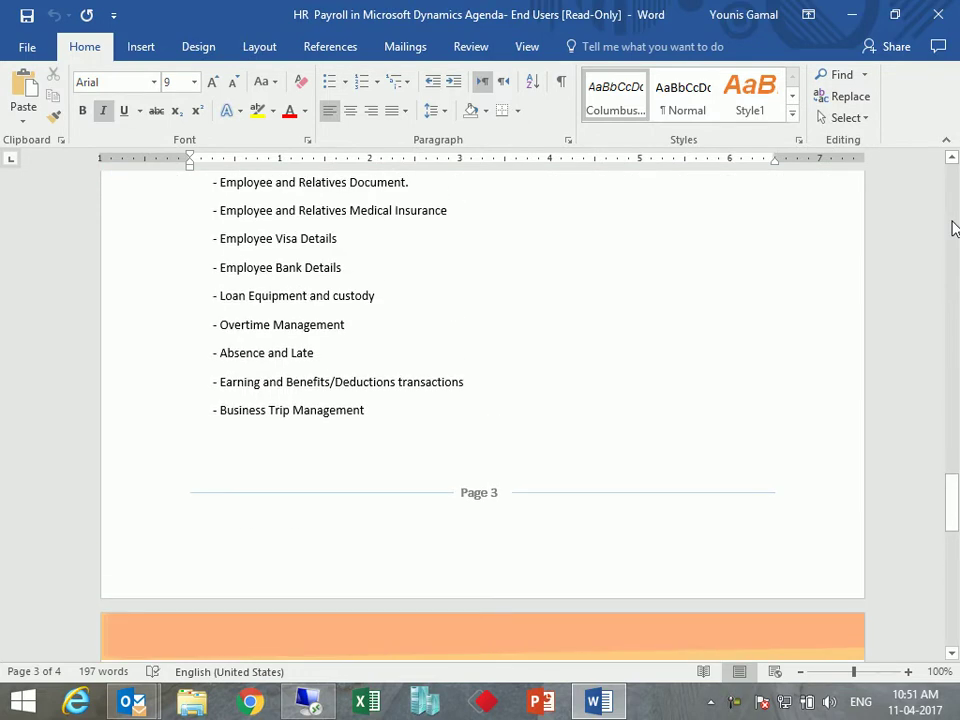
# Read through the HR and Payroll training agenda from Day 1 to Day 4
pyautogui.click(953, 202)
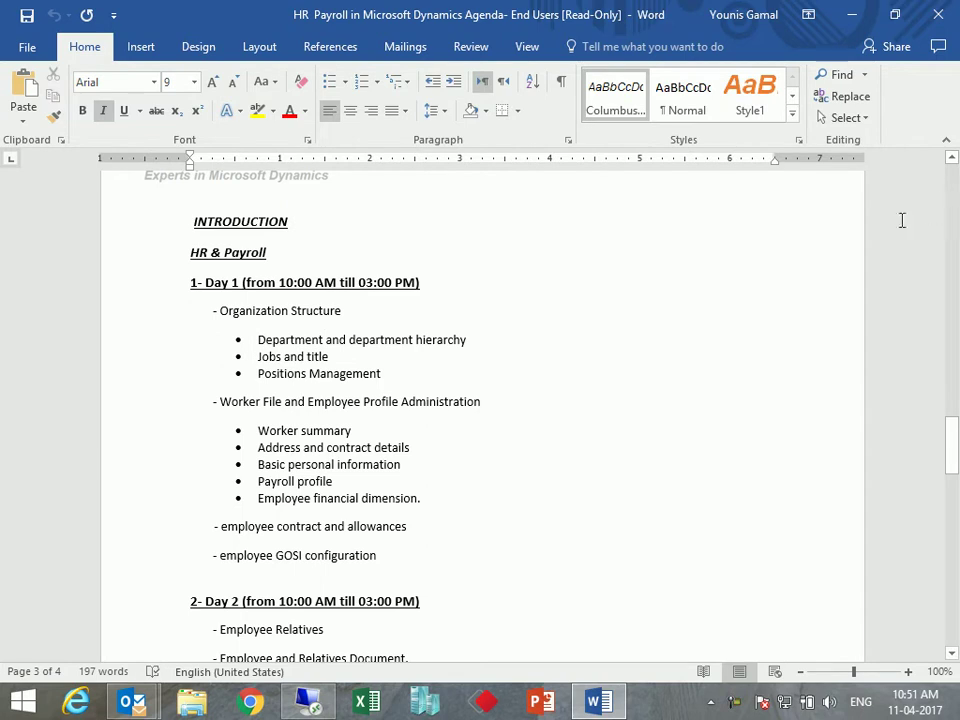
pyautogui.scroll(-1, 548, 448)
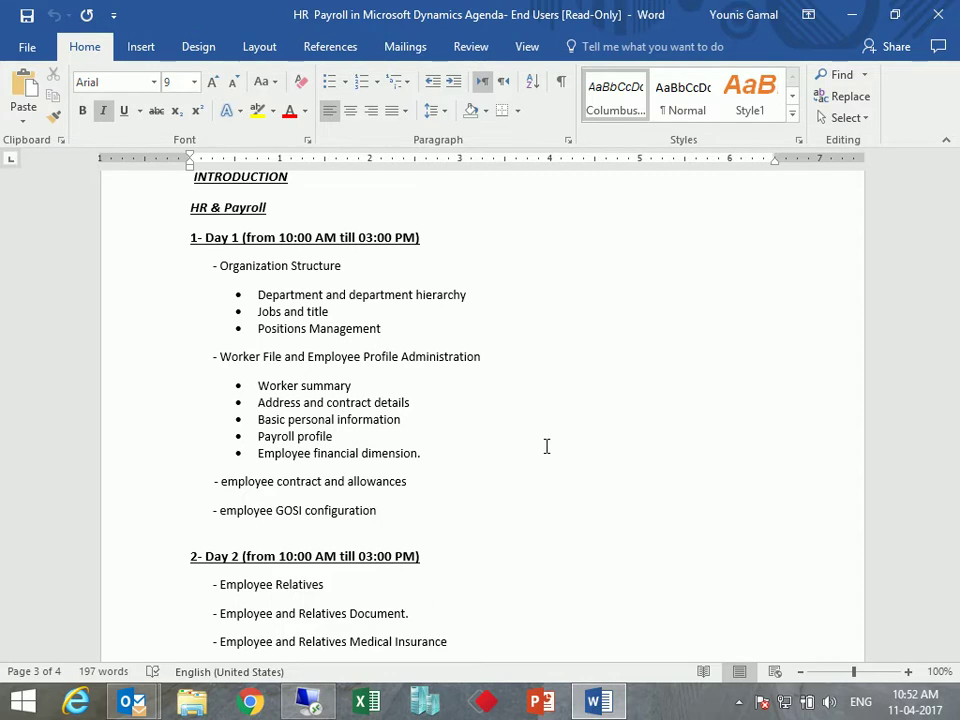
pyautogui.scroll(-3, 339, 508)
pyautogui.scroll(-1, 331, 510)
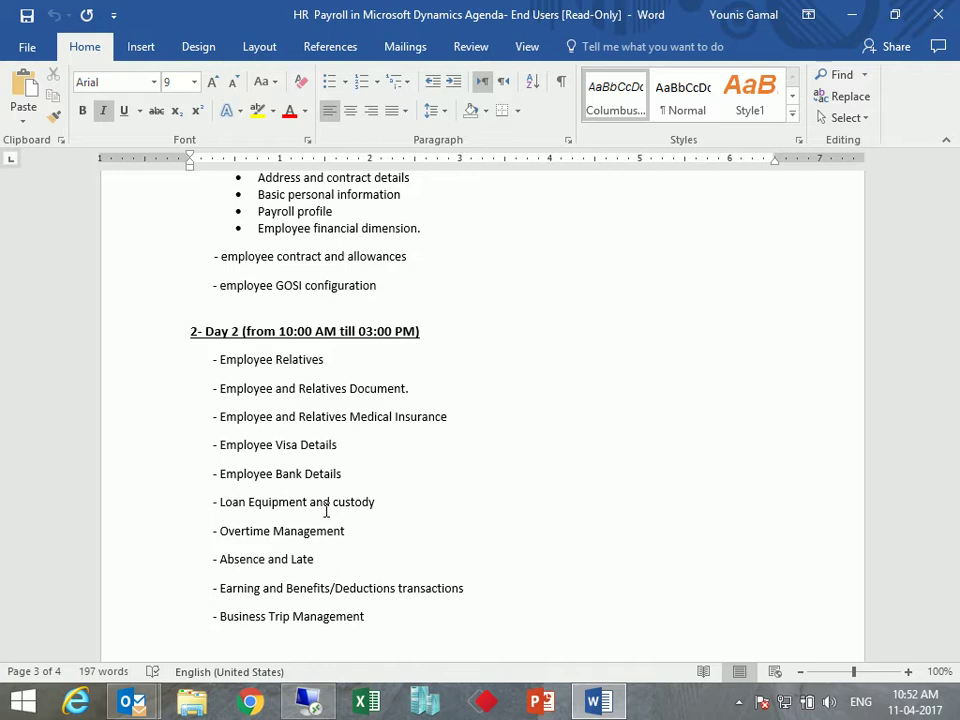
pyautogui.scroll(-10, 326, 511)
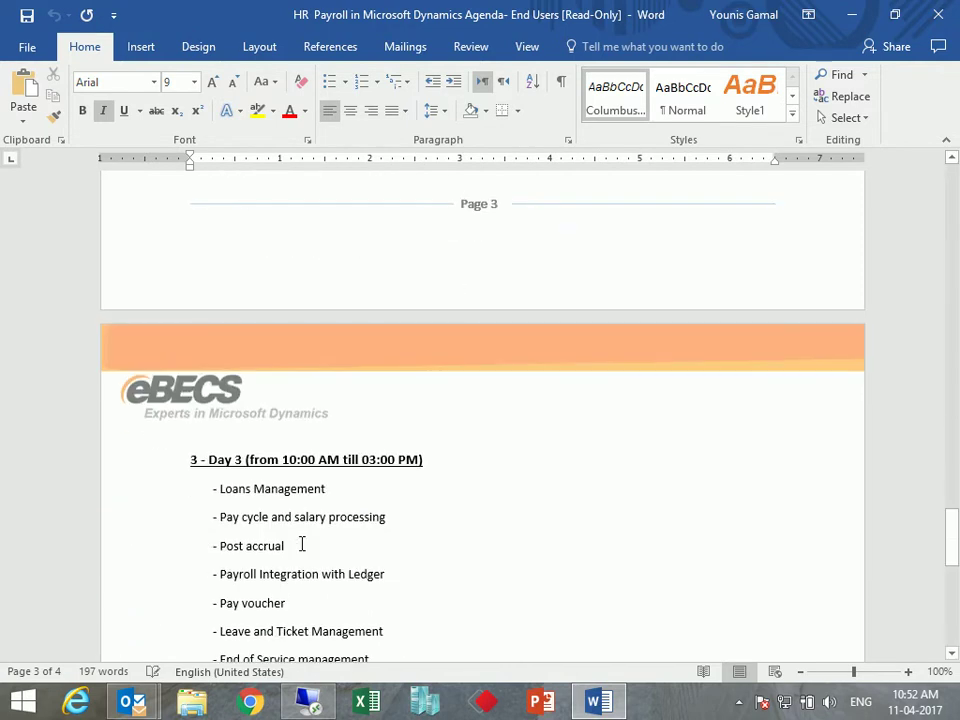
pyautogui.scroll(-3, 290, 552)
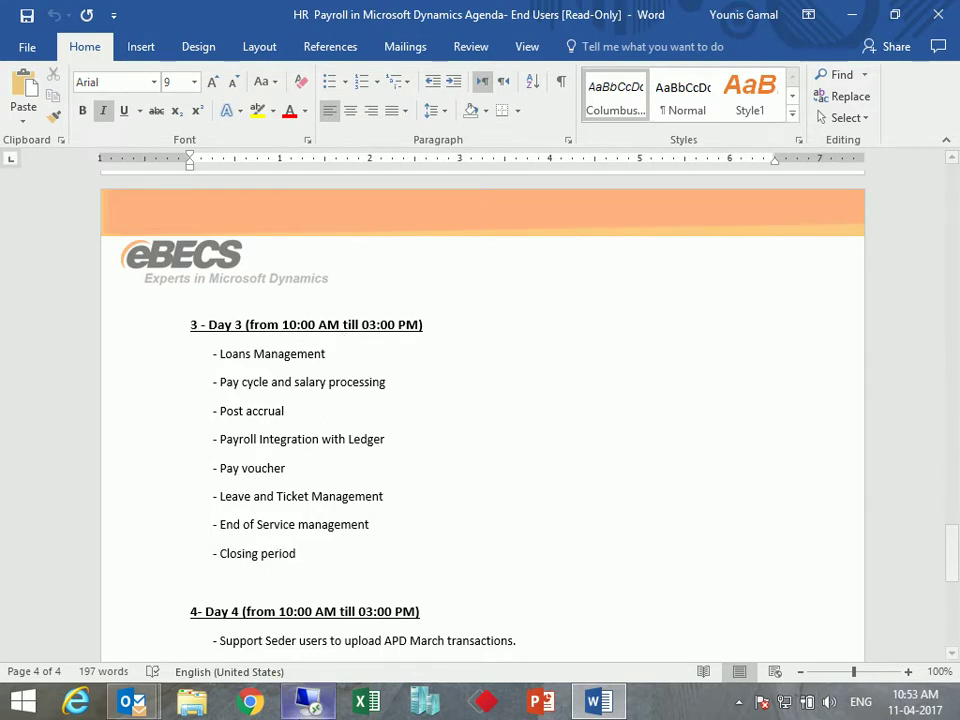
# Switch to the remote Microsoft Dynamics AX session and open Employee Salary Calculation in the Payroll salary journals
pyautogui.click(307, 701)
pyautogui.click(695, 17)
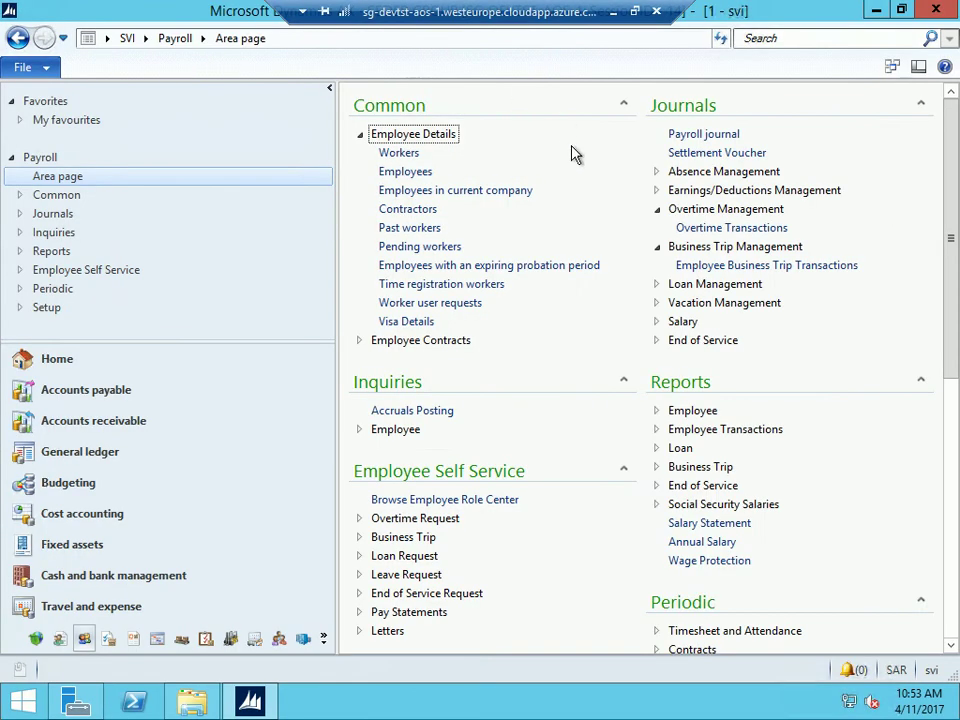
pyautogui.click(658, 322)
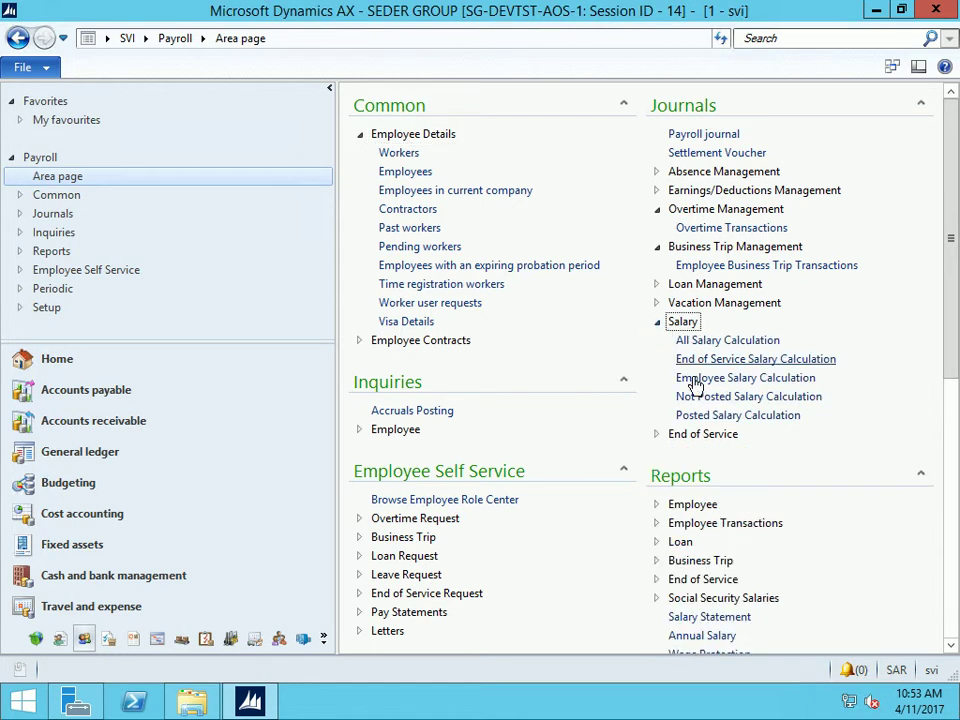
pyautogui.click(700, 380)
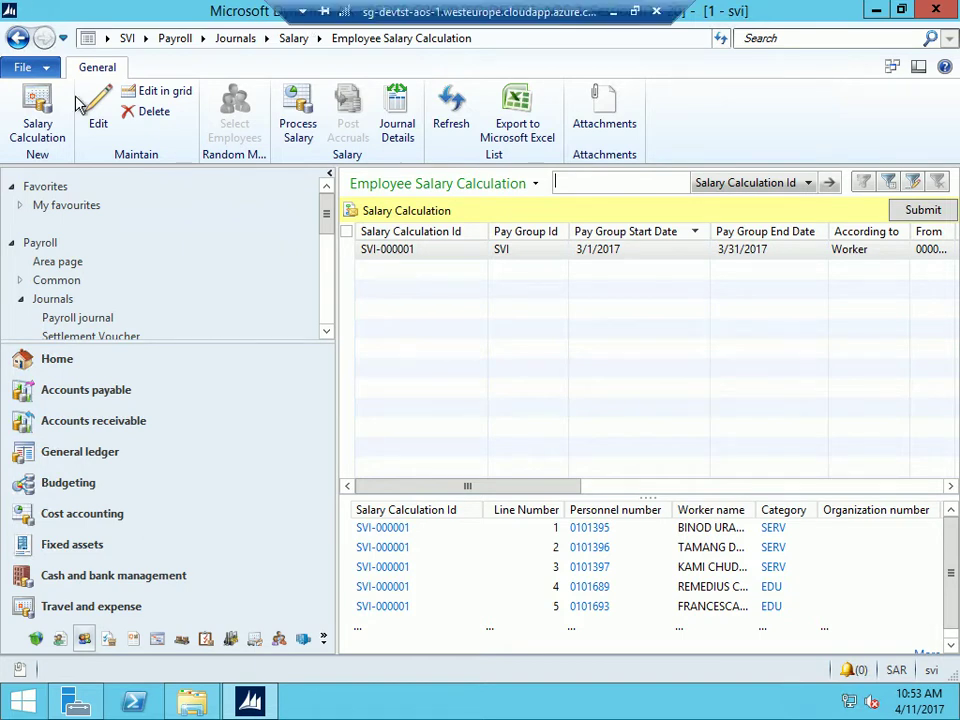
# Create a new salary calculation for pay group SVI, filtered according to Worker
pyautogui.click(34, 128)
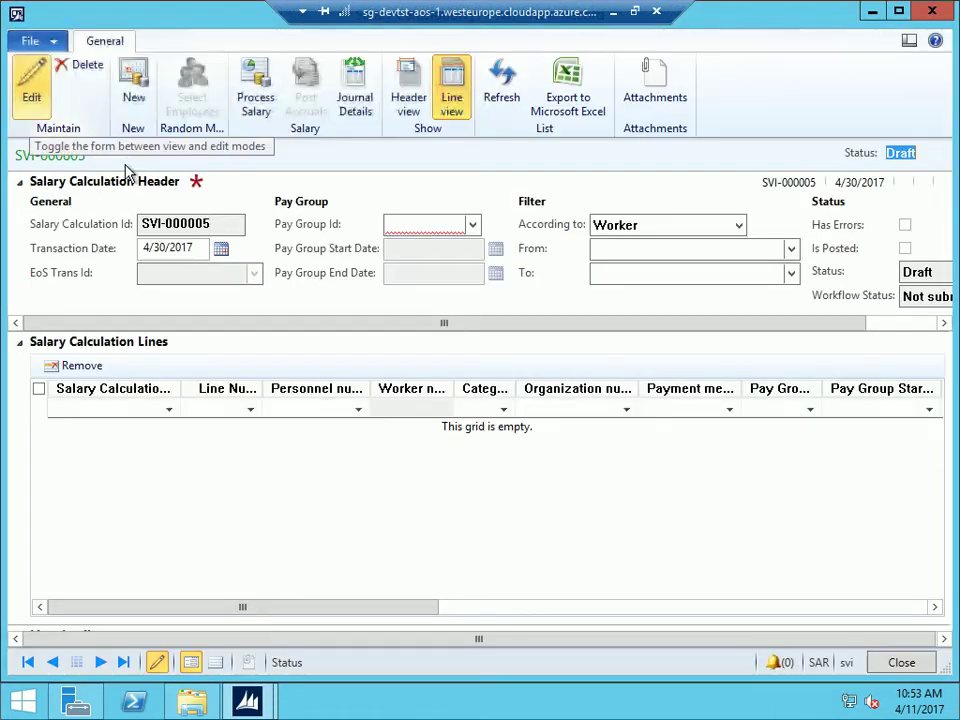
pyautogui.click(473, 225)
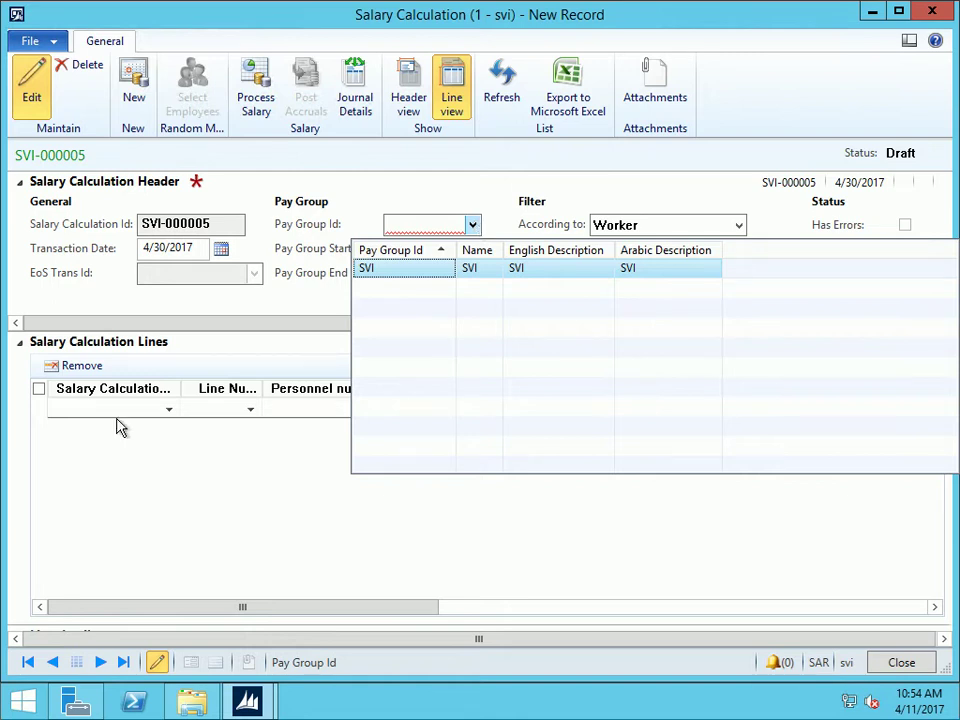
pyautogui.click(462, 268)
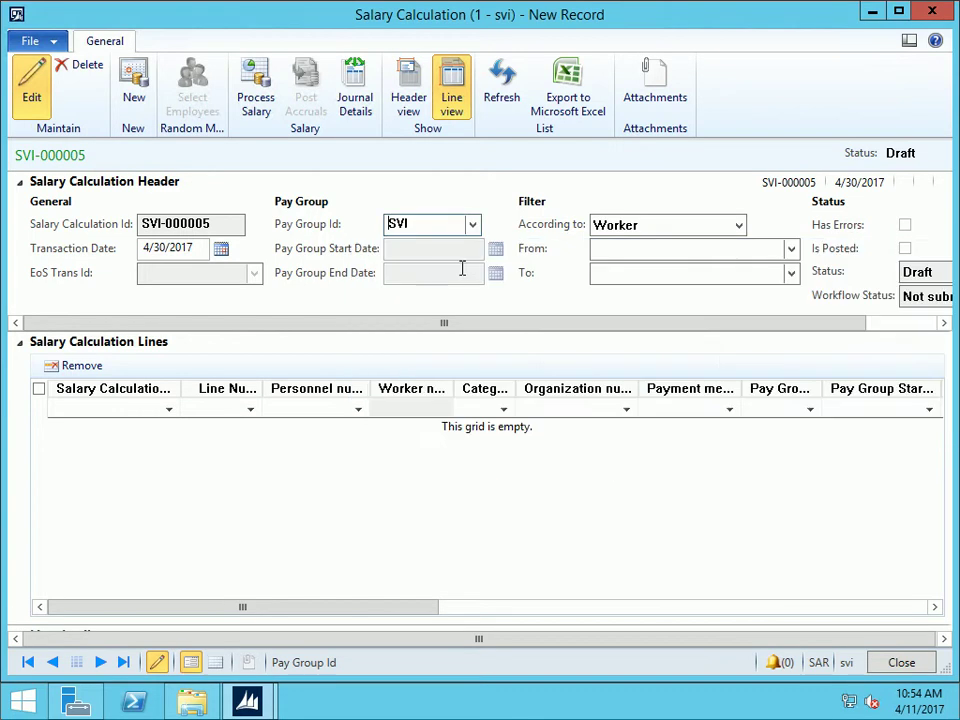
pyautogui.click(456, 252)
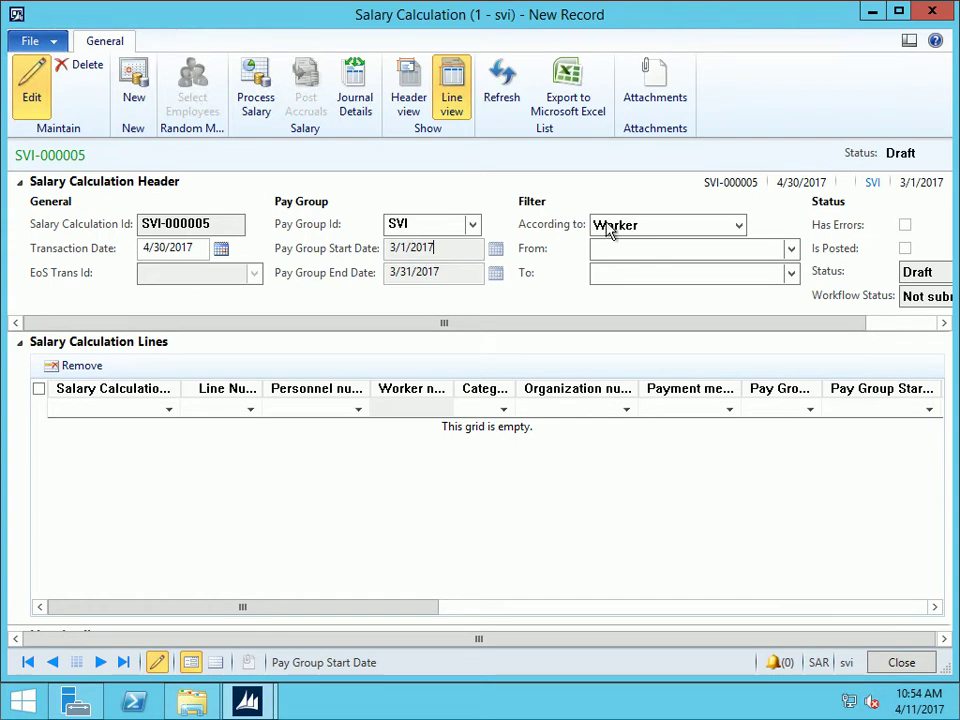
pyautogui.click(738, 226)
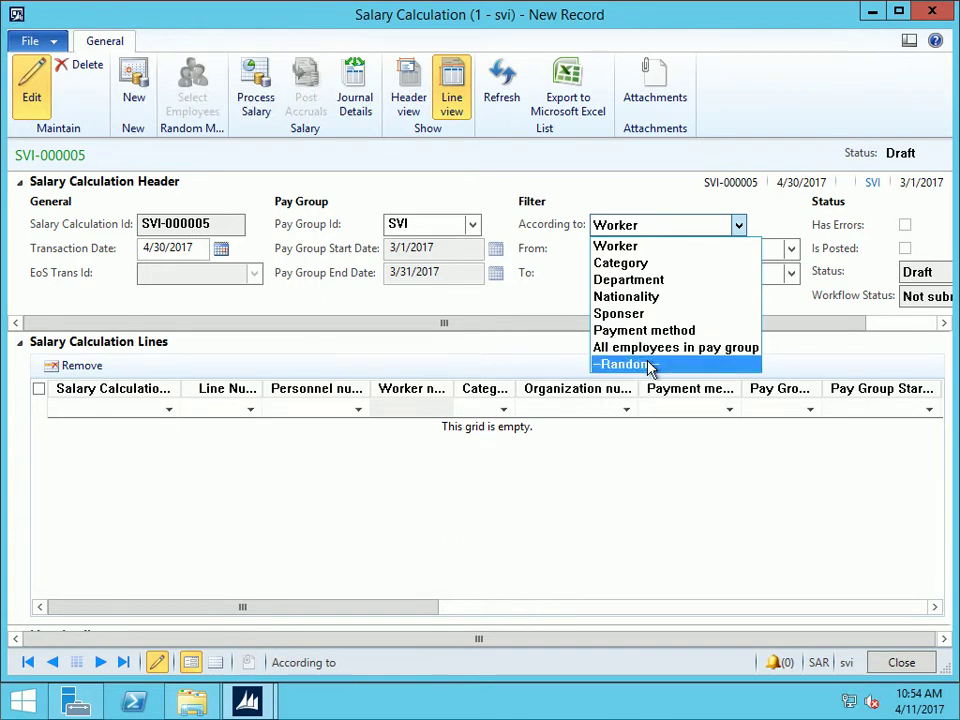
pyautogui.click(618, 247)
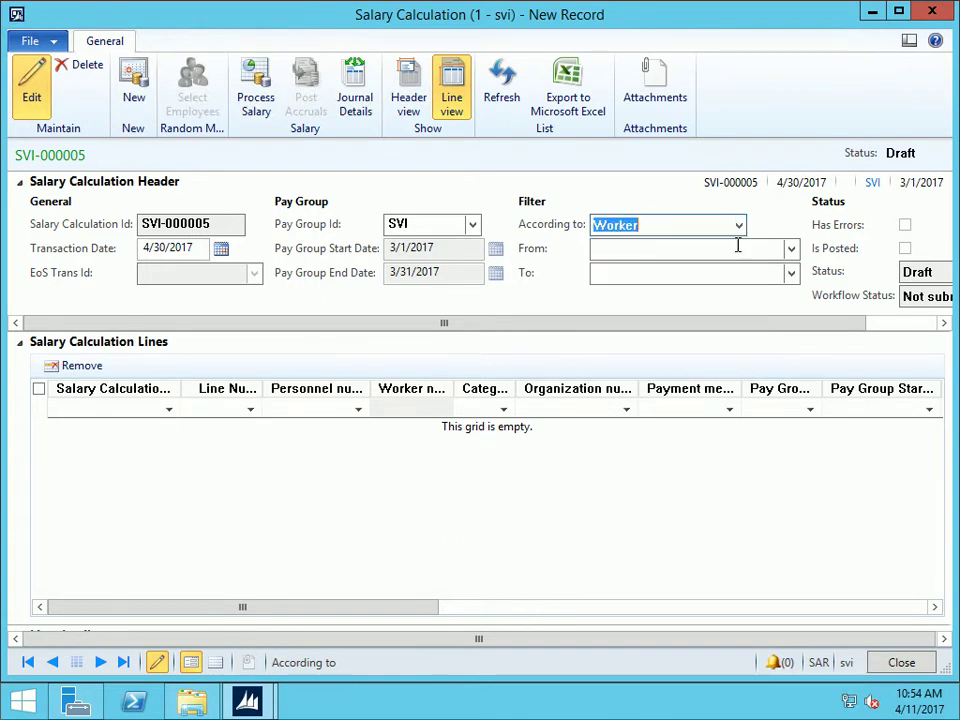
# Set the calculation's worker range from the lowest to the highest personnel number in the sorted worker list
pyautogui.click(790, 249)
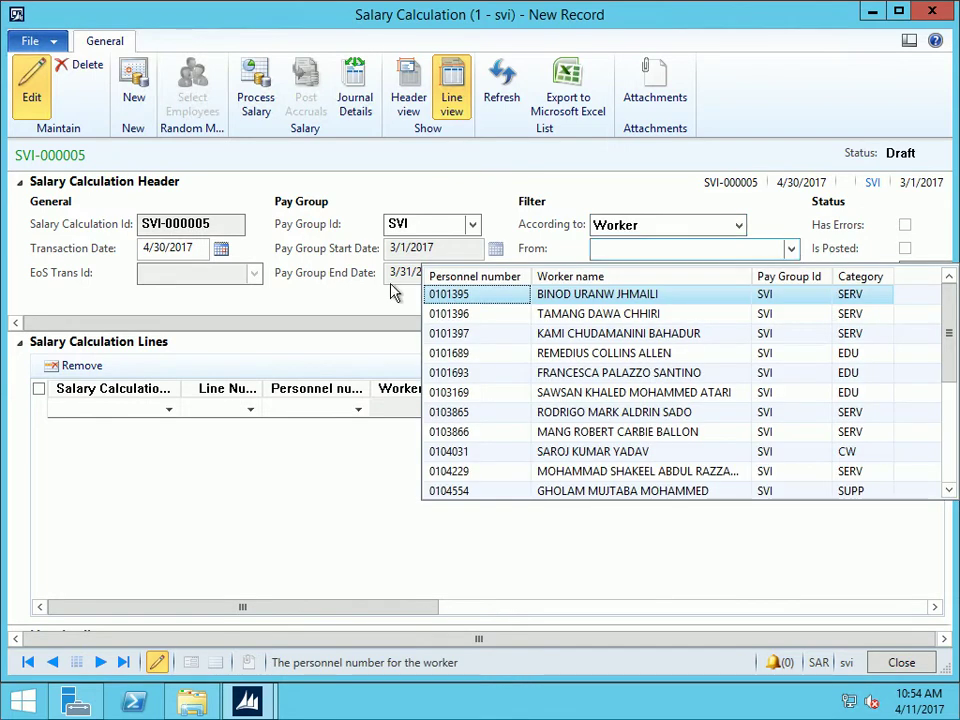
pyautogui.click(460, 277)
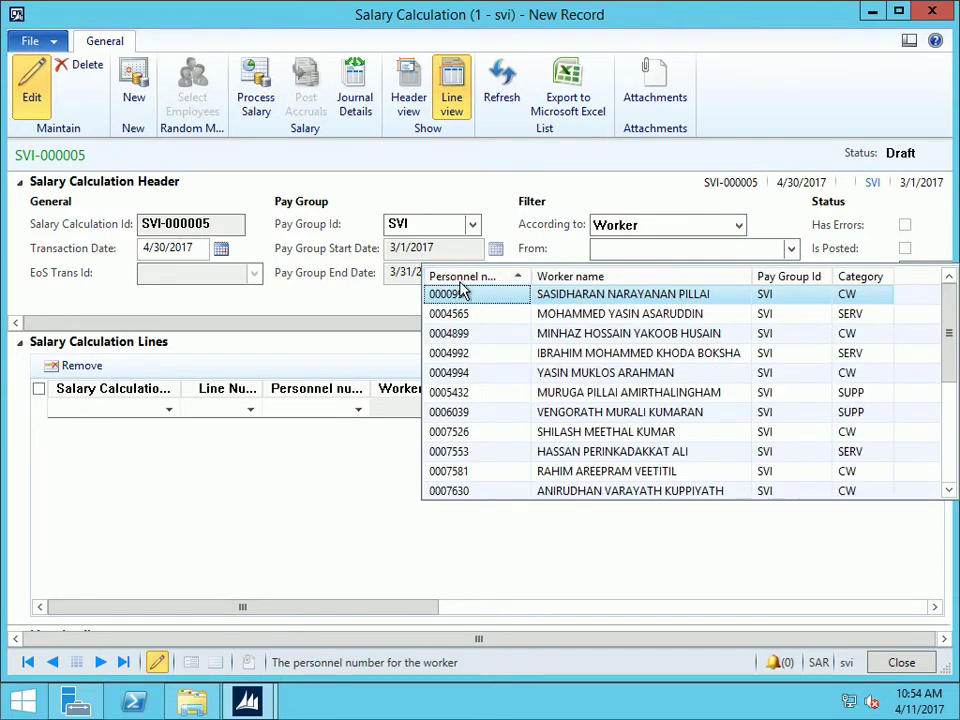
pyautogui.click(467, 277)
pyautogui.click(478, 278)
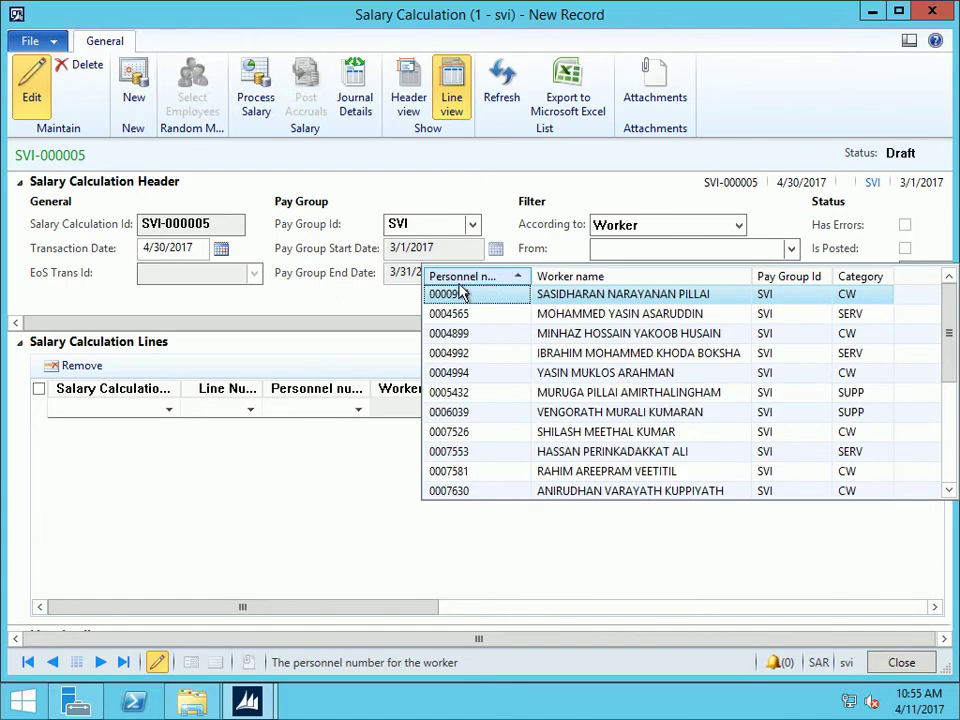
pyautogui.click(468, 294)
pyautogui.click(790, 273)
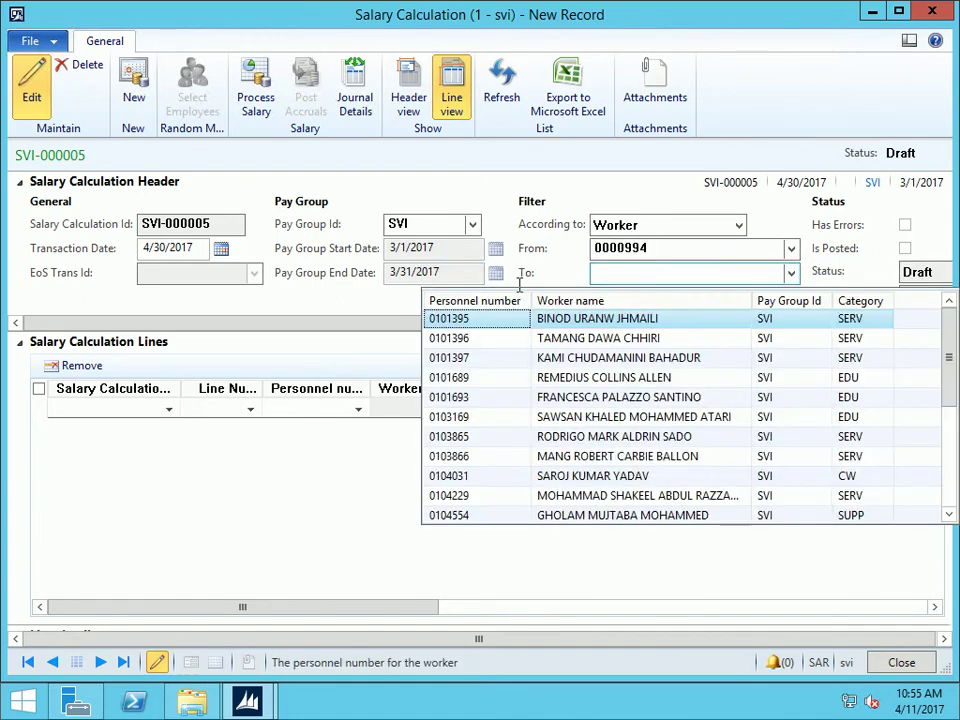
pyautogui.click(482, 301)
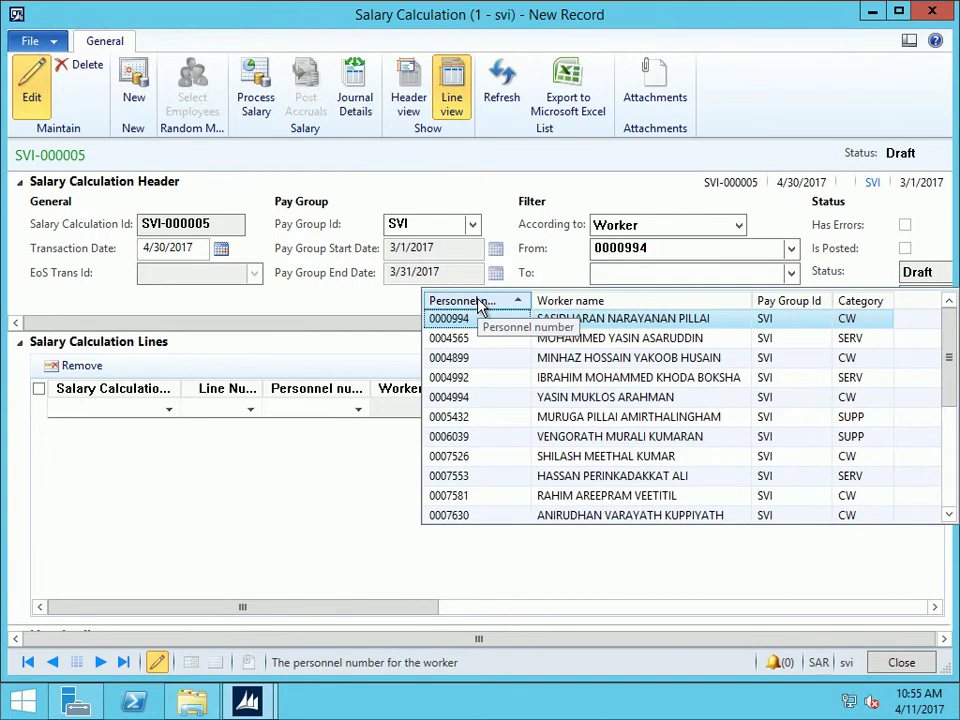
pyautogui.click(482, 301)
pyautogui.click(465, 321)
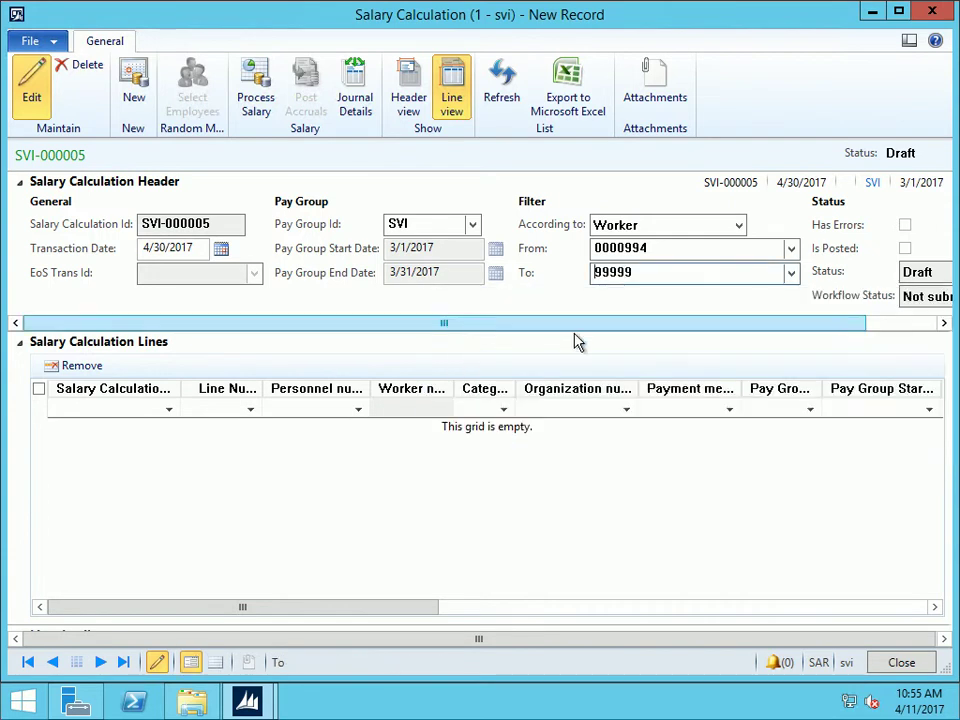
# Start and cancel salary processing, and delete salary calculation SVI-000005
pyautogui.click(252, 94)
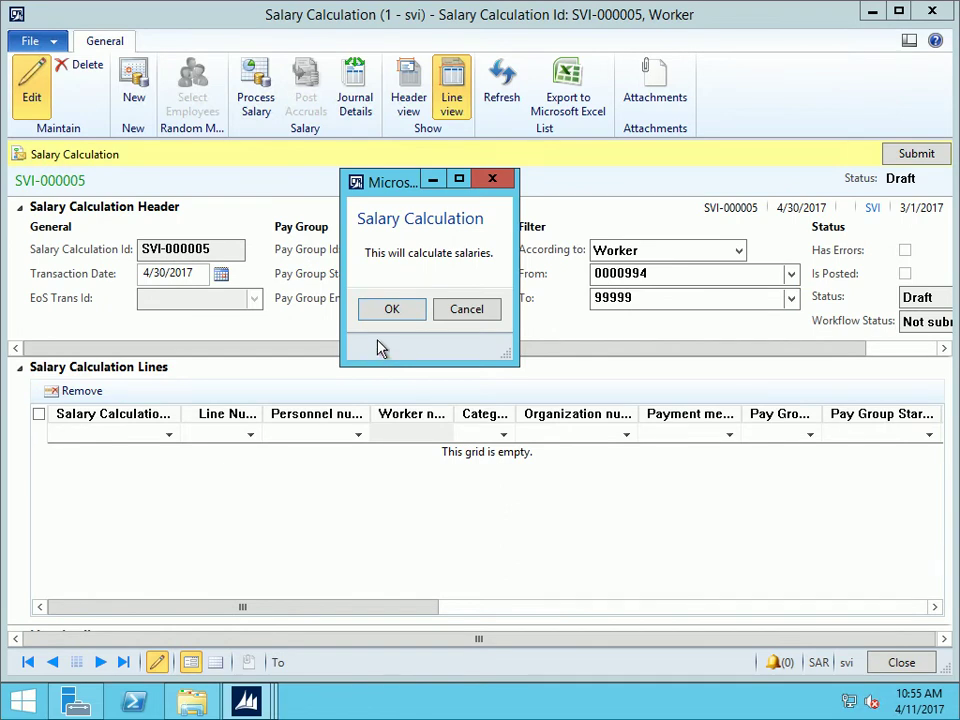
pyautogui.click(458, 316)
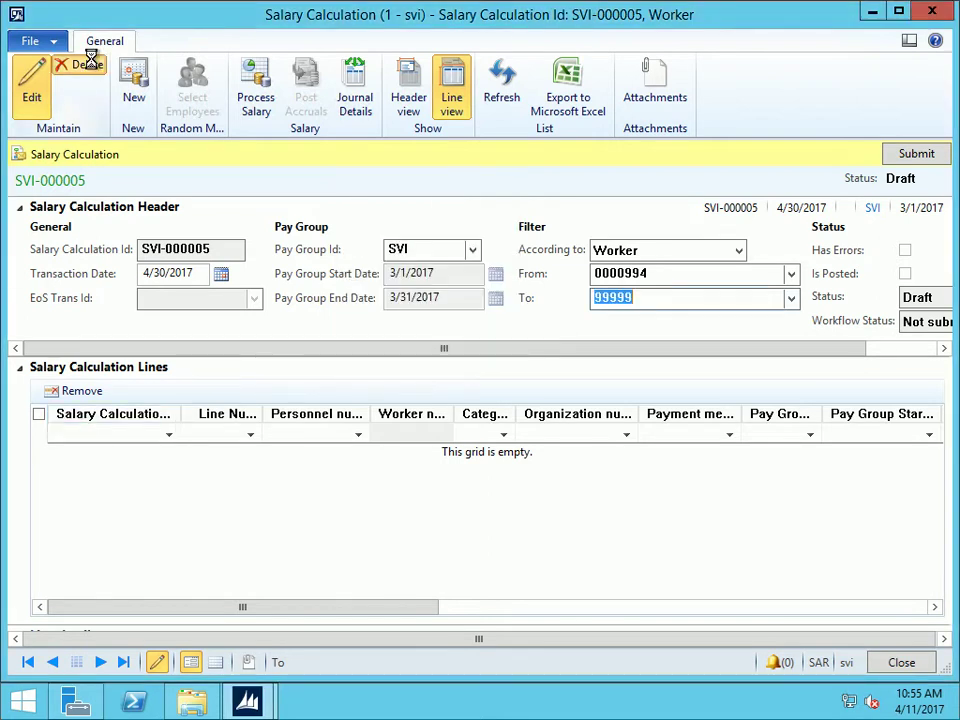
pyautogui.click(88, 65)
pyautogui.click(507, 418)
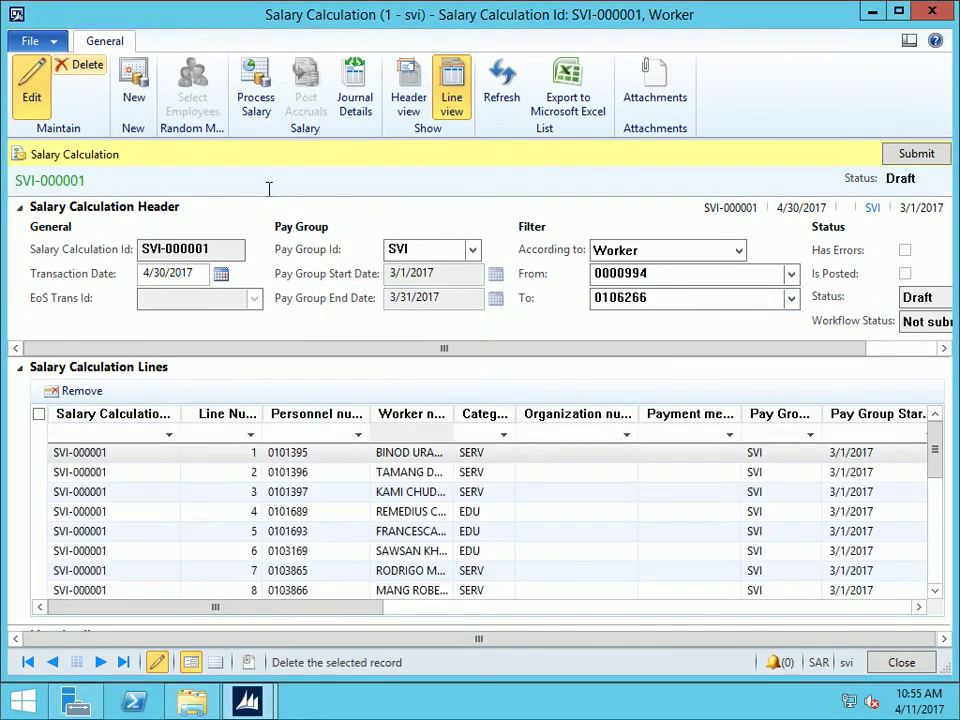
pyautogui.click(932, 11)
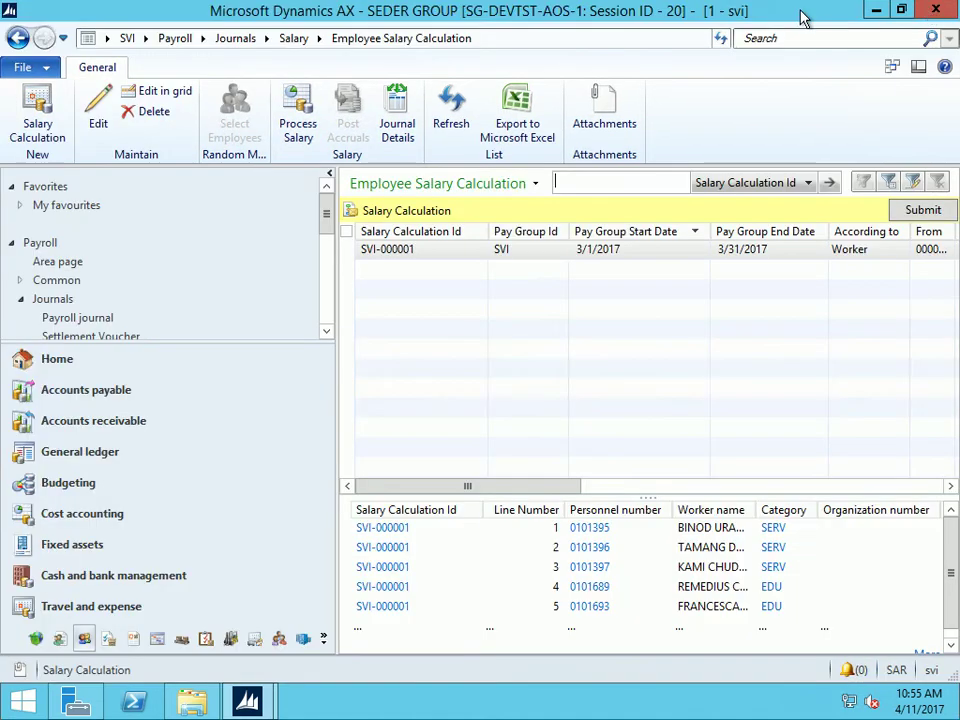
# Open the existing salary calculation SVI-000001 for editing and process its salaries
pyautogui.click(527, 250)
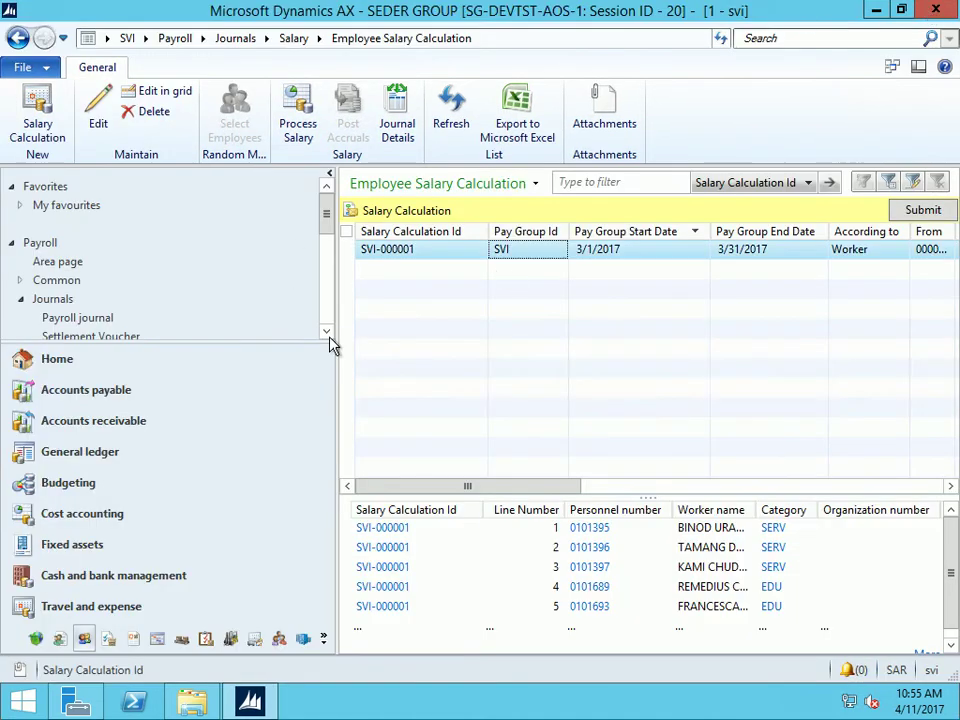
pyautogui.click(100, 120)
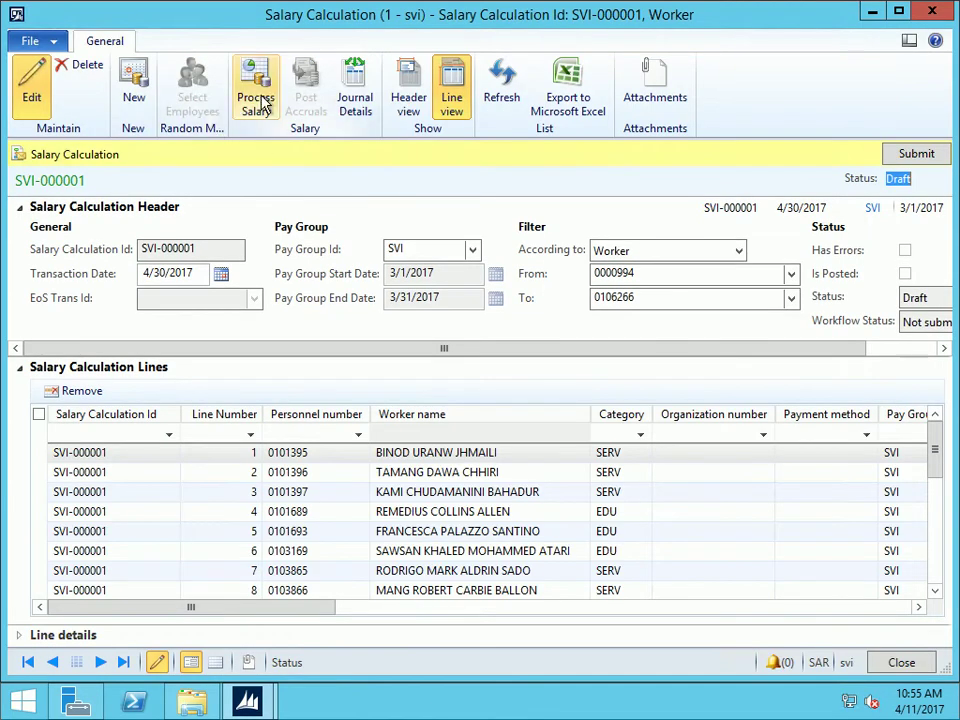
pyautogui.click(258, 100)
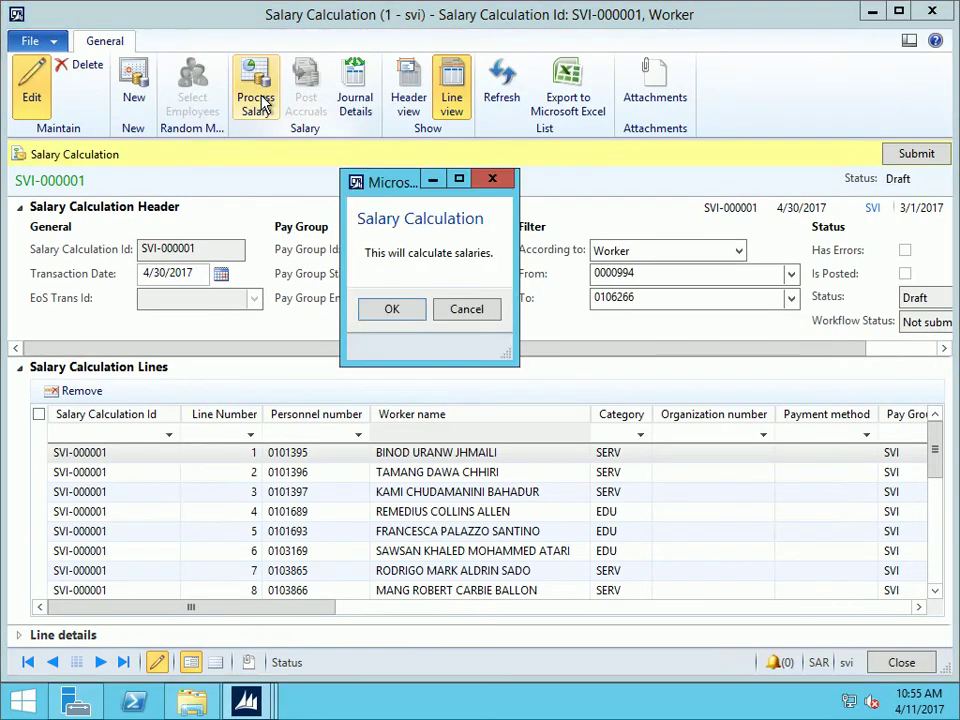
pyautogui.click(398, 310)
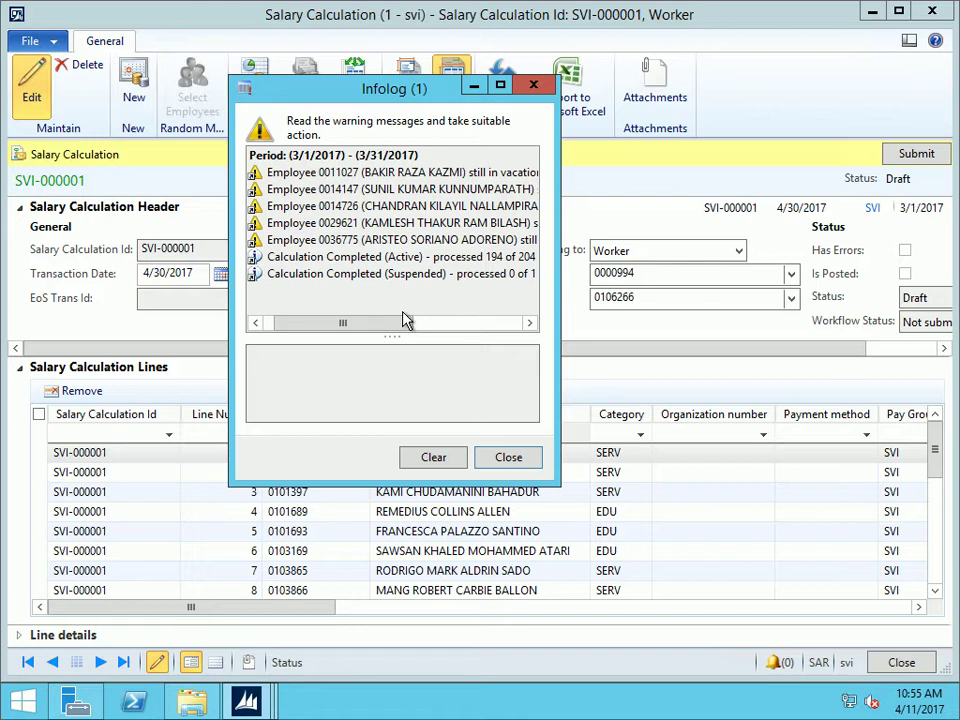
pyautogui.click(506, 457)
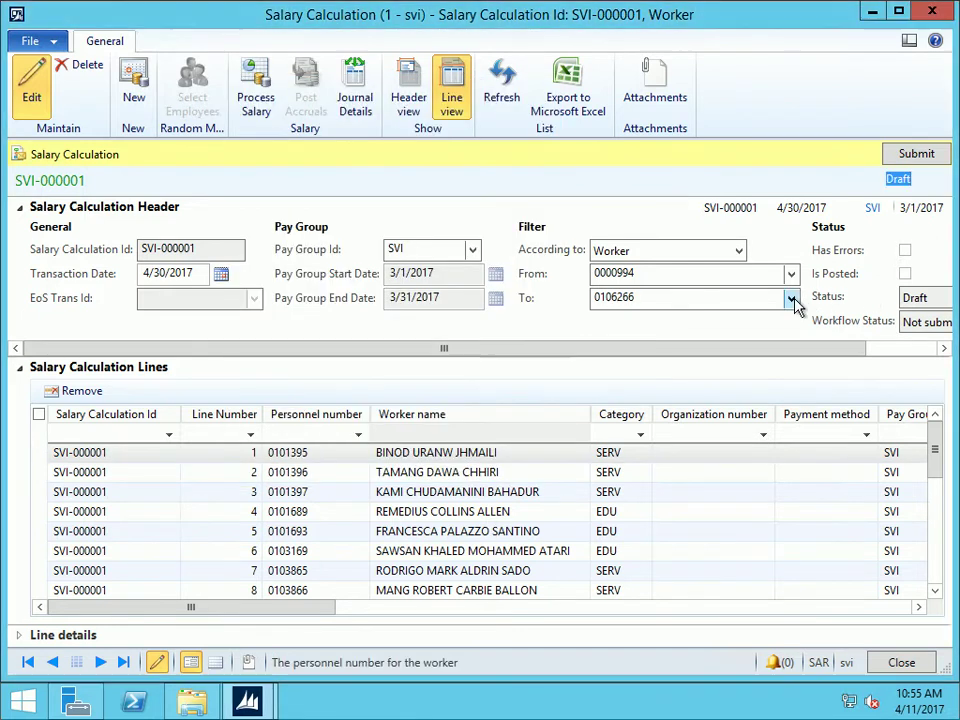
# Extend the worker range of SVI-000001 to the highest personnel number, reprocess the salaries and review the processing messages
pyautogui.click(792, 299)
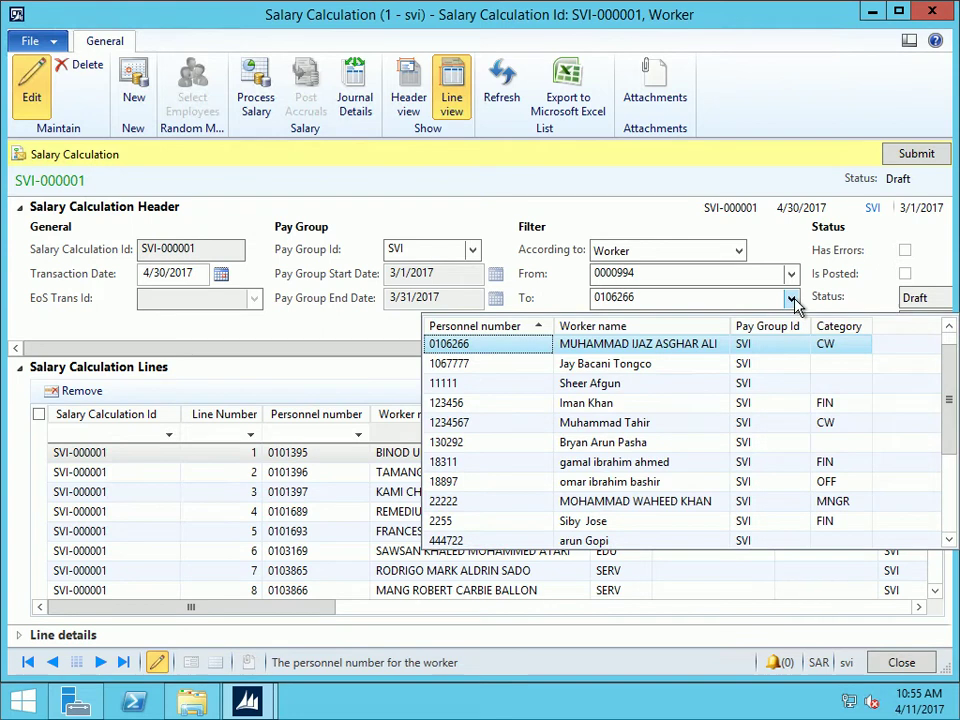
pyautogui.click(452, 326)
pyautogui.click(445, 343)
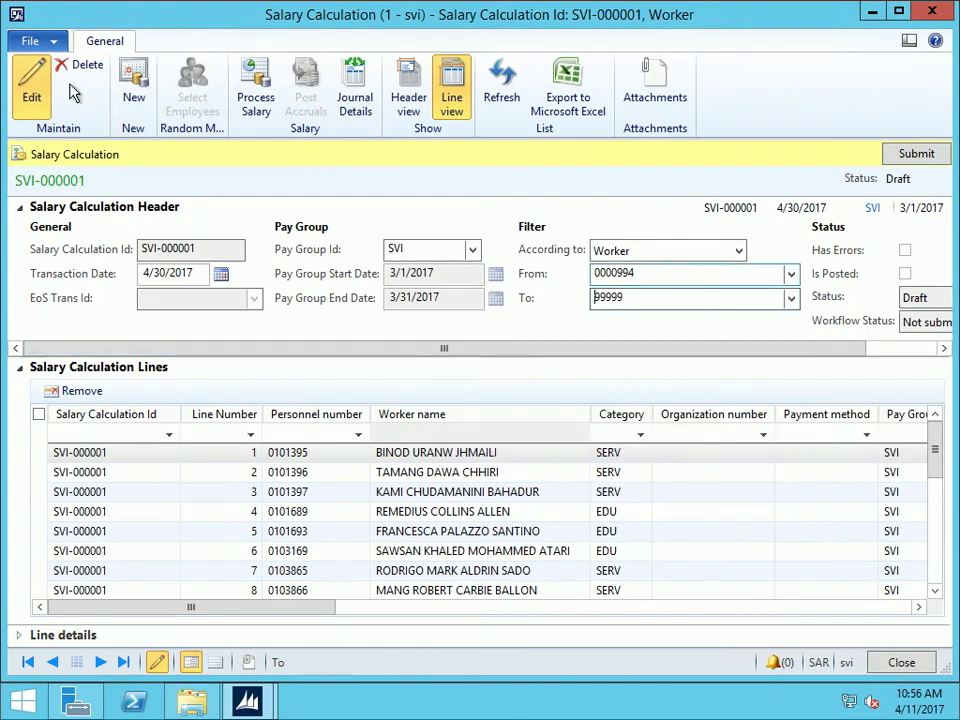
pyautogui.click(256, 95)
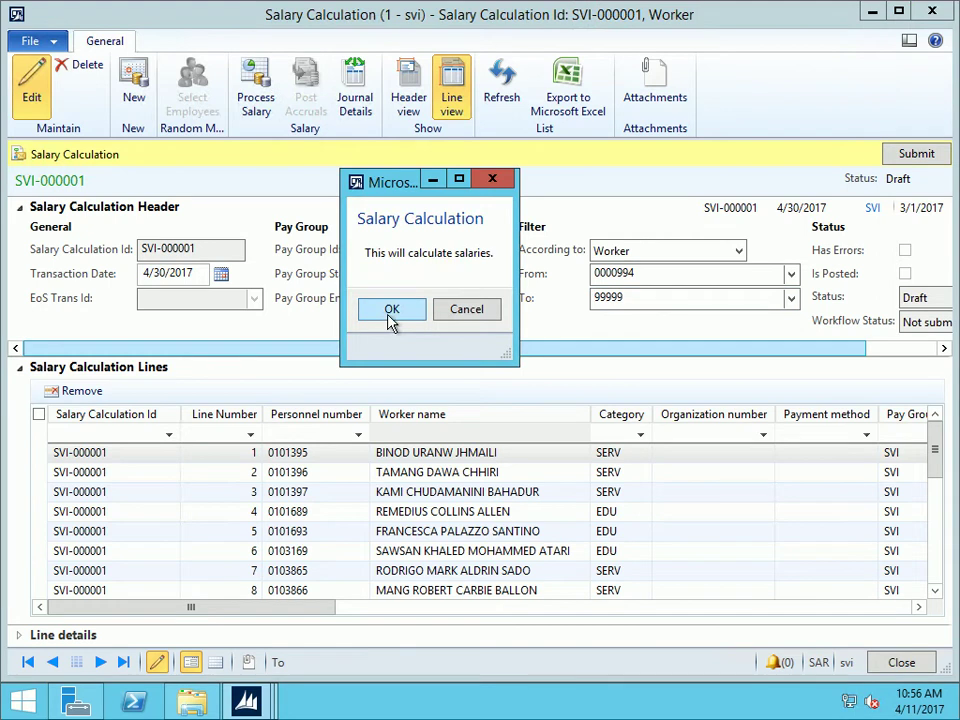
pyautogui.click(391, 312)
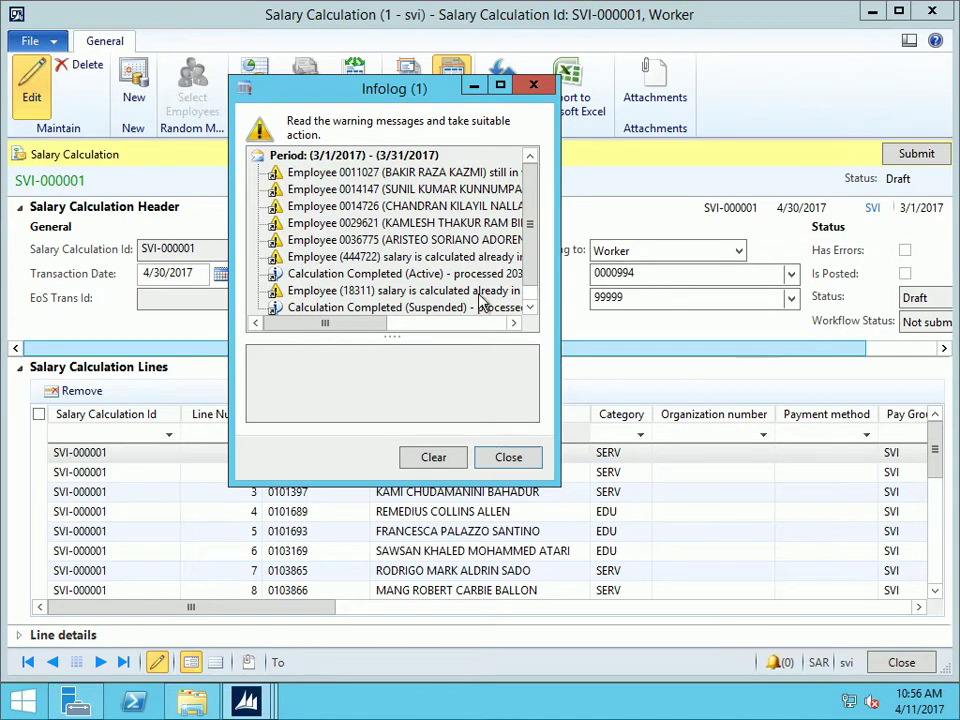
pyautogui.click(500, 85)
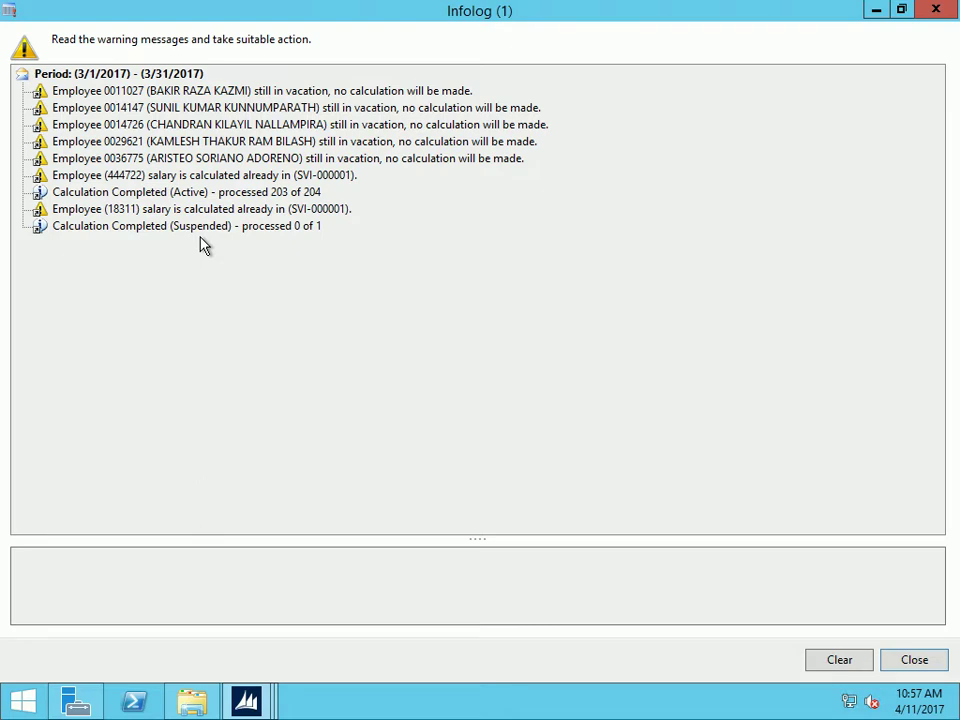
pyautogui.click(910, 664)
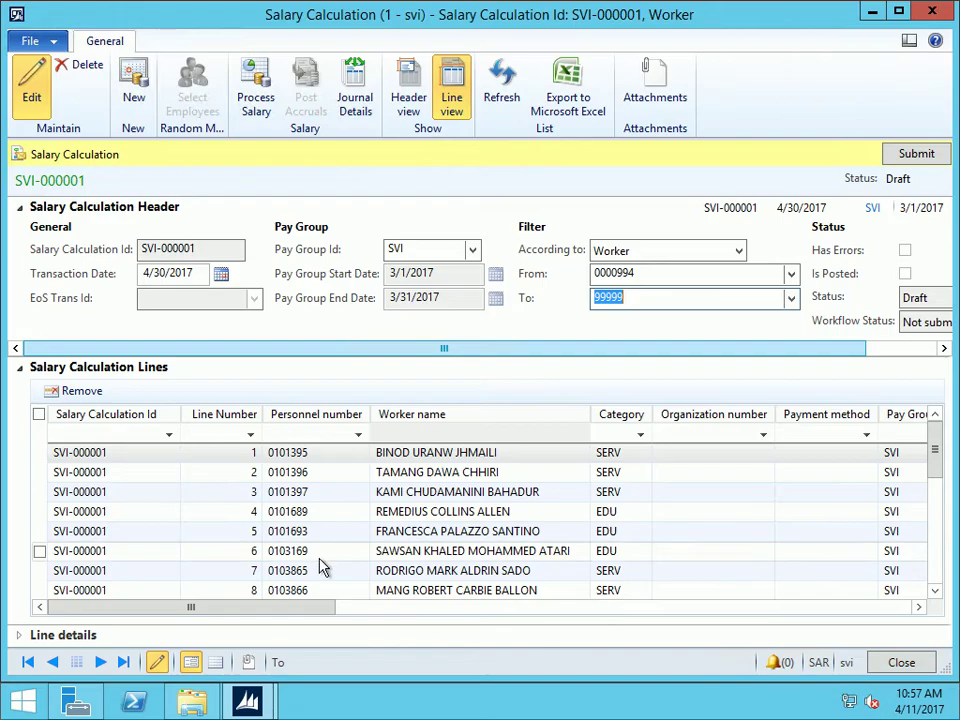
# Refresh salary calculation SVI-000001 and expand the line details for its first worker line
pyautogui.click(120, 480)
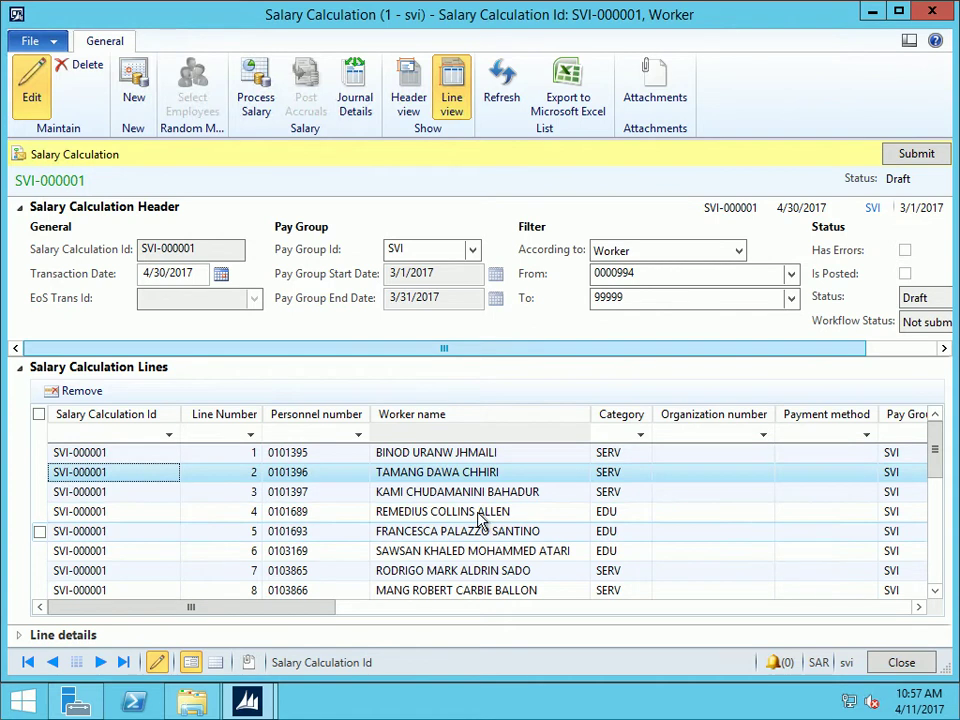
pyautogui.click(500, 88)
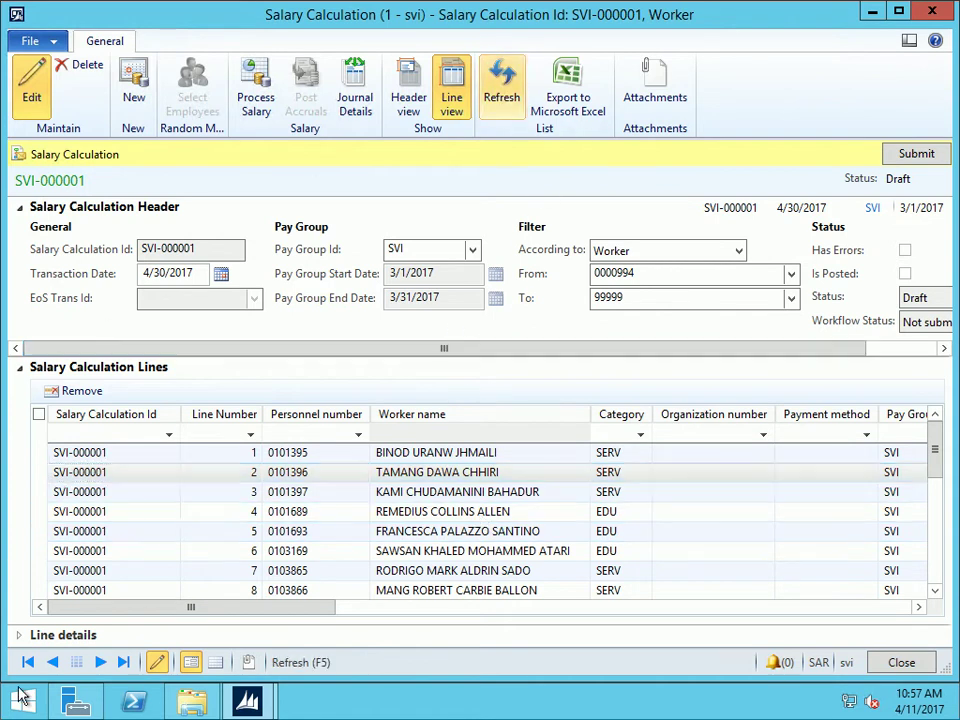
pyautogui.click(78, 472)
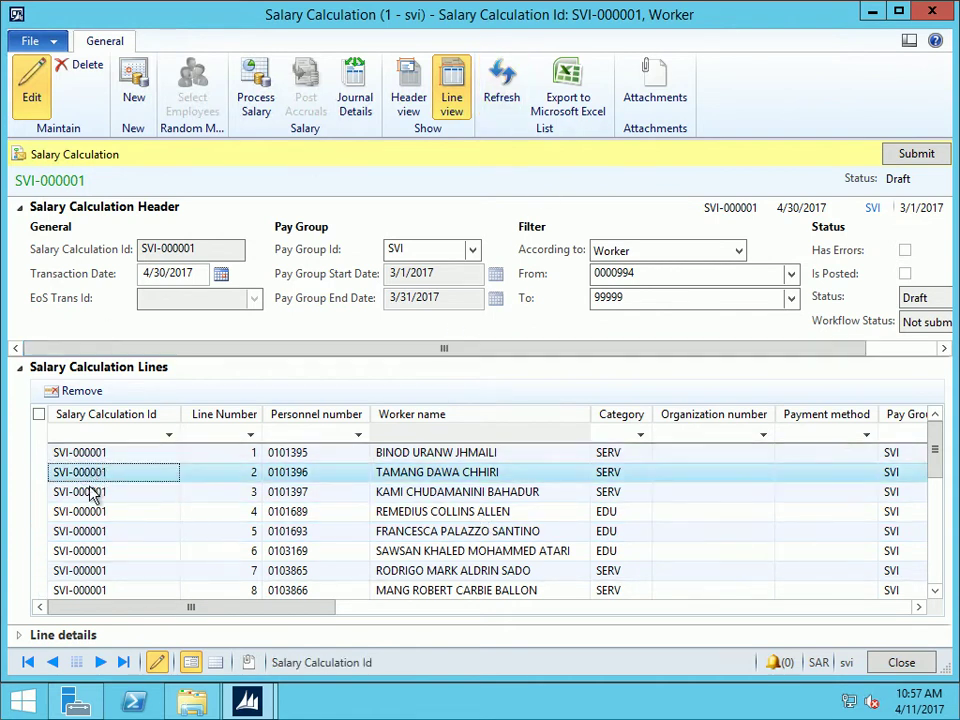
pyautogui.click(352, 453)
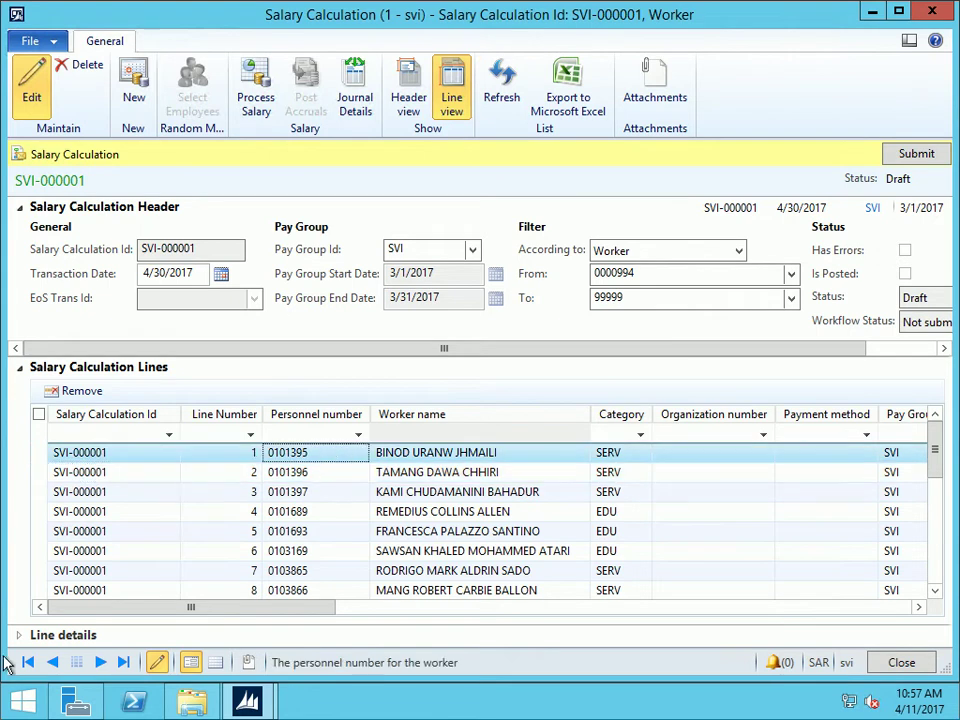
pyautogui.click(20, 636)
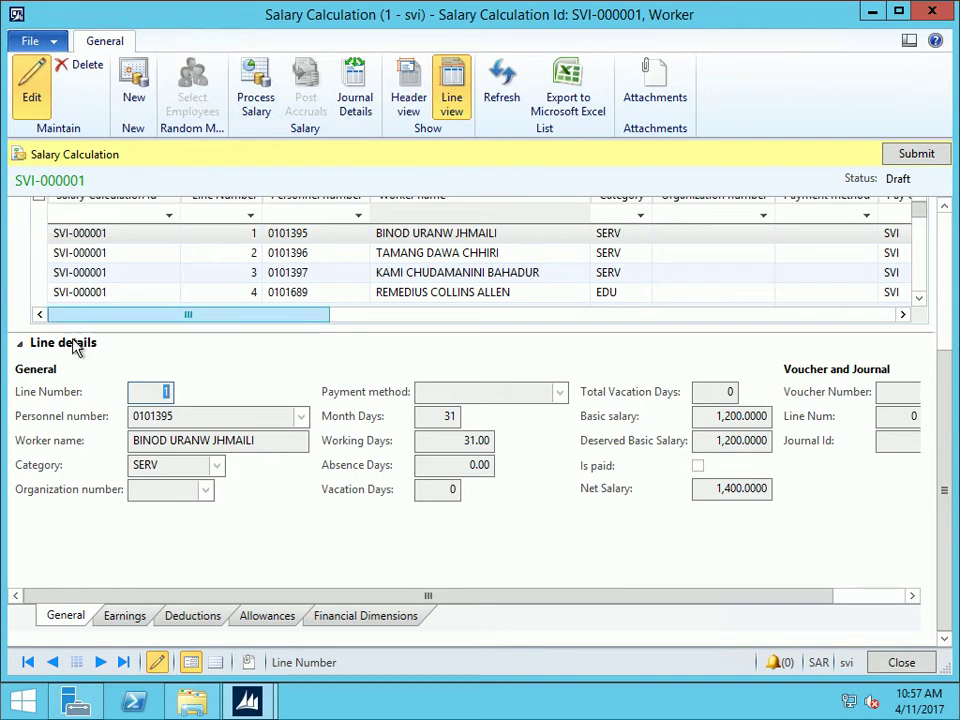
pyautogui.click(157, 392)
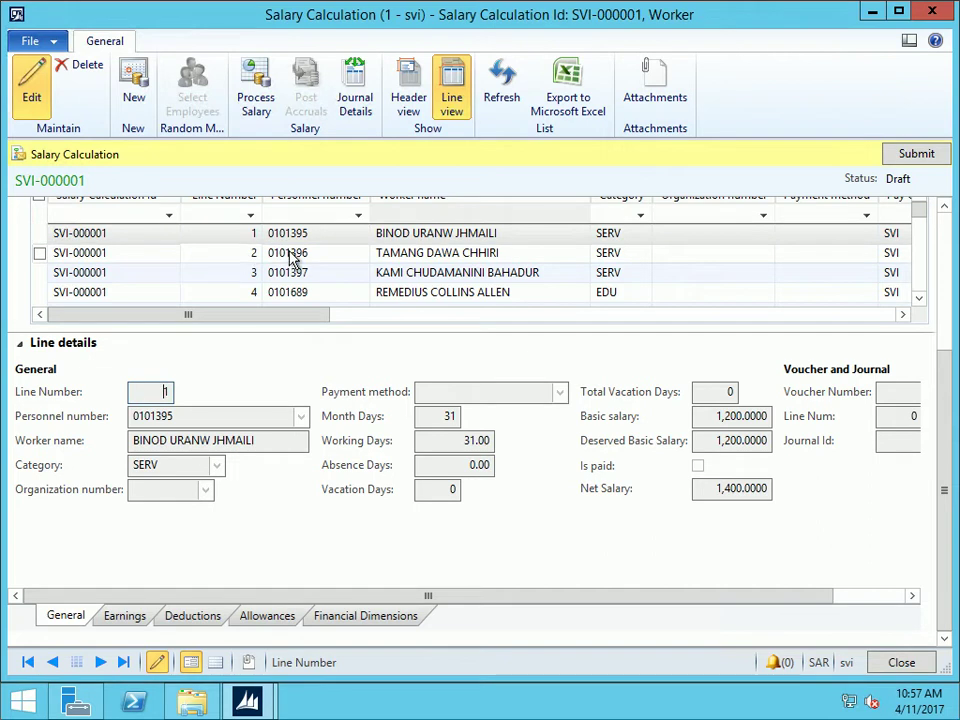
pyautogui.moveTo(300, 274)
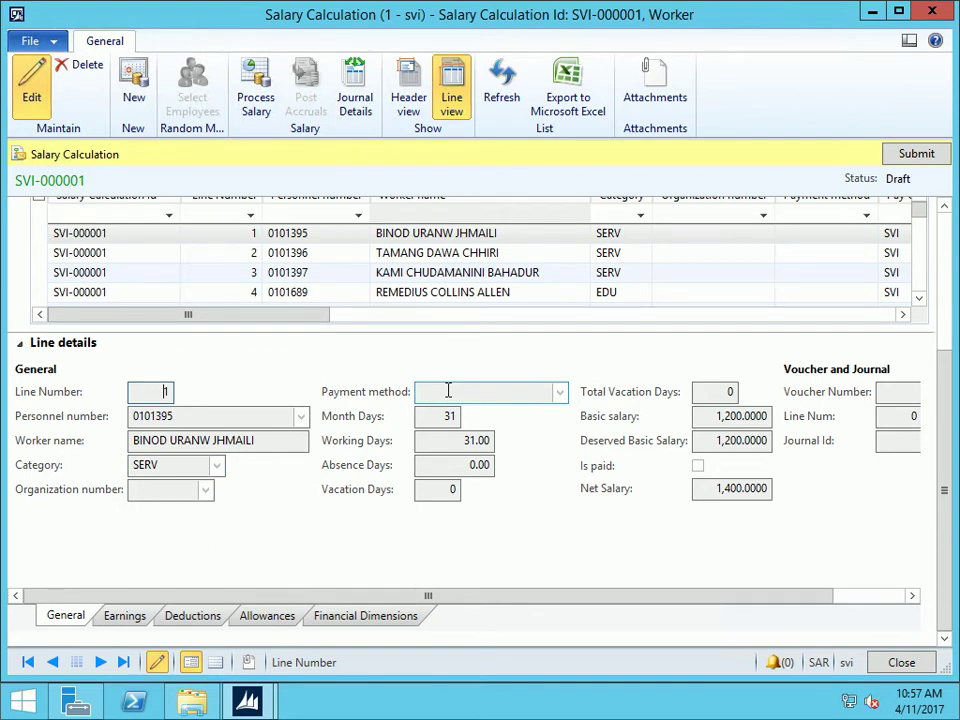
# Sort the calculation lines by personnel number in descending order and examine the top worker's general salary, attendance, voucher and journal details
pyautogui.click(338, 209)
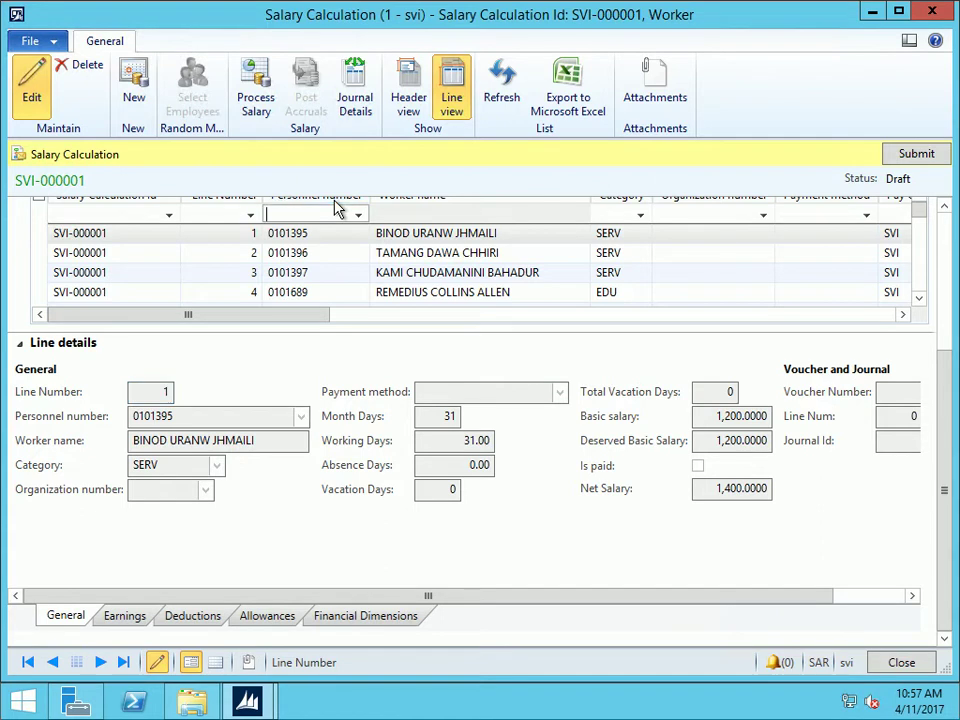
pyautogui.click(336, 203)
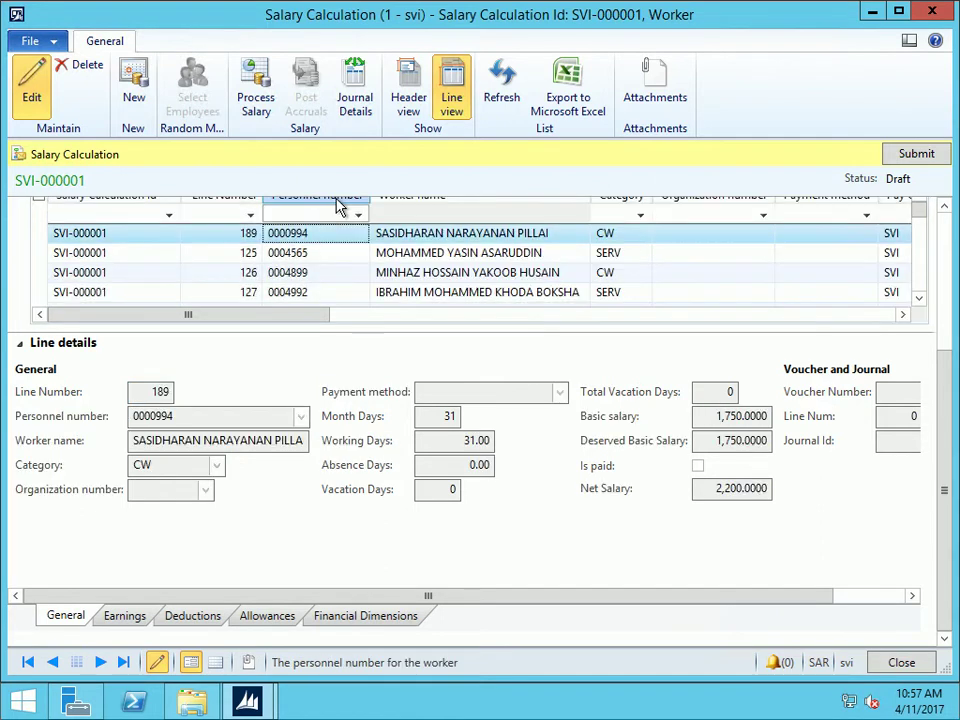
pyautogui.click(336, 203)
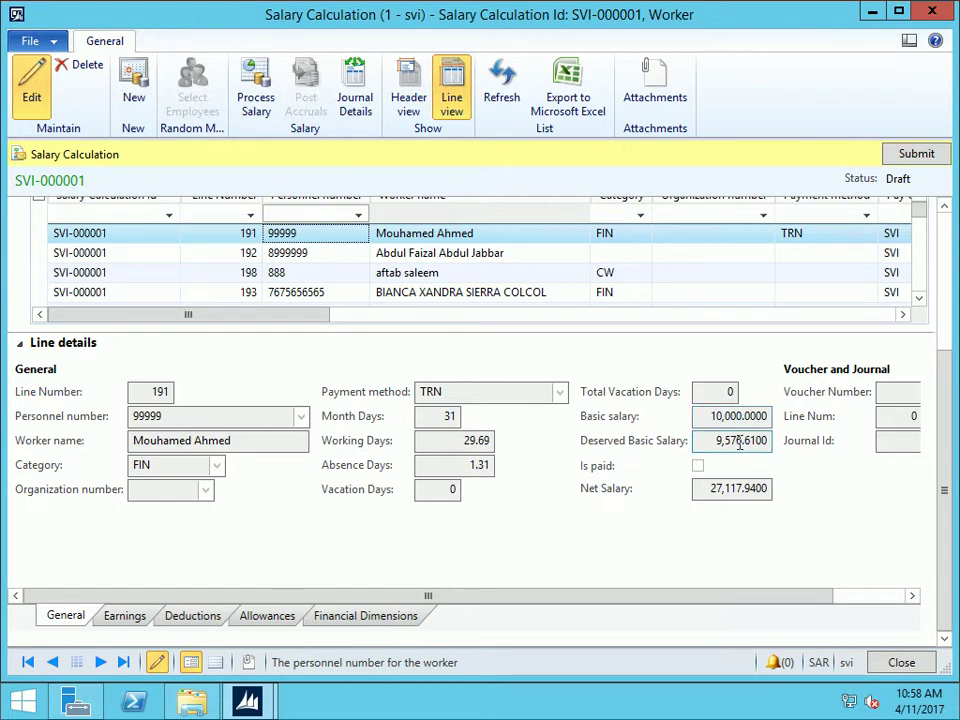
pyautogui.click(455, 440)
pyautogui.click(908, 597)
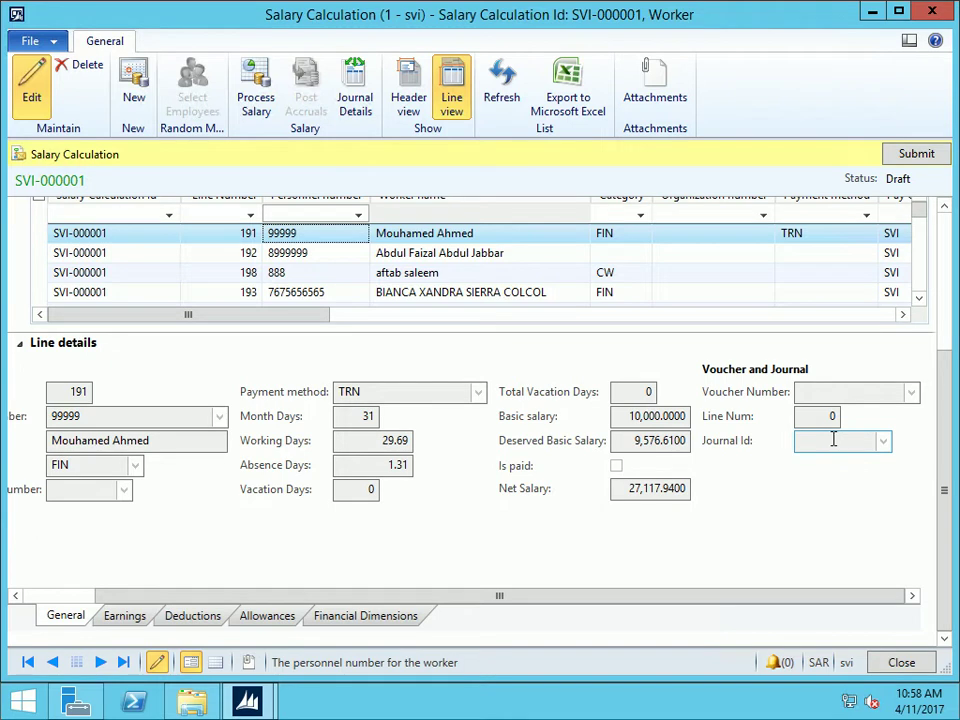
# Review the earnings, deductions, allowances and financial dimensions of the selected worker's salary line
pyautogui.click(120, 617)
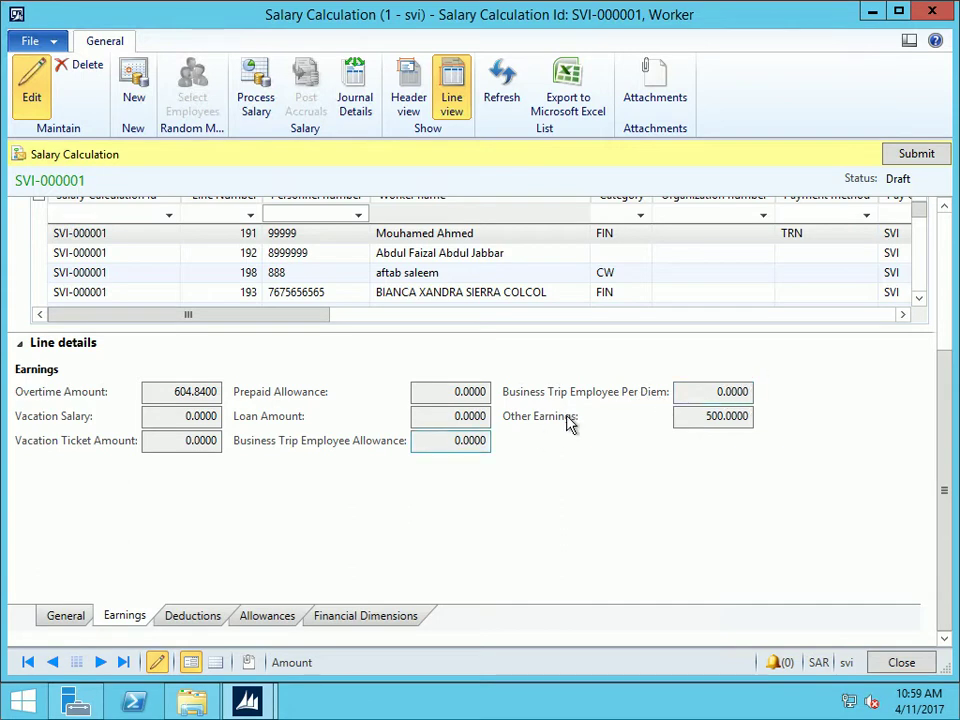
pyautogui.click(718, 418)
pyautogui.click(189, 617)
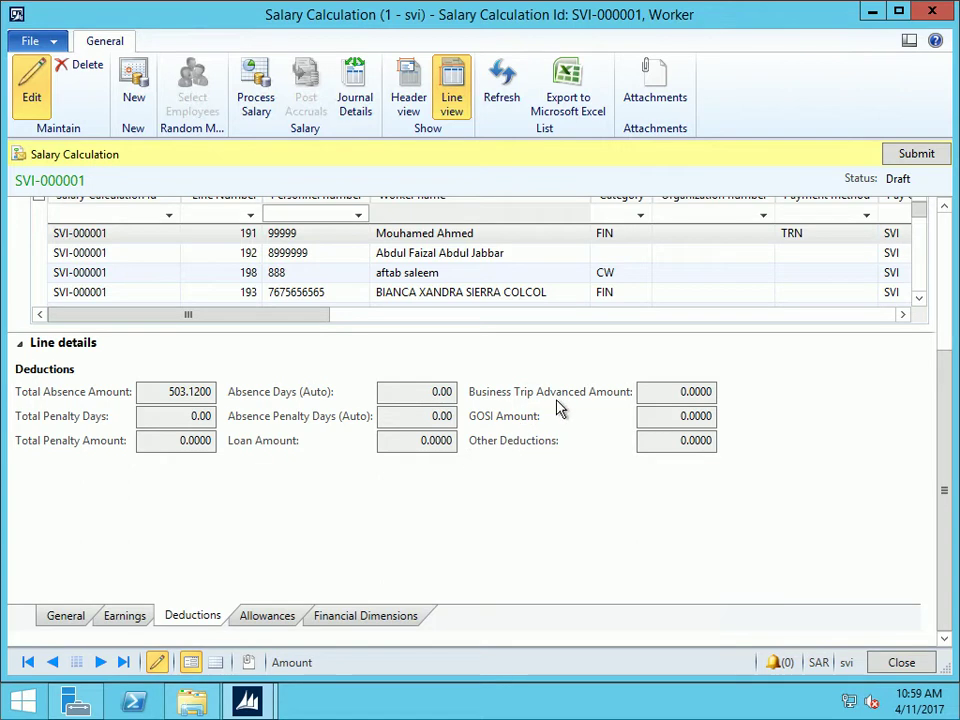
pyautogui.click(262, 616)
pyautogui.moveTo(505, 372); pyautogui.dragTo(572, 360)
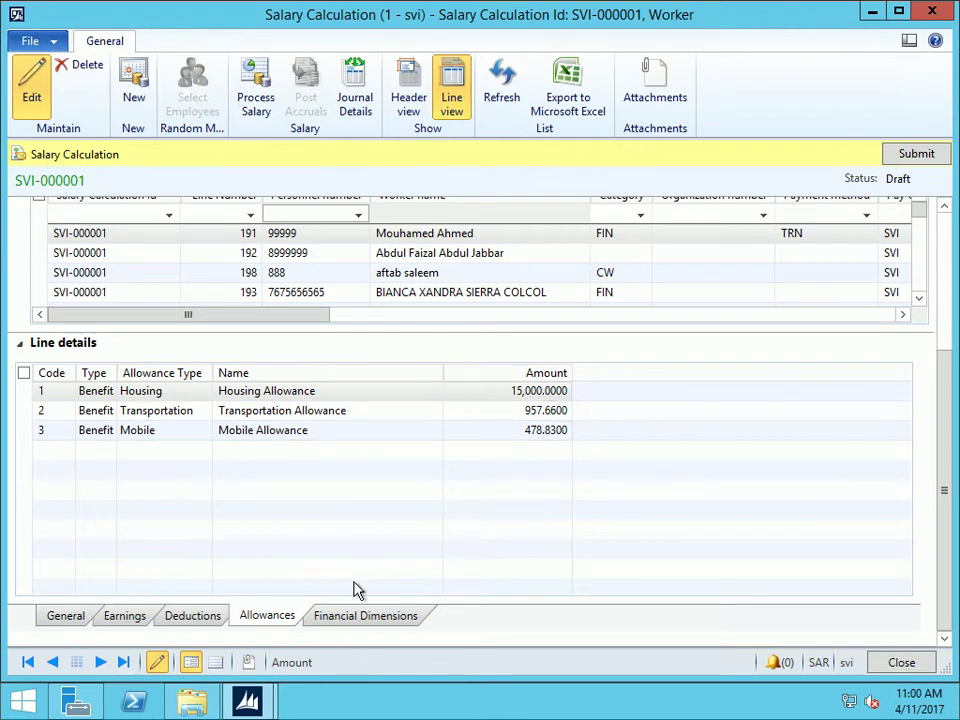
pyautogui.click(368, 619)
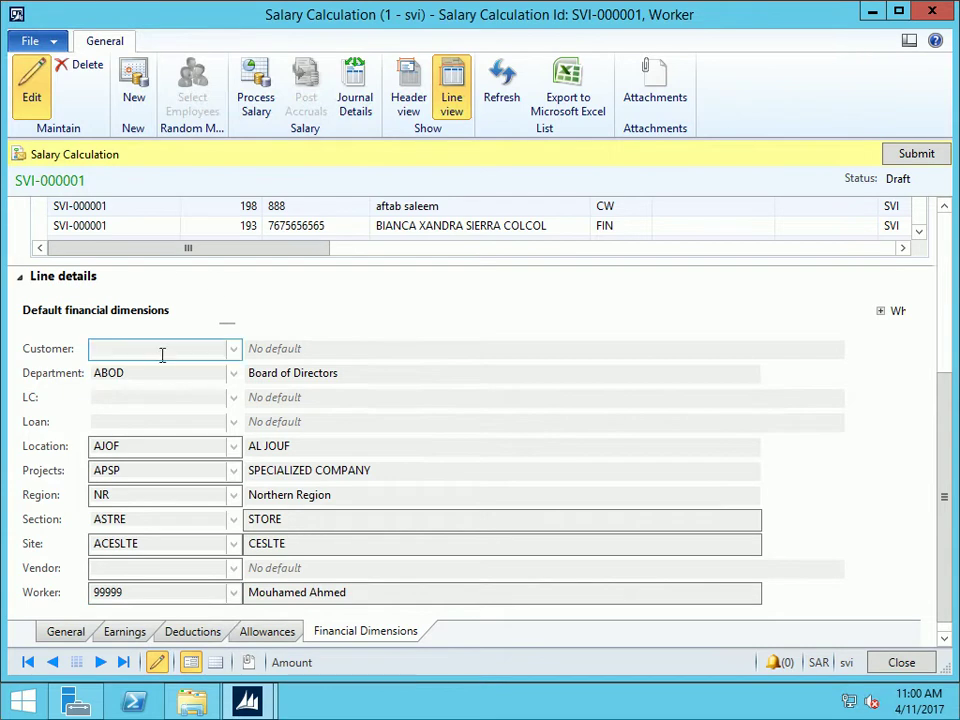
# Collapse the line details, look through the other worker lines and close salary calculation SVI-000001
pyautogui.click(21, 279)
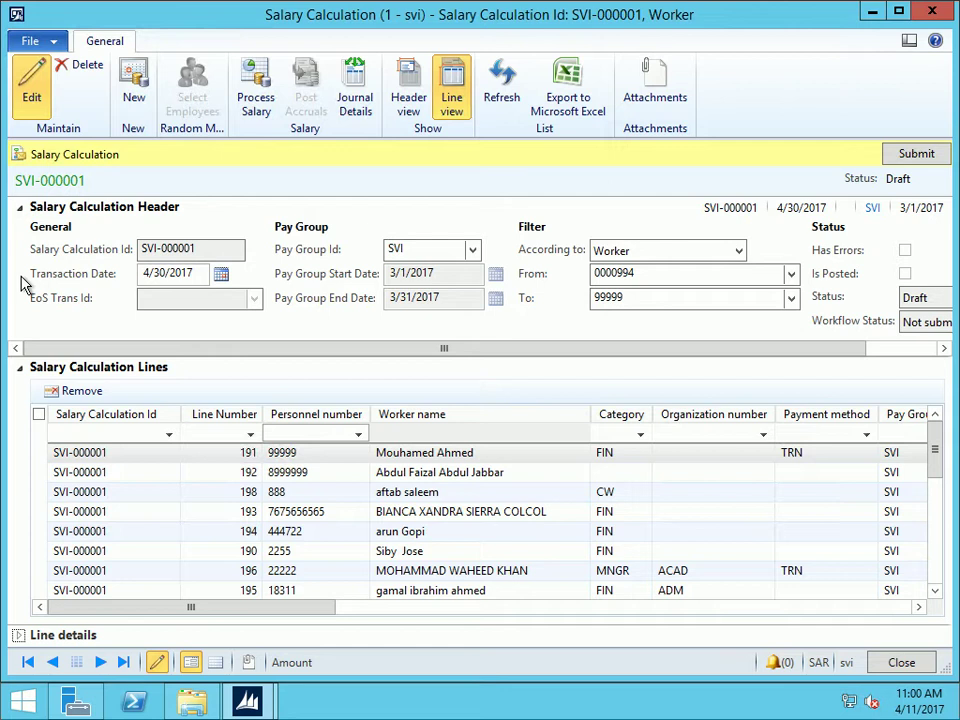
pyautogui.click(320, 494)
pyautogui.press('Down')
pyautogui.click(356, 570)
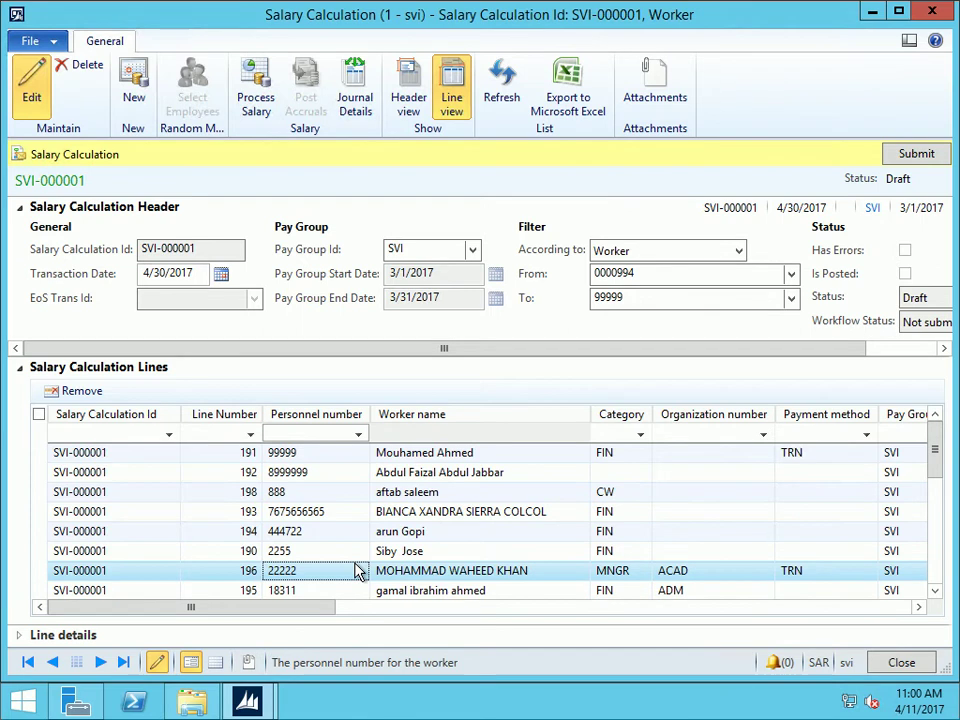
pyautogui.click(928, 10)
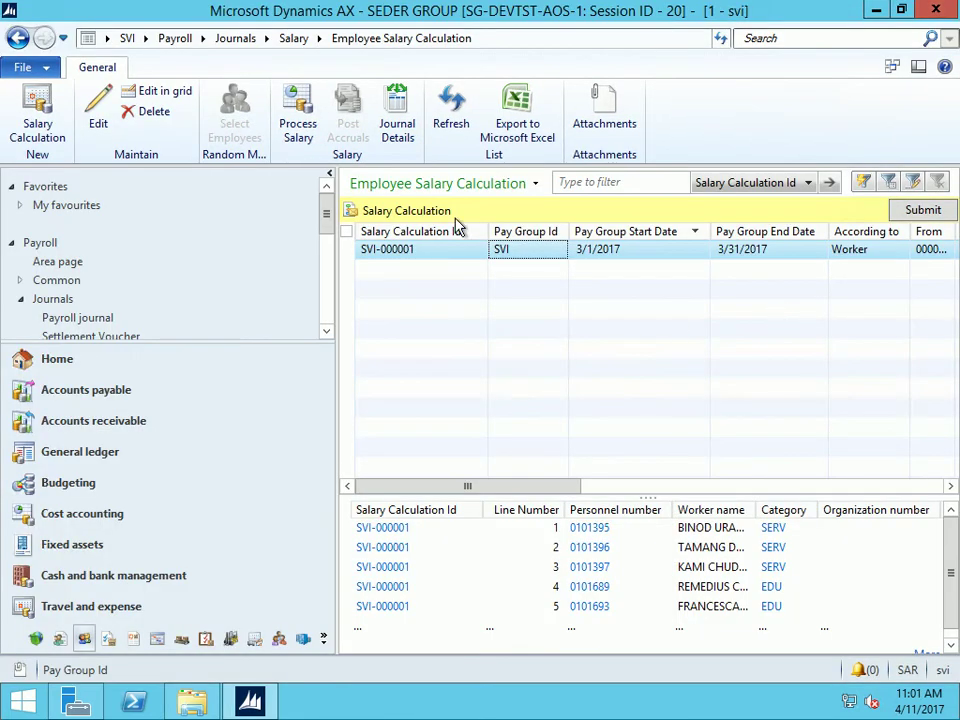
# Open the Salary Statement report from the Payroll area page
pyautogui.click(175, 39)
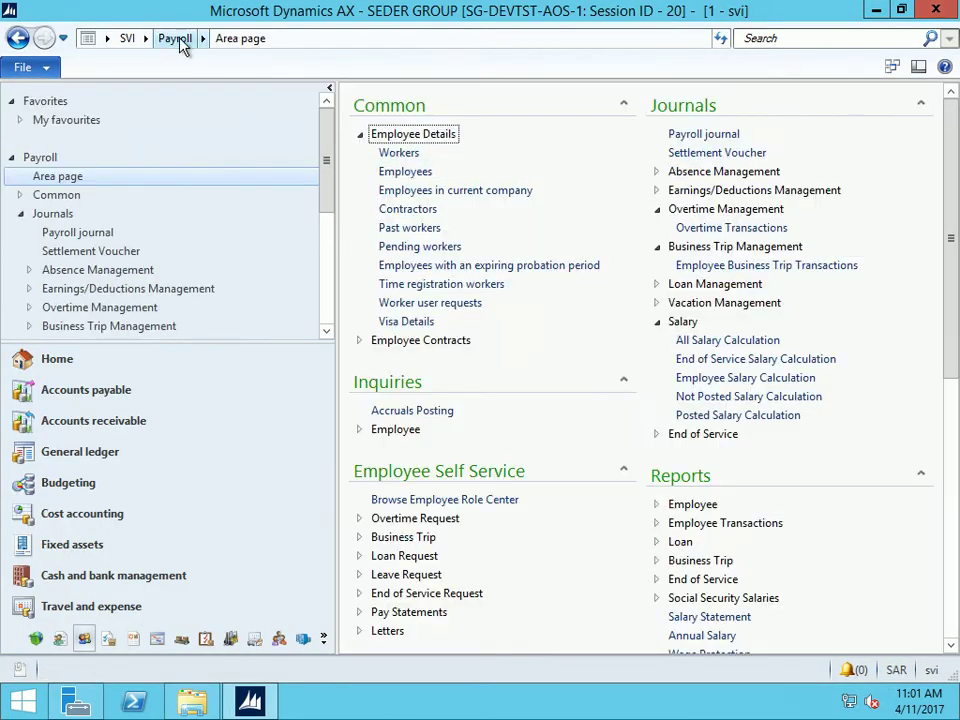
pyautogui.scroll(-3, 686, 426)
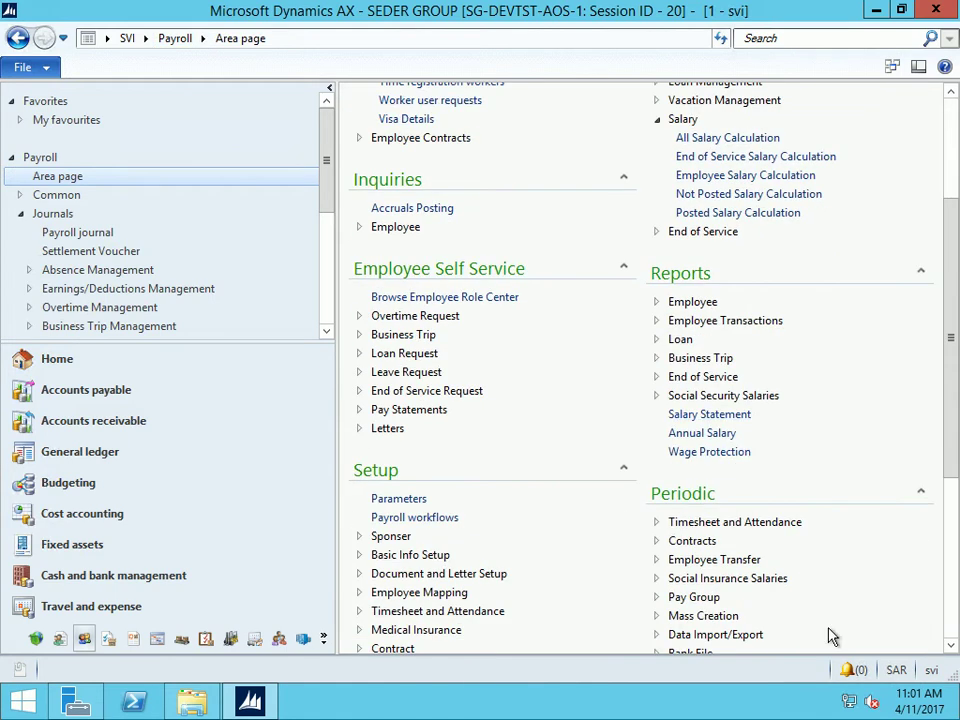
pyautogui.click(690, 417)
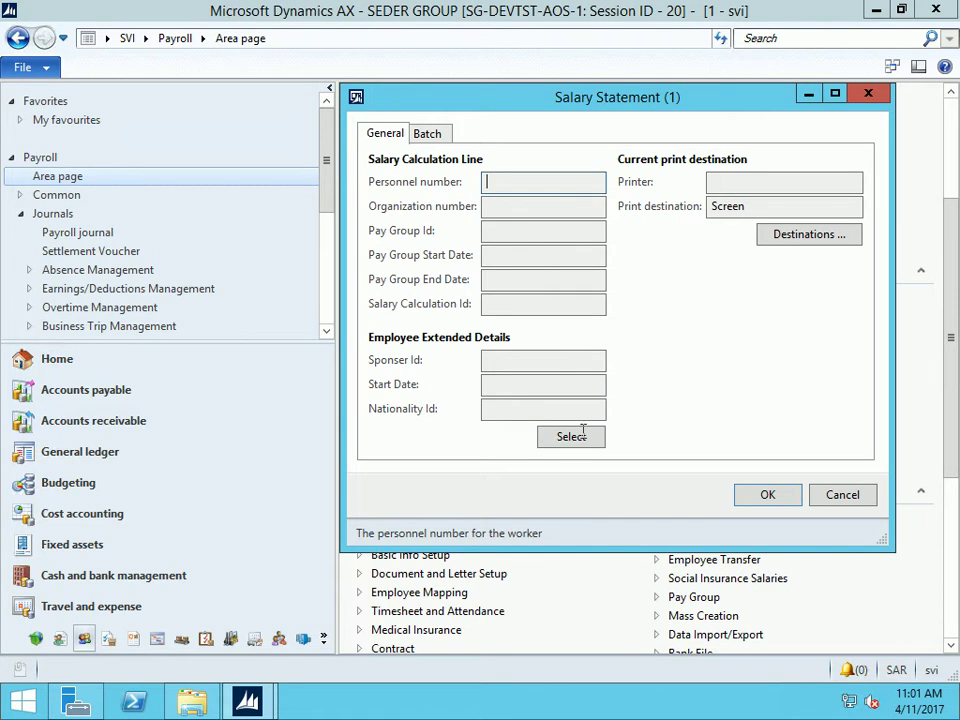
# Filter the Salary Statement query to Salary Calculation Id SVI-000001
pyautogui.click(567, 438)
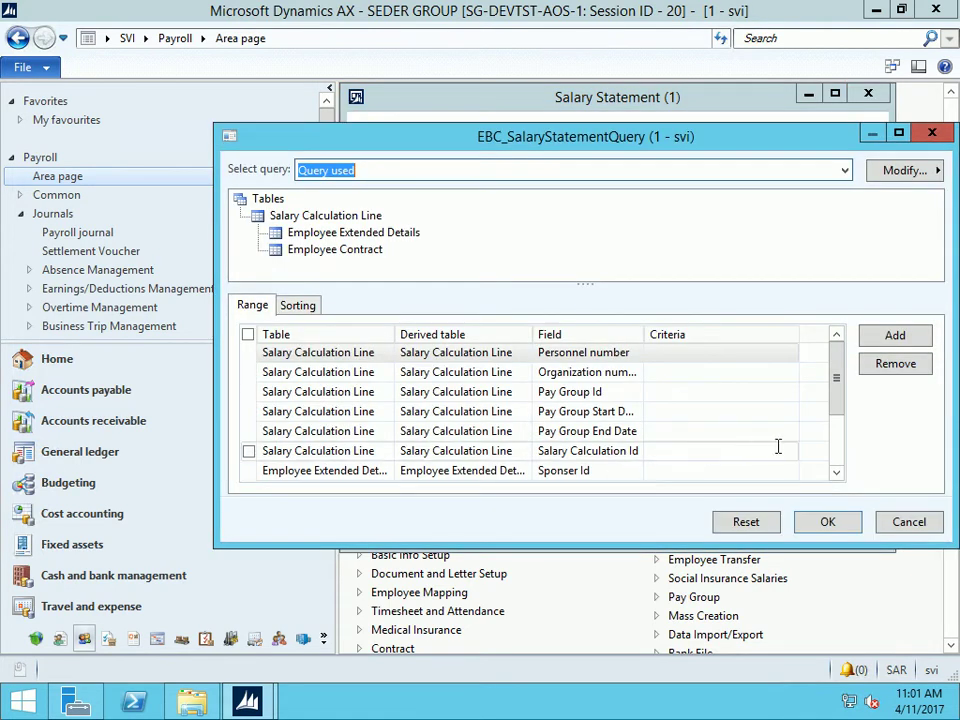
pyautogui.click(792, 451)
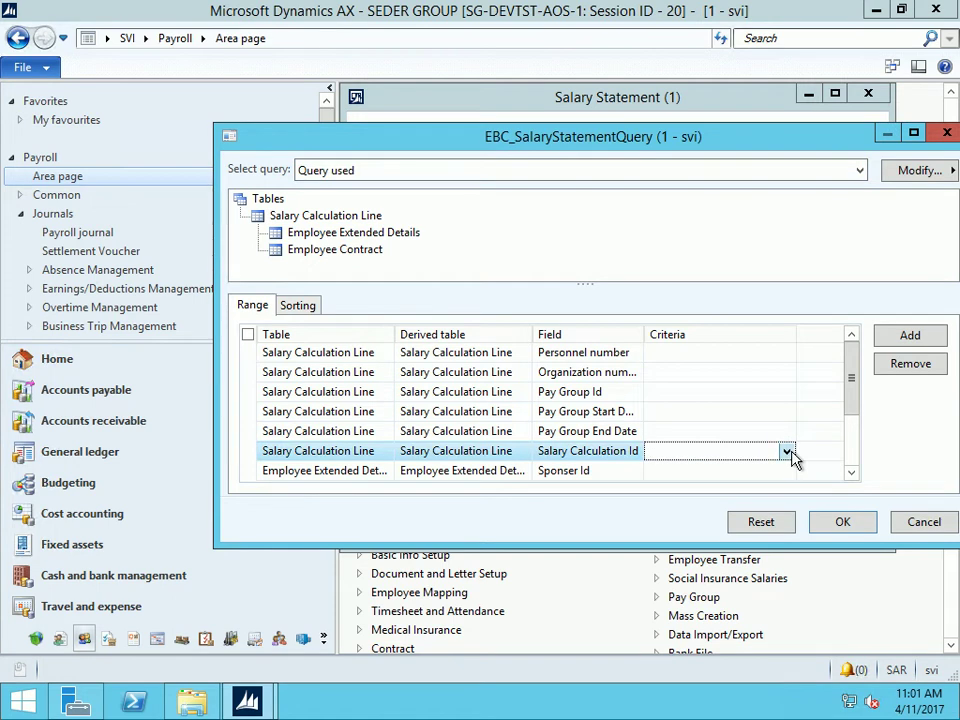
pyautogui.click(787, 451)
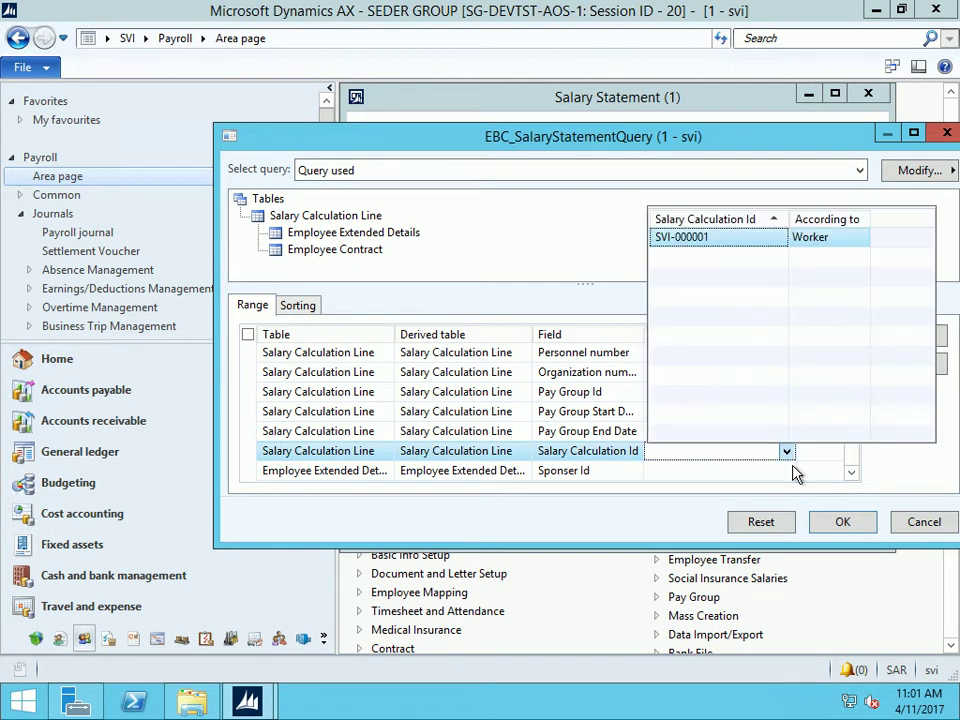
pyautogui.click(700, 238)
pyautogui.click(845, 523)
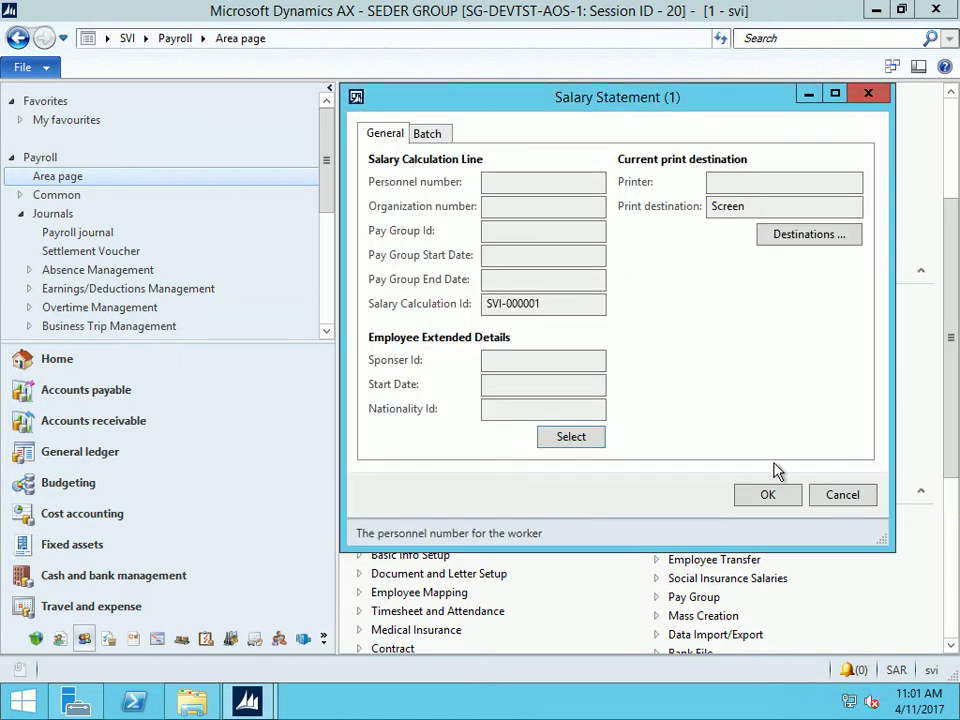
# Run the Salary Statement report to screen and bring its report window to the front
pyautogui.click(781, 498)
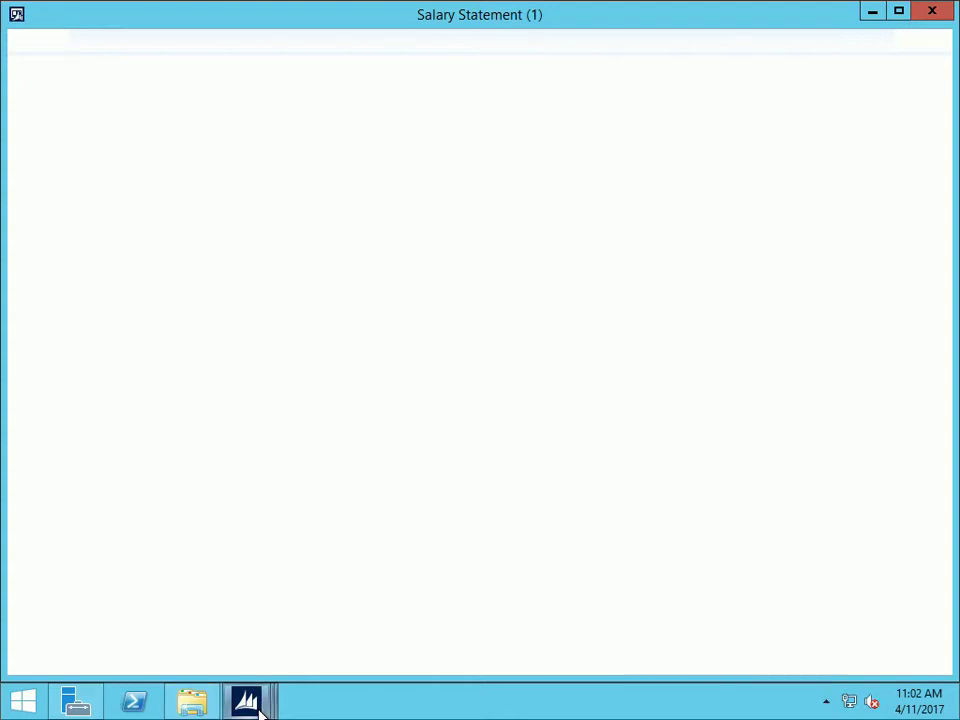
pyautogui.moveTo(258, 710)
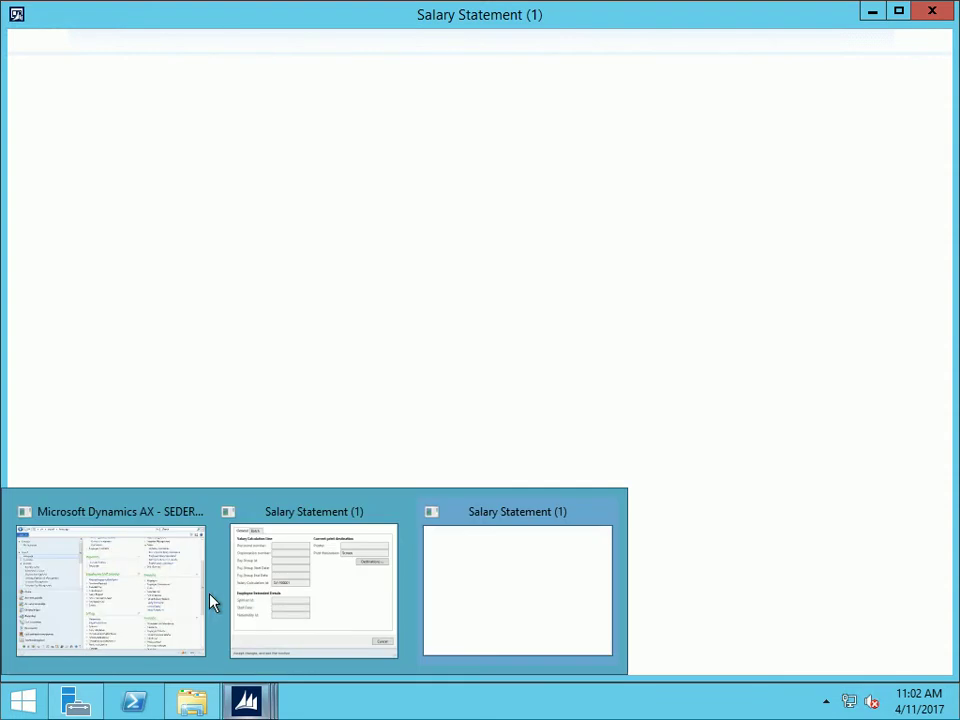
pyautogui.moveTo(210, 600)
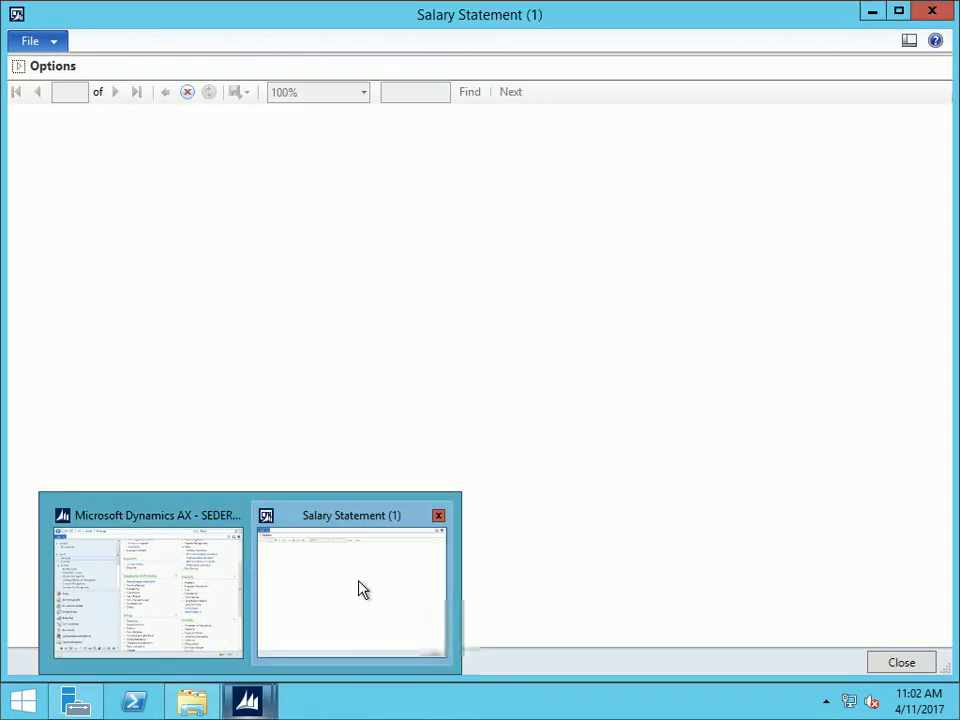
pyautogui.click(362, 589)
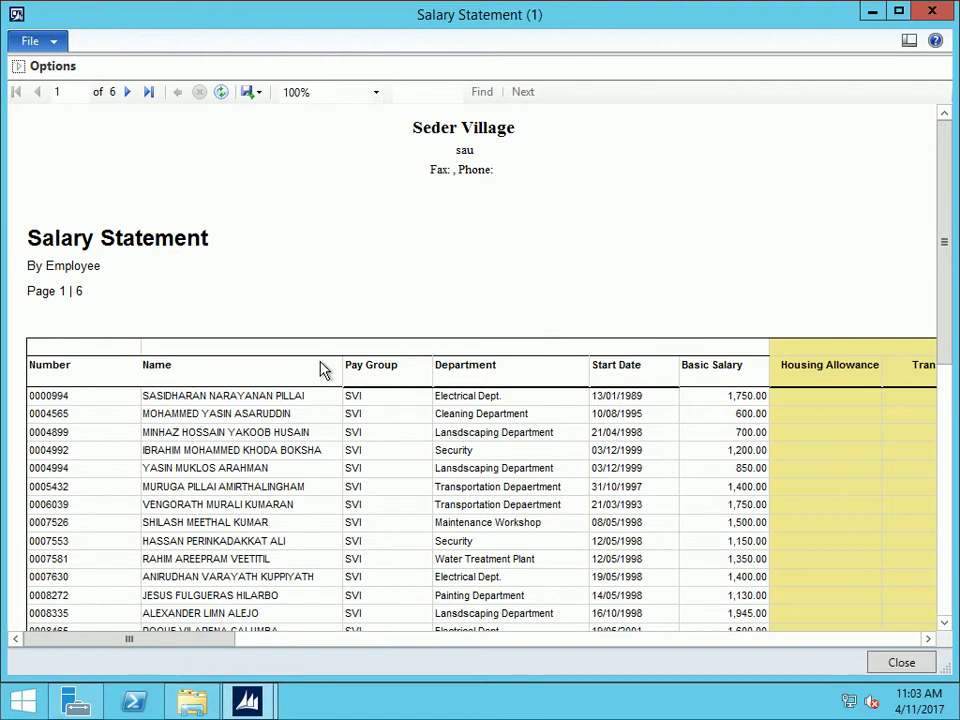
# Examine the last pages of the salary statement, including the employee rows and totals at the end of page 5
pyautogui.click(146, 99)
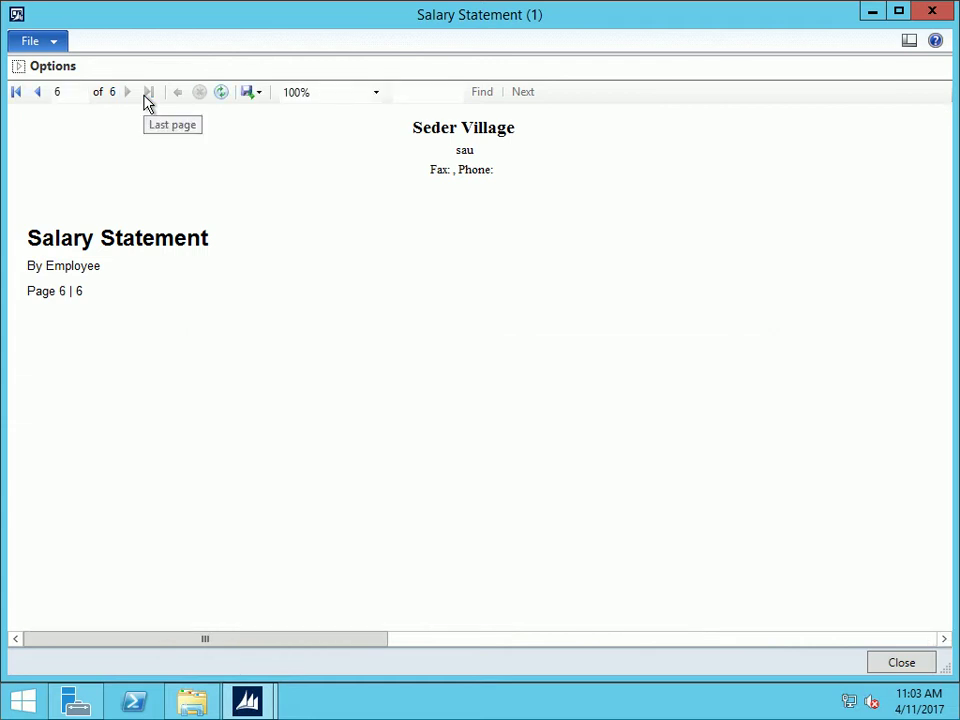
pyautogui.click(36, 99)
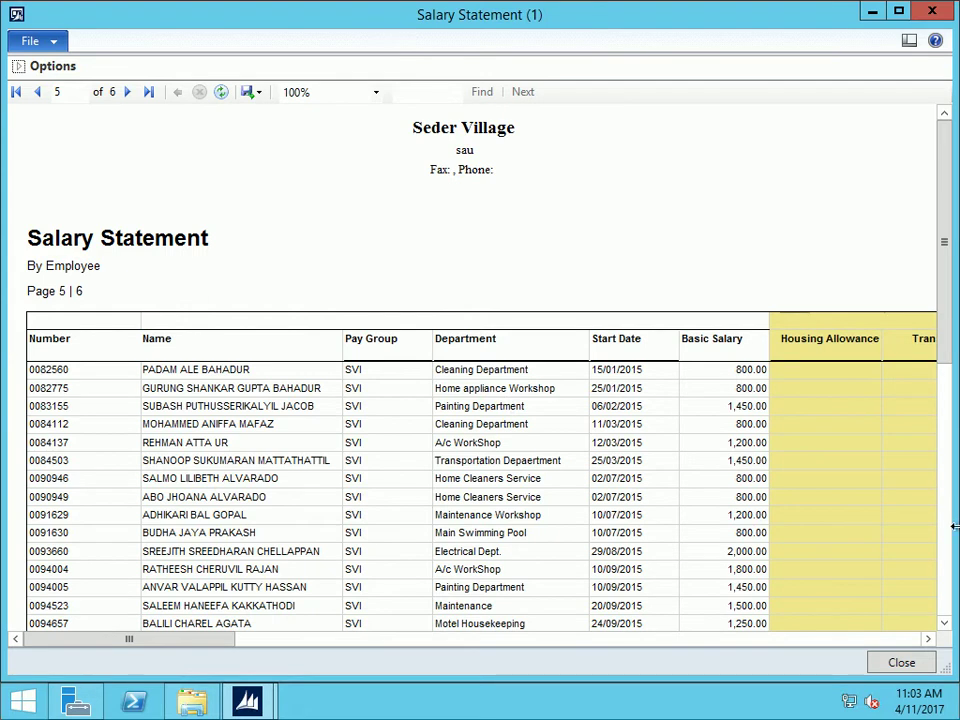
pyautogui.click(950, 600)
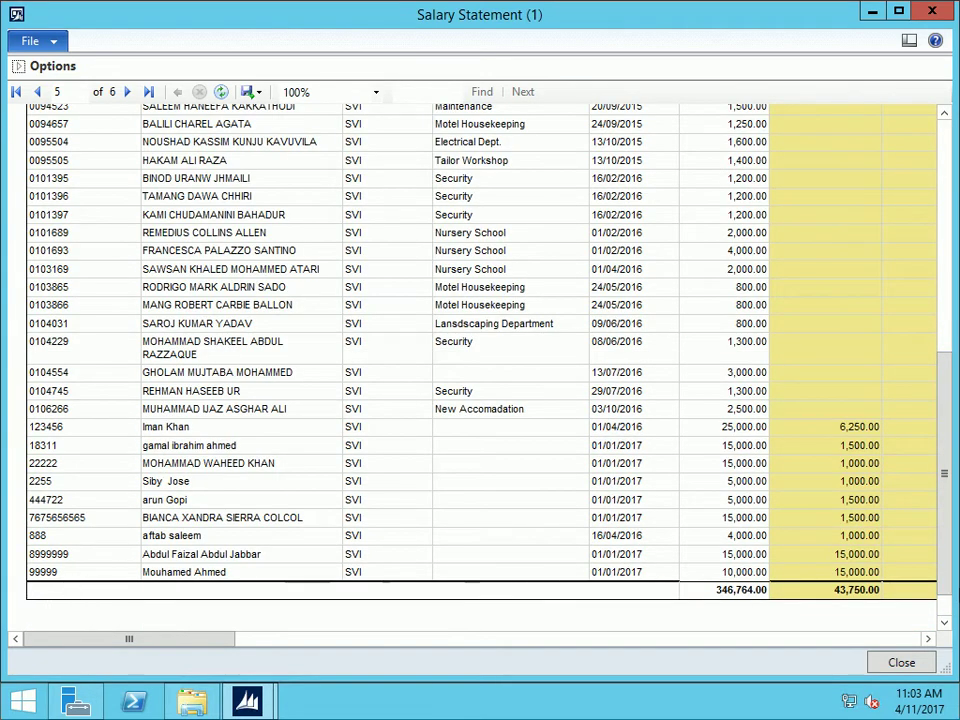
pyautogui.scroll(1, 948, 420)
pyautogui.moveTo(948, 398); pyautogui.dragTo(950, 242)
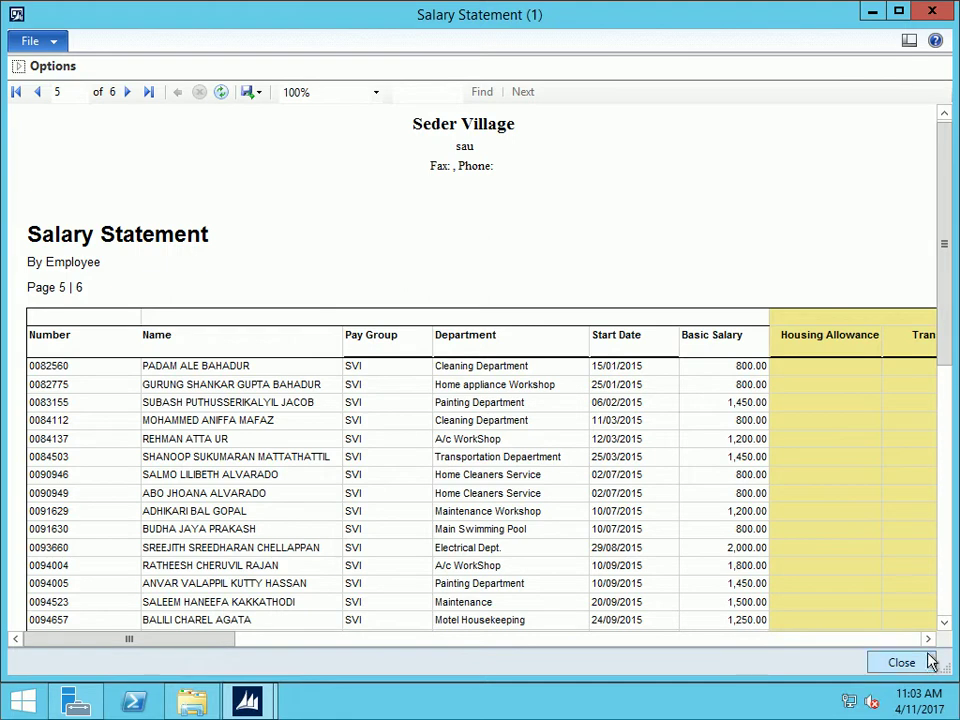
# Examine the contract allowances, total allowance, total package and month days columns on page 5 of the statement
pyautogui.moveTo(929, 640); pyautogui.dragTo(929, 640)
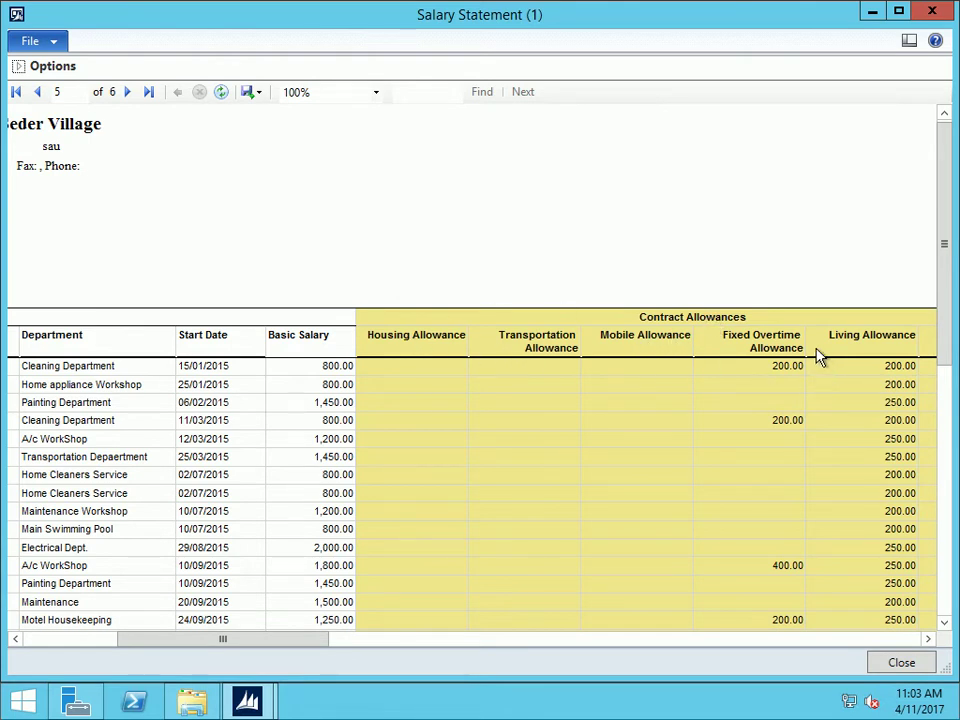
pyautogui.click(929, 639)
pyautogui.click(929, 640)
pyautogui.click(929, 640)
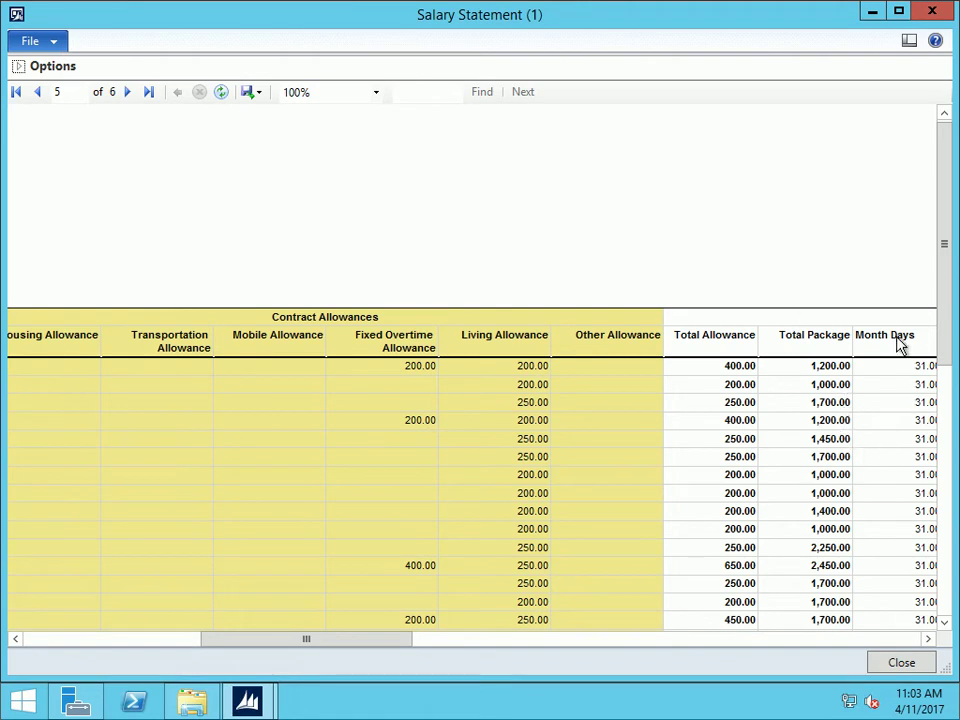
# Examine the month, working, absence and vacation days columns and the deserved salary column on page 5 of the statement
pyautogui.click(929, 640)
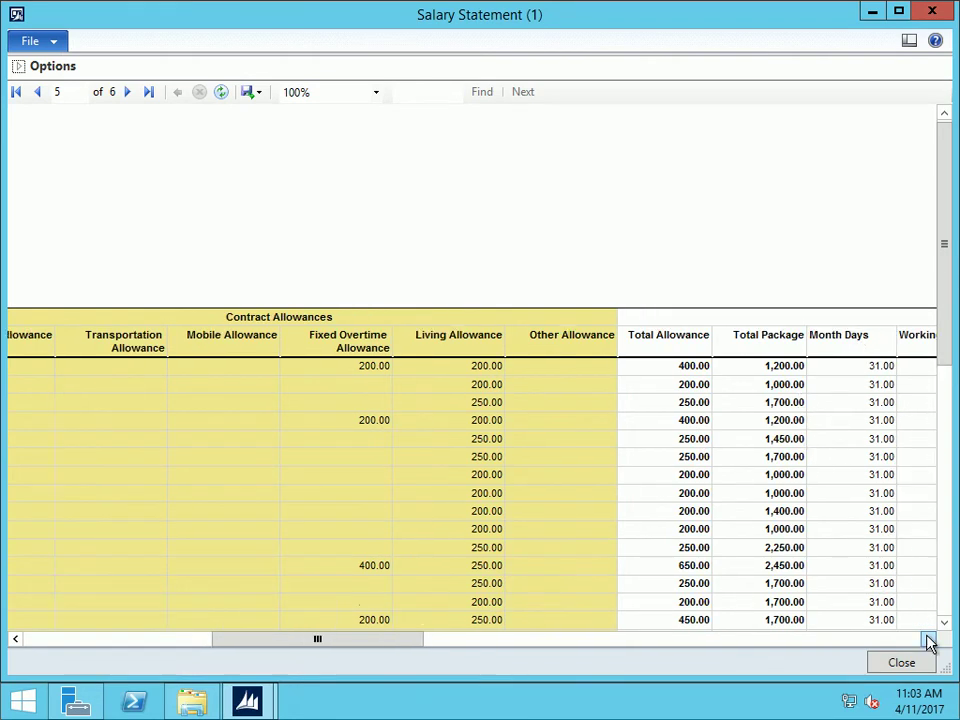
pyautogui.click(929, 640)
pyautogui.click(929, 640)
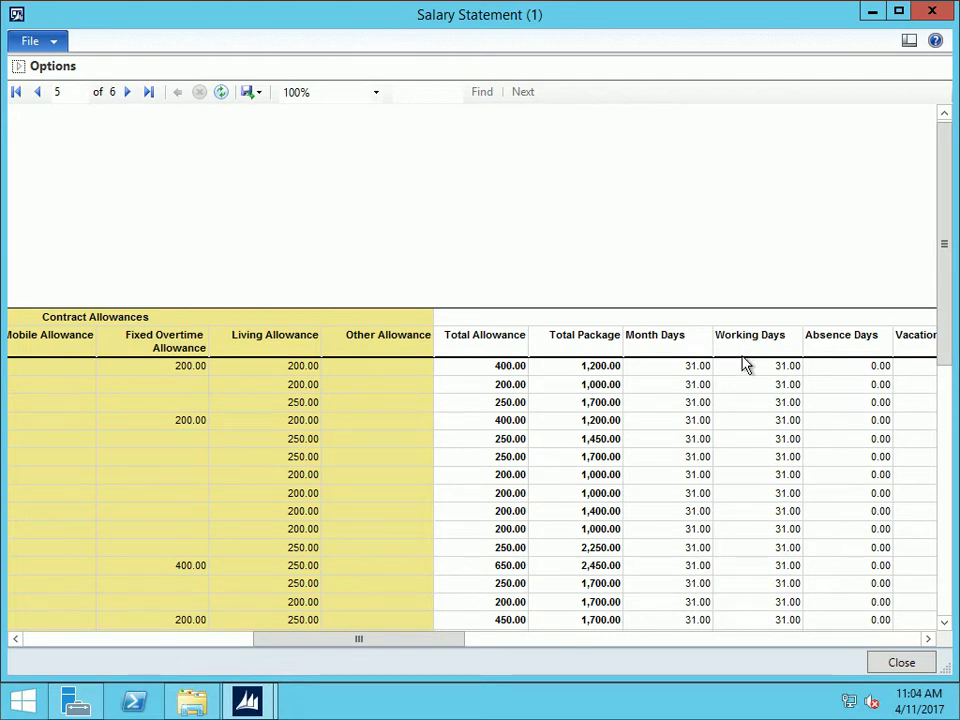
pyautogui.click(929, 640)
pyautogui.click(929, 640)
pyautogui.click(929, 640)
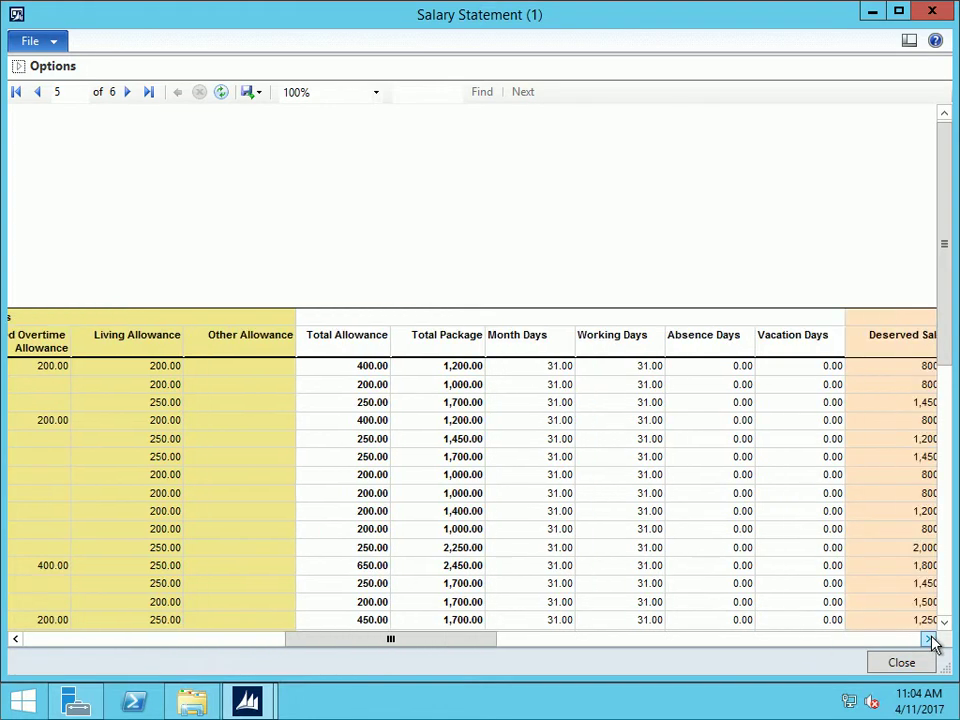
pyautogui.click(929, 640)
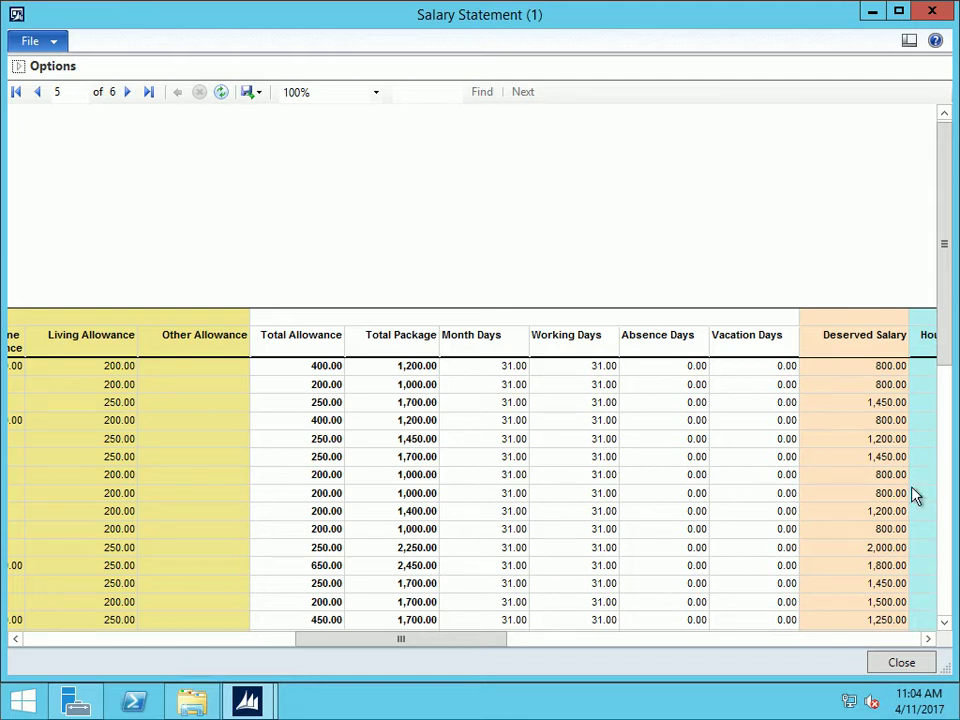
# Examine the effective allowances columns and the bonus, overtime and education allowance earnings on page 5
pyautogui.click(928, 639)
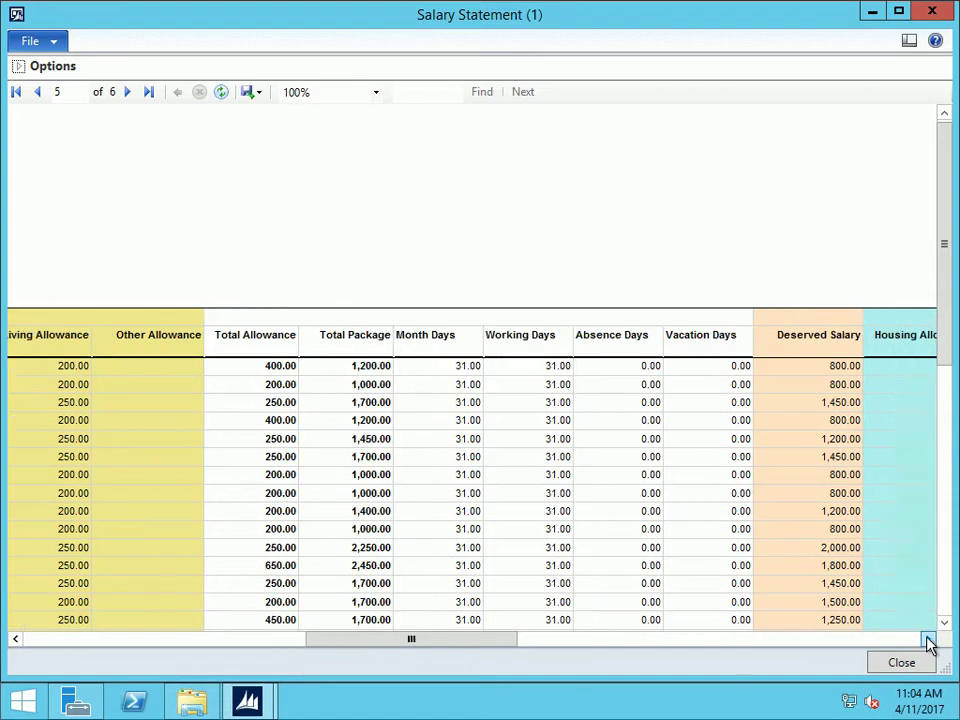
pyautogui.click(928, 644)
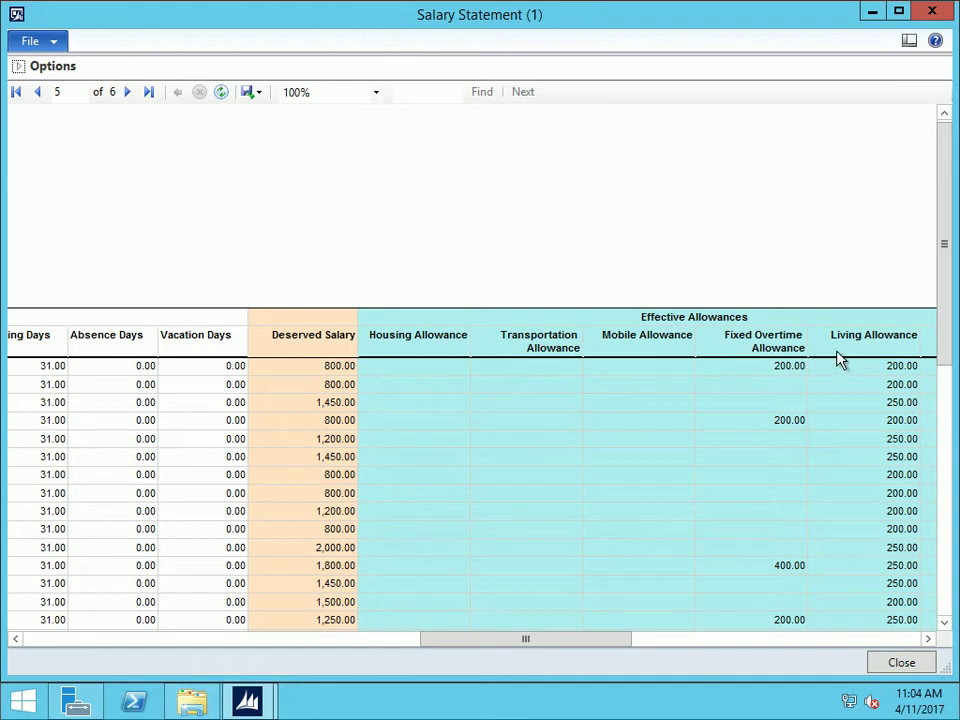
pyautogui.click(928, 640)
pyautogui.click(928, 640)
pyautogui.click(928, 640)
pyautogui.click(928, 640)
pyautogui.click(928, 640)
pyautogui.click(928, 640)
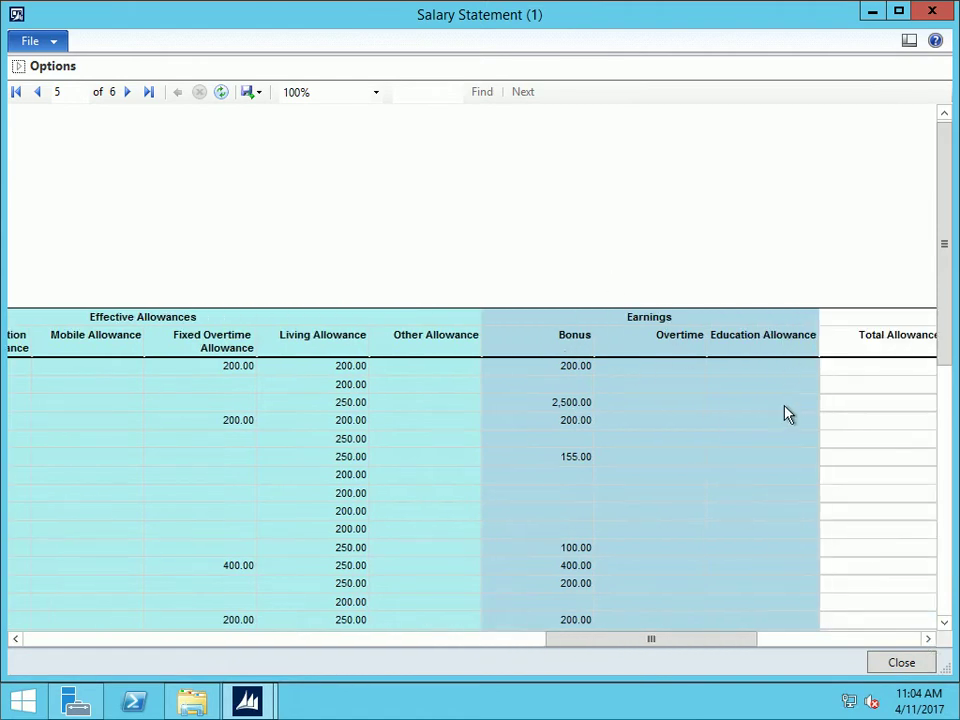
# Examine the total allowance and earnings, deductions, total deductions and net salary columns on page 5
pyautogui.click(929, 639)
pyautogui.click(929, 639)
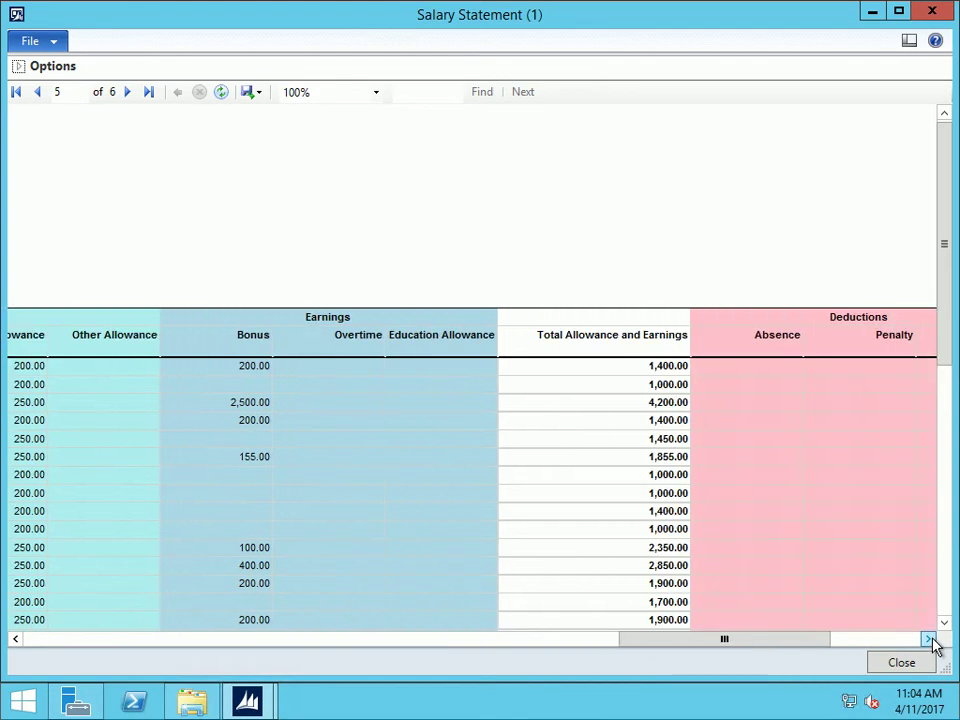
pyautogui.click(929, 639)
pyautogui.click(929, 639)
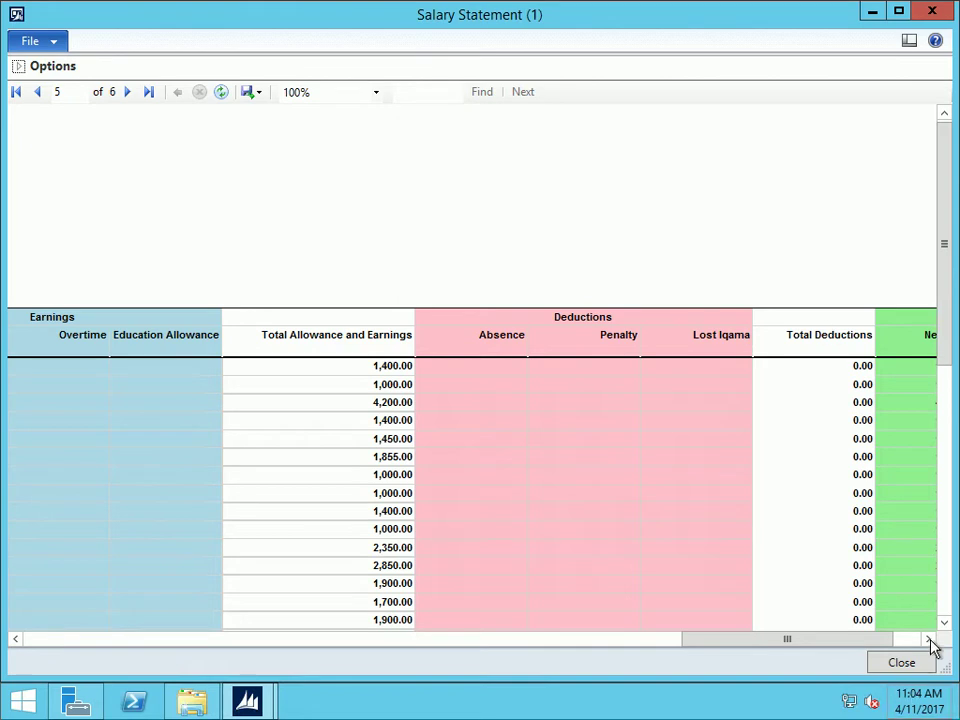
pyautogui.press('super+c')
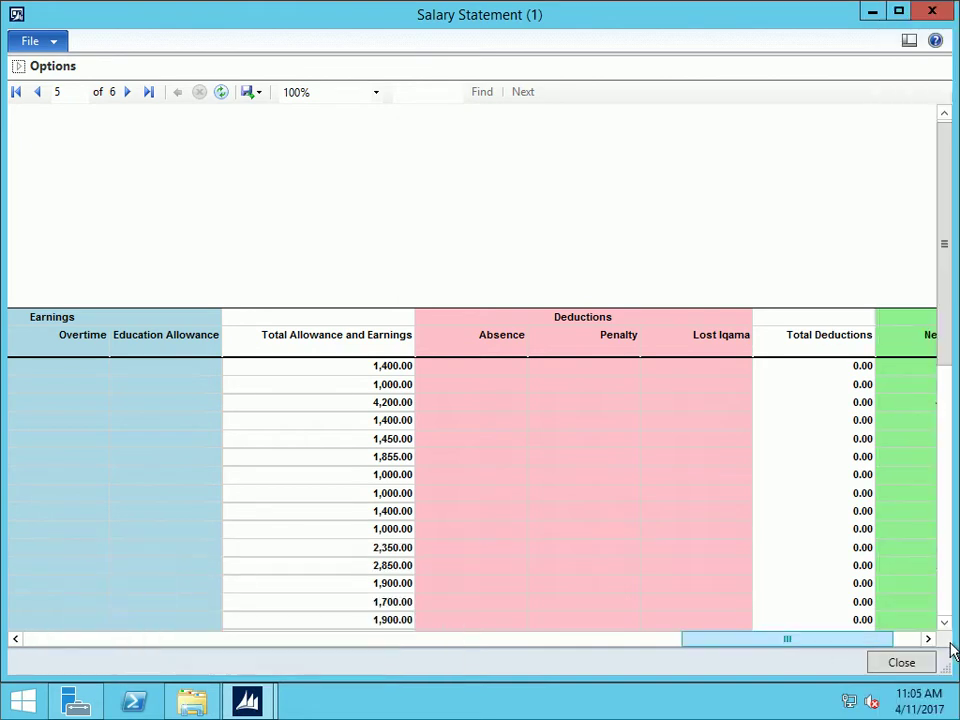
pyautogui.click(929, 640)
pyautogui.click(929, 640)
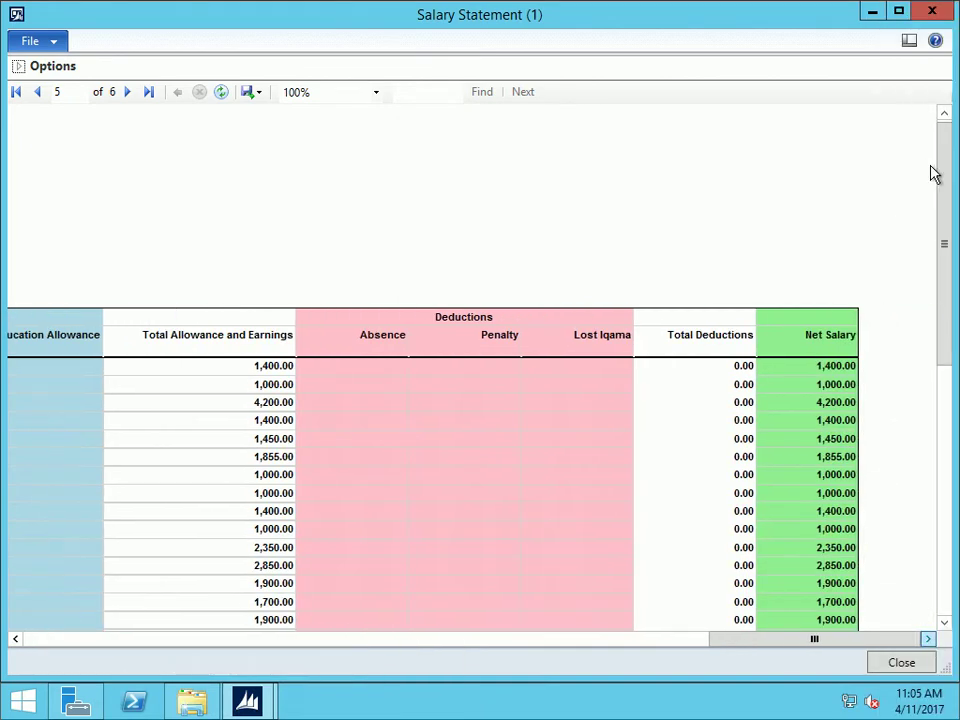
# Examine the last employee rows on page 5 with their basic salaries, contract allowances and column totals
pyautogui.moveTo(945, 247); pyautogui.dragTo(956, 604)
pyautogui.moveTo(854, 638); pyautogui.dragTo(22, 670)
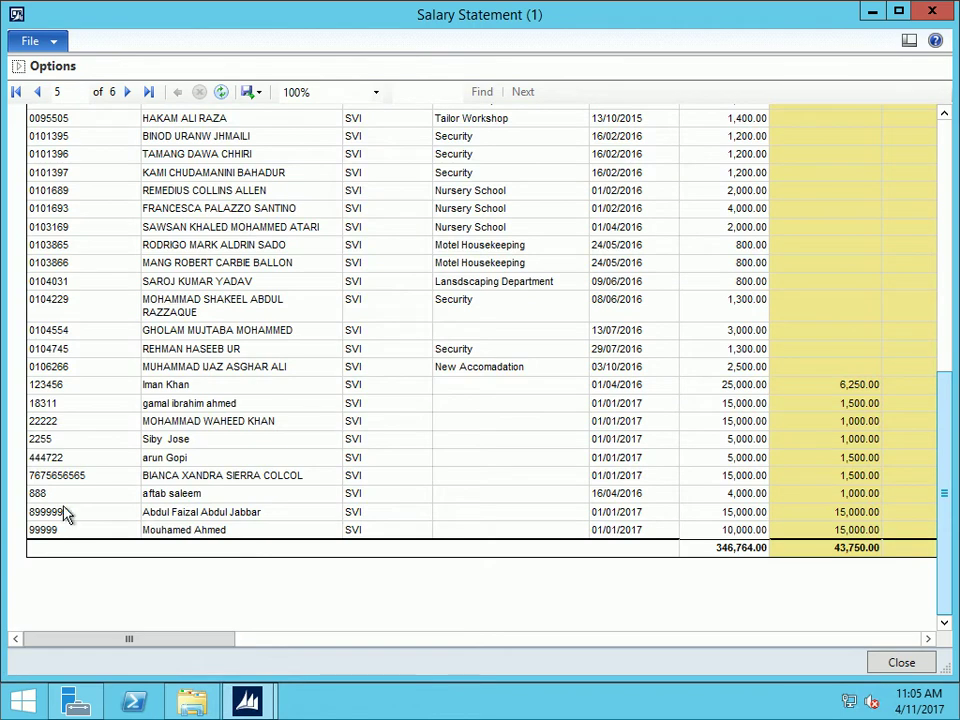
pyautogui.click(926, 639)
pyautogui.click(926, 639)
pyautogui.click(926, 639)
pyautogui.click(926, 639)
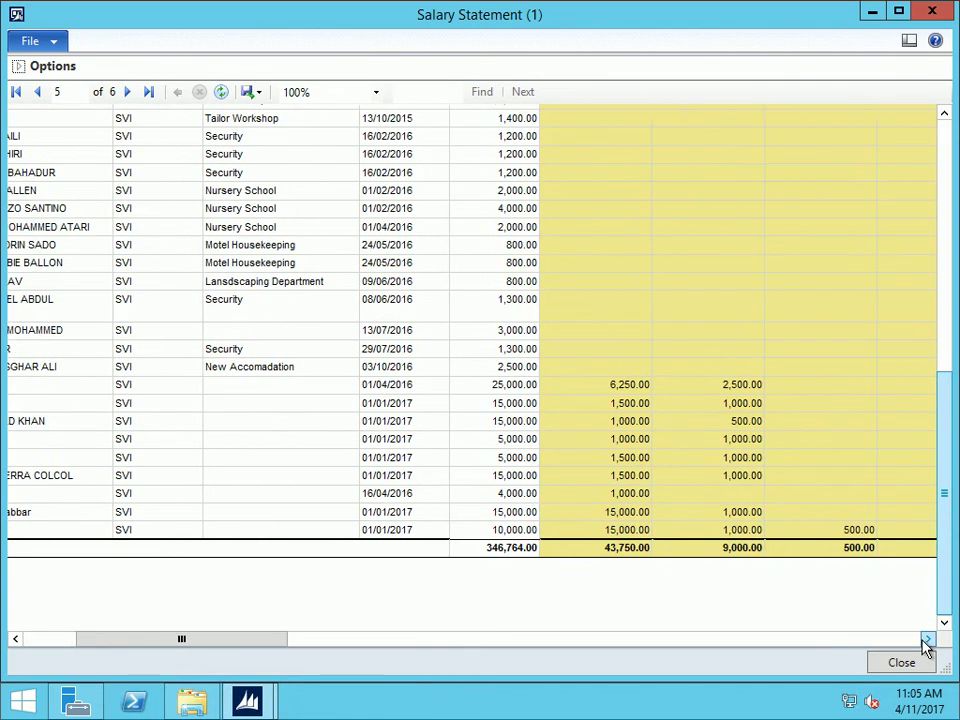
pyautogui.click(926, 639)
pyautogui.click(926, 639)
pyautogui.click(926, 639)
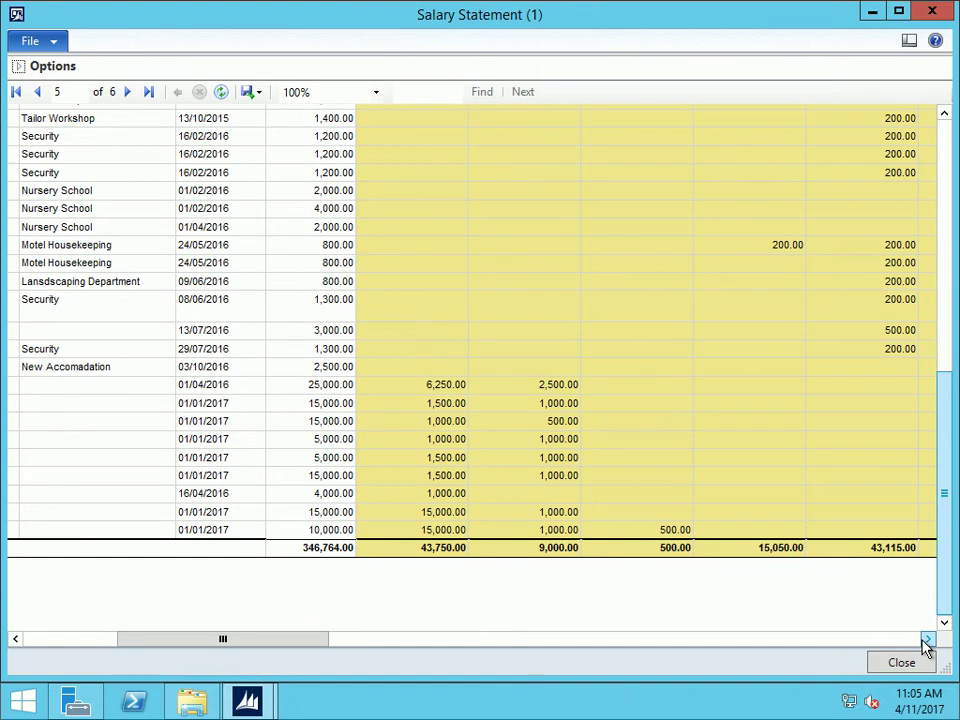
pyautogui.click(926, 639)
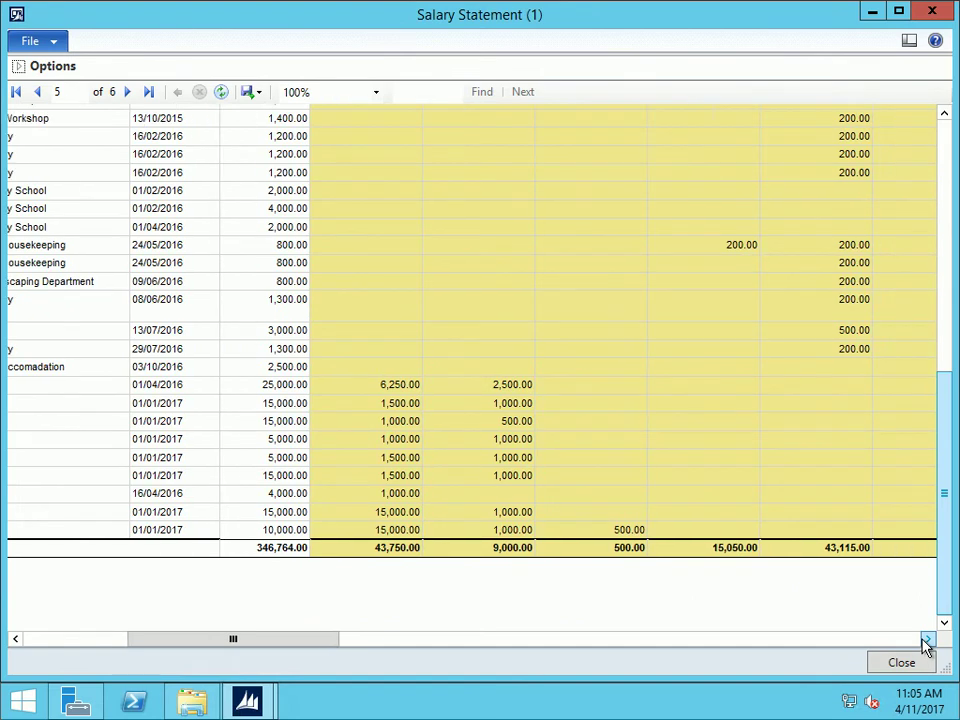
# Examine the total allowance, total package and working days of the last employees, checking these columns against their headings
pyautogui.click(926, 639)
pyautogui.click(926, 639)
pyautogui.click(926, 639)
pyautogui.click(926, 639)
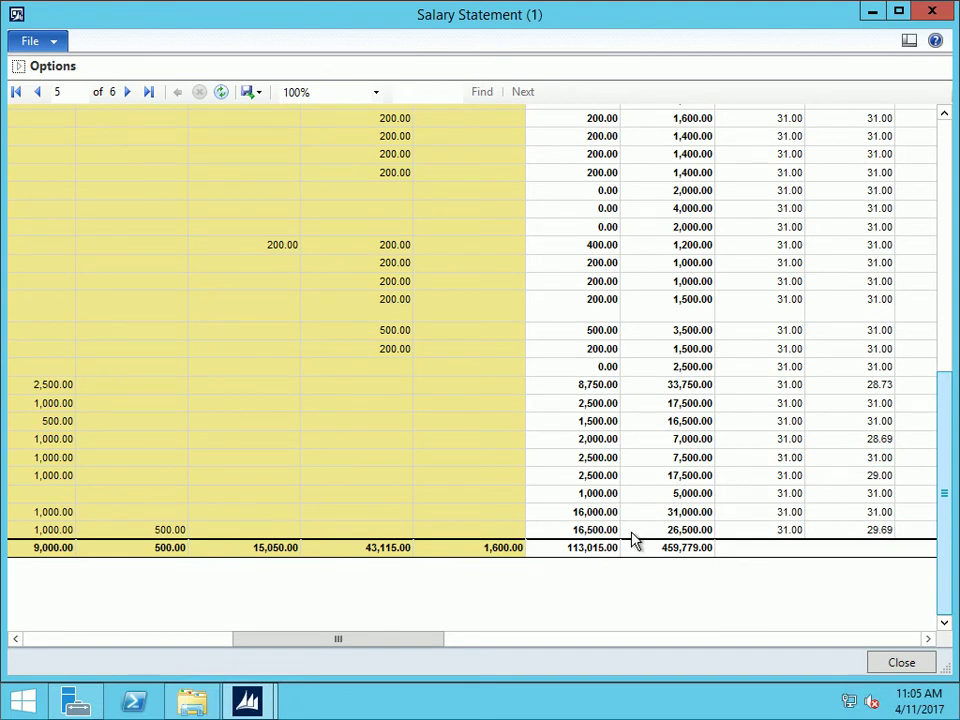
pyautogui.scroll(1, 950, 368)
pyautogui.scroll(10, 950, 368)
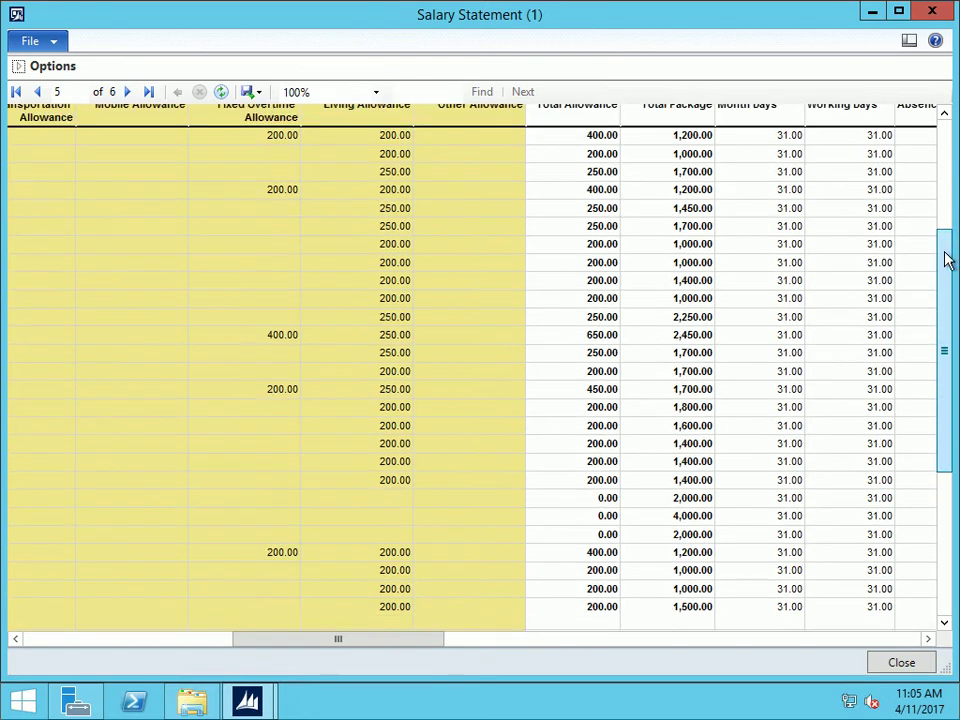
pyautogui.moveTo(940, 237); pyautogui.dragTo(950, 576)
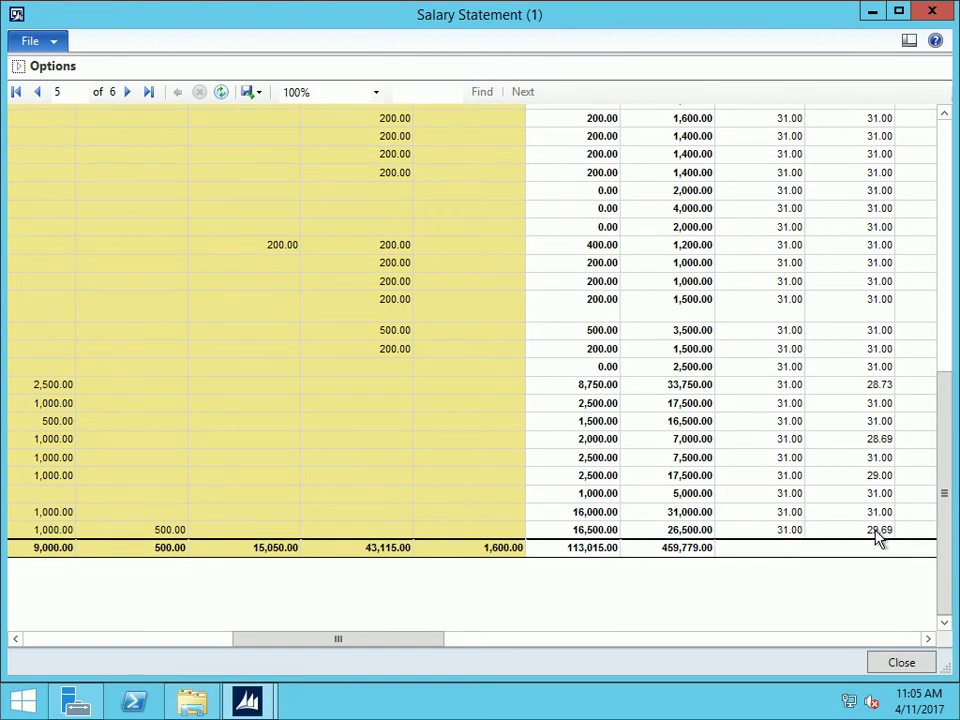
# Examine the absence days and deserved salary of the last employees on page 5
pyautogui.click(928, 639)
pyautogui.click(928, 639)
pyautogui.click(928, 639)
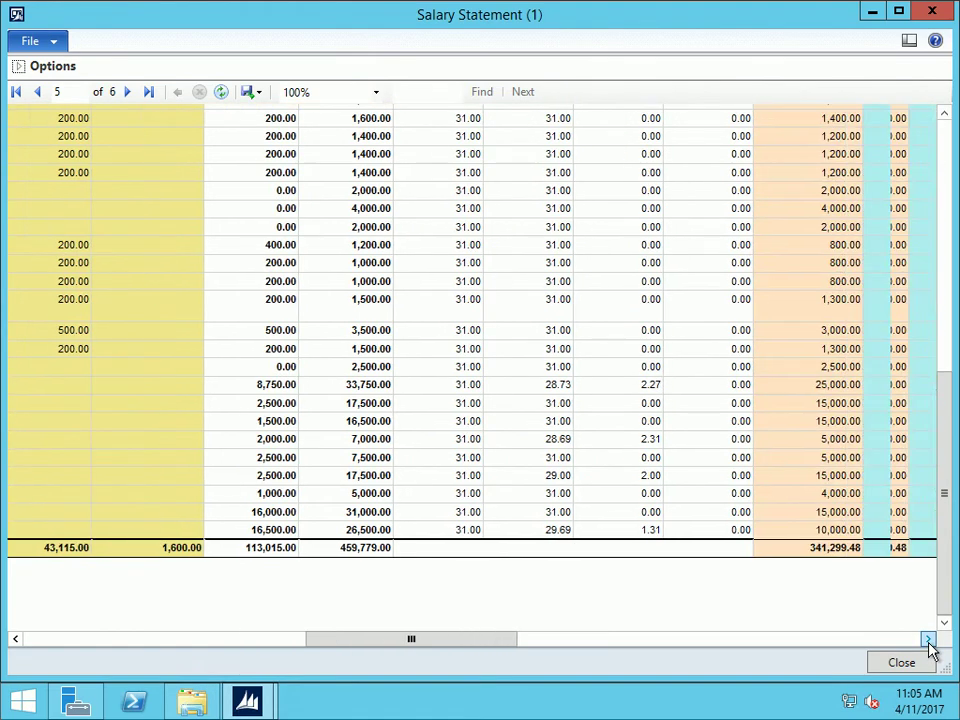
pyautogui.click(928, 639)
pyautogui.click(928, 639)
pyautogui.click(928, 639)
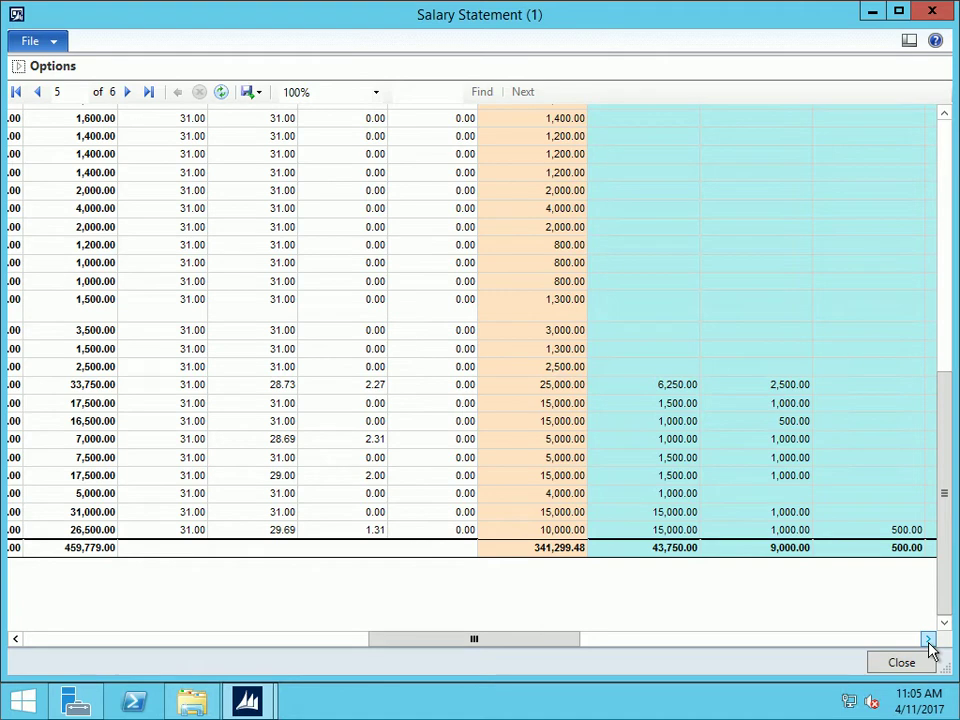
# Examine the last employees' effective allowances, earnings, deductions and net salary together with the grand totals
pyautogui.click(928, 639)
pyautogui.click(928, 639)
pyautogui.click(928, 639)
pyautogui.click(928, 639)
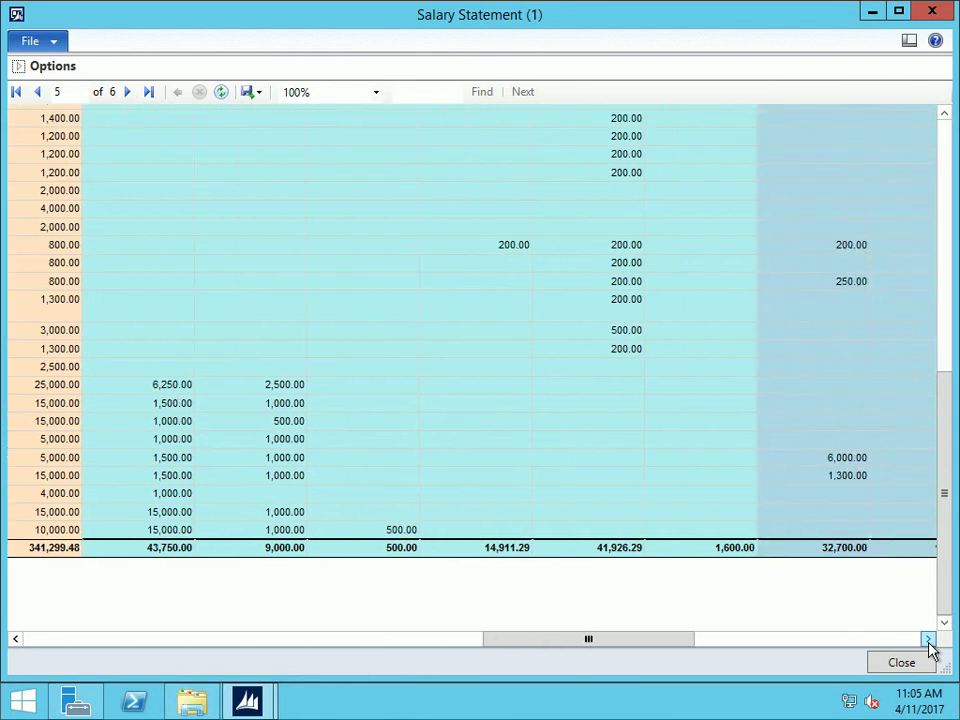
pyautogui.click(928, 639)
pyautogui.click(928, 639)
pyautogui.click(928, 639)
pyautogui.click(928, 639)
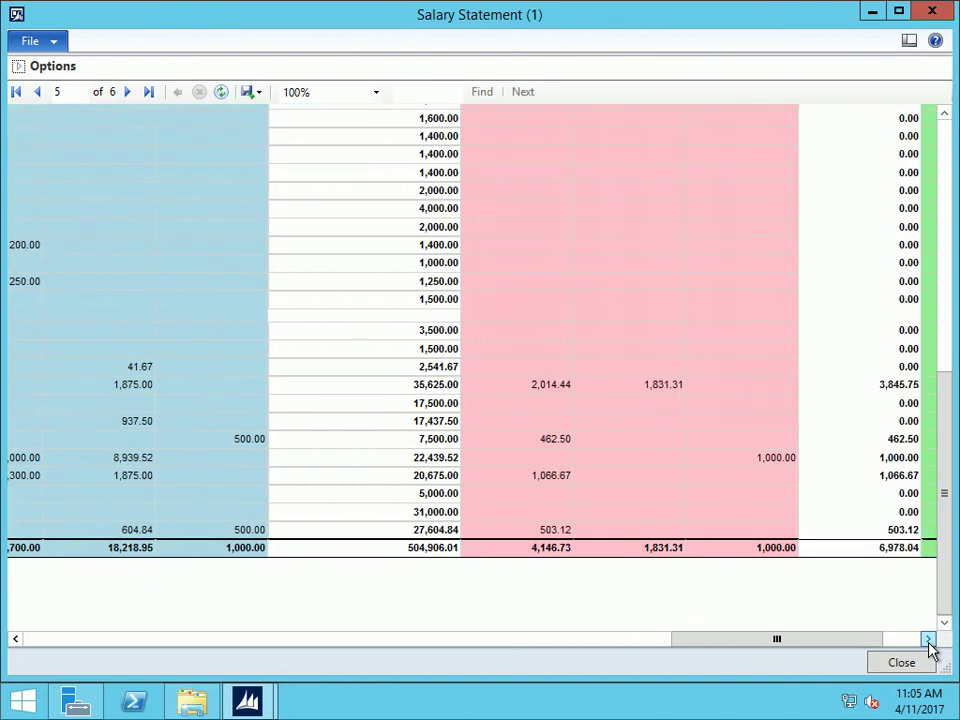
pyautogui.click(928, 639)
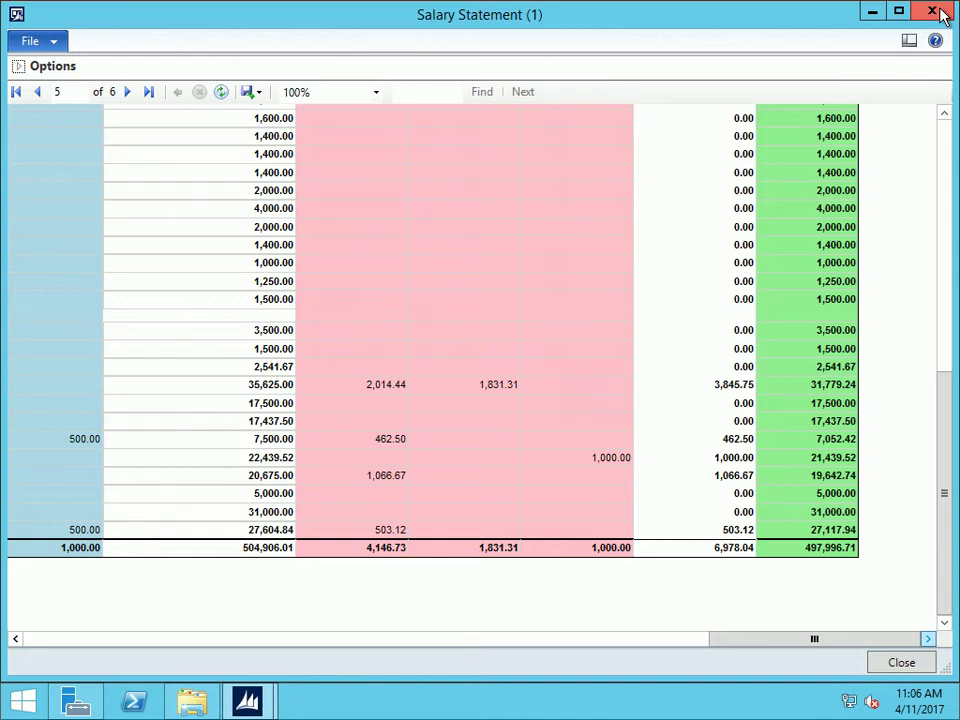
# Close the Salary Statement report and open the Employee Payslip inquiry from the payroll employee inquiries
pyautogui.click(900, 662)
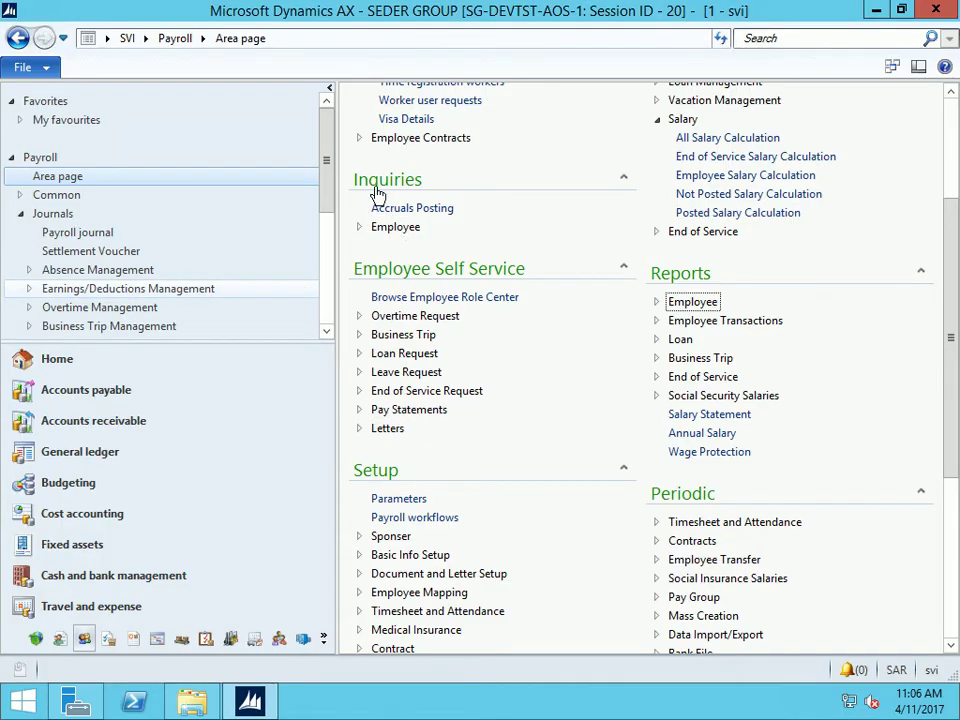
pyautogui.click(359, 227)
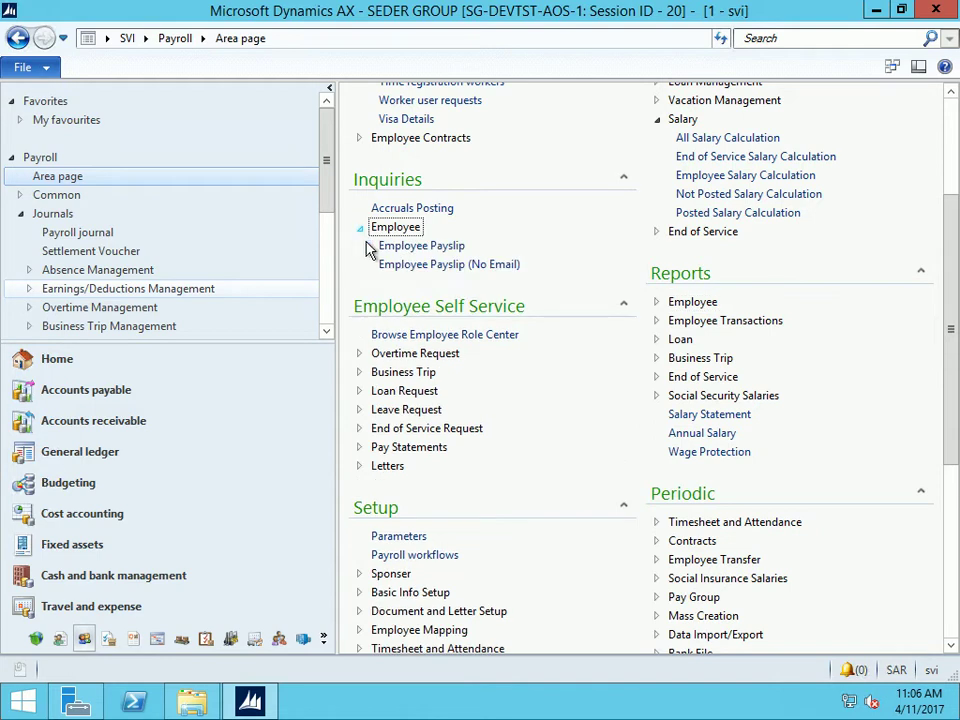
pyautogui.click(452, 274)
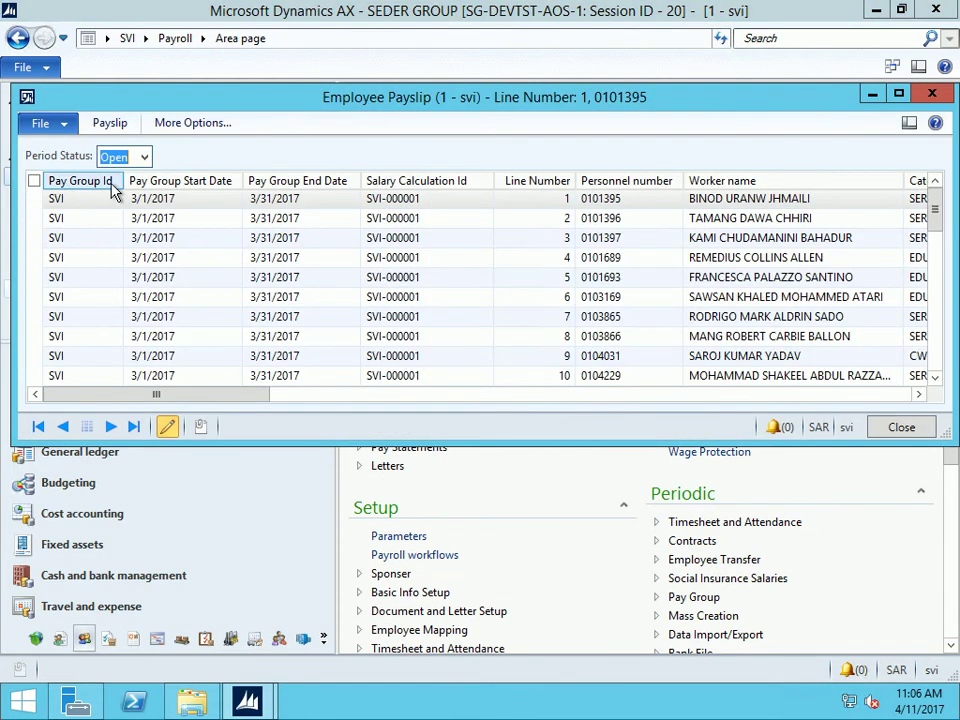
# Sort the payslip lines by personnel number in descending order and generate the payslip for the first worker listed
pyautogui.click(612, 184)
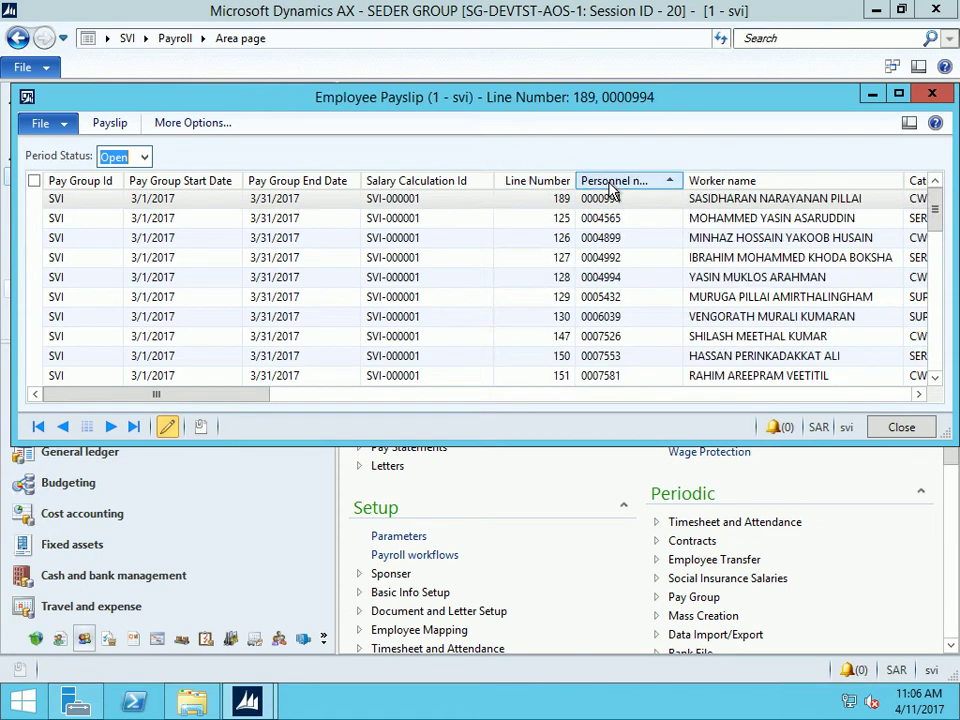
pyautogui.click(612, 184)
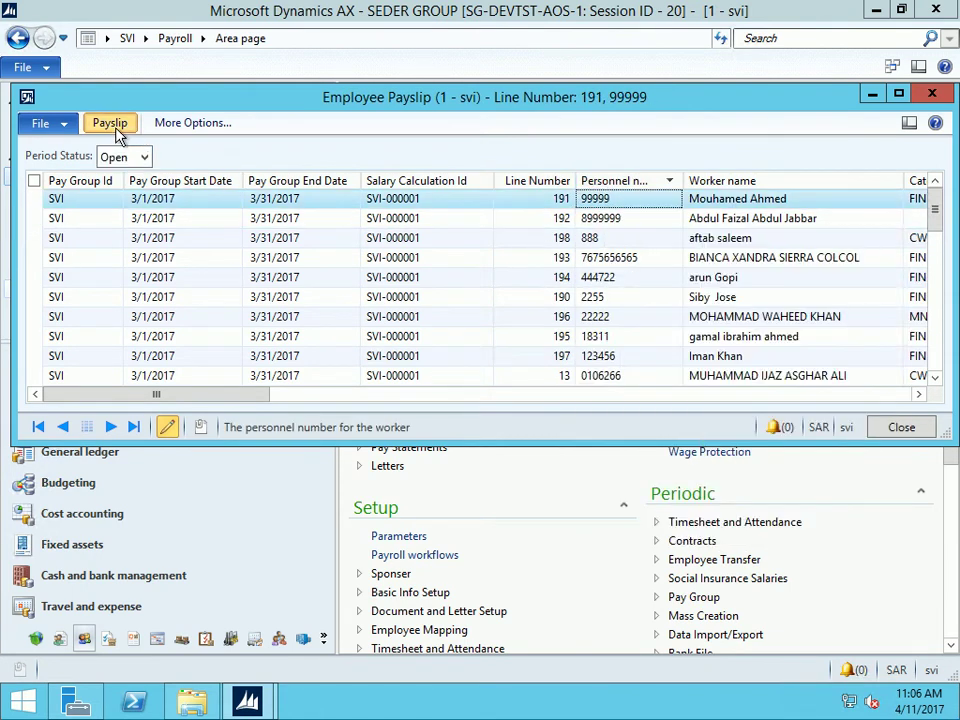
pyautogui.click(113, 127)
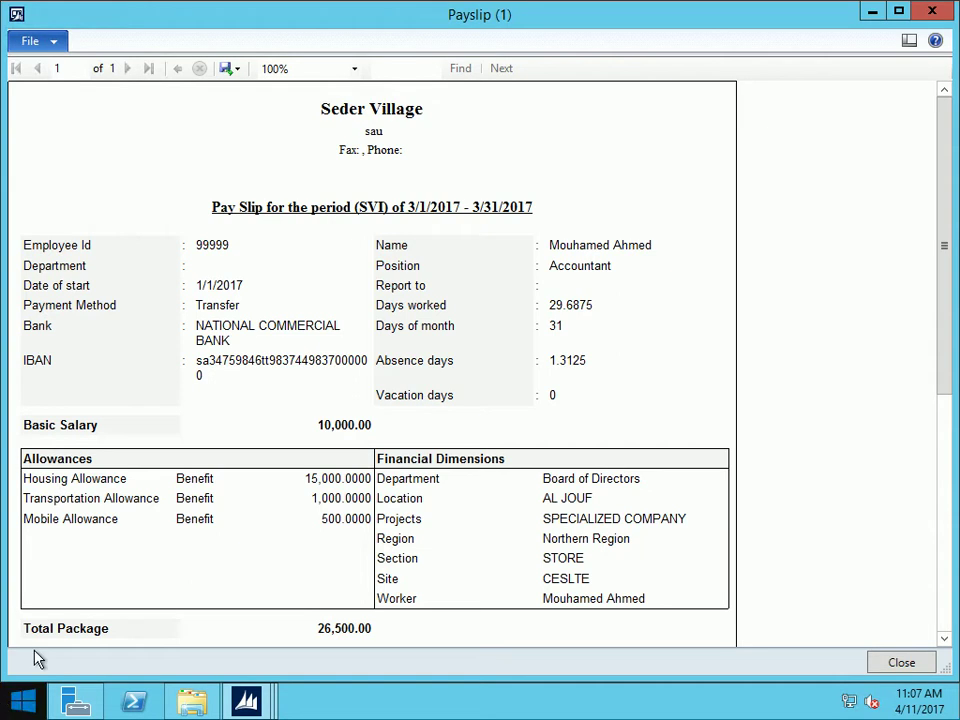
# Examine the payslip's allowances, financial dimensions, earnings, deductions, net salary and loan details, and close the report
pyautogui.click(945, 641)
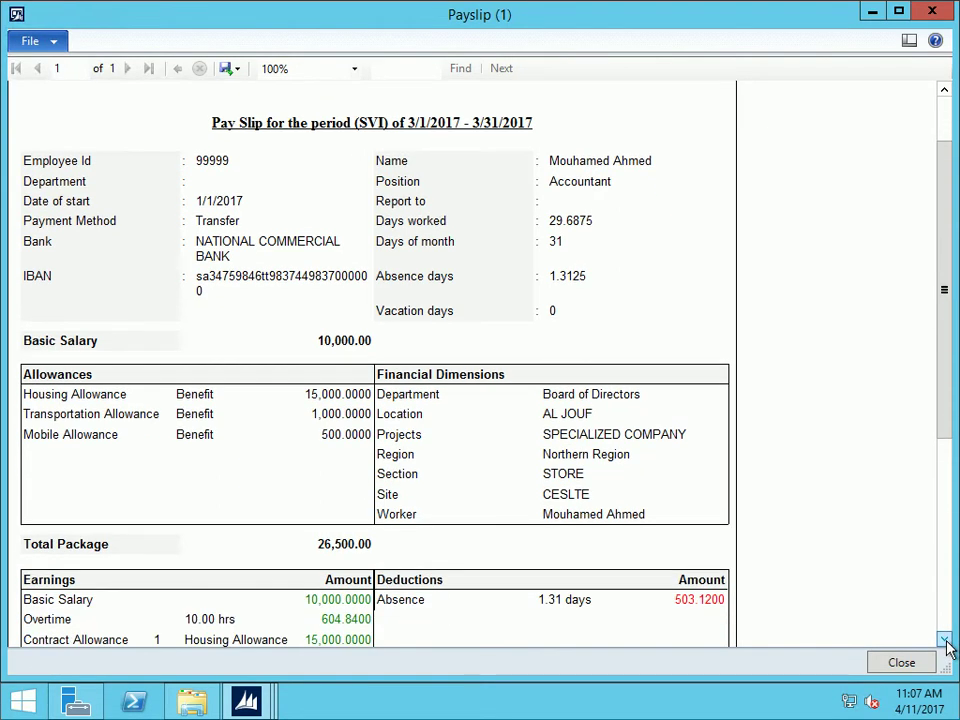
pyautogui.click(945, 641)
pyautogui.click(945, 641)
pyautogui.click(947, 645)
pyautogui.click(947, 645)
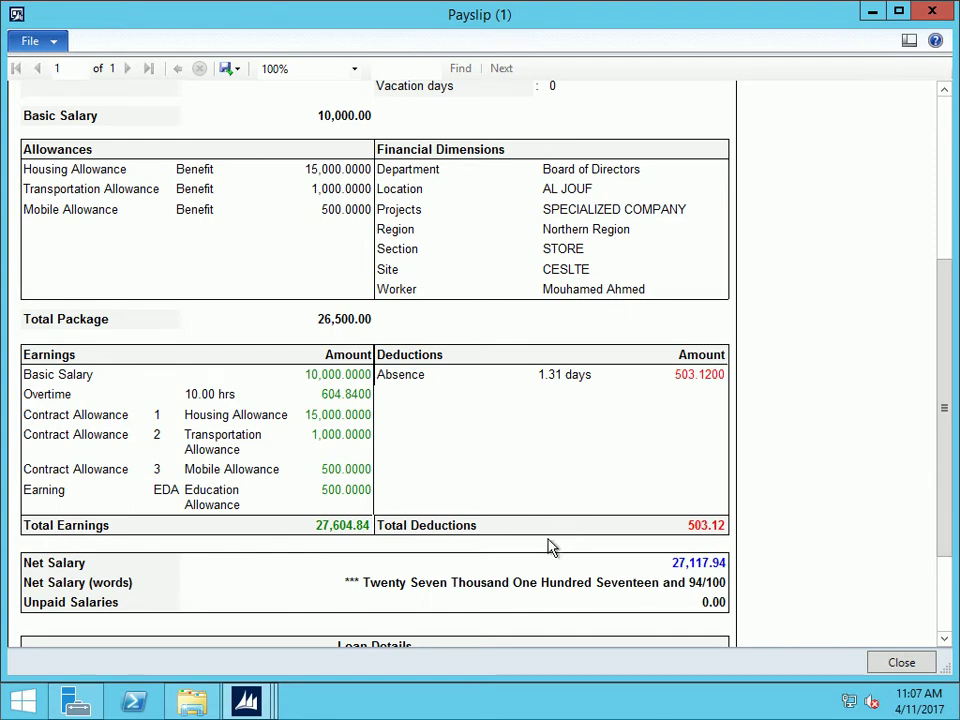
pyautogui.click(944, 639)
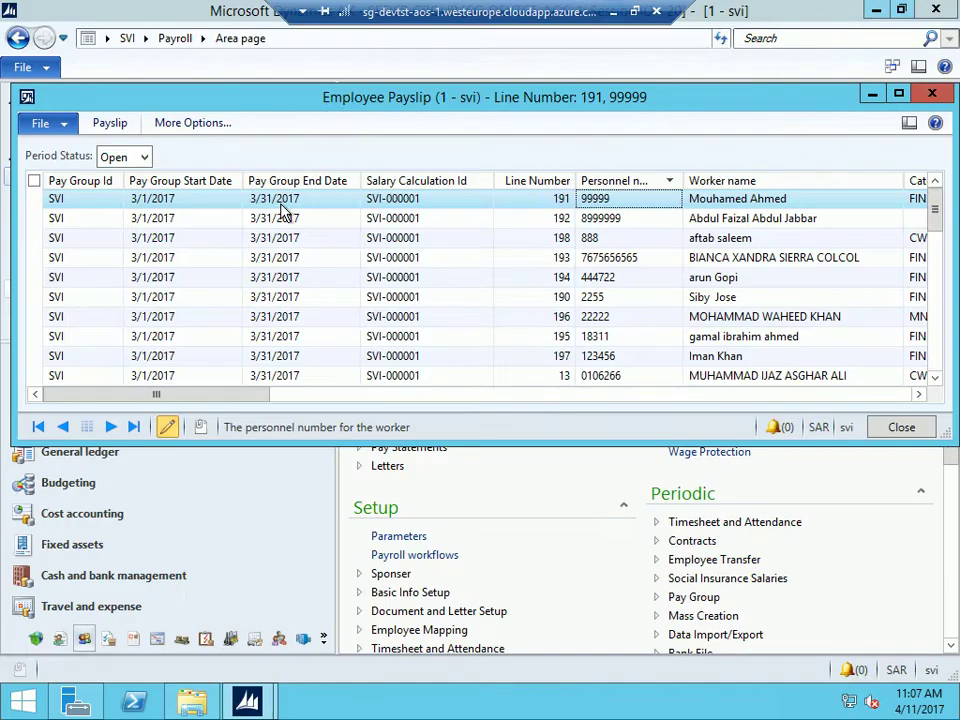
# Review the Payslip Email Send settings for the first worker's line, cancel without sending, and close the payslip list
pyautogui.click(35, 200)
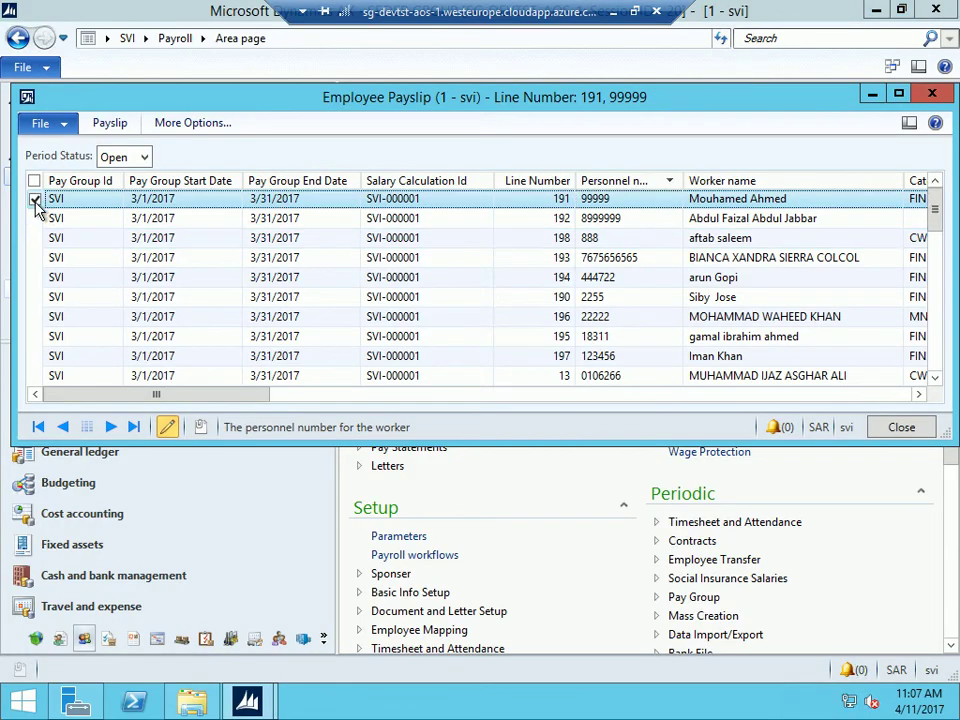
pyautogui.click(193, 122)
pyautogui.click(176, 206)
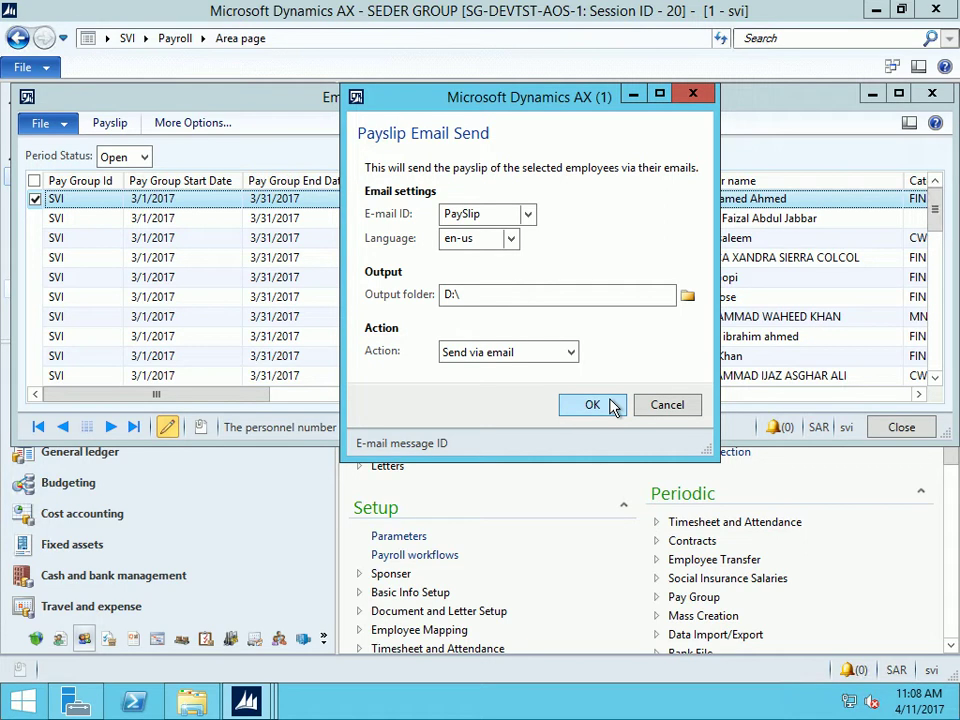
pyautogui.click(668, 404)
pyautogui.click(902, 426)
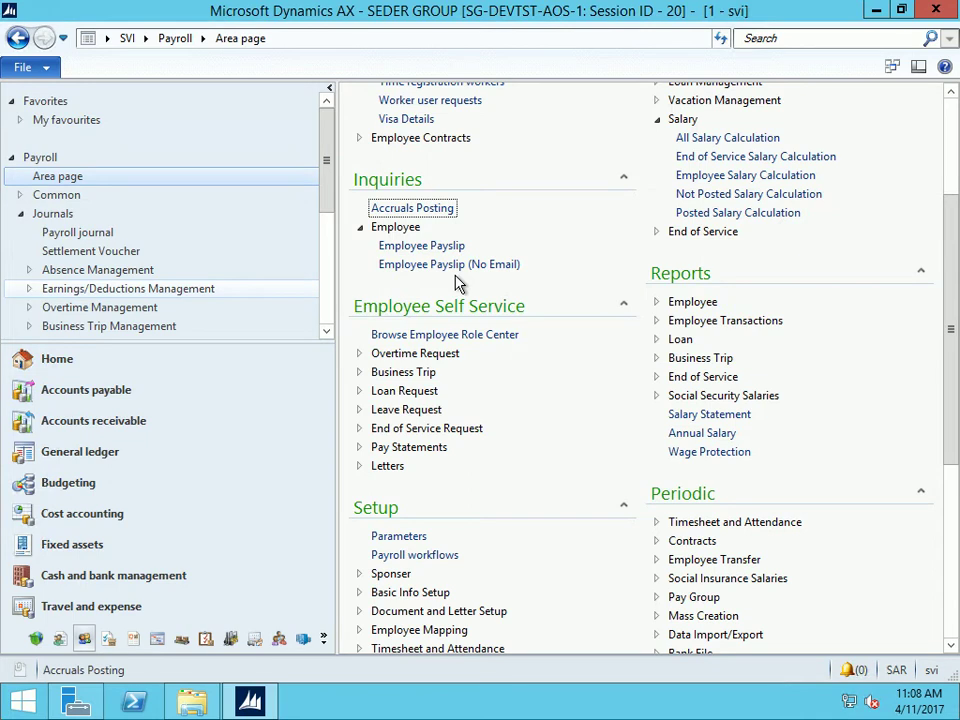
# Open the Employee Salary Calculation list, check the workflow actions available for calculation SVI-000001, and refresh the list
pyautogui.moveTo(708, 8)
pyautogui.scroll(3, 610, 385)
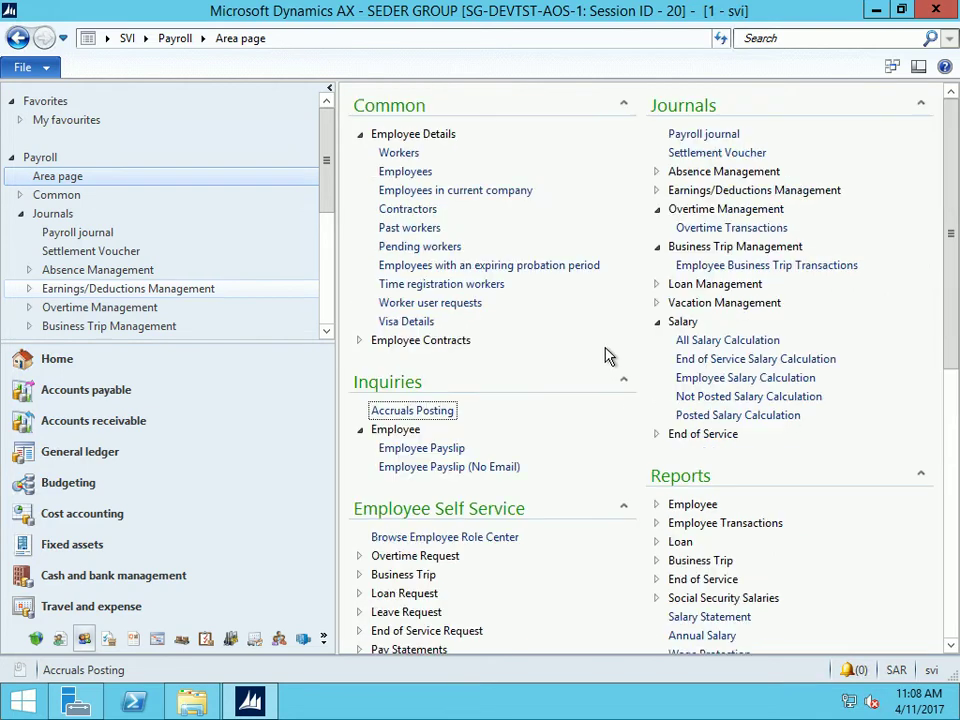
pyautogui.click(700, 380)
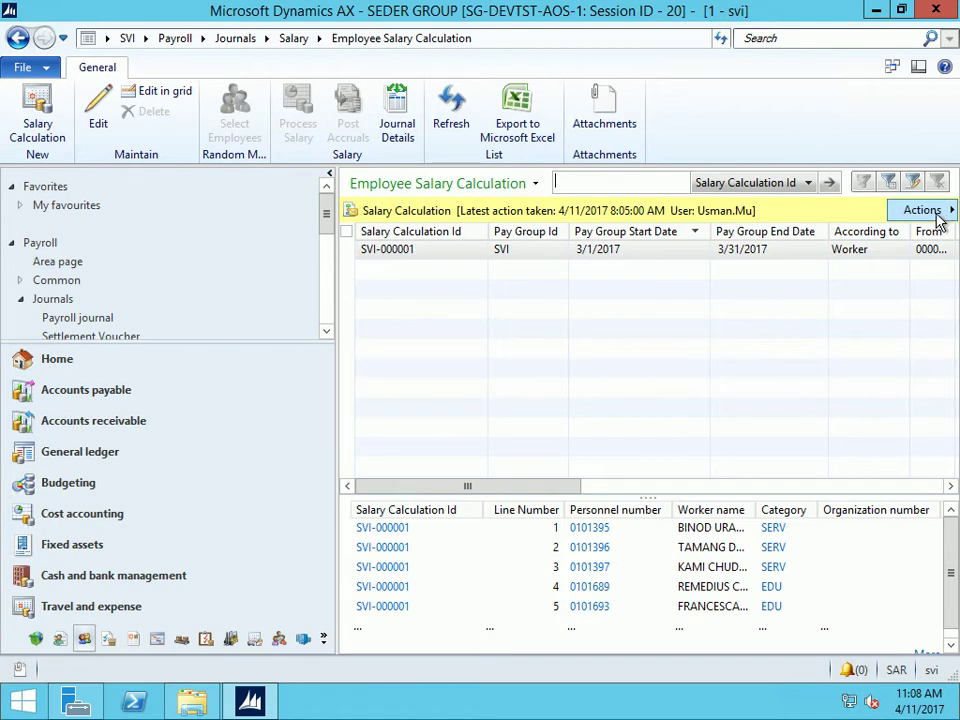
pyautogui.click(724, 253)
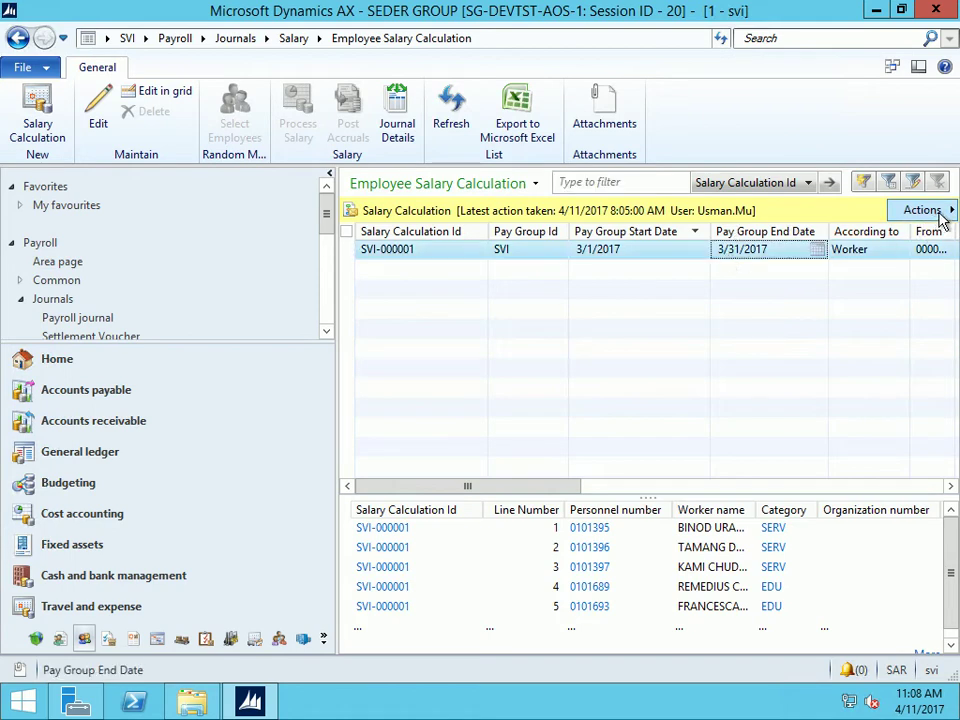
pyautogui.click(921, 210)
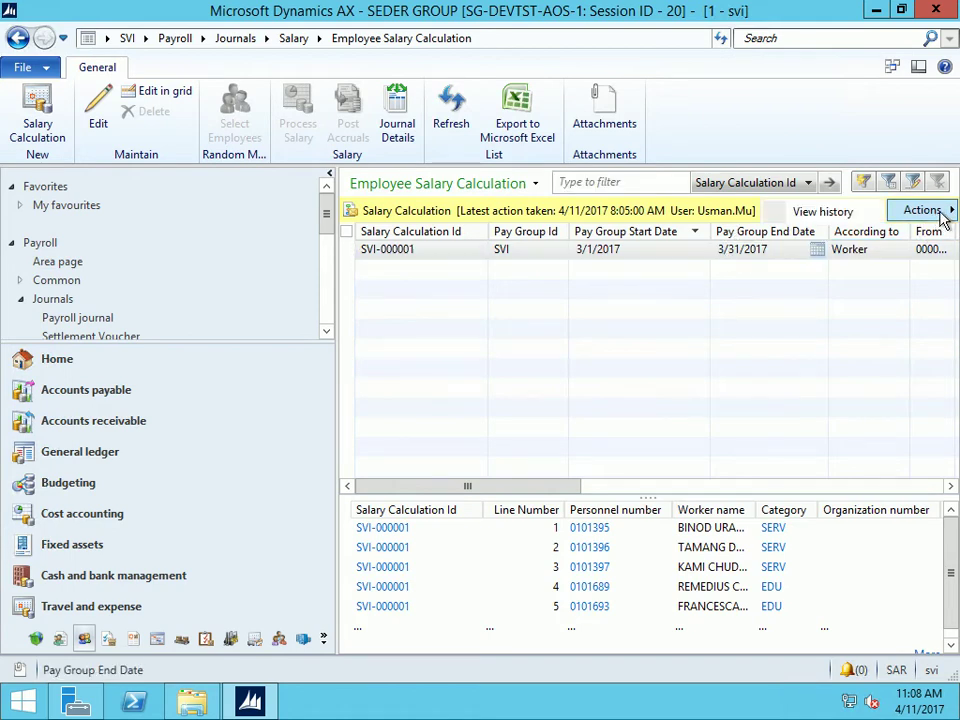
pyautogui.click(452, 101)
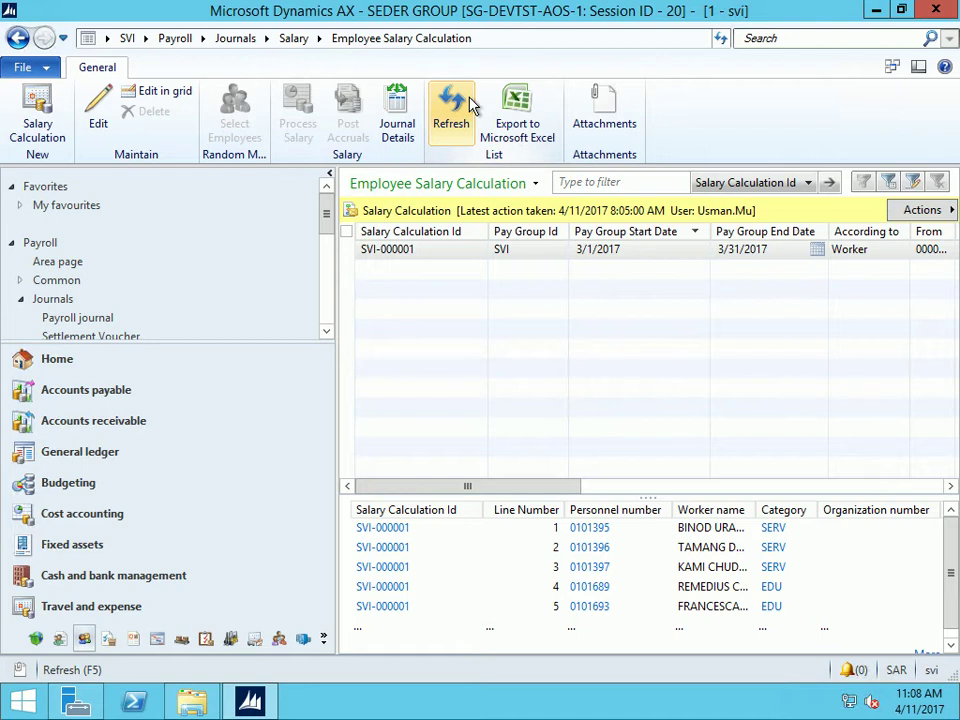
pyautogui.click(462, 106)
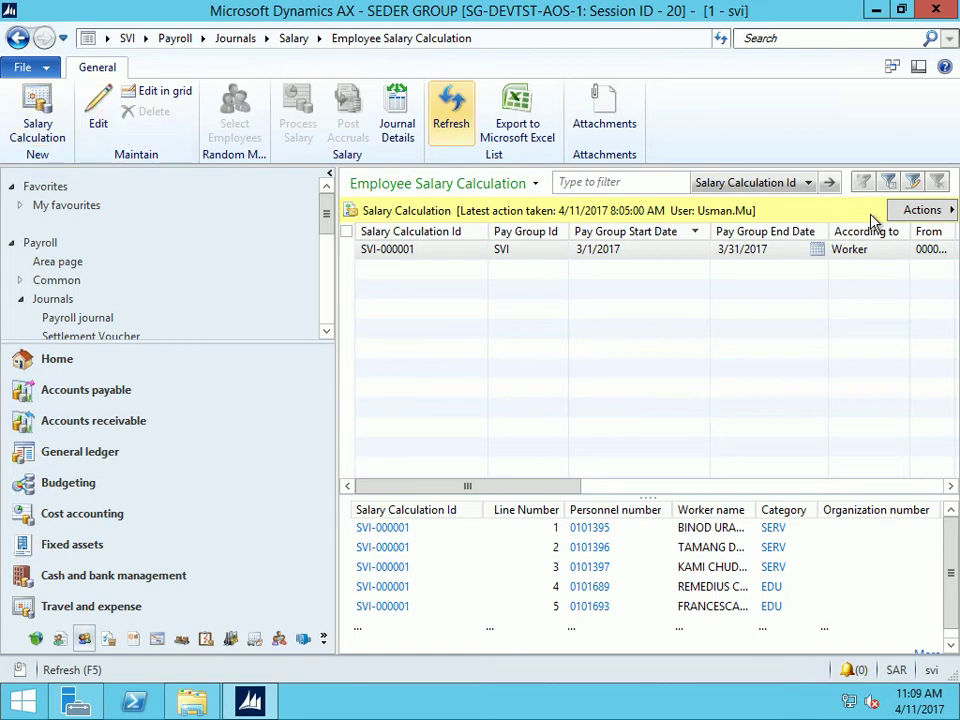
# Check the workflow history of salary calculation SVI-000001, refresh the list, and check the history's status again
pyautogui.click(815, 211)
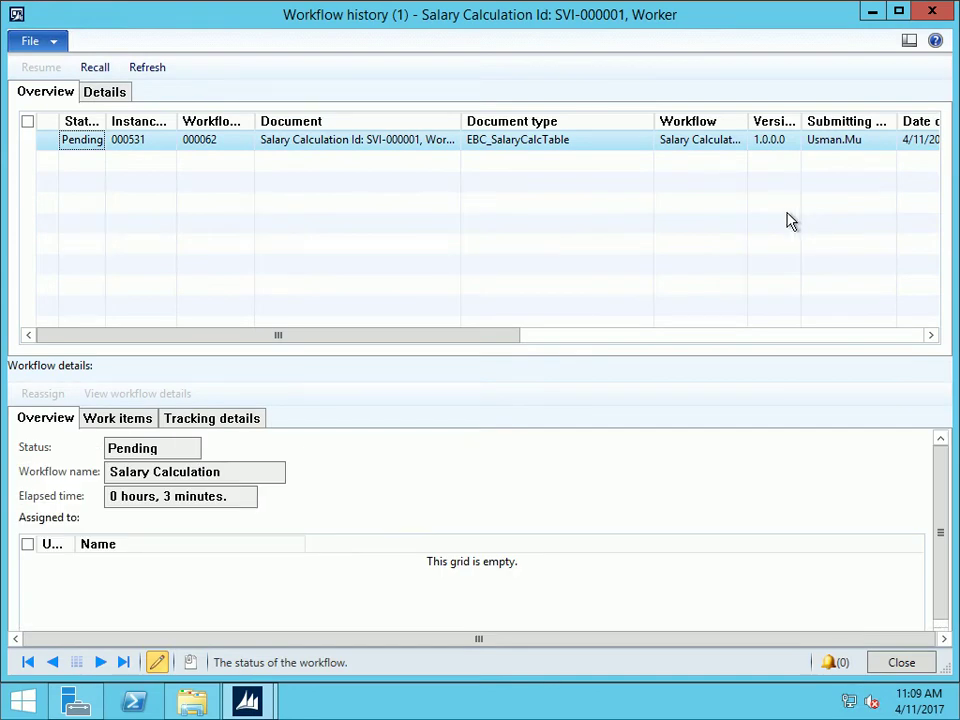
pyautogui.press('Escape')
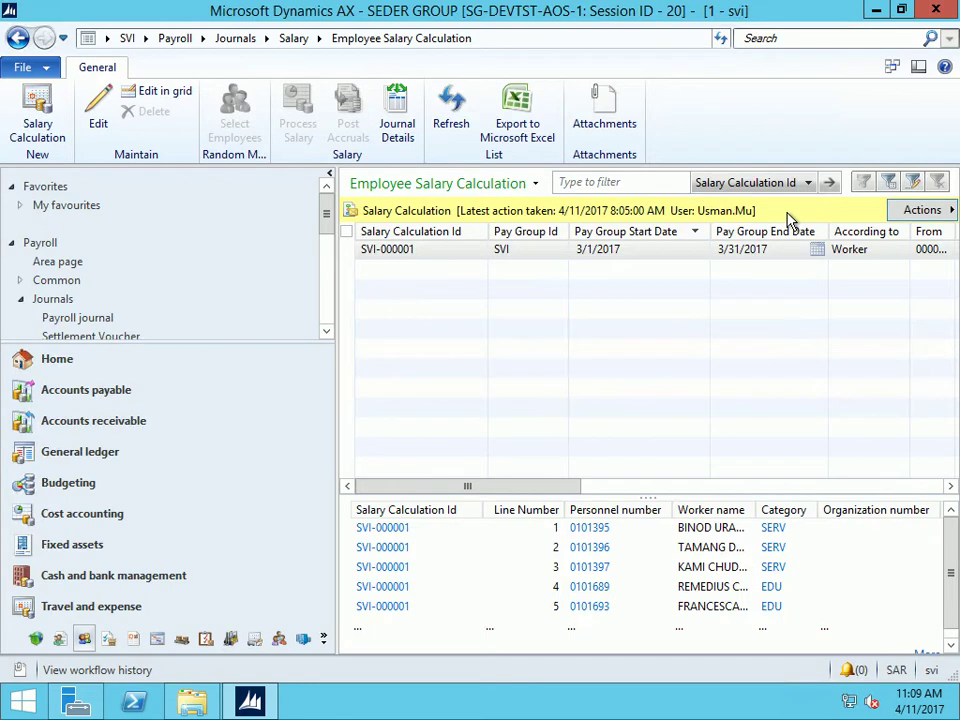
pyautogui.click(452, 121)
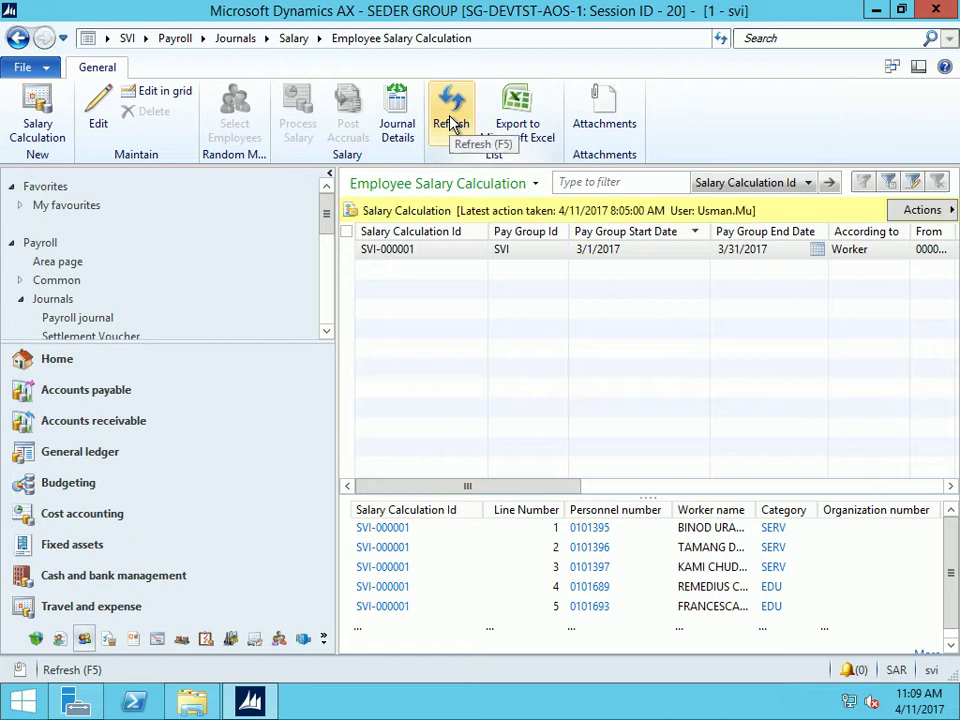
pyautogui.click(455, 123)
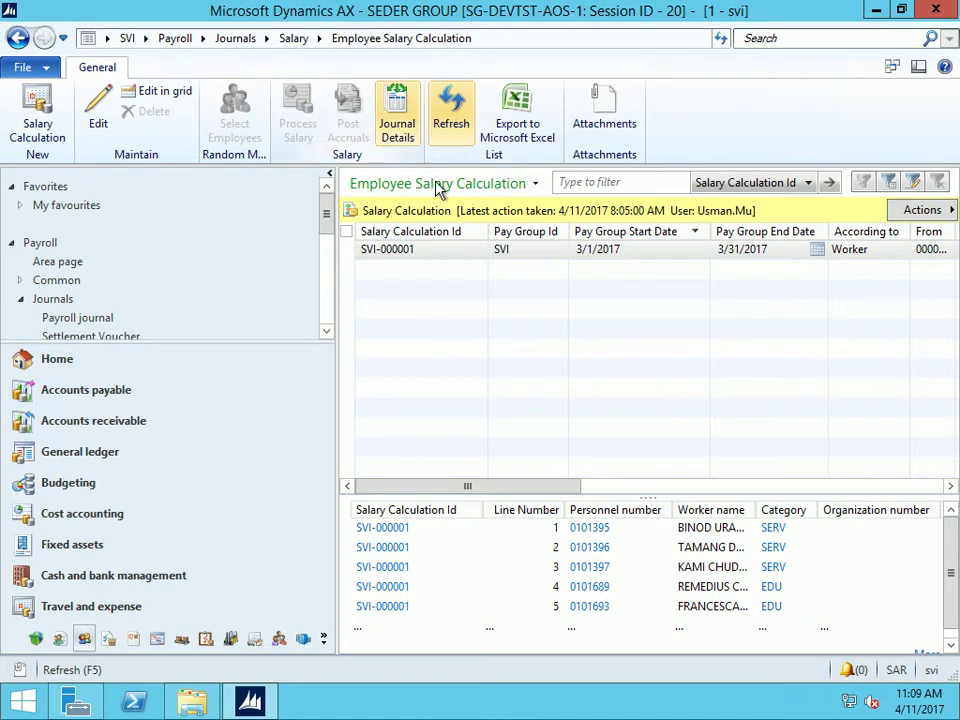
pyautogui.click(921, 210)
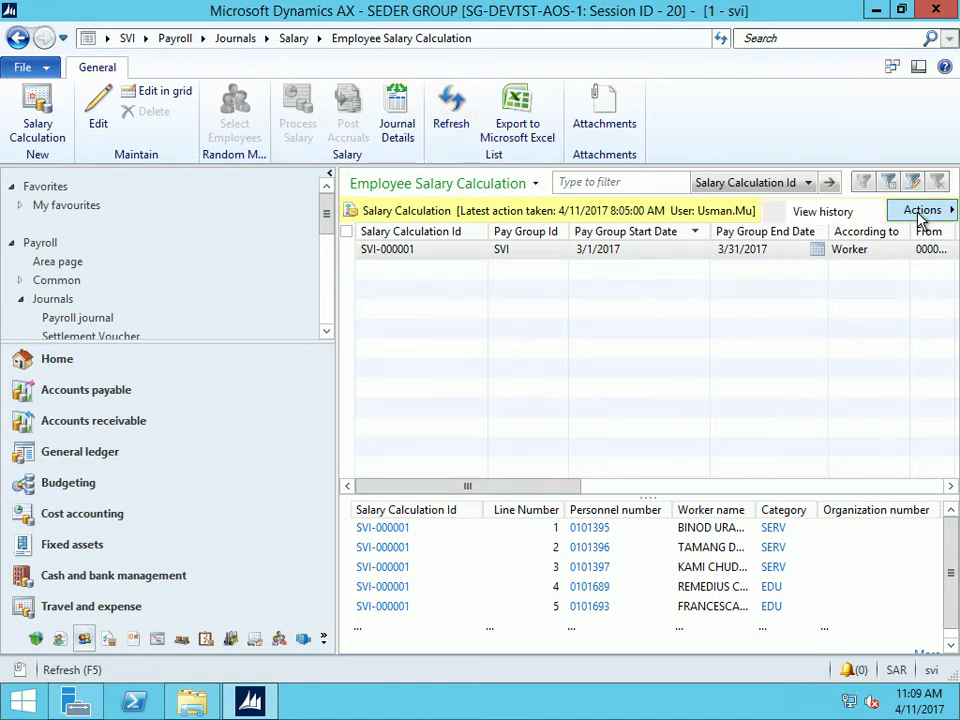
pyautogui.click(820, 212)
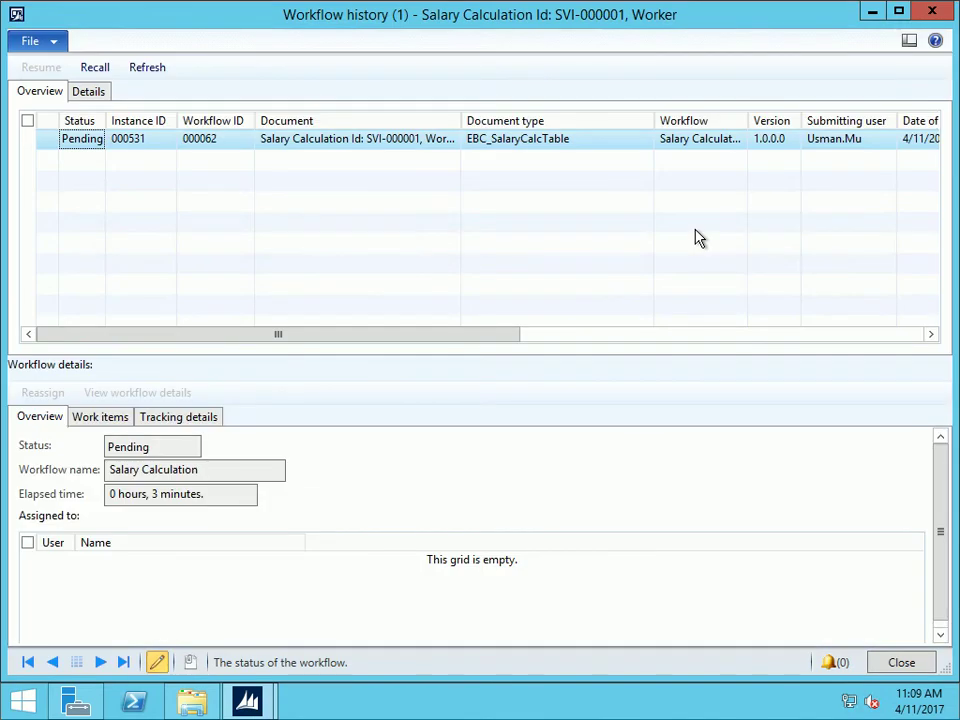
pyautogui.press('Escape')
# Examine the work items and tracking details in the calculation's workflow history, close it, and refresh the list
pyautogui.click(936, 216)
pyautogui.click(827, 213)
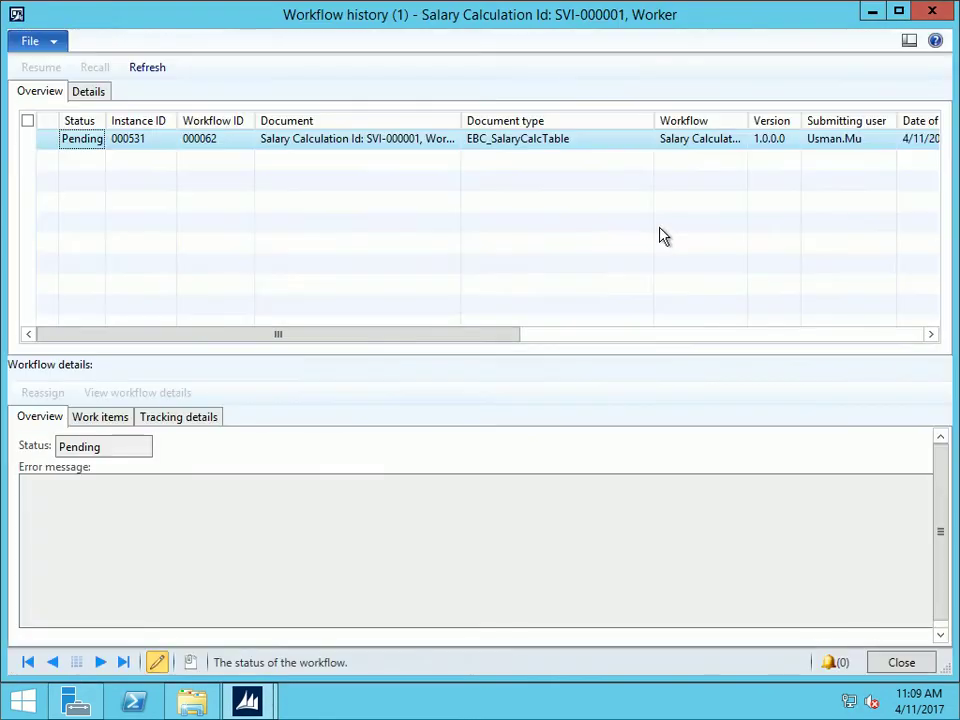
pyautogui.click(112, 423)
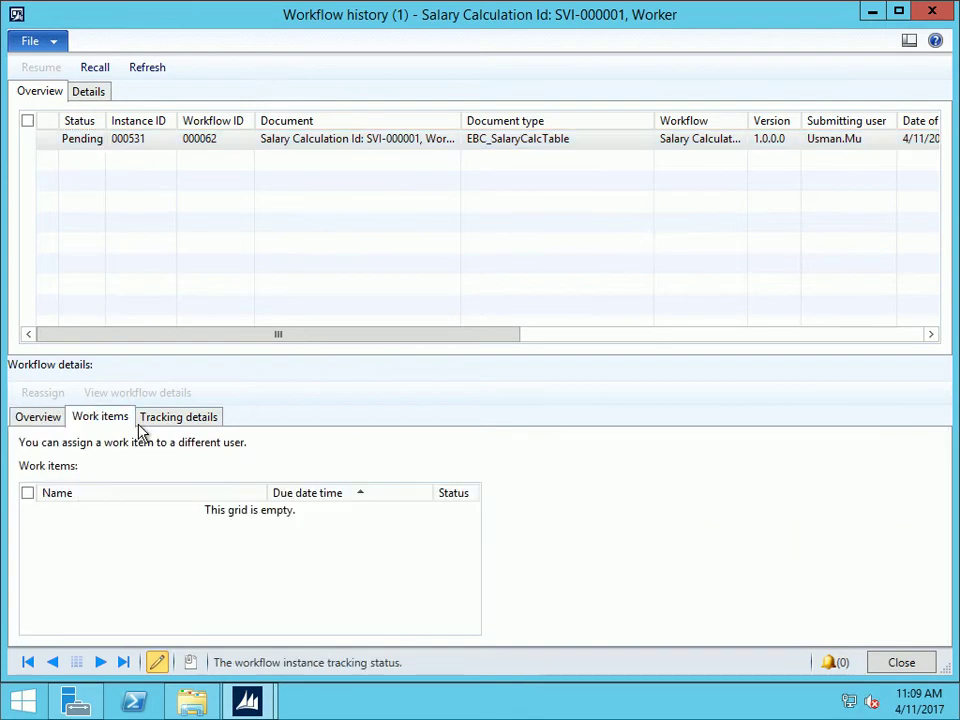
pyautogui.click(198, 425)
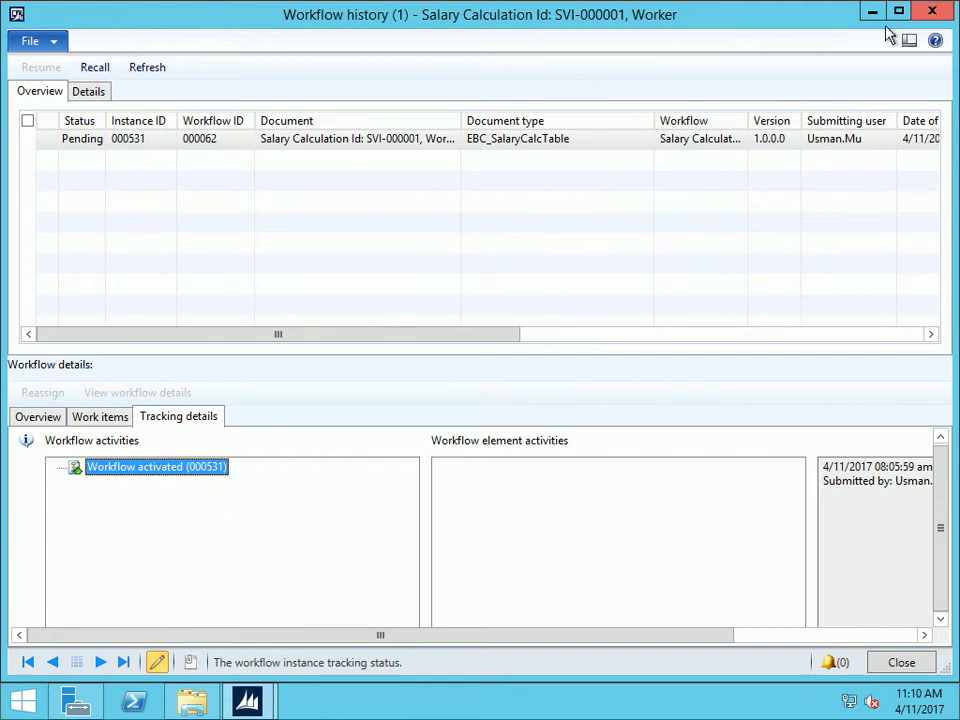
pyautogui.click(932, 11)
pyautogui.click(454, 106)
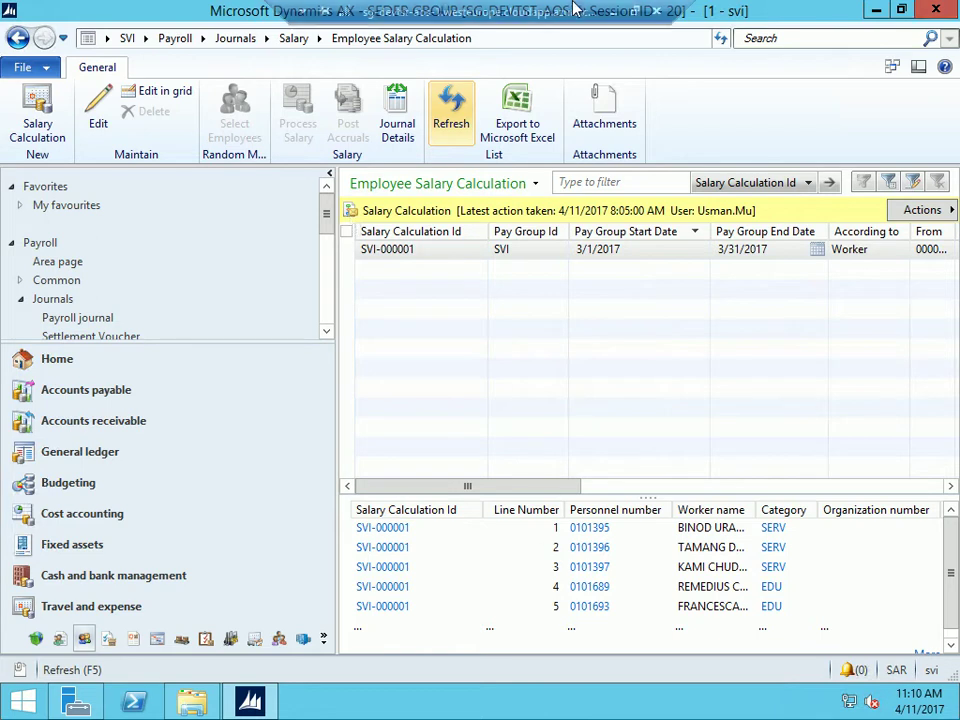
pyautogui.click(617, 12)
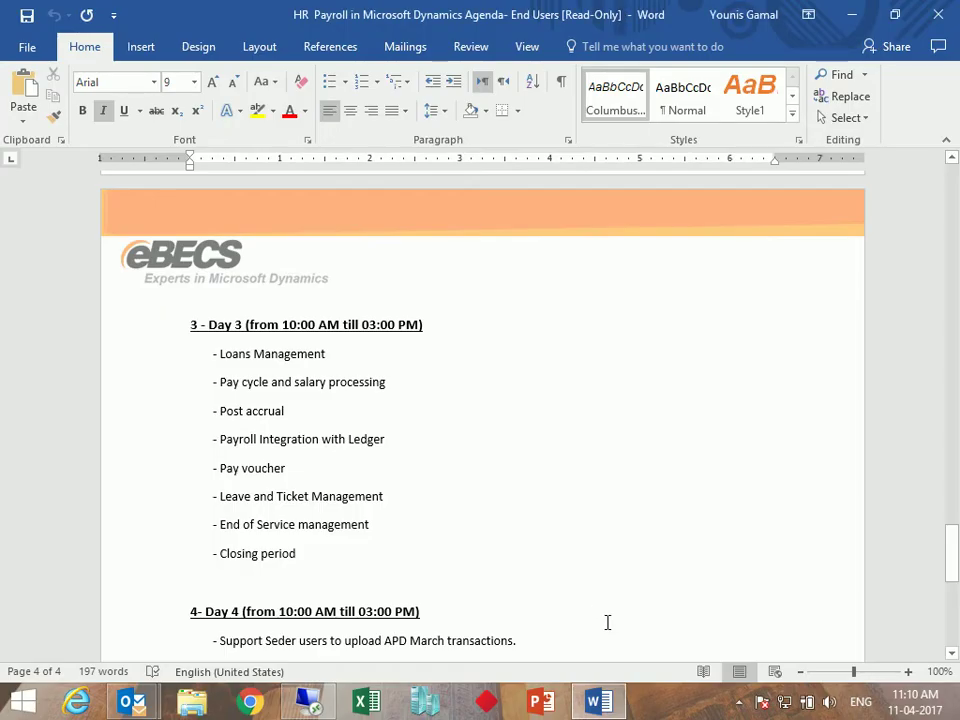
pyautogui.click(740, 706)
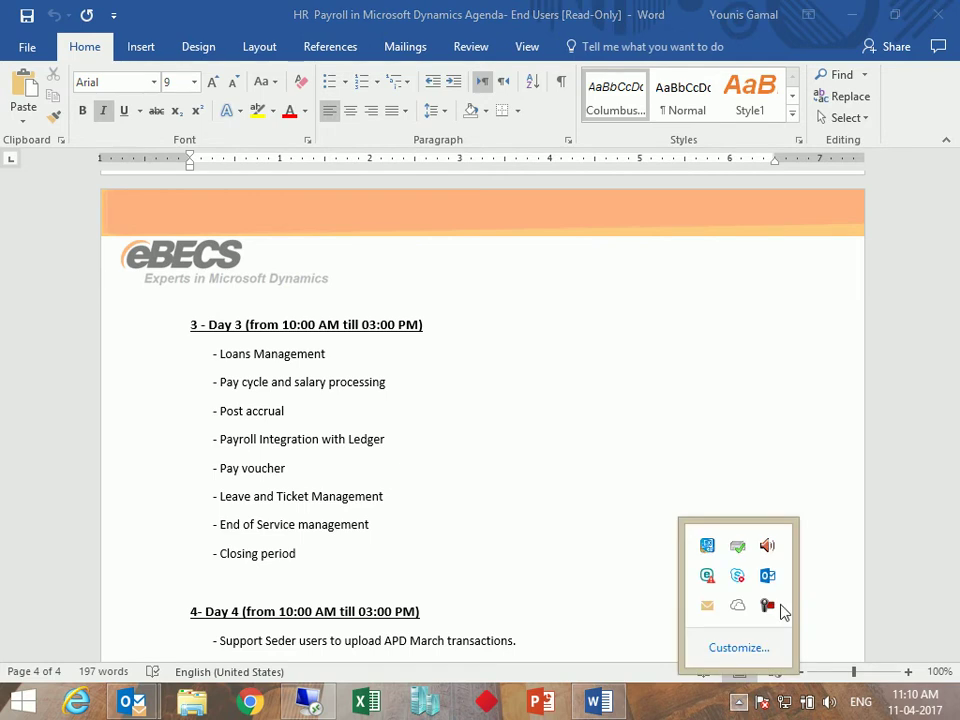
pyautogui.click(770, 612)
pyautogui.click(872, 612)
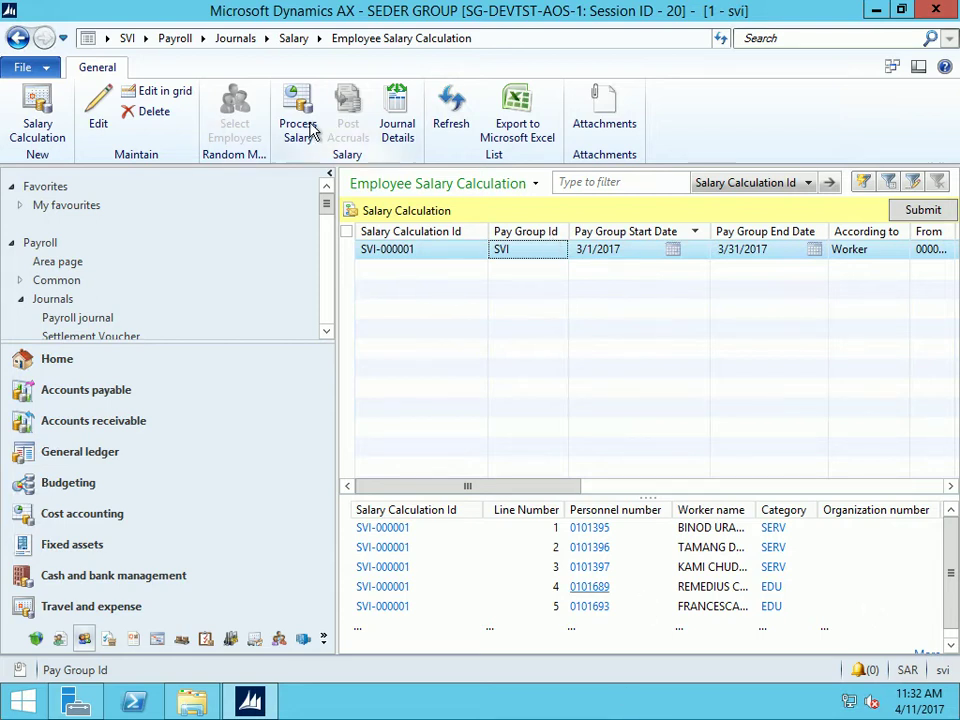
# Open salary calculation SVI-000001 for editing and set its employee filter to --Random--
pyautogui.click(97, 121)
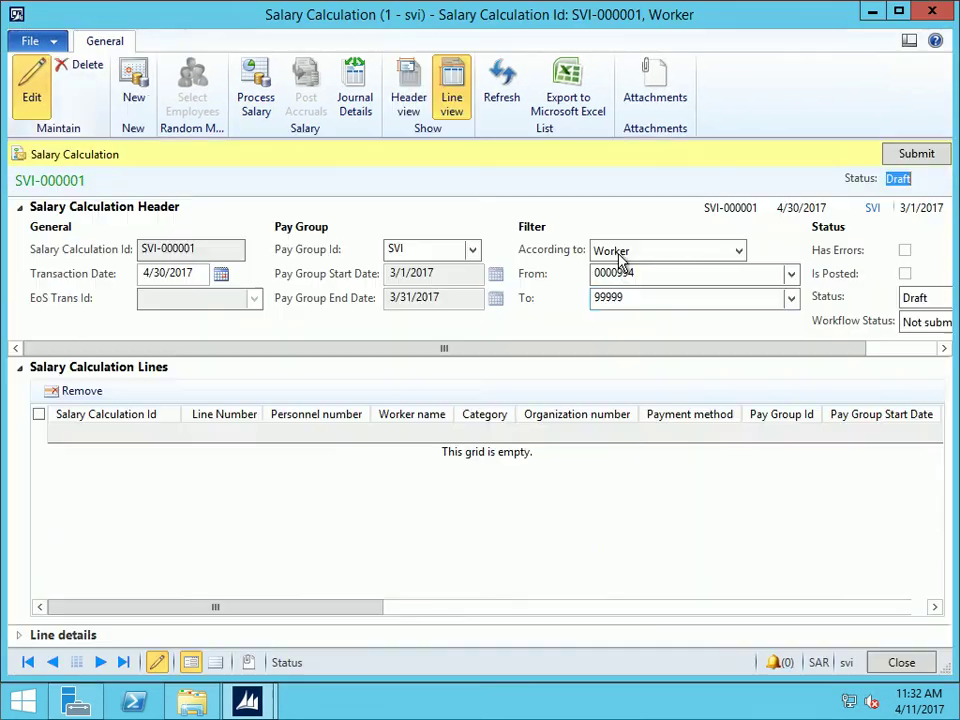
pyautogui.click(741, 251)
pyautogui.click(619, 389)
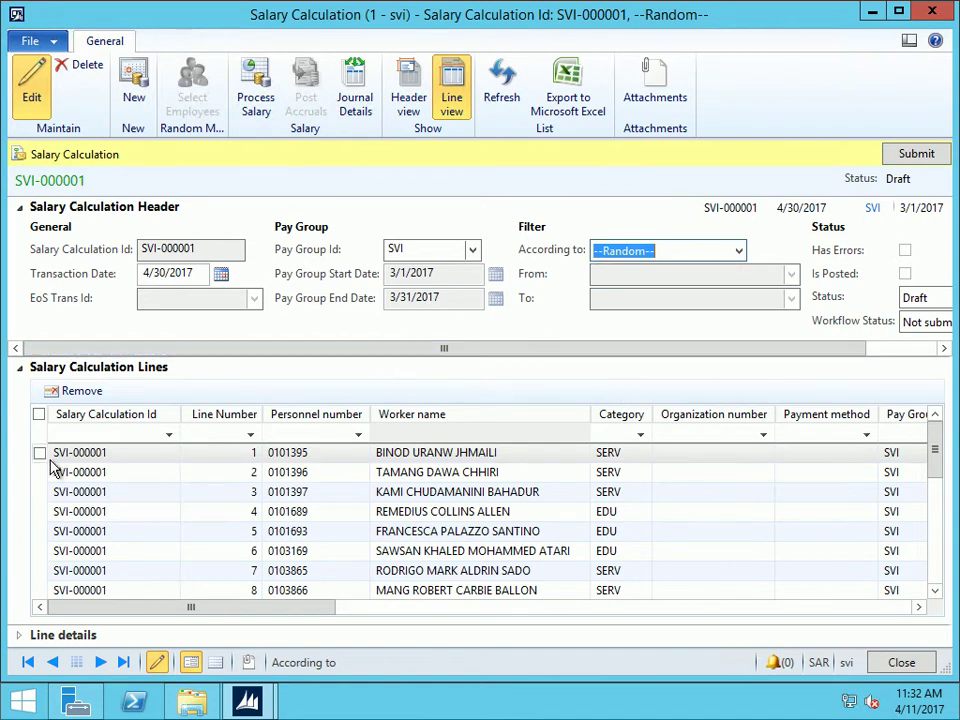
# Filter the salary calculation by Category, with FIN as both the from and to values
pyautogui.click(740, 250)
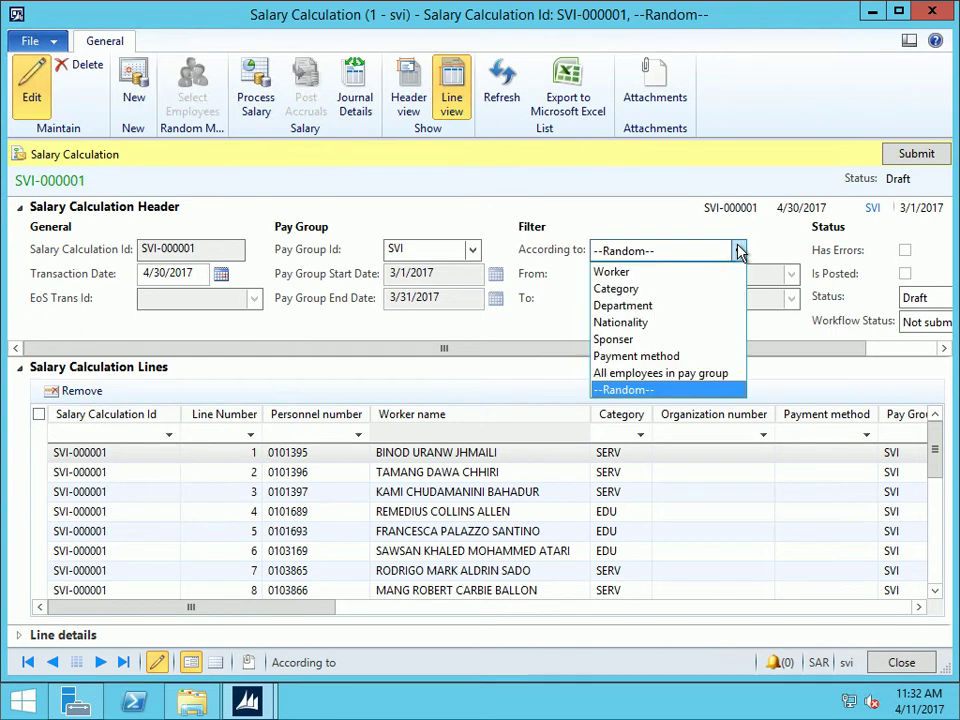
pyautogui.click(606, 286)
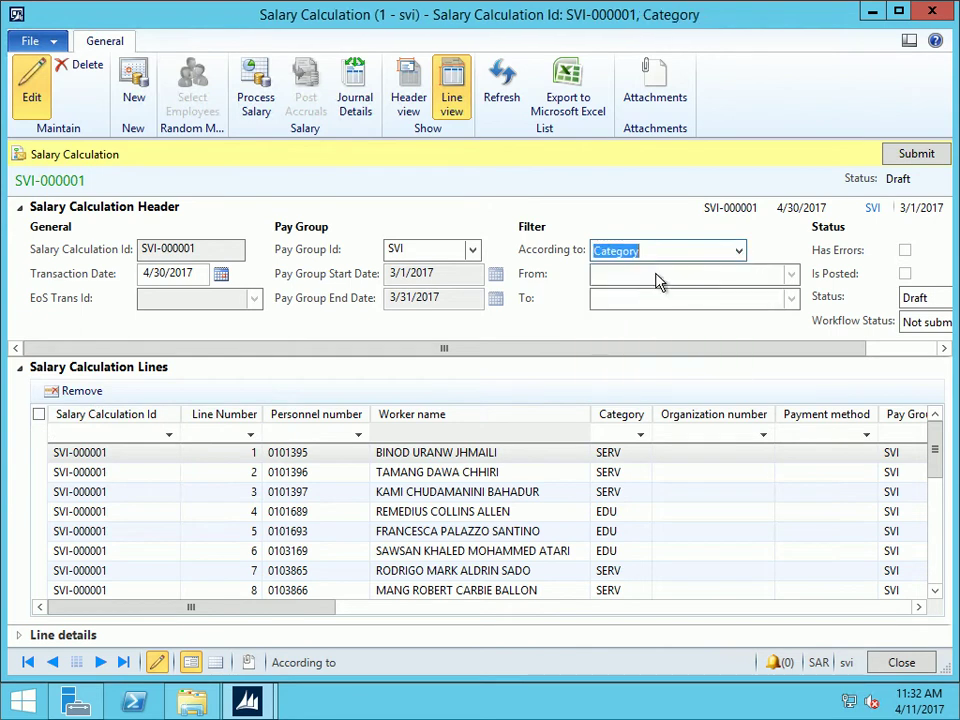
pyautogui.click(791, 273)
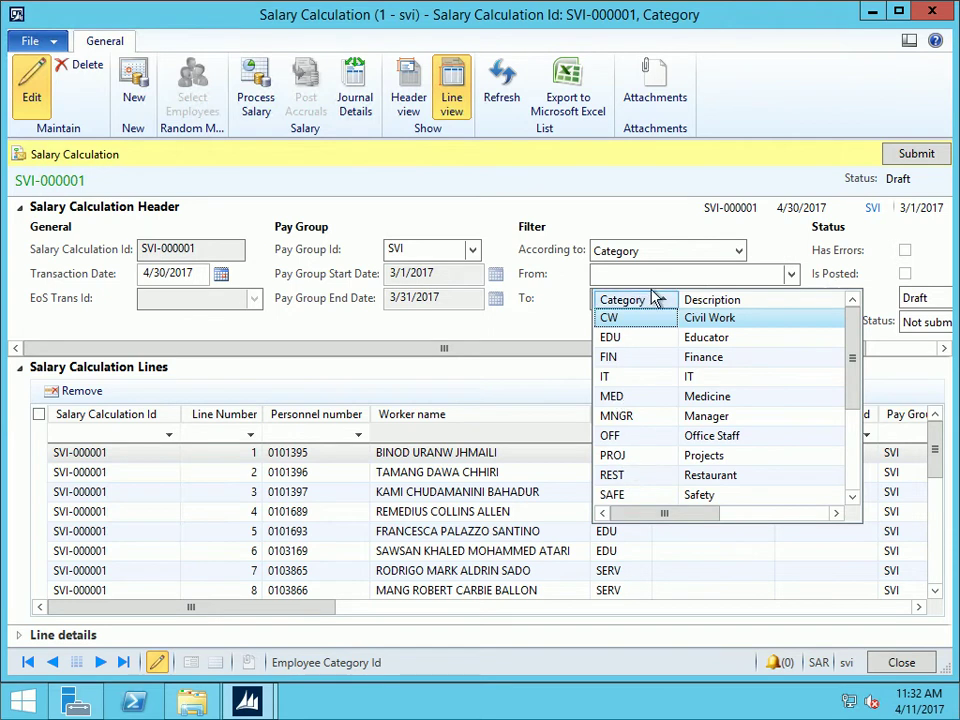
pyautogui.click(607, 358)
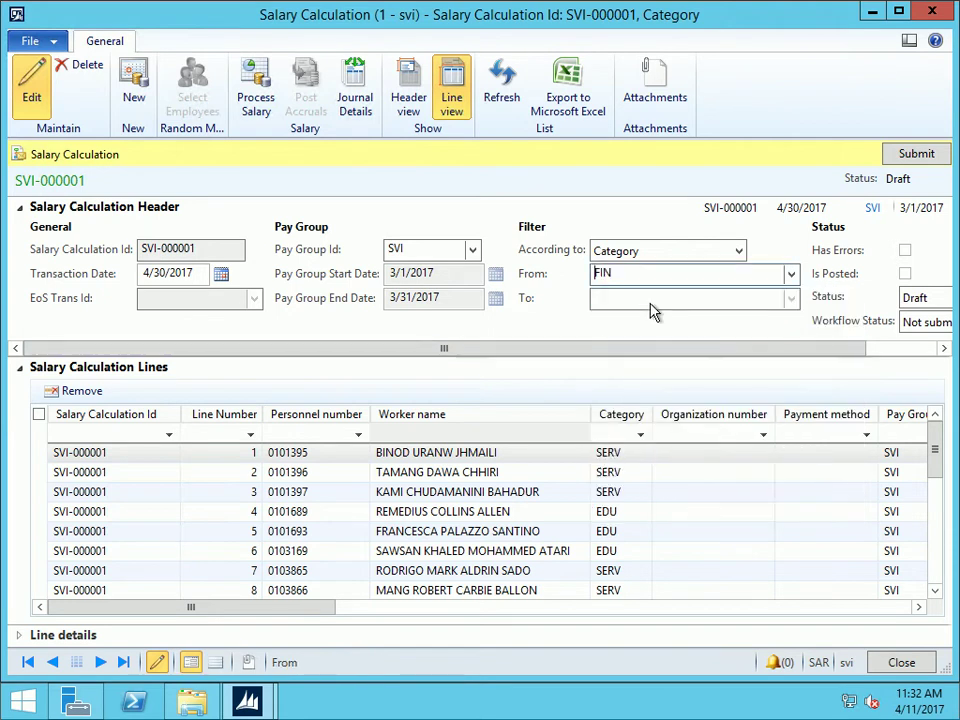
pyautogui.click(791, 298)
pyautogui.click(610, 384)
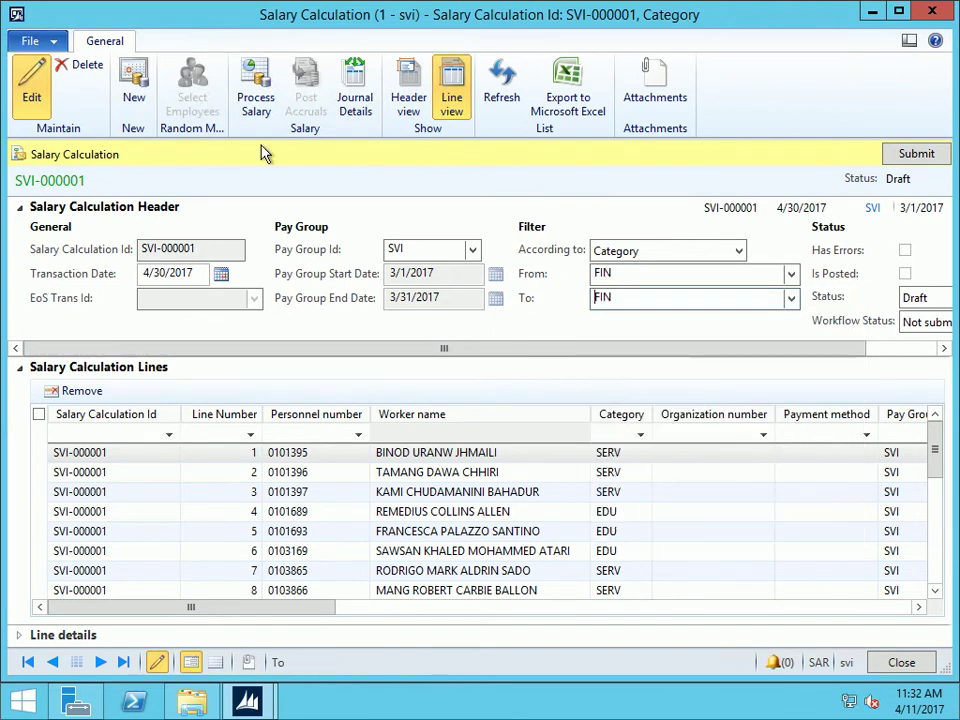
# Switch the salary calculation filter to Department and choose DTCH as the from value
pyautogui.click(740, 256)
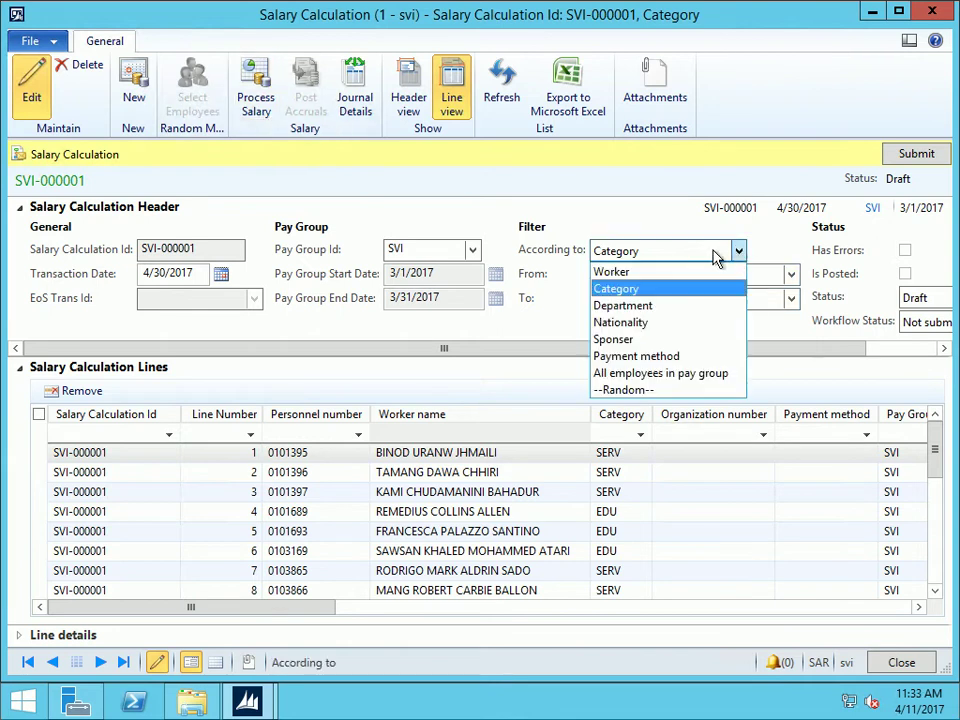
pyautogui.click(620, 305)
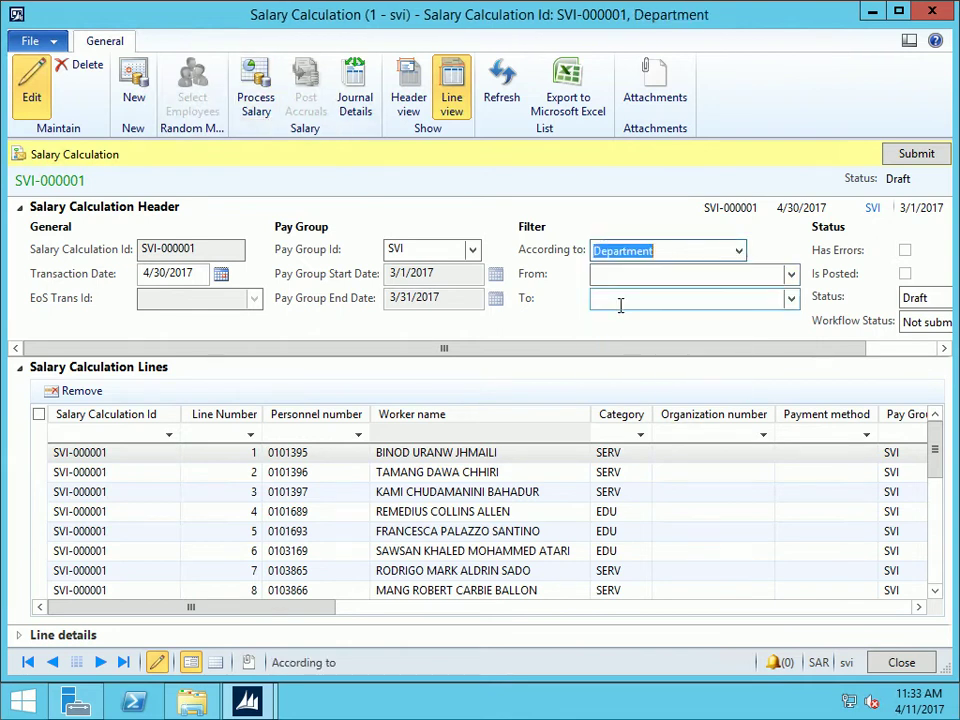
pyautogui.click(791, 273)
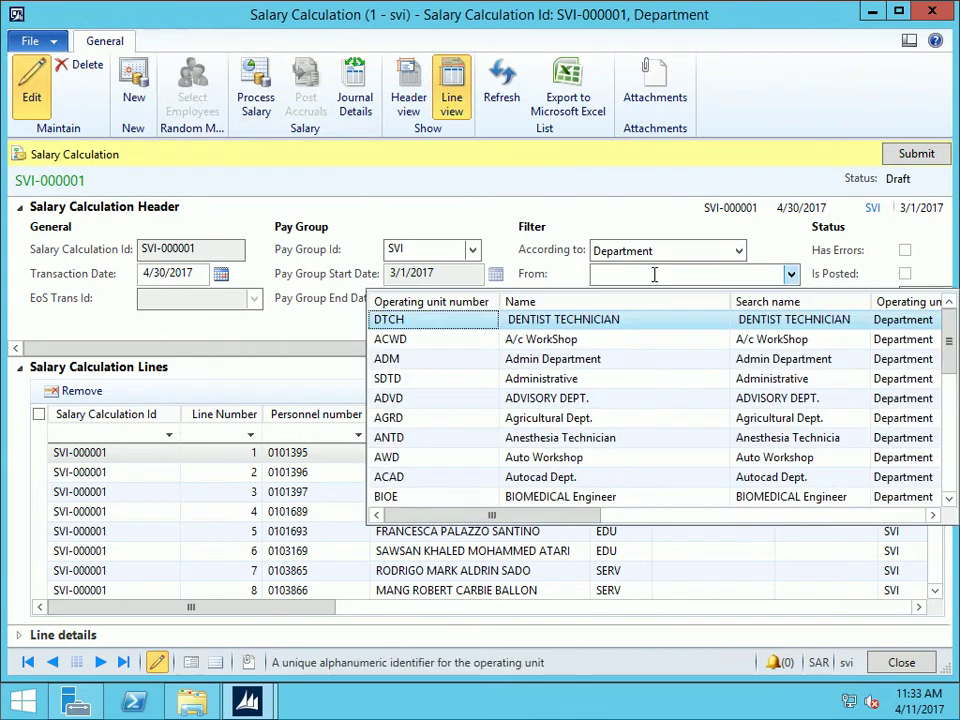
pyautogui.click(397, 328)
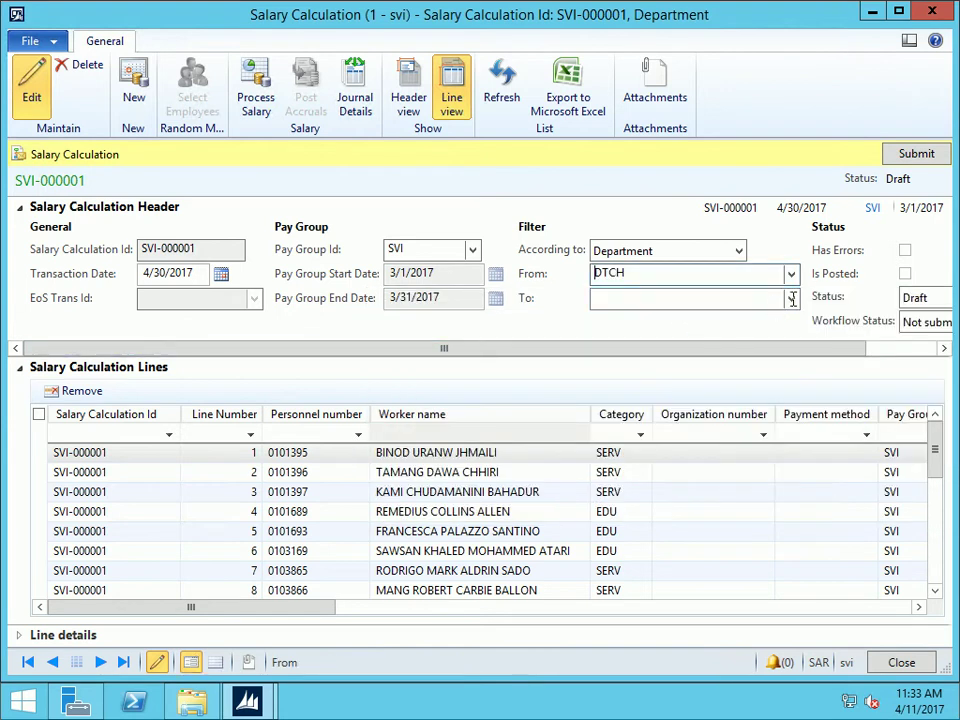
# Switch the salary calculation filter to Nationality and open the choices for its from value
pyautogui.click(737, 253)
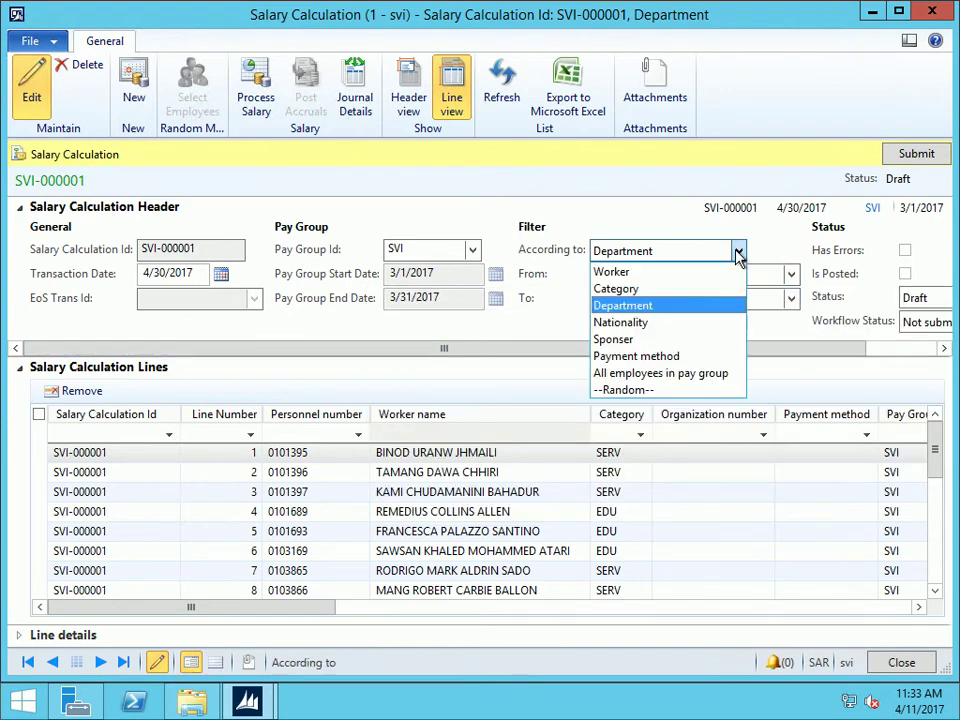
pyautogui.click(623, 323)
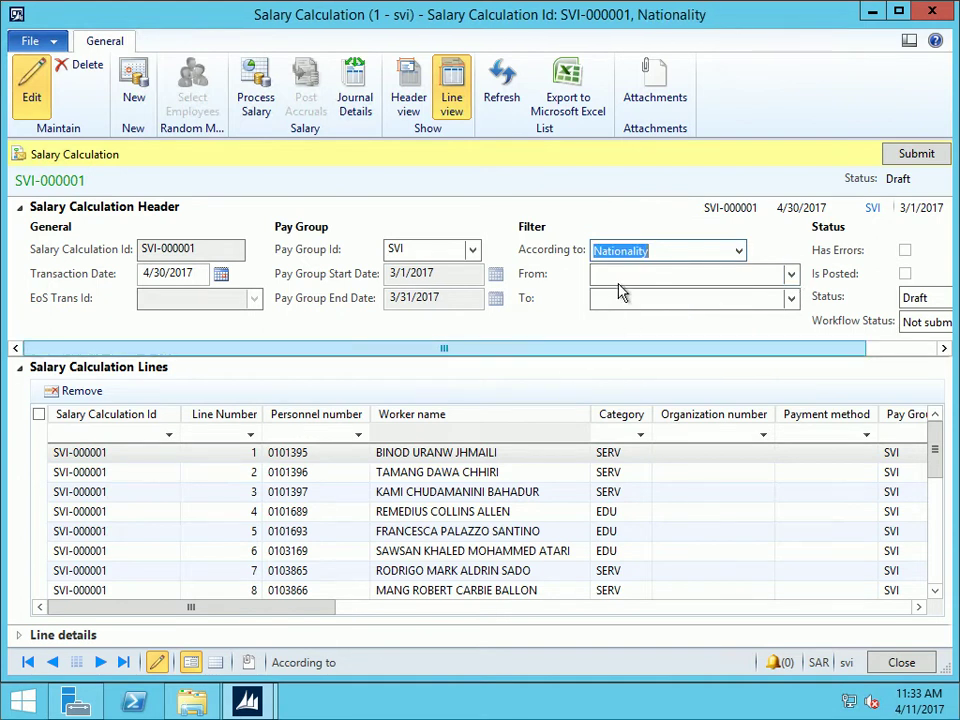
pyautogui.click(791, 275)
# Leave the from value empty and set the salary calculation filter to Sponser
pyautogui.click(735, 251)
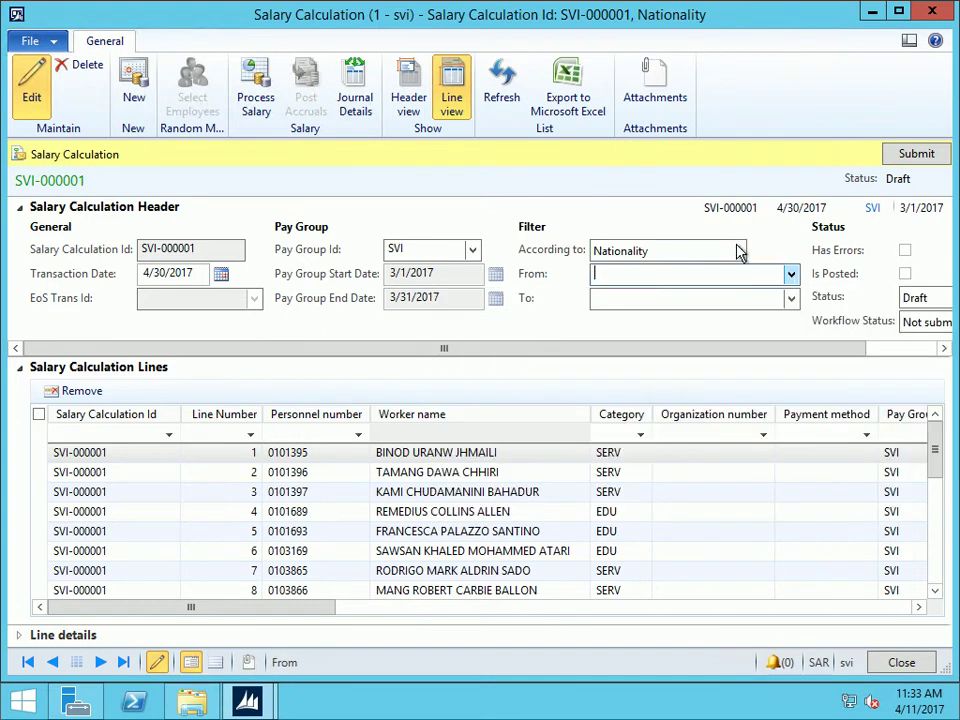
pyautogui.click(735, 251)
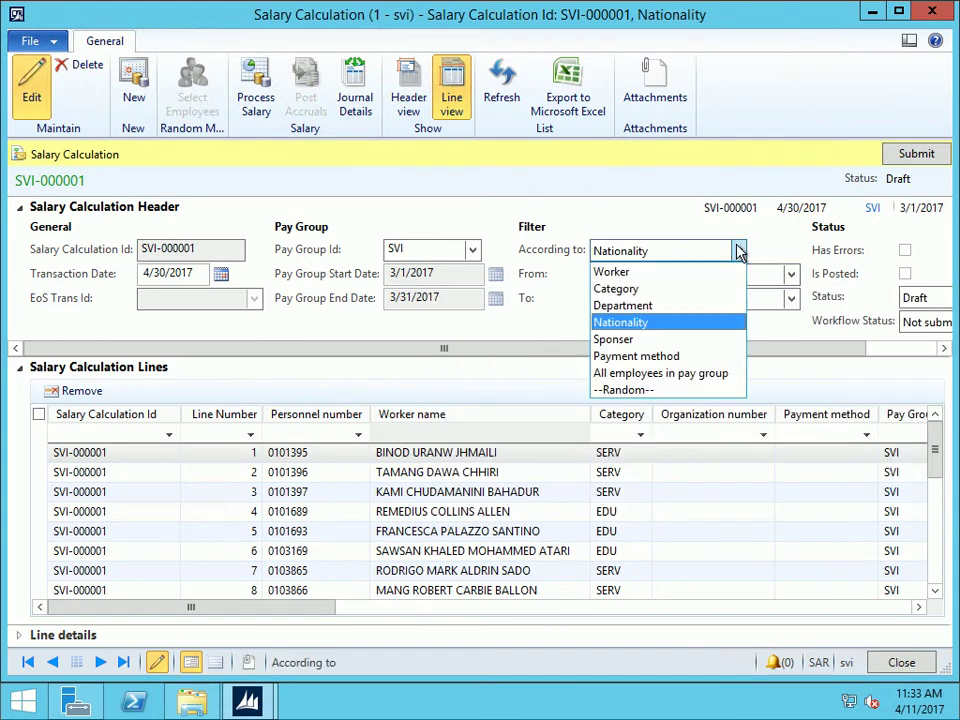
pyautogui.click(614, 340)
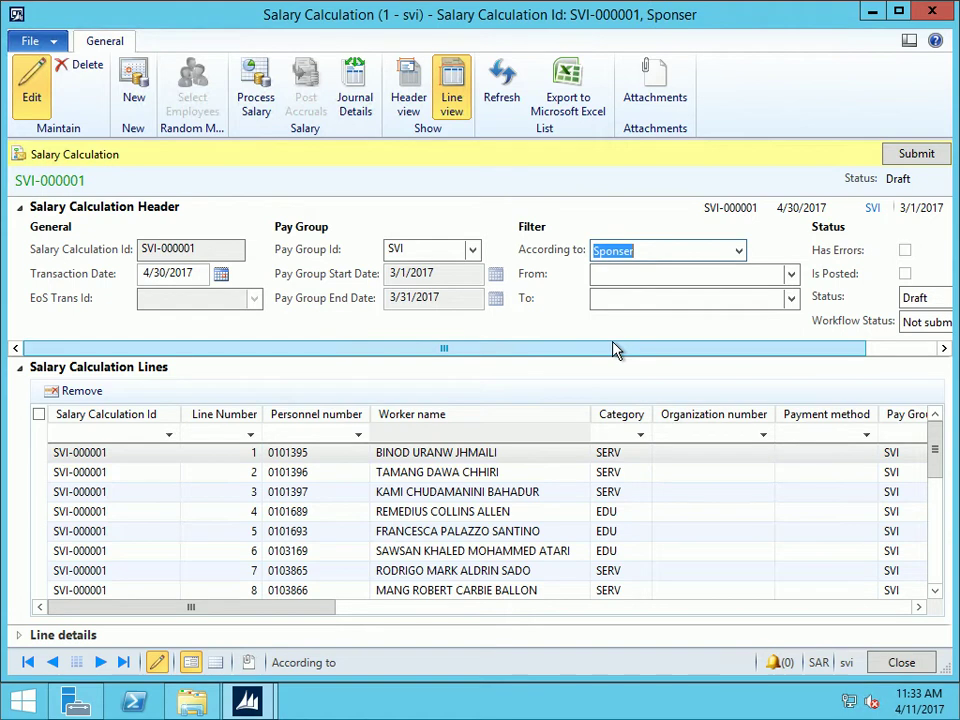
# Switch the salary calculation filter to Payment method and open the choices for its from value
pyautogui.click(741, 255)
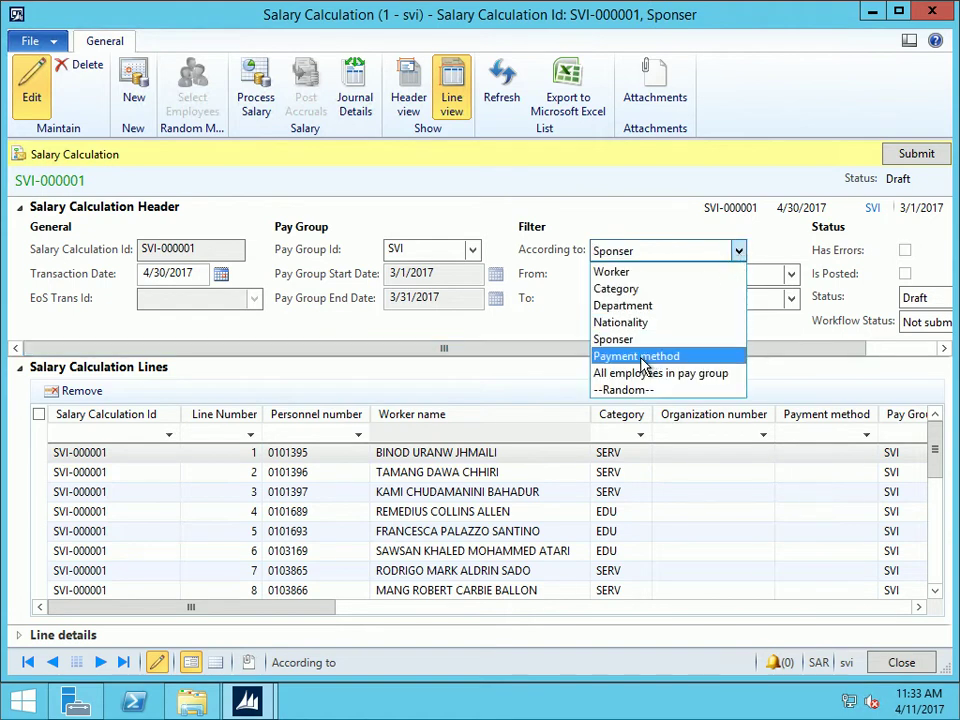
pyautogui.click(643, 357)
pyautogui.click(791, 274)
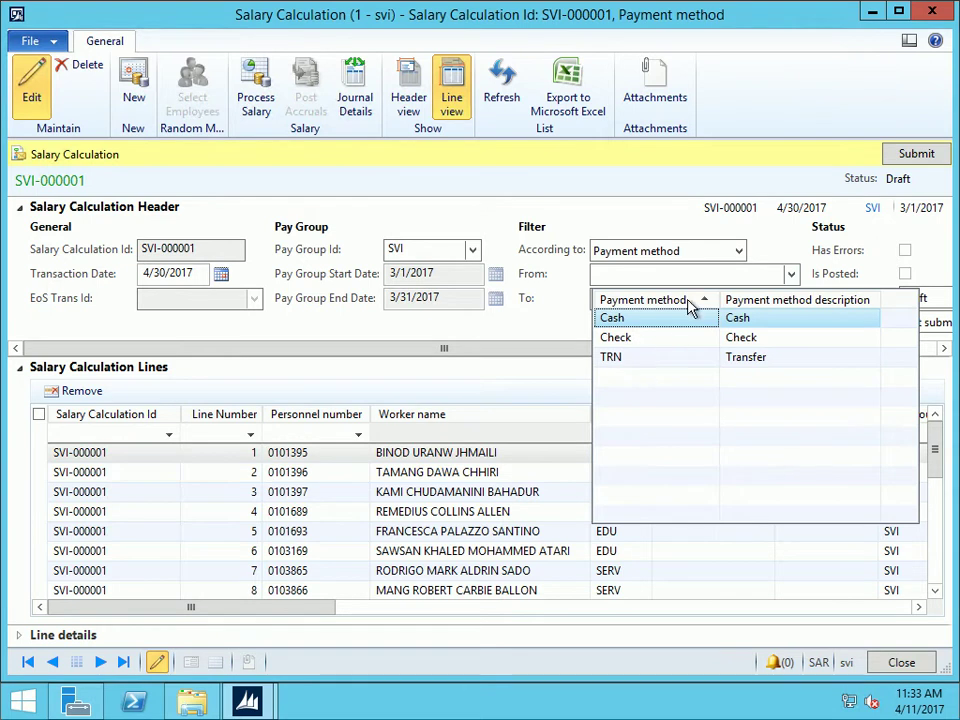
# Set the salary calculation filter to Worker and choose the lowest personnel number as its from value
pyautogui.click(740, 252)
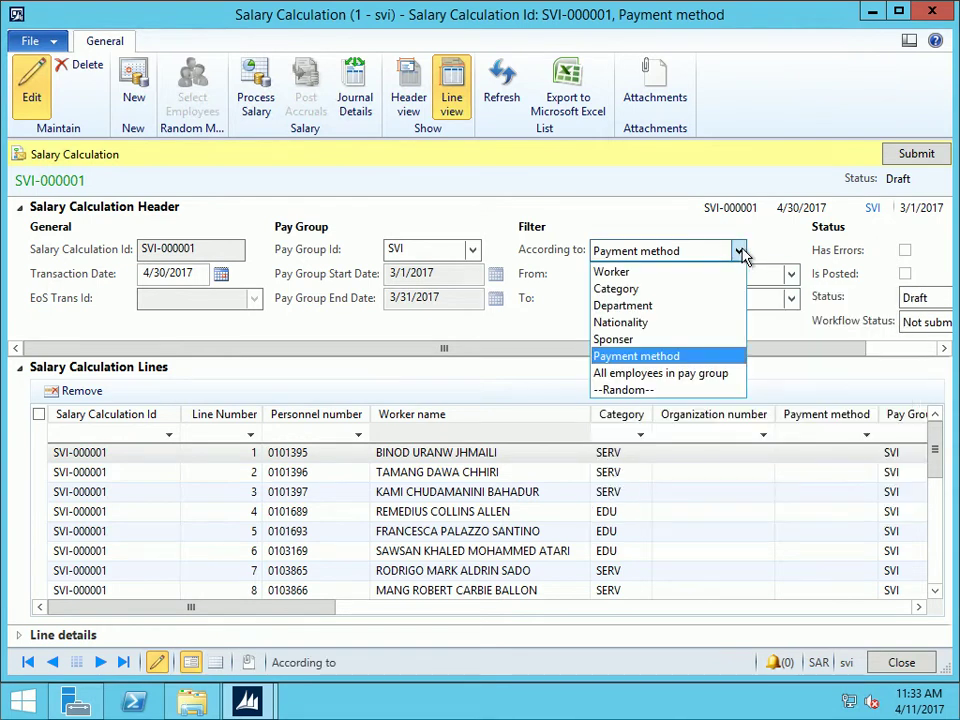
pyautogui.click(637, 272)
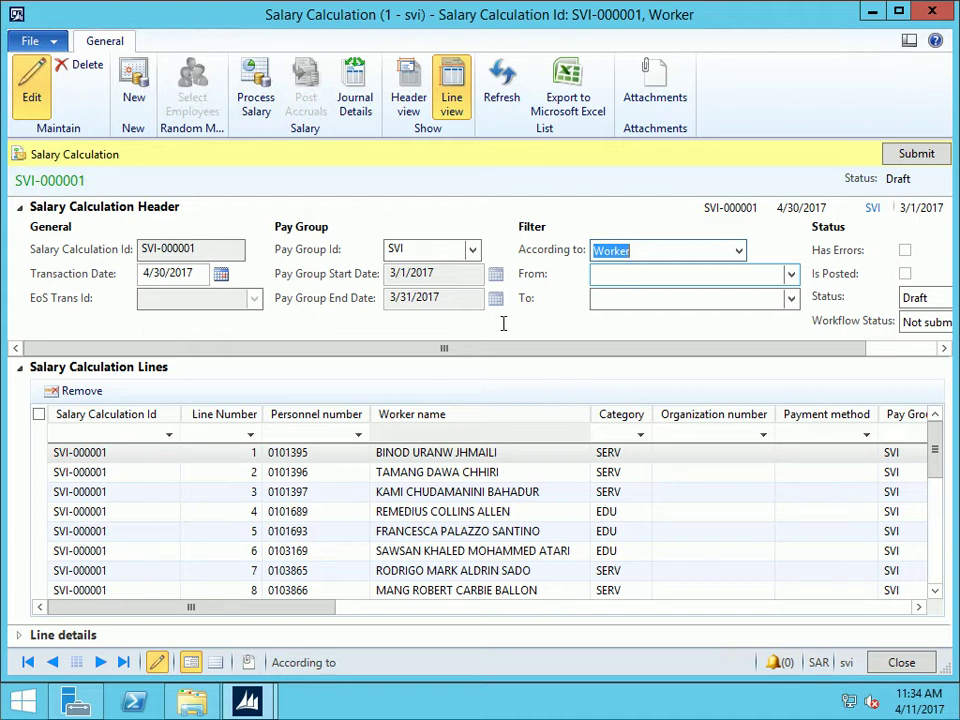
pyautogui.click(791, 274)
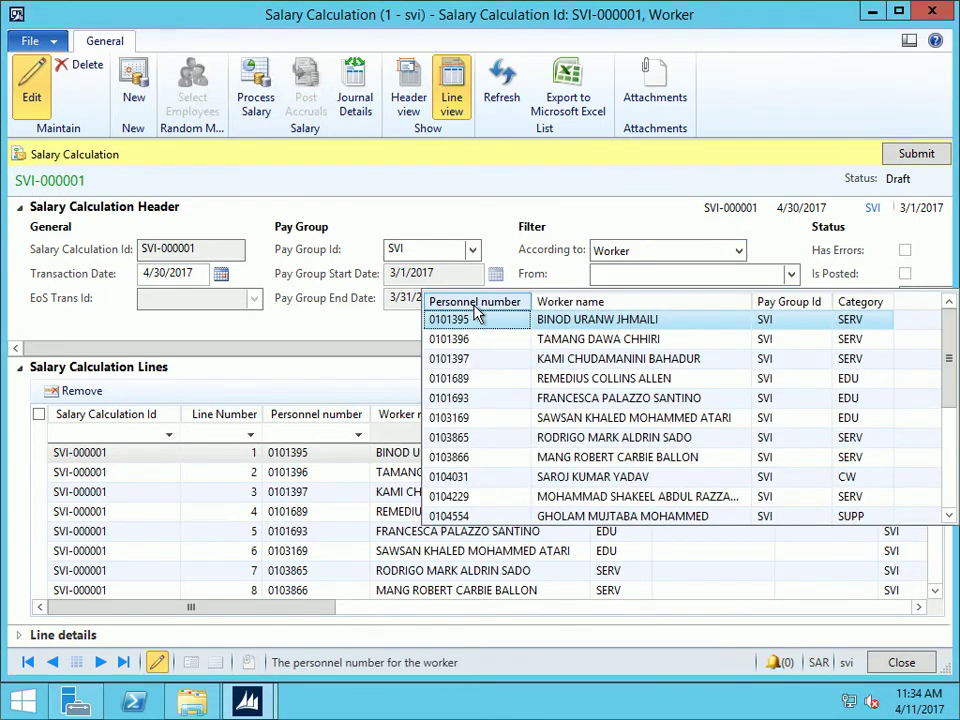
pyautogui.click(475, 306)
pyautogui.click(478, 306)
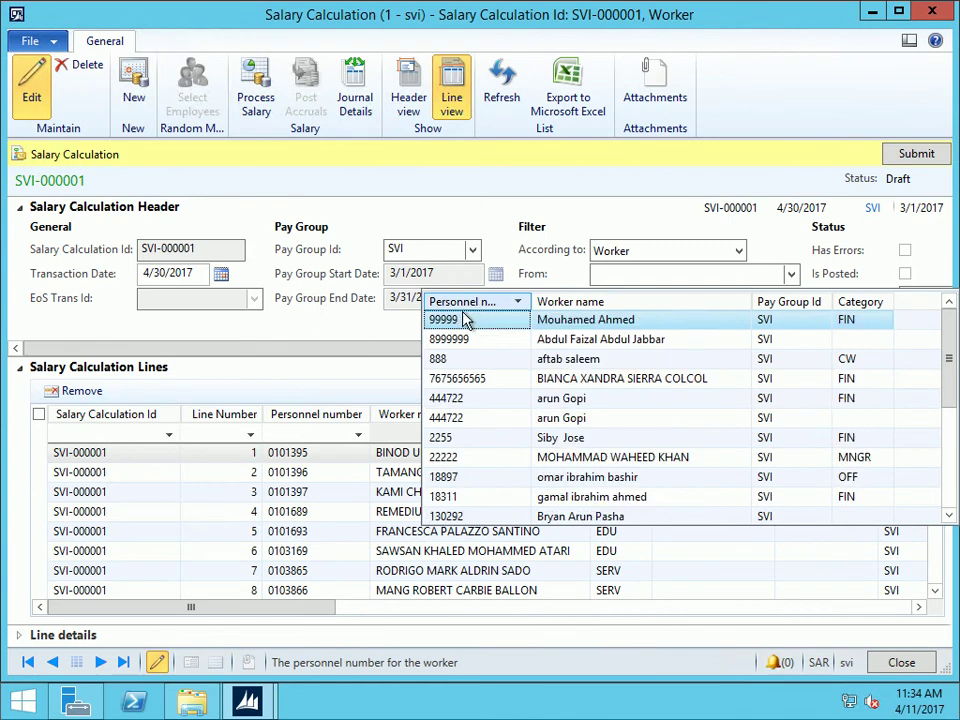
pyautogui.click(472, 302)
pyautogui.click(580, 319)
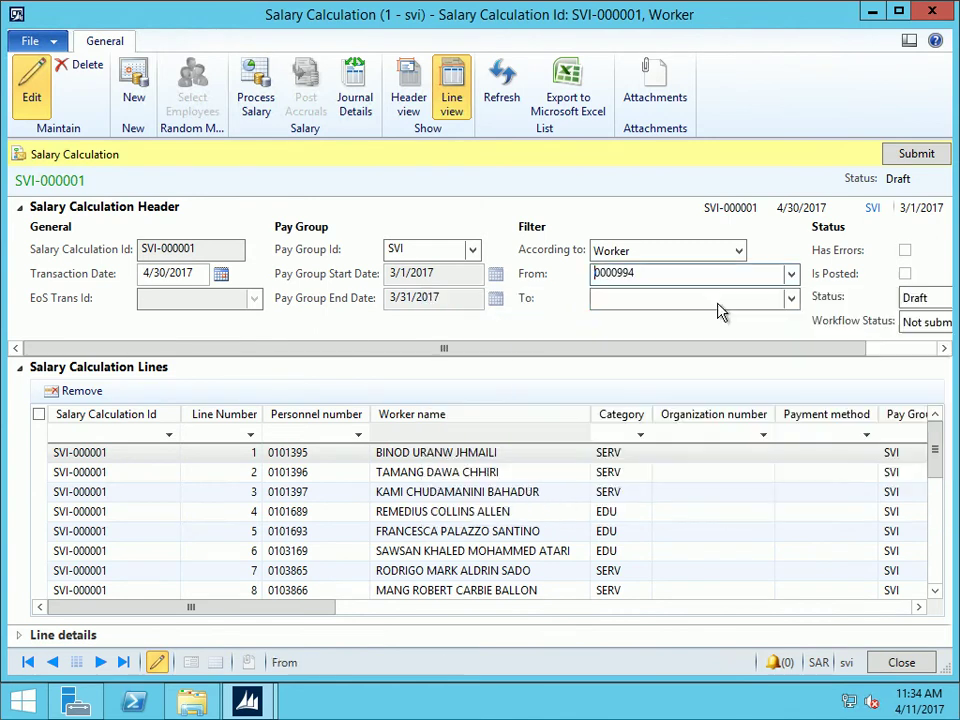
# Choose the first personnel number in descending order as the Worker filter's to value
pyautogui.click(791, 298)
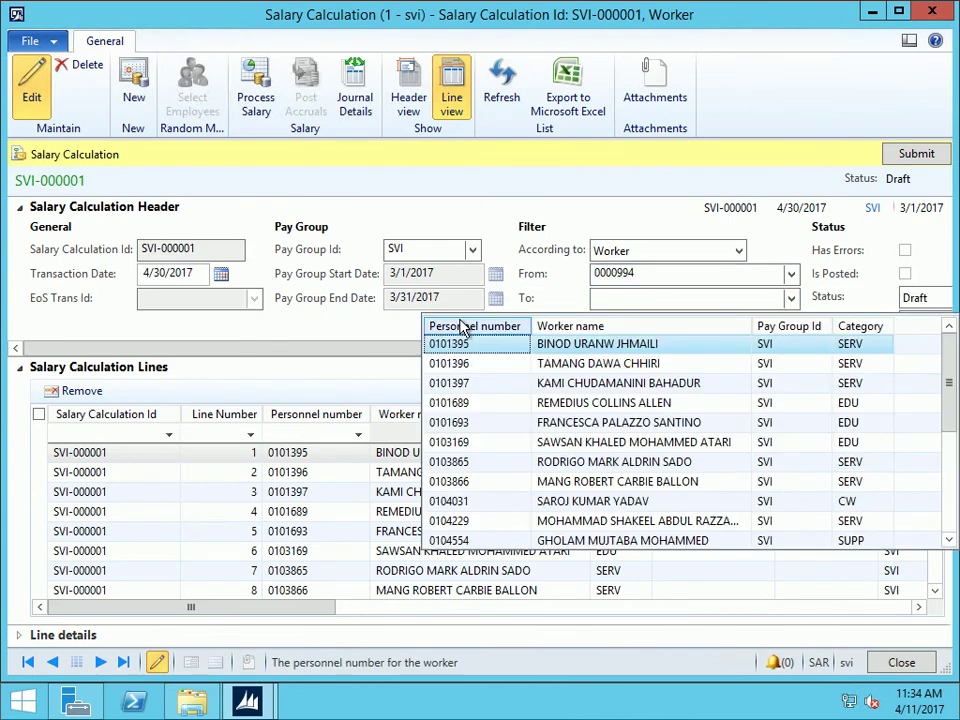
pyautogui.click(462, 327)
pyautogui.click(462, 328)
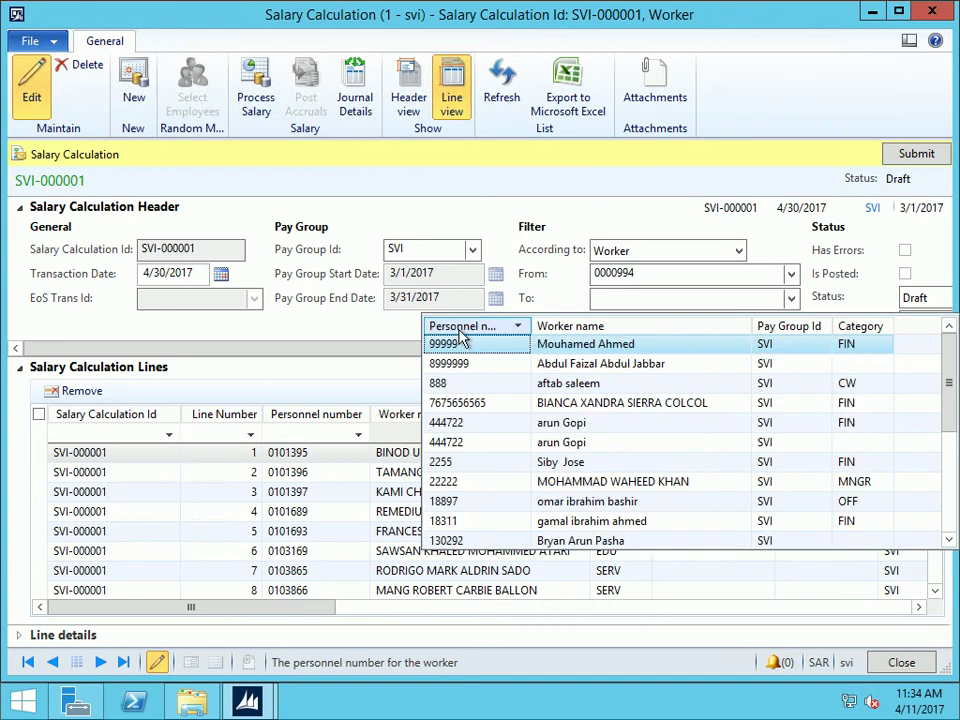
pyautogui.click(470, 344)
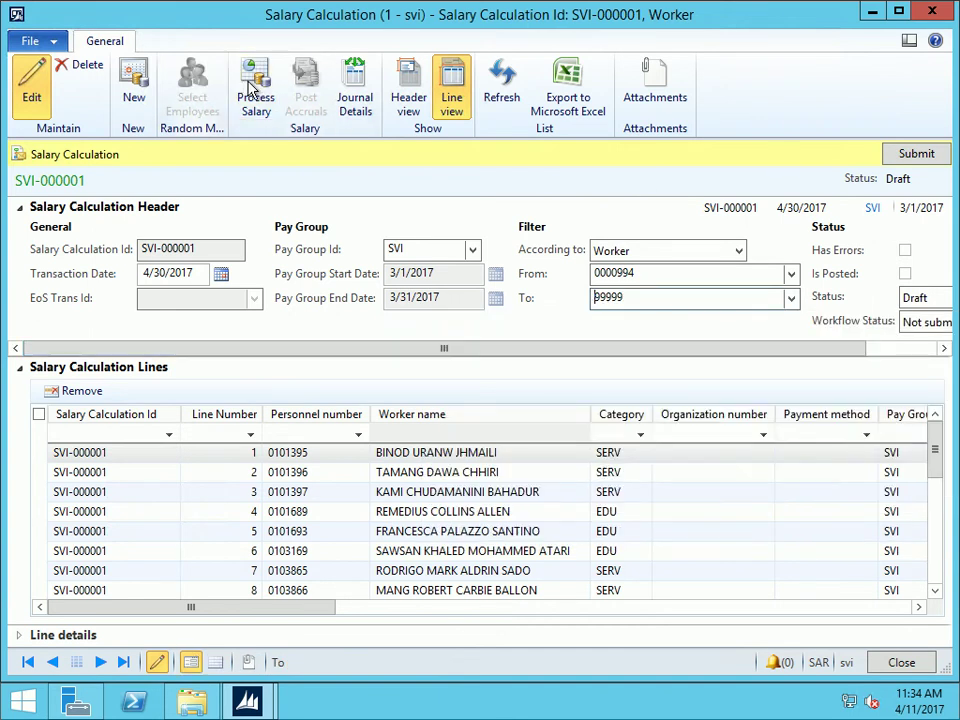
# Process the salaries for the filtered worker range and dismiss the resulting log
pyautogui.click(250, 88)
pyautogui.click(398, 310)
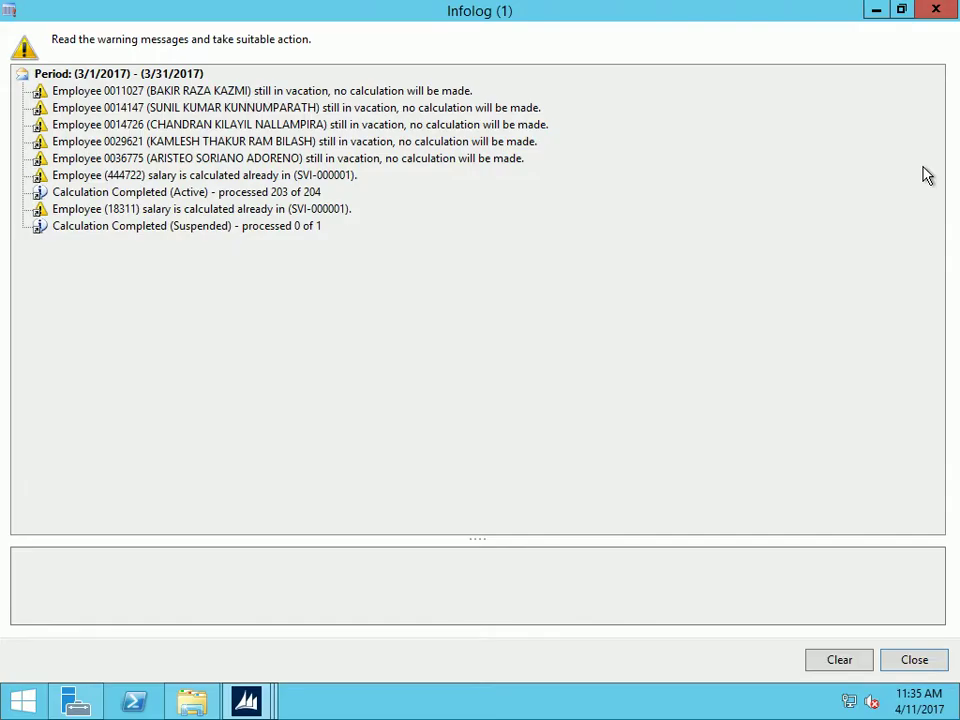
pyautogui.click(914, 660)
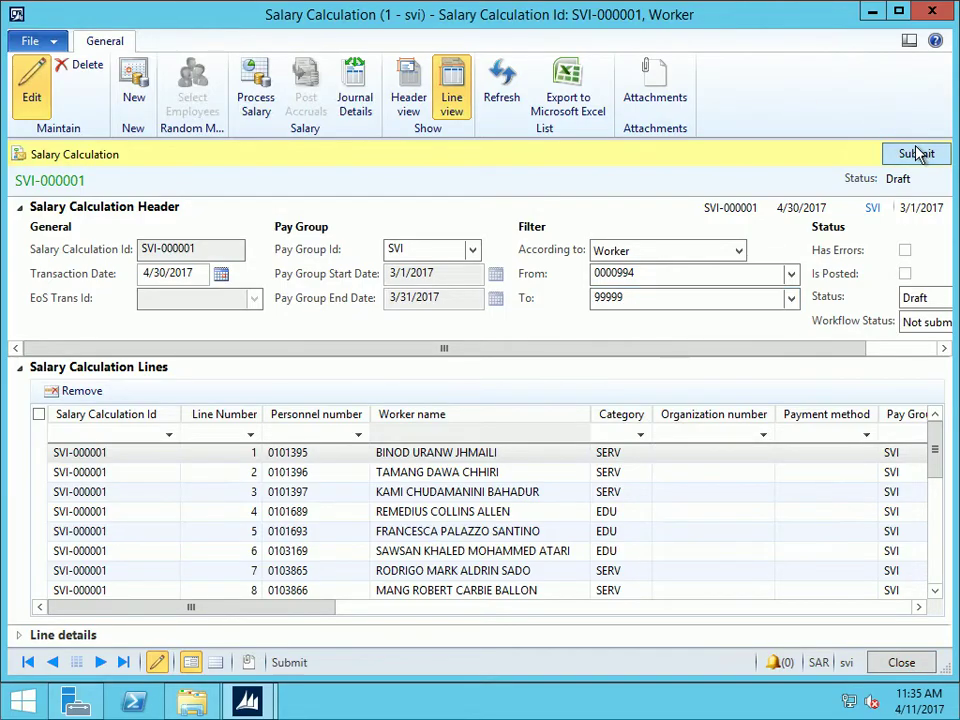
# Submit salary calculation SVI-000001 to the workflow, refresh its status and close the record
pyautogui.click(912, 153)
pyautogui.click(536, 405)
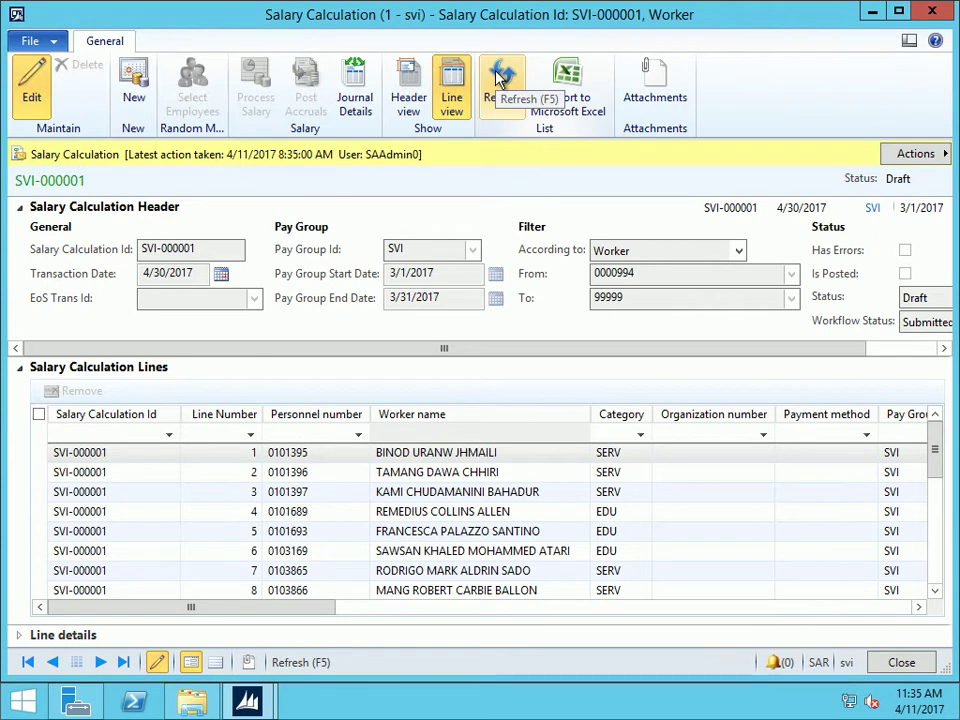
pyautogui.click(497, 73)
pyautogui.click(497, 73)
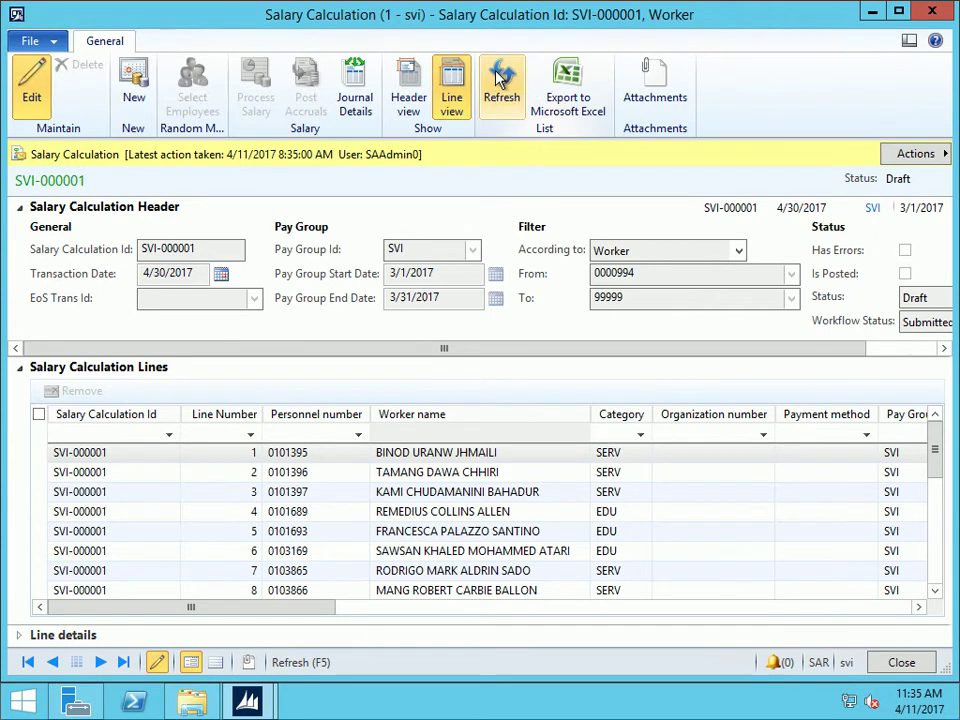
pyautogui.click(499, 76)
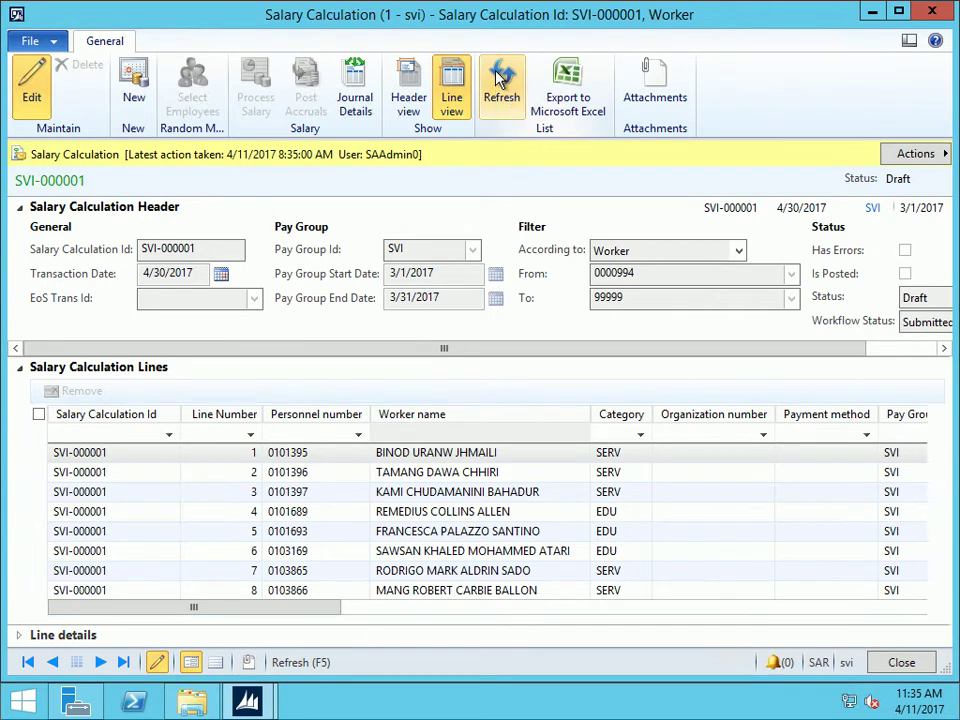
pyautogui.click(499, 76)
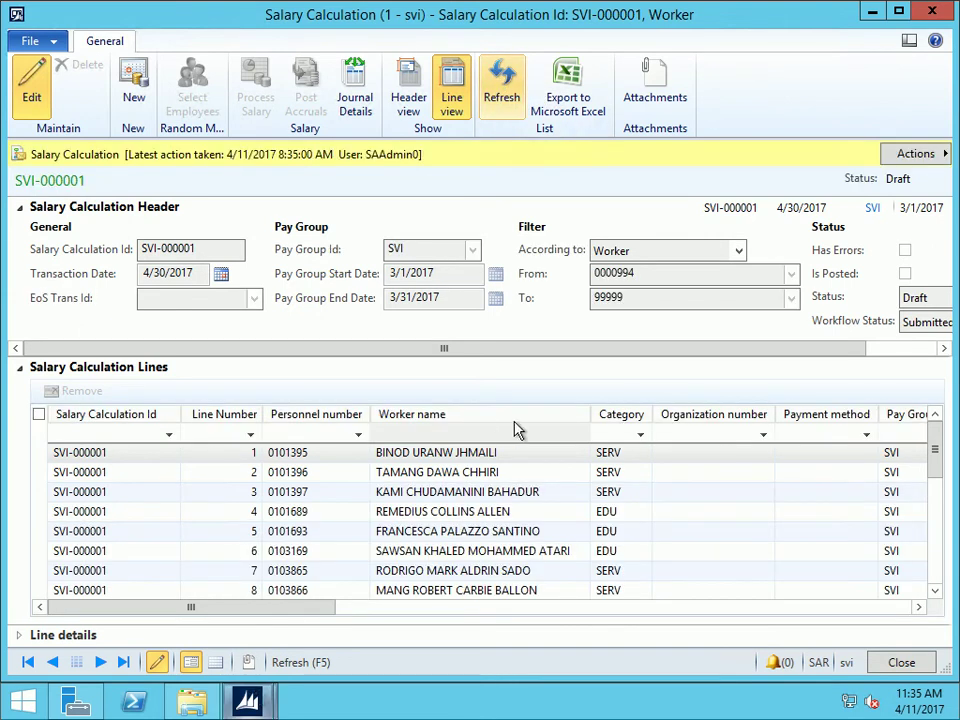
pyautogui.moveTo(931, 8)
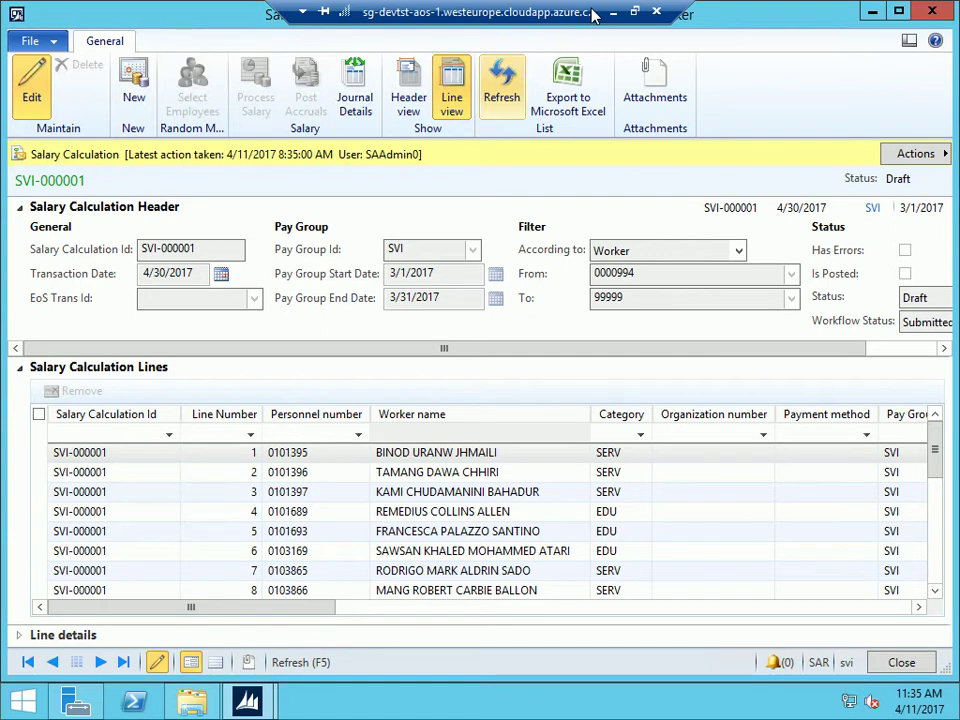
pyautogui.press('Escape')
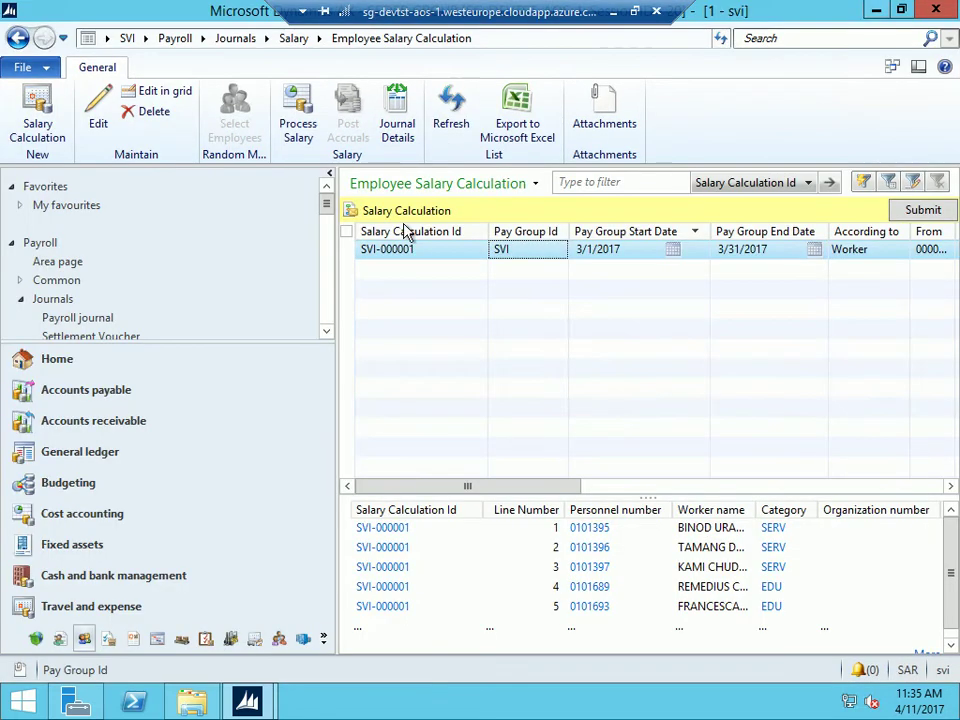
# Run the payroll Salary Statement report on screen for salary calculation SVI-000001
pyautogui.click(178, 40)
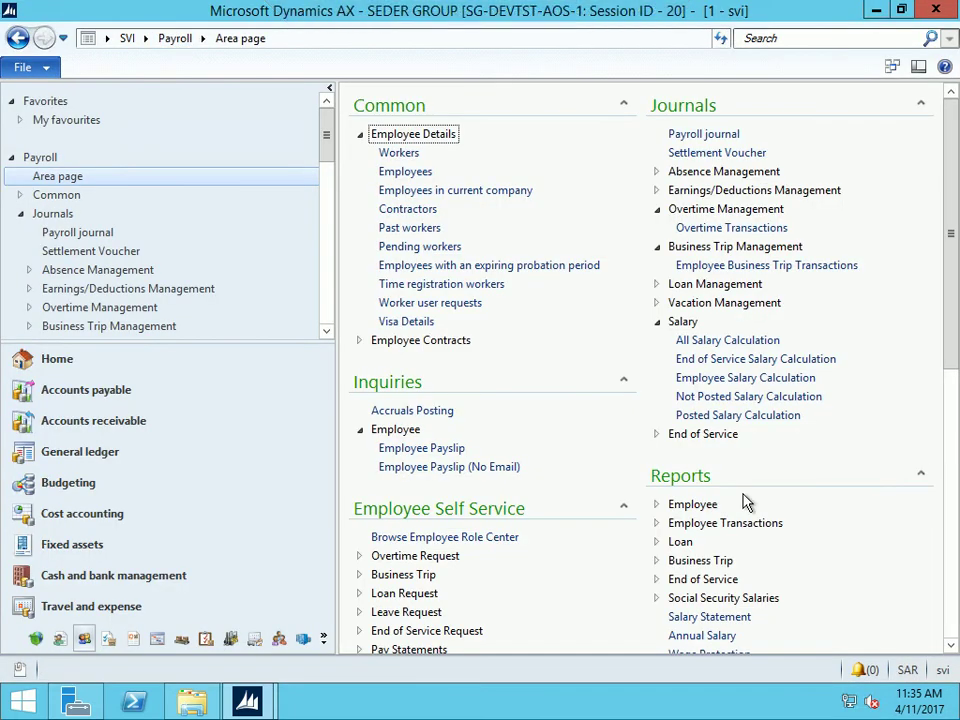
pyautogui.scroll(-5, 700, 510)
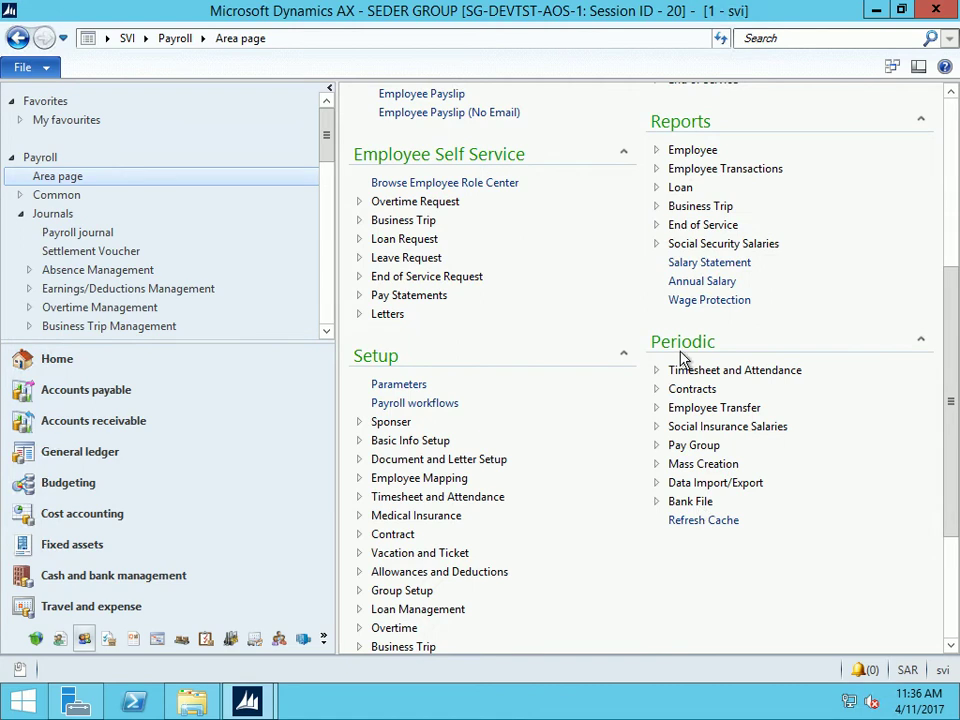
pyautogui.click(712, 261)
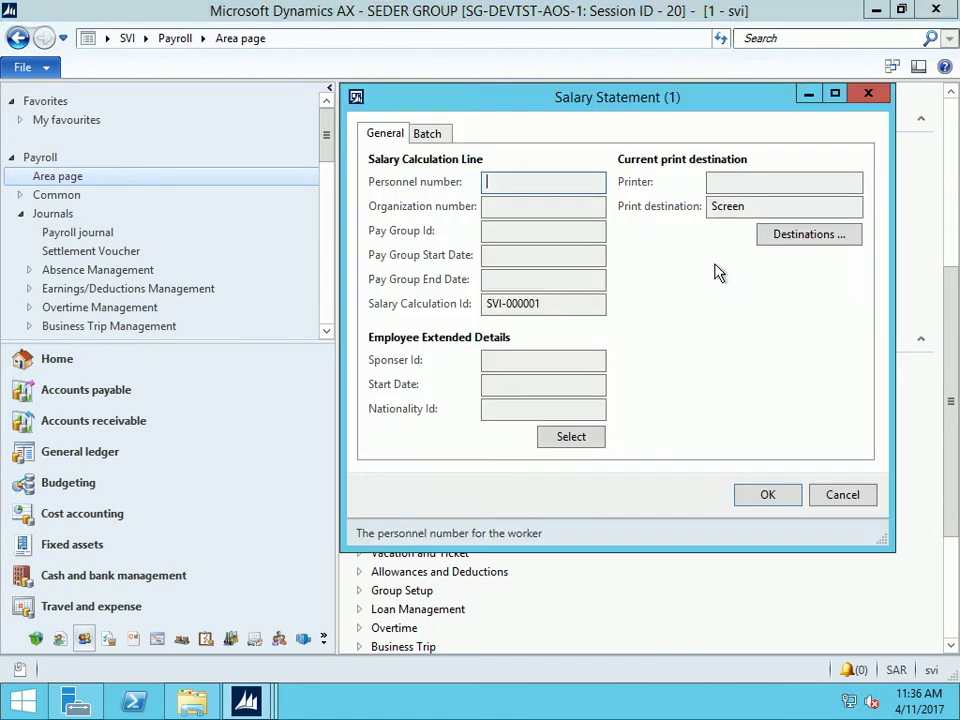
pyautogui.click(763, 495)
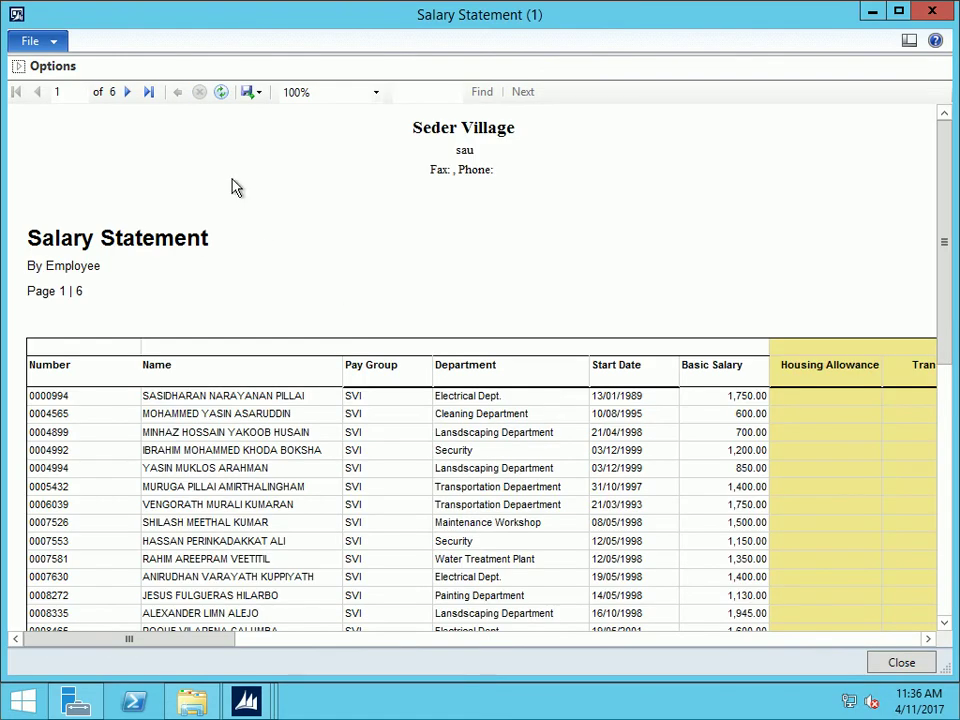
# Examine the closing totals on page 5 of the salary statement across all columns, and close the report
pyautogui.click(148, 92)
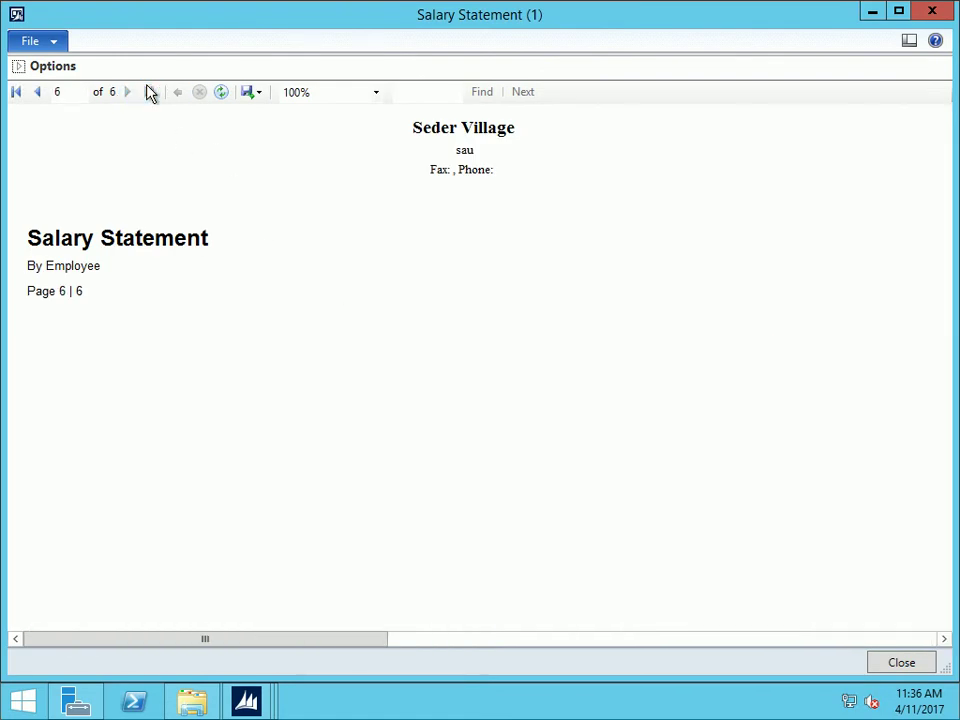
pyautogui.click(39, 92)
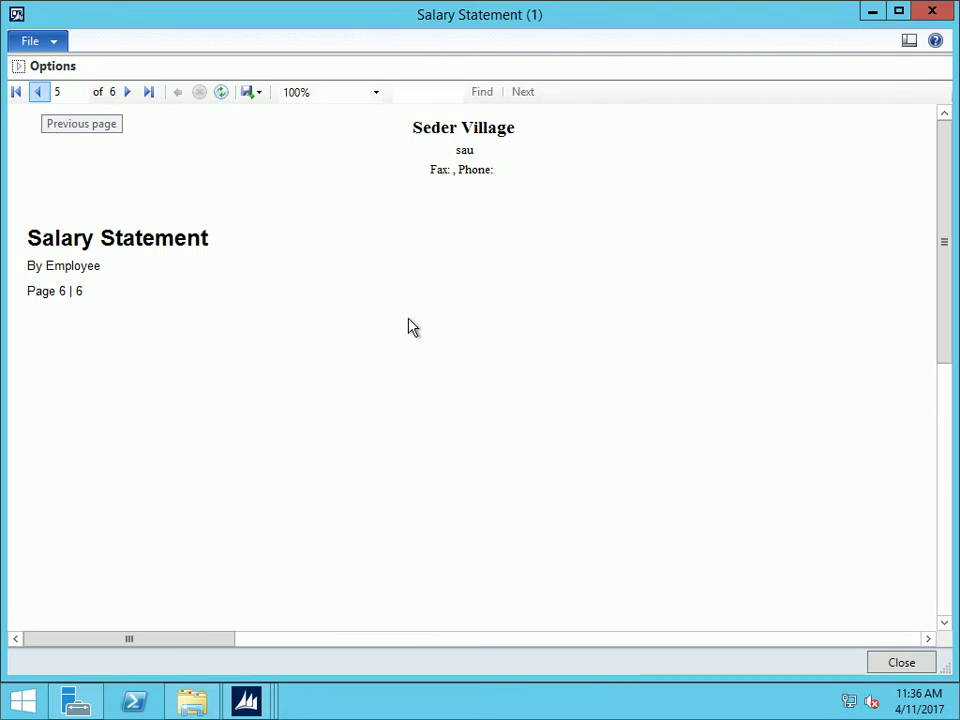
pyautogui.click(945, 602)
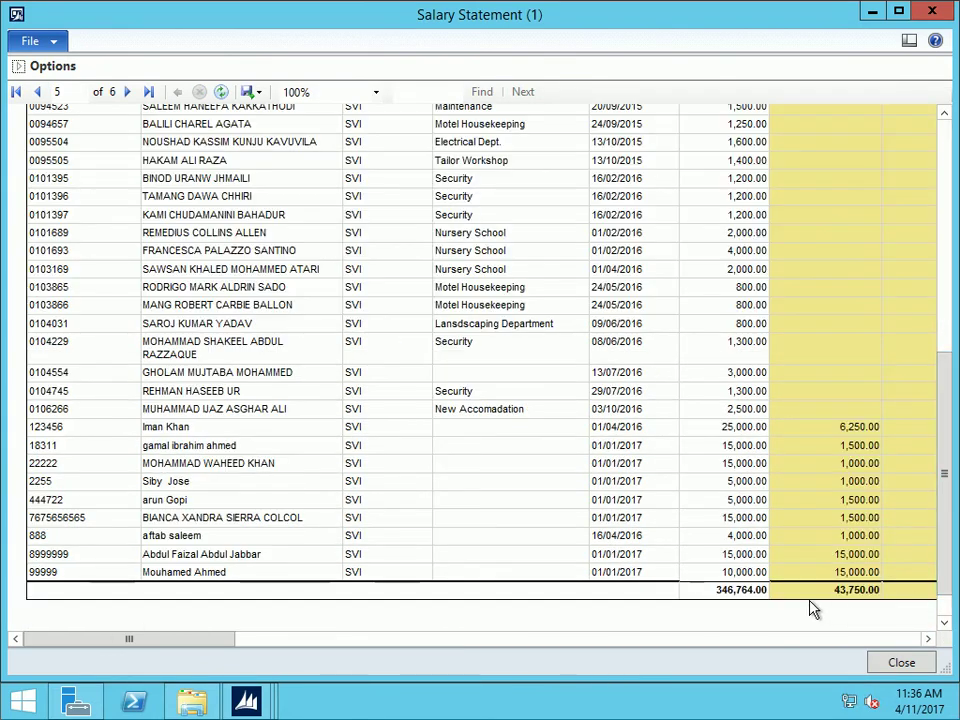
pyautogui.click(909, 641)
pyautogui.click(909, 641)
pyautogui.click(909, 642)
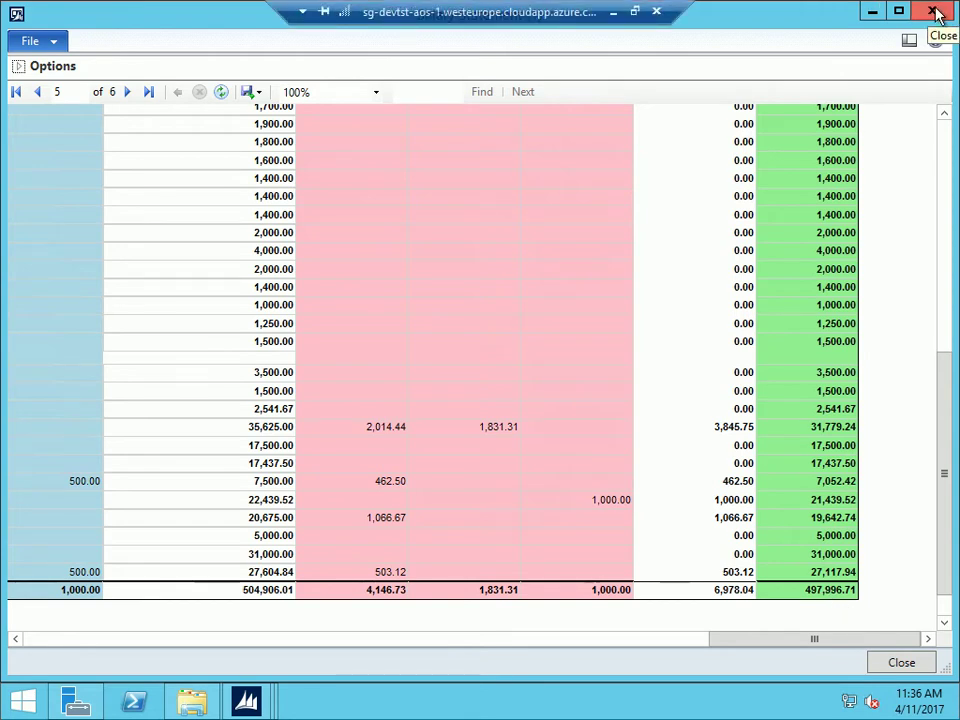
pyautogui.click(935, 12)
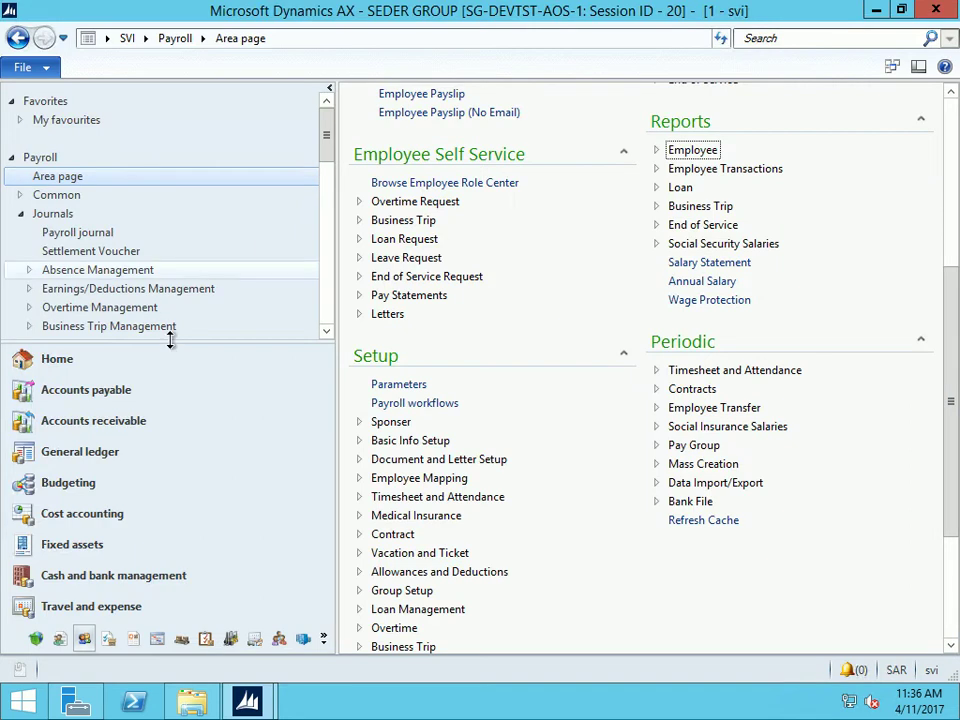
# Run the Wage Protection report and review its allowance, earning, deduction and net amount columns
pyautogui.click(708, 302)
pyautogui.click(785, 494)
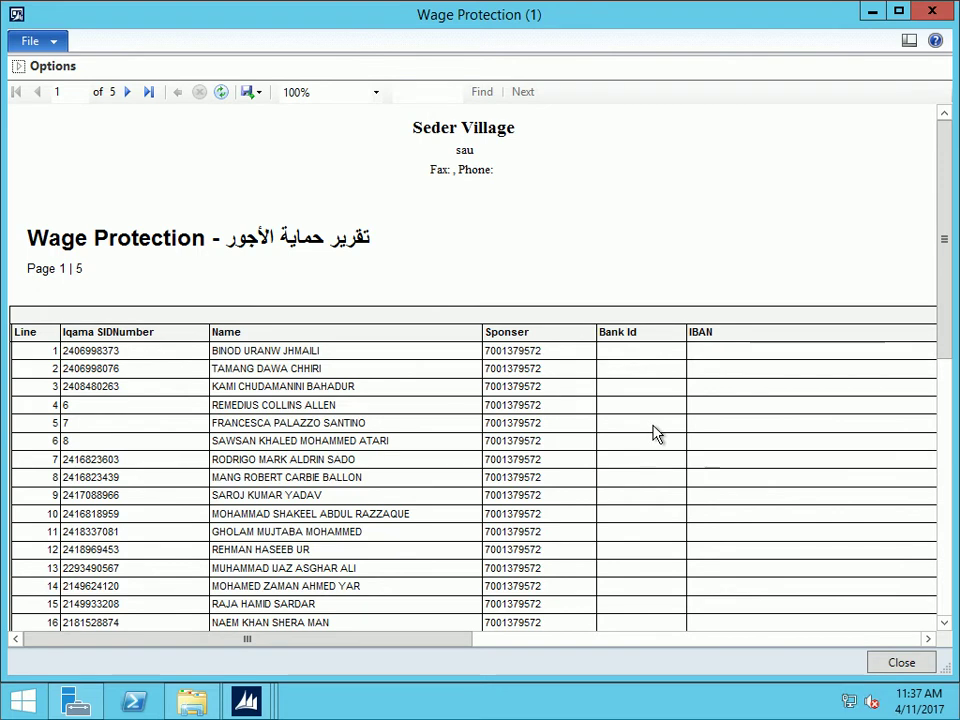
pyautogui.moveTo(461, 639); pyautogui.dragTo(754, 618)
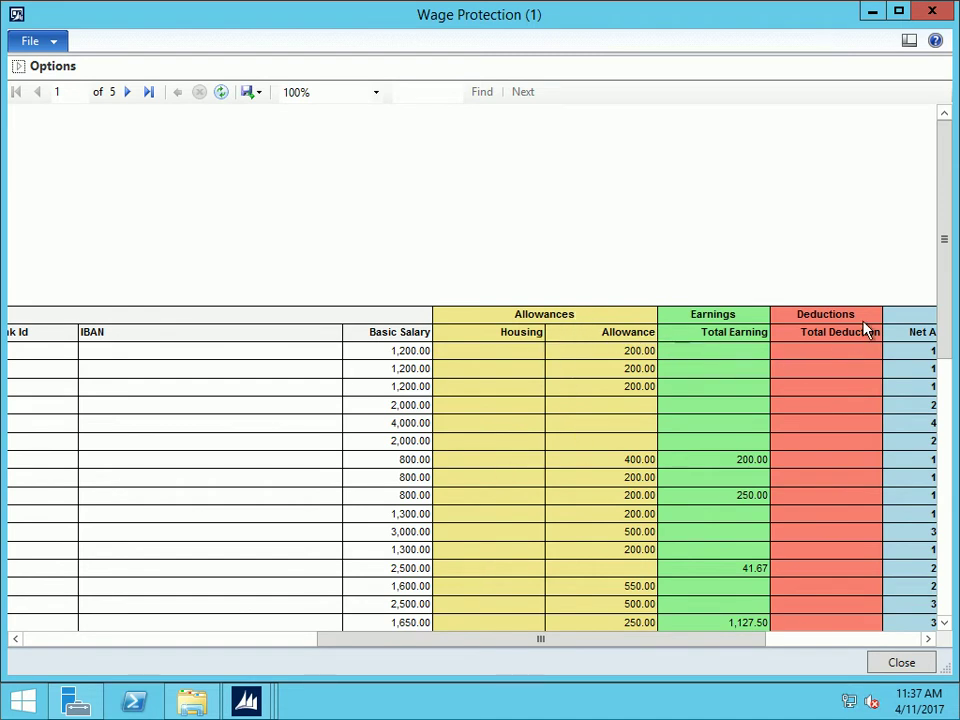
pyautogui.moveTo(743, 643); pyautogui.dragTo(859, 622)
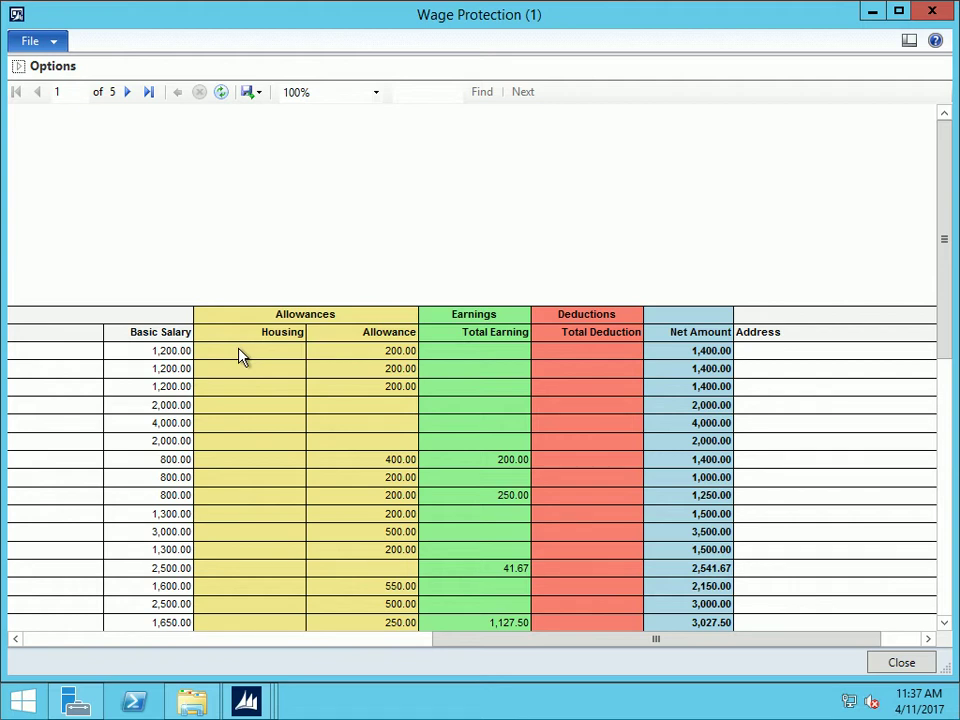
# Export the report to the Desktop as an Excel file named Wage Protection, and close the report
pyautogui.click(256, 93)
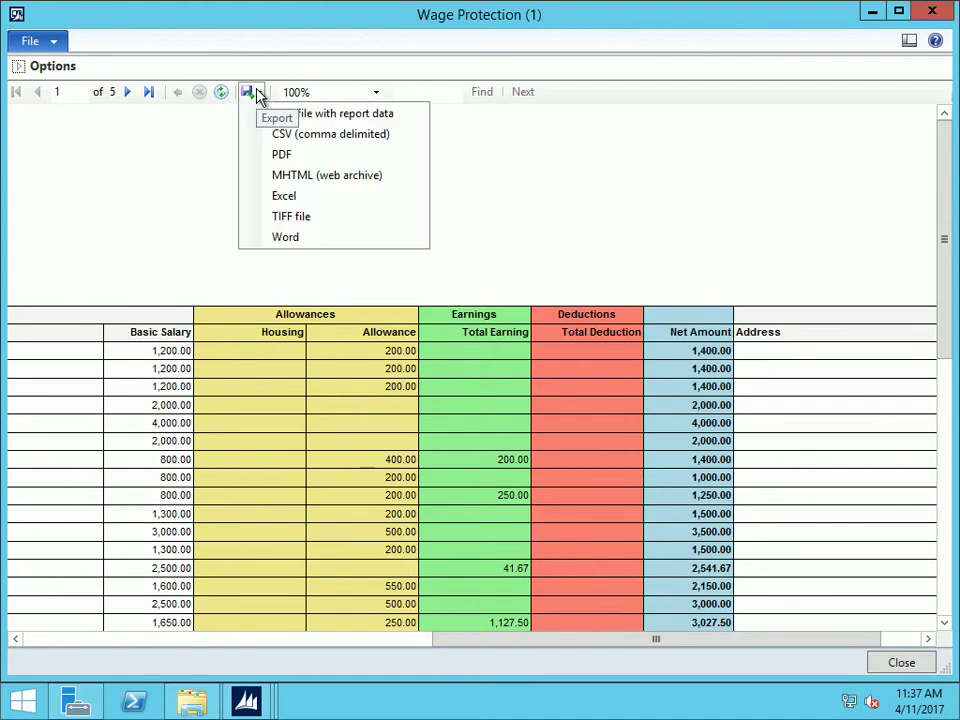
pyautogui.click(282, 197)
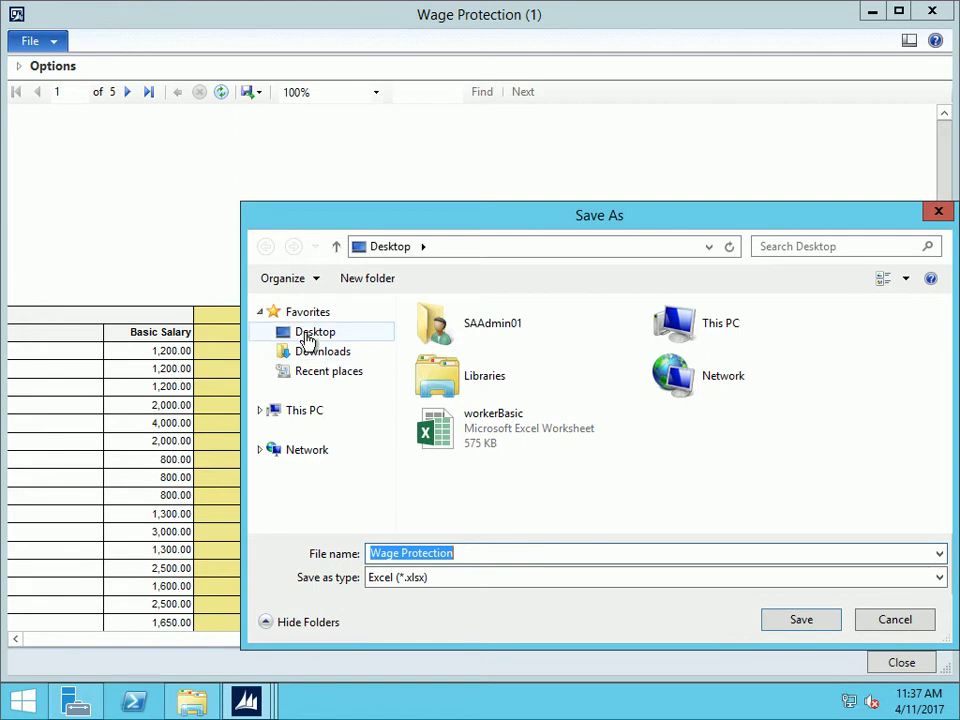
pyautogui.click(305, 333)
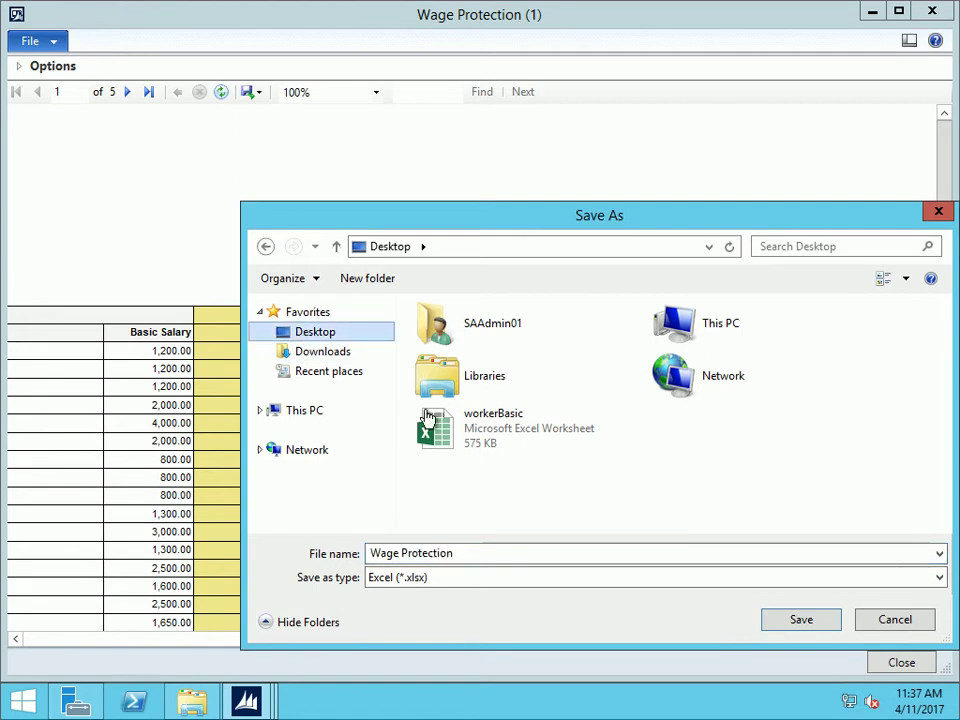
pyautogui.click(799, 619)
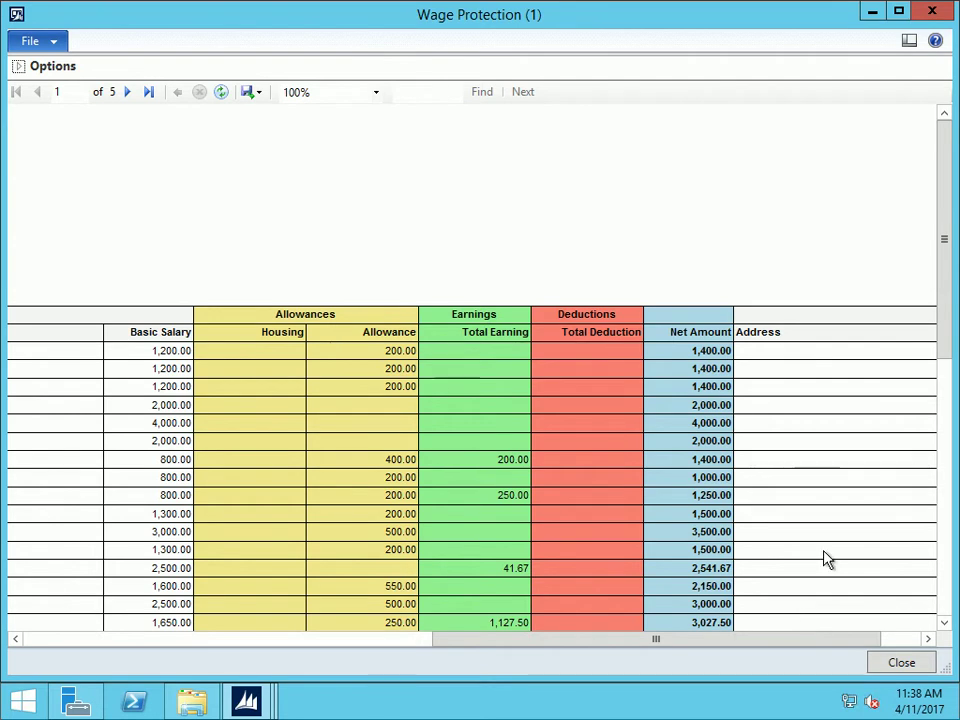
pyautogui.press('Escape')
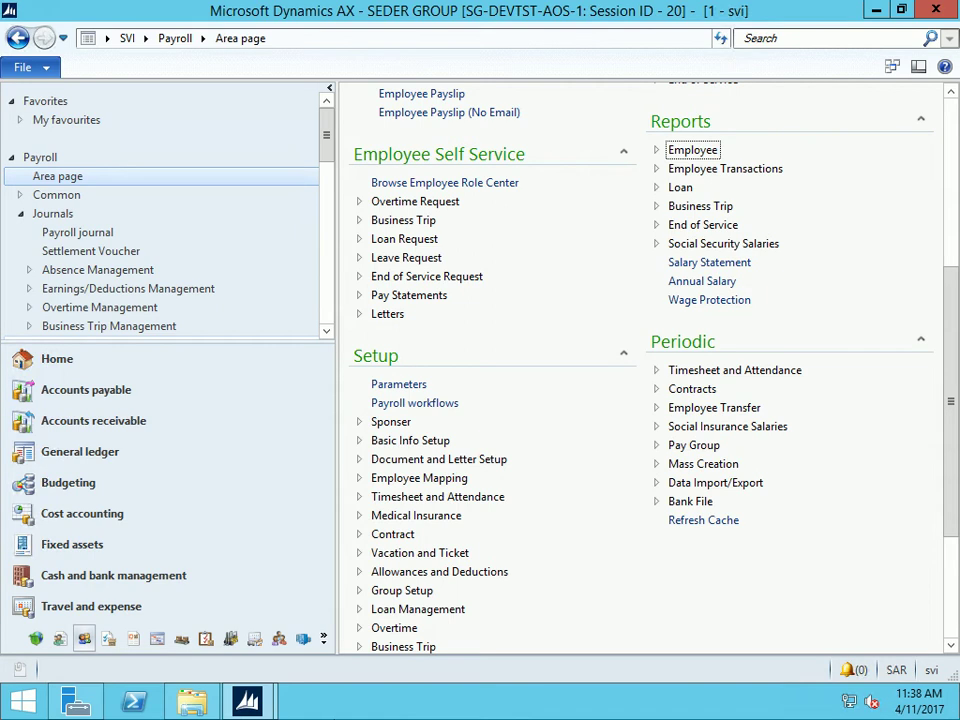
# Switch to the open salary calculation SVI-000001 and refresh it to check its approval status
pyautogui.moveTo(247, 700)
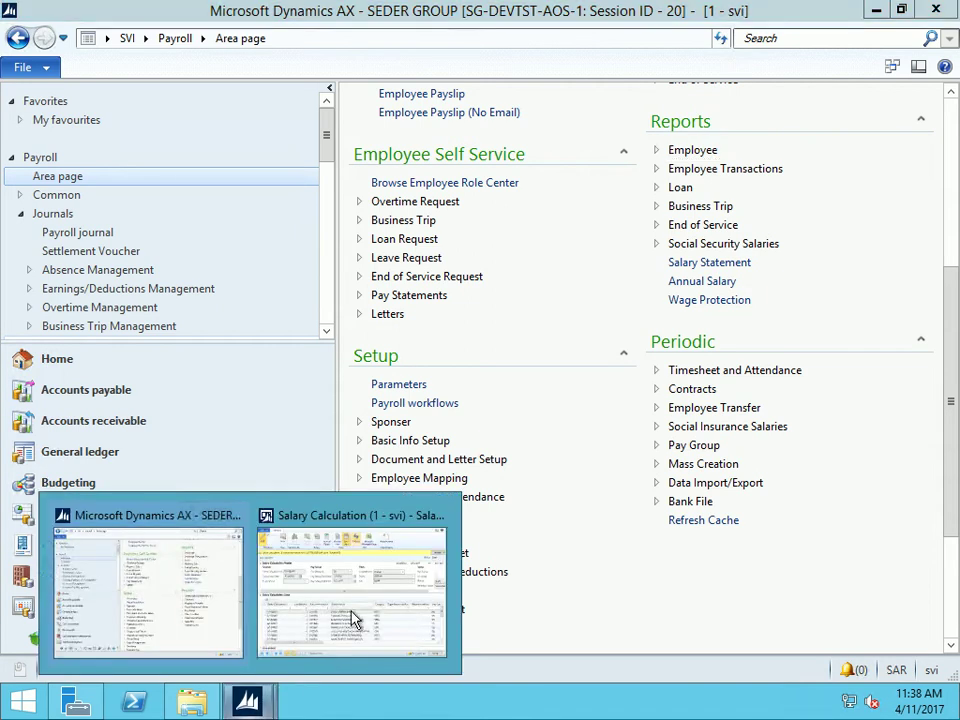
pyautogui.click(356, 580)
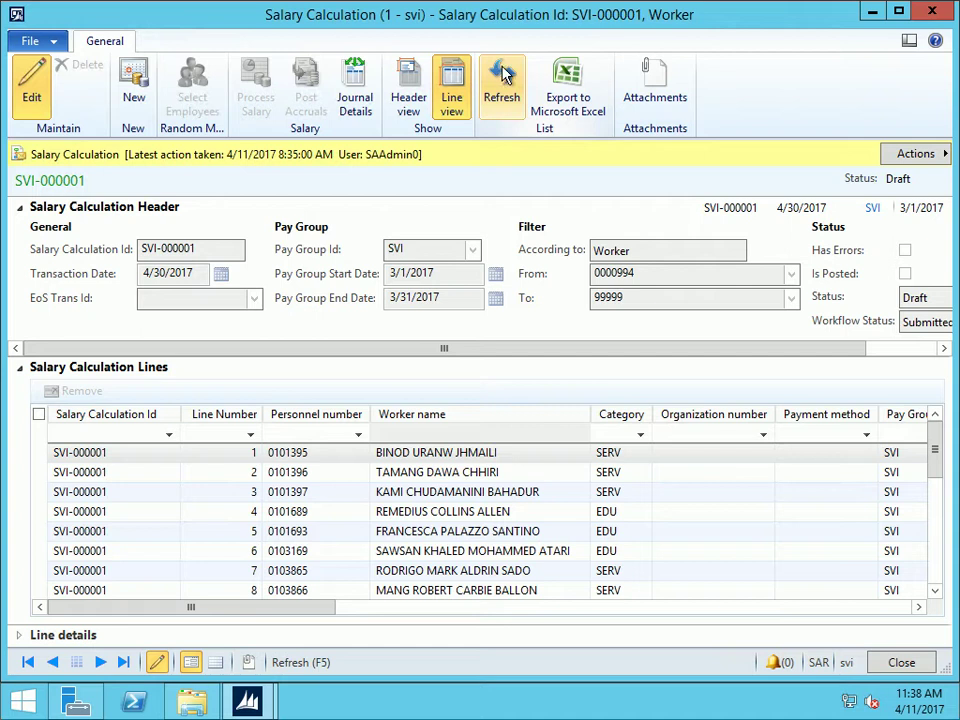
pyautogui.click(505, 75)
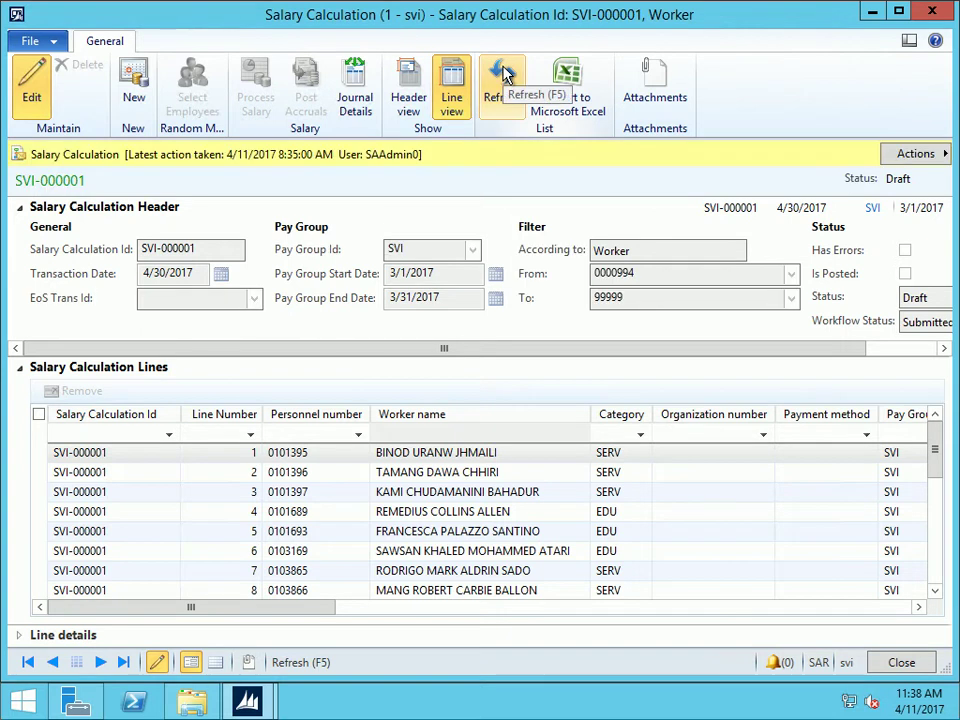
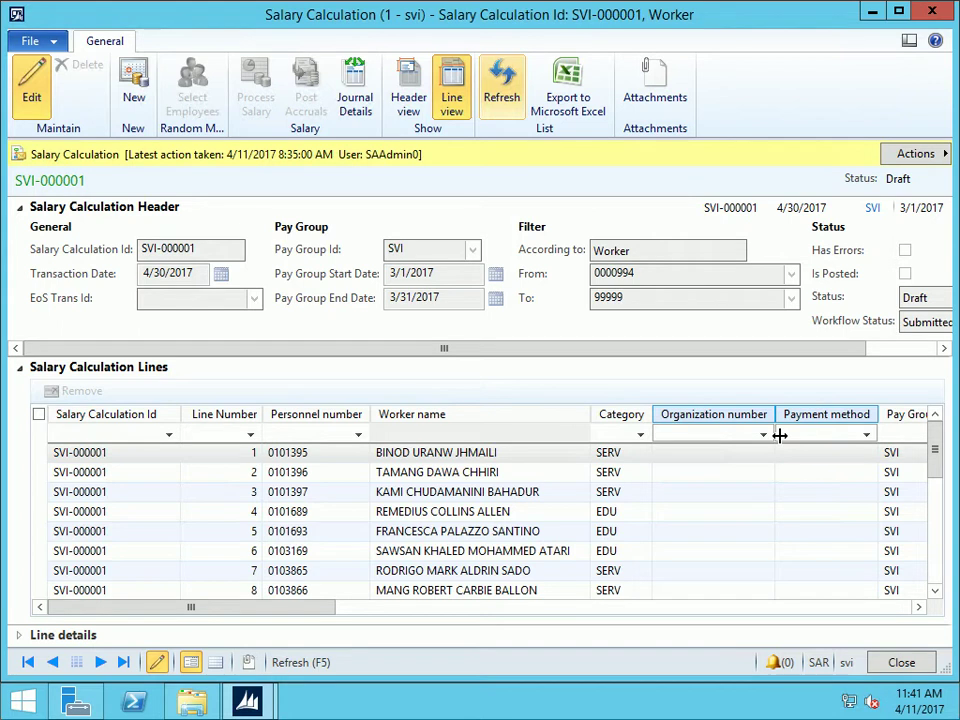
pyautogui.click(504, 88)
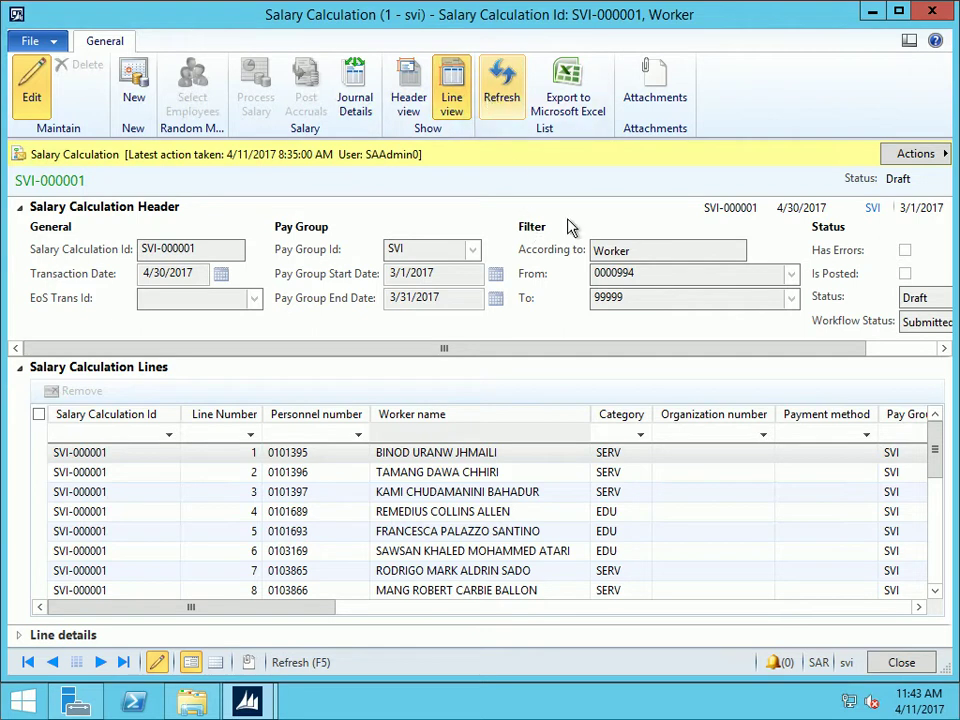
pyautogui.rightClick(620, 340)
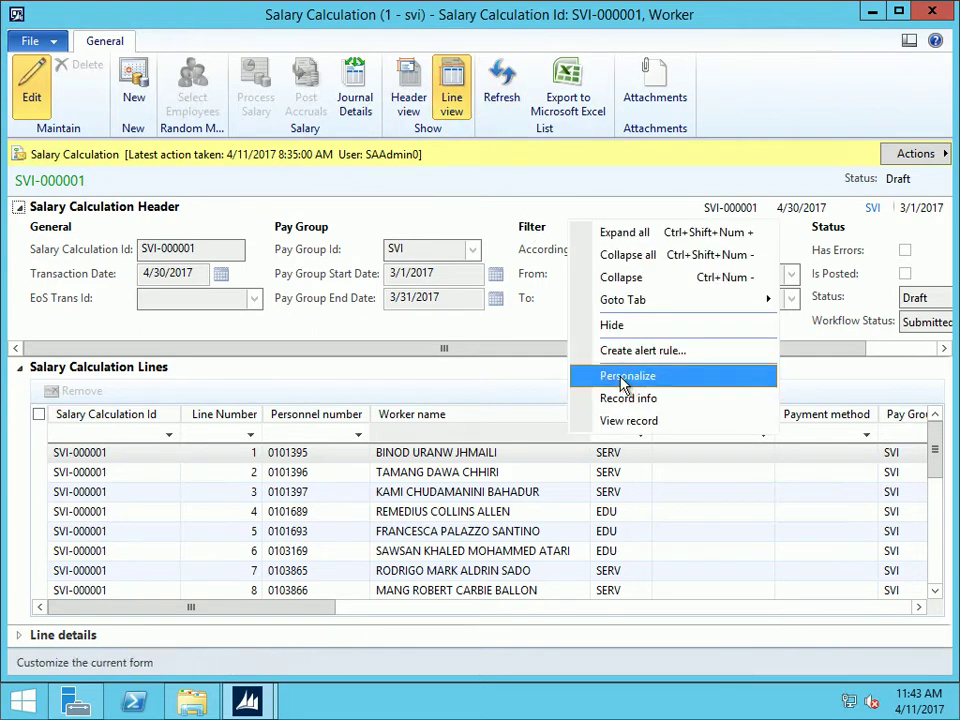
pyautogui.click(580, 376)
pyautogui.click(615, 12)
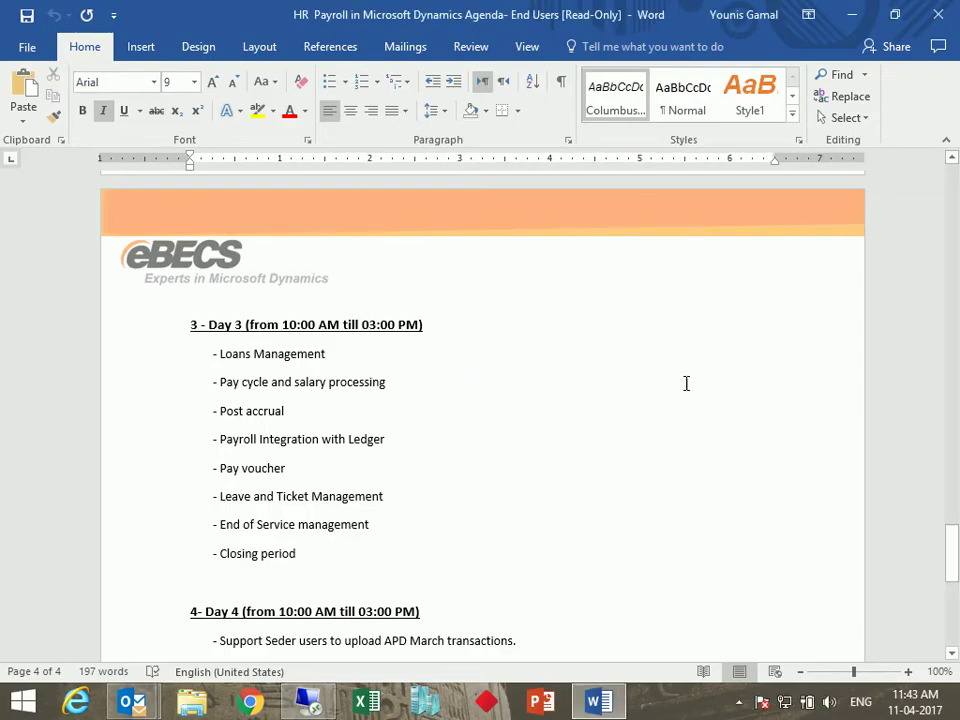
pyautogui.click(740, 703)
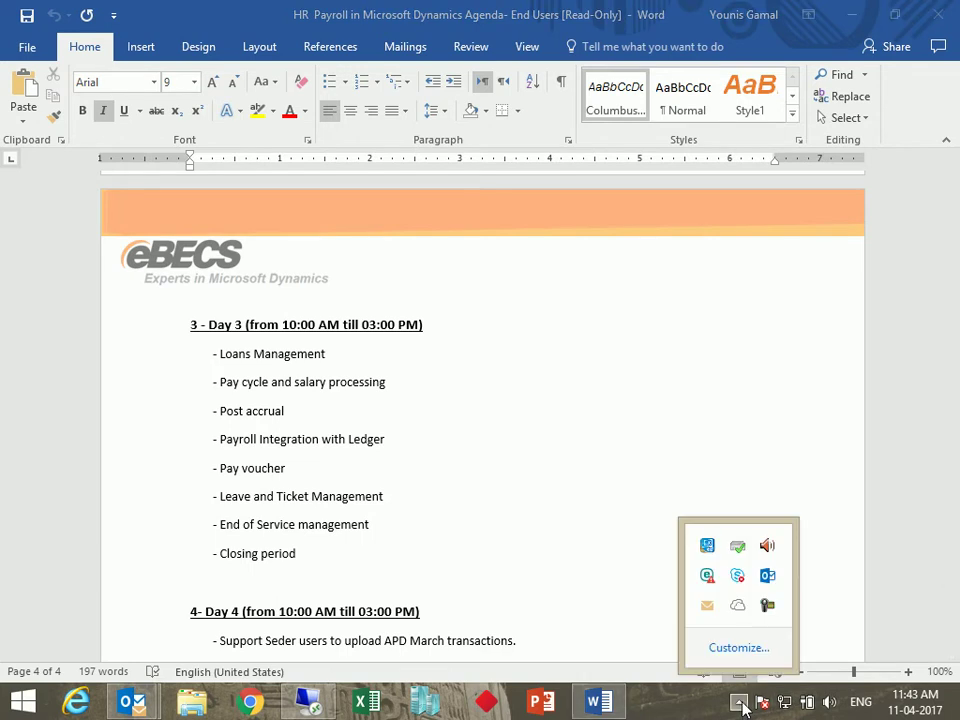
pyautogui.click(767, 605)
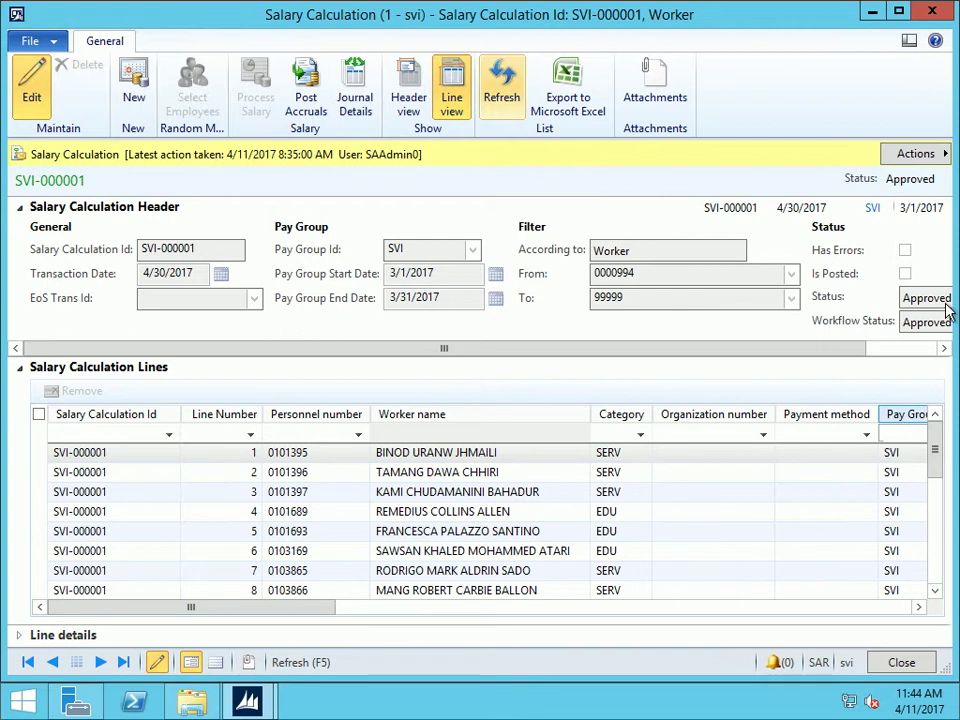
# Try to post the accruals of salary calculation SVI-000001, review the message log and close it
pyautogui.click(307, 108)
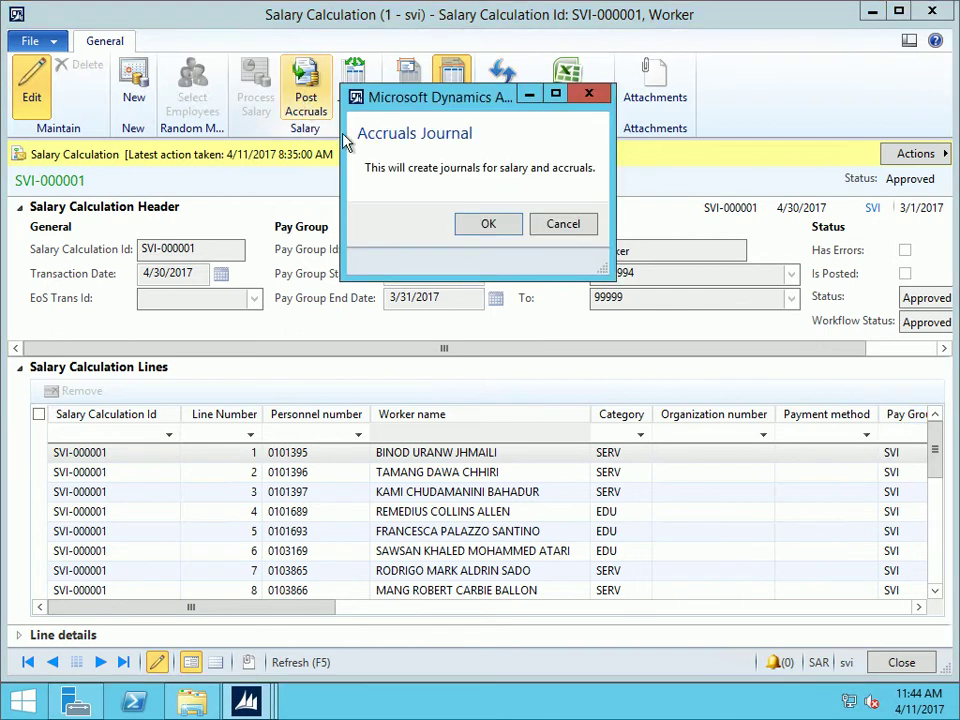
pyautogui.click(492, 225)
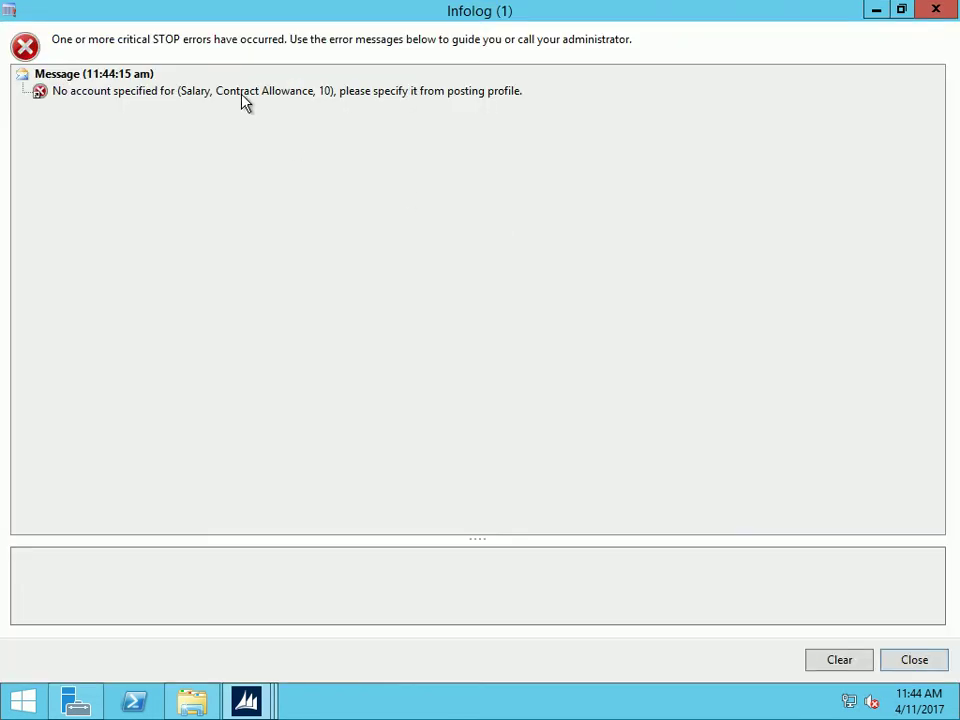
pyautogui.click(242, 97)
pyautogui.click(912, 662)
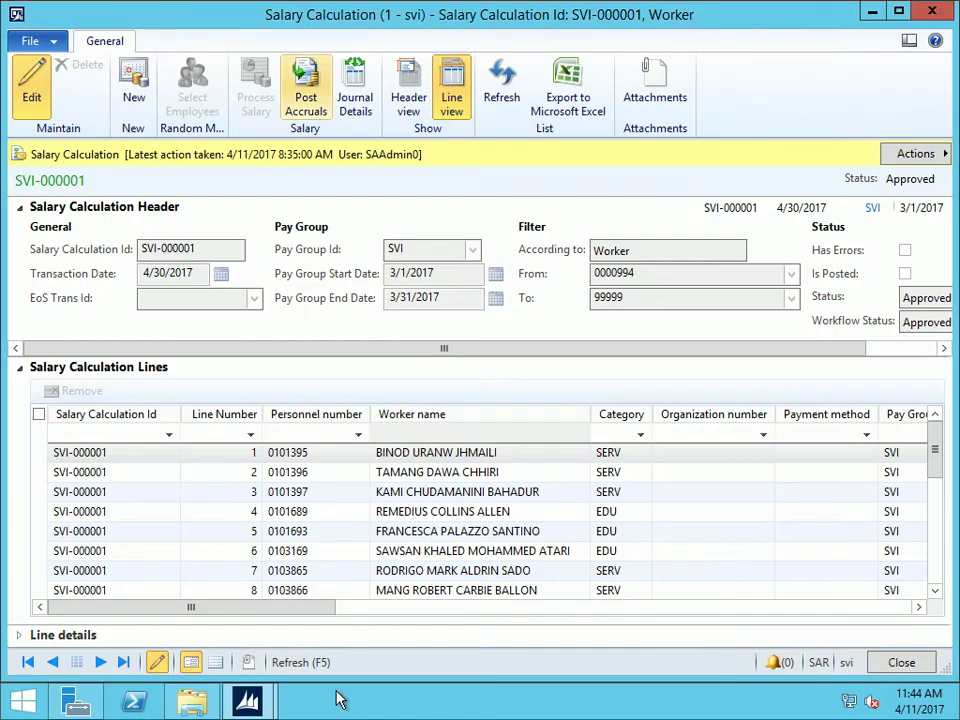
pyautogui.moveTo(493, 5)
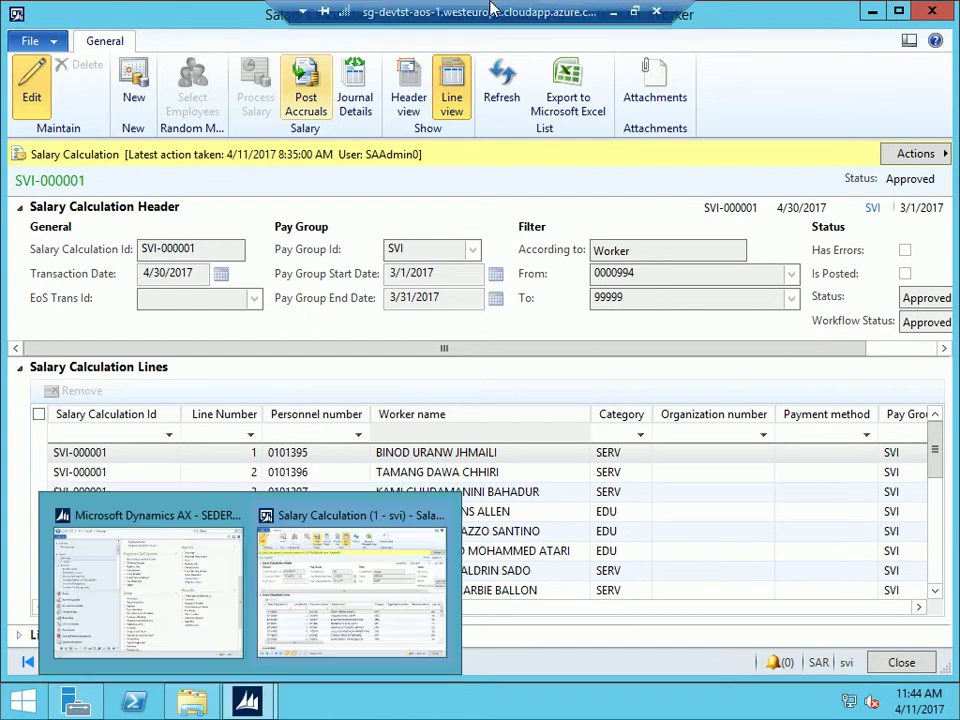
pyautogui.click(613, 12)
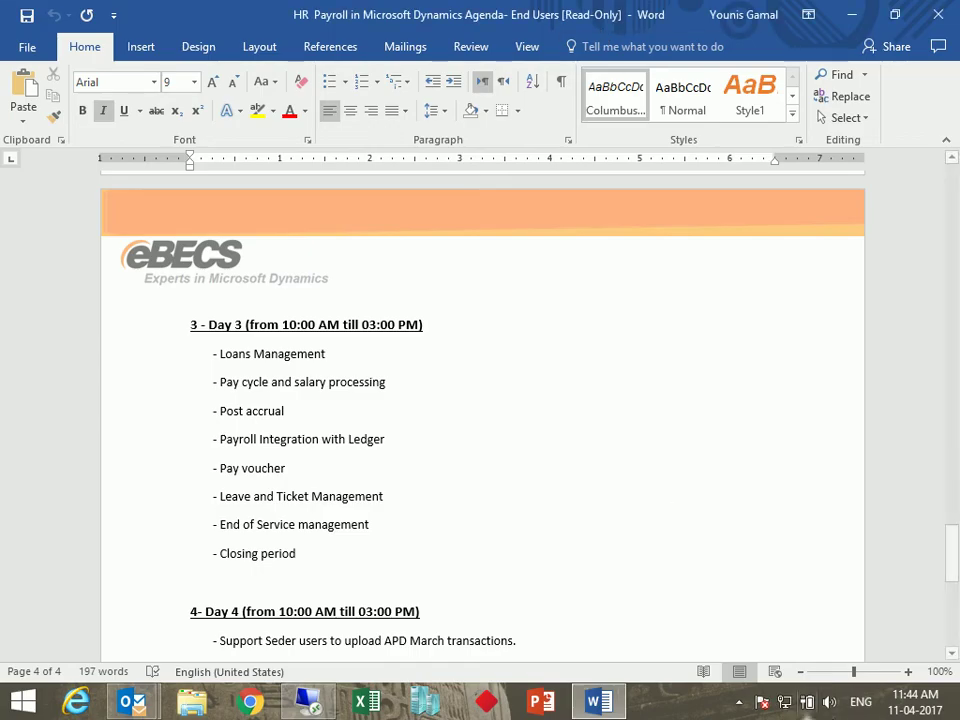
pyautogui.click(738, 703)
pyautogui.click(767, 605)
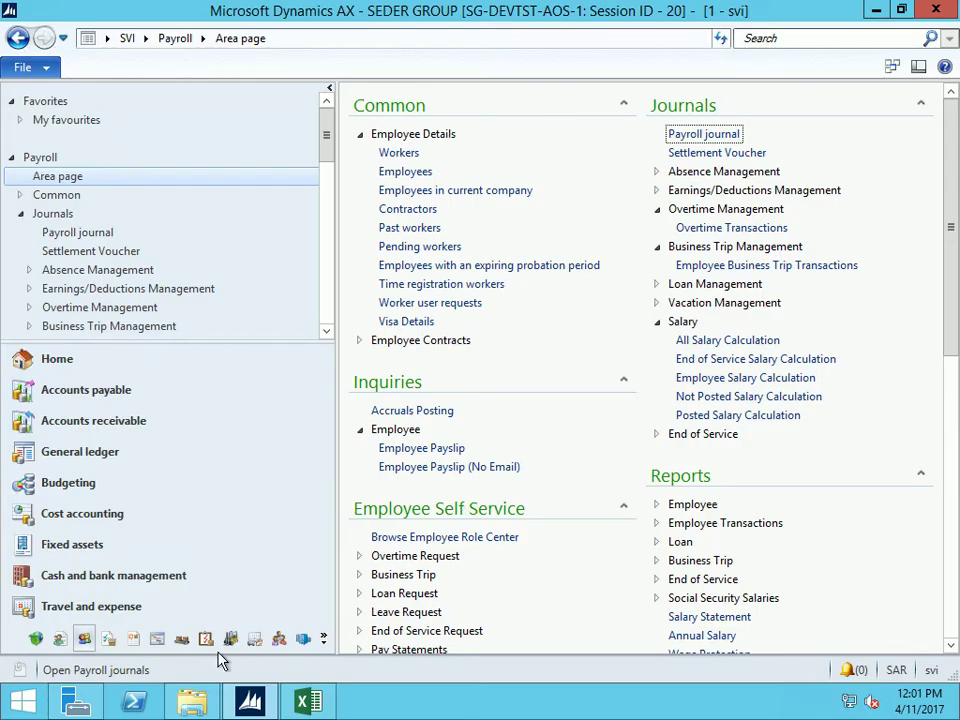
# Bring up the accruals posting confirmation for SVI-000001 from the Employee Salary Calculation list, and cancel it
pyautogui.click(716, 379)
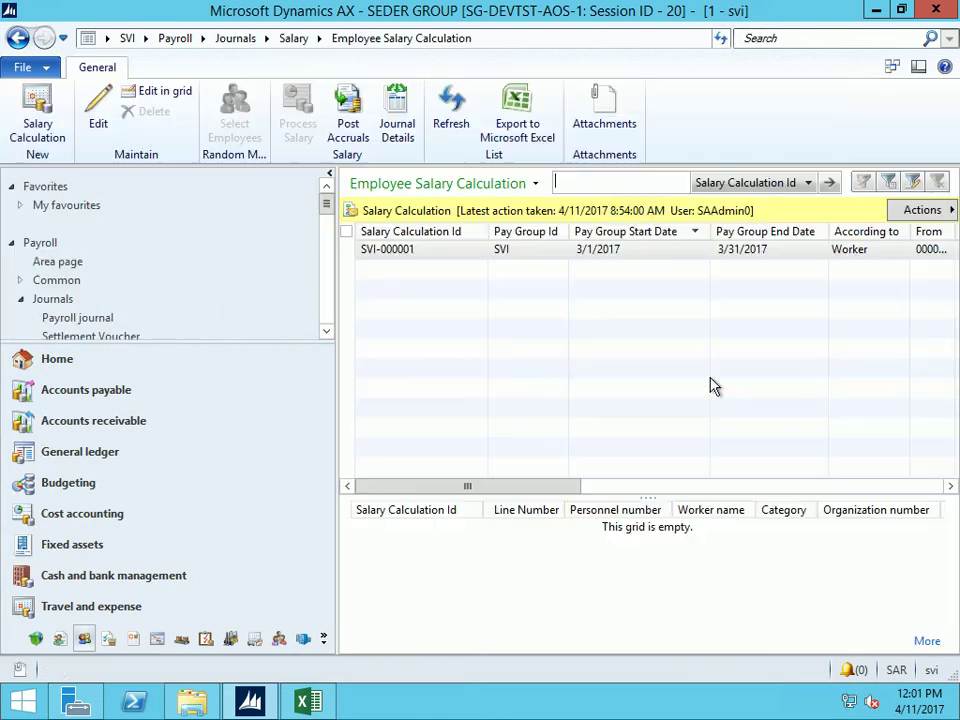
pyautogui.click(722, 252)
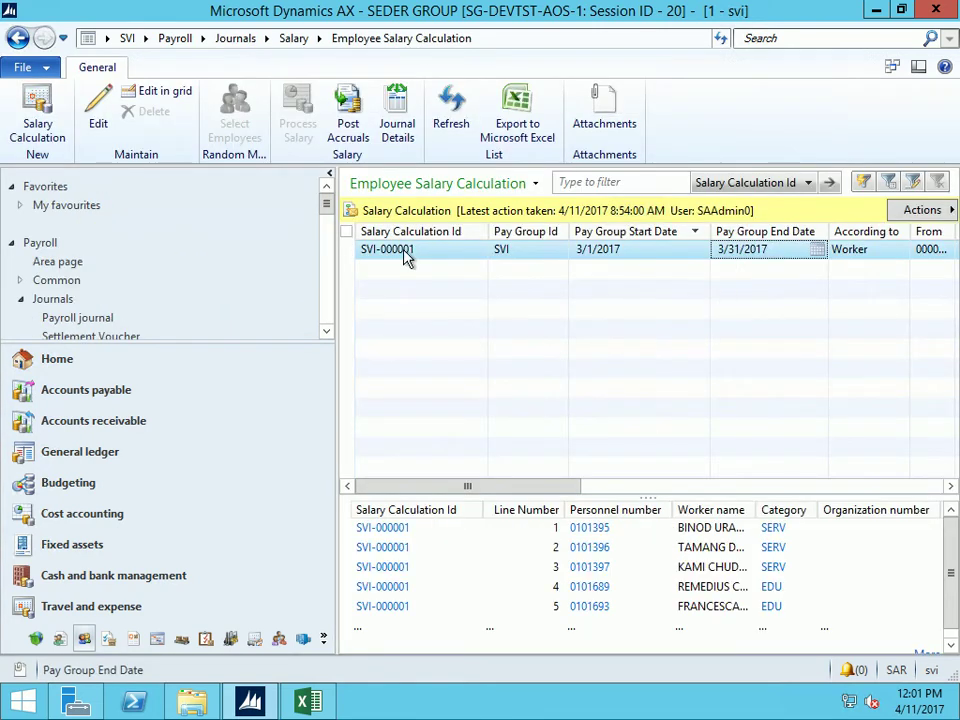
pyautogui.click(350, 130)
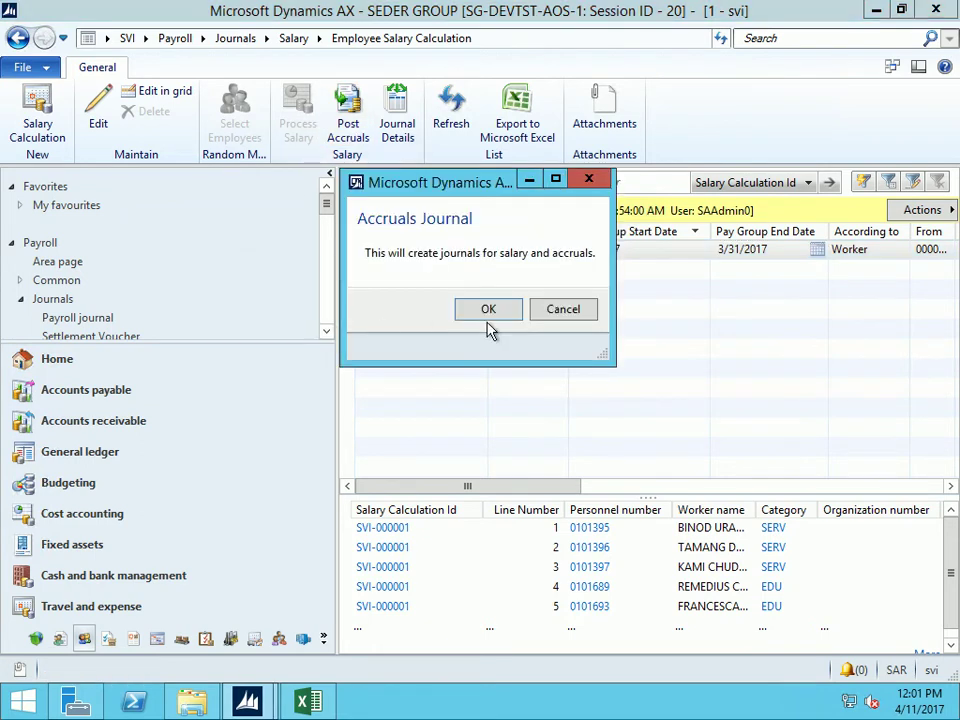
pyautogui.click(561, 311)
# Return to the Payroll area page, open the Payroll journal and select the salaries journal VBJ000001
pyautogui.click(176, 38)
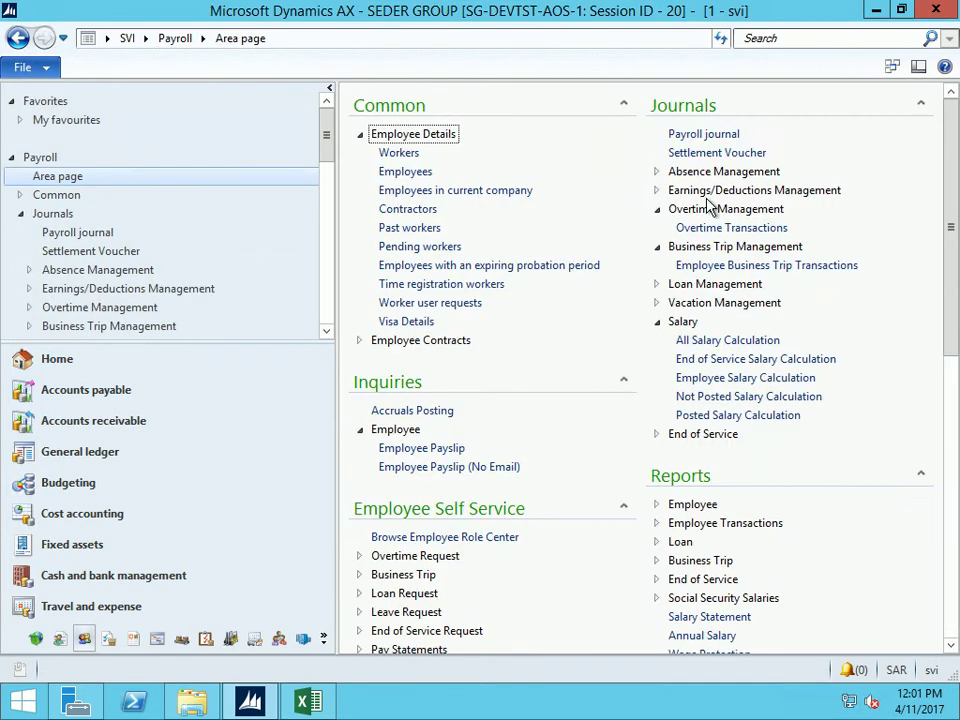
pyautogui.click(706, 134)
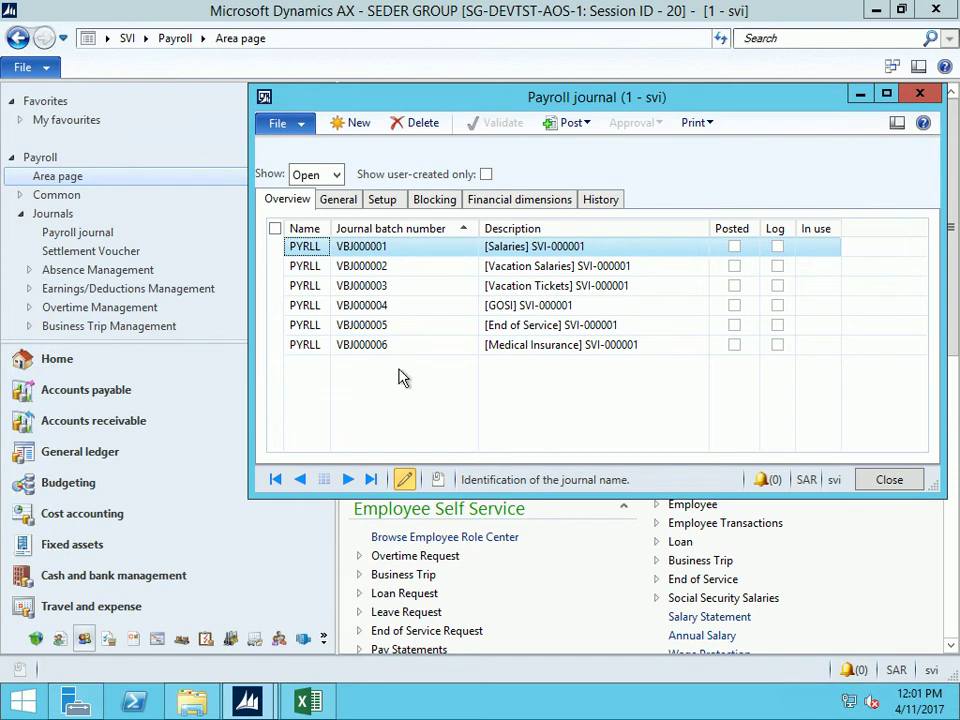
pyautogui.click(378, 250)
pyautogui.click(378, 253)
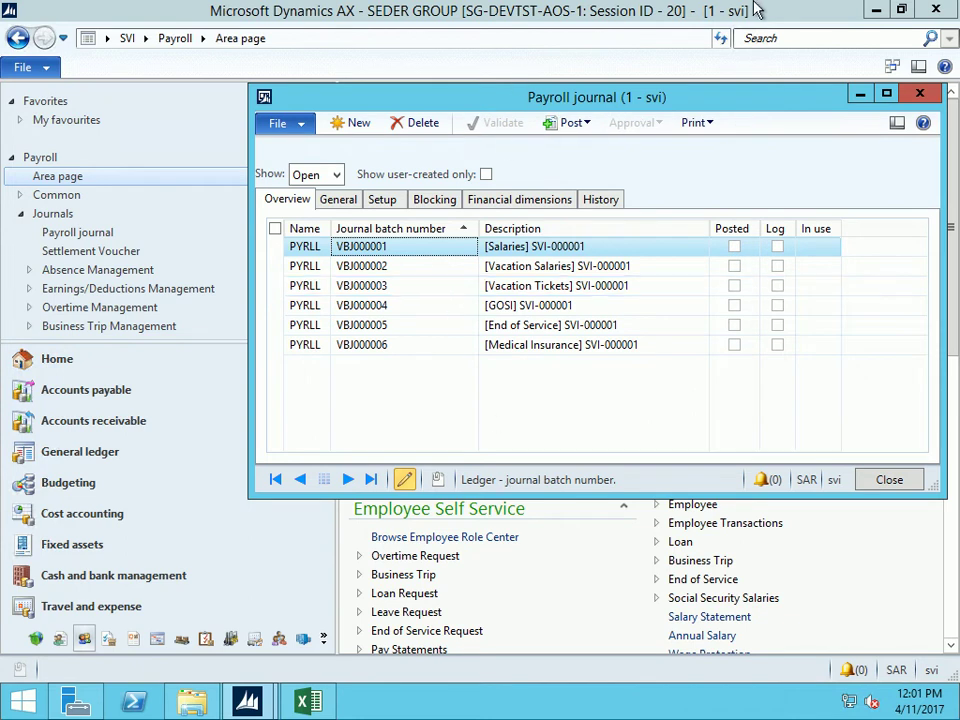
# Switch to Outlook and arrange the messages in the Connection Email folder by sender from A to Z
pyautogui.click(634, 10)
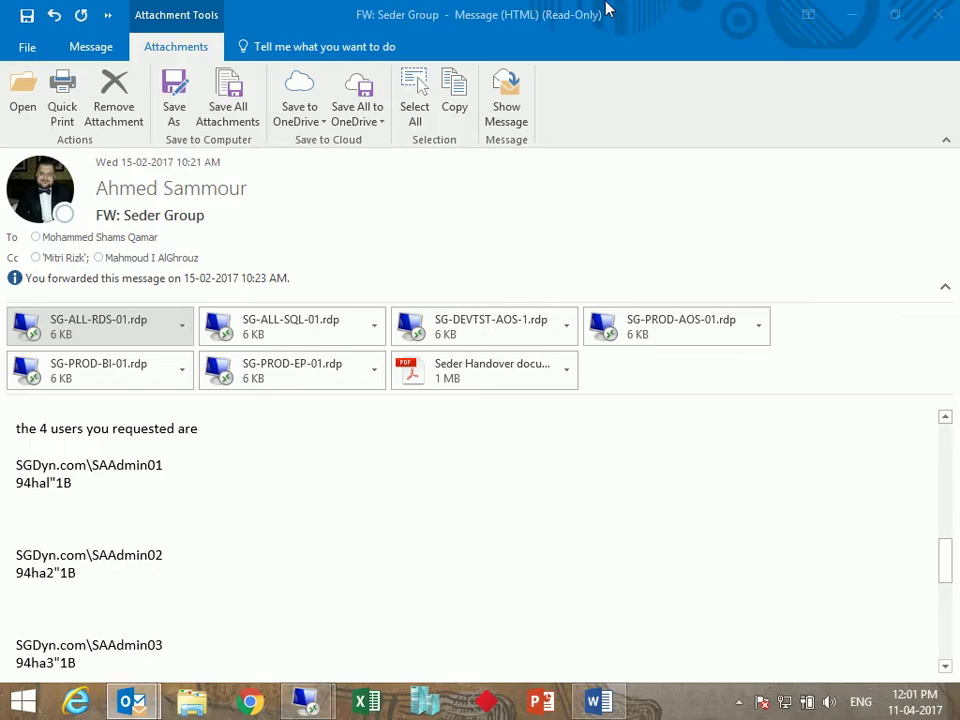
pyautogui.moveTo(132, 700)
pyautogui.click(98, 590)
pyautogui.click(137, 327)
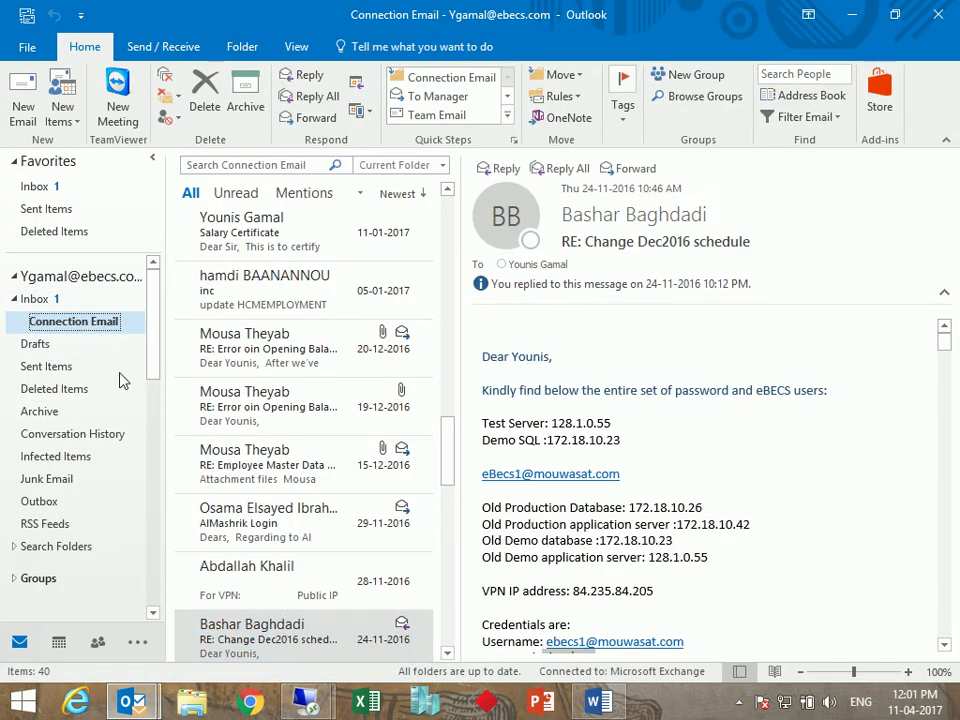
pyautogui.scroll(3, 315, 462)
pyautogui.scroll(4, 310, 458)
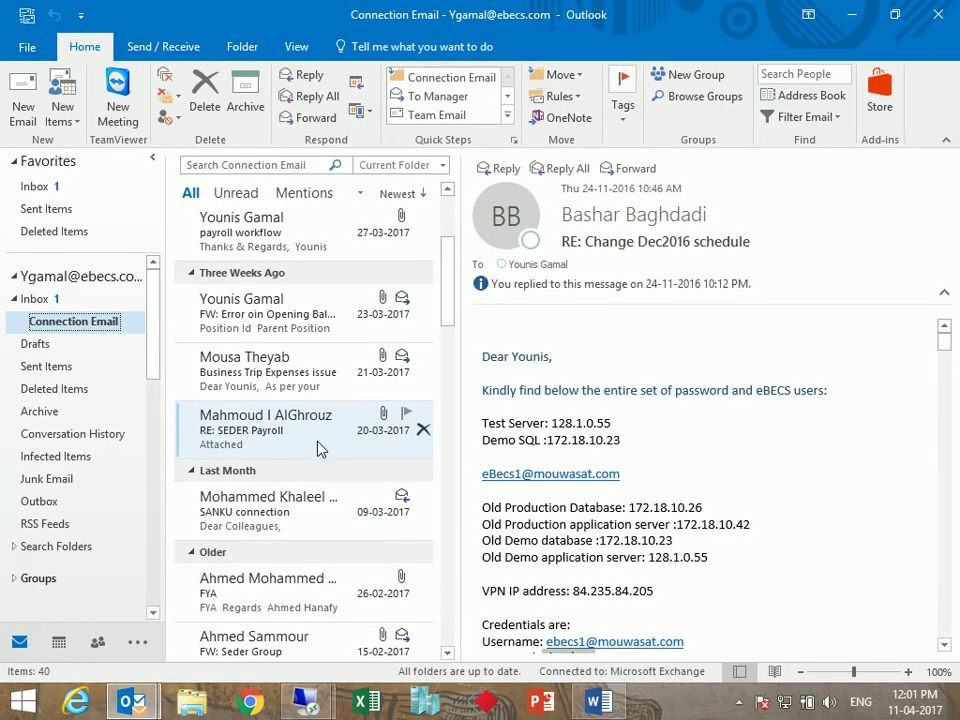
pyautogui.click(279, 372)
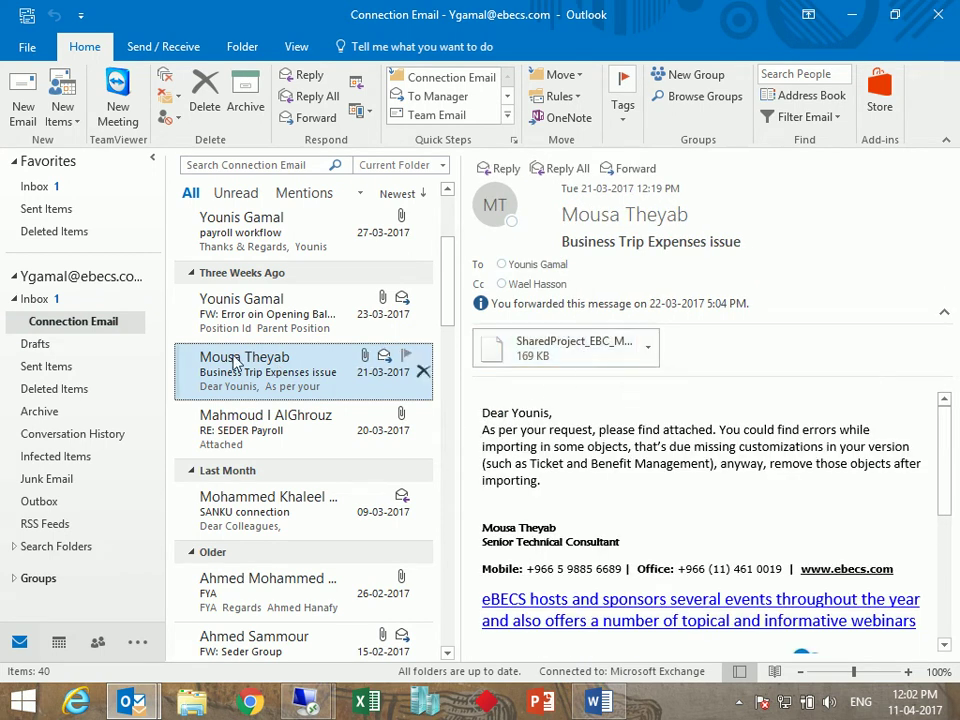
pyautogui.click(360, 193)
pyautogui.click(380, 228)
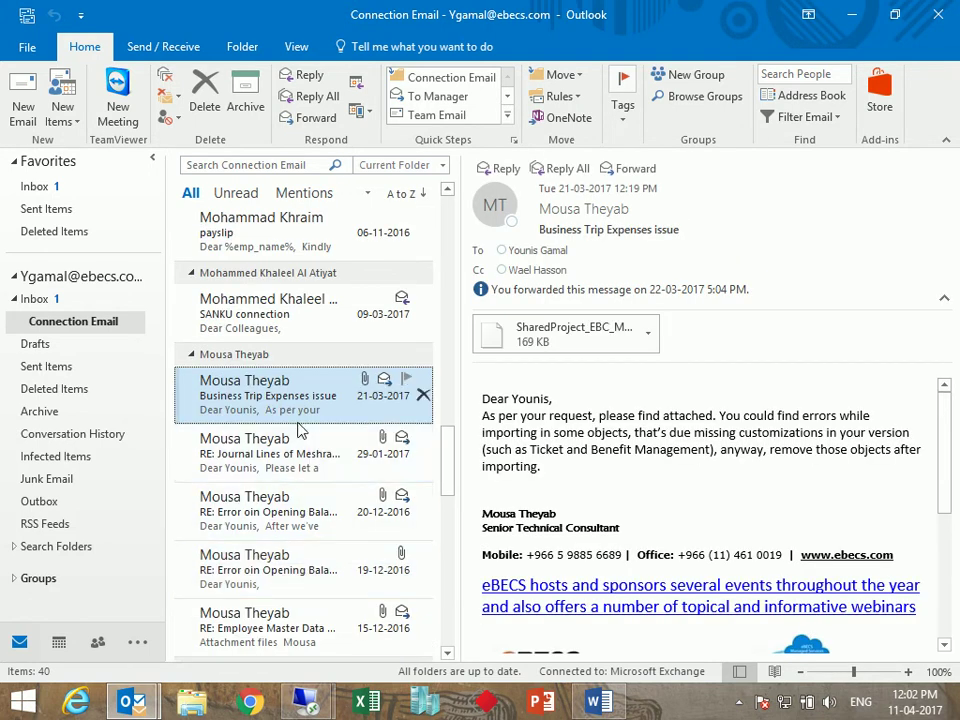
# Copy the ledger journal form attachment from the message RE: Journal Lines of Meshraf Payroll
pyautogui.click(280, 455)
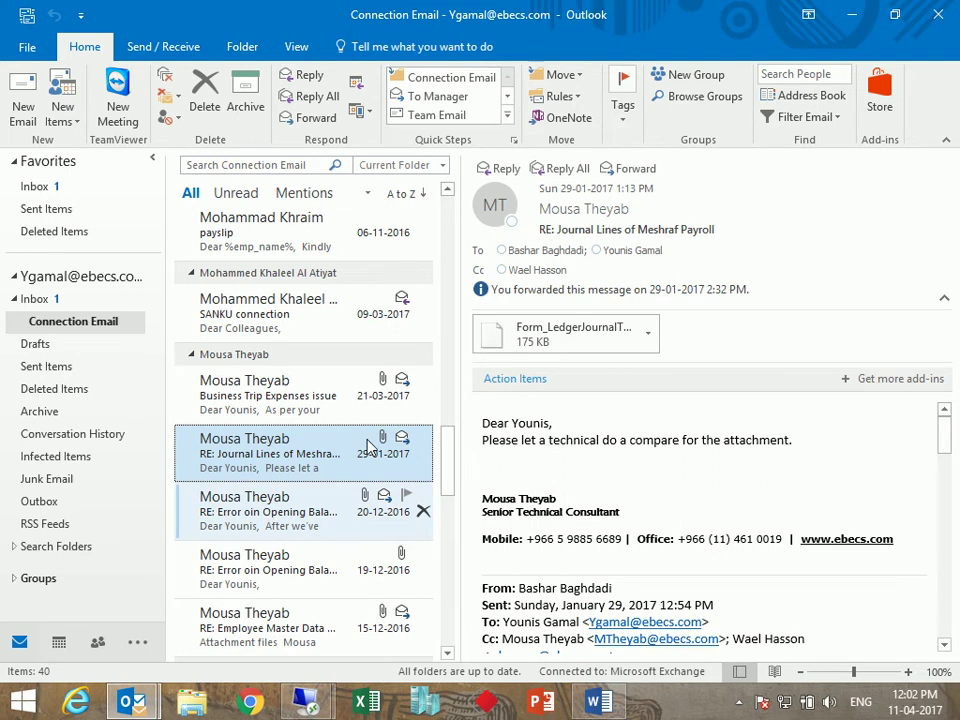
pyautogui.rightClick(580, 338)
pyautogui.click(537, 535)
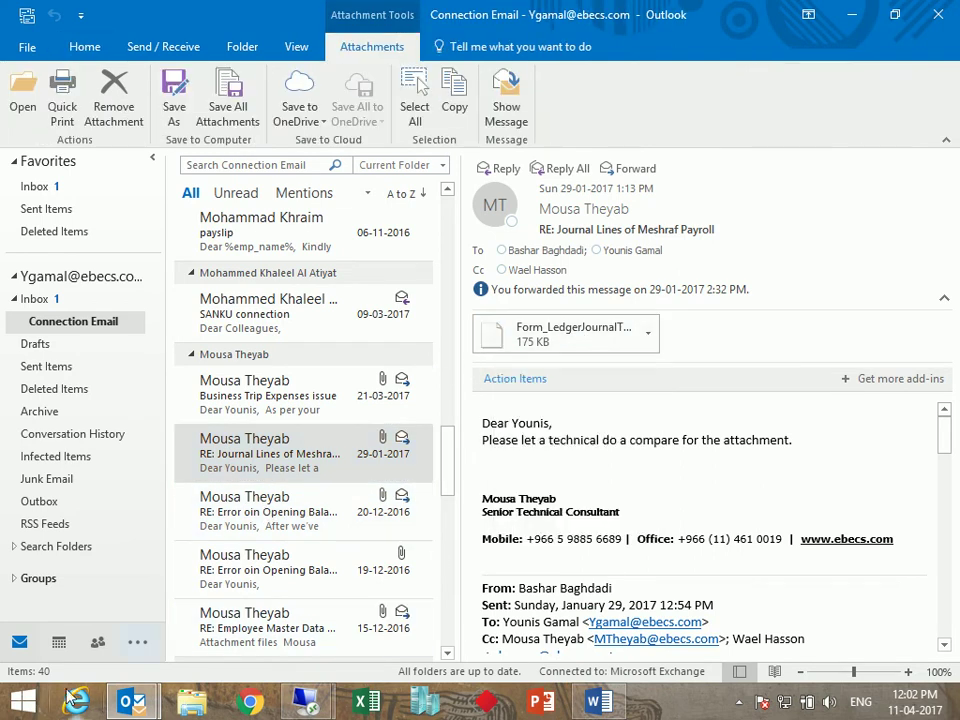
pyautogui.moveTo(306, 703)
pyautogui.click(433, 576)
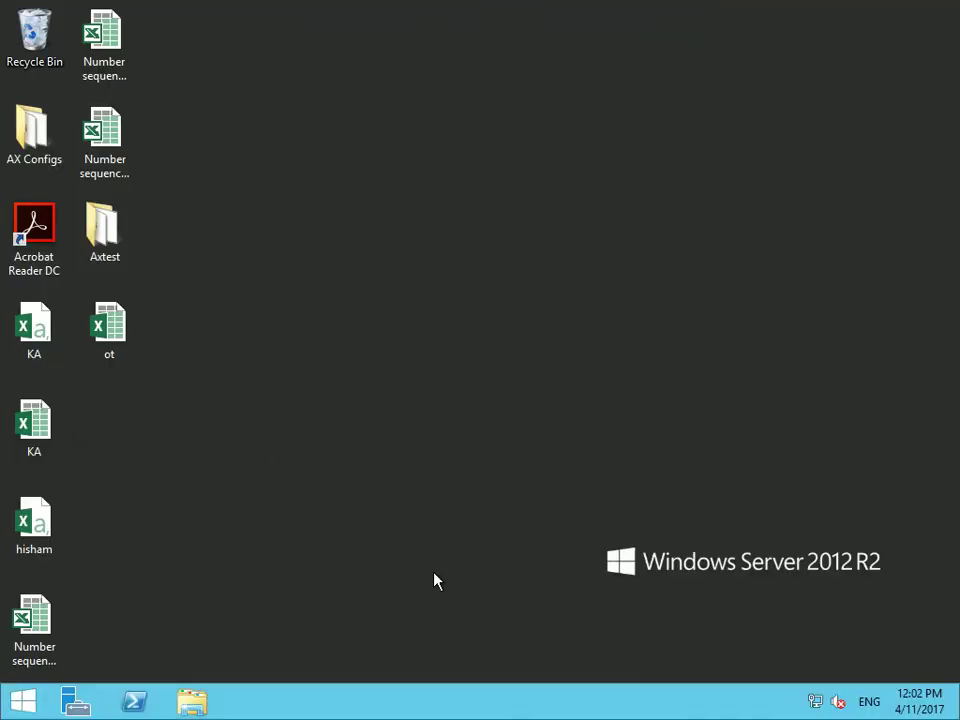
pyautogui.click(611, 6)
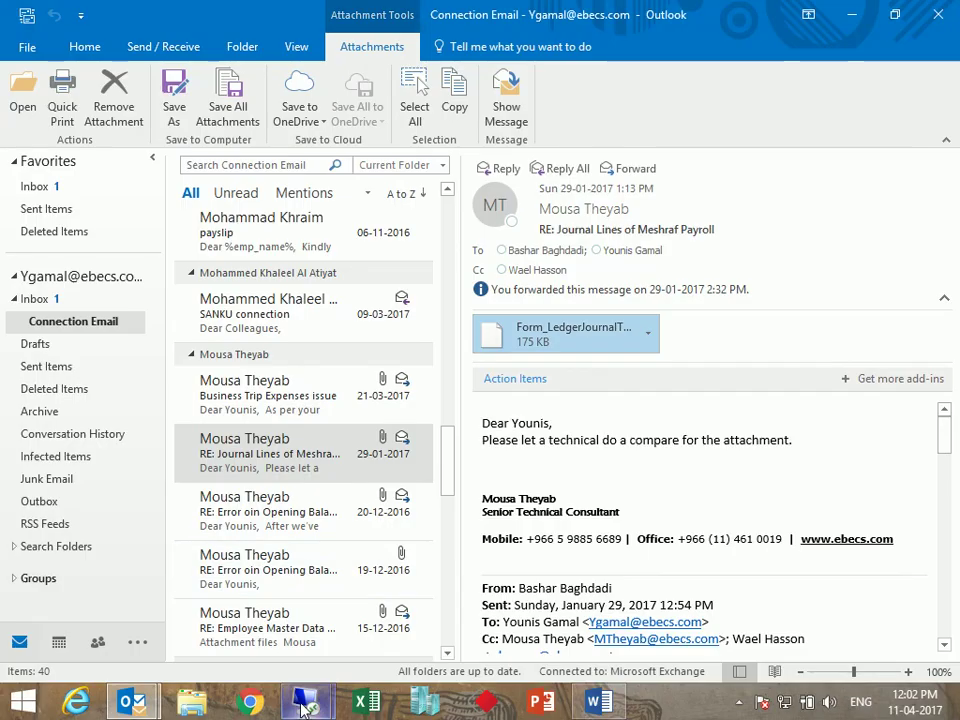
# Return to the sg-devtst-aos-1 remote session and open a Dynamics AX development workspace showing the AOT
pyautogui.moveTo(305, 700)
pyautogui.click(160, 620)
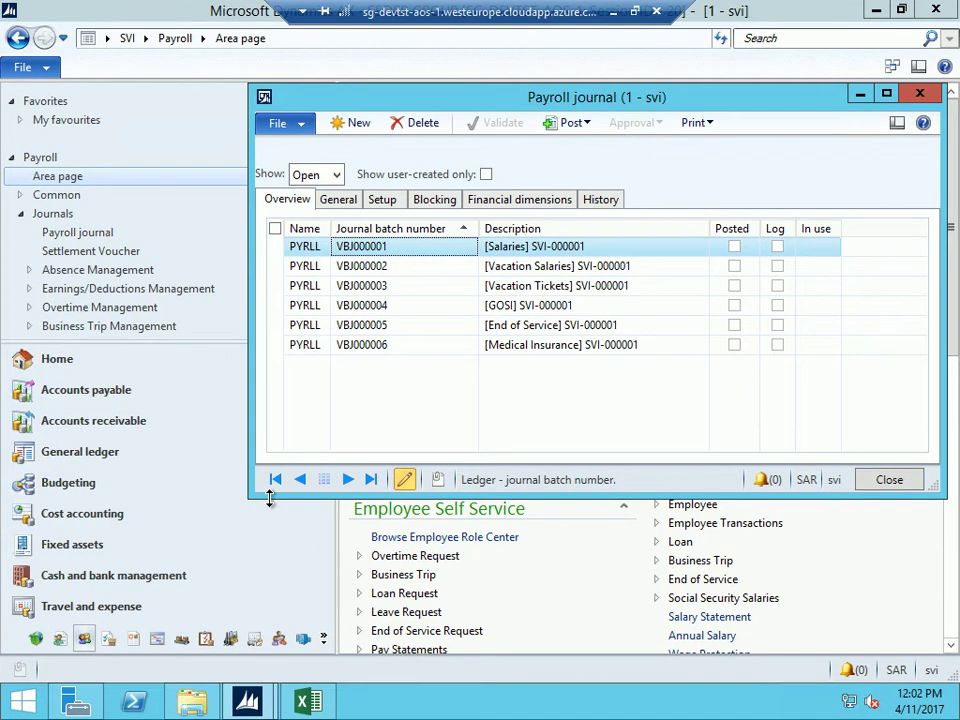
pyautogui.hotkey('ctrl', 'shift', 'w')
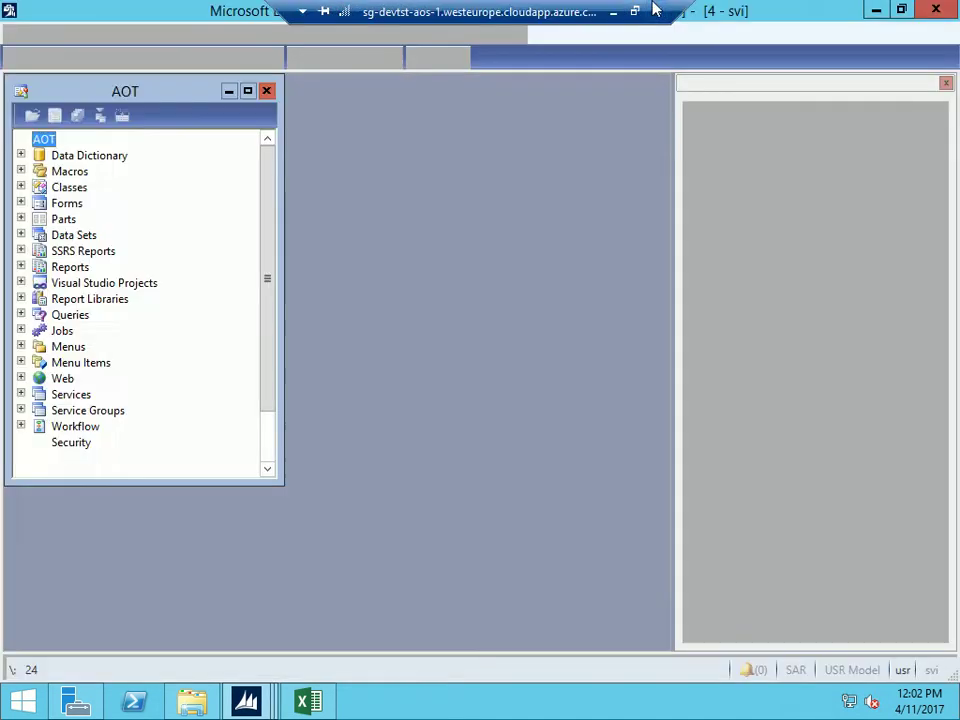
pyautogui.click(615, 13)
pyautogui.click(762, 703)
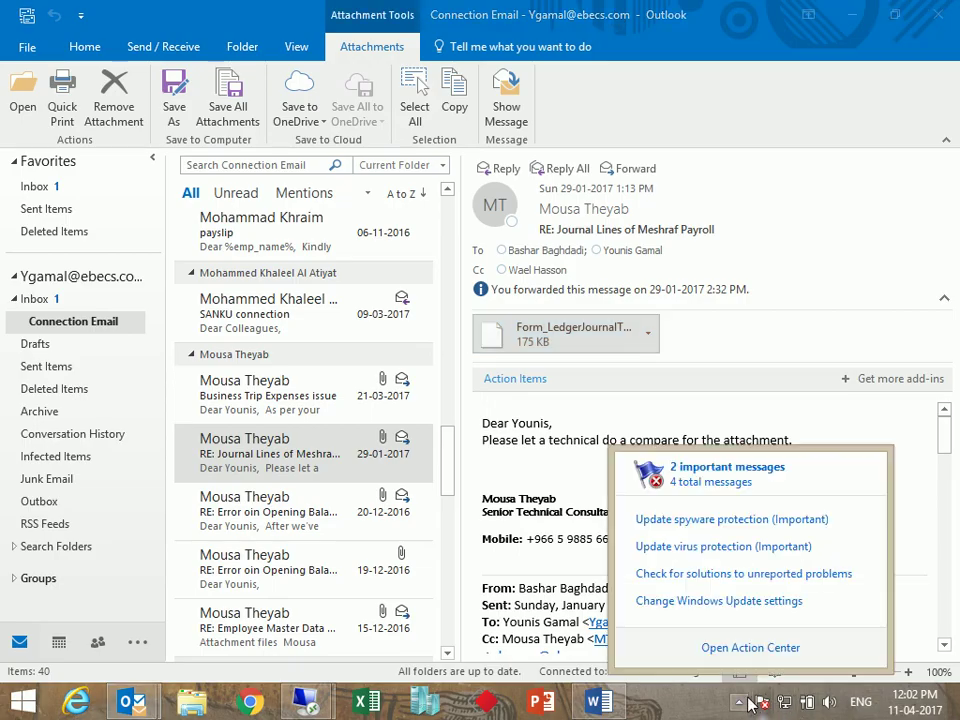
pyautogui.click(740, 703)
pyautogui.click(767, 605)
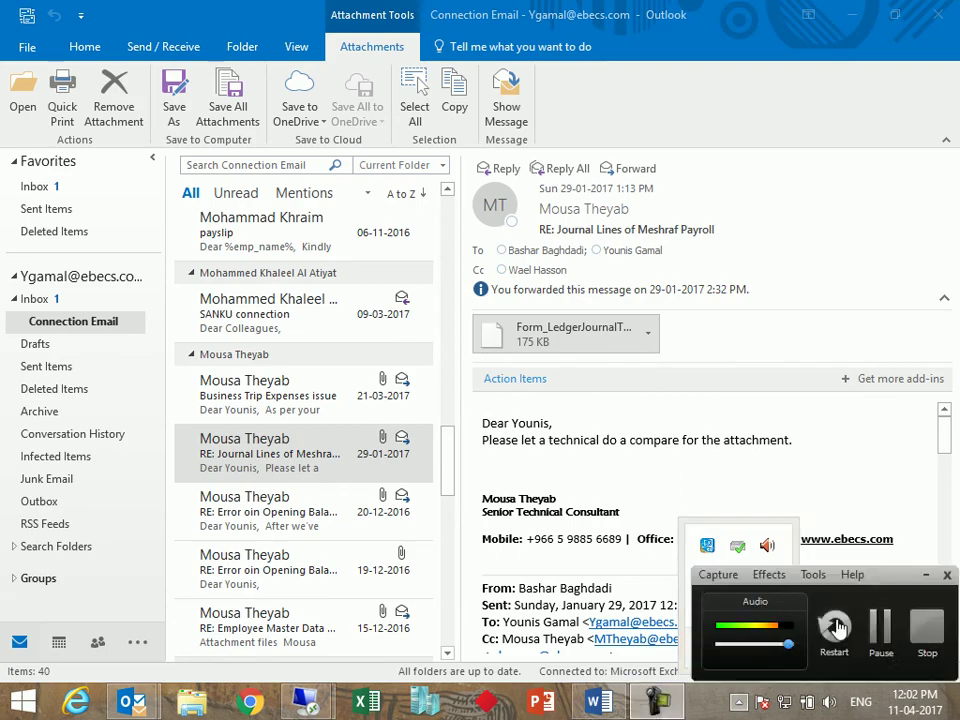
pyautogui.click(891, 650)
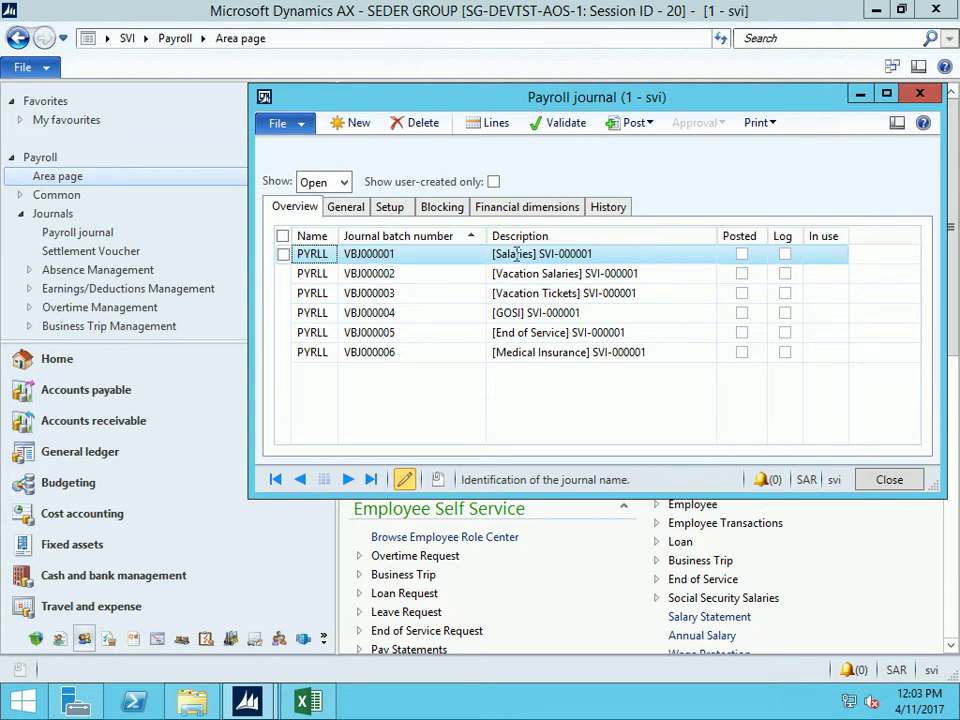
# Display the lines of salaries journal VBJ000001 in a maximized window and widen the Credit, Debit and Description columns
pyautogui.click(489, 124)
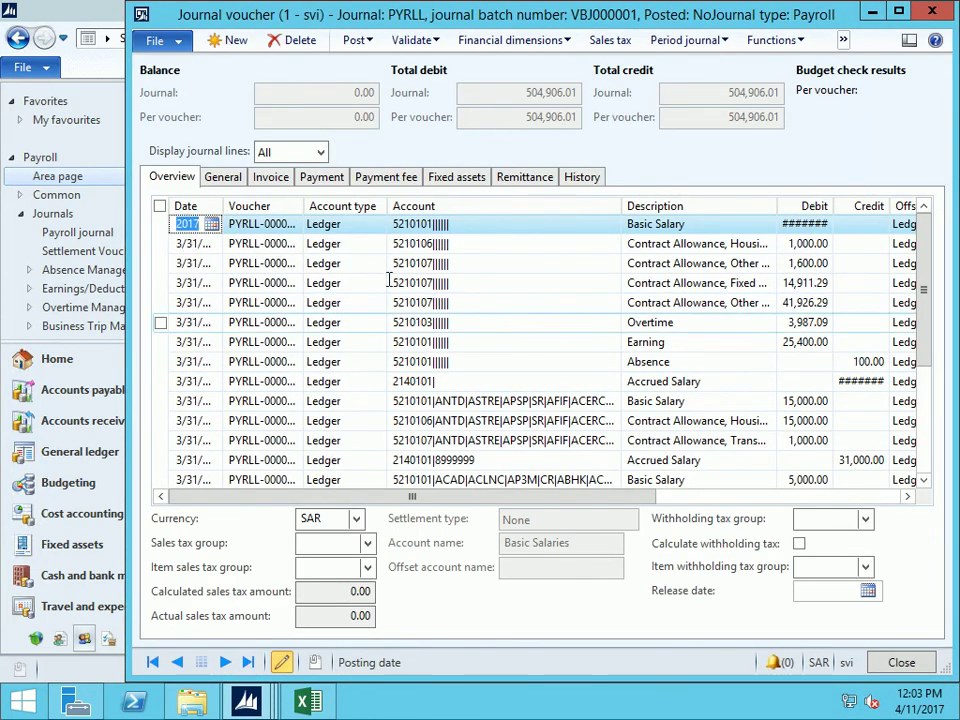
pyautogui.click(898, 11)
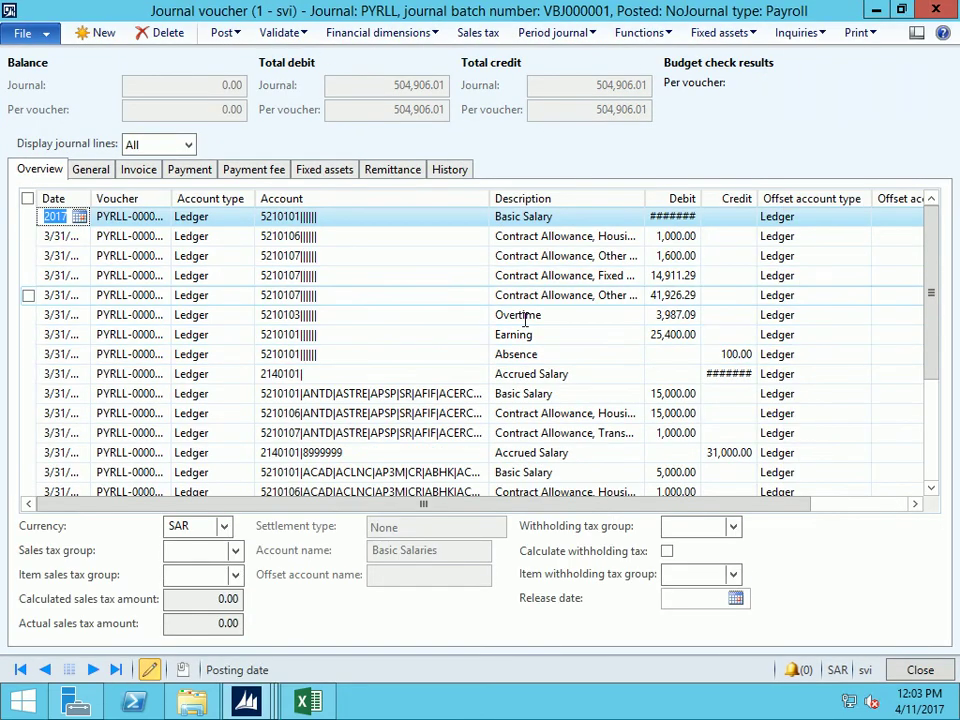
pyautogui.moveTo(760, 198); pyautogui.dragTo(822, 192)
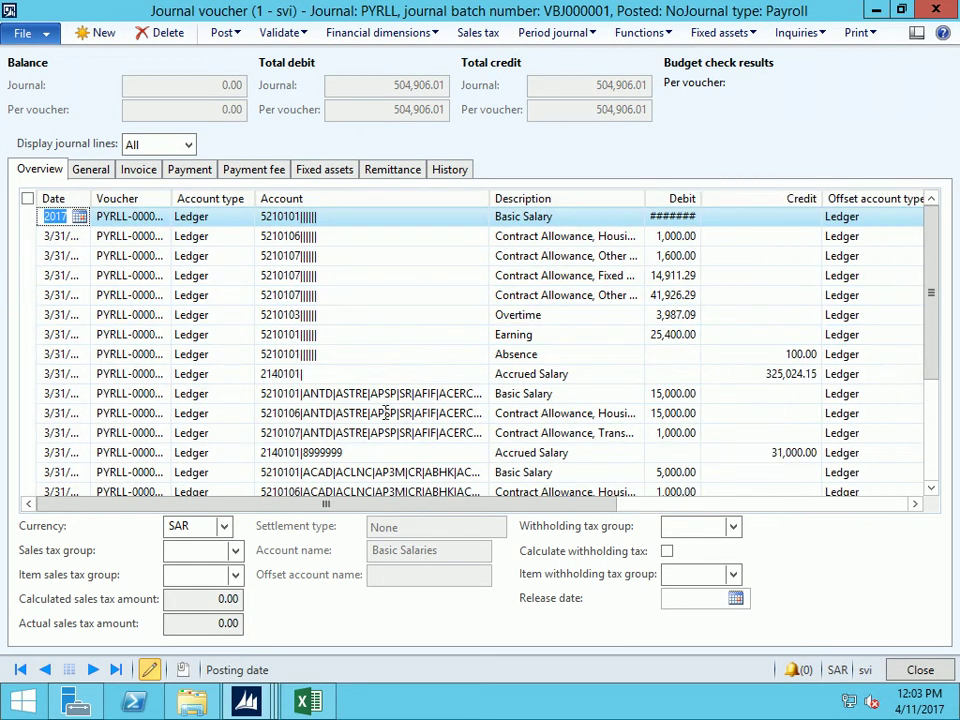
pyautogui.click(276, 374)
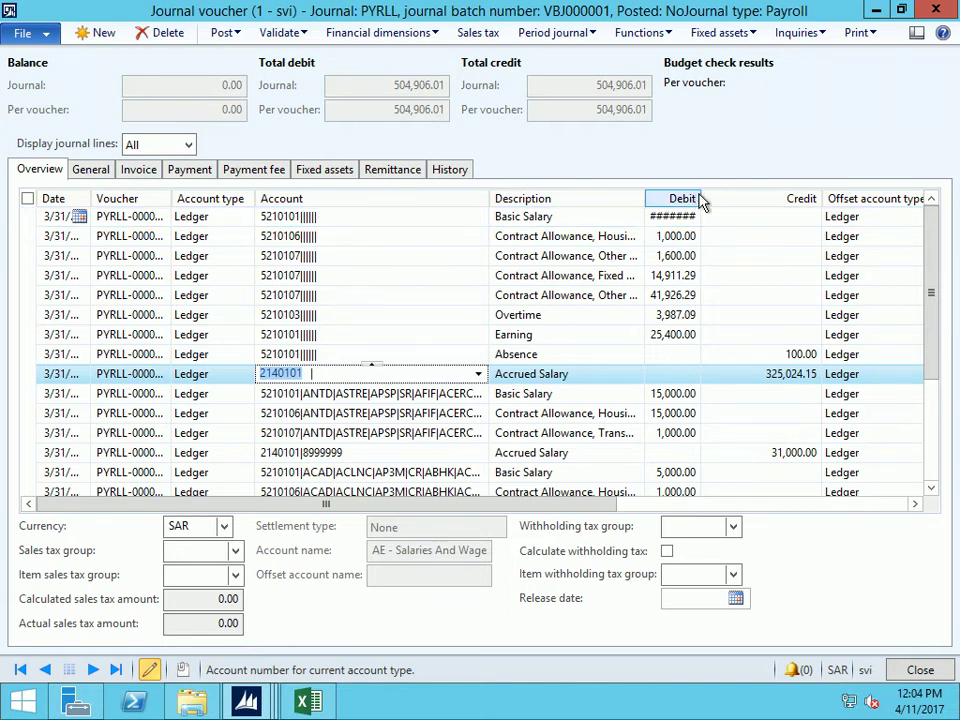
pyautogui.moveTo(705, 190); pyautogui.dragTo(739, 186)
pyautogui.moveTo(645, 197); pyautogui.dragTo(724, 188)
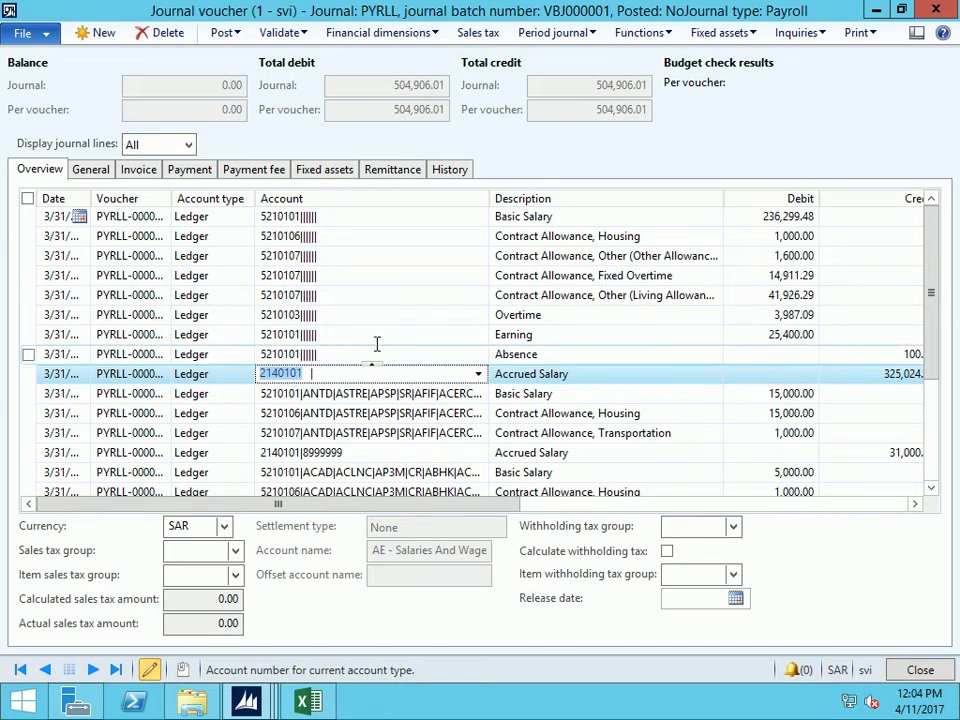
# Examine the account of the first employee-specific Accrued Salary line, then close the salaries journal lines
pyautogui.scroll(-3, 453, 365)
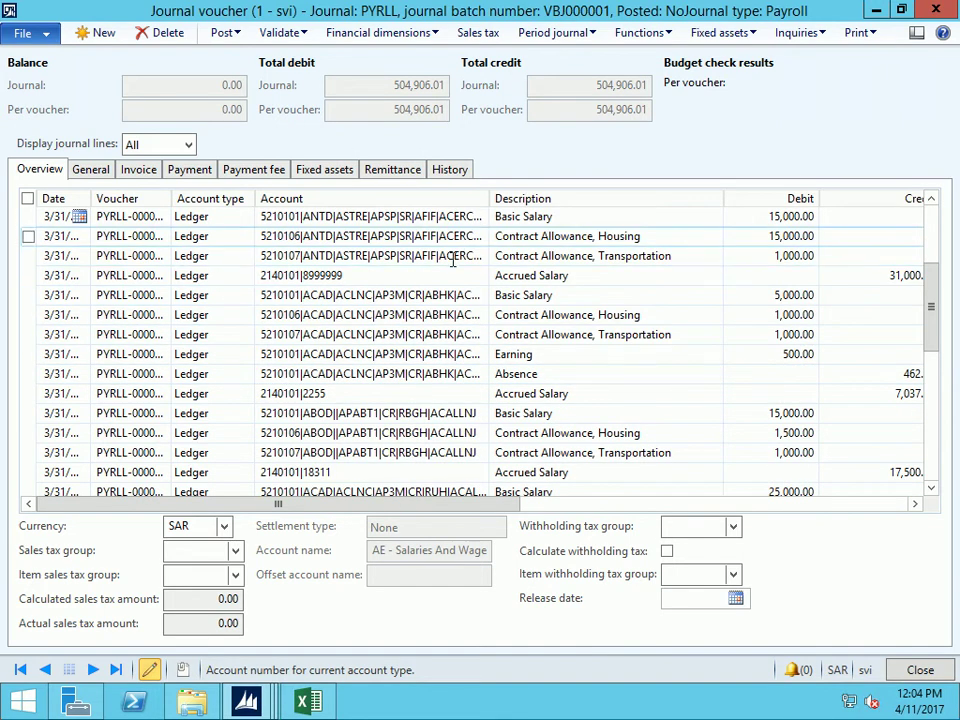
pyautogui.click(394, 276)
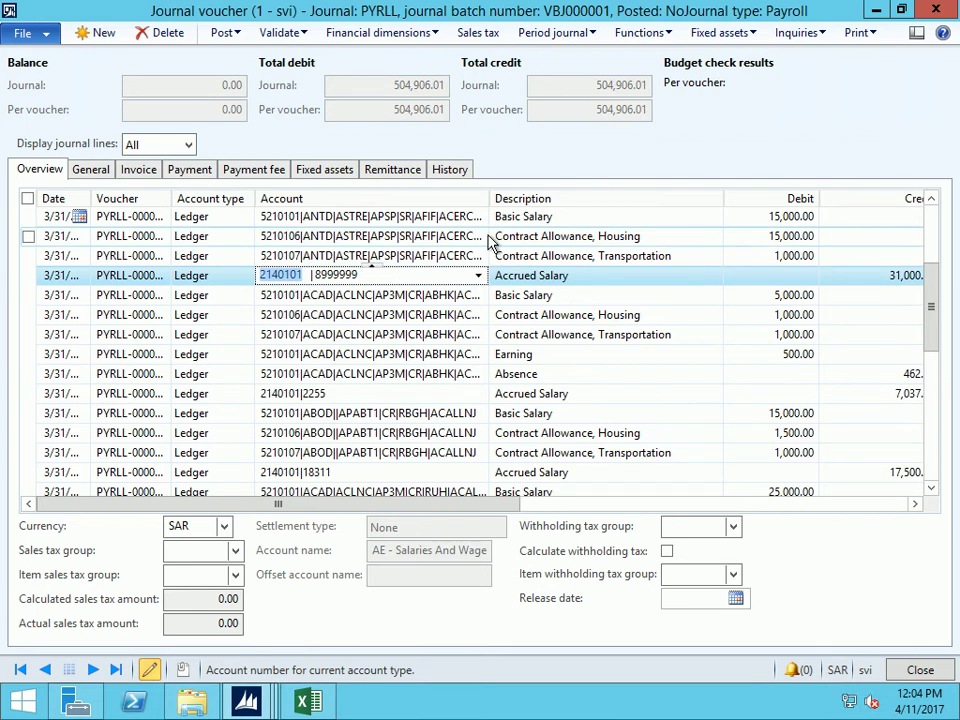
pyautogui.moveTo(491, 243)
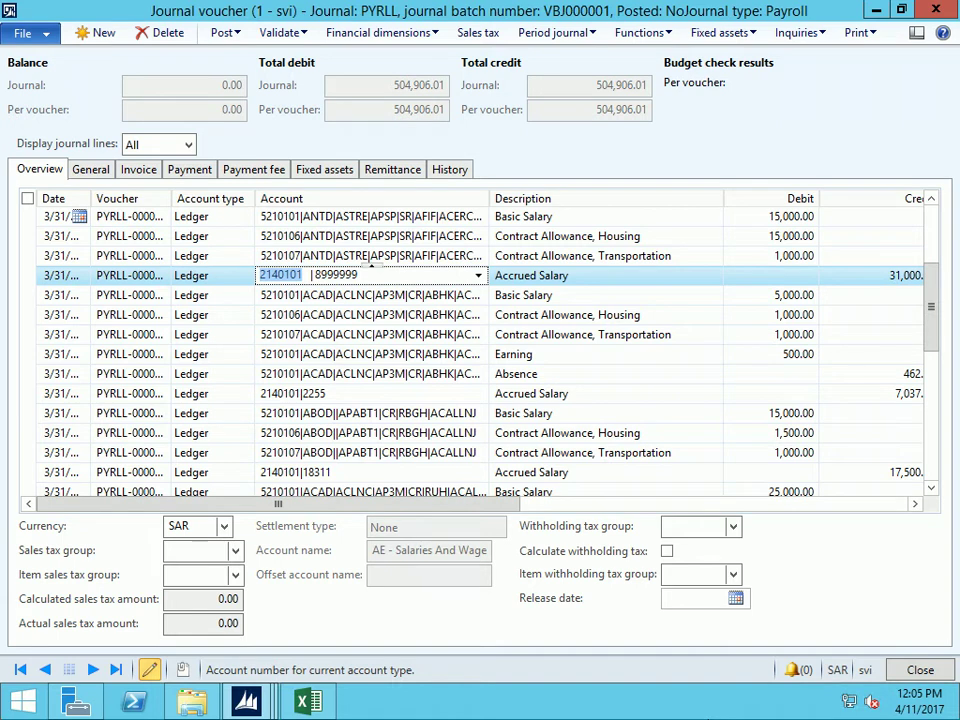
pyautogui.press('Escape')
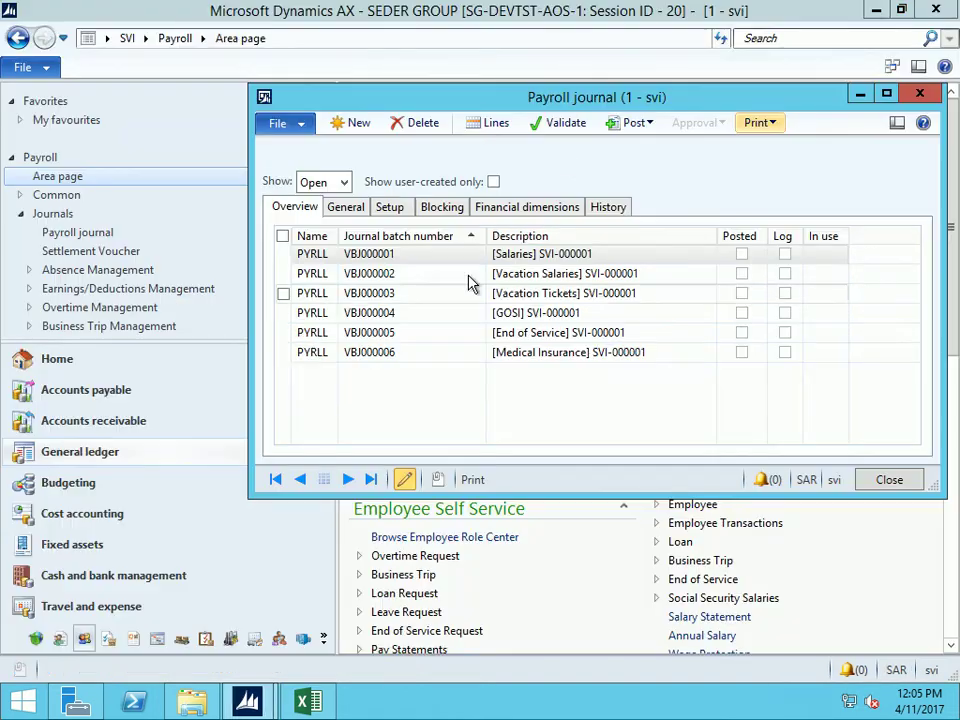
# Review the lines of vacation salaries journal VBJ000002 and close them
pyautogui.click(532, 277)
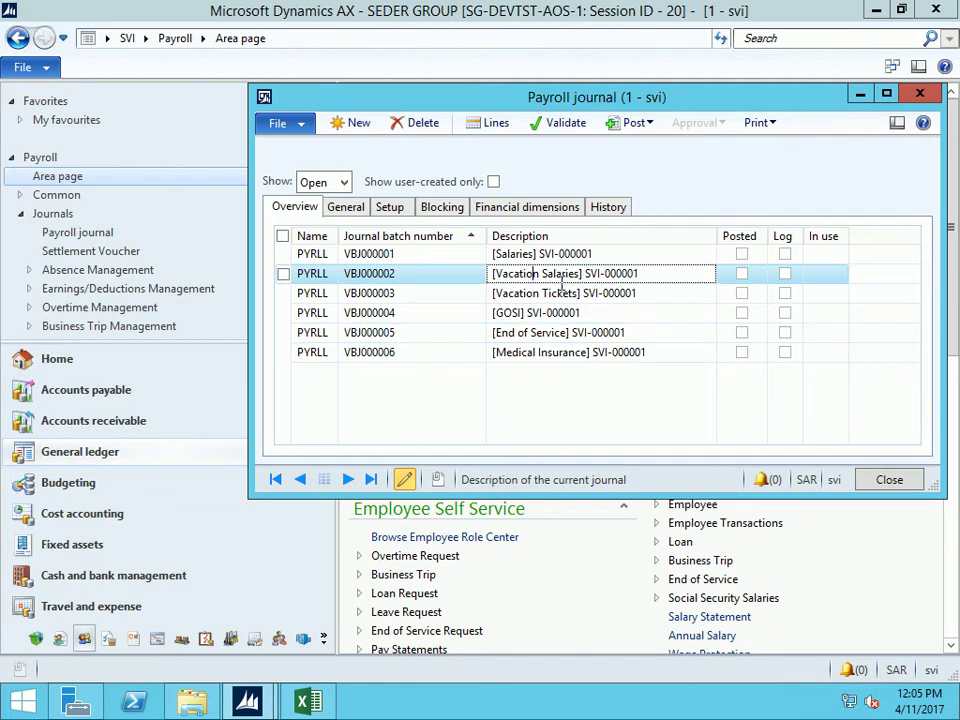
pyautogui.click(492, 122)
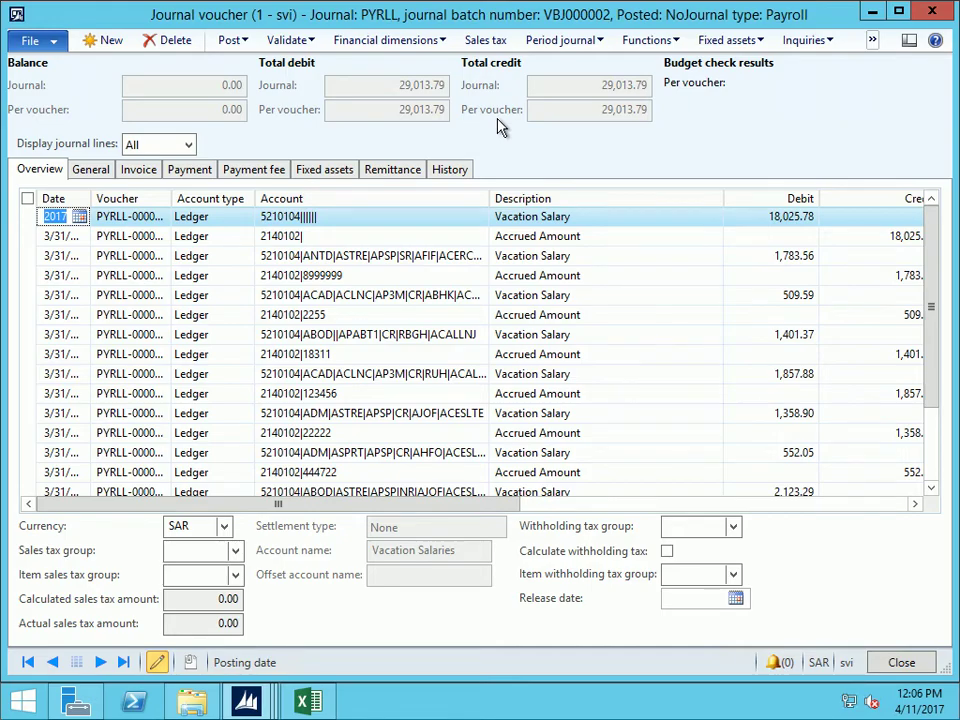
pyautogui.press('Escape')
# Go through the Vacation Tickets, GOSI, End of Service and Medical Insurance journals in the list, then close the Payroll journal
pyautogui.click(543, 296)
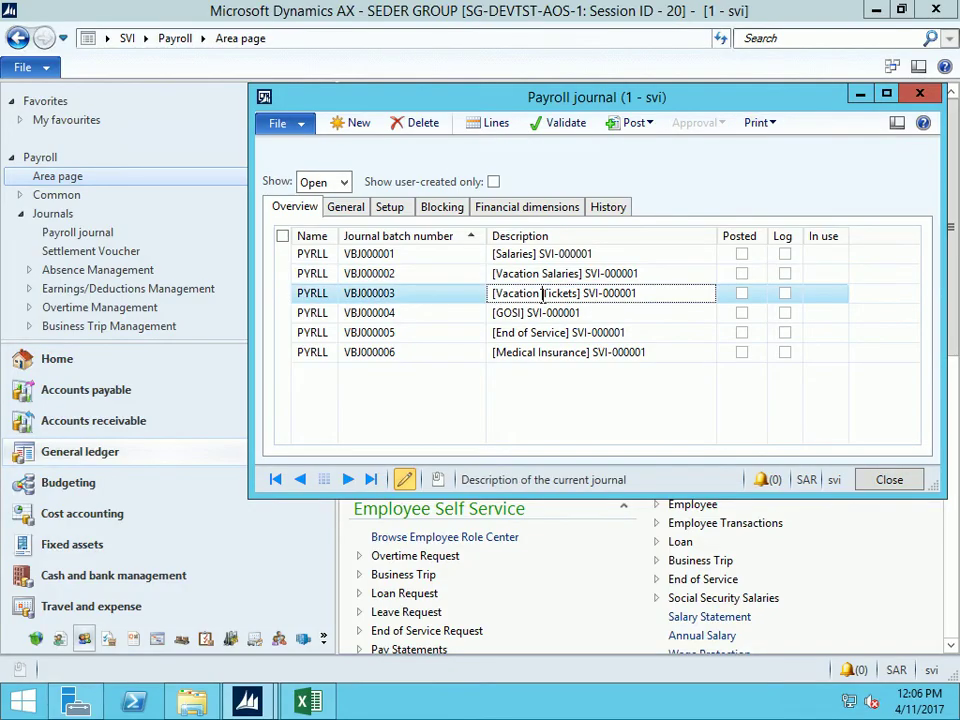
pyautogui.click(521, 313)
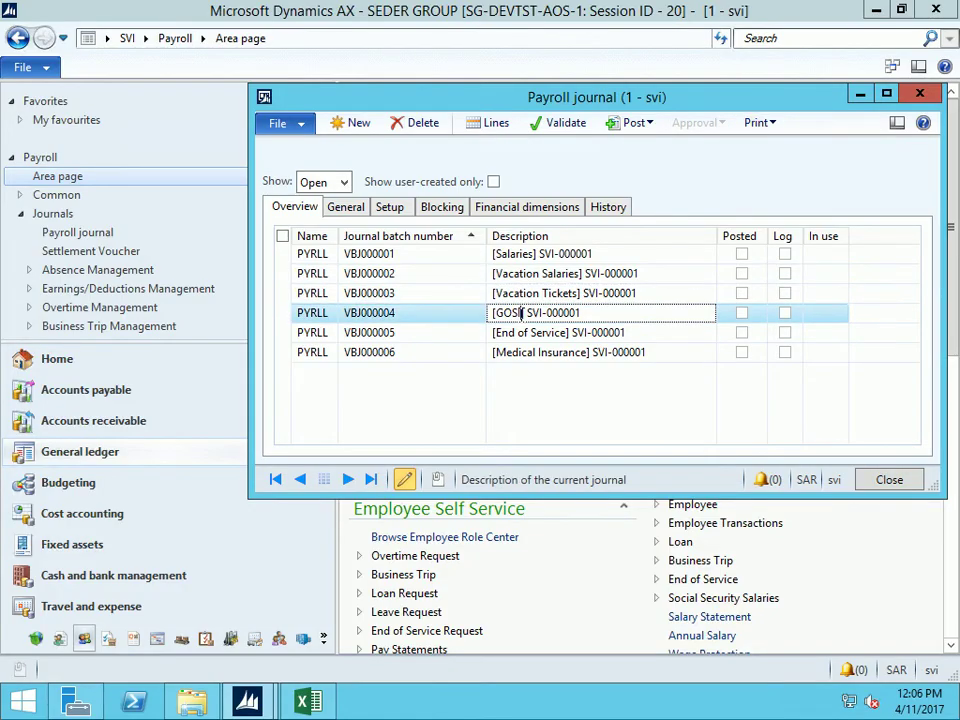
pyautogui.click(530, 332)
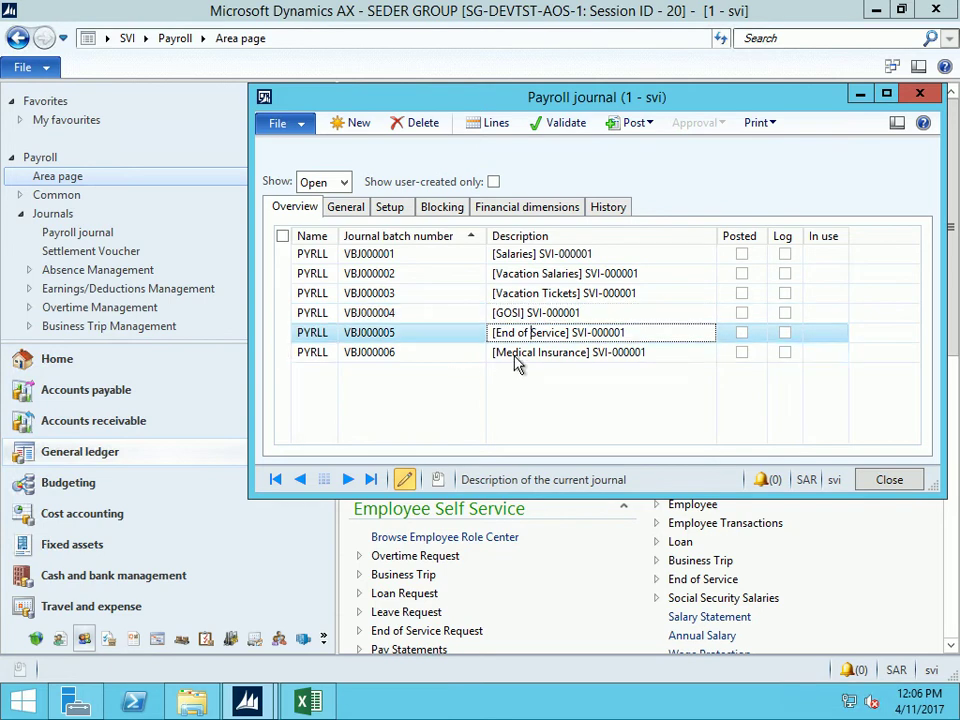
pyautogui.click(516, 352)
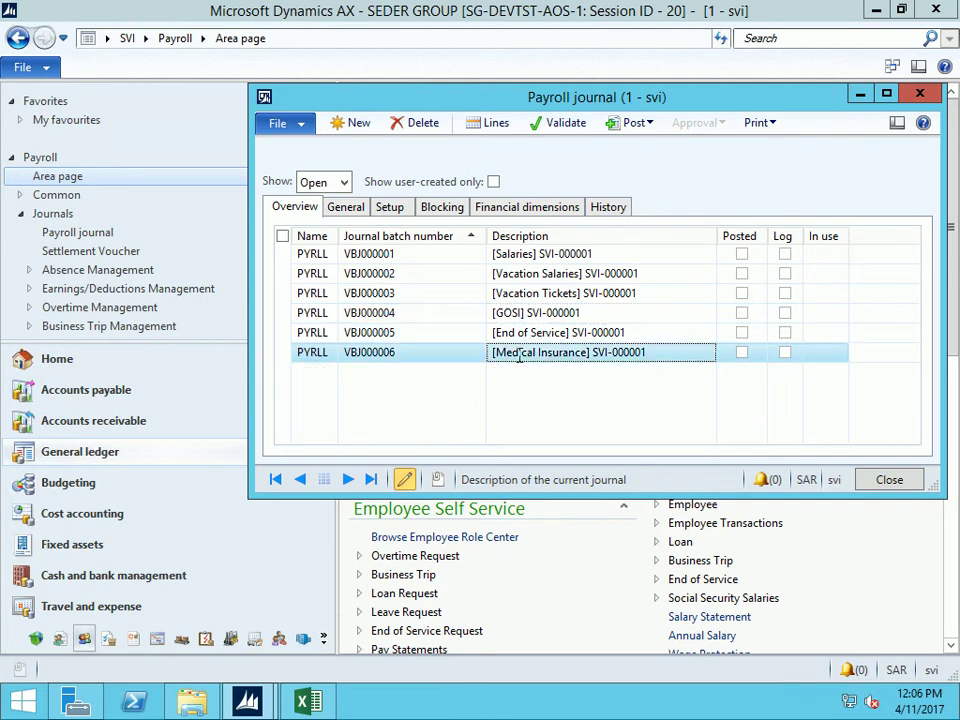
pyautogui.click(557, 293)
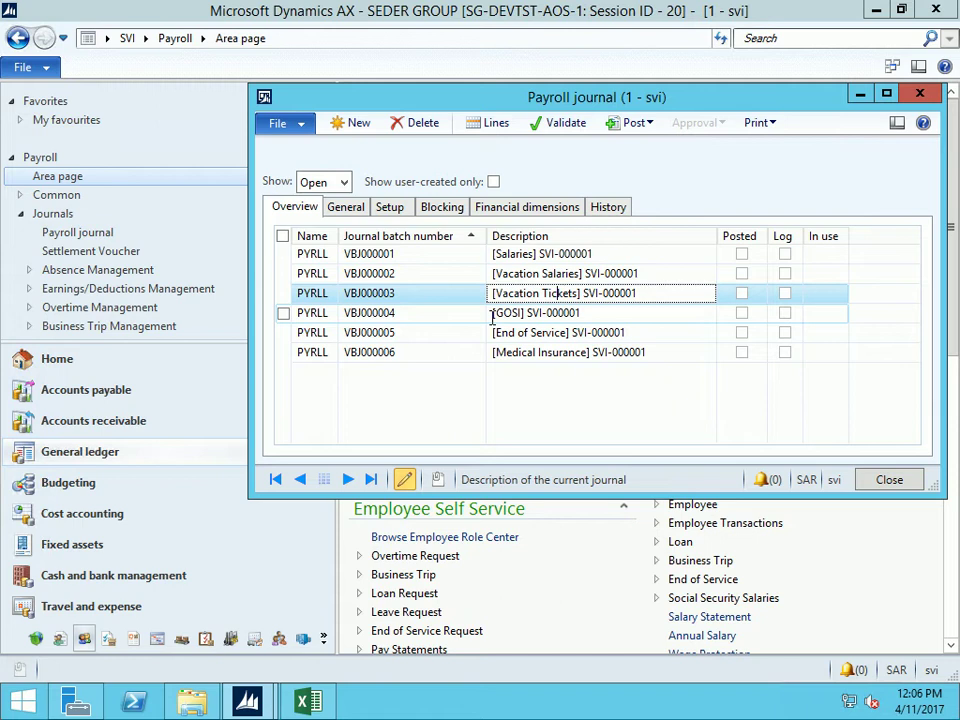
pyautogui.click(491, 314)
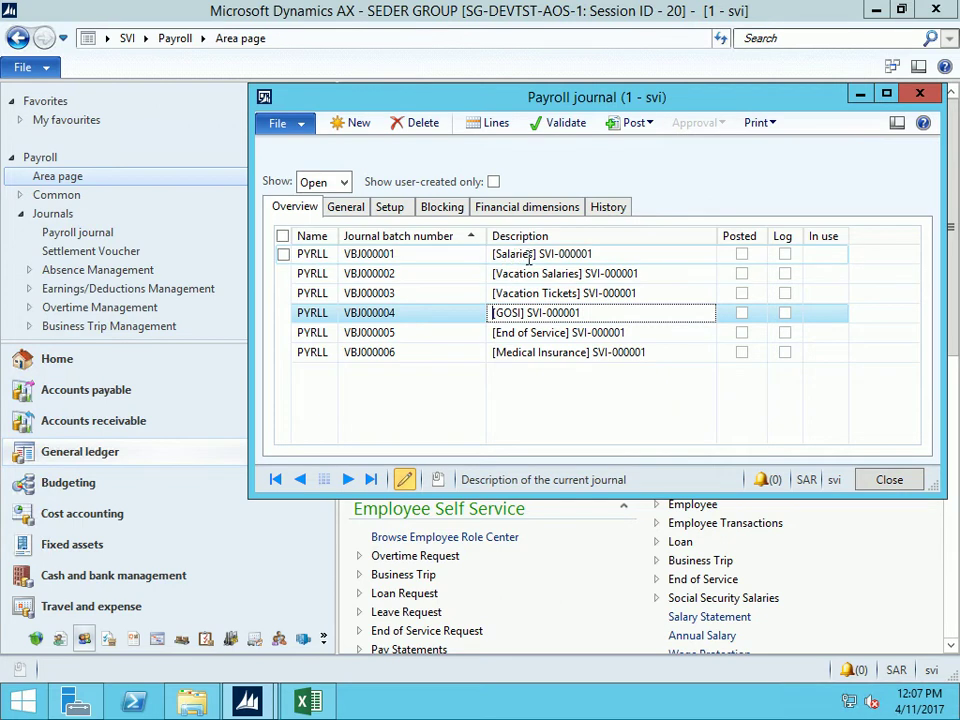
pyautogui.click(538, 334)
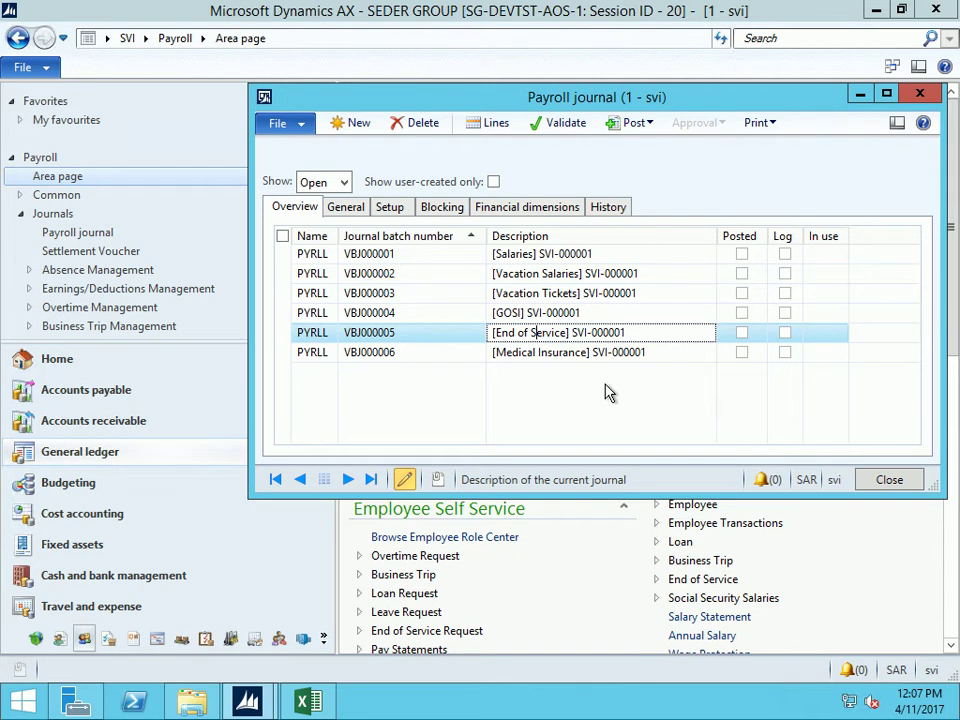
pyautogui.click(920, 93)
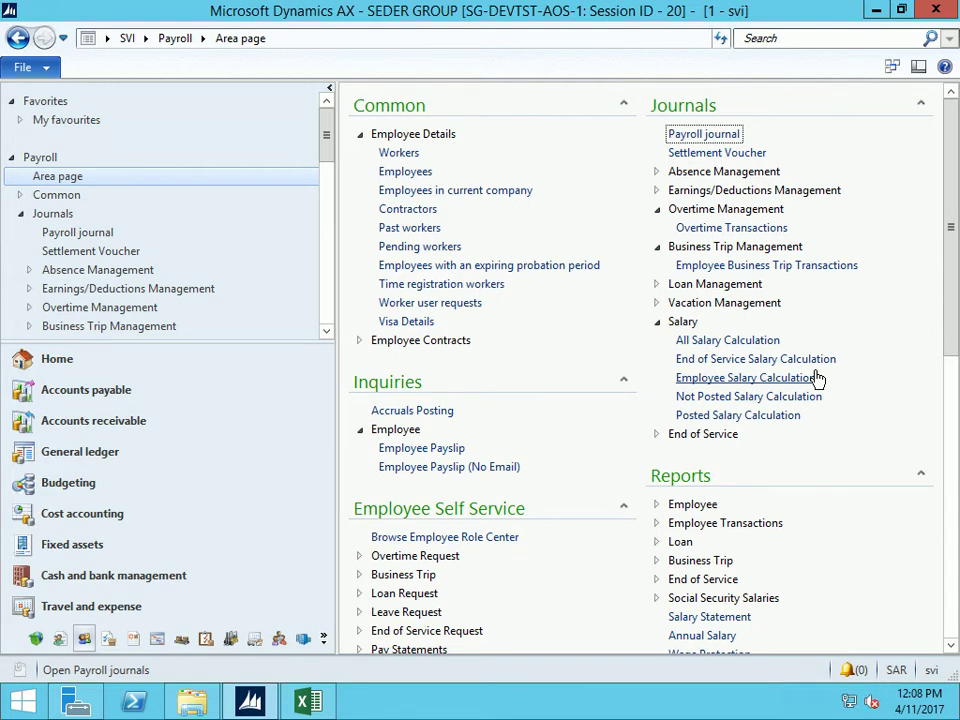
# Reopen the salaries journal VBJ000001 lines, inspect the financial dimensions of the 15,000.00 Basic Salary line, and close the journal forms
pyautogui.click(675, 134)
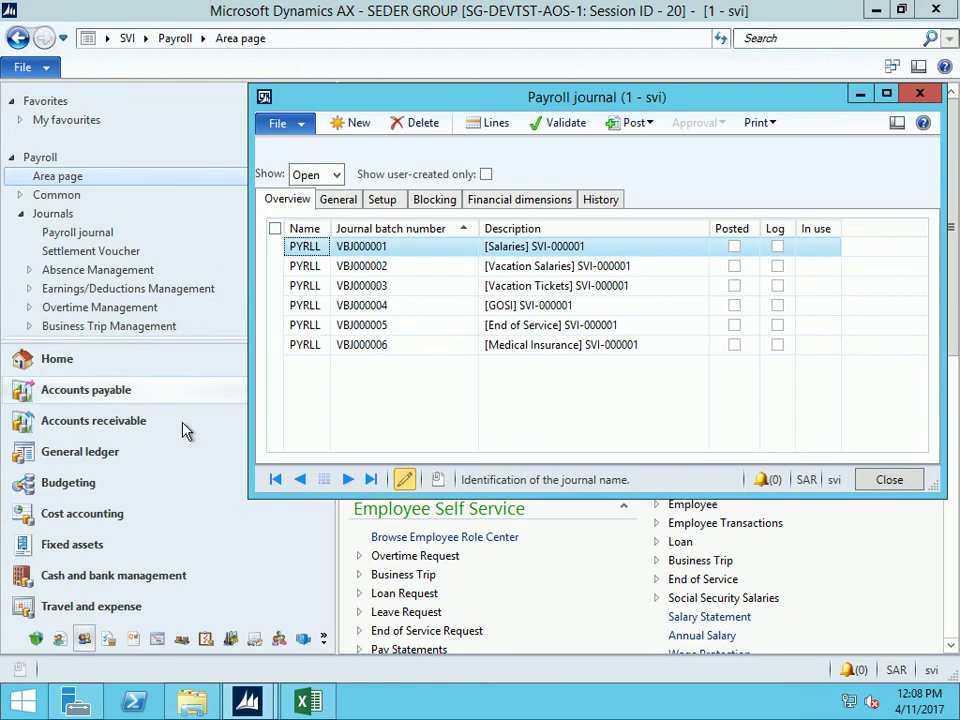
pyautogui.click(498, 123)
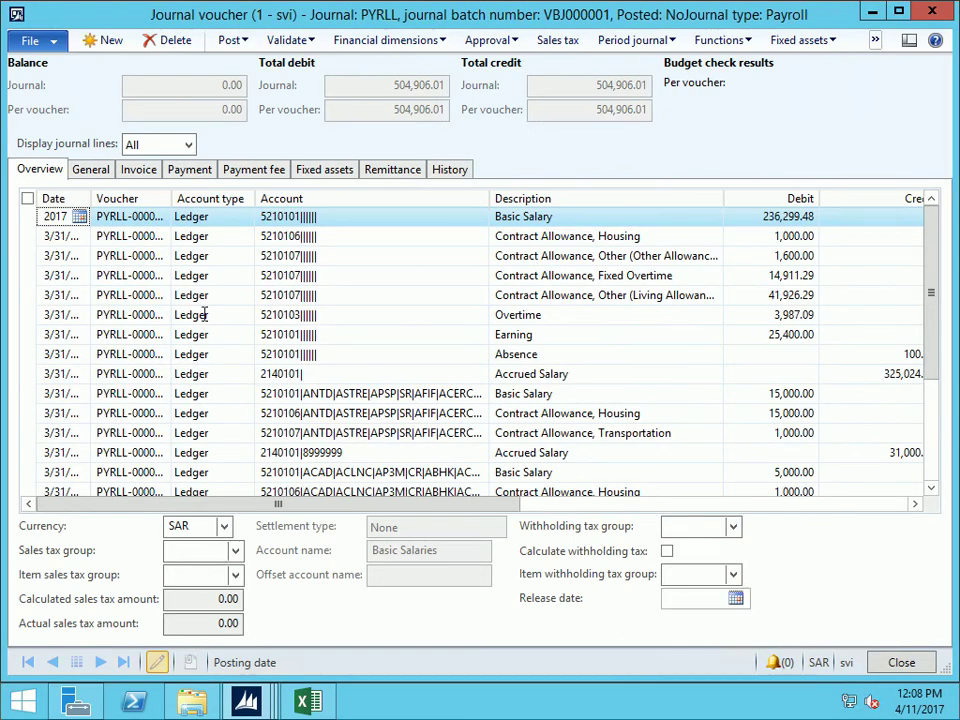
pyautogui.click(365, 395)
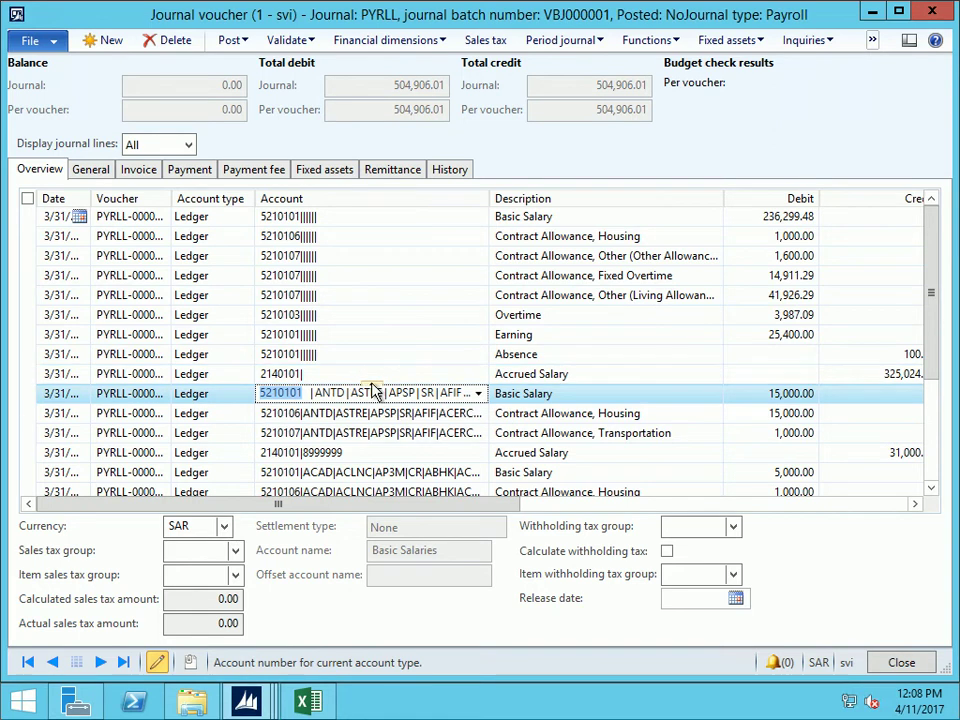
pyautogui.moveTo(375, 390)
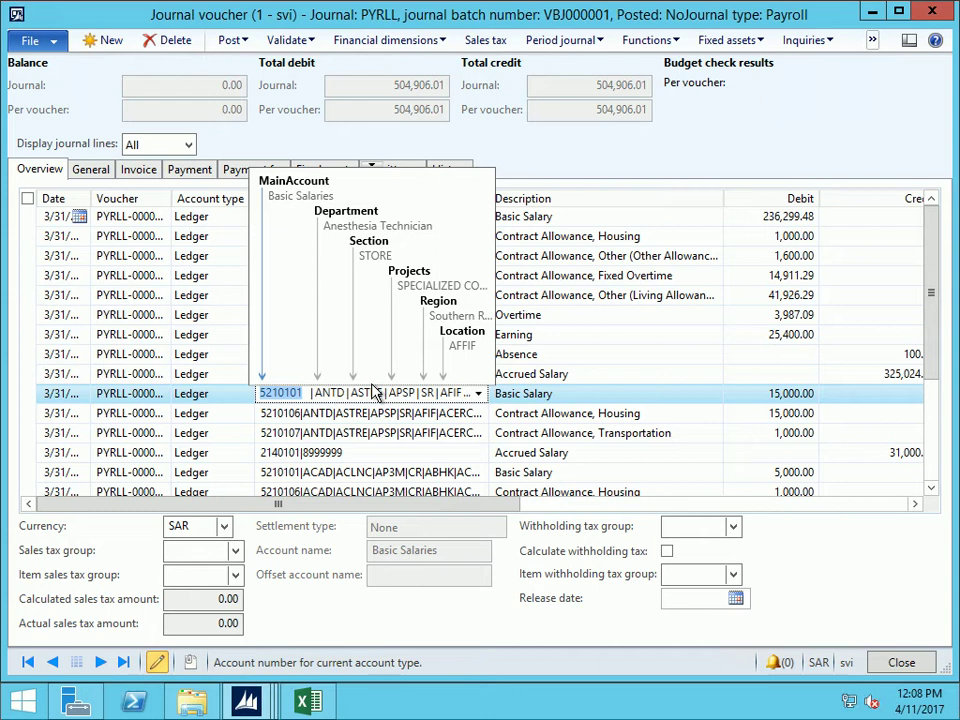
pyautogui.press('Escape')
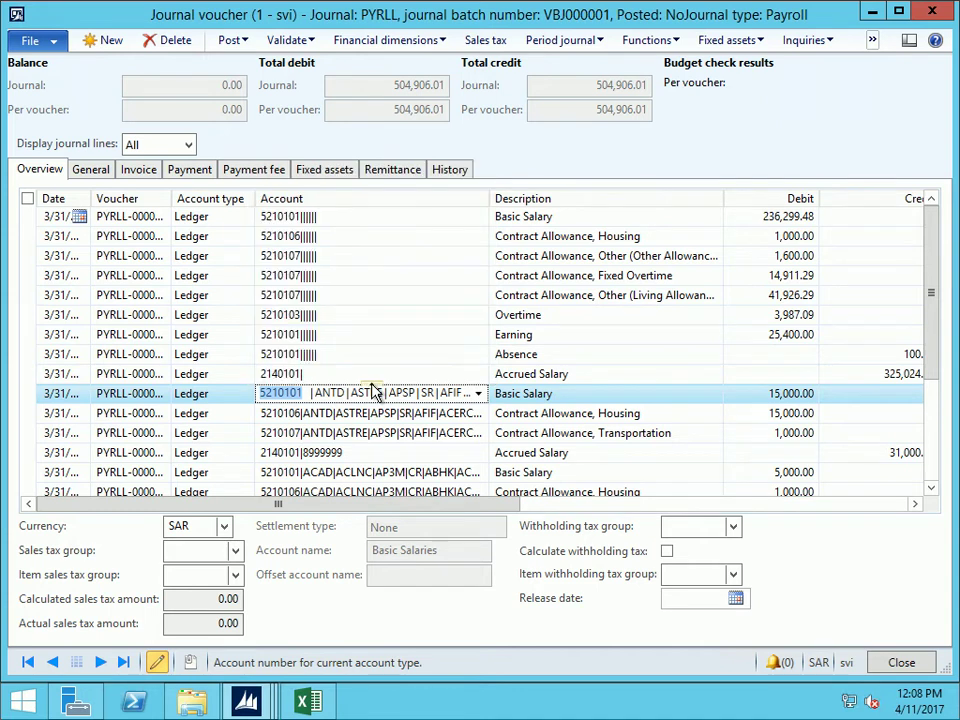
pyautogui.press('Escape')
pyautogui.press('Escape')
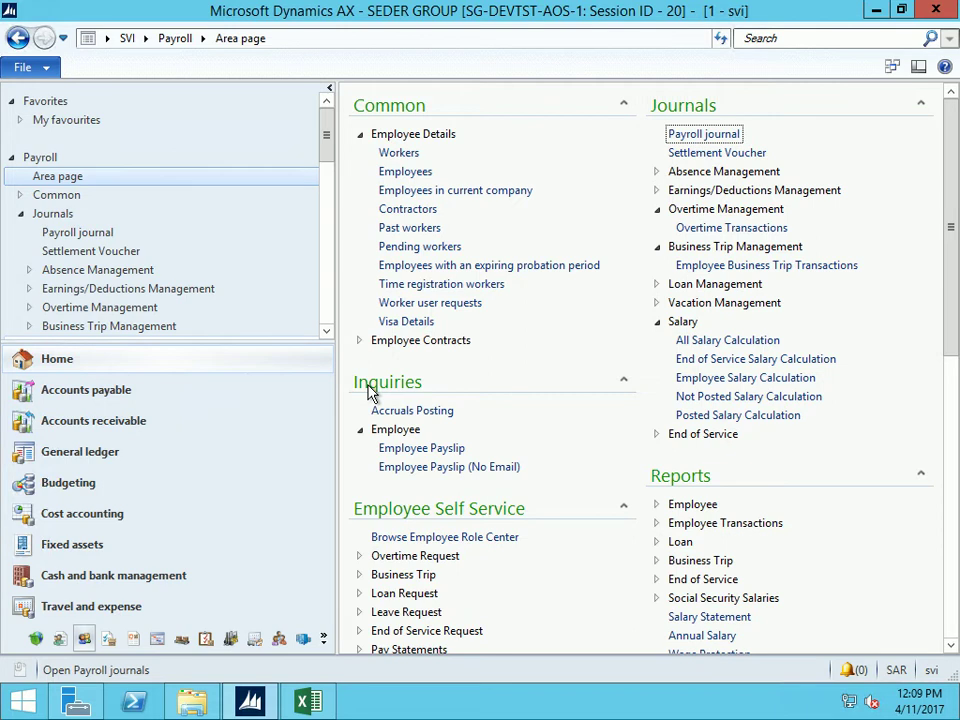
# Expand Vacation Management on the Payroll area page and open the Employee Vacation Transactions list
pyautogui.click(656, 302)
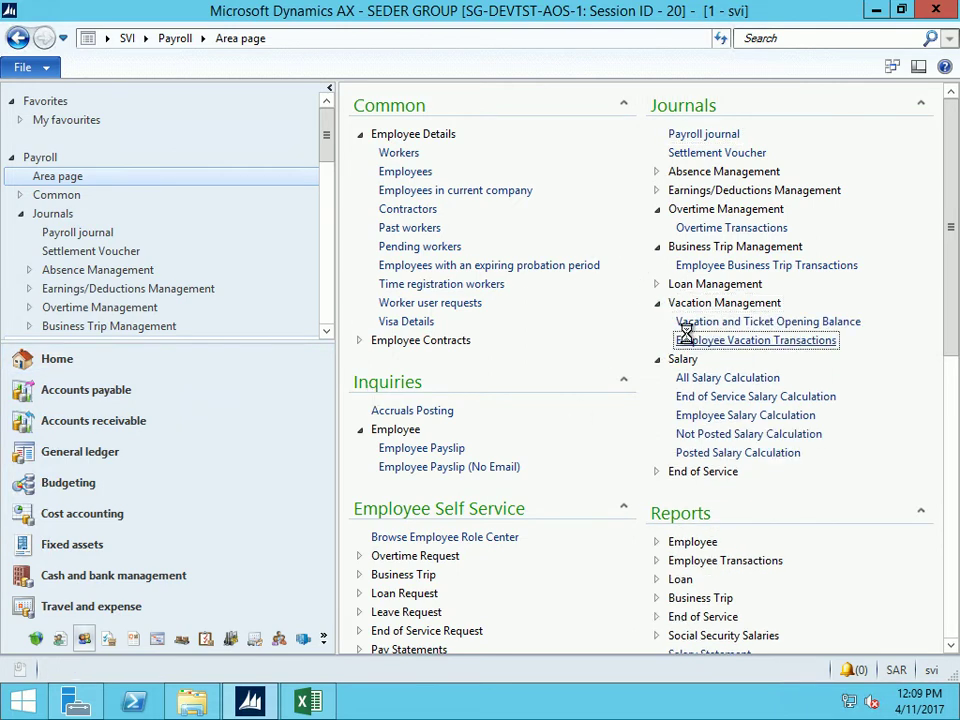
pyautogui.click(685, 340)
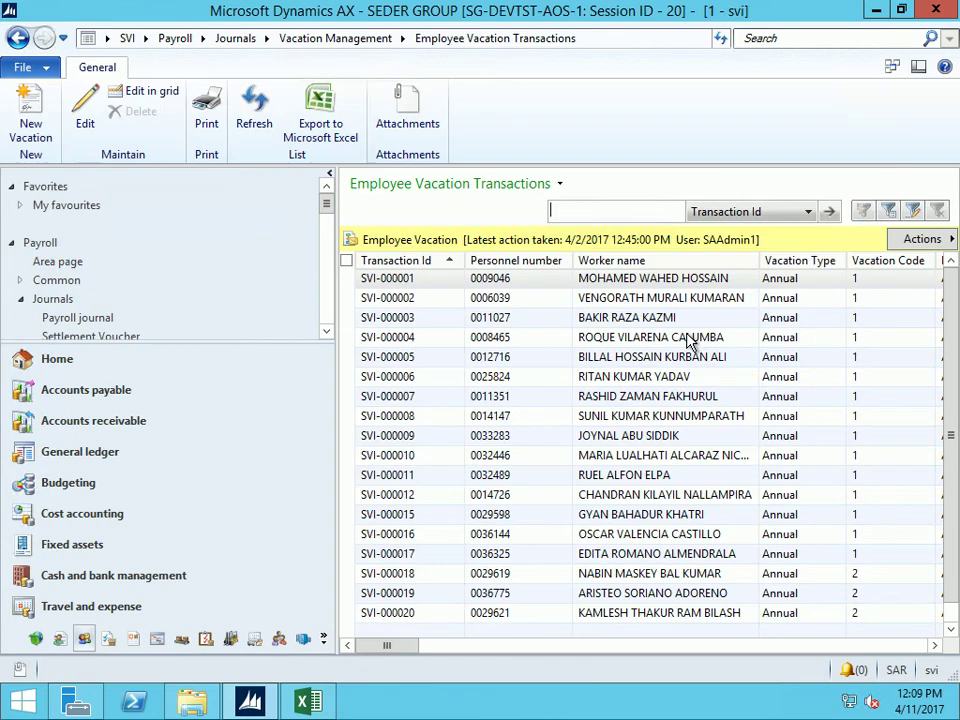
pyautogui.click(168, 39)
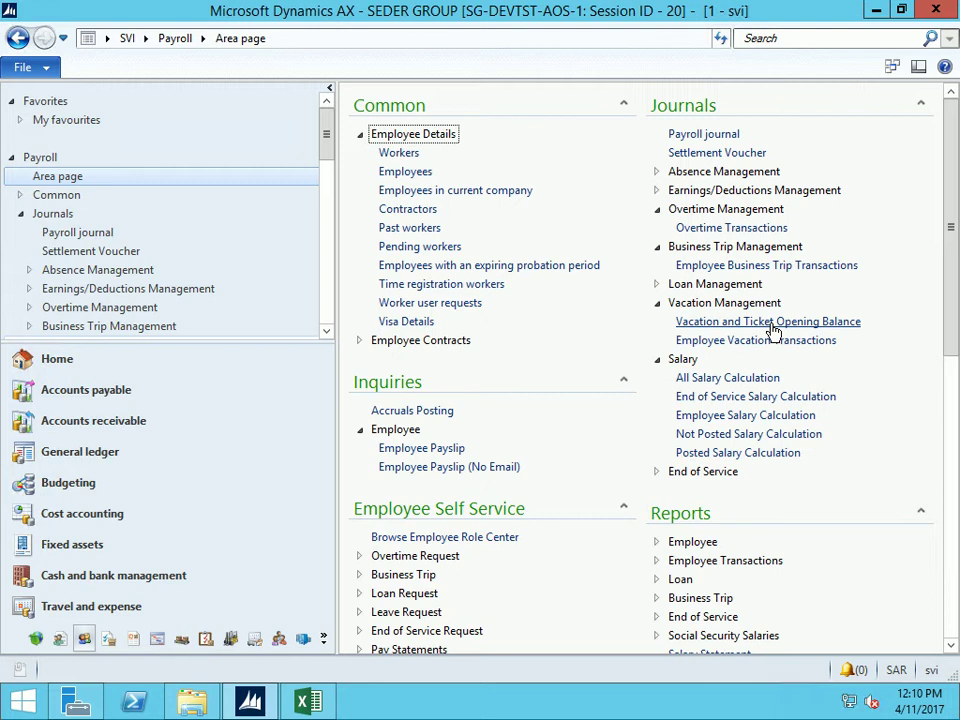
pyautogui.click(725, 342)
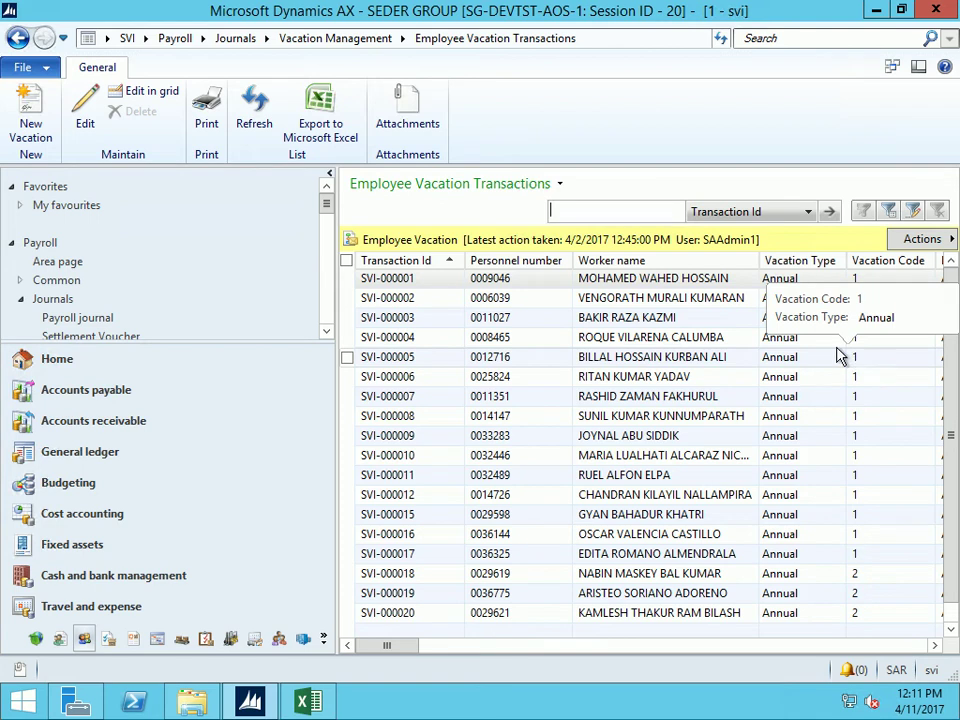
# Create a new employee vacation transaction and show its General details in a maximized window
pyautogui.click(20, 118)
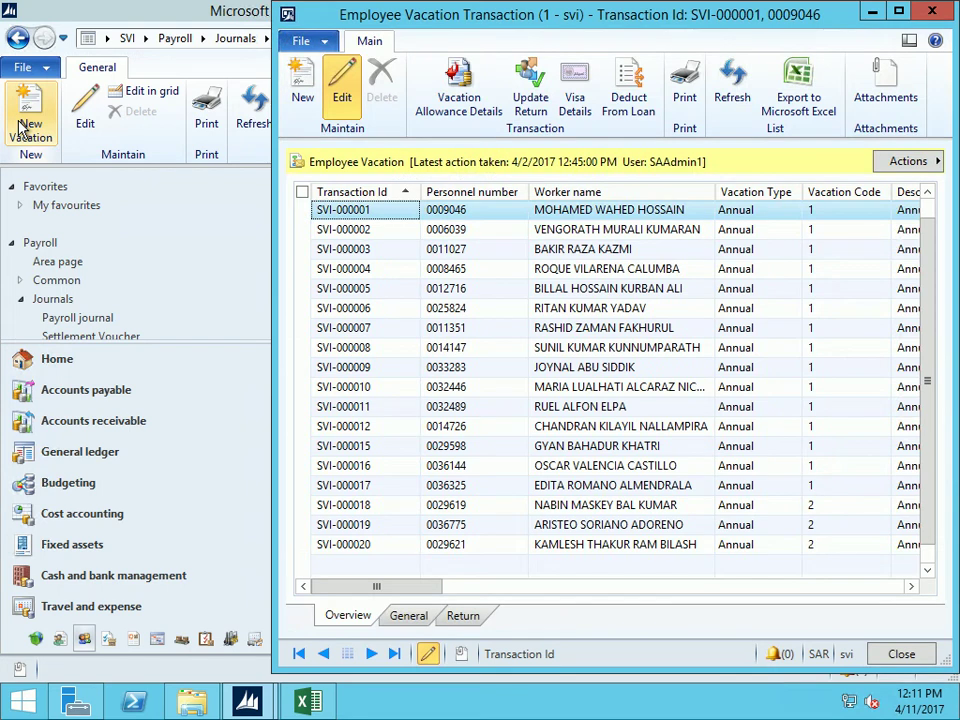
pyautogui.click(300, 110)
pyautogui.click(899, 12)
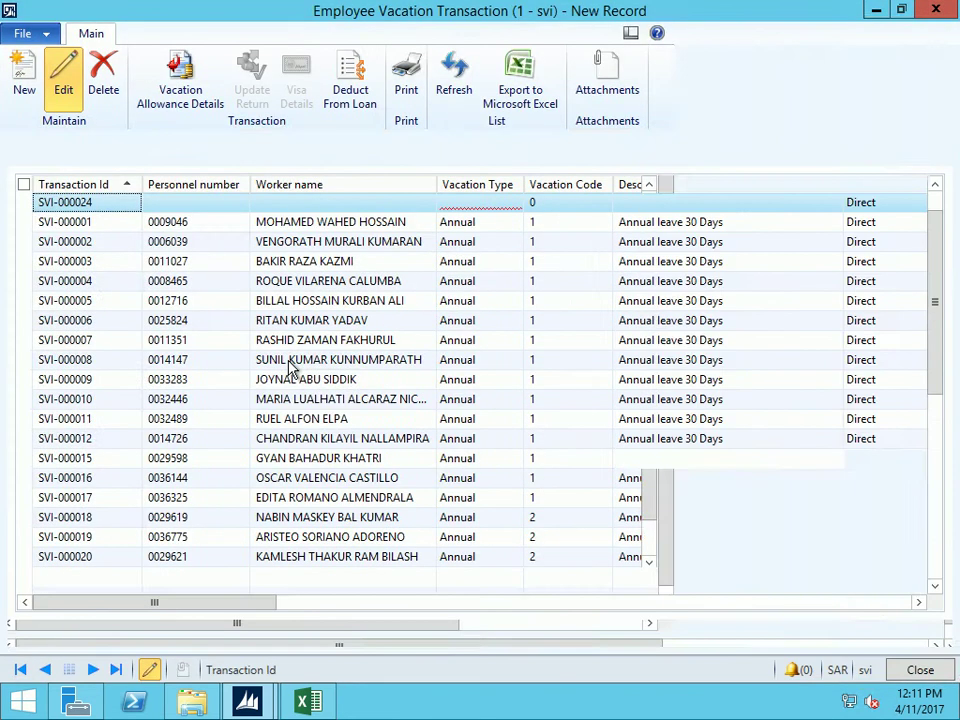
pyautogui.click(132, 633)
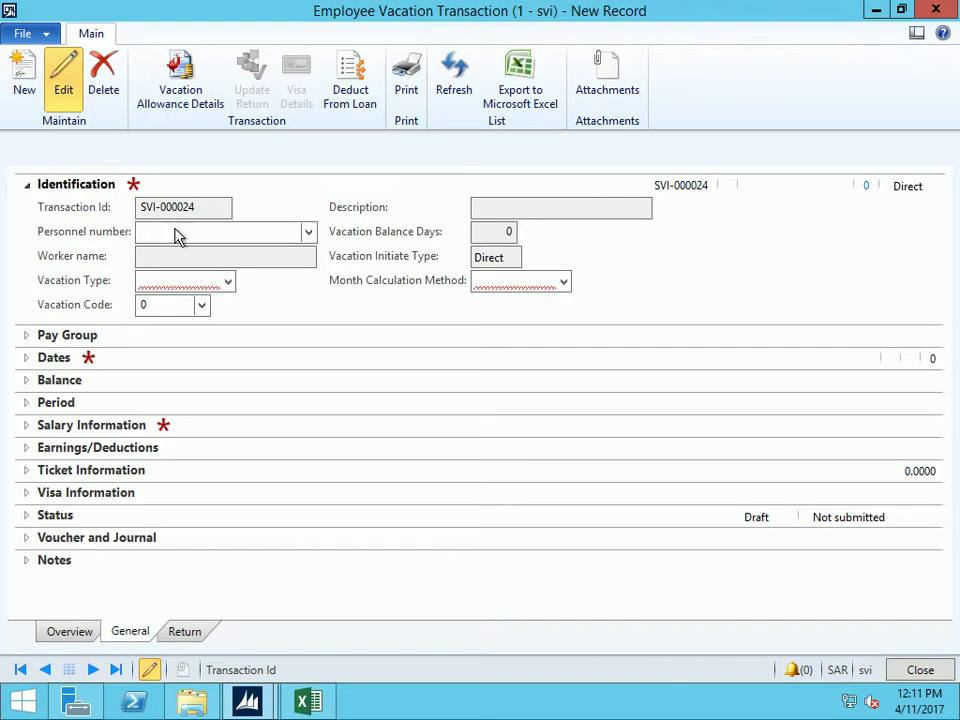
# Sort the personnel number lookup in descending order and assign the first worker listed after None to the vacation transaction
pyautogui.click(307, 232)
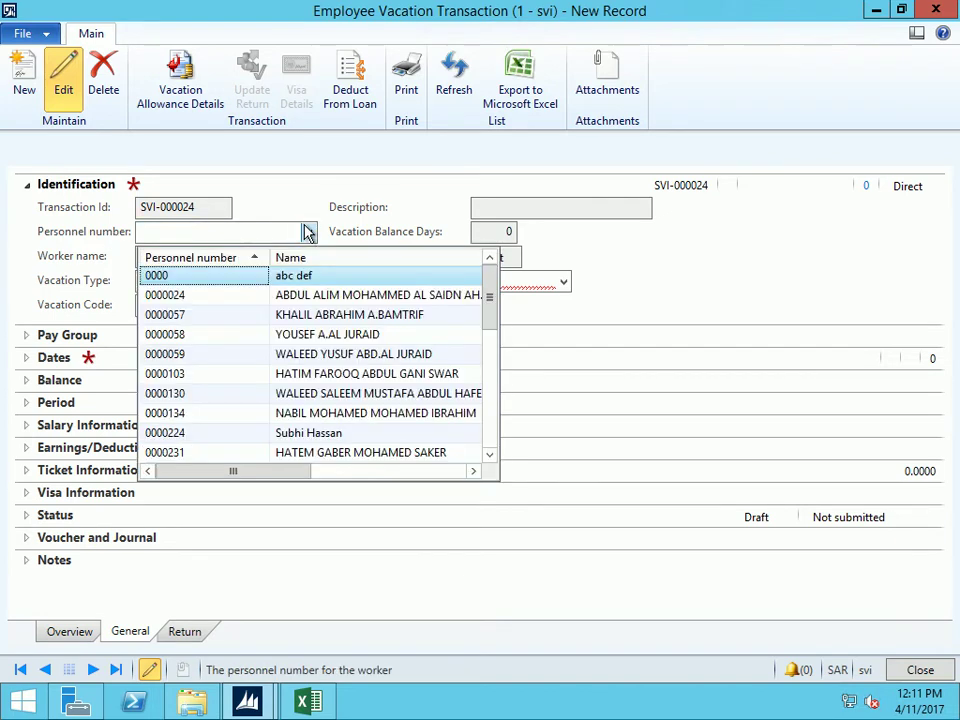
pyautogui.click(214, 262)
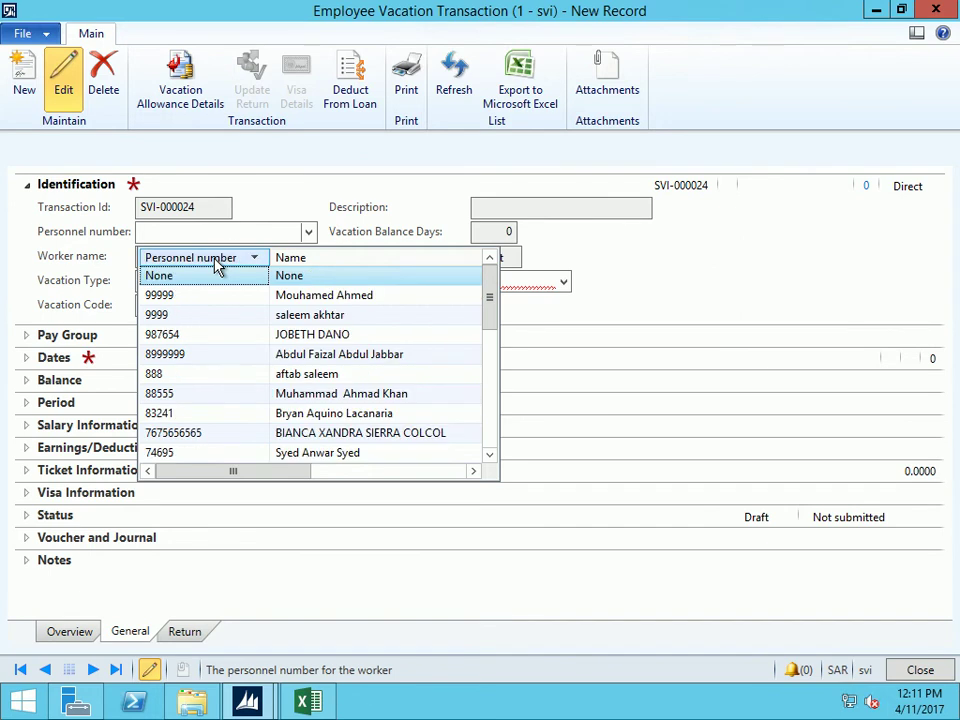
pyautogui.click(199, 298)
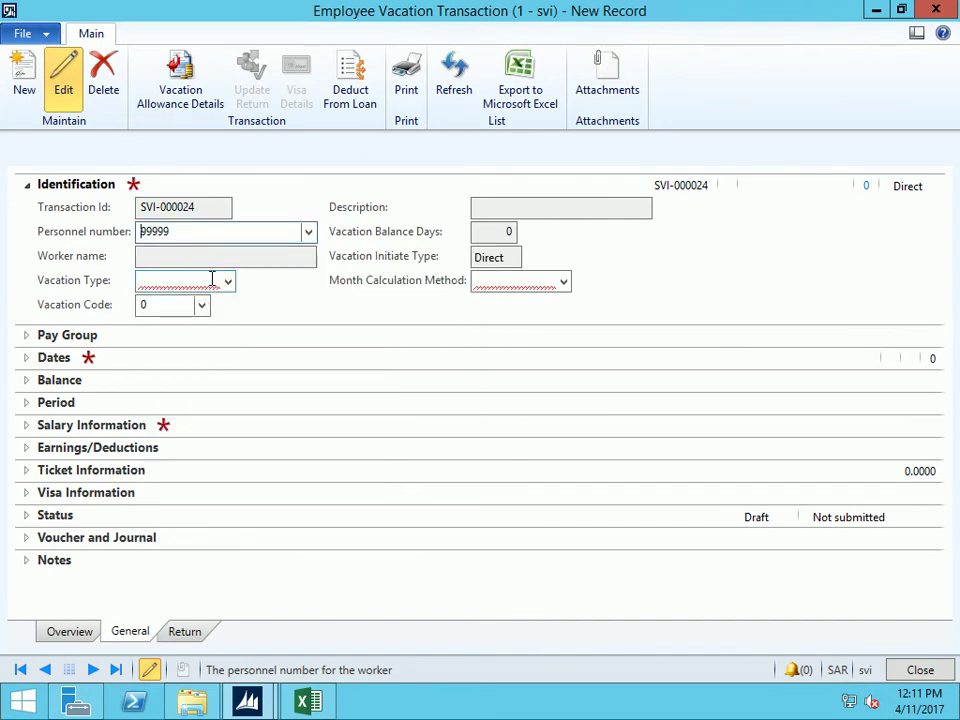
# Set the vacation type to Annual, and check the transaction's Pay Group details and vacation balance days
pyautogui.click(150, 282)
pyautogui.click(229, 284)
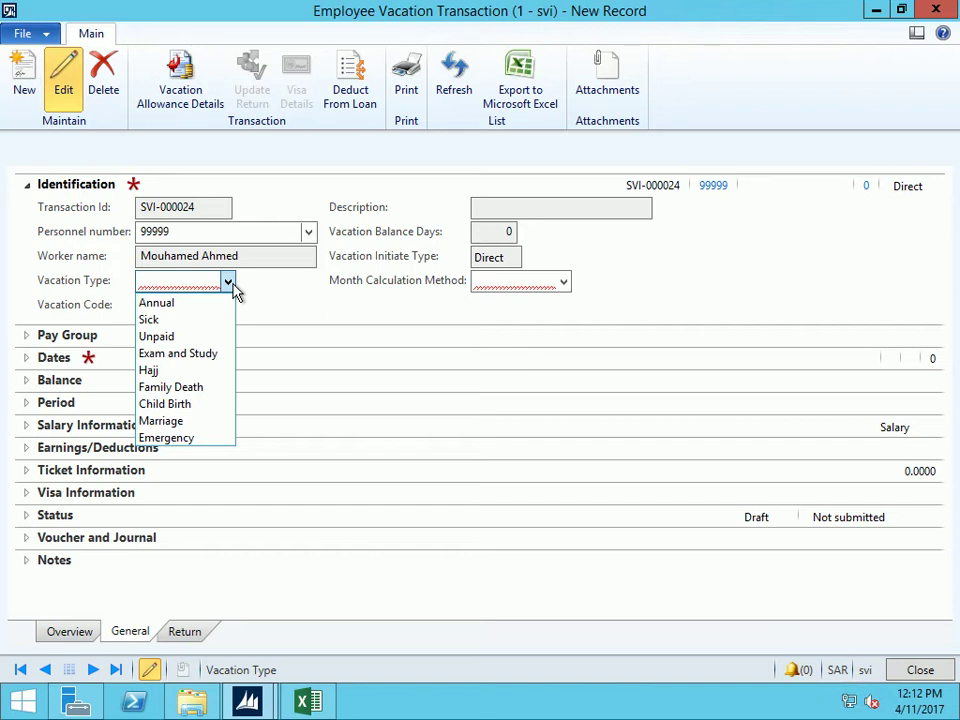
pyautogui.click(204, 302)
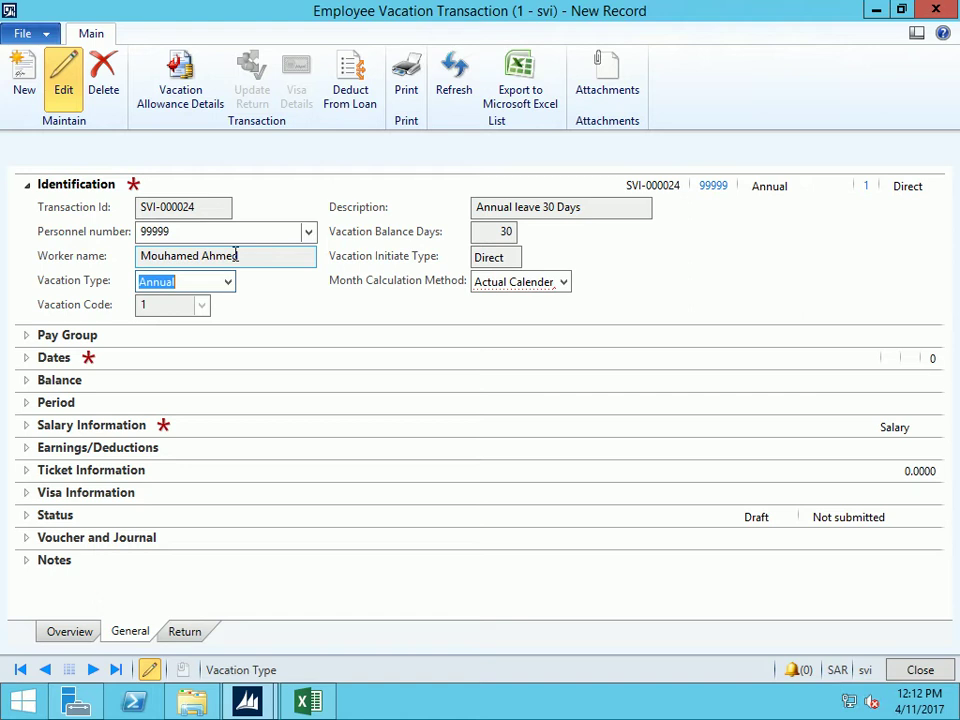
pyautogui.click(27, 337)
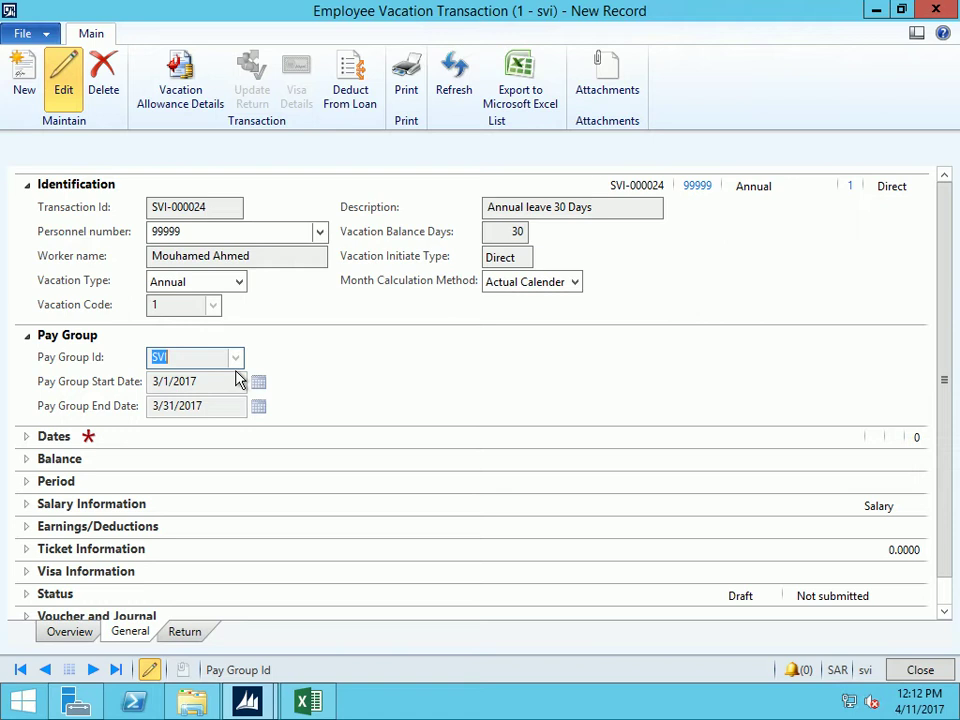
pyautogui.click(505, 231)
pyautogui.click(513, 256)
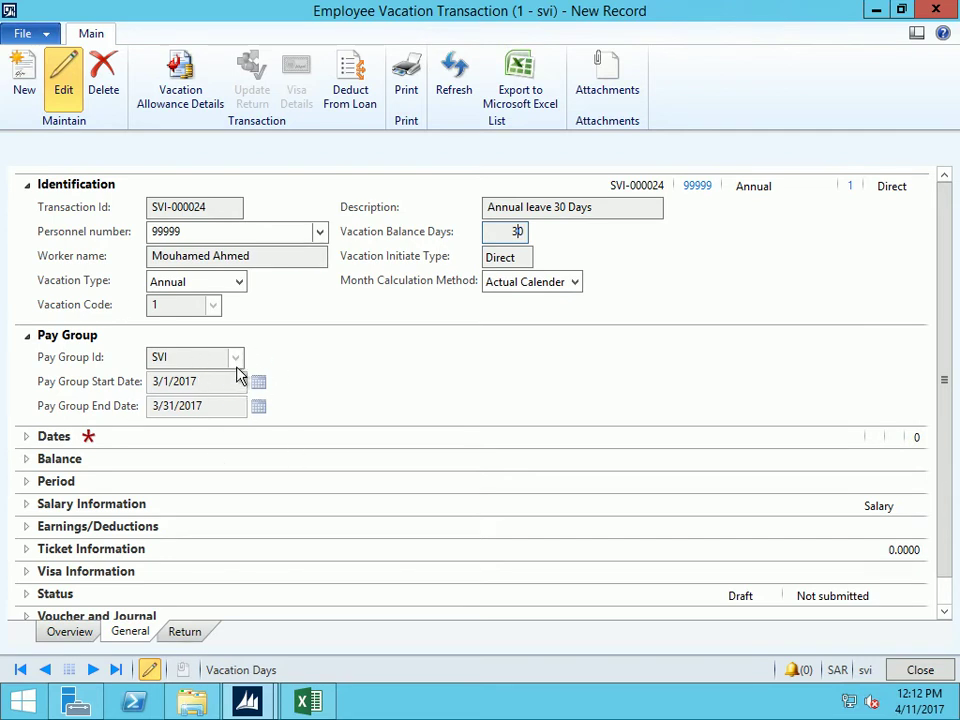
# Try to enter a vacation starting today, 4/11/2017, with 20 vacation days, and dismiss the warning log
pyautogui.click(26, 437)
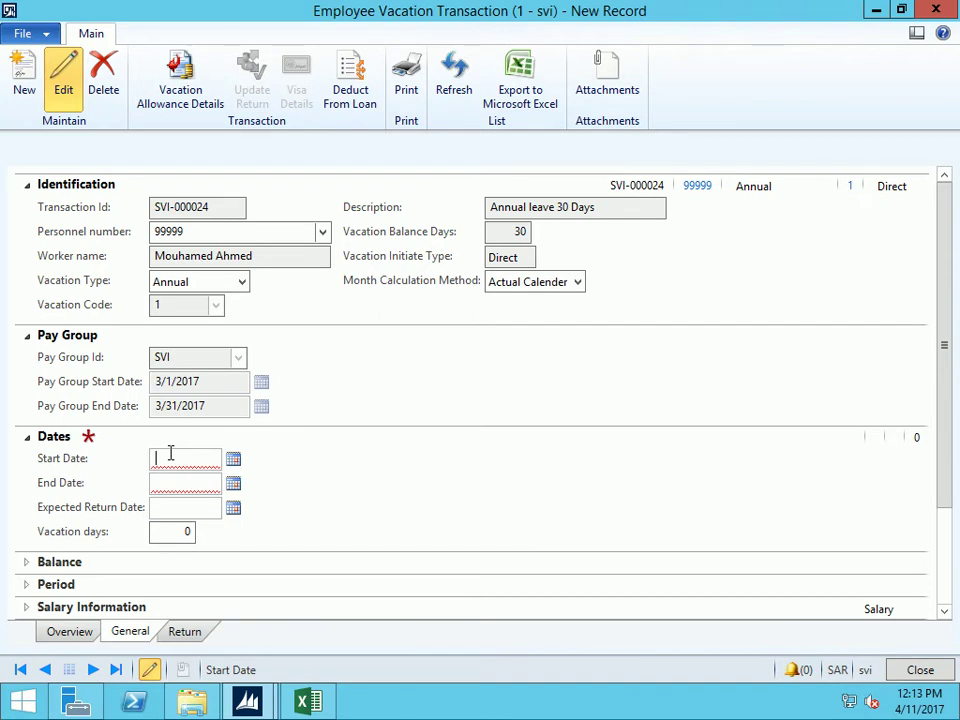
pyautogui.write('t')
pyautogui.press('Tab')
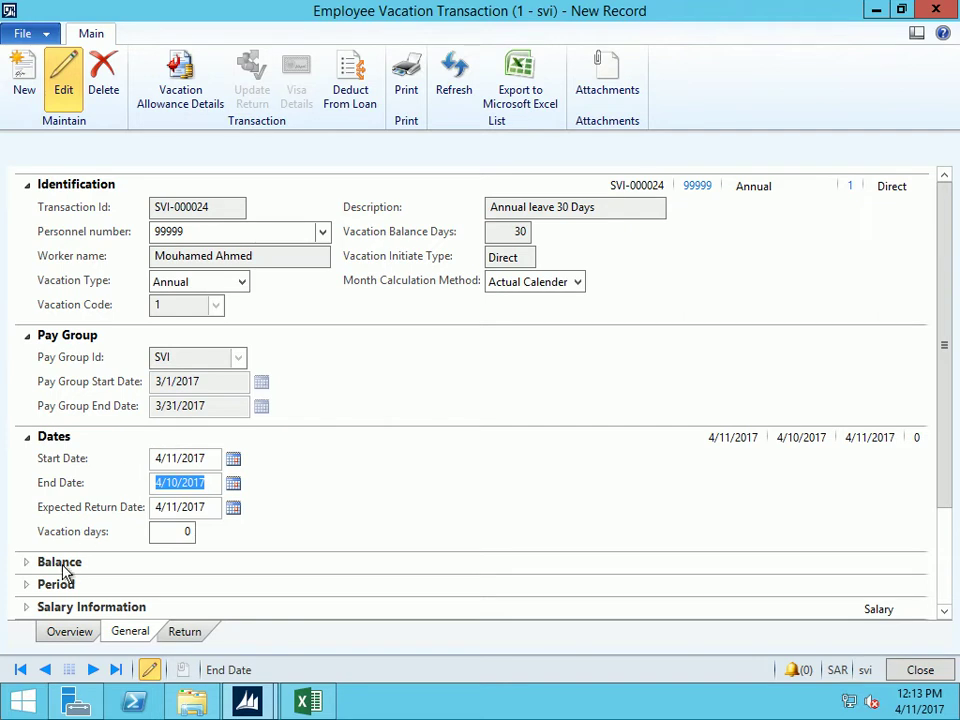
pyautogui.press('Tab')
pyautogui.press('Tab')
pyautogui.write('20')
pyautogui.press('Tab')
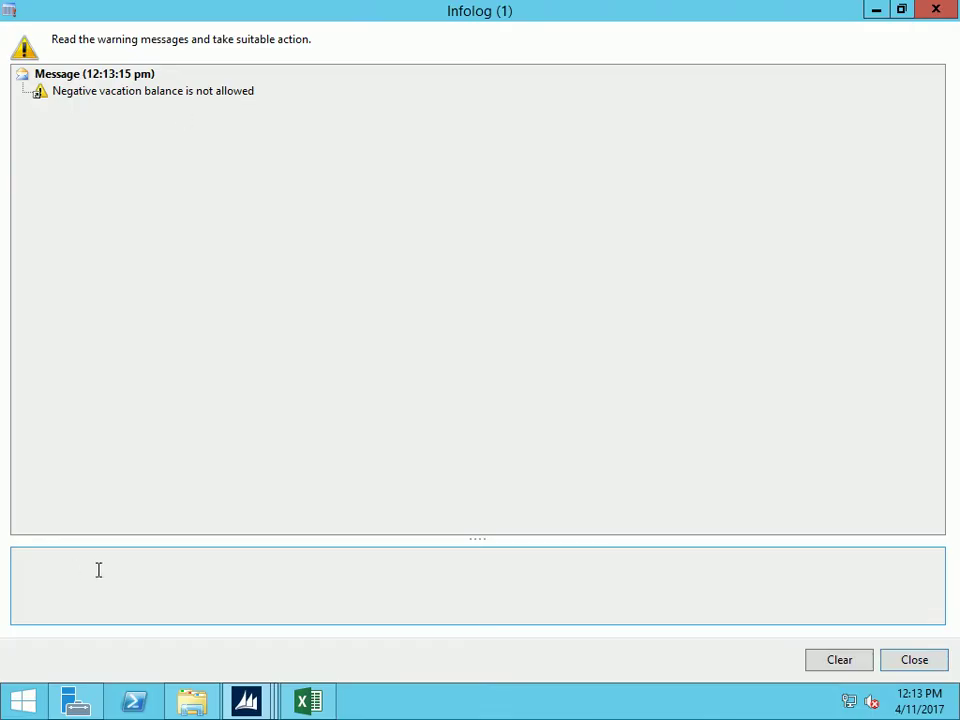
pyautogui.click(192, 94)
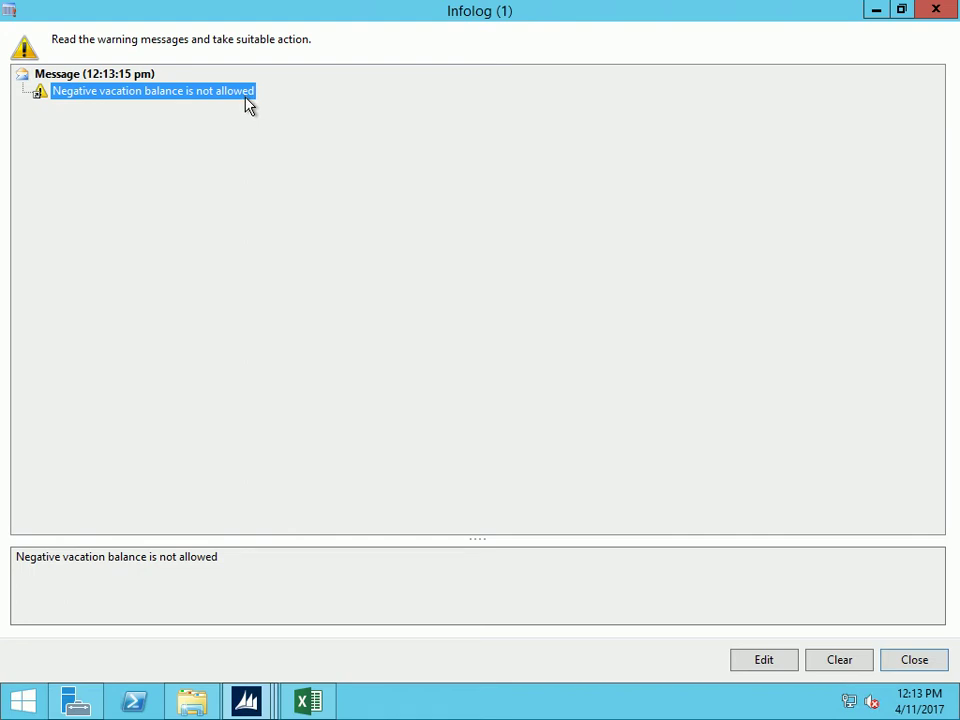
pyautogui.press('Escape')
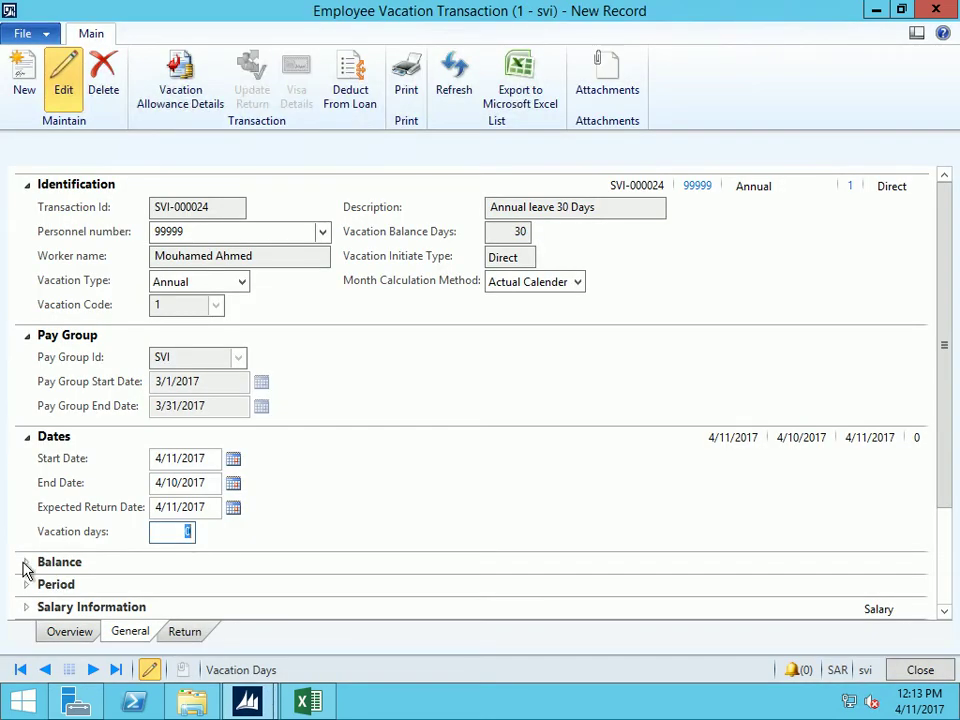
# Examine the worker's vacation balance in the Balance section and reselect Annual as the vacation type
pyautogui.click(26, 566)
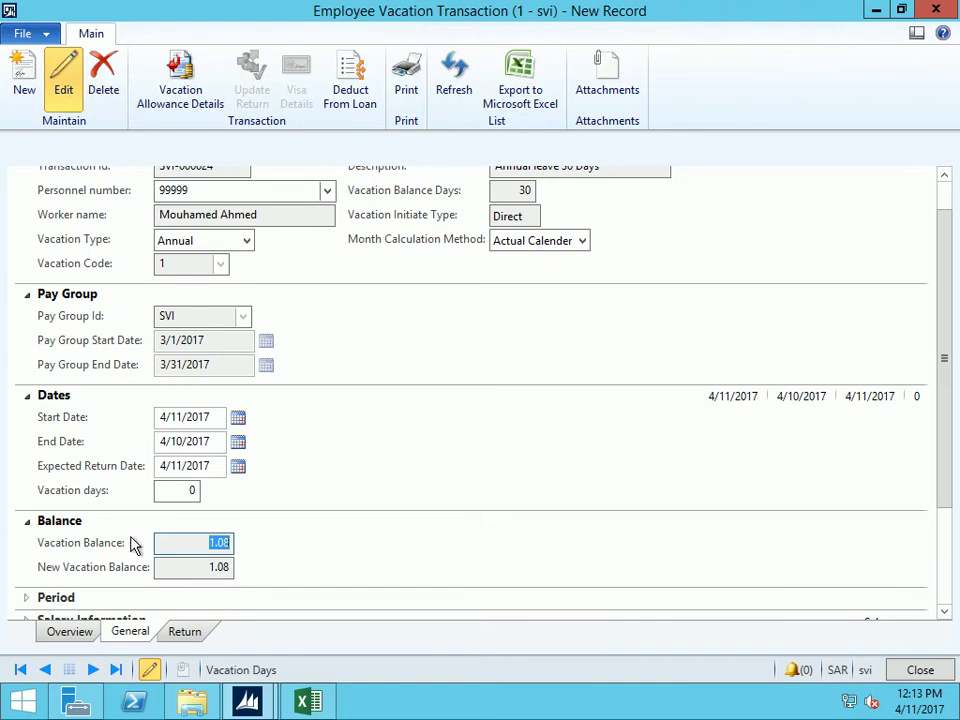
pyautogui.click(213, 542)
pyautogui.scroll(1, 178, 403)
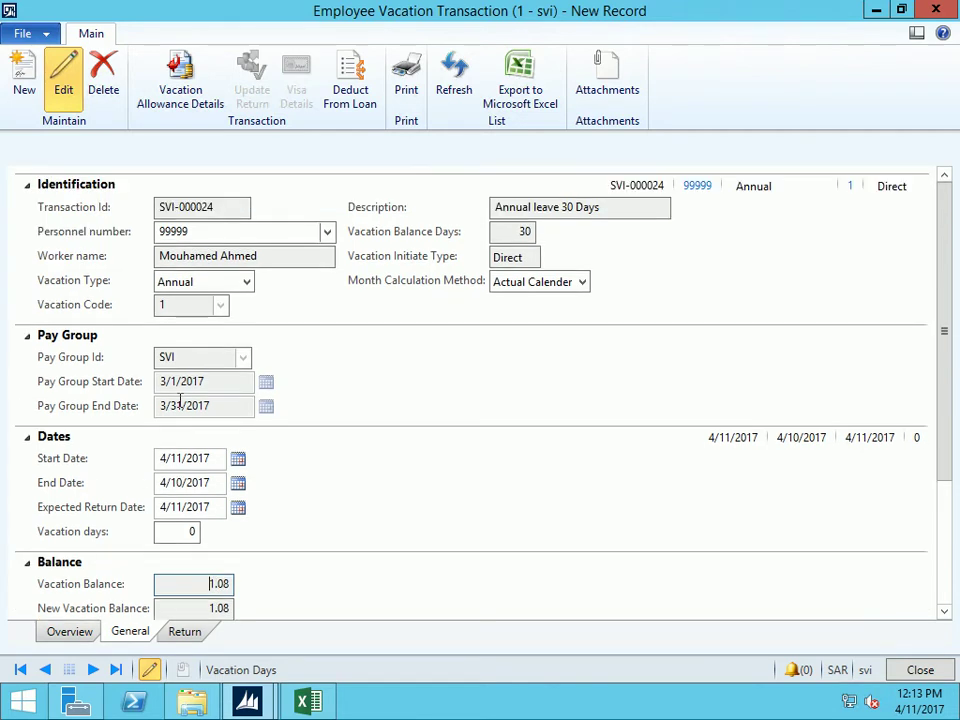
pyautogui.scroll(-5, 182, 400)
pyautogui.scroll(5, 199, 395)
pyautogui.click(247, 283)
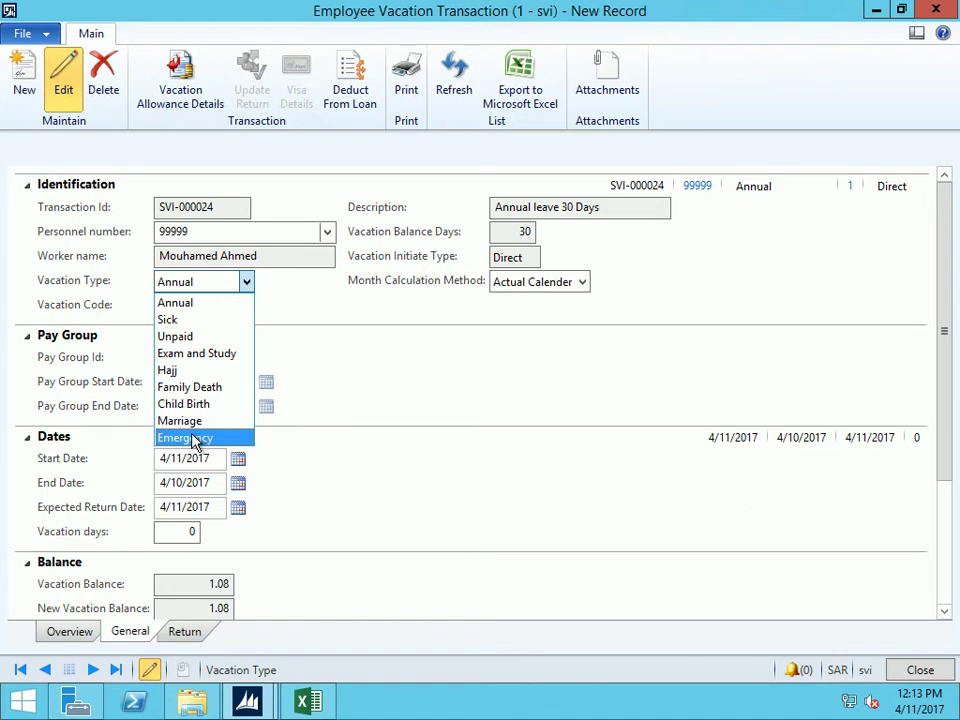
pyautogui.click(182, 302)
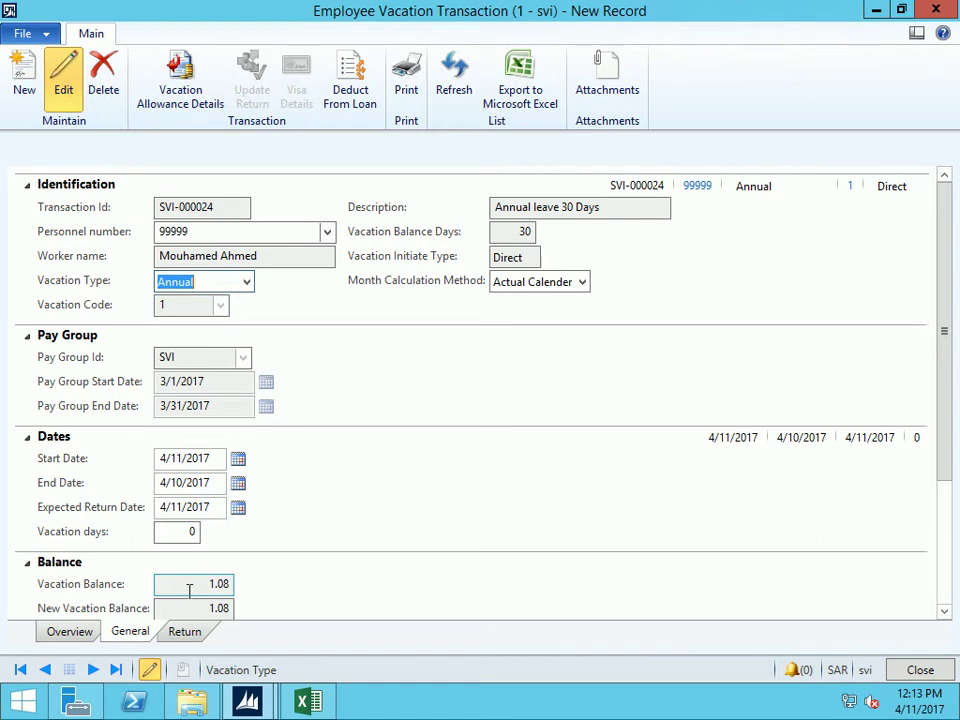
# Set the vacation start date to 12/11/2017 and the vacation days to 20
pyautogui.click(163, 460)
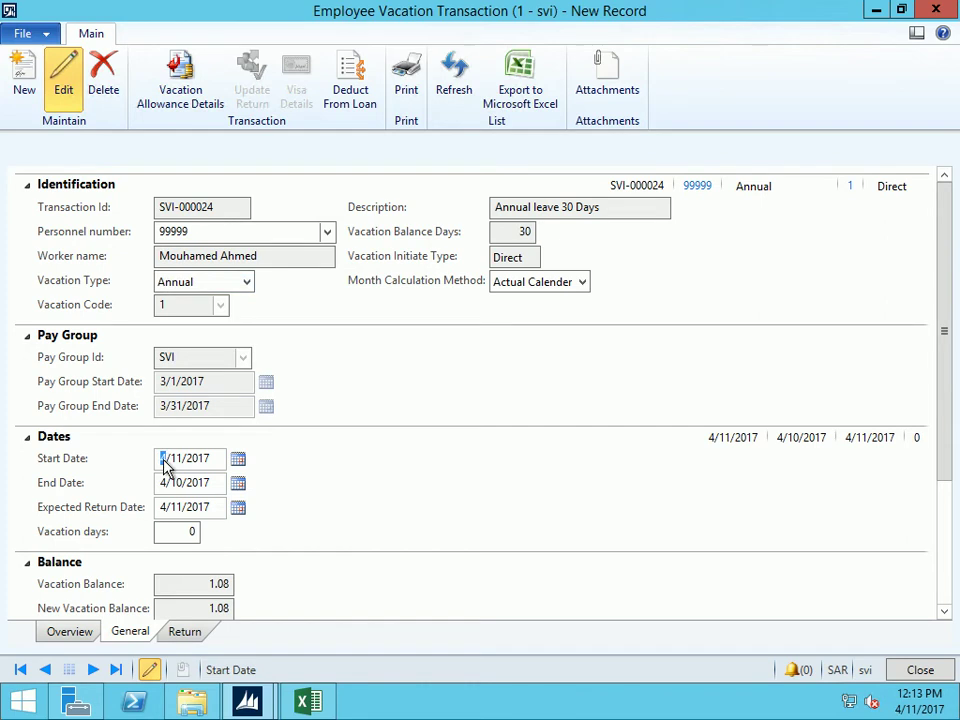
pyautogui.write('12')
pyautogui.press('Tab')
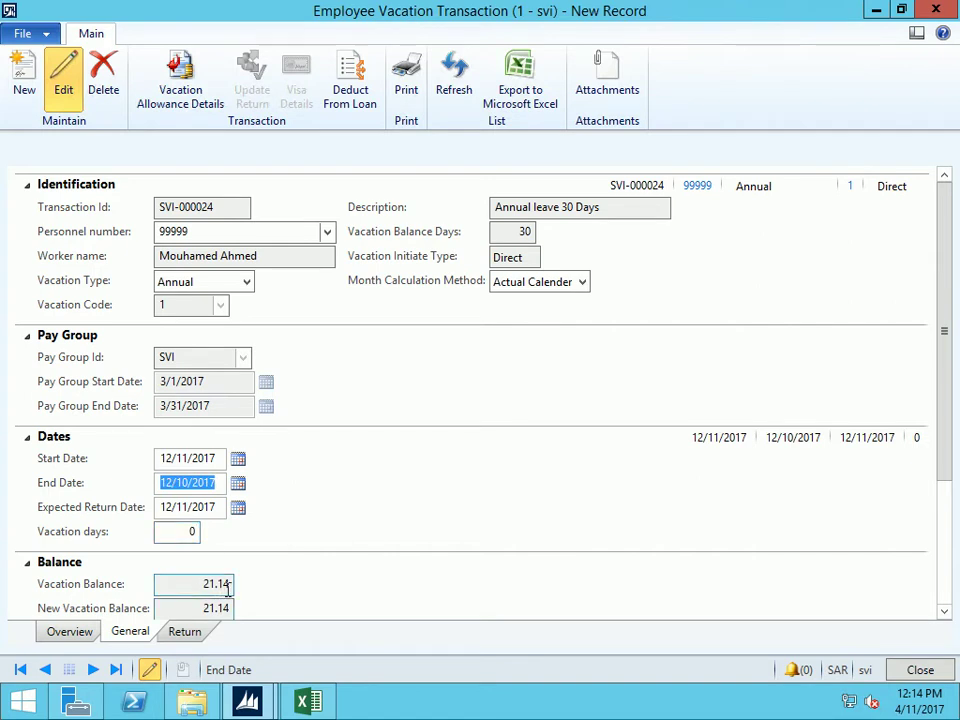
pyautogui.click(188, 534)
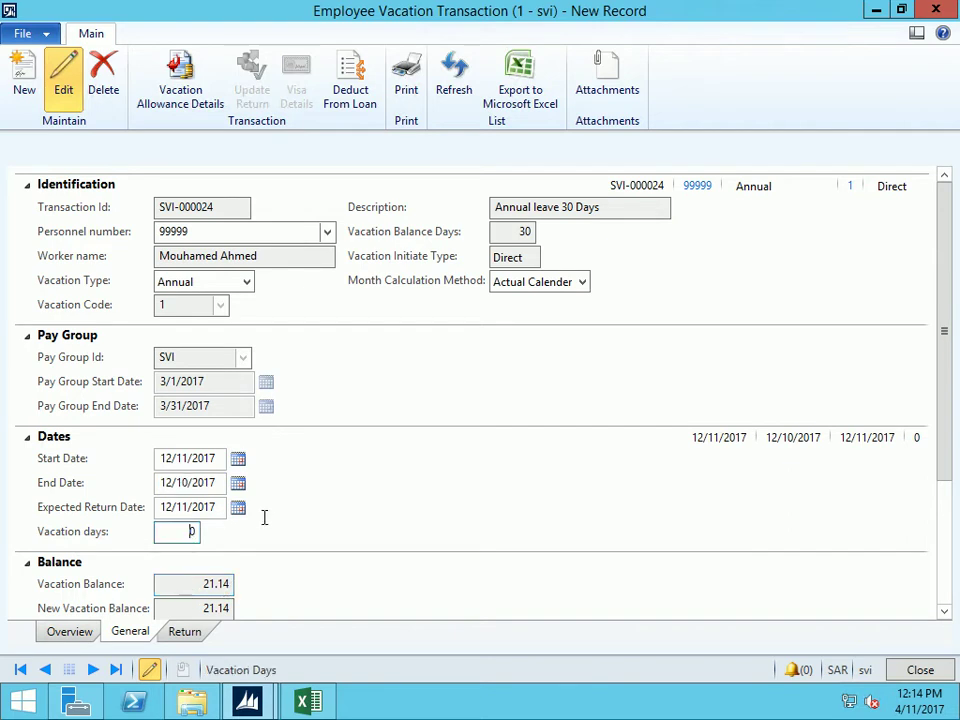
pyautogui.write('2')
pyautogui.press('Tab')
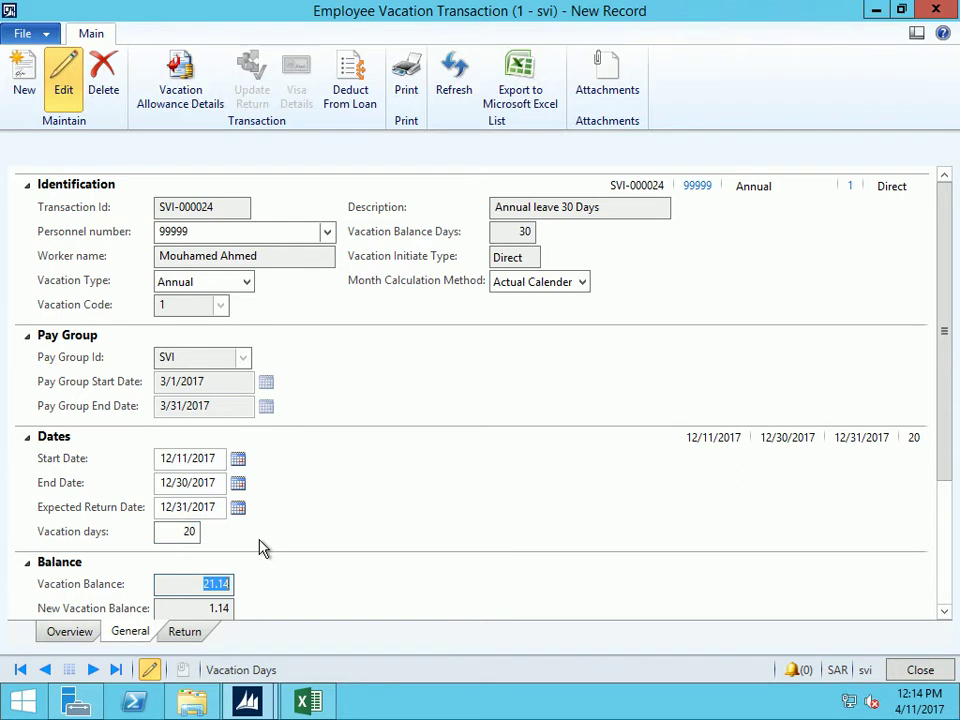
# Examine the current and new vacation balances together with the Period section's start date and working time, and compare them with the pay group start date
pyautogui.scroll(-3, 193, 504)
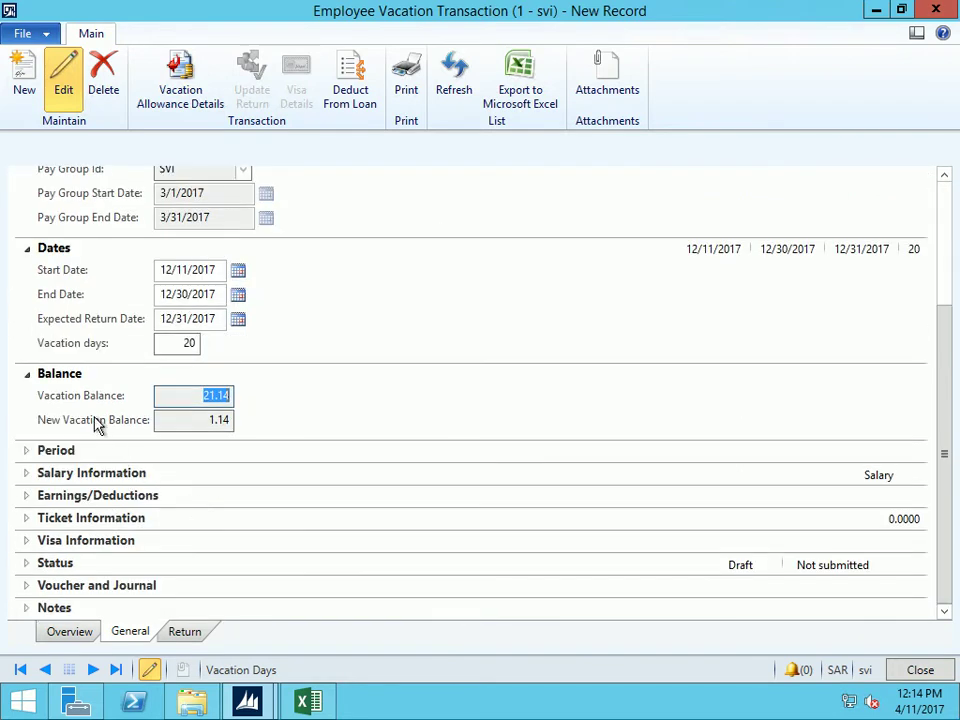
pyautogui.click(218, 398)
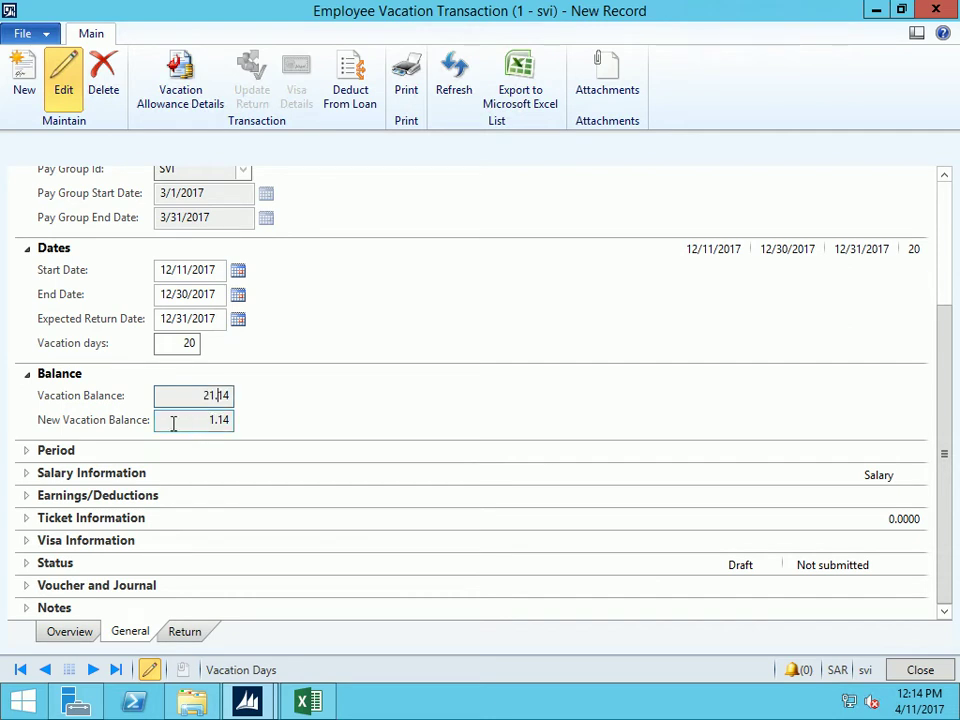
pyautogui.click(210, 419)
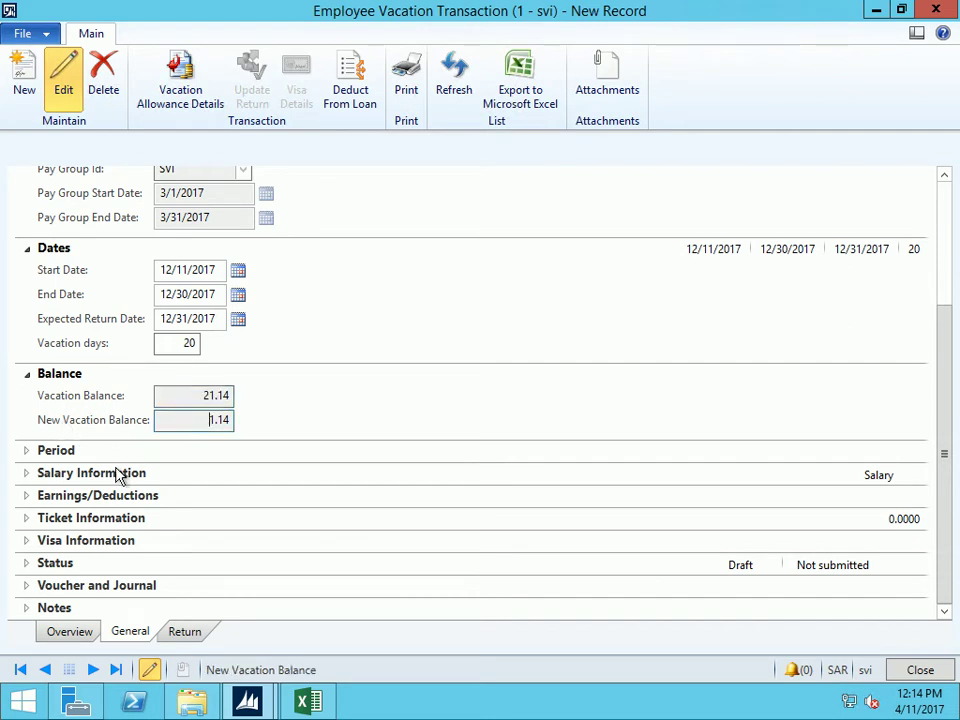
pyautogui.click(25, 455)
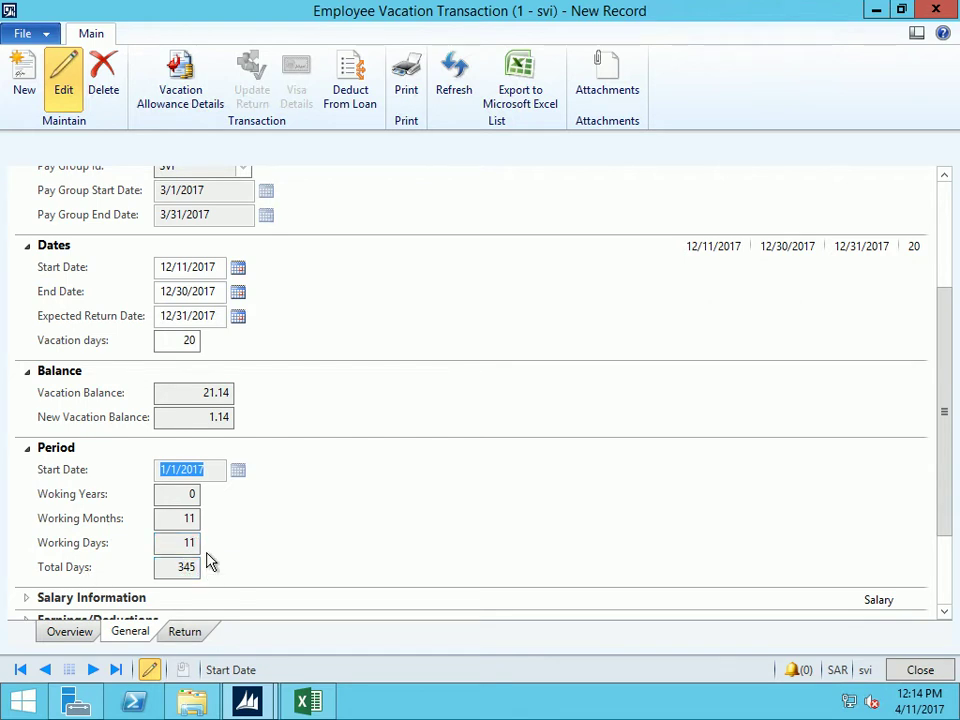
pyautogui.click(28, 451)
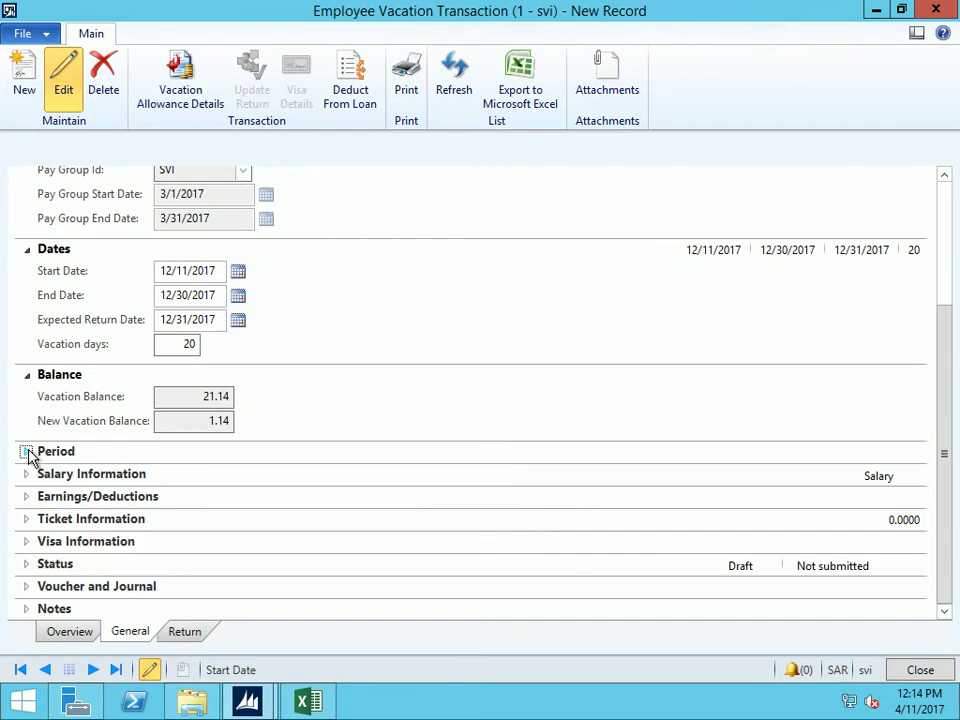
pyautogui.click(28, 451)
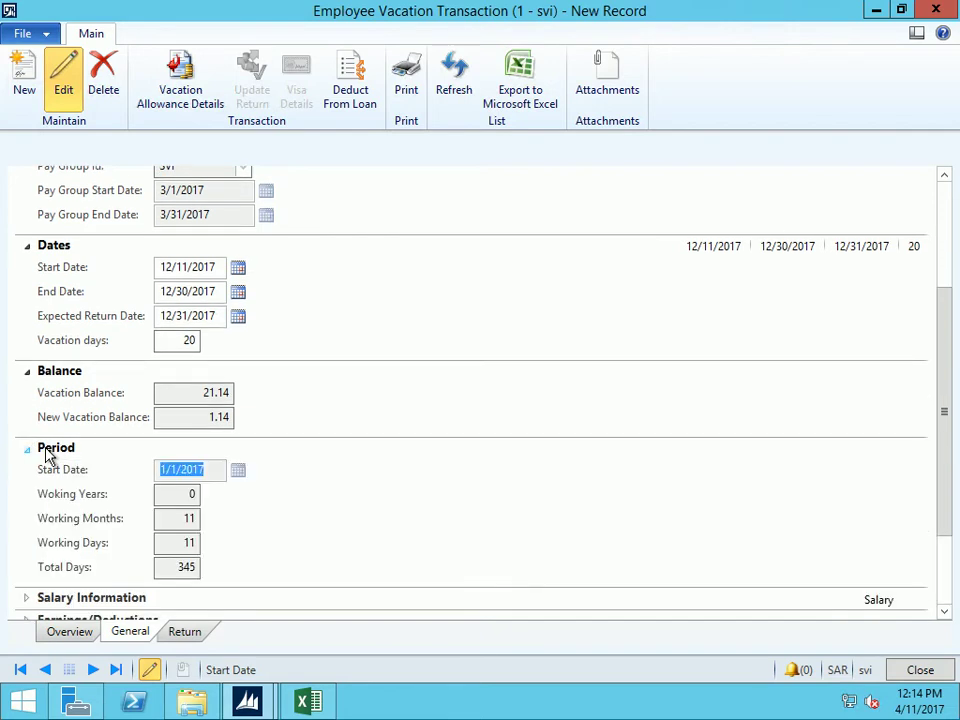
pyautogui.click(160, 497)
pyautogui.doubleClick(204, 395)
pyautogui.click(212, 419)
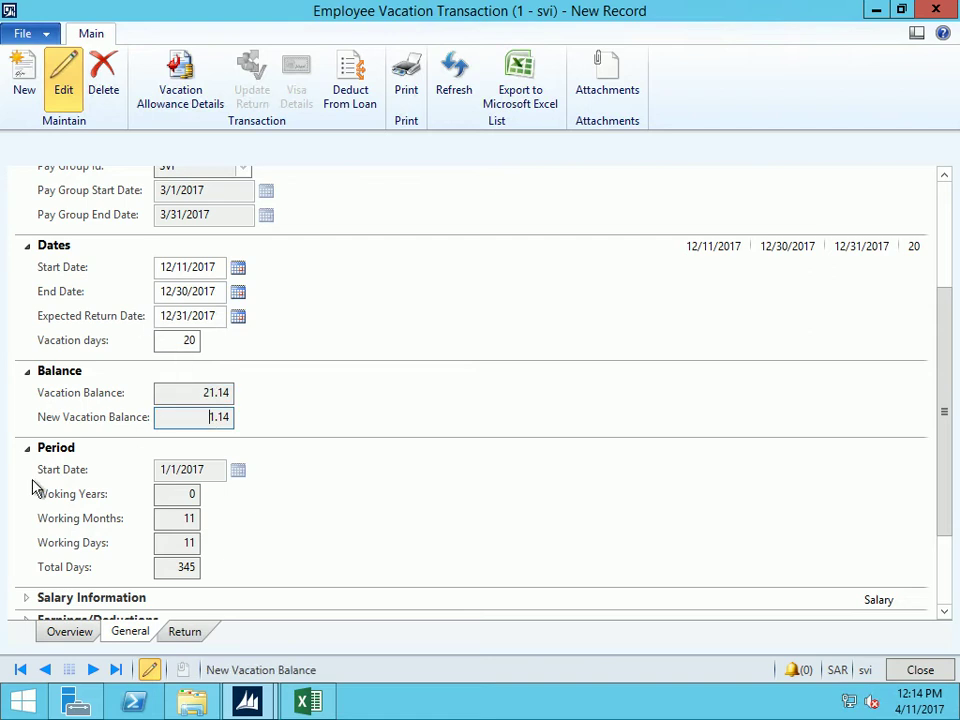
pyautogui.click(221, 197)
pyautogui.tripleClick(221, 197)
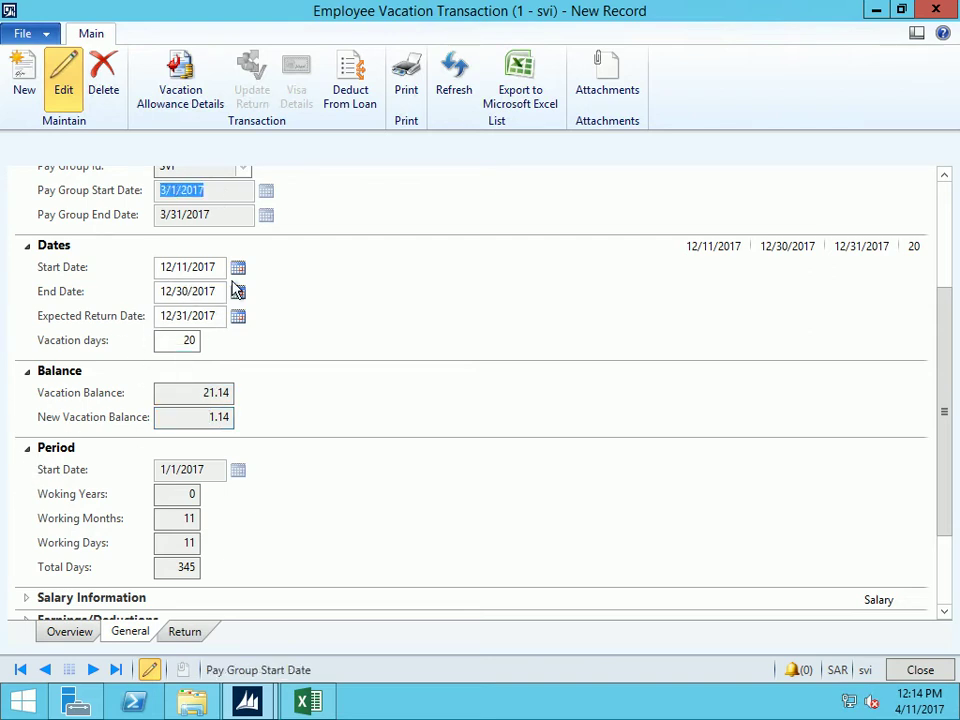
# Collapse the Period, Balance, Dates and Pay Group sections, rechecking the vacation dates once more
pyautogui.click(25, 447)
pyautogui.click(29, 372)
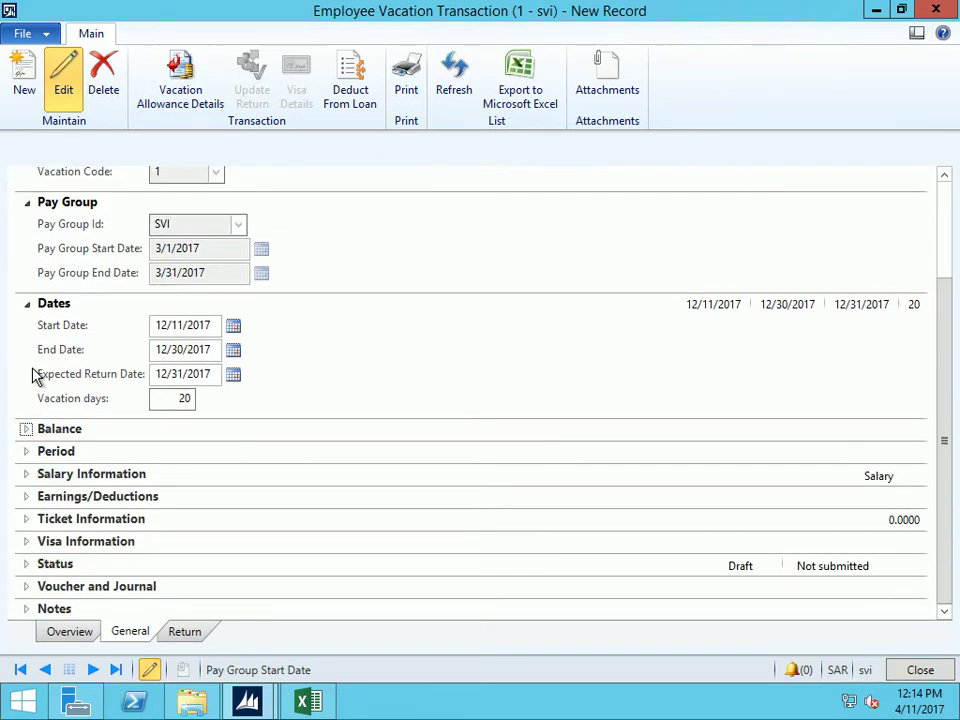
pyautogui.click(28, 302)
pyautogui.click(25, 306)
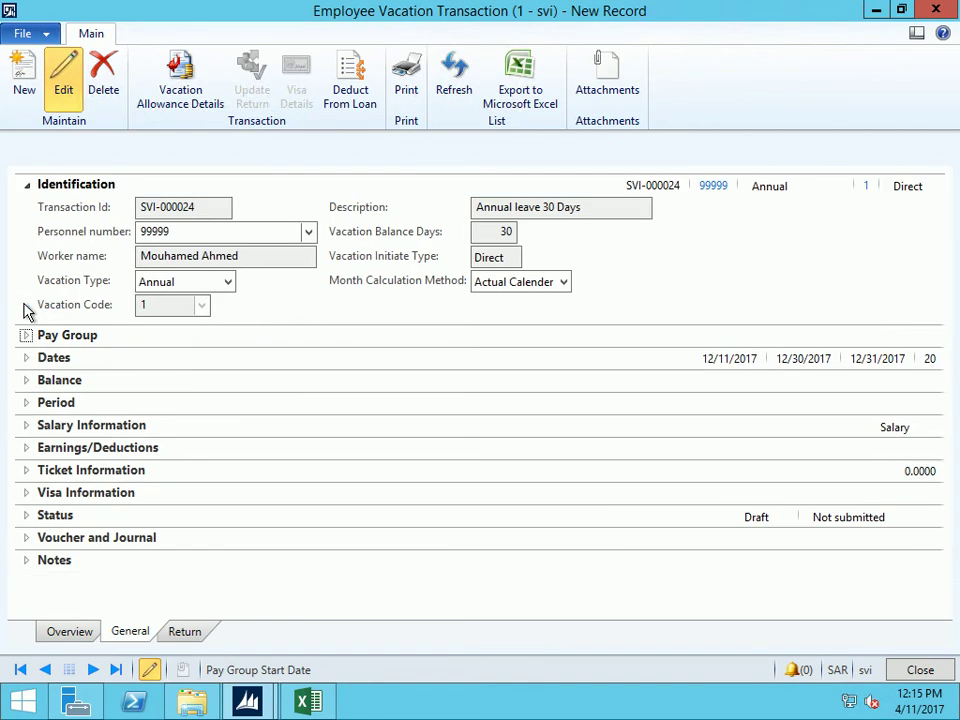
pyautogui.click(26, 366)
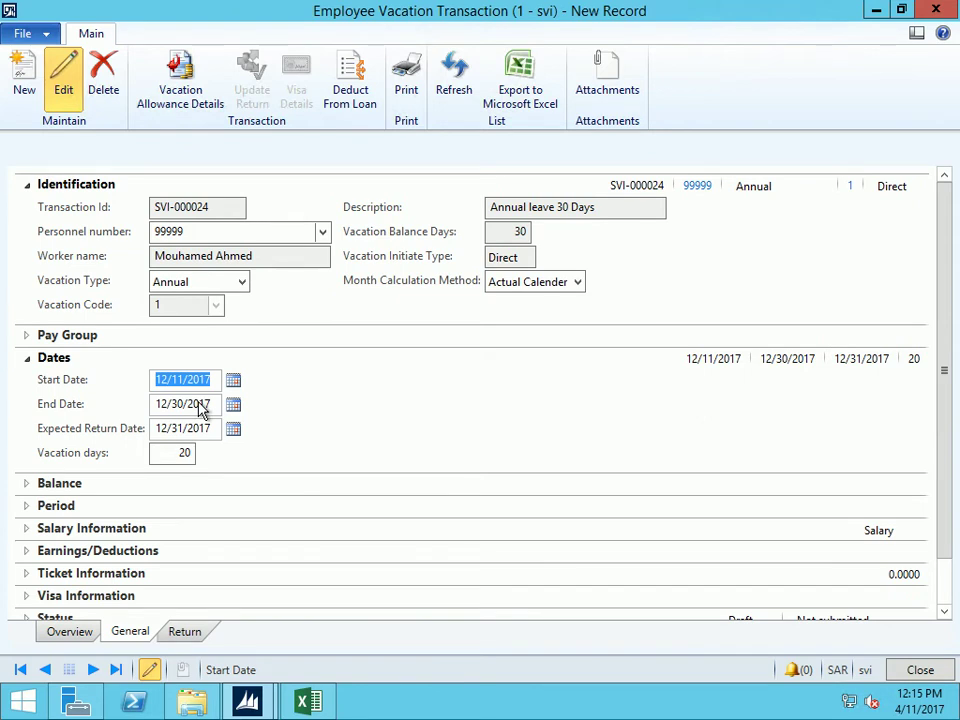
pyautogui.click(27, 359)
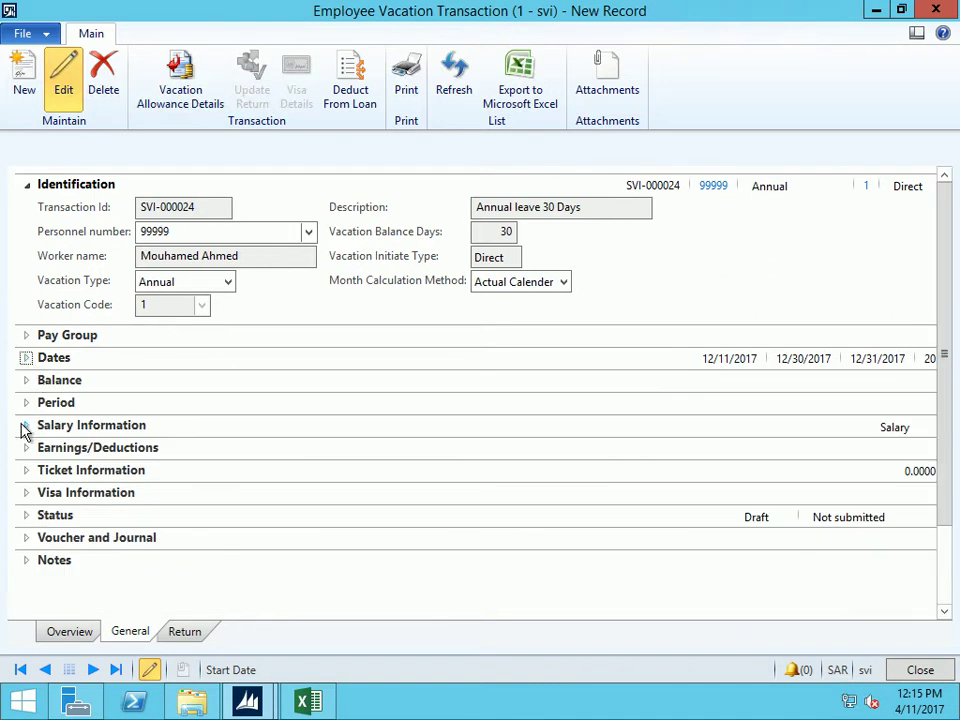
# Expand Salary Information and examine the vacation basic salary, housing allowance and total vacation salary
pyautogui.click(25, 427)
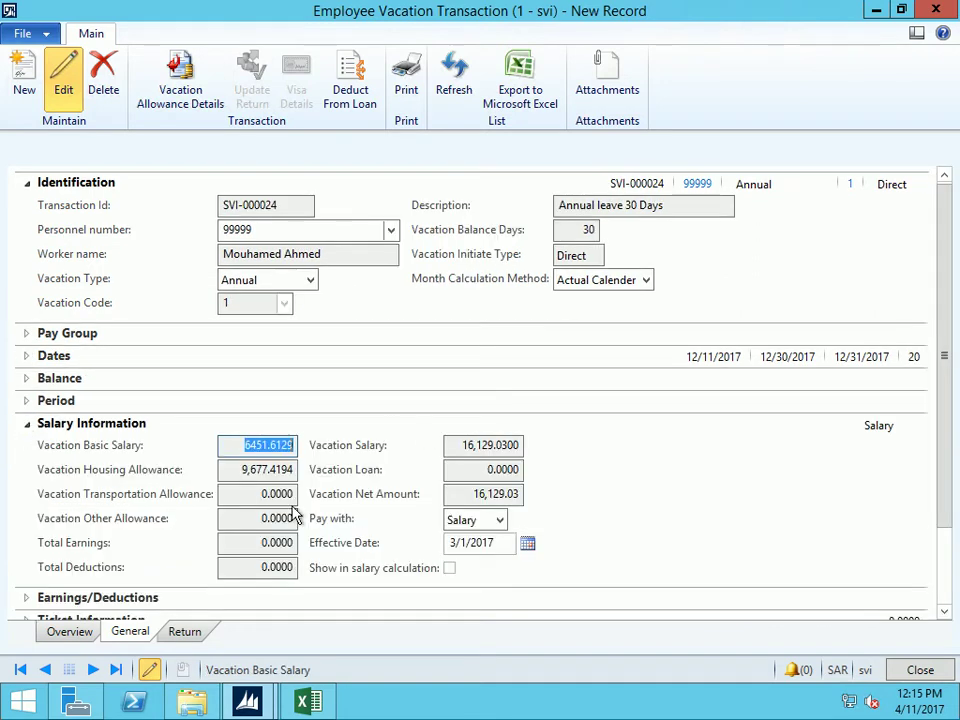
pyautogui.click(247, 445)
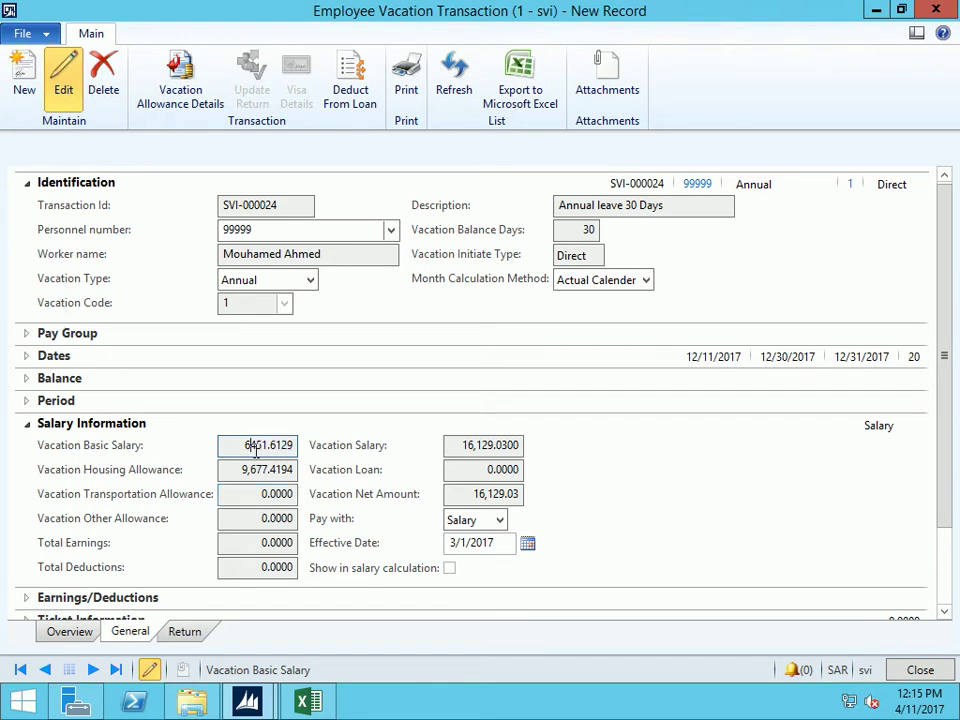
pyautogui.click(266, 445)
pyautogui.click(254, 469)
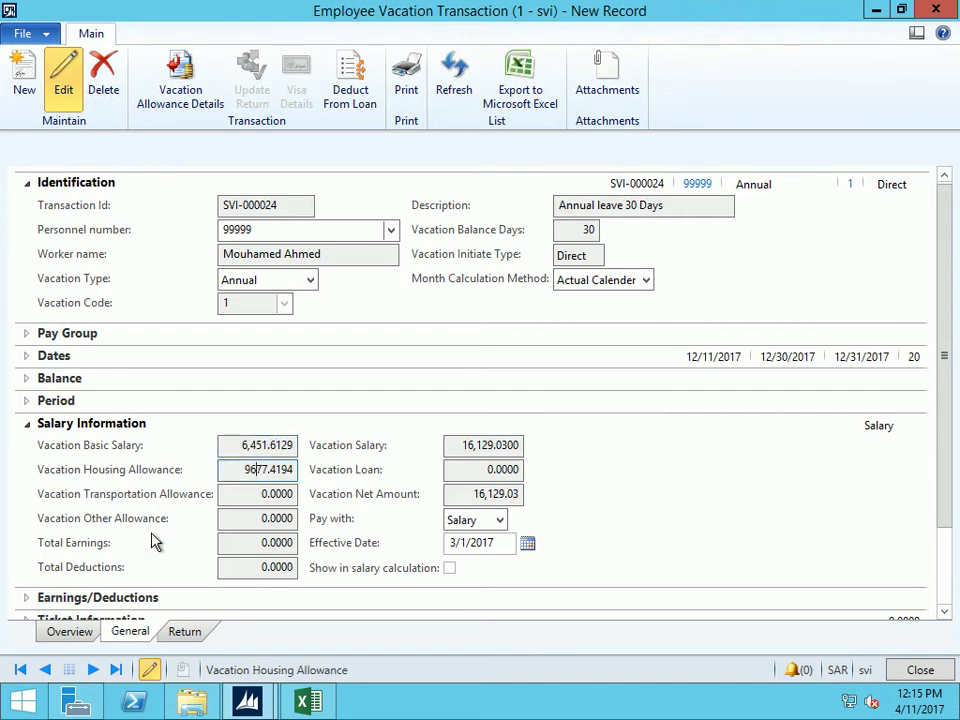
pyautogui.click(476, 441)
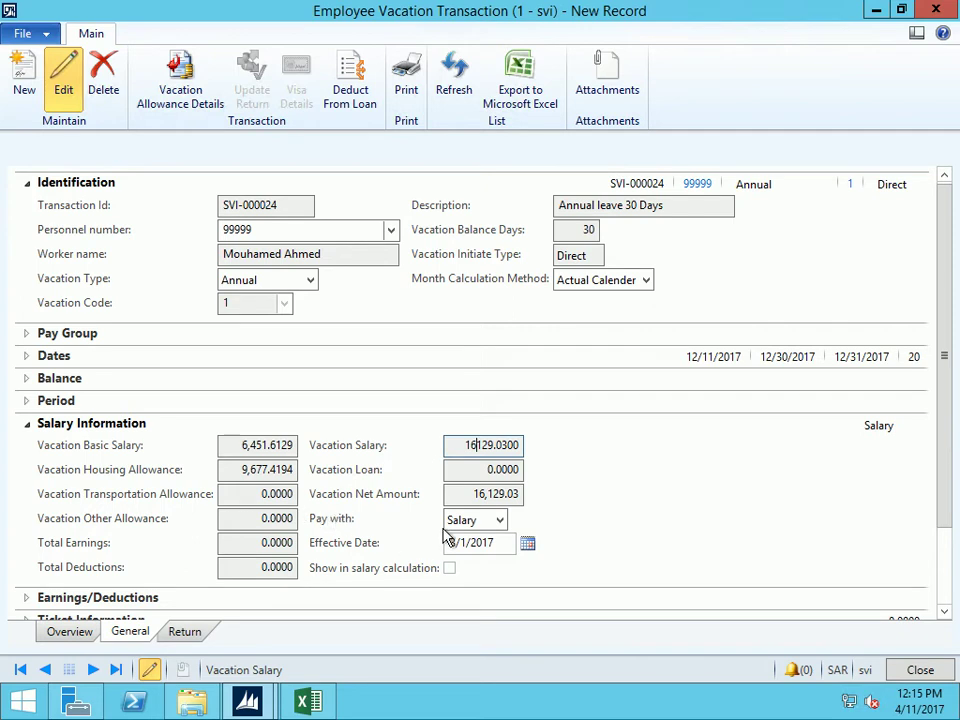
# Set the vacation's Pay with option to Separate and expand the Earnings/Deductions section
pyautogui.click(499, 520)
pyautogui.click(469, 558)
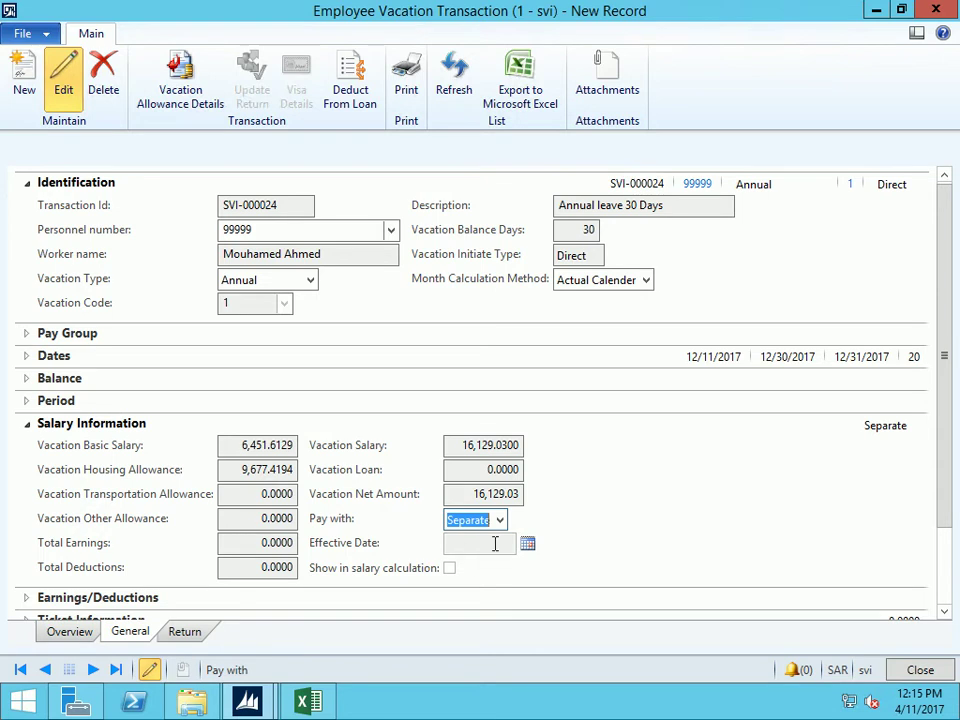
pyautogui.click(27, 599)
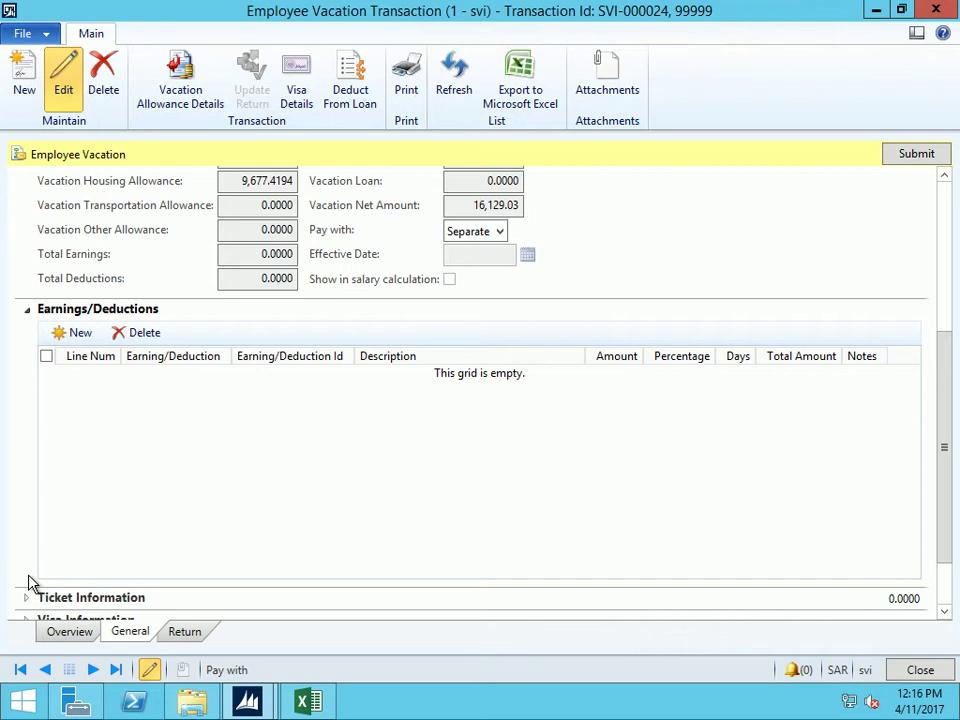
# Switch the vacation's Pay with option to Salary and back to Separate
pyautogui.click(504, 236)
pyautogui.click(487, 253)
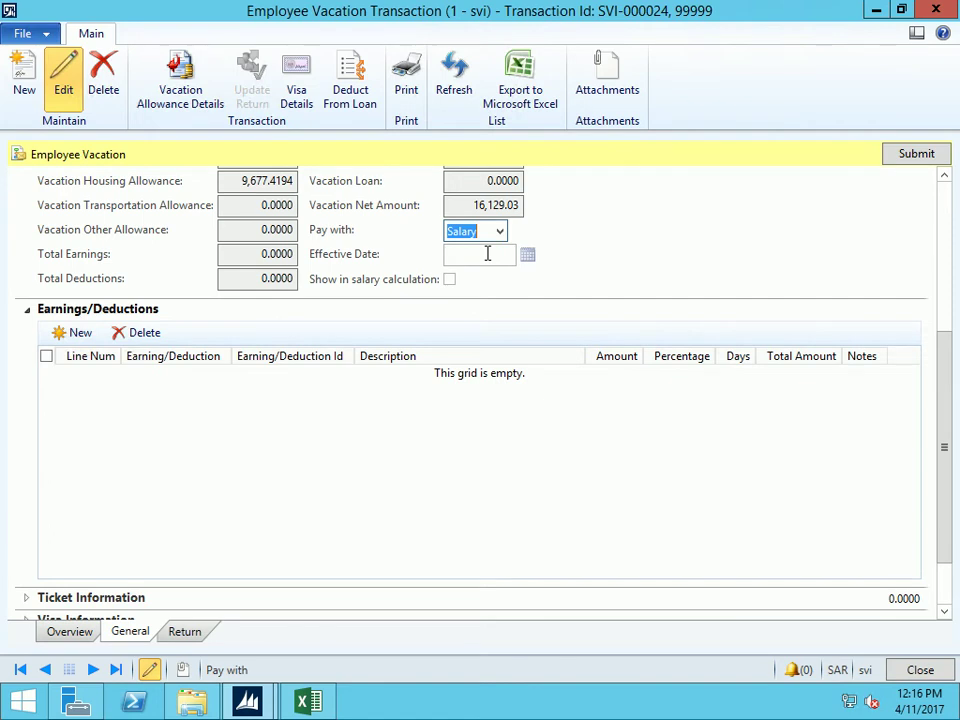
pyautogui.click(500, 233)
pyautogui.click(476, 270)
# Add an Earning line for Bonus with an amount of 150 under Earnings/Deductions
pyautogui.click(73, 333)
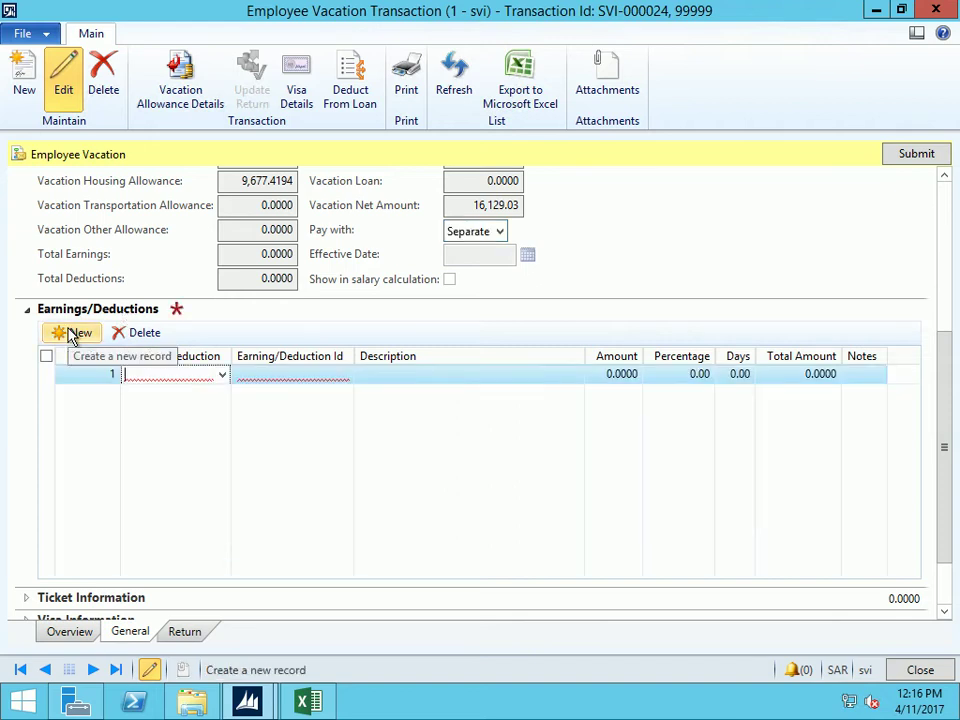
pyautogui.click(224, 375)
pyautogui.click(150, 396)
pyautogui.click(325, 375)
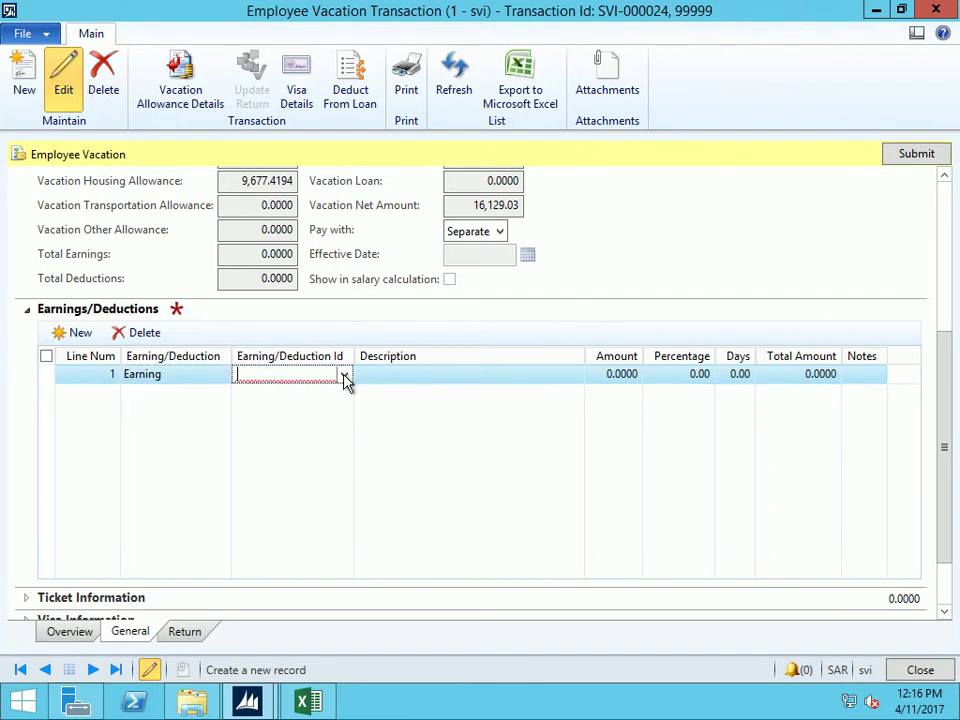
pyautogui.click(344, 379)
pyautogui.click(276, 436)
pyautogui.click(605, 374)
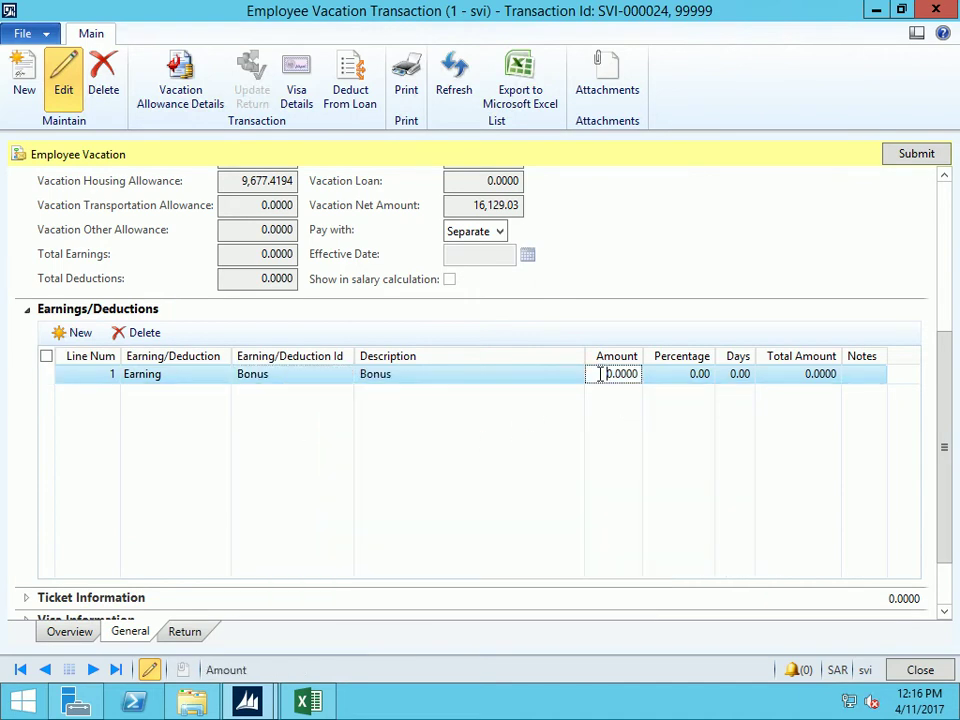
pyautogui.press('Tab')
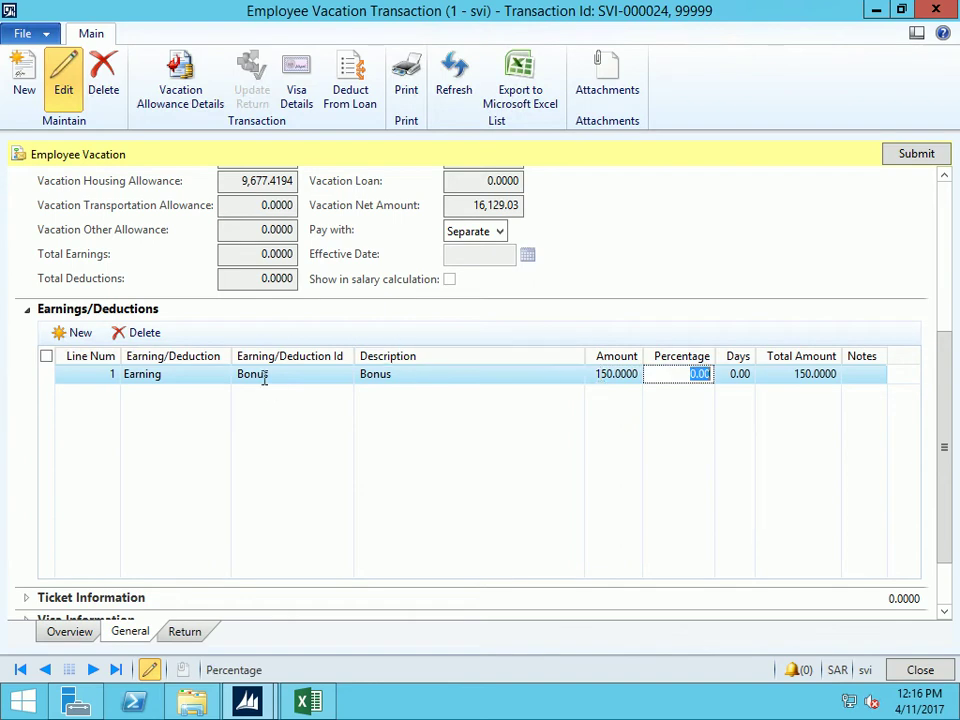
# Add a Deduction line for TRF (Traffic) with an amount of 150 under Earnings/Deductions
pyautogui.hotkey('ctrl', 'n')
pyautogui.click(222, 395)
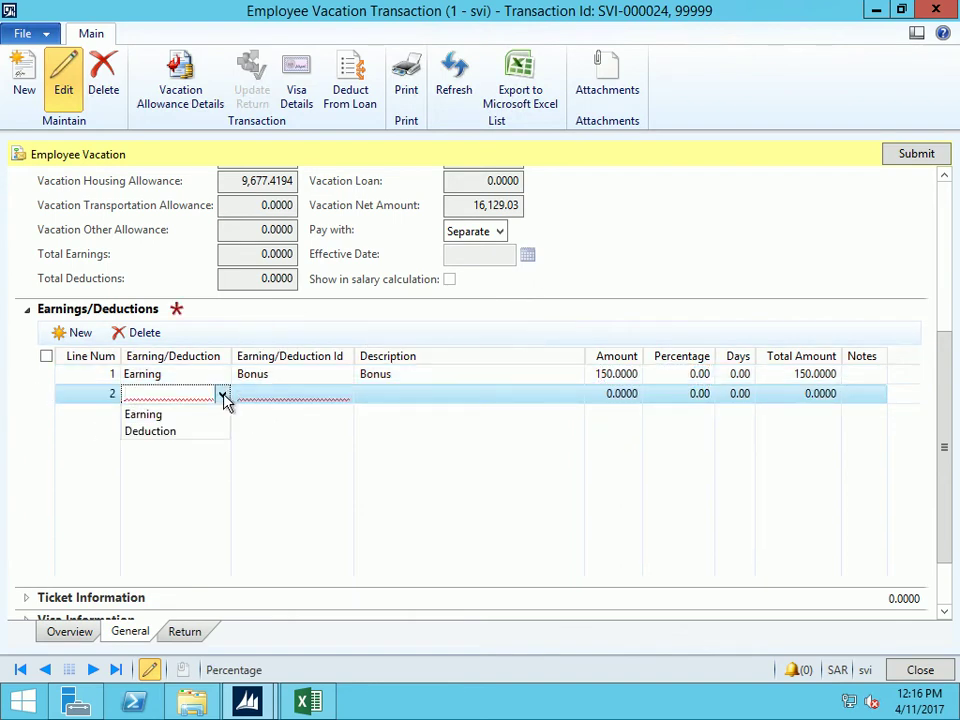
pyautogui.click(158, 431)
pyautogui.click(335, 393)
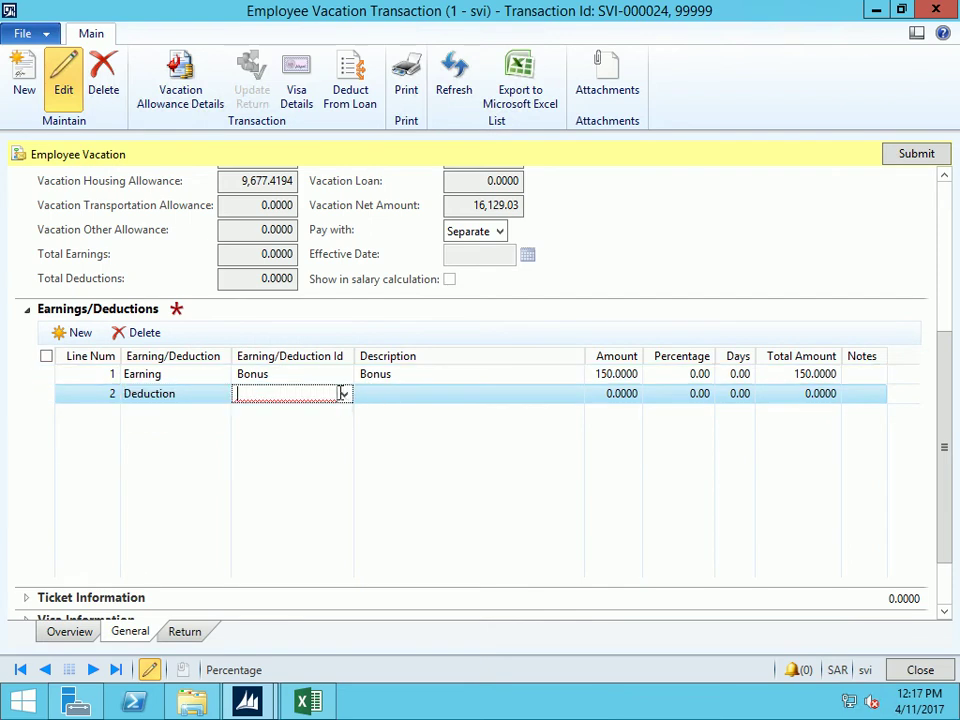
pyautogui.click(344, 395)
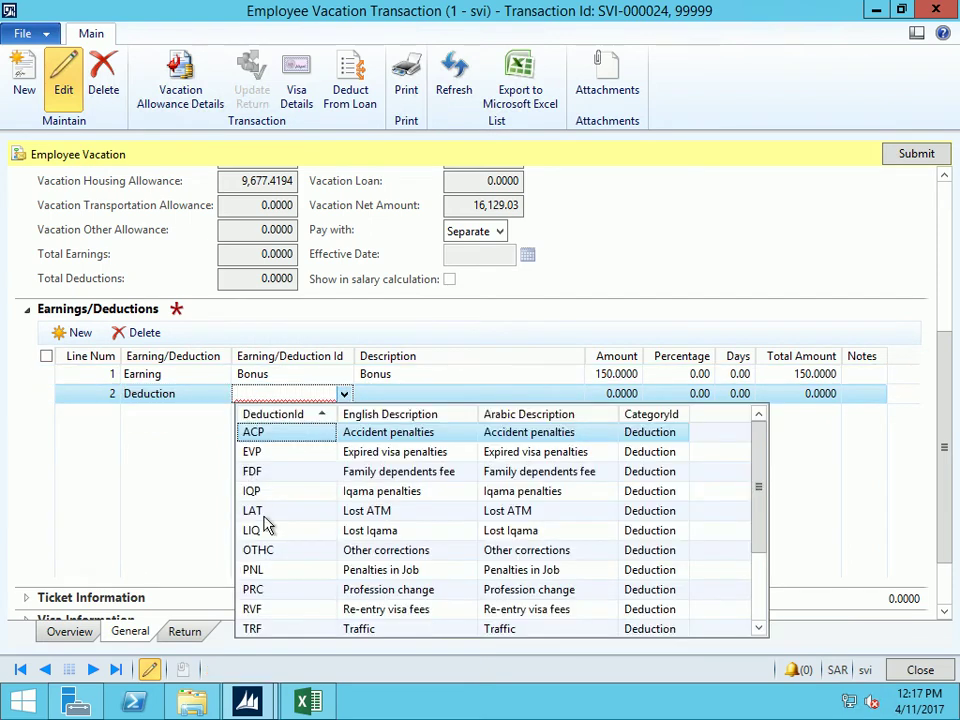
pyautogui.click(365, 612)
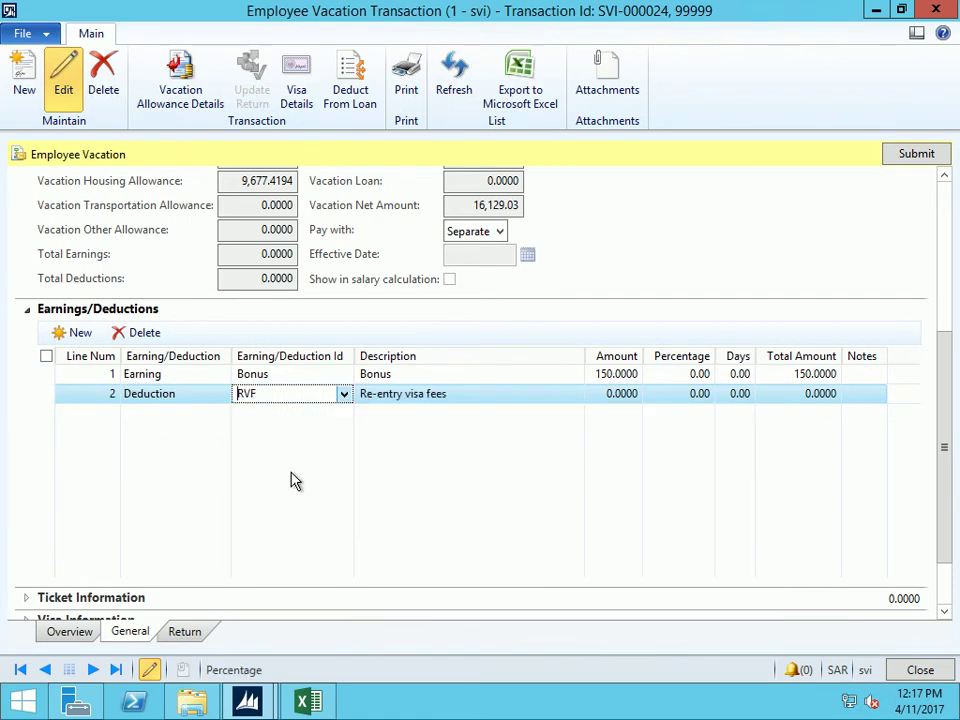
pyautogui.click(344, 394)
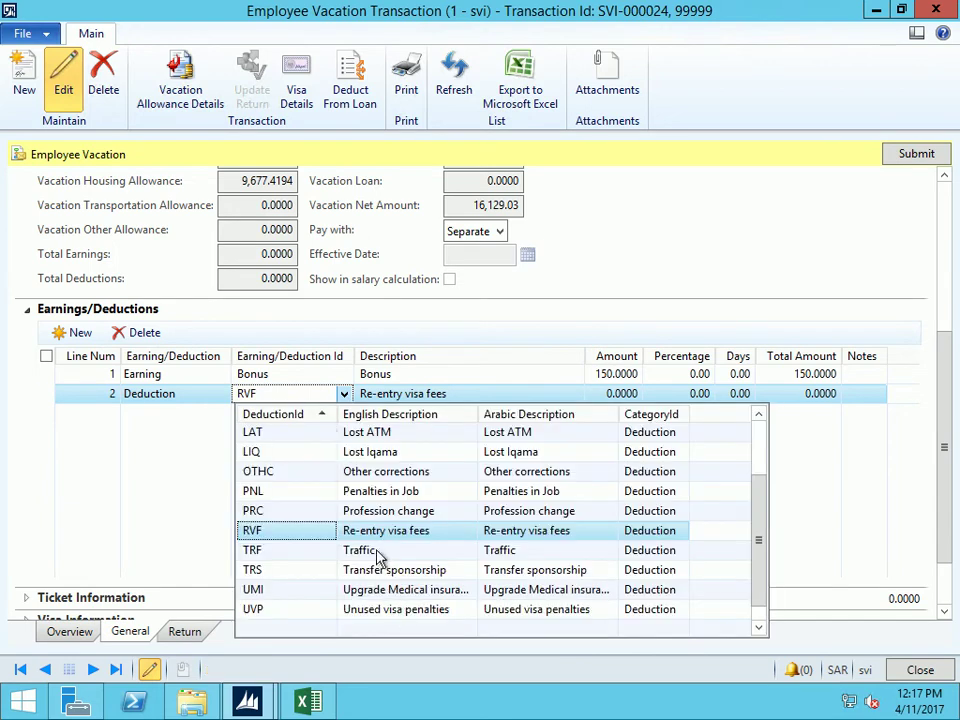
pyautogui.click(370, 556)
pyautogui.click(609, 393)
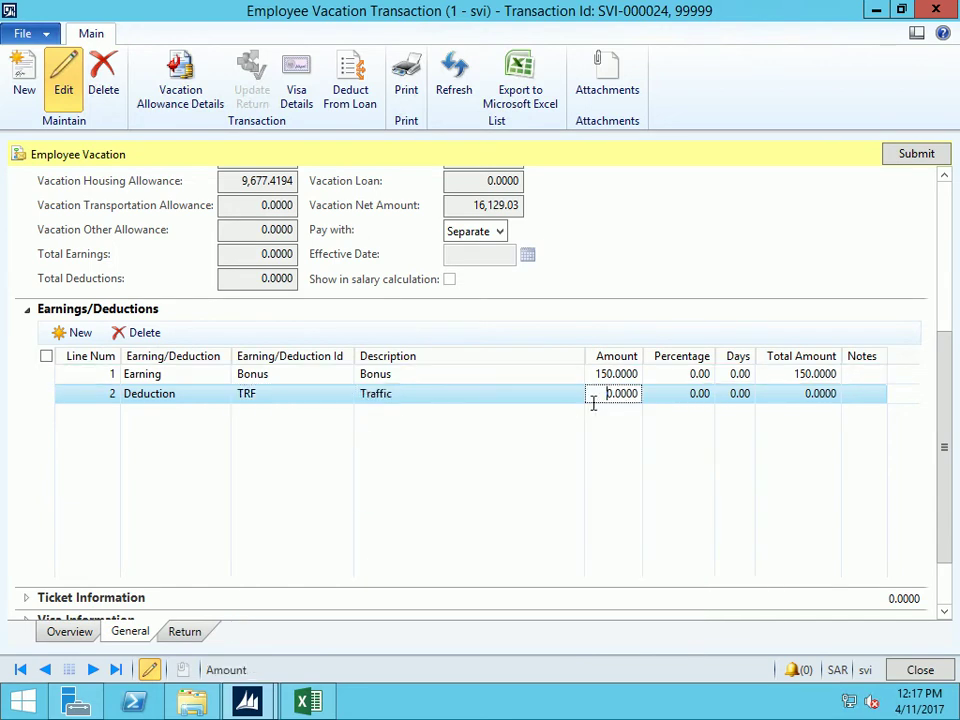
pyautogui.write('150')
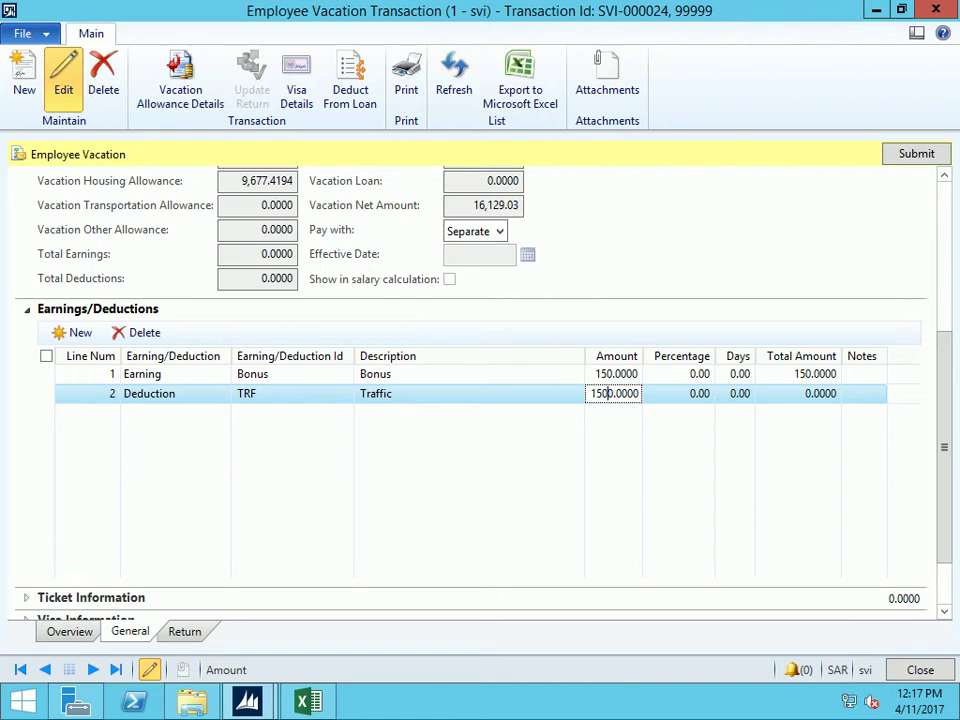
pyautogui.press('BackSpace')
pyautogui.press('Tab')
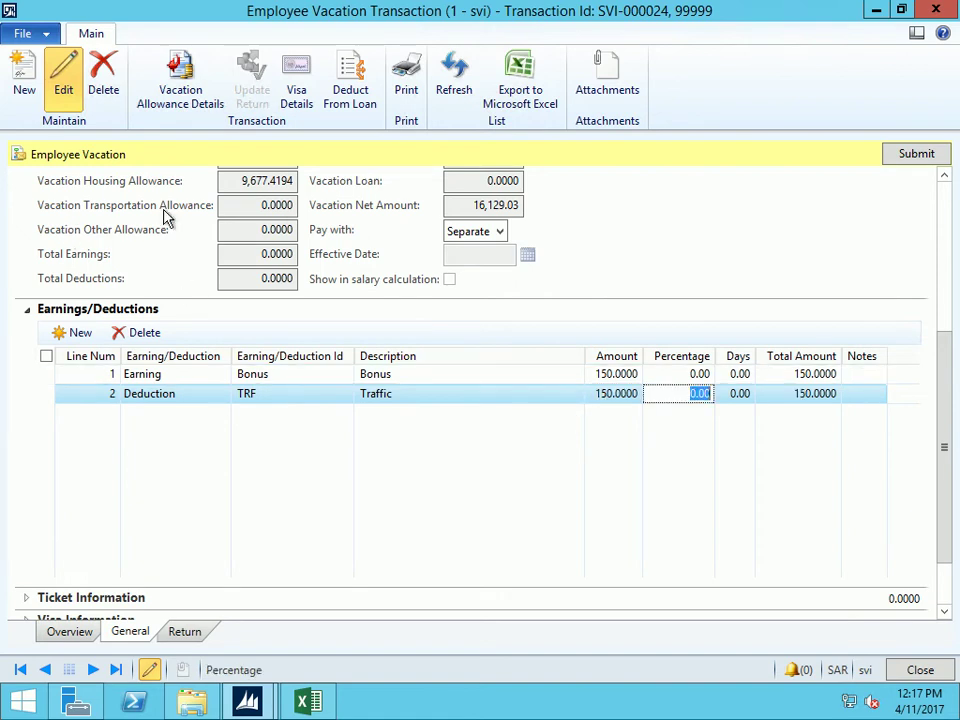
# Review the total earnings, total deductions and vacation salary, and set the Traffic deduction's amount to 200
pyautogui.scroll(3, 278, 232)
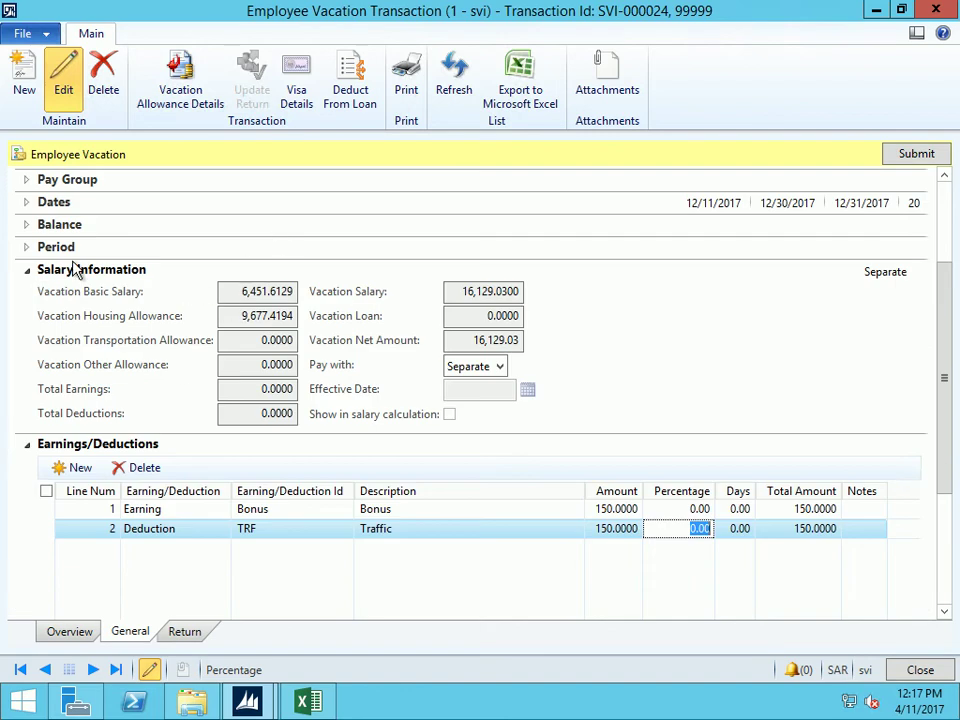
pyautogui.click(259, 389)
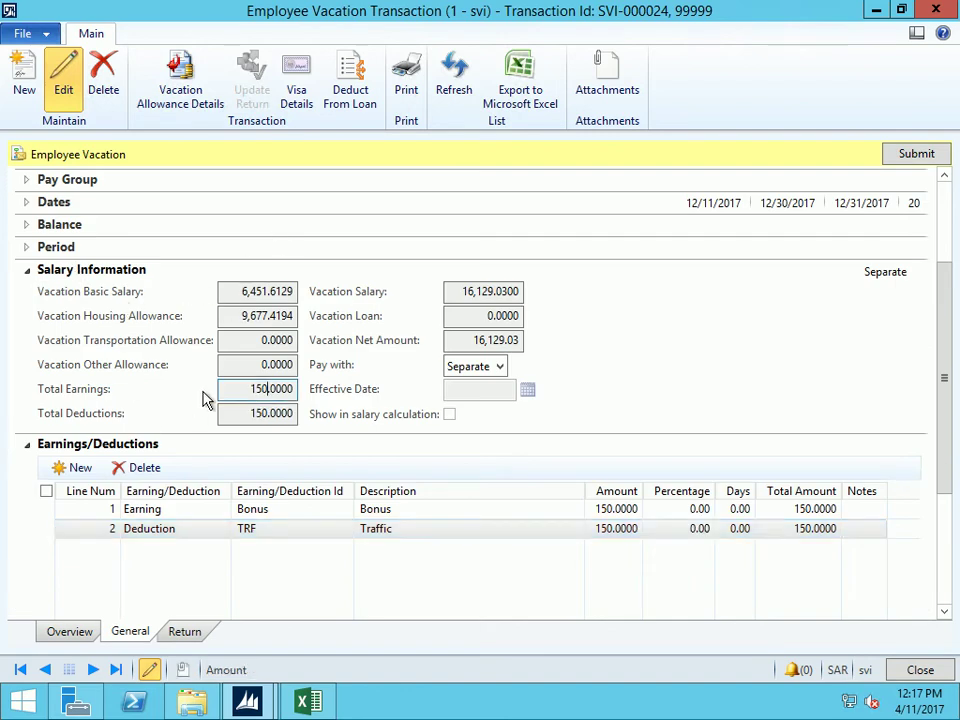
pyautogui.click(272, 415)
pyautogui.click(498, 291)
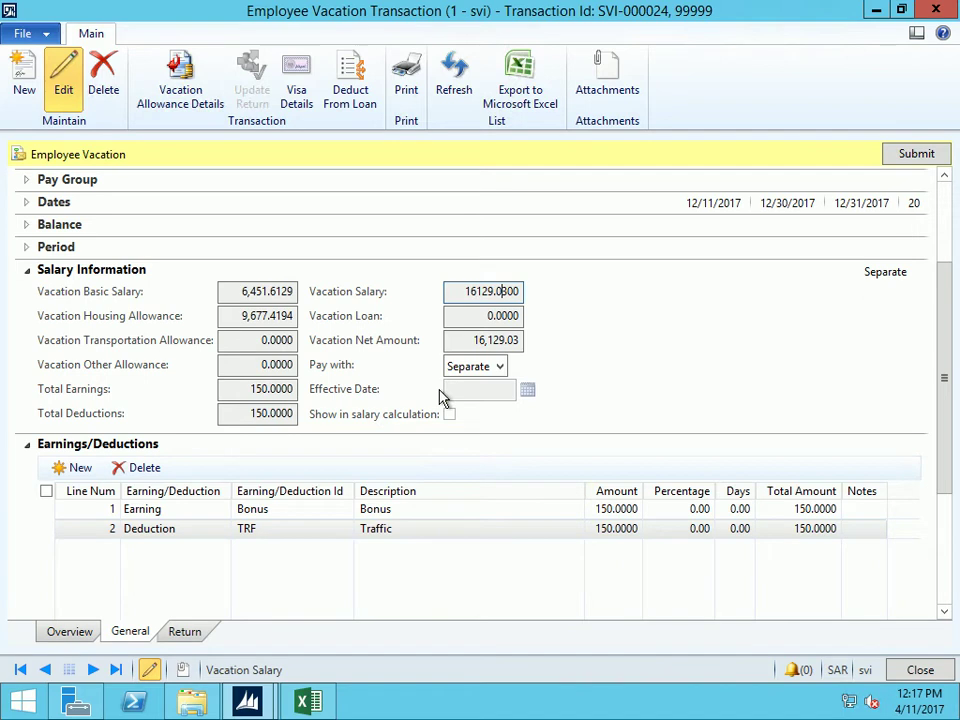
pyautogui.click(606, 528)
pyautogui.doubleClick(602, 528)
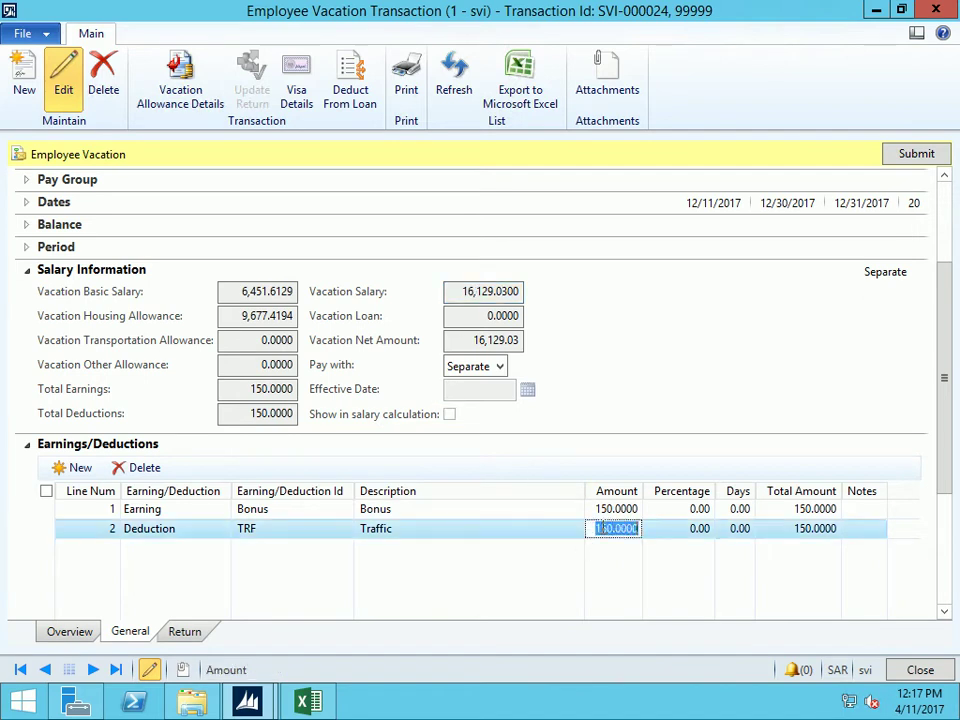
pyautogui.write('200')
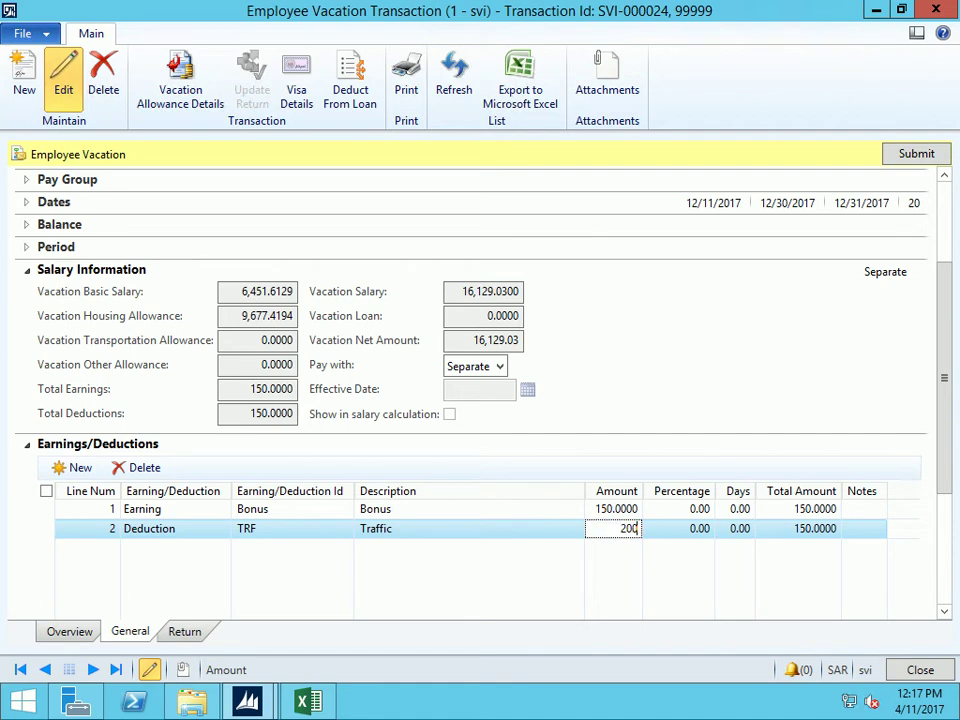
pyautogui.press('Tab')
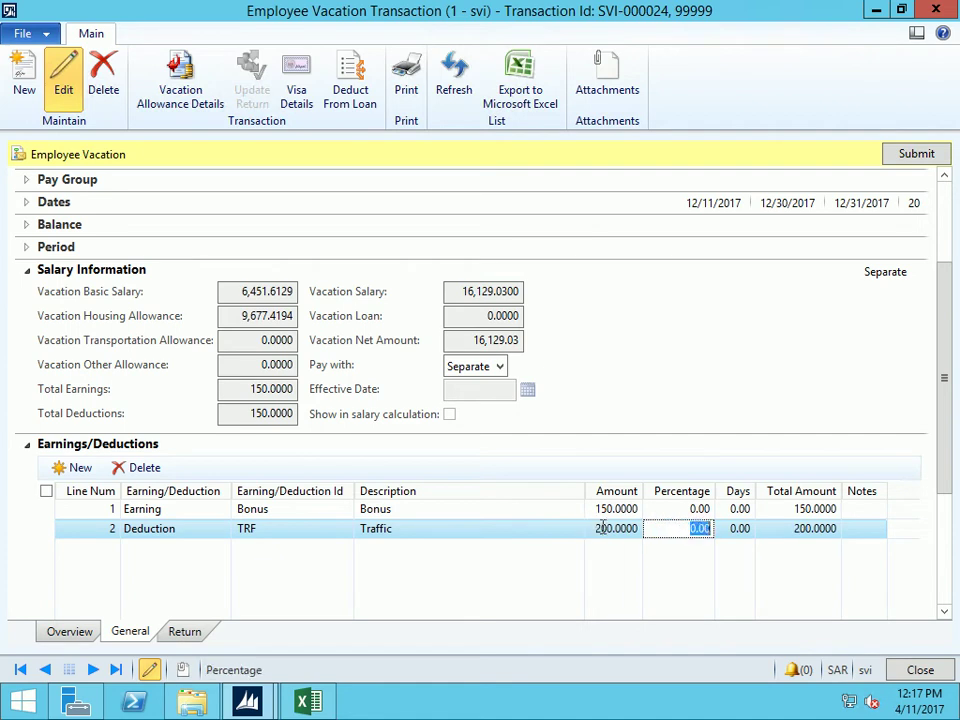
# Check the total deductions and vacation net amount against the vacation salary in Salary Information
pyautogui.click(257, 418)
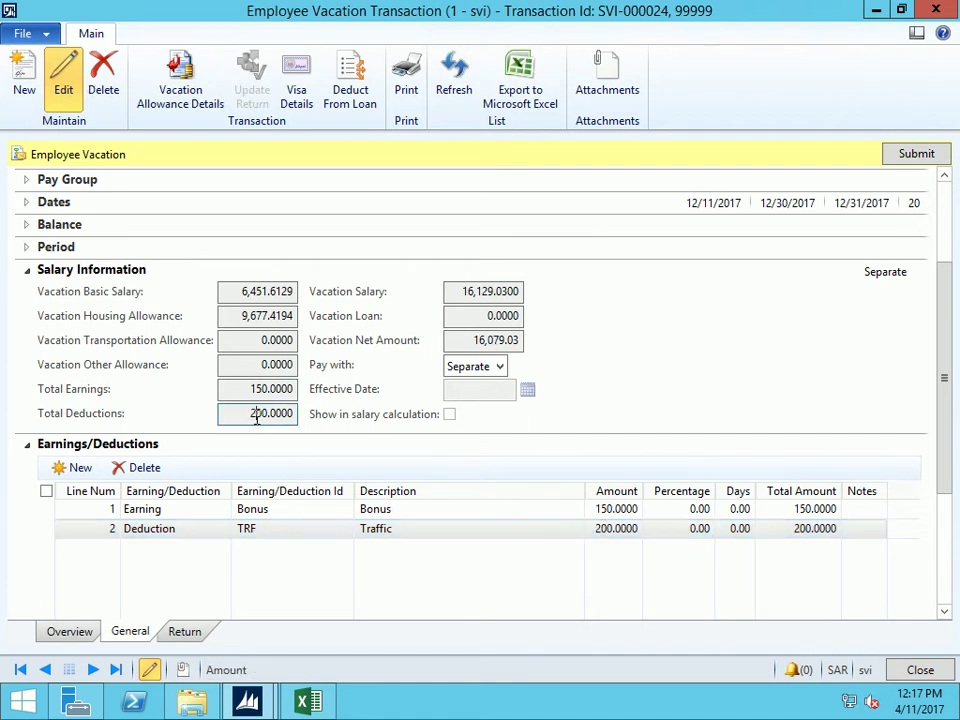
pyautogui.click(505, 343)
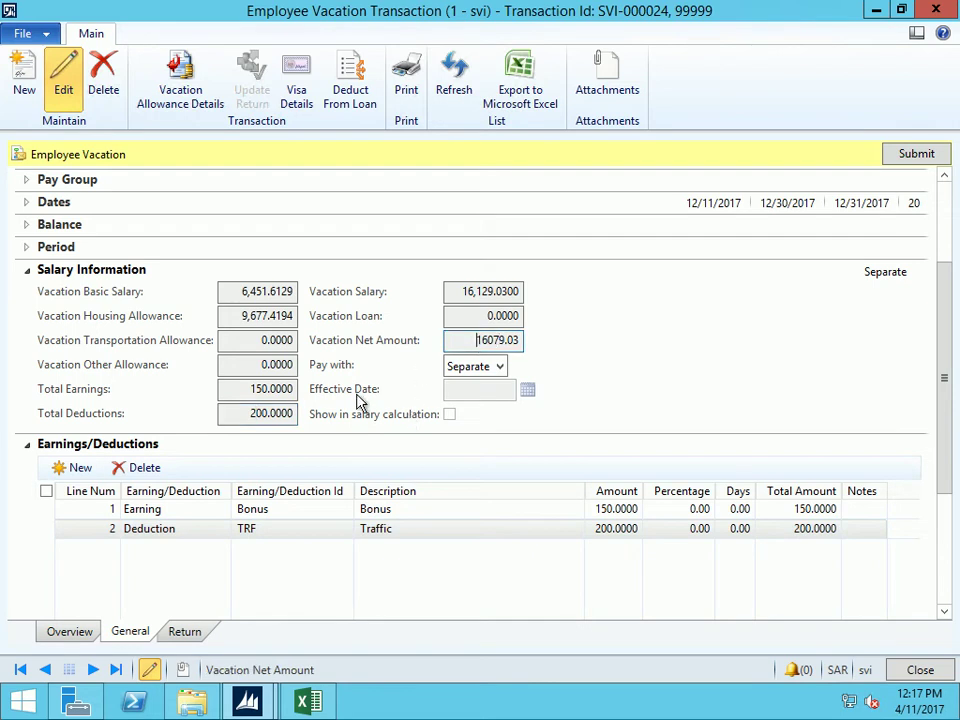
pyautogui.click(478, 292)
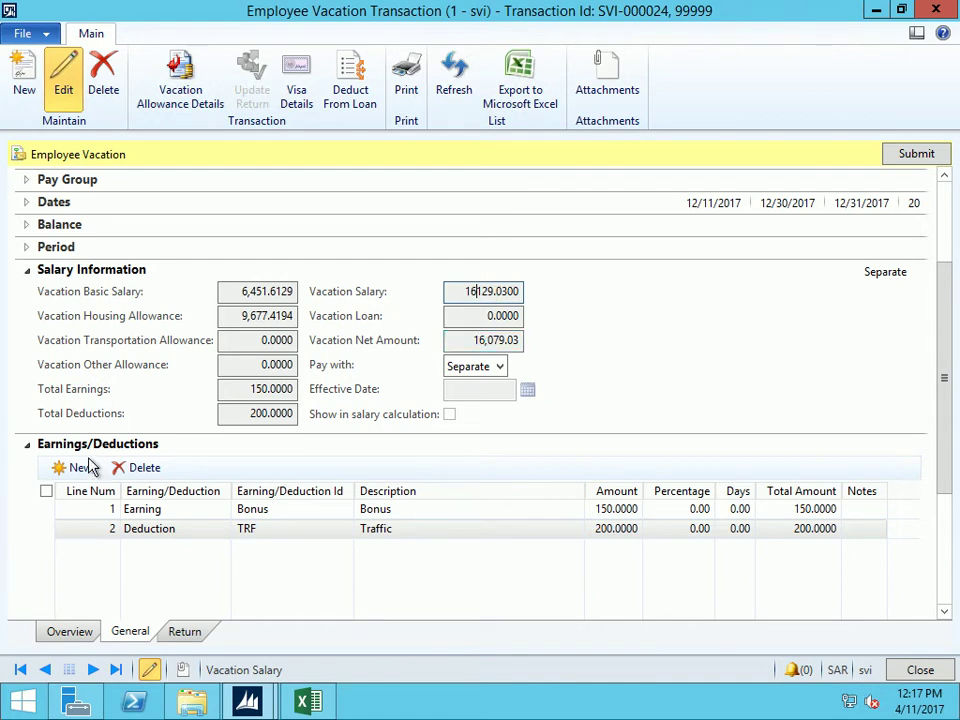
# Collapse Earnings/Deductions and enable Ticket Entitlement in the Ticket Information section
pyautogui.click(28, 446)
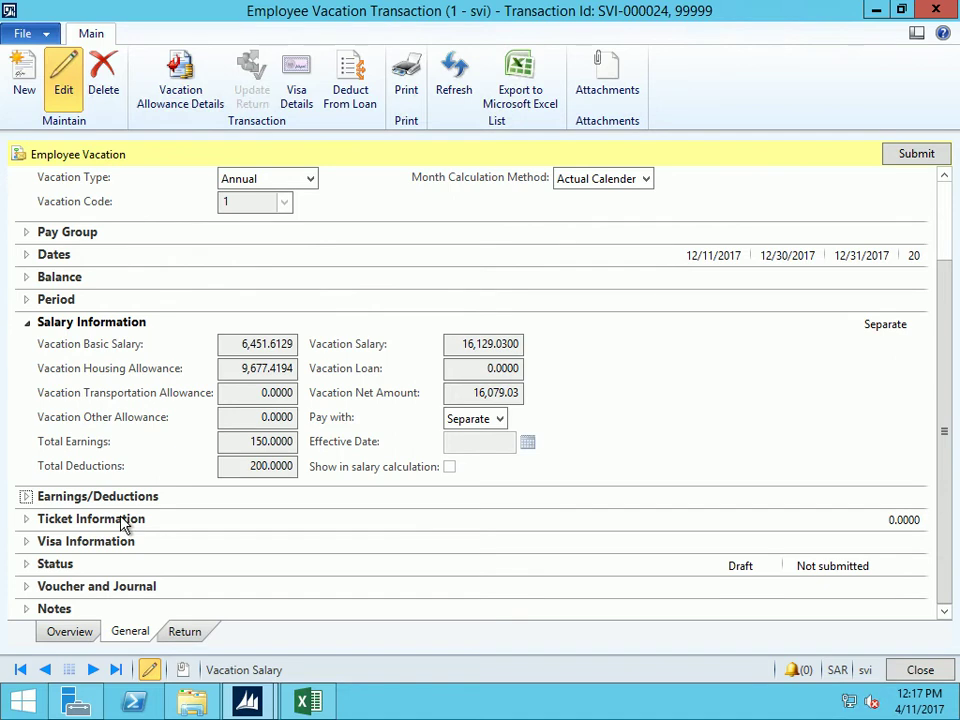
pyautogui.click(27, 520)
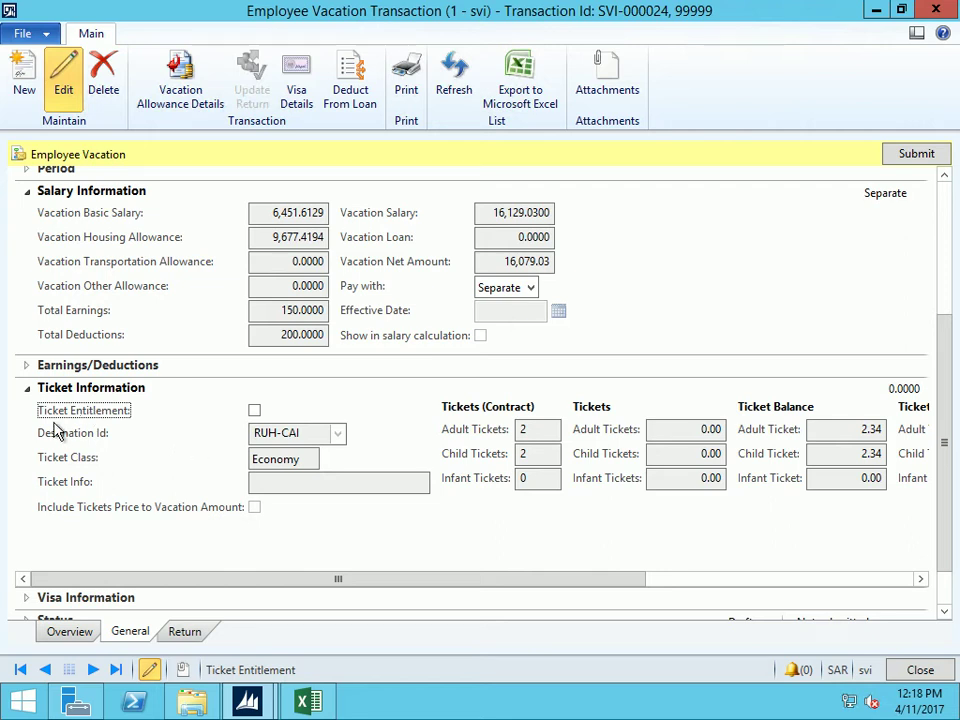
pyautogui.click(255, 413)
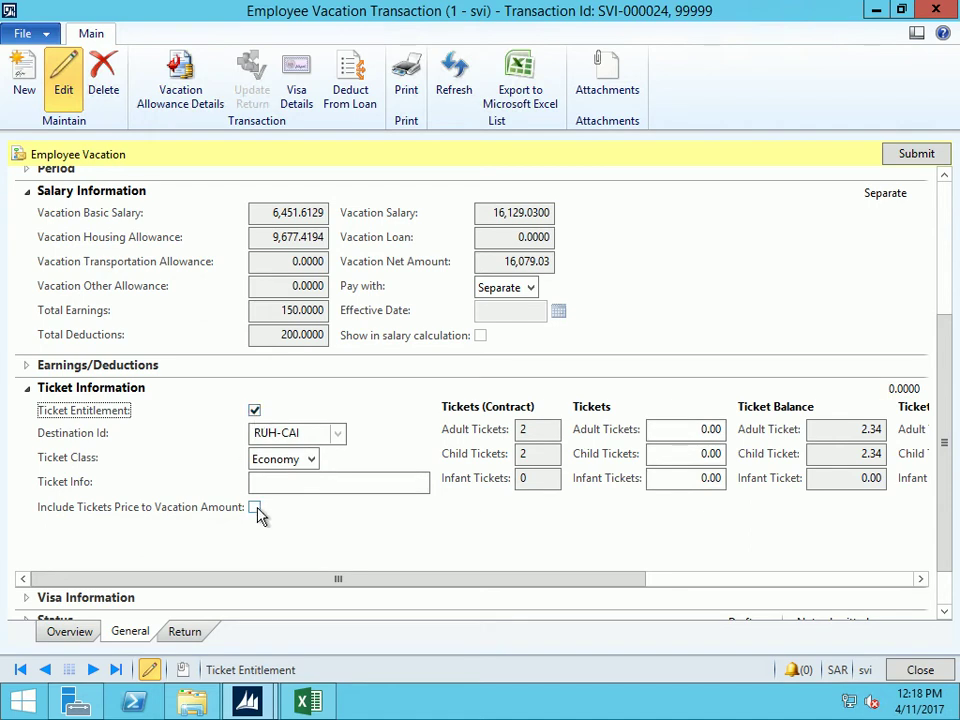
# Enter ALSFKHHADLFJ as the Ticket Info and look through the available ticket destinations
pyautogui.click(286, 481)
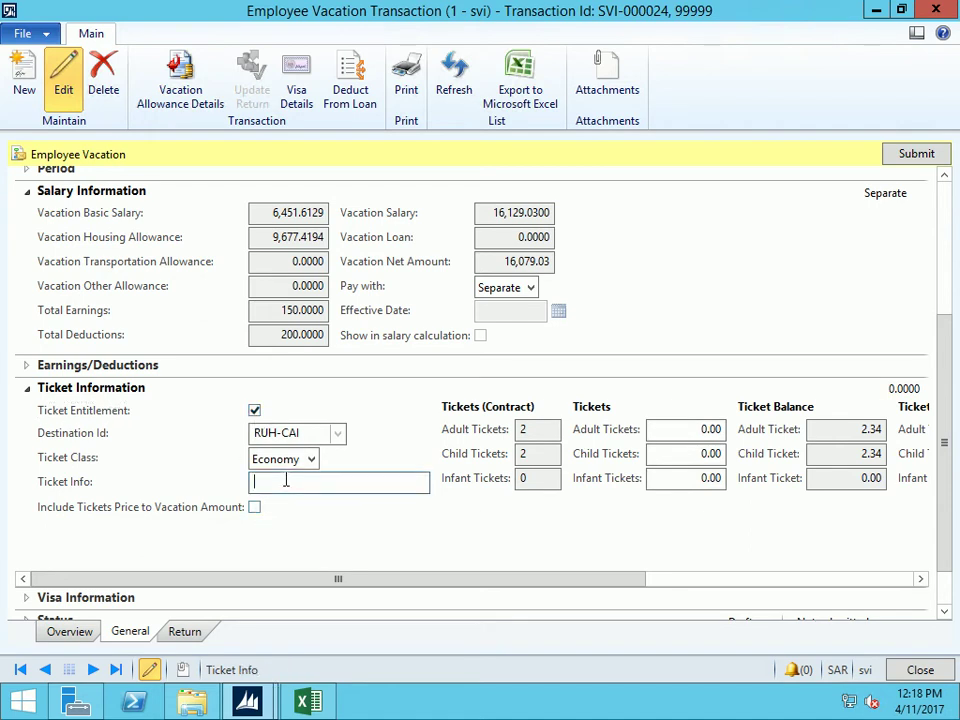
pyautogui.write('ALSFKHHADLFJ')
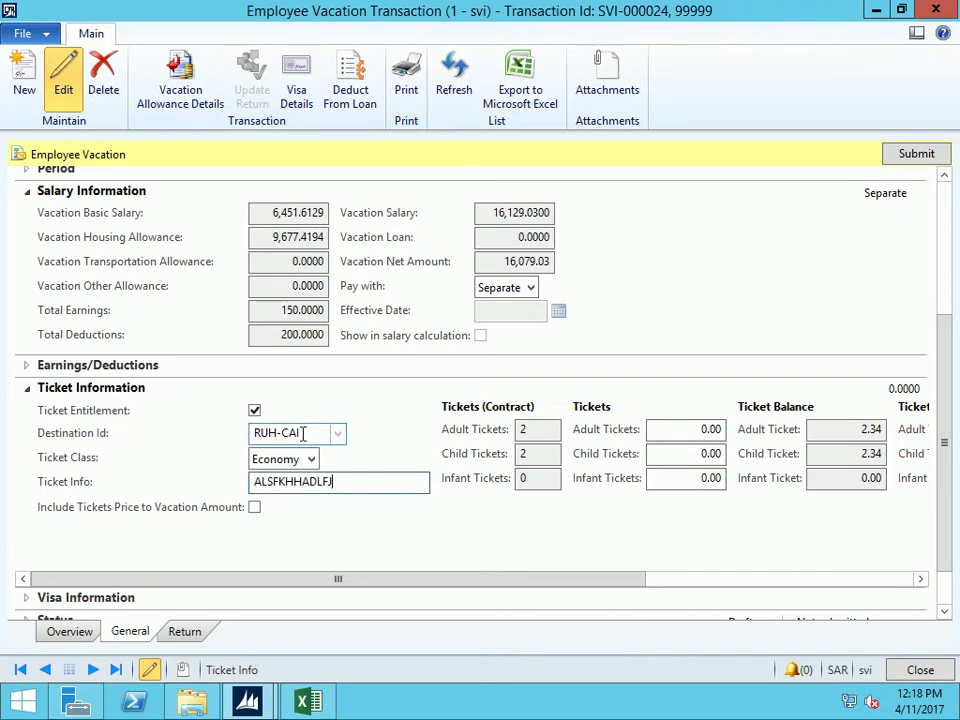
pyautogui.moveTo(304, 433)
pyautogui.click(336, 433)
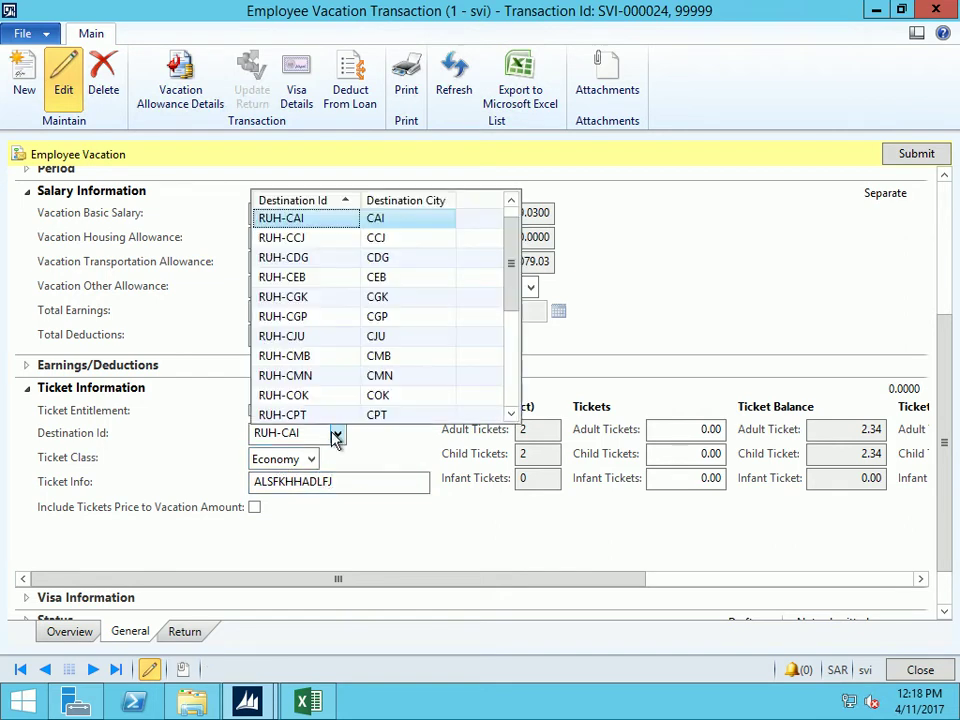
pyautogui.click(336, 437)
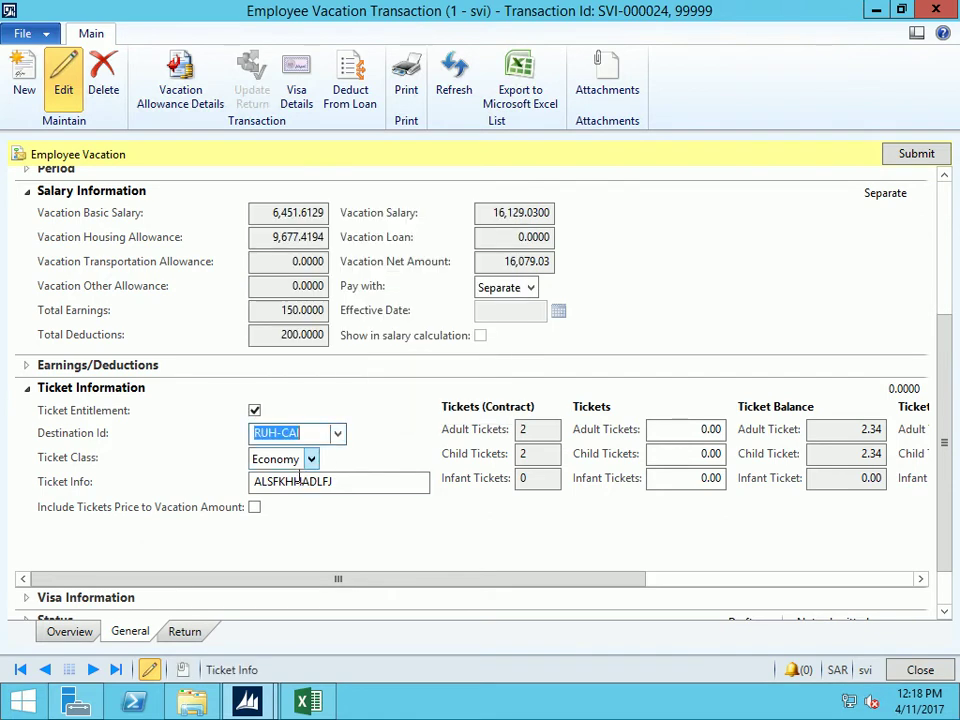
# Clear the sample text from the Ticket Info field
pyautogui.click(283, 484)
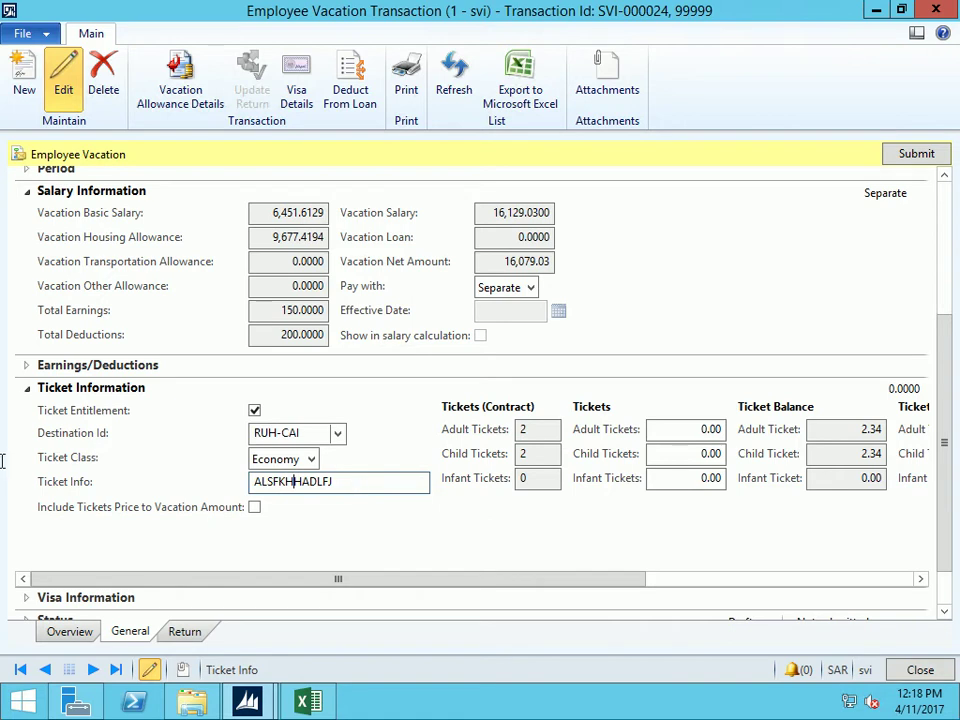
pyautogui.moveTo(356, 484); pyautogui.dragTo(3, 465)
pyautogui.press('Delete')
pyautogui.press('Tab')
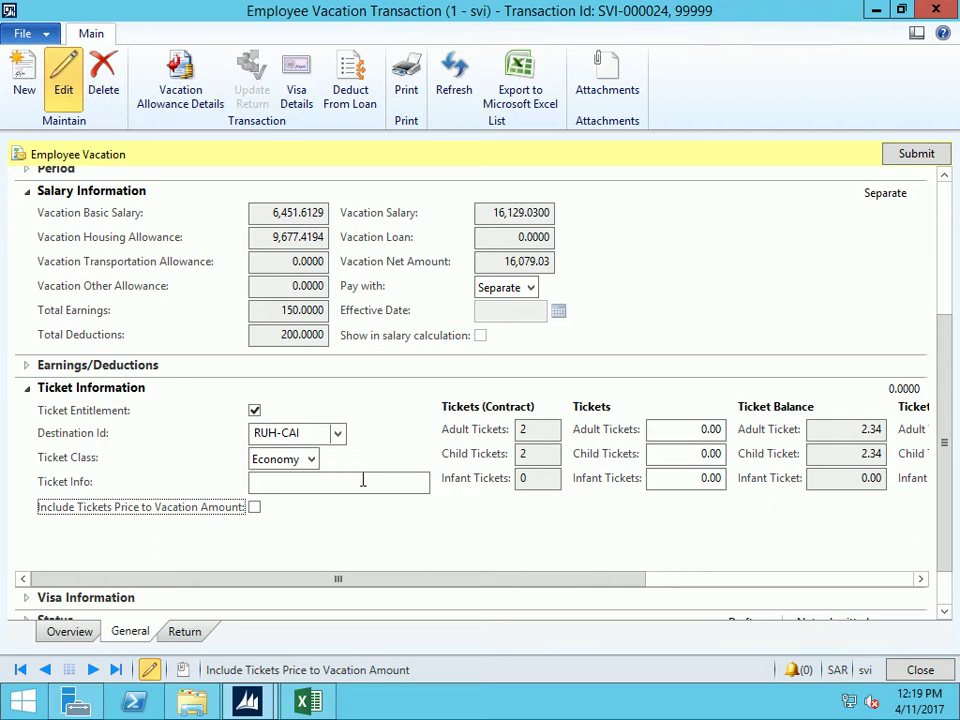
pyautogui.click(356, 481)
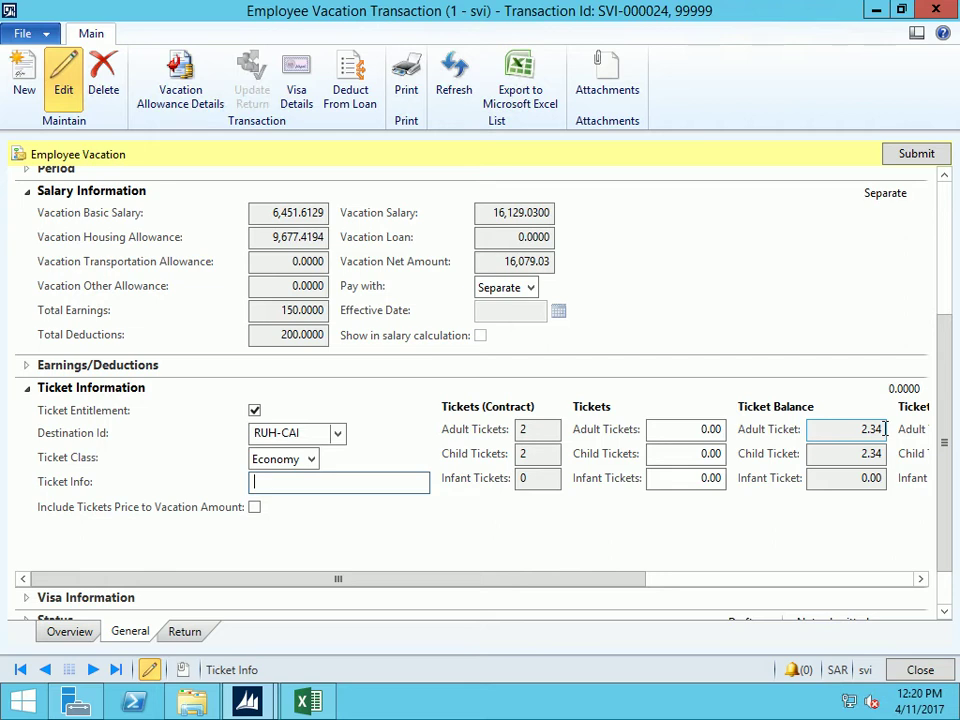
# Try to set the number of Adult Tickets to 3
pyautogui.click(690, 428)
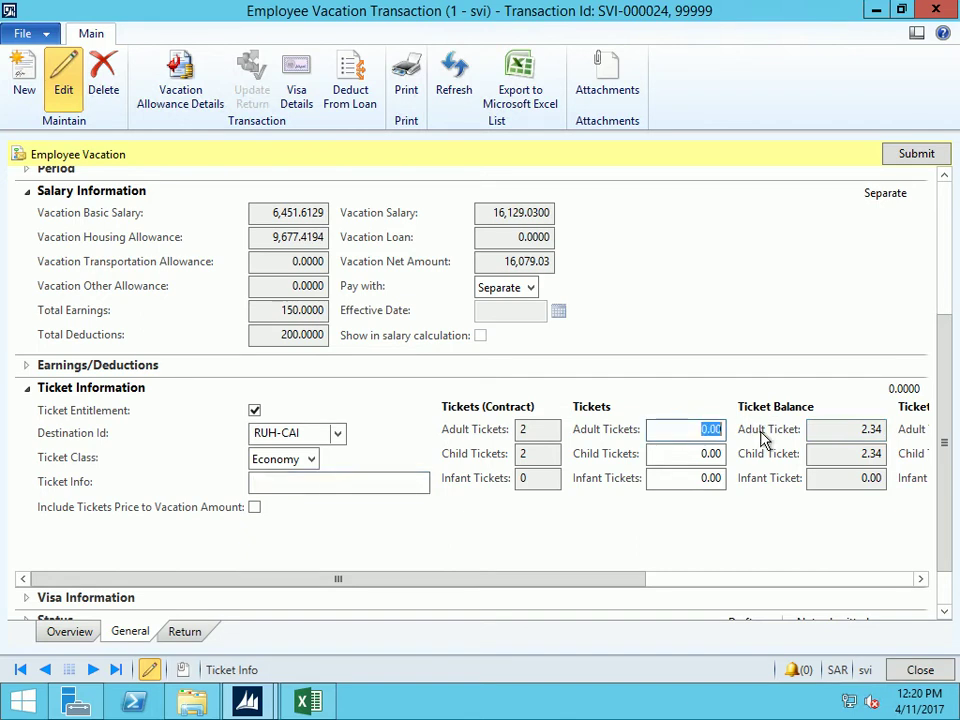
pyautogui.write('3')
pyautogui.press('Tab')
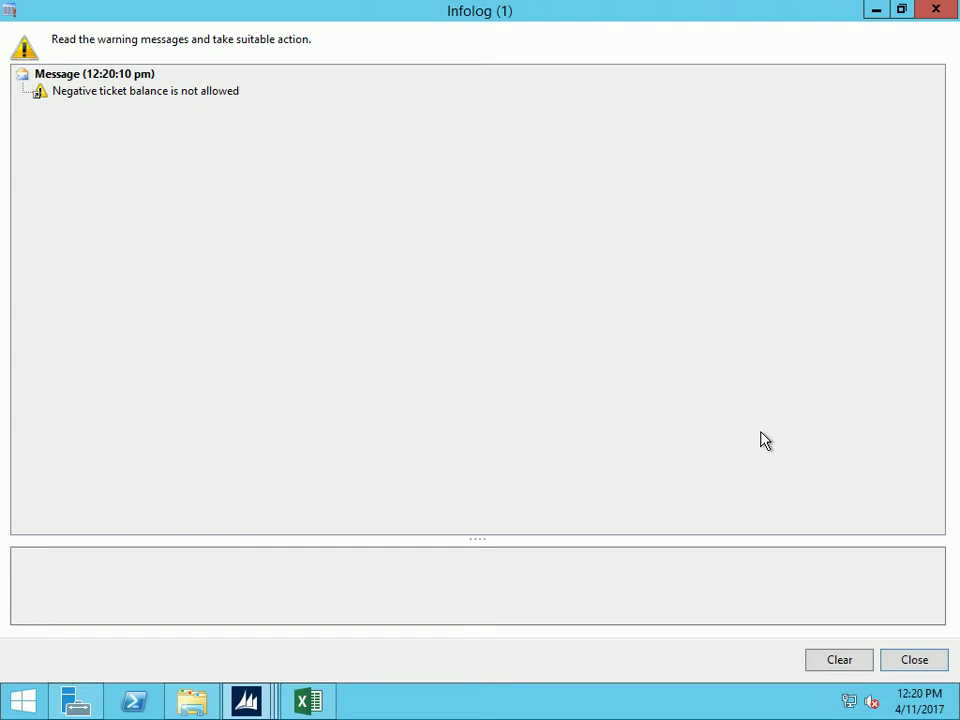
pyautogui.press('Escape')
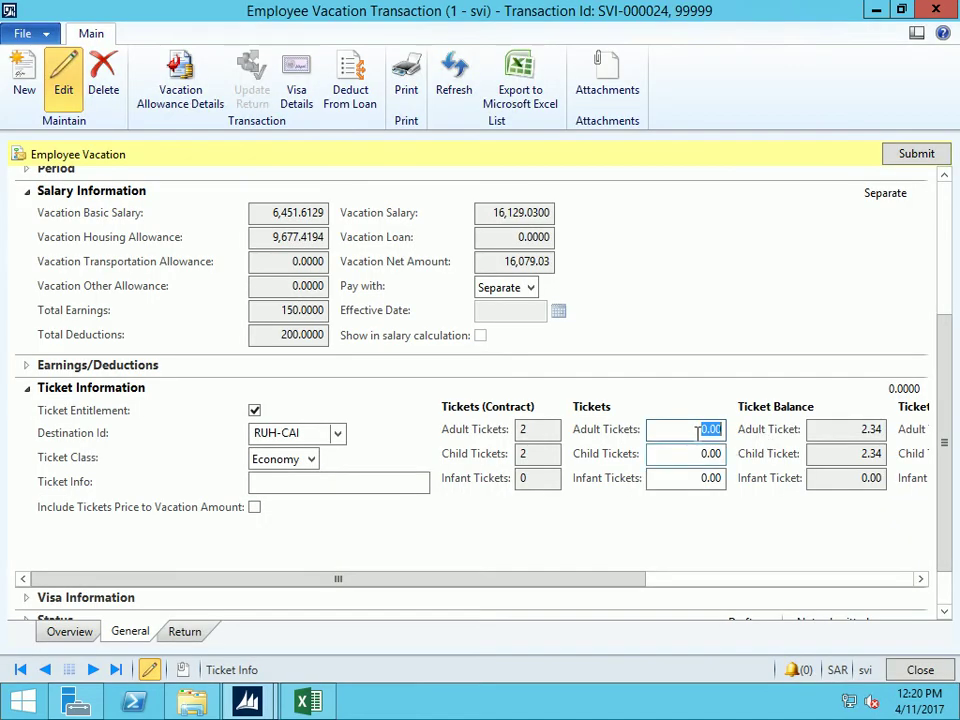
# Set both the Adult Tickets and Child Tickets quantities to 2 in the Ticket Information section
pyautogui.write('2')
pyautogui.press('Tab')
pyautogui.write('2')
pyautogui.press('Tab')
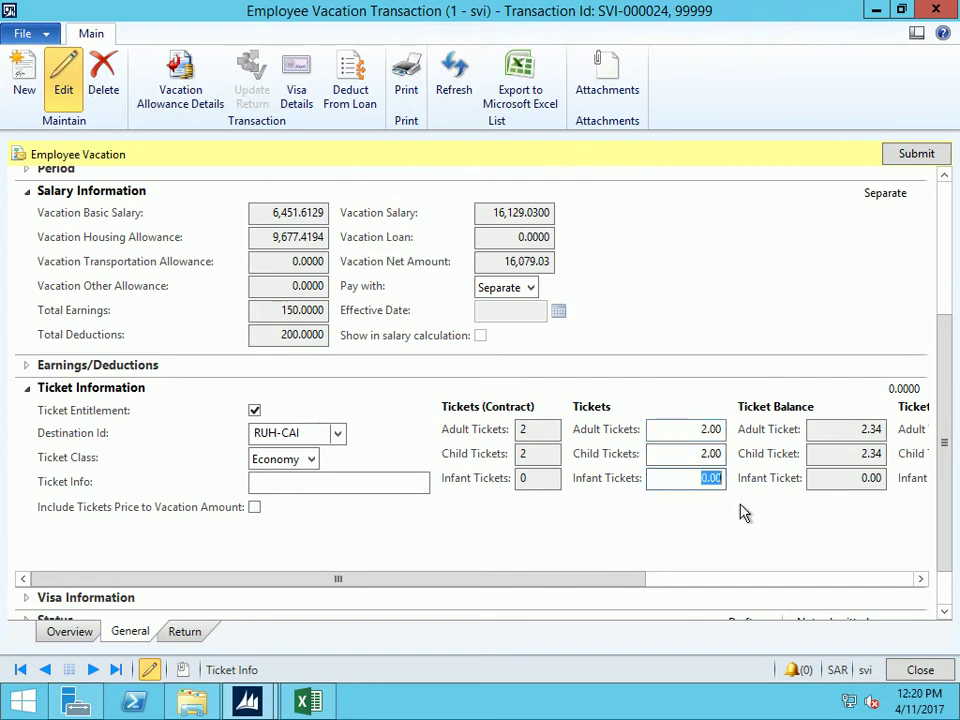
# Set the Adult Ticket Price to 2500 and the Child Ticket Price to 2000
pyautogui.moveTo(557, 581); pyautogui.dragTo(864, 579)
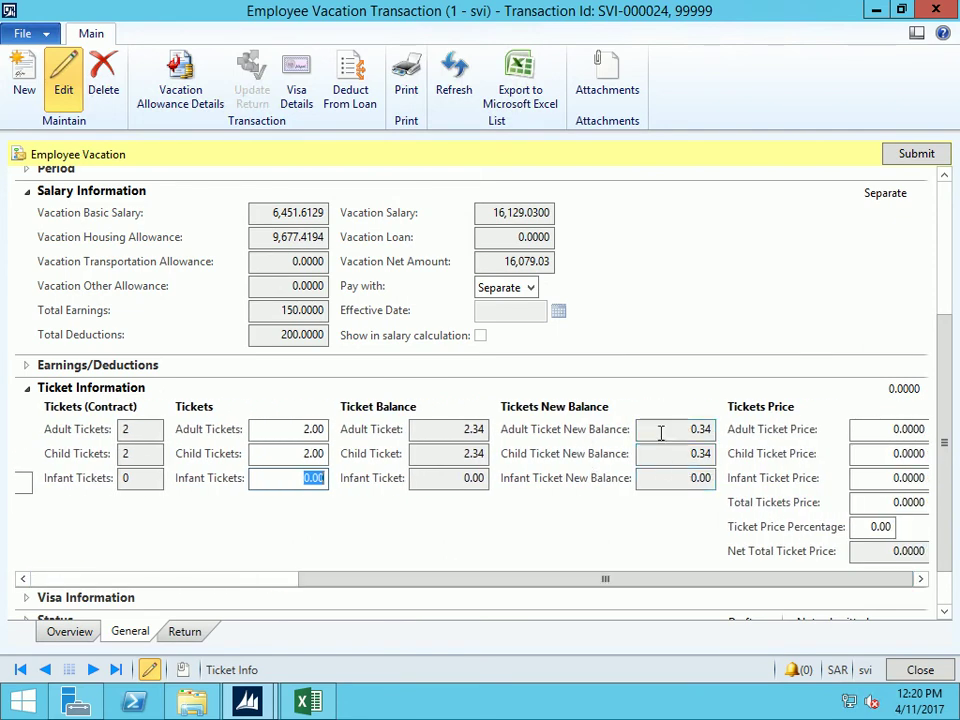
pyautogui.click(890, 430)
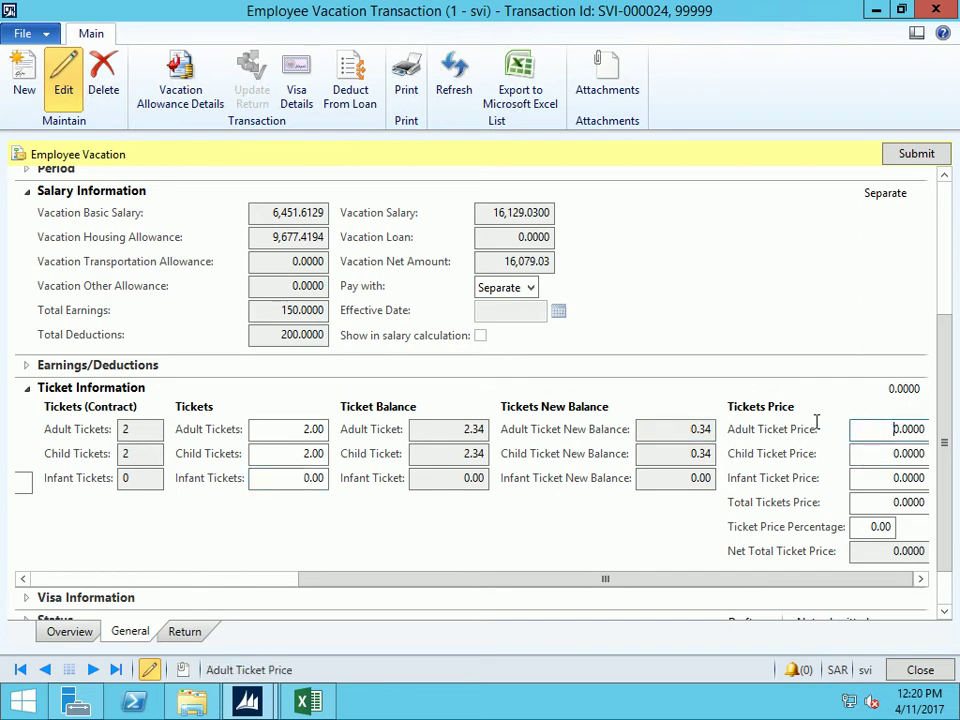
pyautogui.doubleClick(878, 429)
pyautogui.write('2500')
pyautogui.press('Tab')
pyautogui.write('2000')
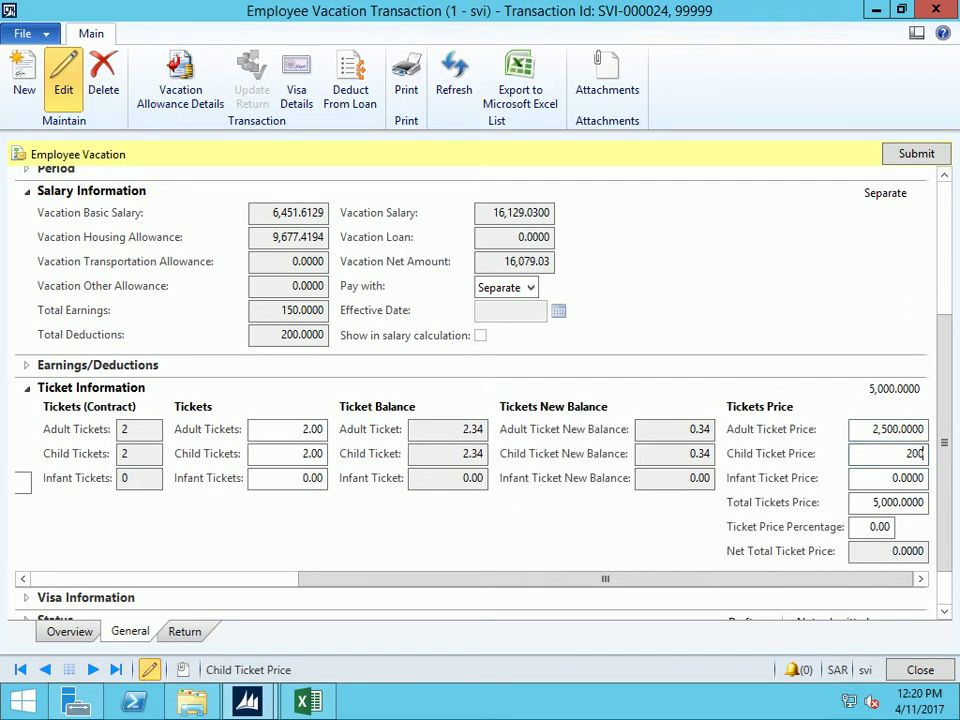
pyautogui.press('Tab')
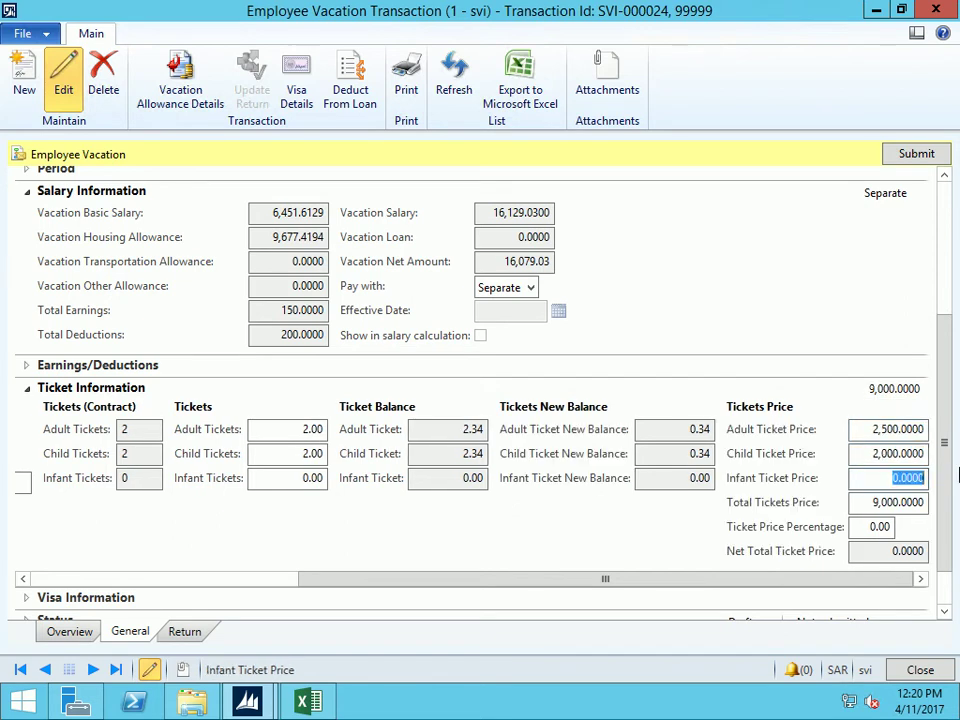
pyautogui.click(875, 502)
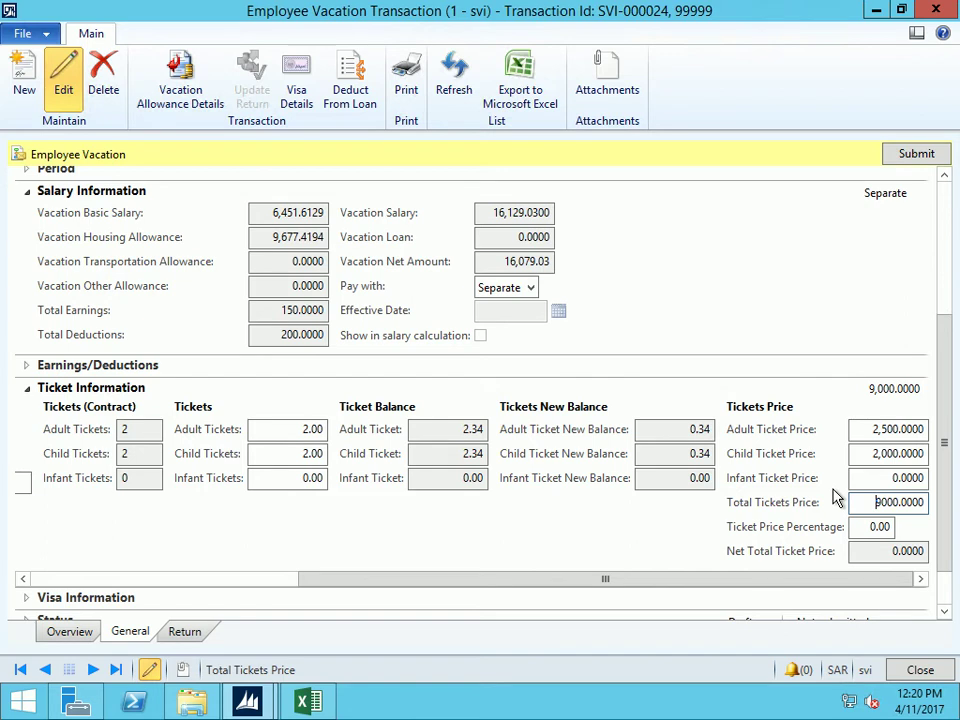
# Include the tickets price in the vacation amount and set the Ticket Price Percentage to 100
pyautogui.click(86, 584)
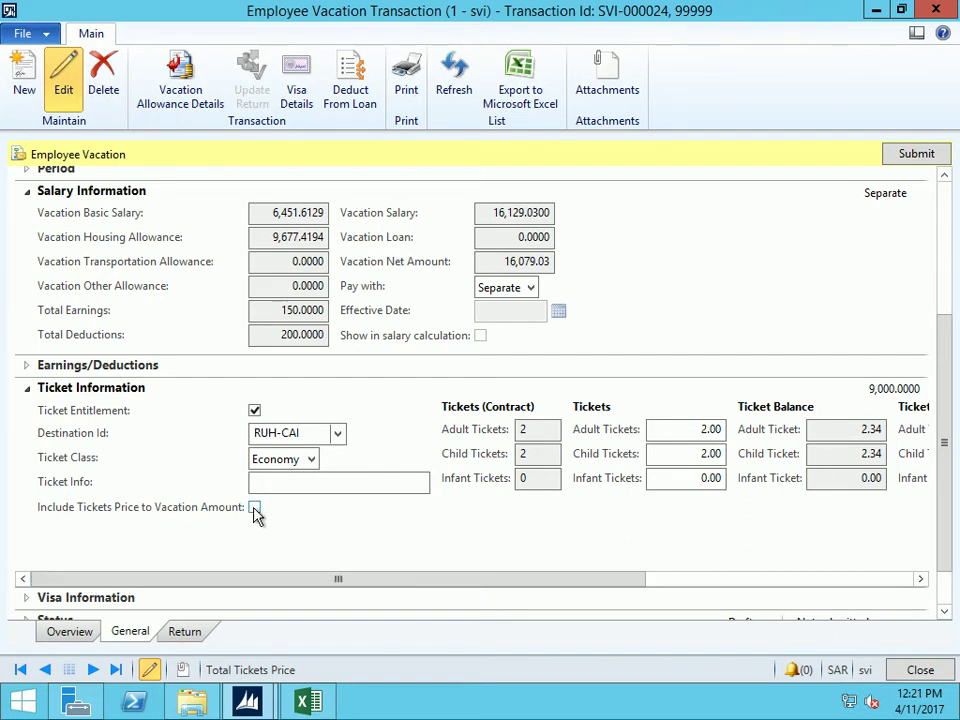
pyautogui.click(100, 510)
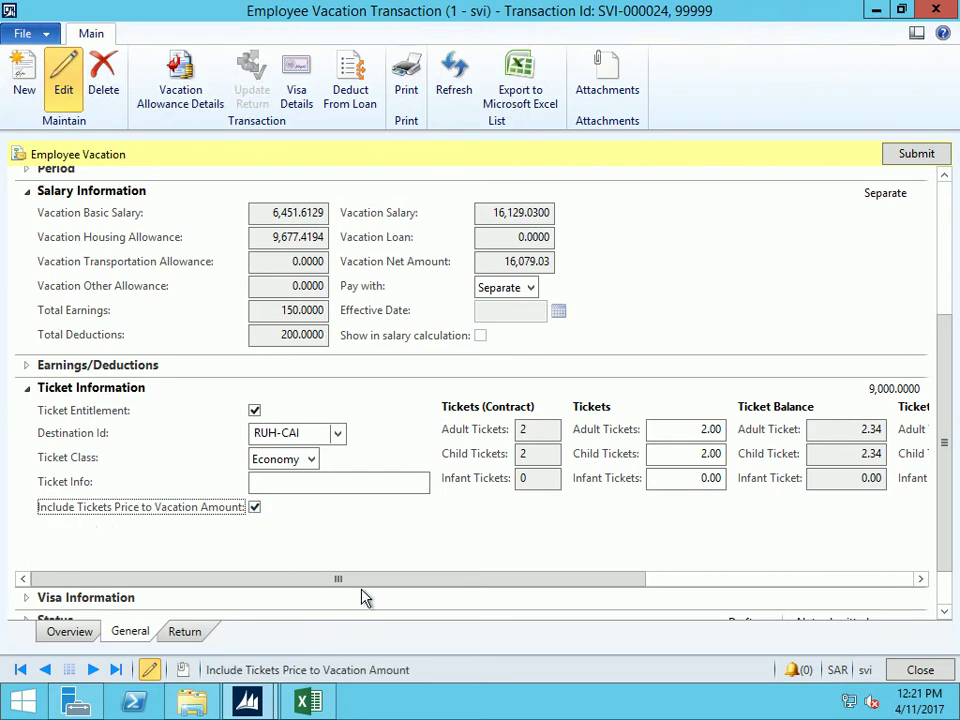
pyautogui.moveTo(390, 585); pyautogui.dragTo(940, 578)
pyautogui.click(868, 528)
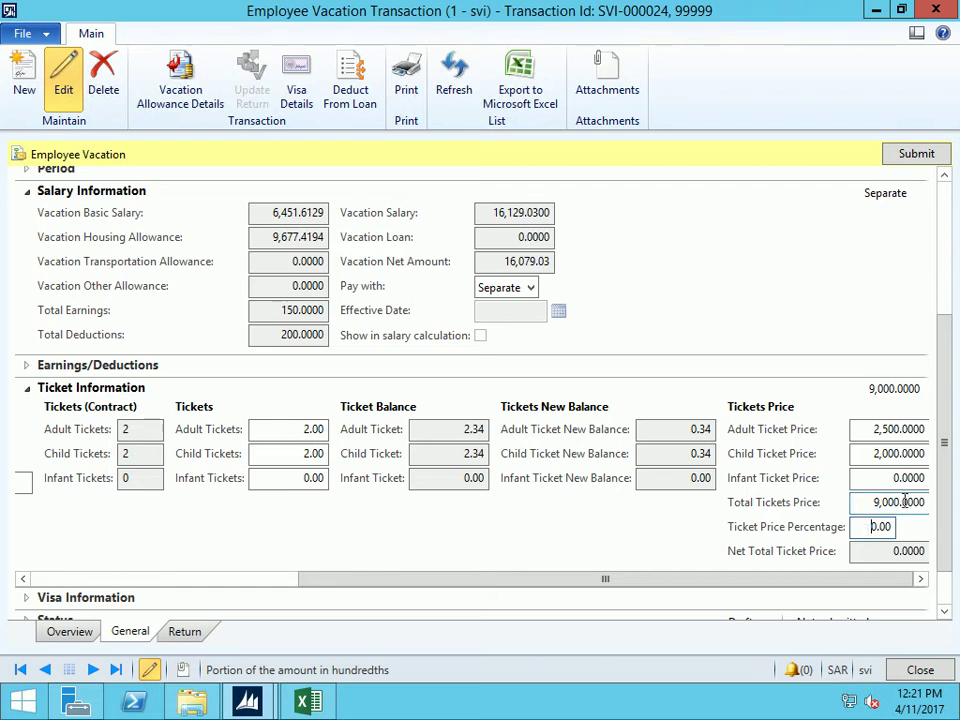
pyautogui.write('100')
pyautogui.press('Tab')
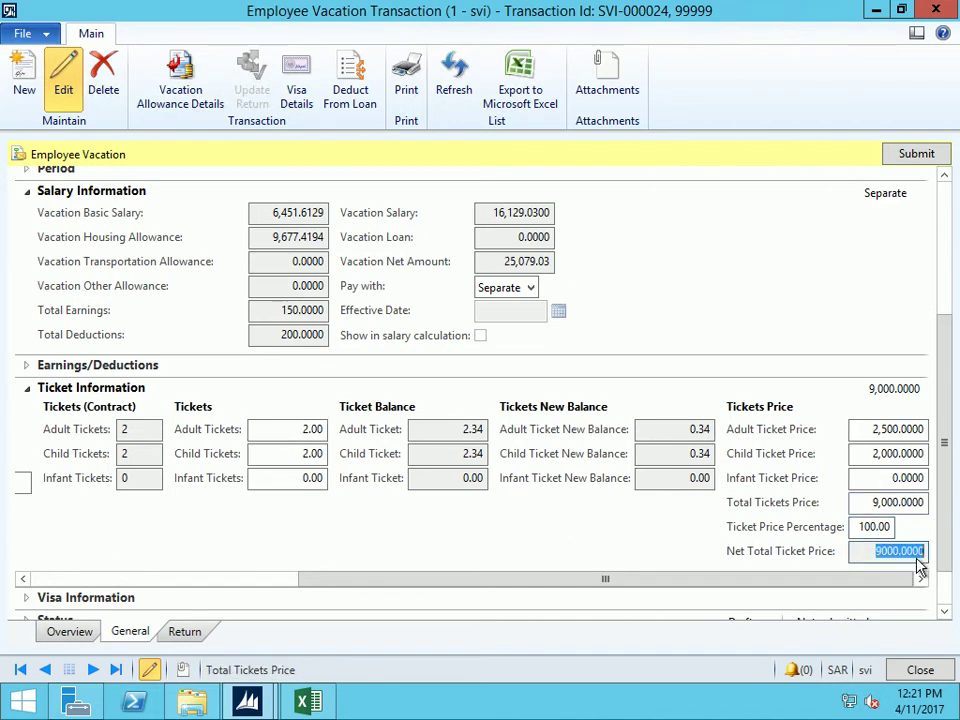
pyautogui.click(880, 552)
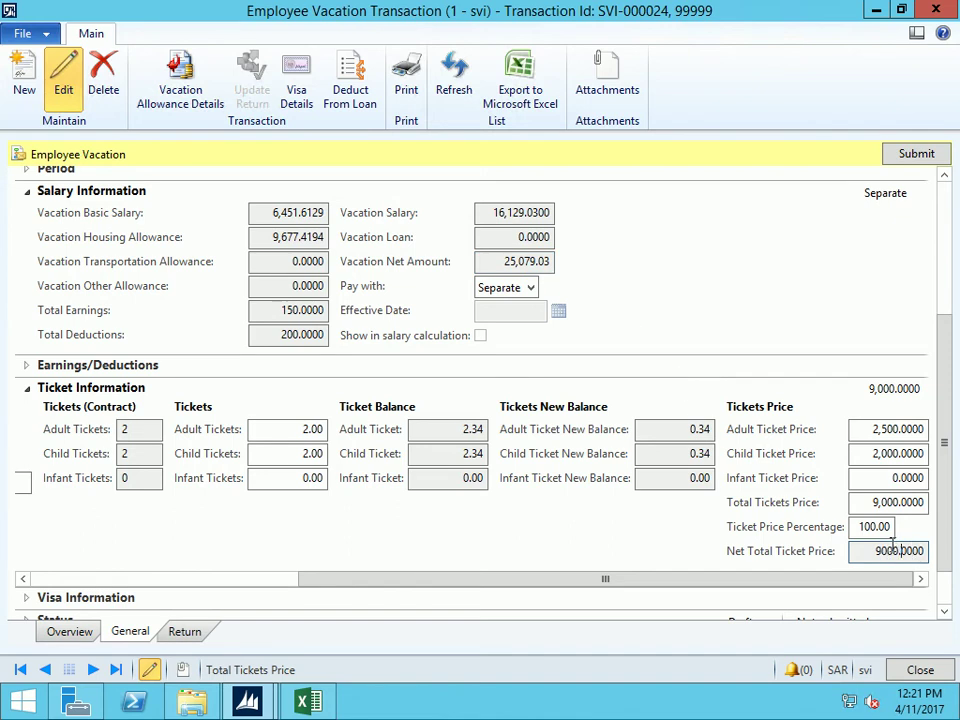
pyautogui.click(509, 262)
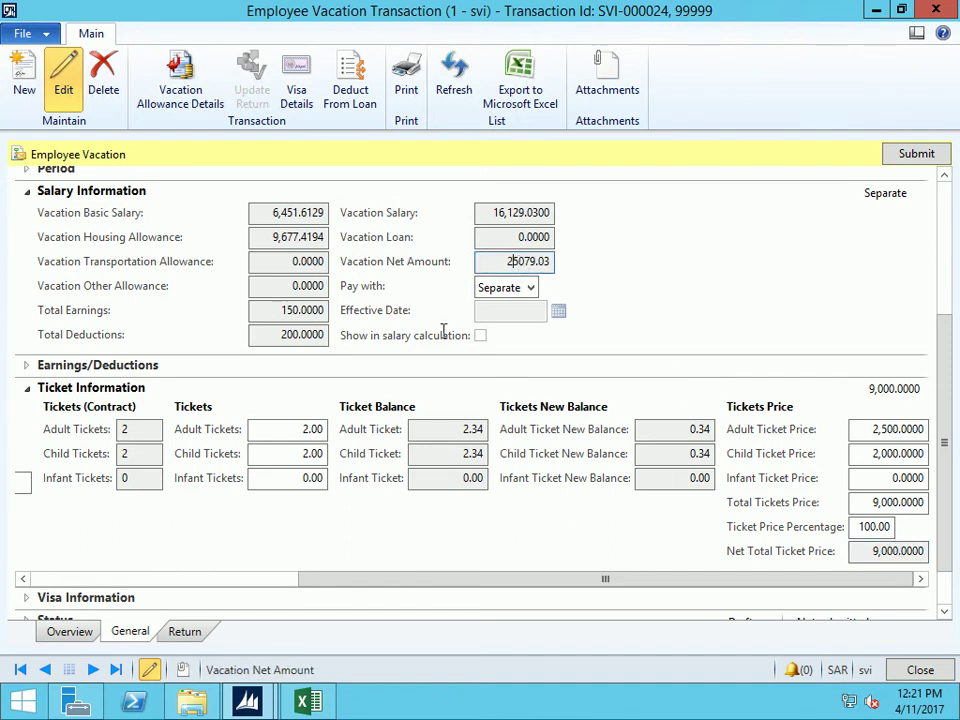
# Collapse Ticket Information, enable Visa Entitlement in the Visa Information section and set the Number of Visa to 2
pyautogui.click(28, 390)
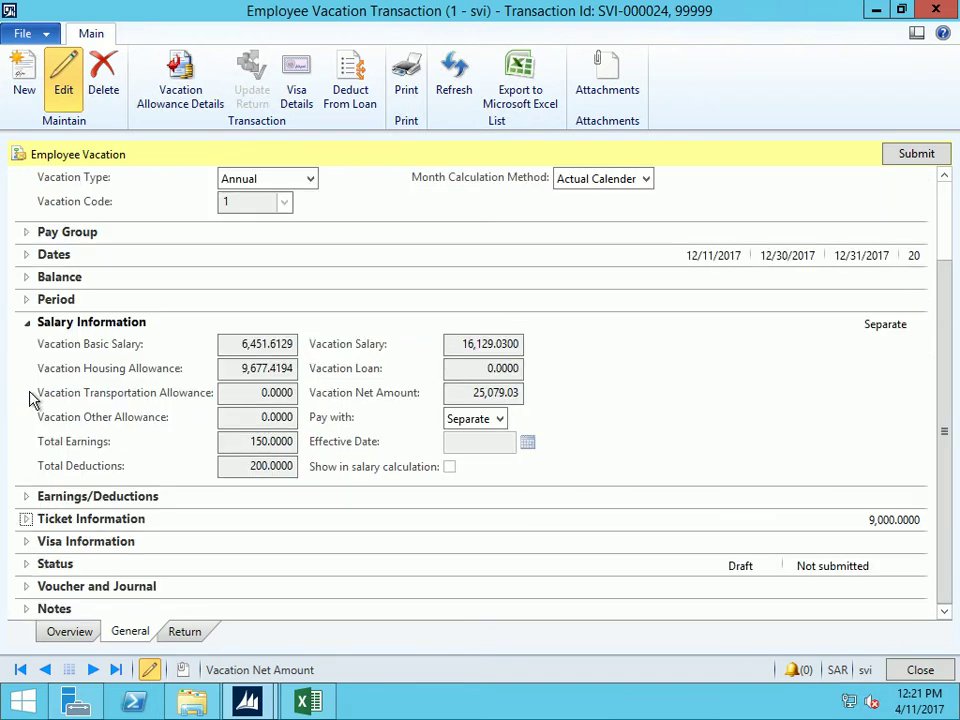
pyautogui.click(27, 541)
pyautogui.click(223, 552)
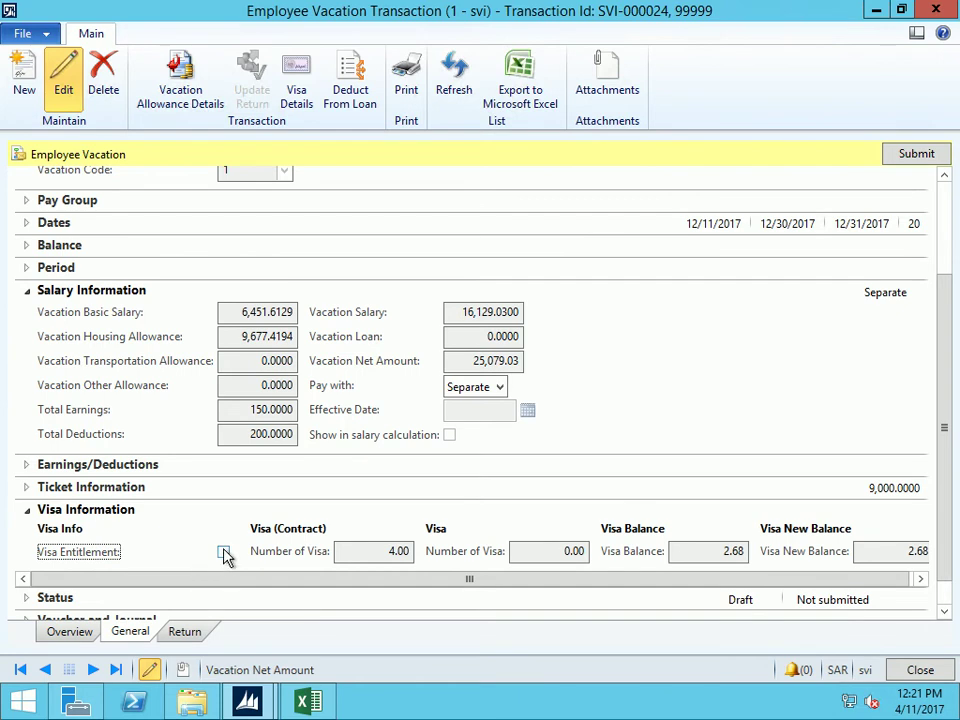
pyautogui.click(545, 550)
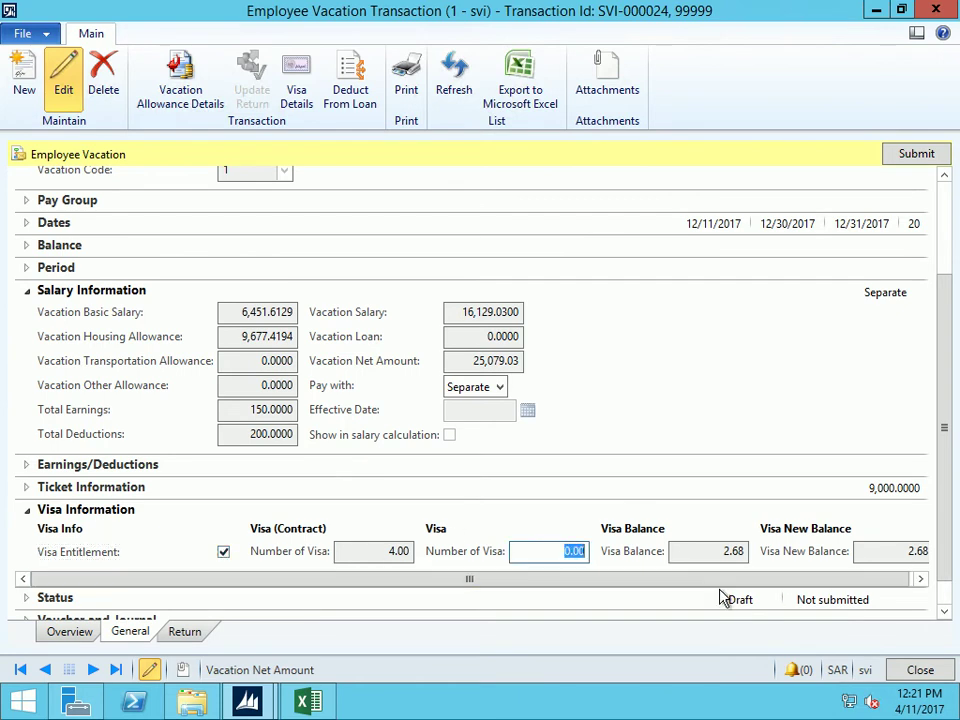
pyautogui.write('2')
pyautogui.press('Tab')
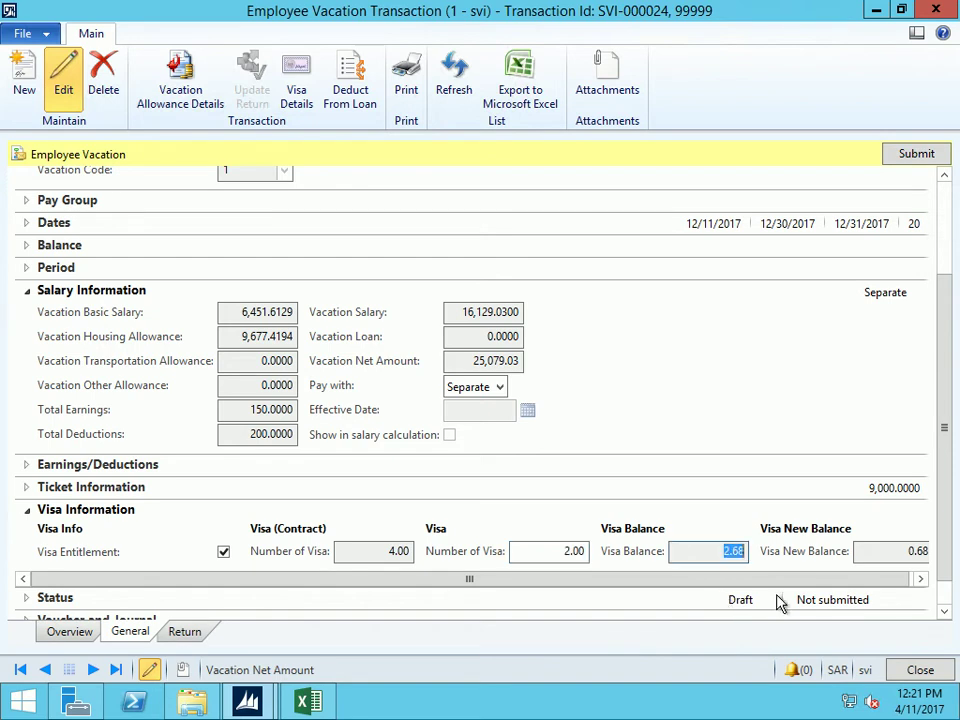
# Try to raise the Number of Visa to 4
pyautogui.click(566, 551)
pyautogui.write('4')
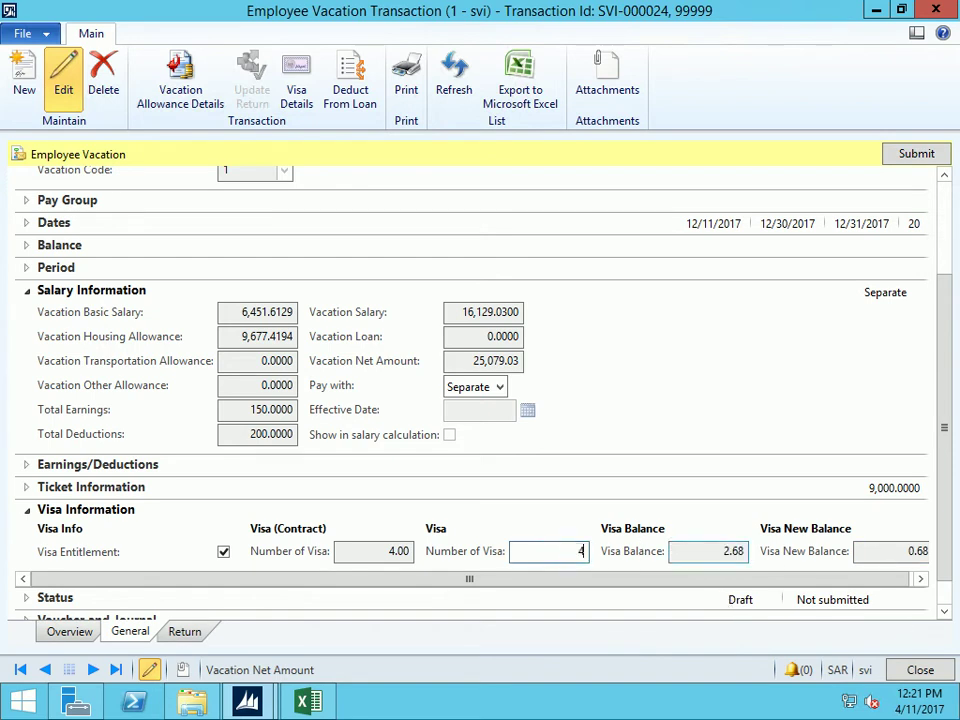
pyautogui.press('Tab')
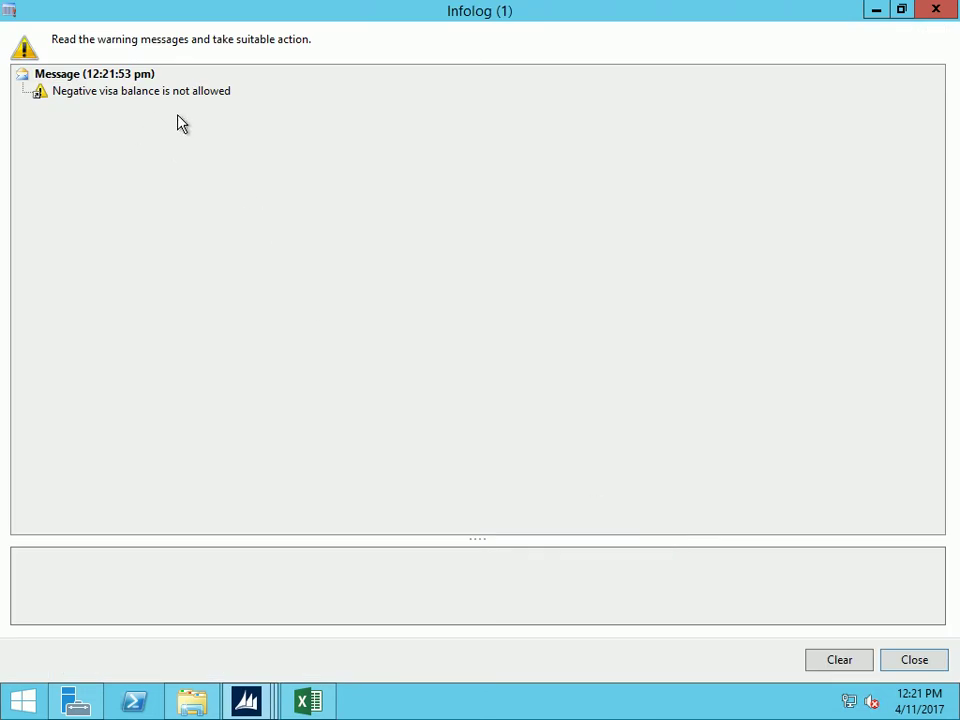
pyautogui.press('Escape')
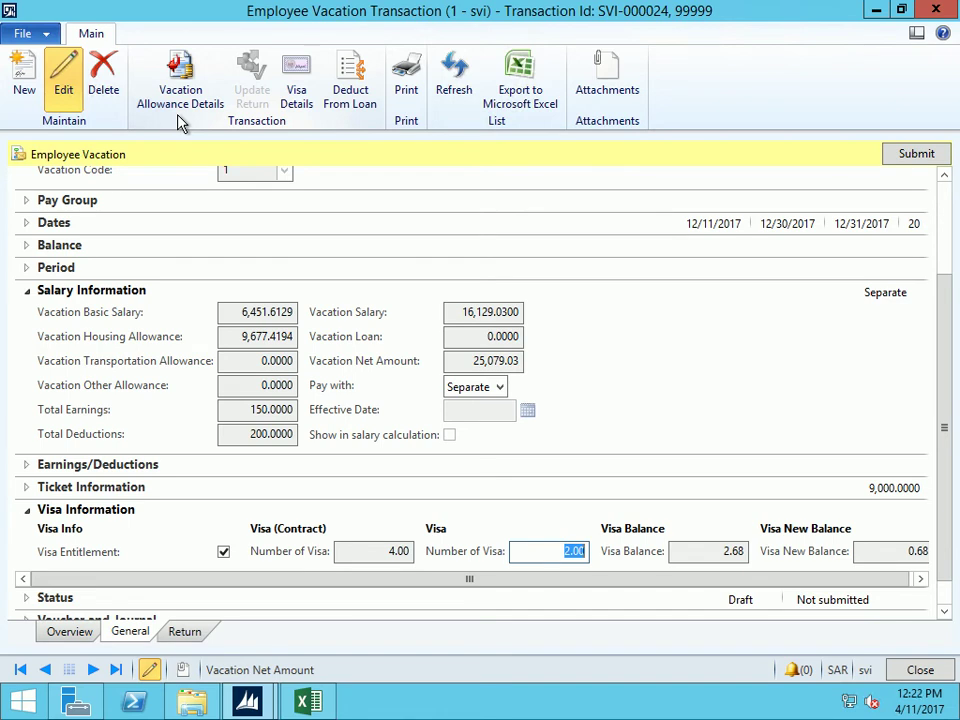
pyautogui.press('Tab')
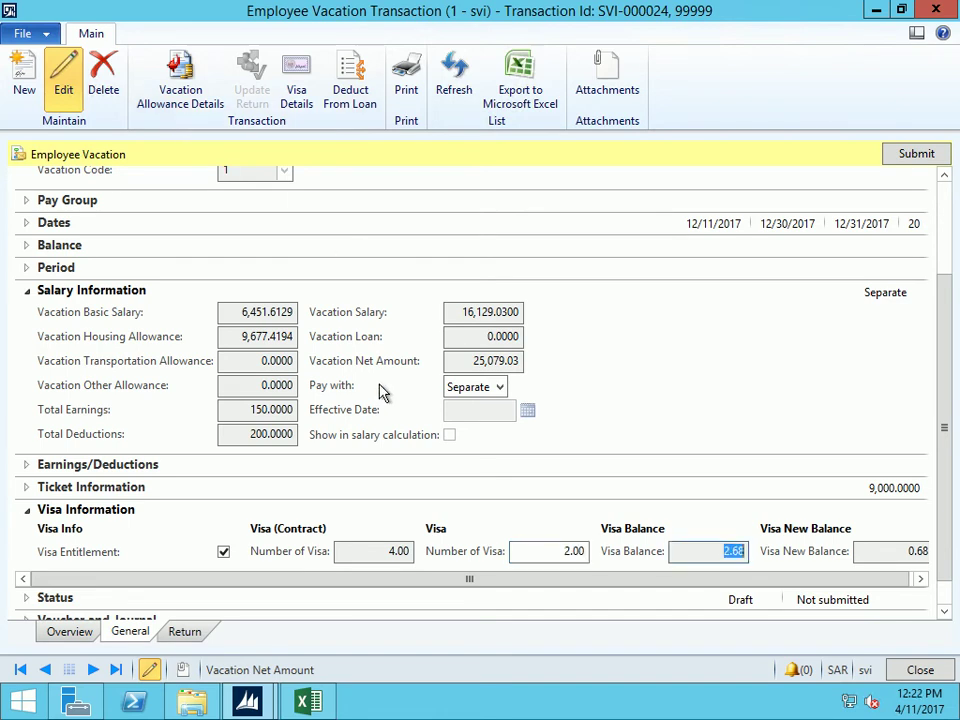
pyautogui.press('Tab')
pyautogui.press('Tab')
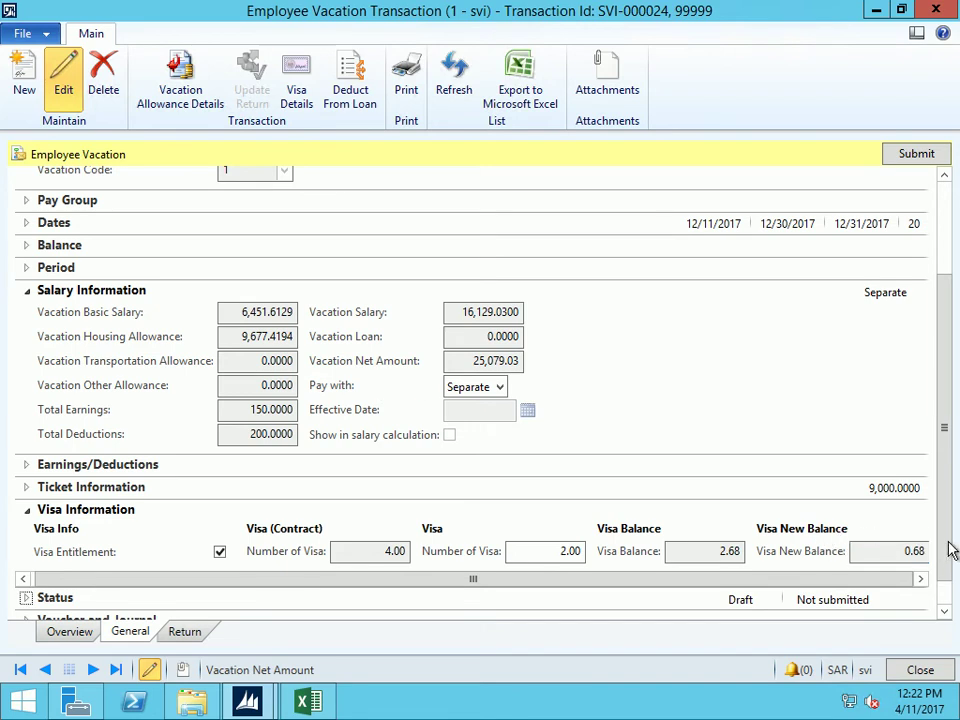
# Expand the Status and the Voucher and Journal sections of the vacation transaction to review their fields
pyautogui.click(944, 612)
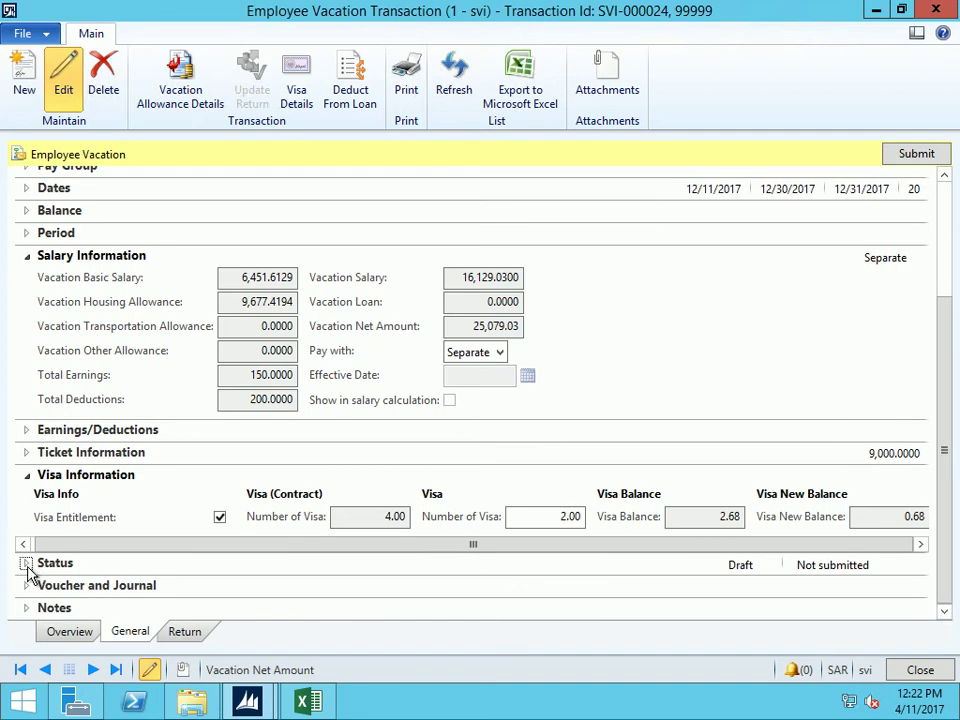
pyautogui.click(27, 564)
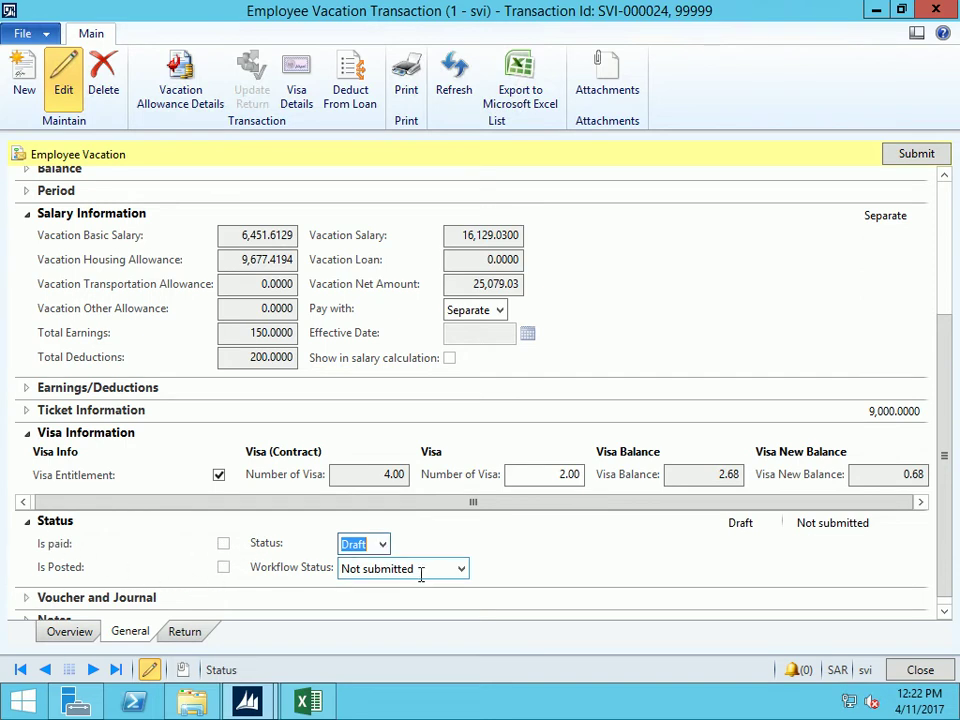
pyautogui.click(28, 599)
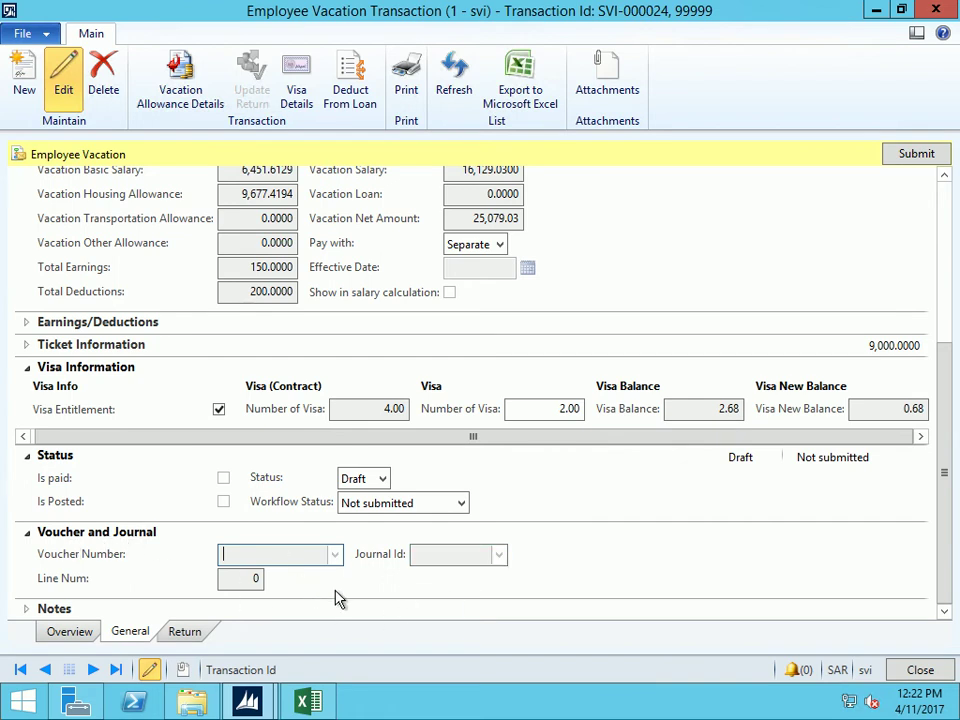
# Expand the Notes section, fill the Notes field with random filler text beginning with S'LDKDGKJ, and refresh the transaction
pyautogui.click(28, 608)
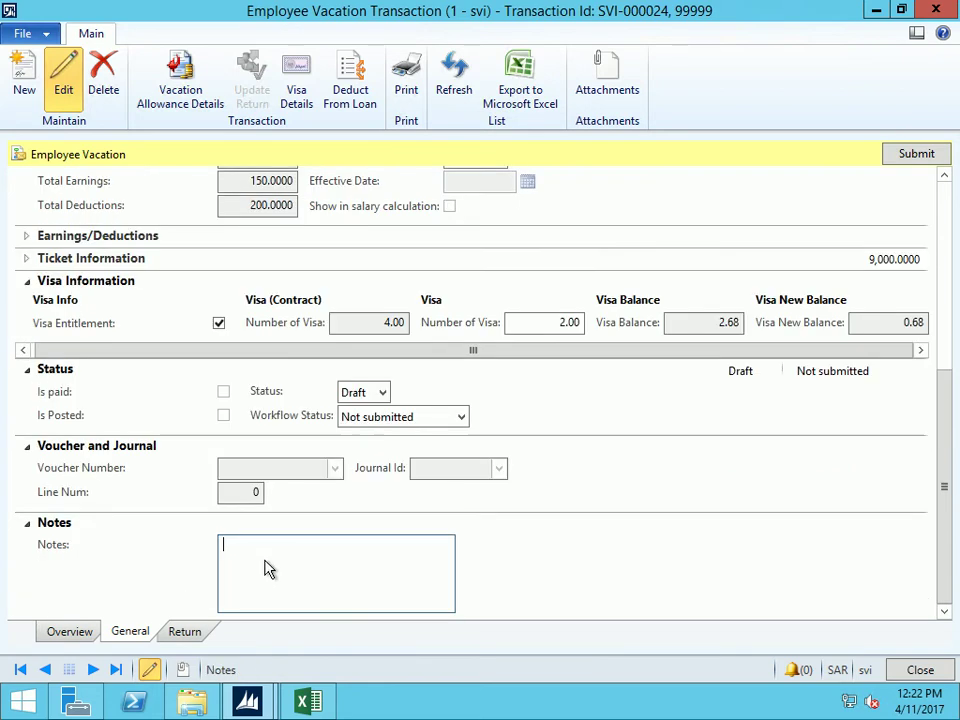
pyautogui.write("S'LDKDGKJ'LSADDJGL'SKDJD/LKSJDG/GLKJSLVKJslfkvjSVDKJLdskjv/IKDSJVLKsjdvlkjsa")
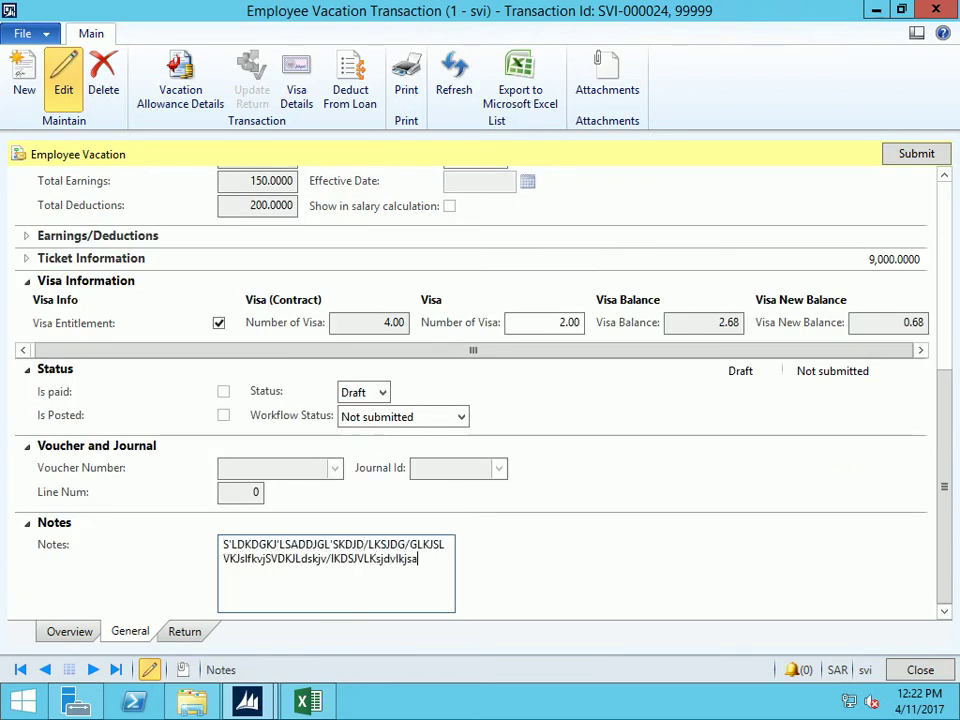
pyautogui.write('lkvvjalsfkfjg;lasdfjglkasjgliasjglkjajsddlkgj')
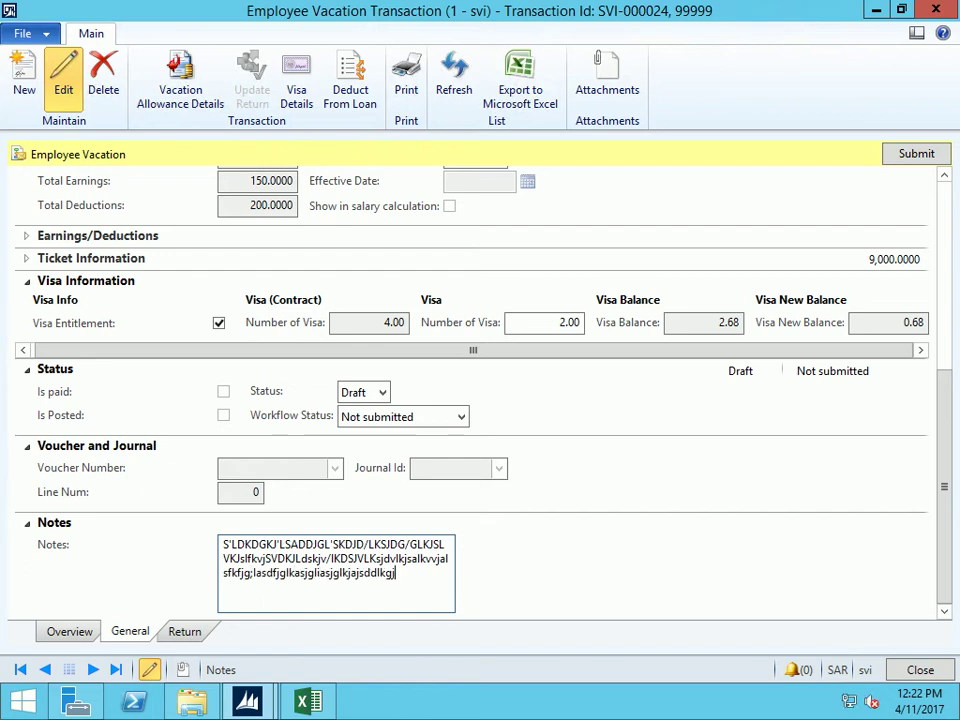
pyautogui.click(455, 74)
# Print the vacation transaction to screen with transaction allowances, contract allowances, employee dimensions, earnings/deductions and loan installments shown
pyautogui.click(406, 82)
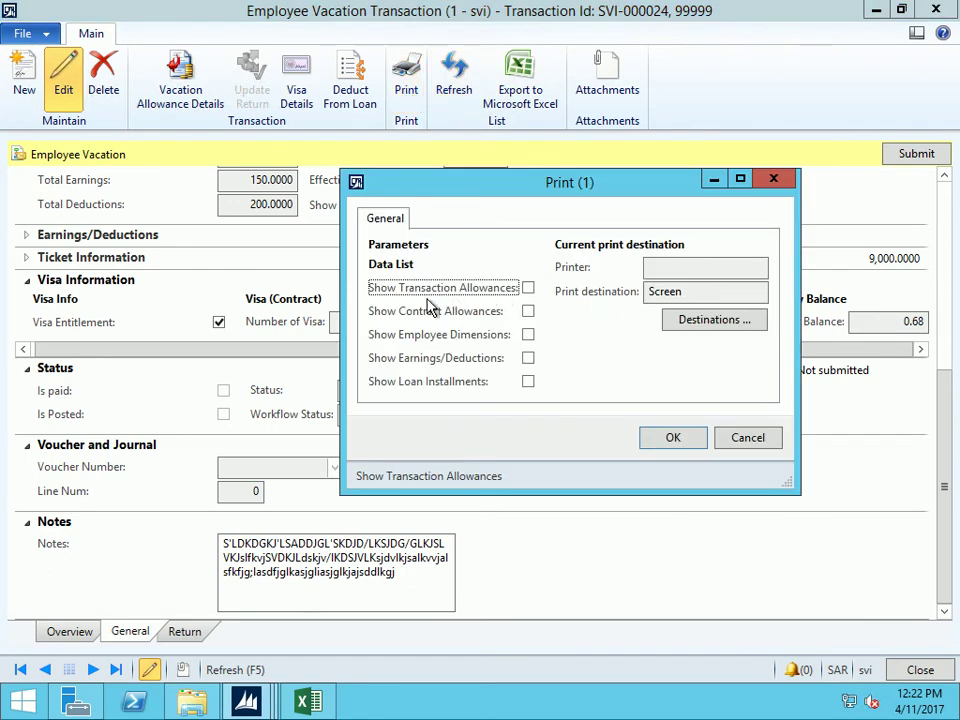
pyautogui.click(528, 289)
pyautogui.click(528, 312)
pyautogui.click(528, 335)
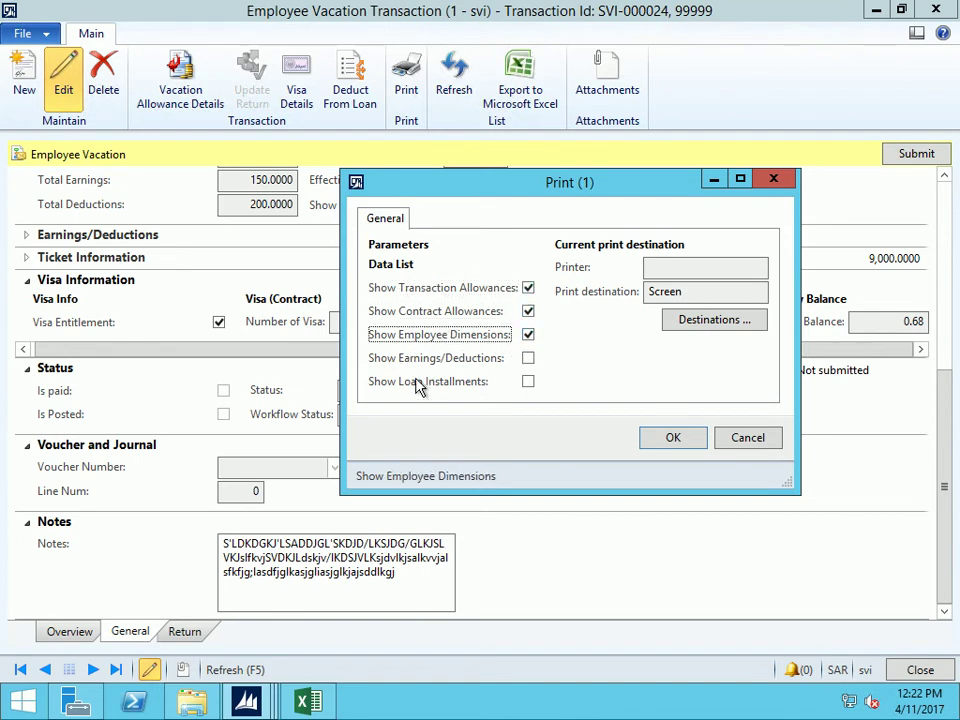
pyautogui.click(528, 359)
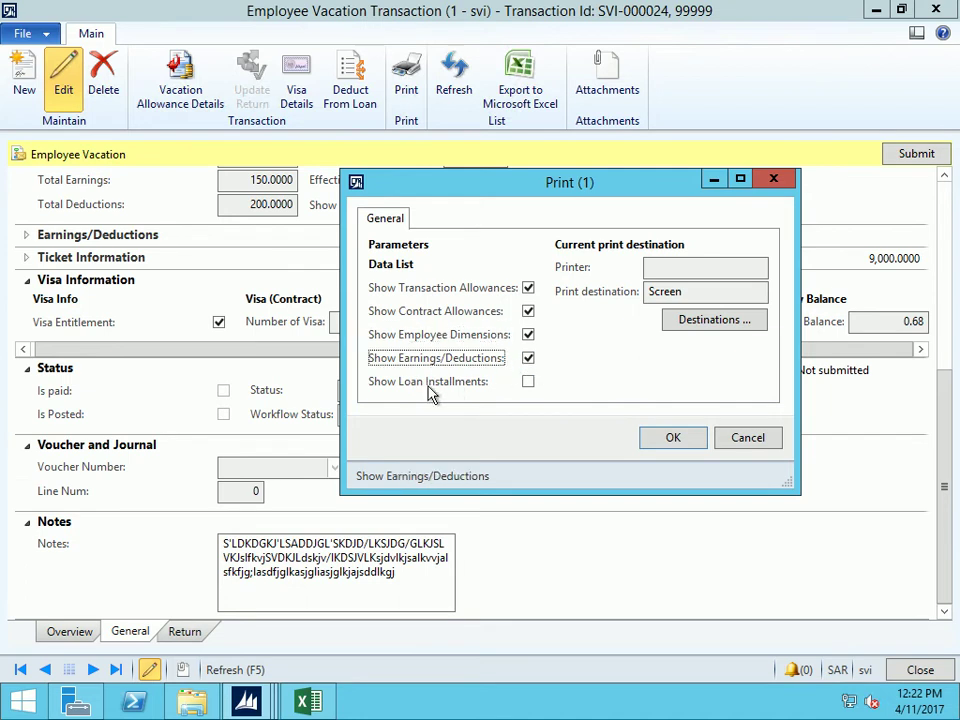
pyautogui.click(528, 382)
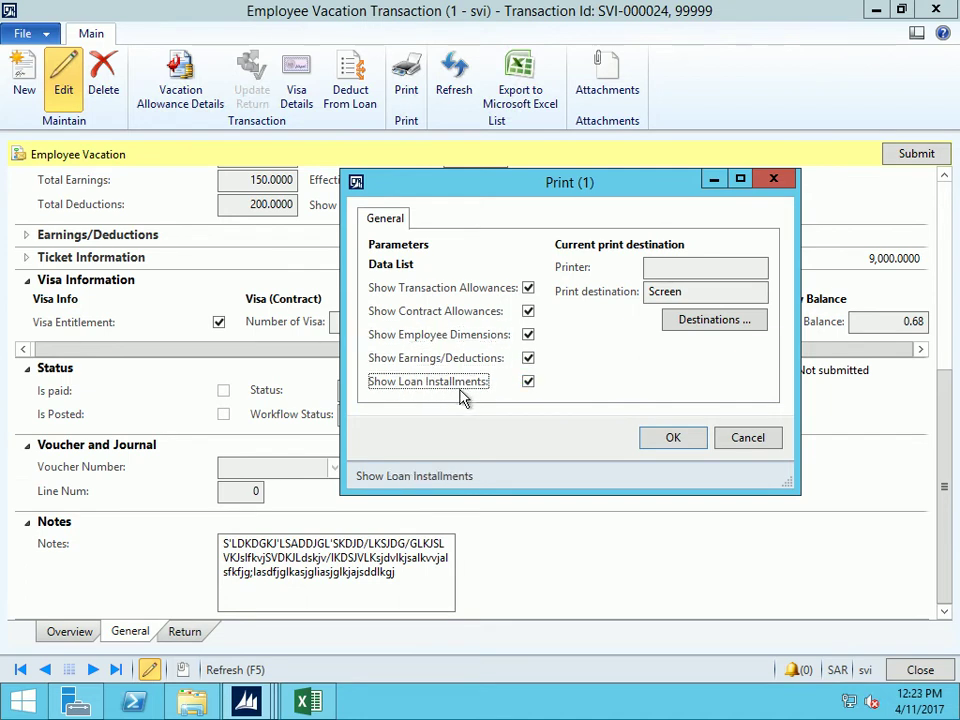
pyautogui.click(528, 336)
pyautogui.click(700, 444)
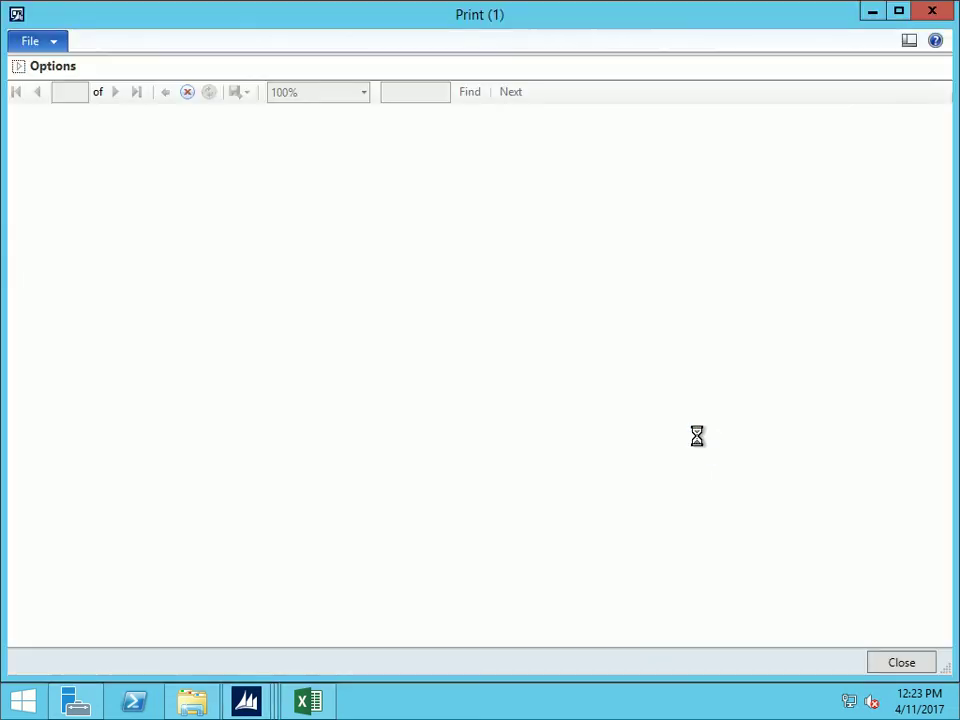
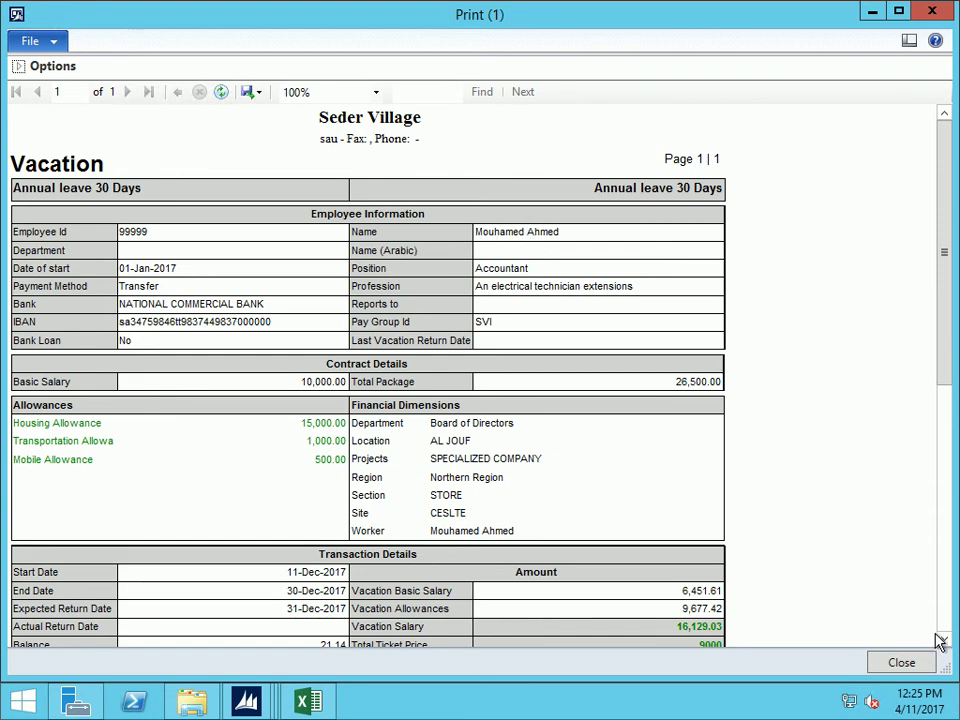
# Examine the printed Vacation report from the transaction details through the ticket and visa details to the signature section
pyautogui.moveTo(944, 644); pyautogui.dragTo(944, 644)
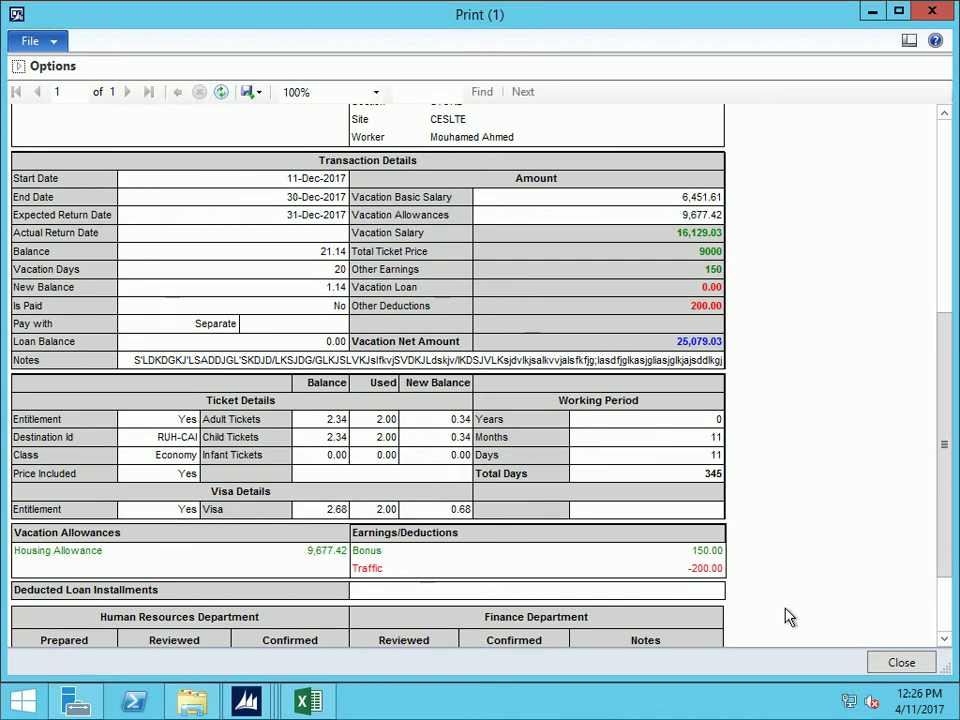
pyautogui.click(944, 638)
pyautogui.click(944, 638)
pyautogui.click(944, 638)
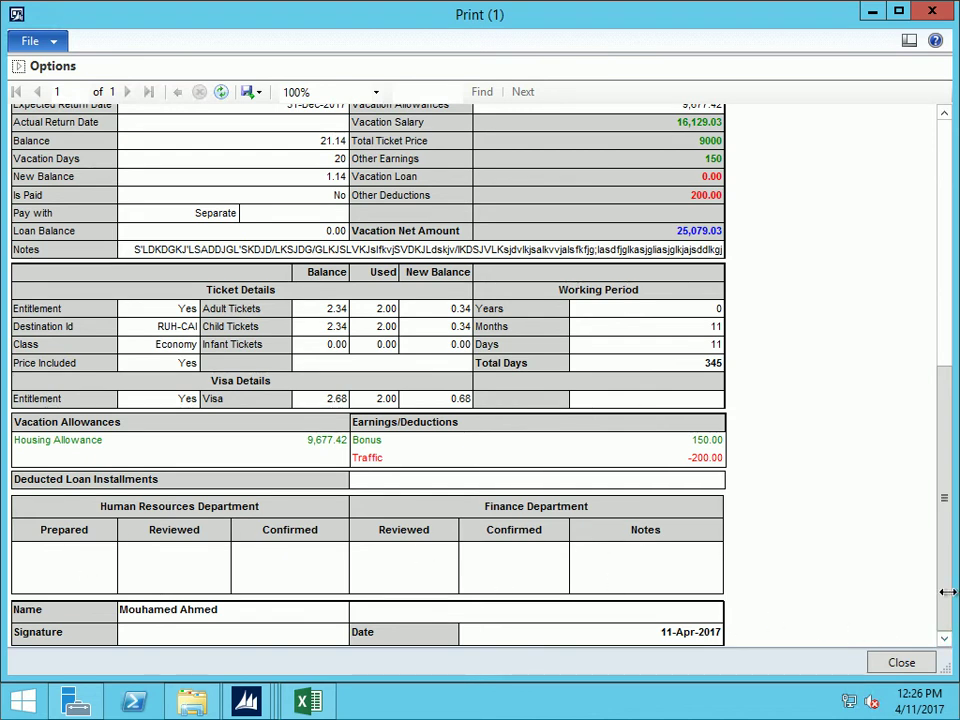
# Close the printed Vacation report, submit the vacation transaction to the workflow without a comment, and refresh it
pyautogui.scroll(10, 896, 207)
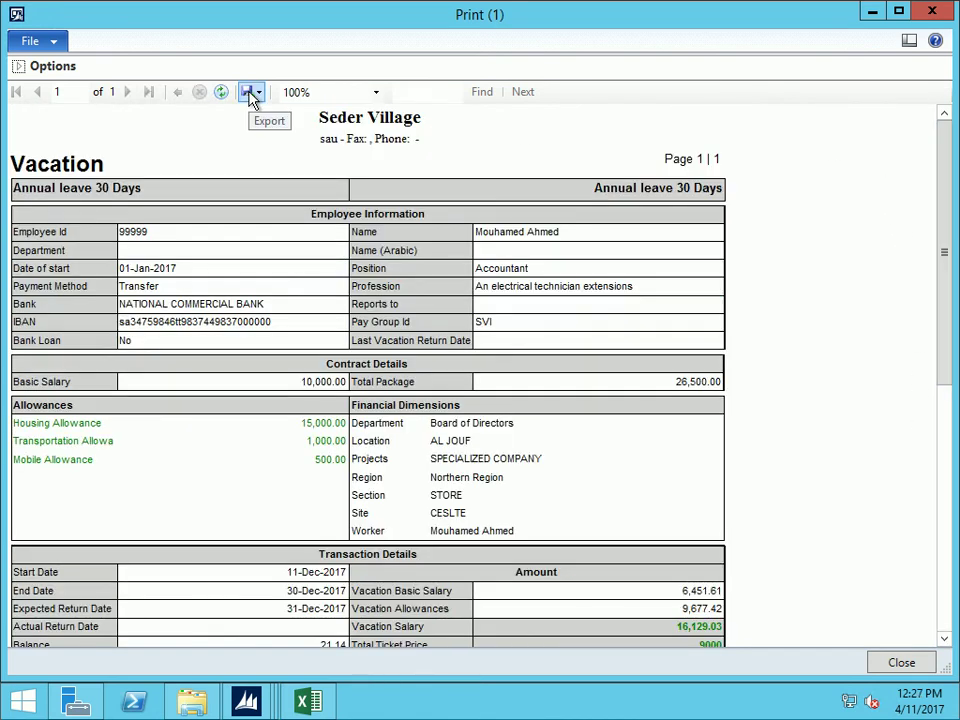
pyautogui.click(932, 11)
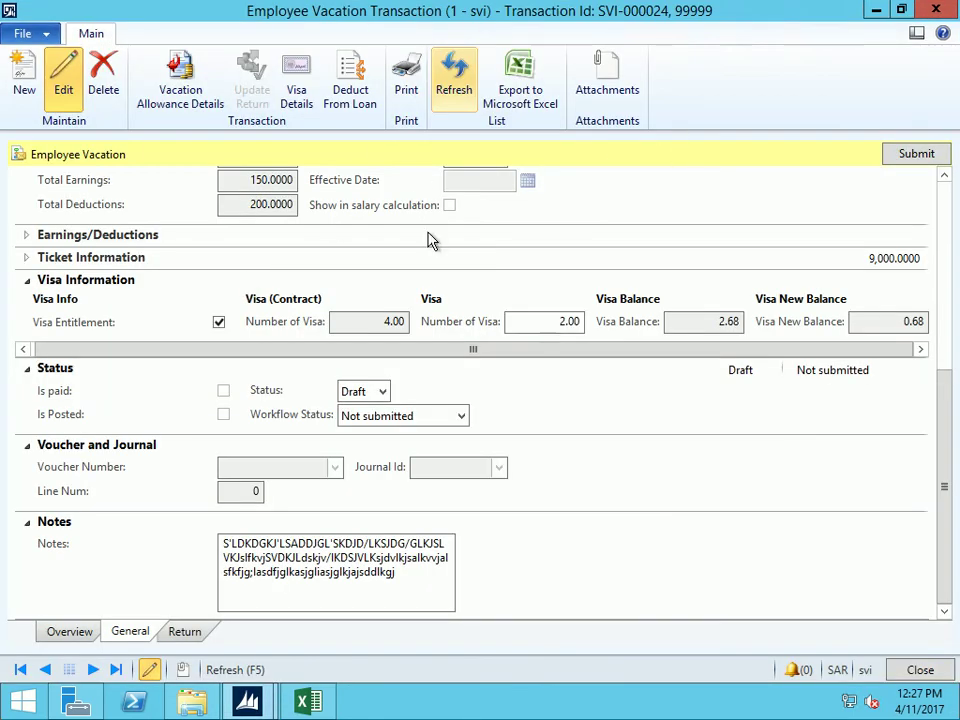
pyautogui.click(916, 154)
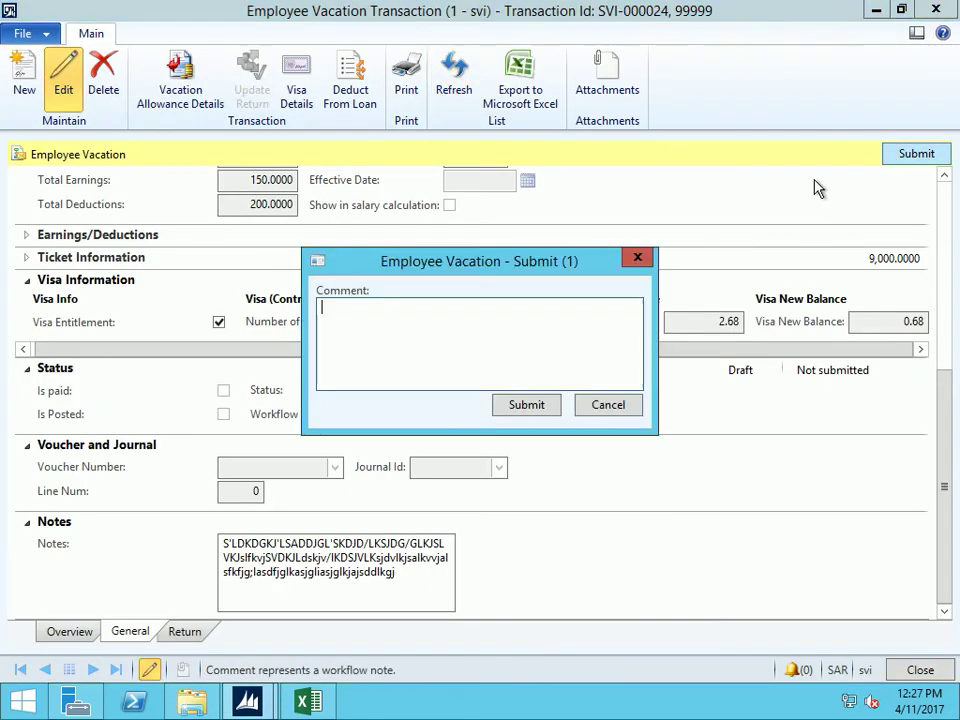
pyautogui.click(531, 410)
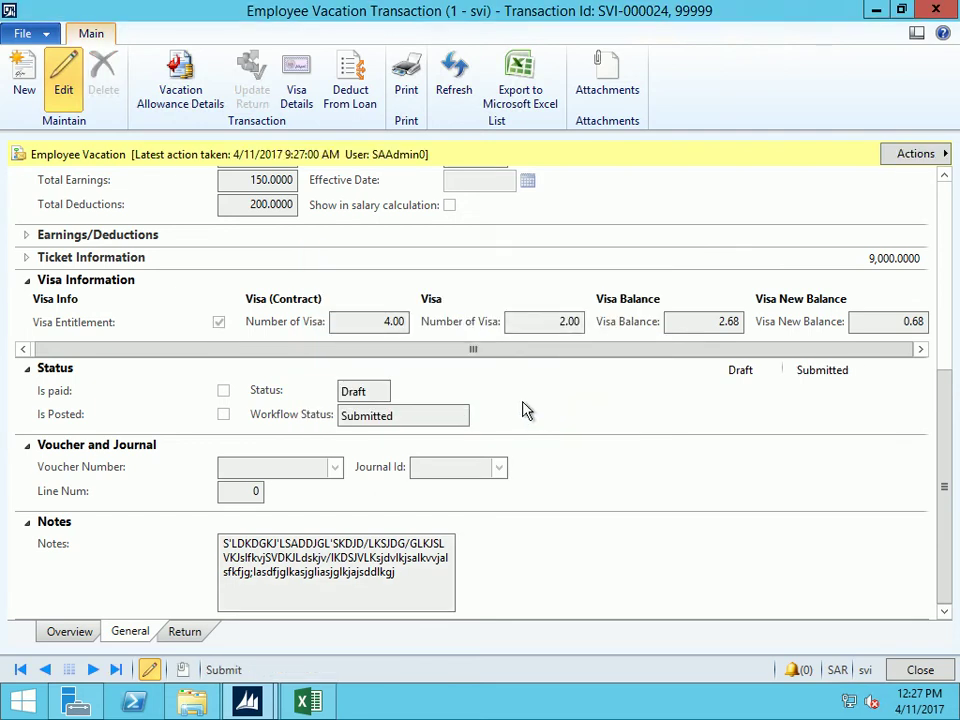
pyautogui.click(456, 72)
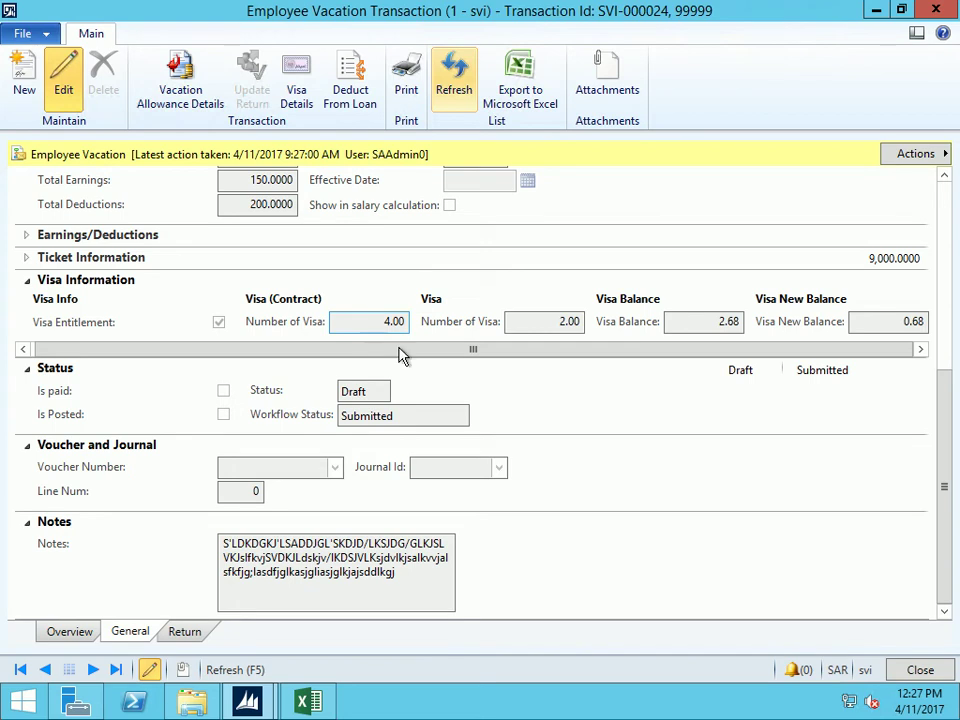
pyautogui.click(465, 12)
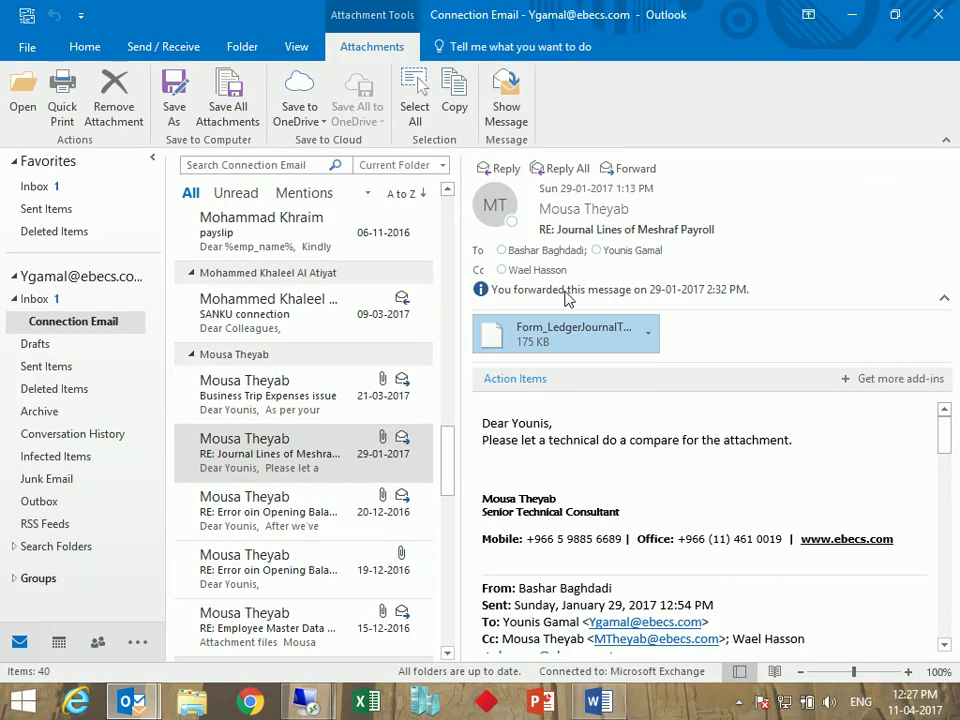
pyautogui.click(737, 703)
pyautogui.click(767, 605)
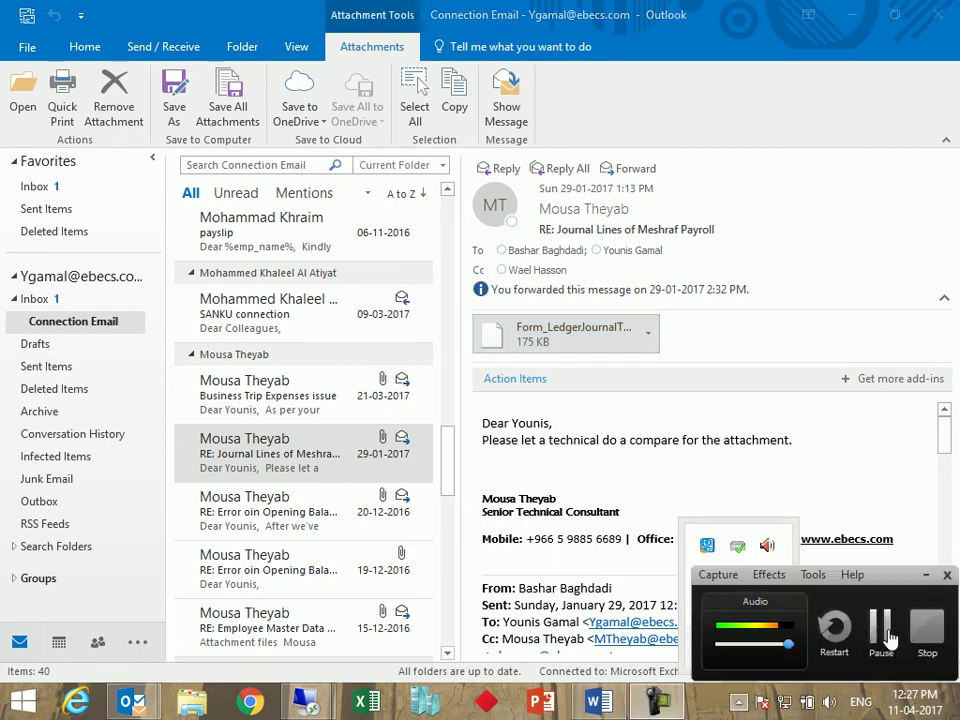
pyautogui.click(924, 622)
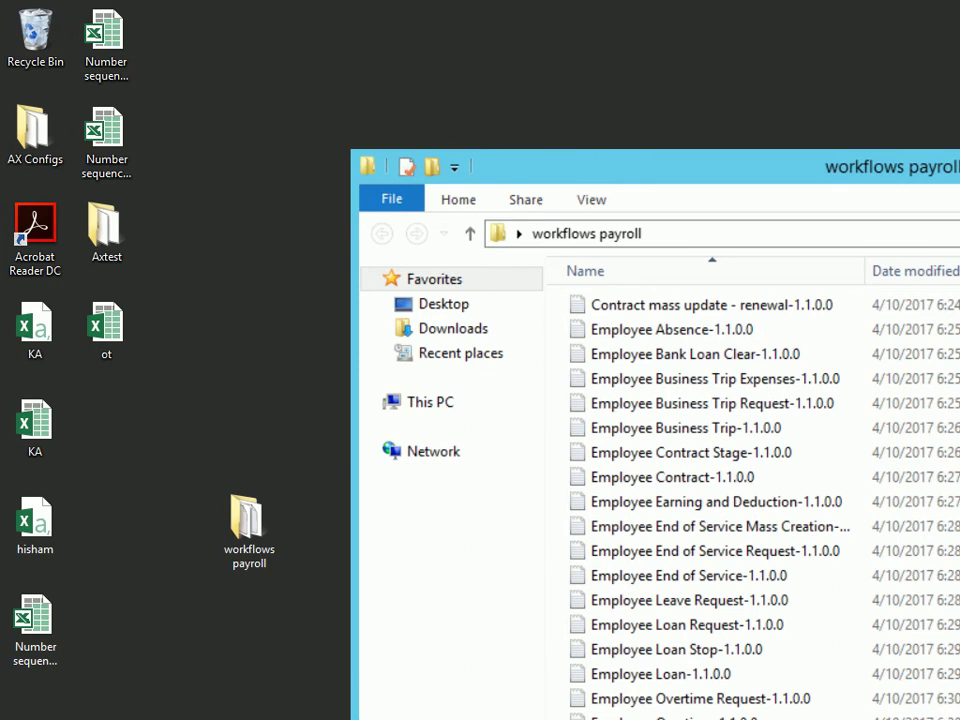
pyautogui.hotkey('alt', 'F4')
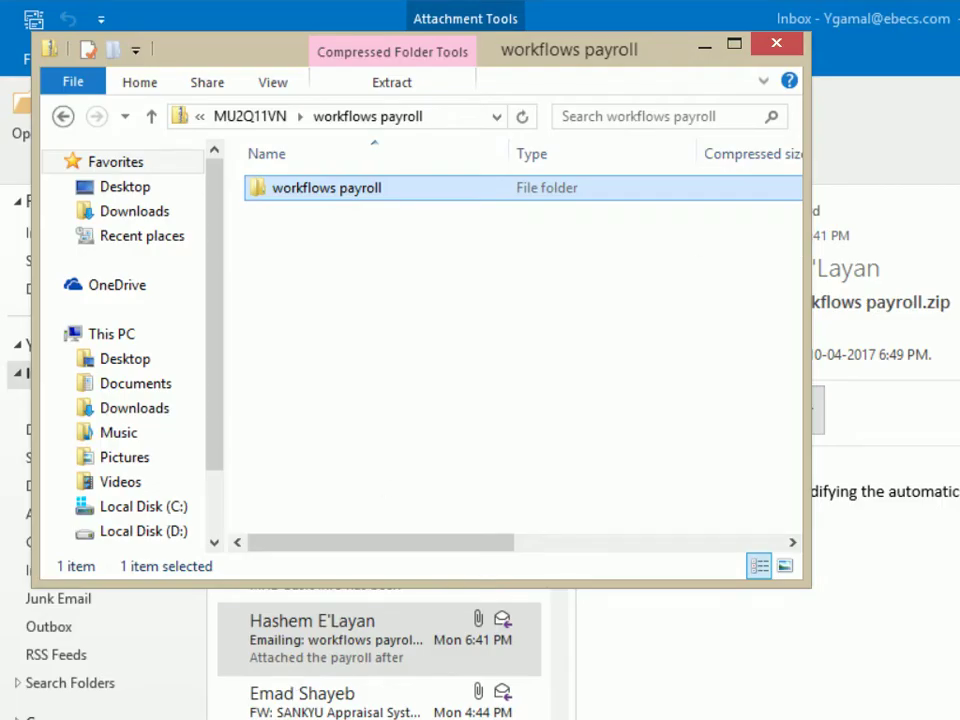
# Return to the remote Dynamics AX session and open the Employee Vacation Transactions list from Payroll's Vacation Management journals
pyautogui.click(282, 718)
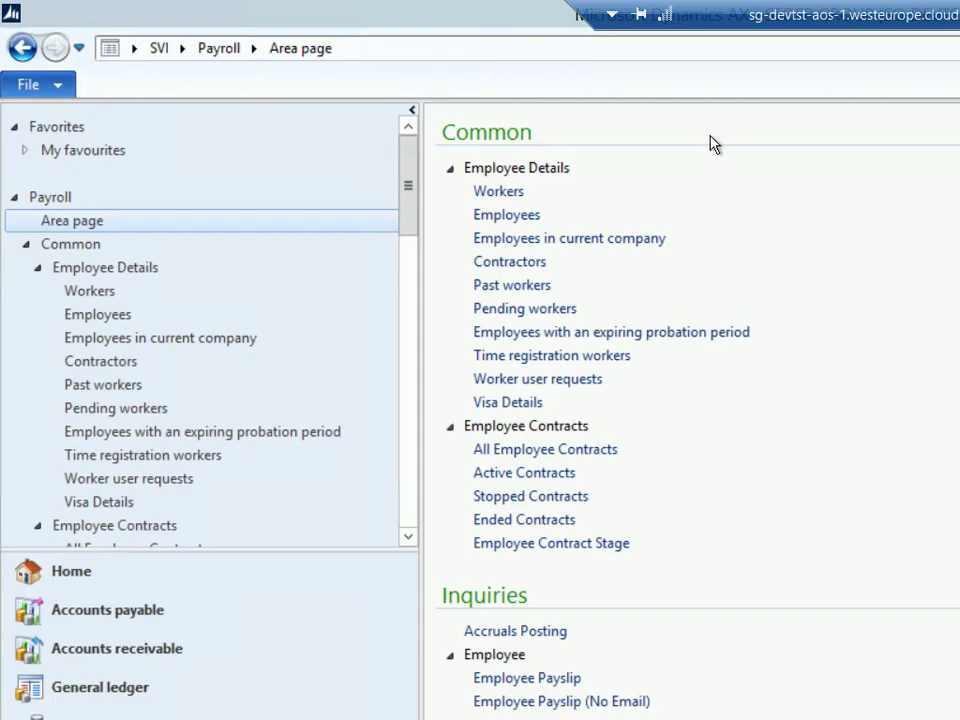
pyautogui.click(566, 166)
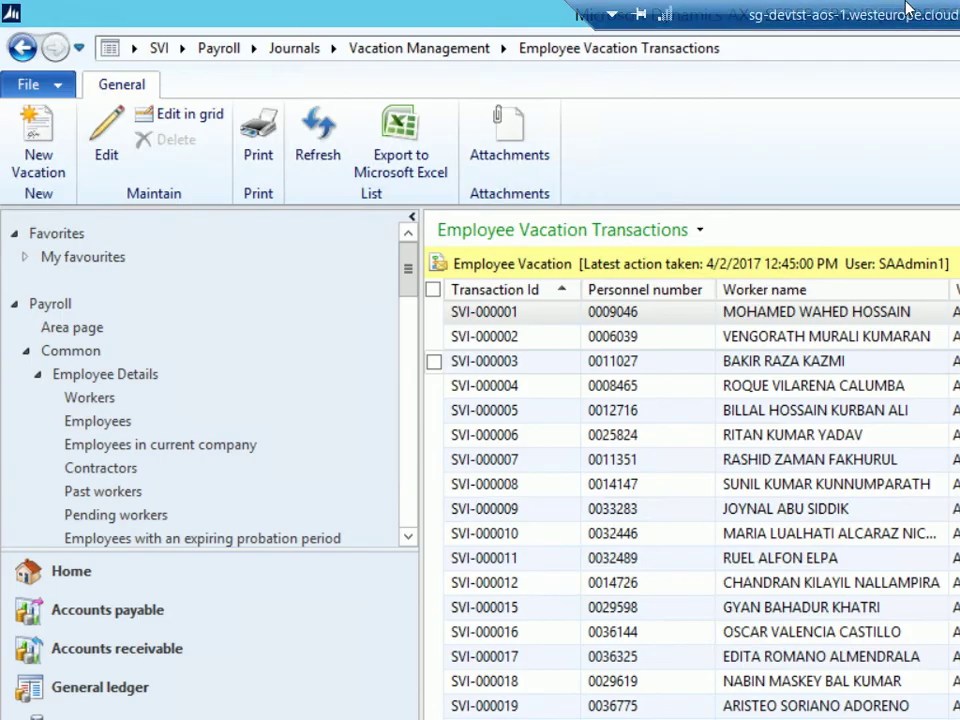
pyautogui.click(904, 10)
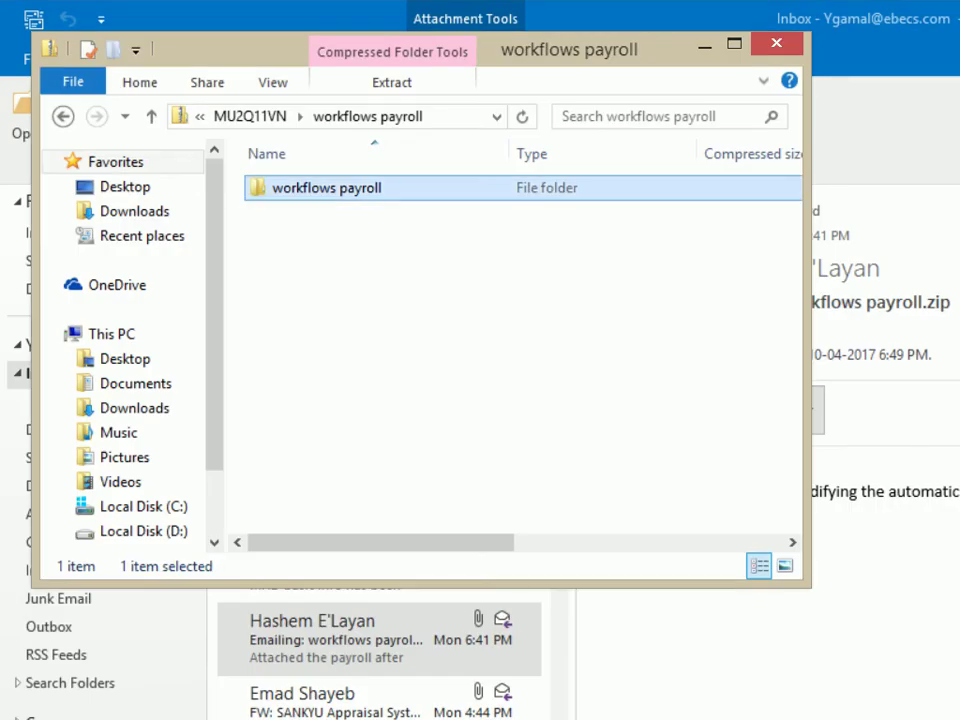
pyautogui.hotkey('alt', 'Tab')
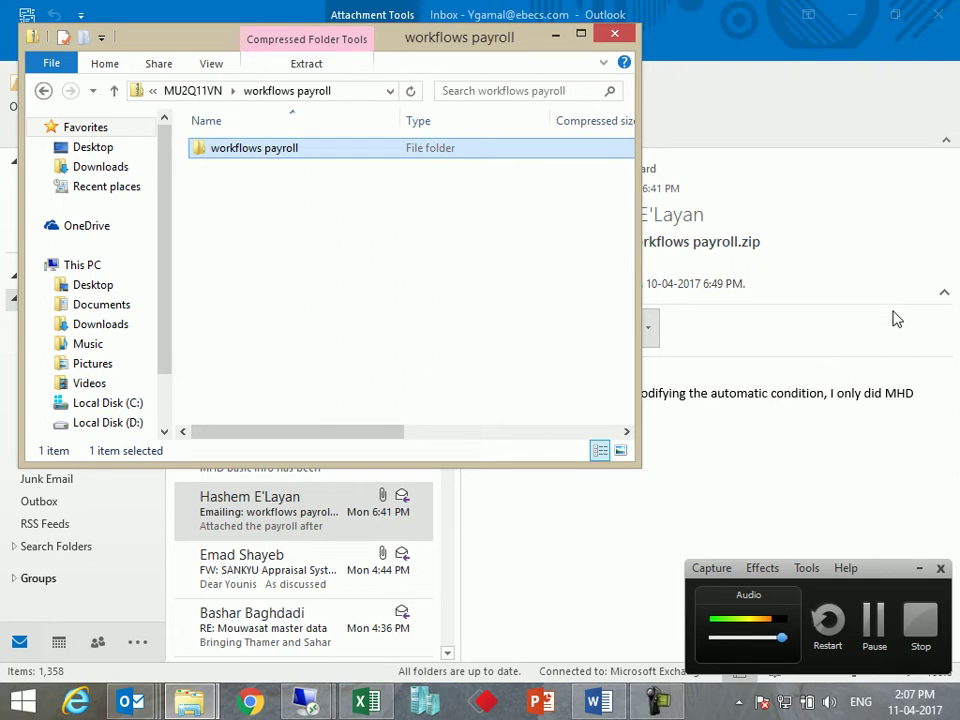
pyautogui.click(599, 36)
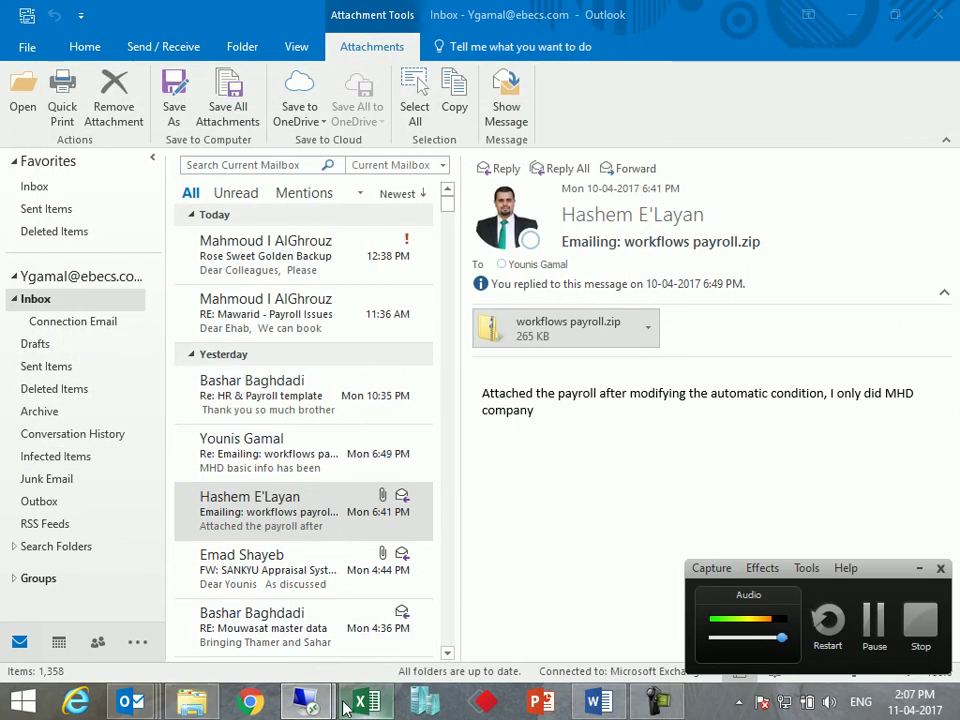
pyautogui.moveTo(310, 699)
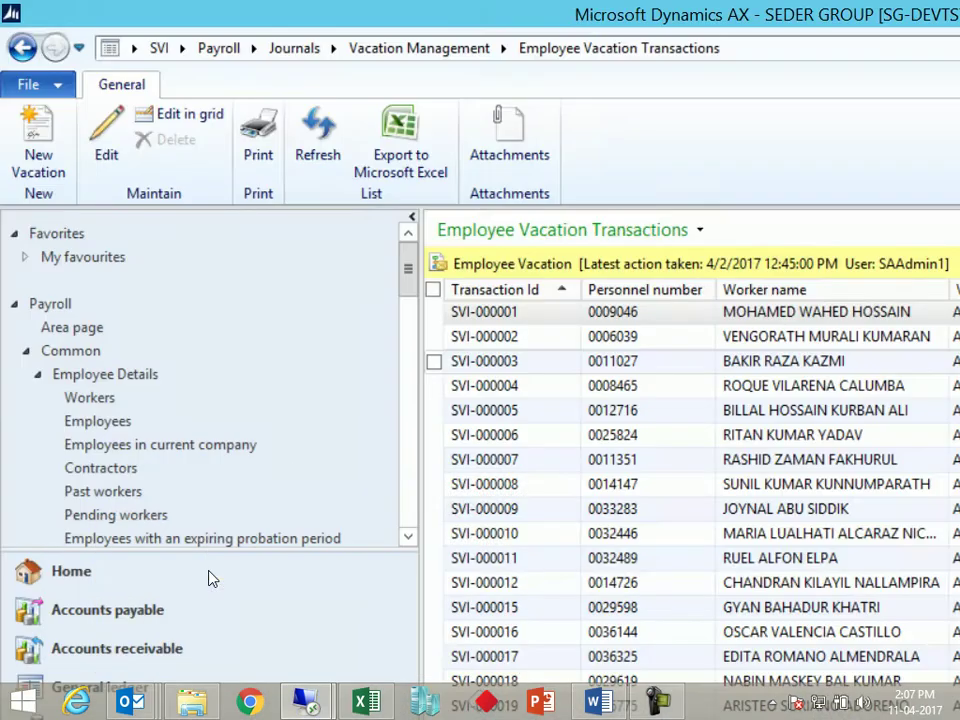
pyautogui.click(208, 600)
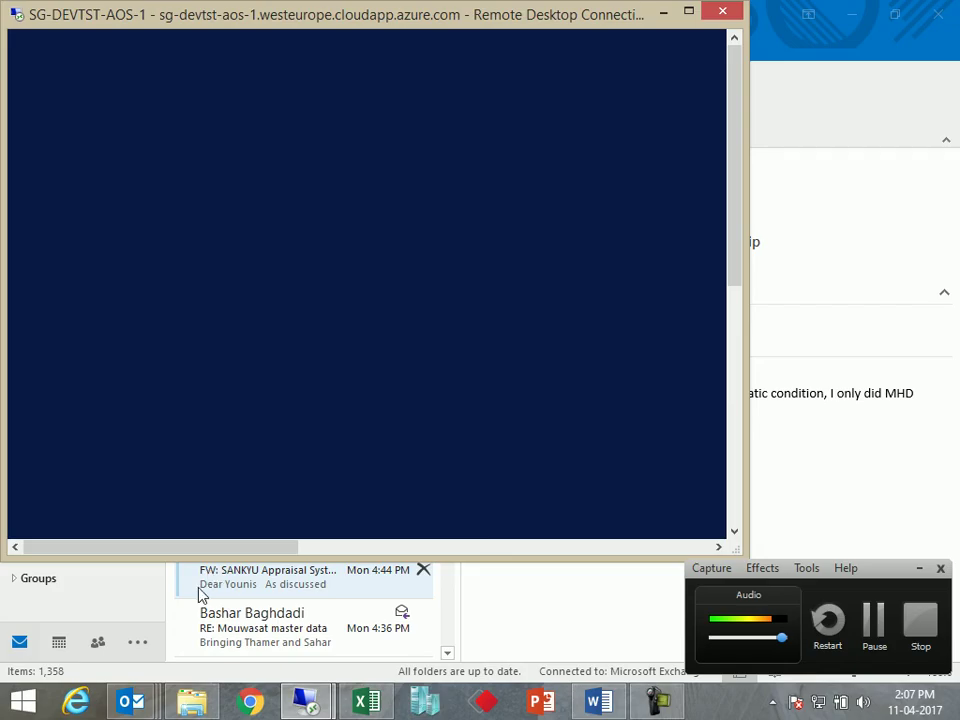
pyautogui.click(688, 12)
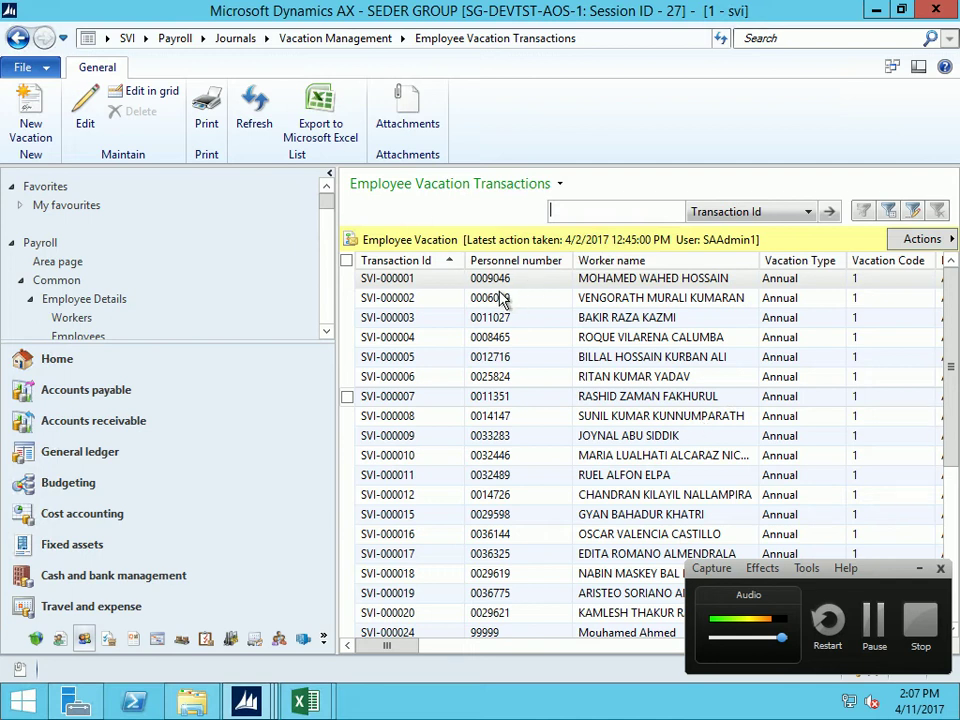
# Sort the vacation transactions by transaction ID in descending order and open SVI-000069 for editing in a maximized window
pyautogui.click(395, 260)
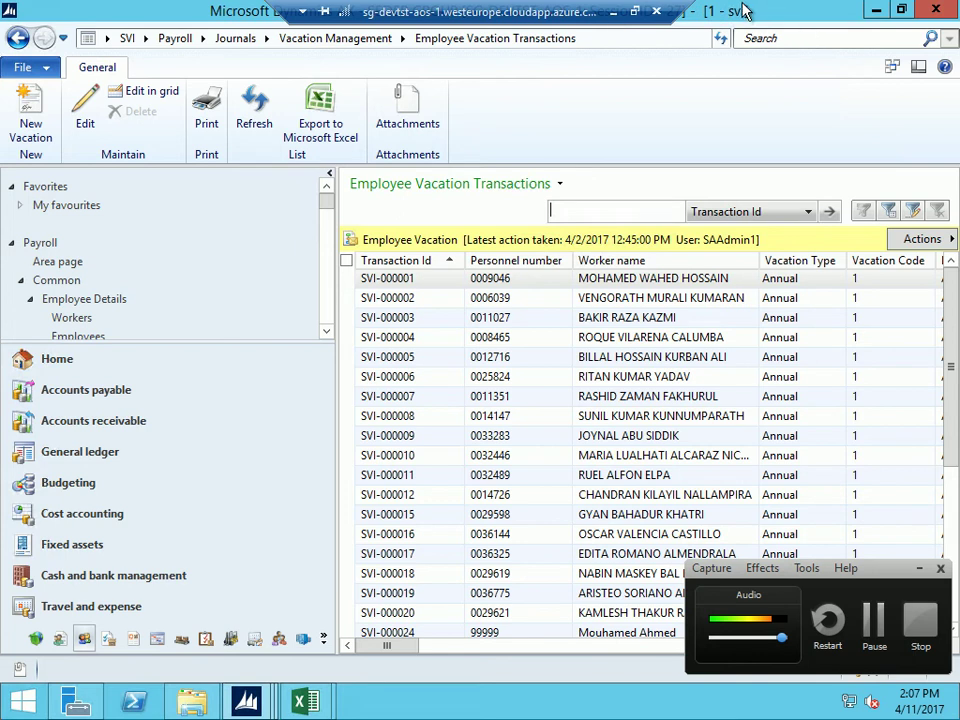
pyautogui.click(418, 262)
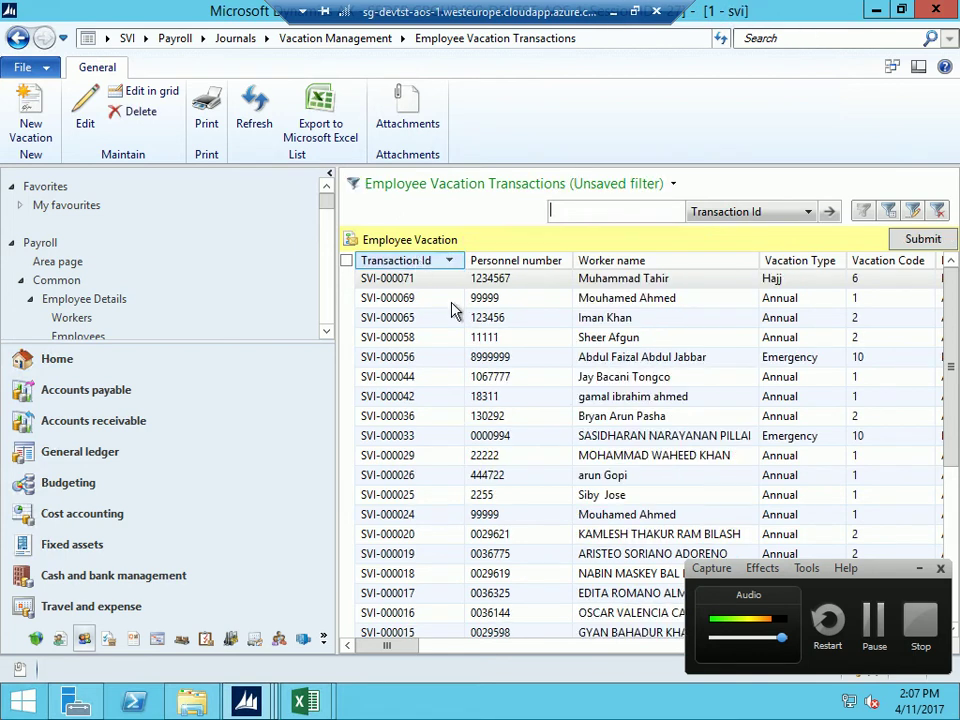
pyautogui.click(621, 297)
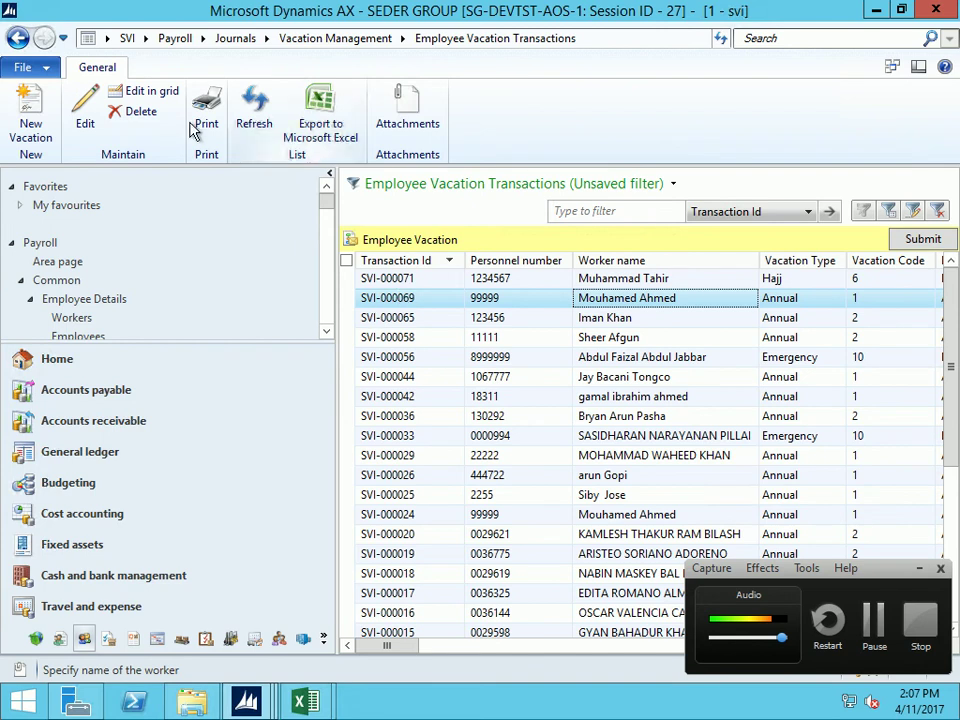
pyautogui.click(74, 114)
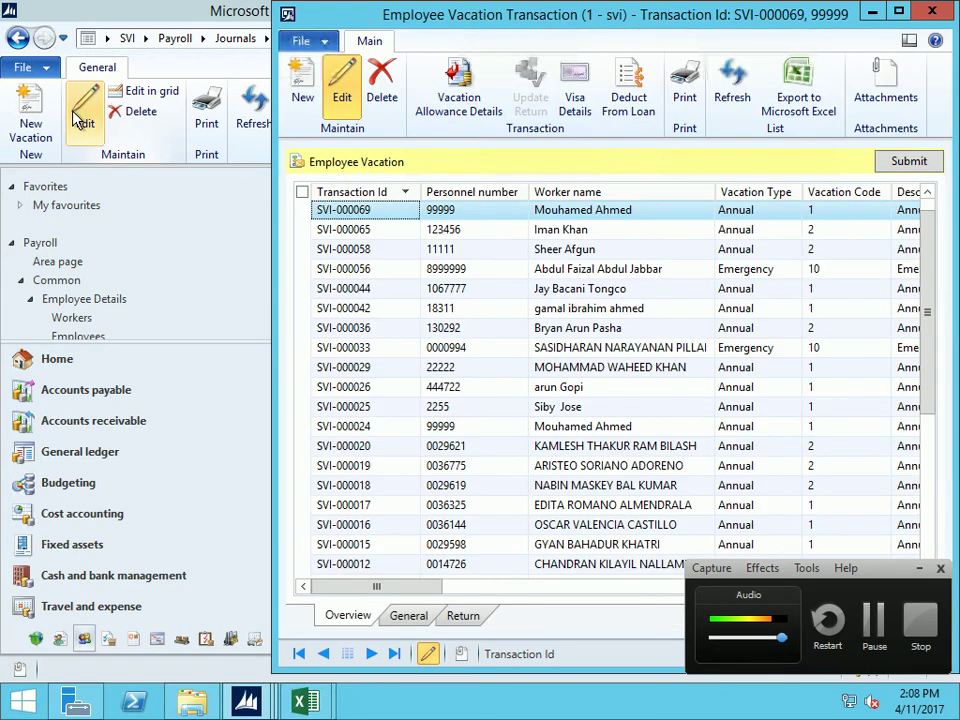
pyautogui.click(897, 12)
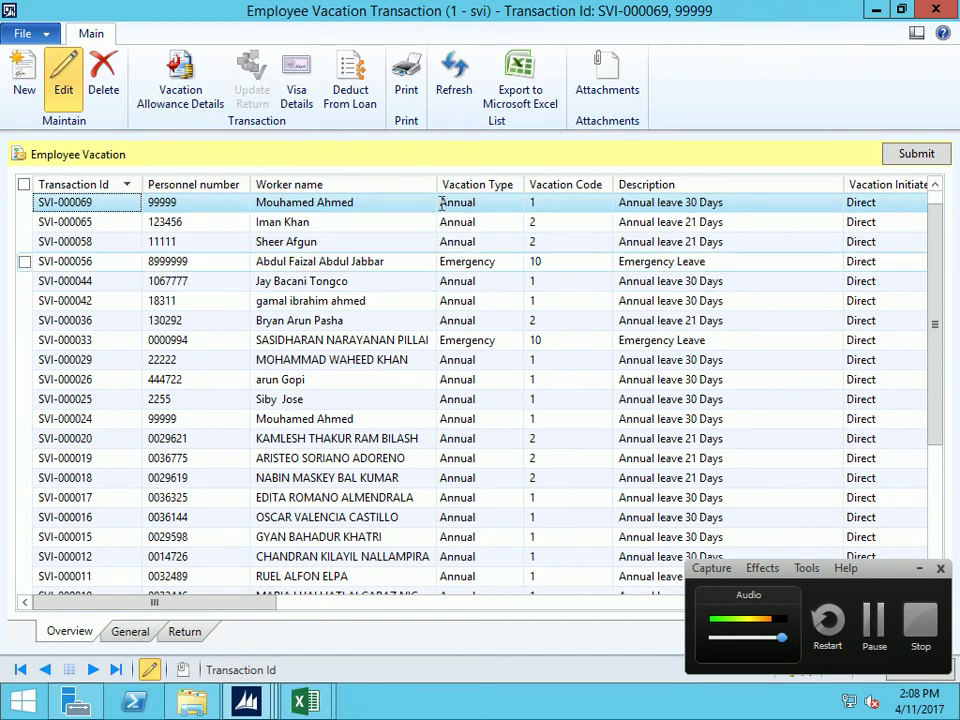
# Delete the annual leave vacation transaction SVI-000069 and confirm the deletion
pyautogui.click(106, 80)
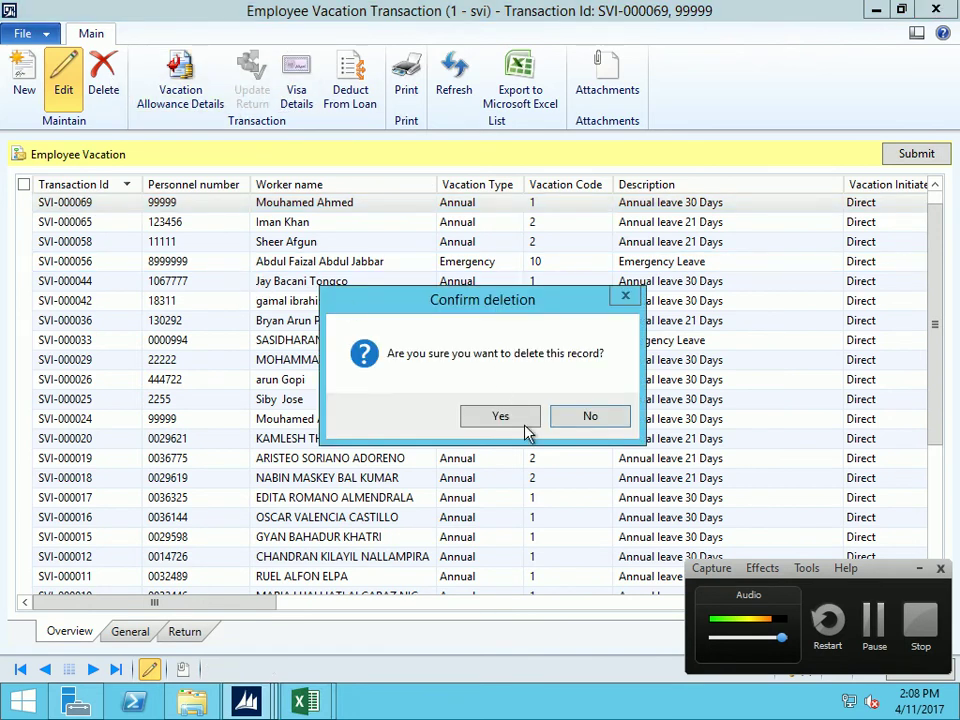
pyautogui.click(518, 418)
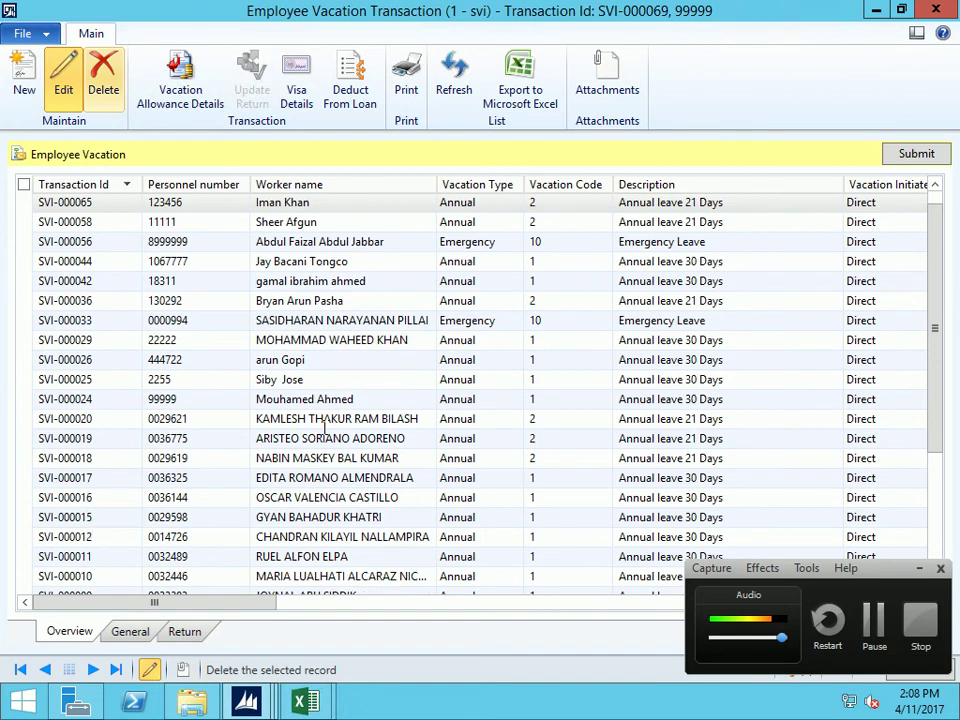
# Select vacation transaction SVI-000024 and review its general and return details
pyautogui.click(286, 396)
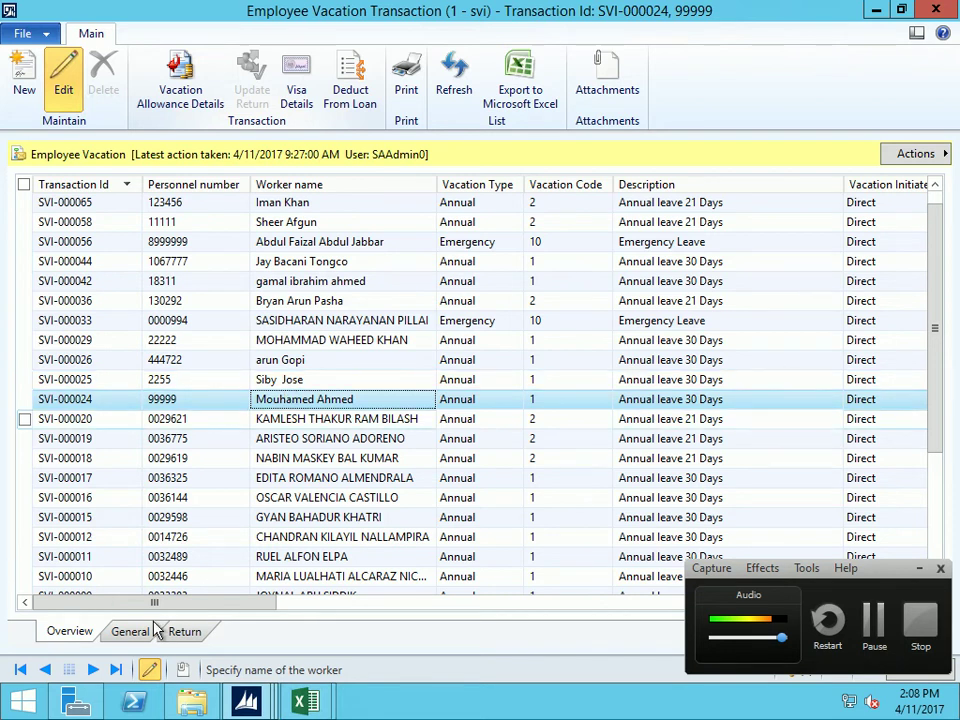
pyautogui.moveTo(231, 364)
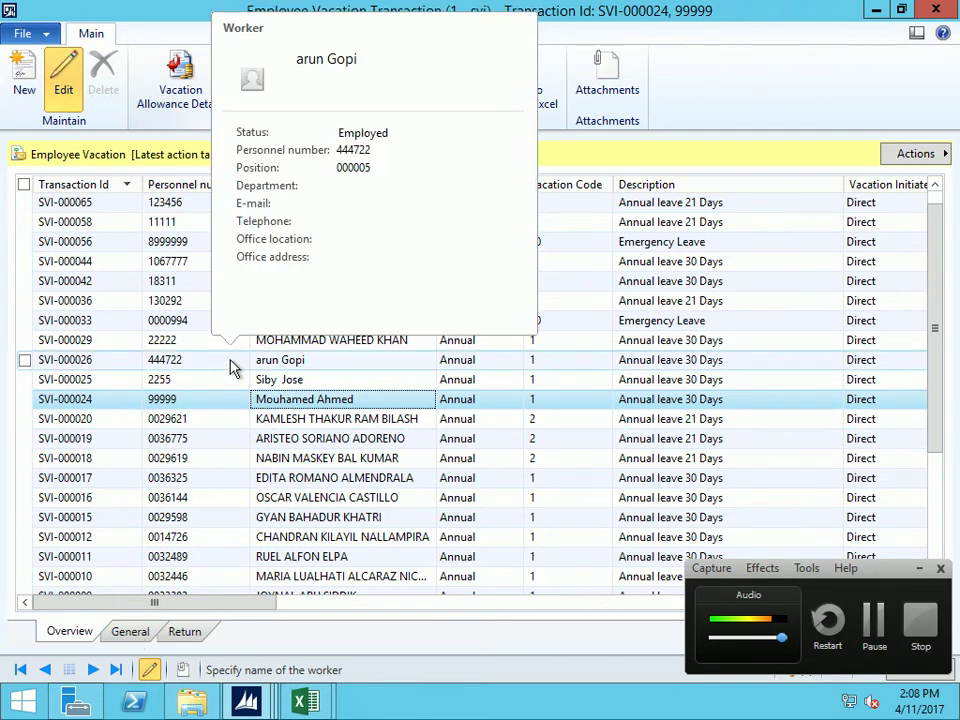
pyautogui.click(132, 633)
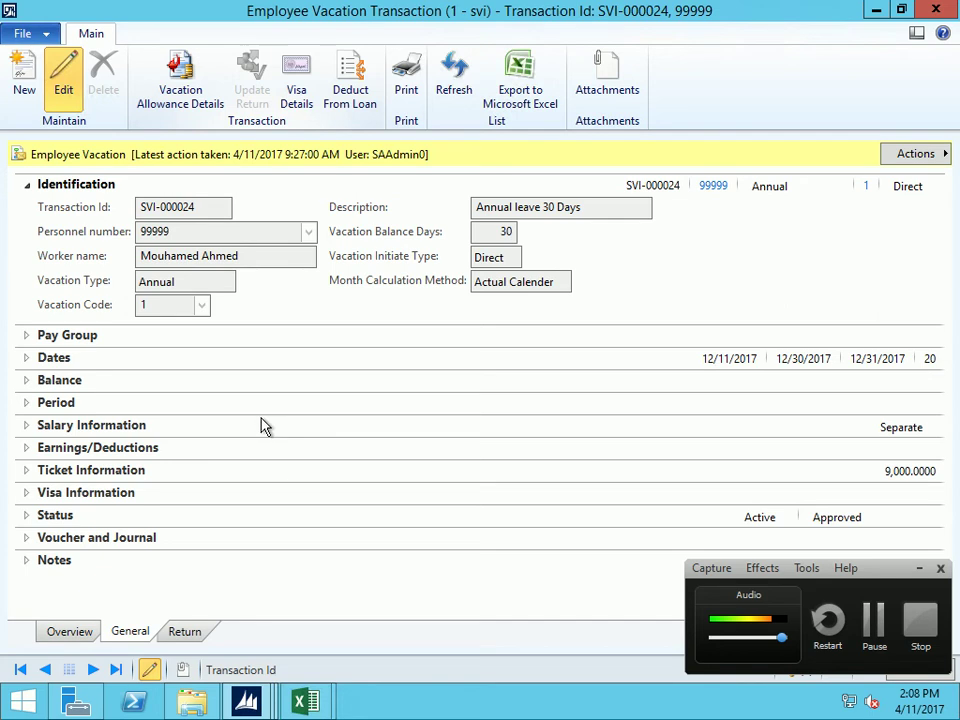
pyautogui.click(185, 632)
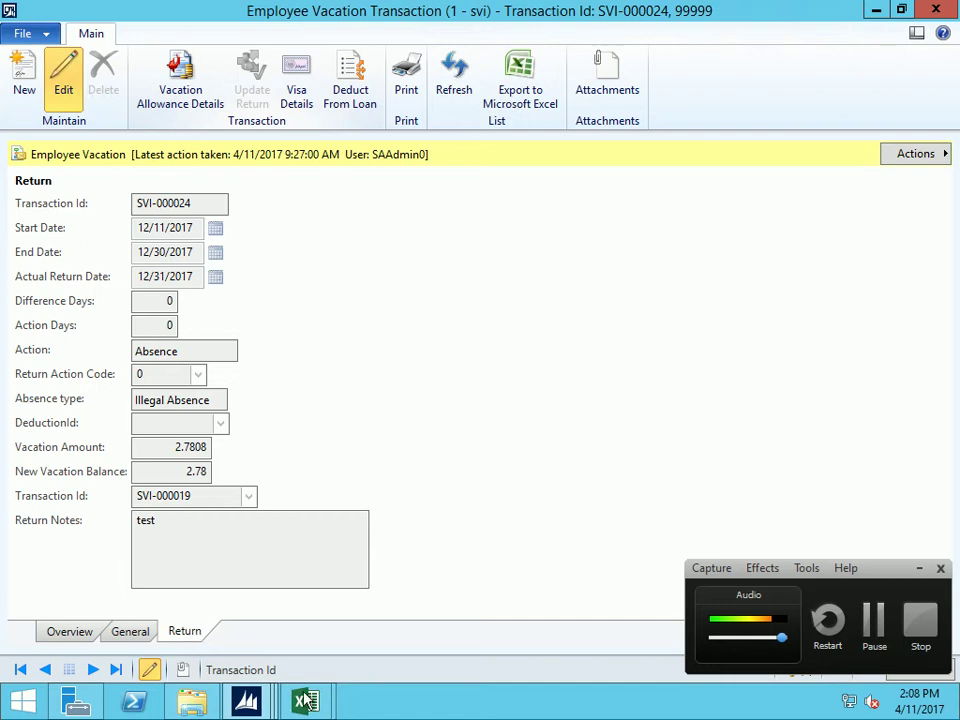
pyautogui.moveTo(305, 701)
pyautogui.moveTo(292, 650)
pyautogui.click(874, 620)
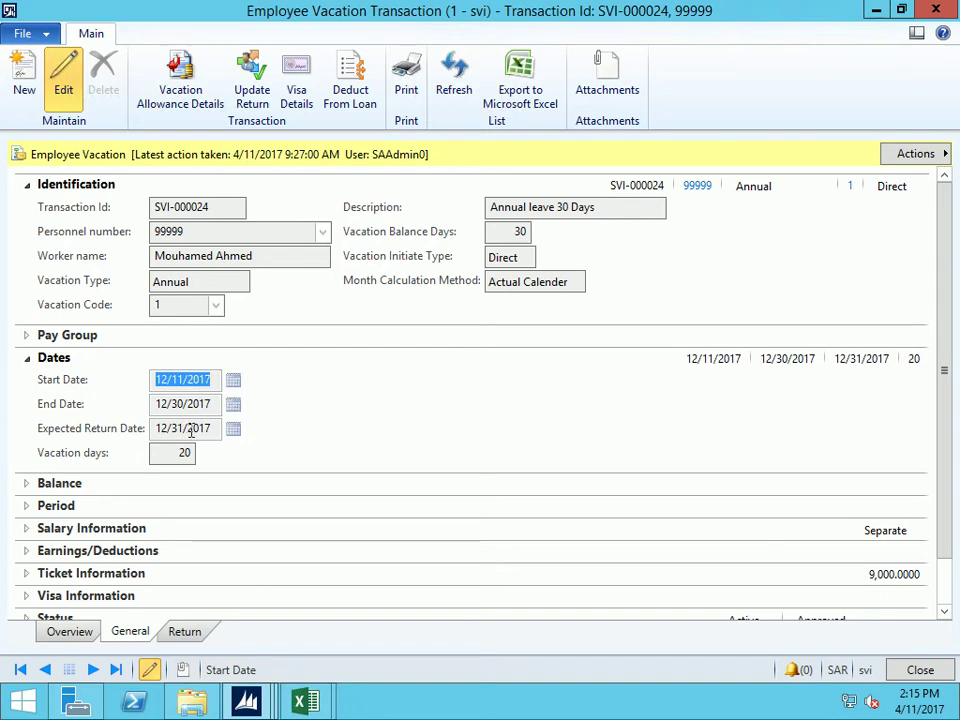
# Start a return update for transaction SVI-000024 with actual return date 1/3/2018 and 3 action days
pyautogui.click(250, 95)
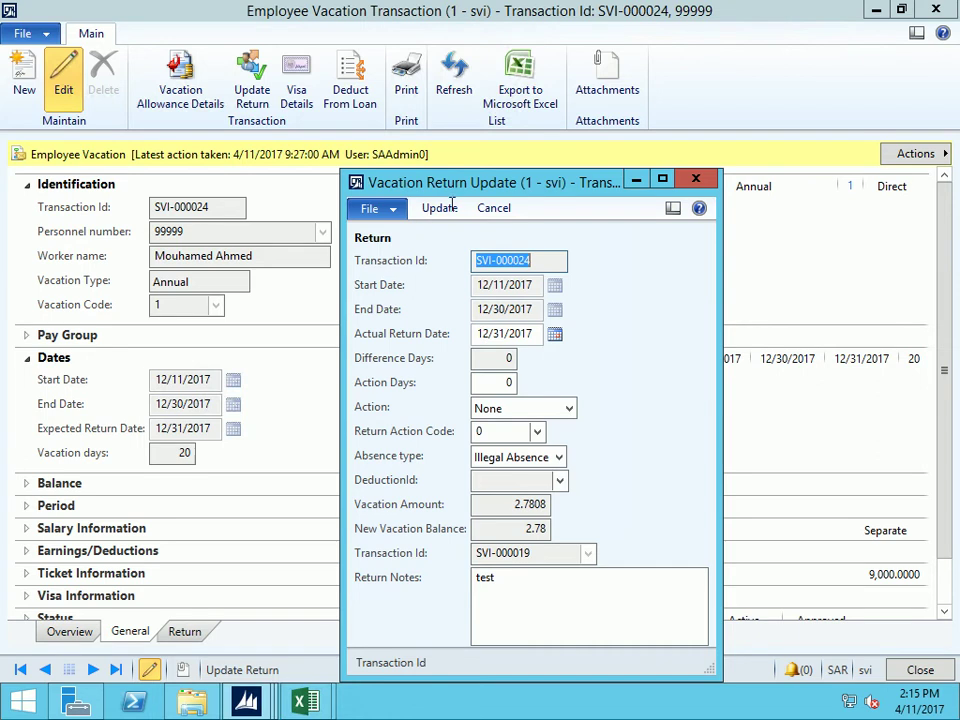
pyautogui.click(555, 336)
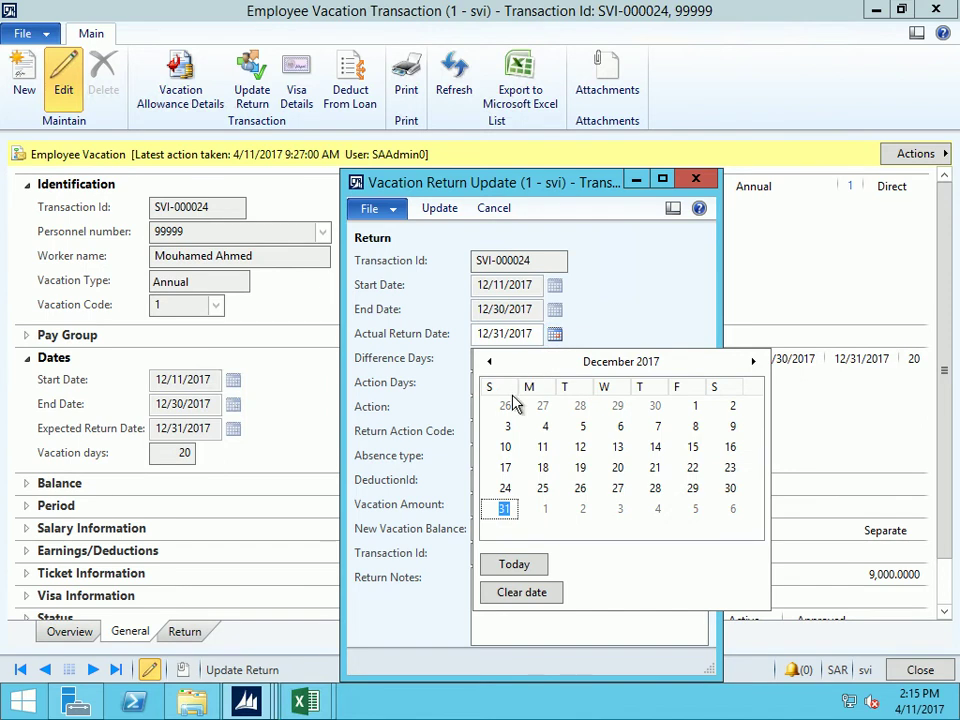
pyautogui.click(755, 362)
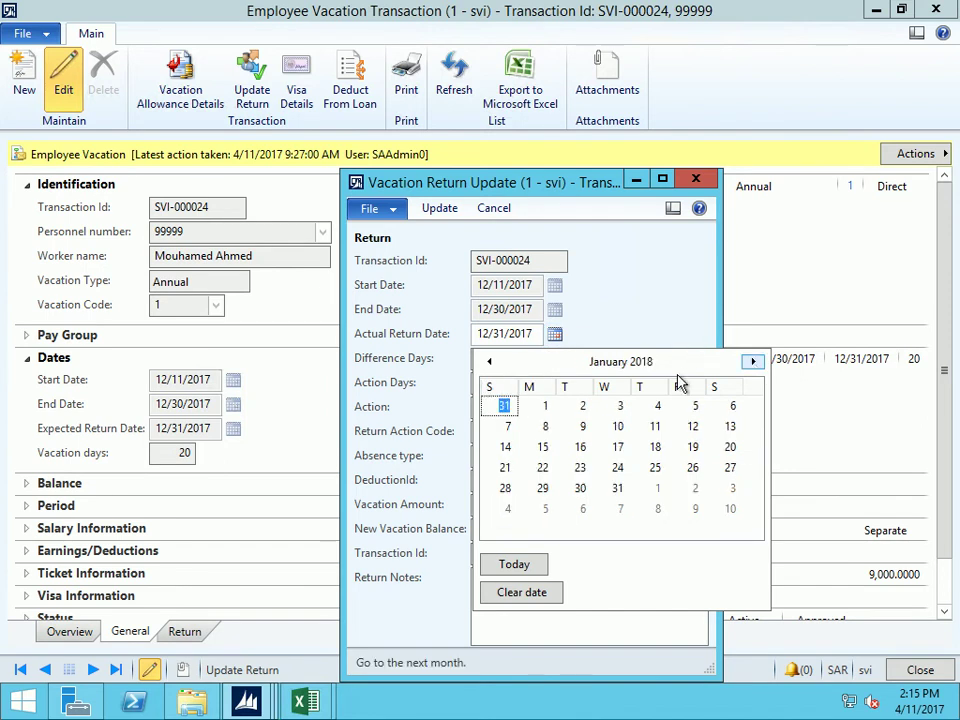
pyautogui.click(620, 405)
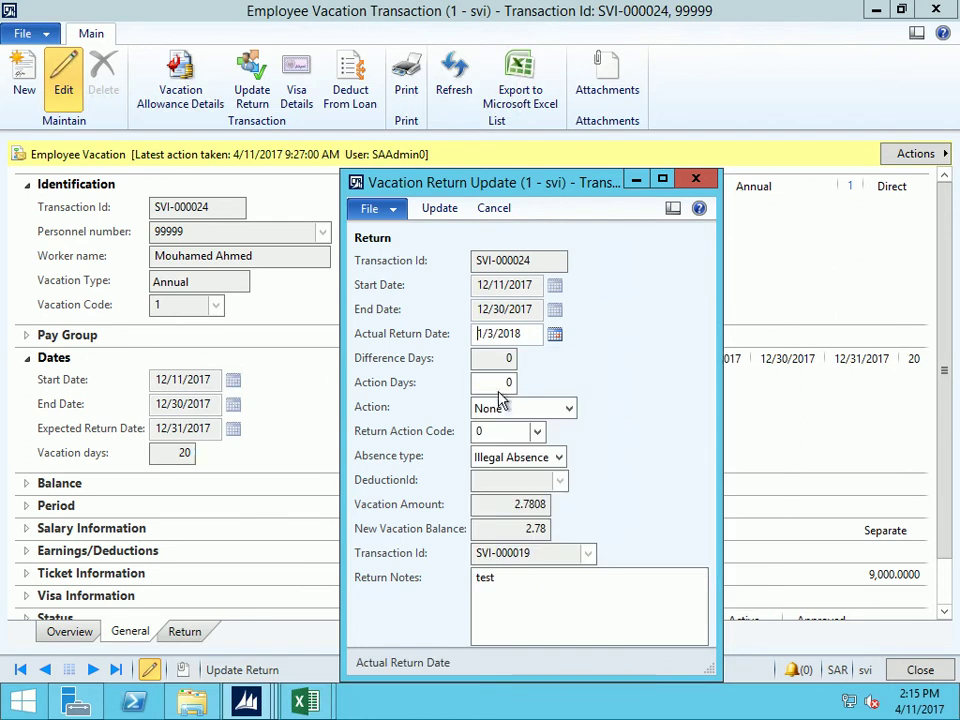
pyautogui.click(505, 360)
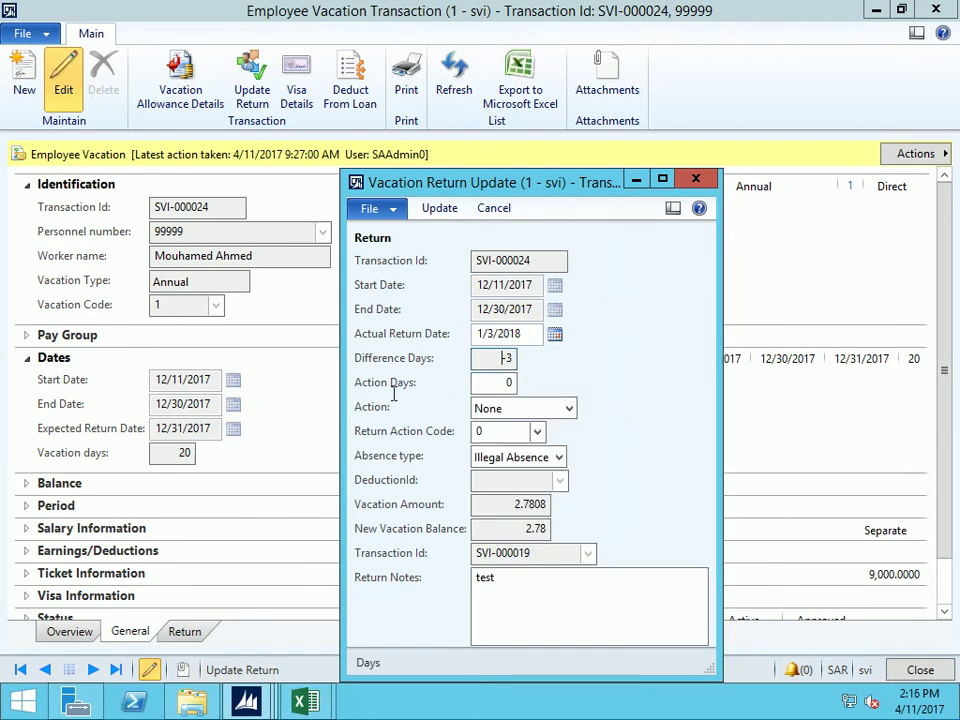
pyautogui.click(505, 383)
pyautogui.write('2')
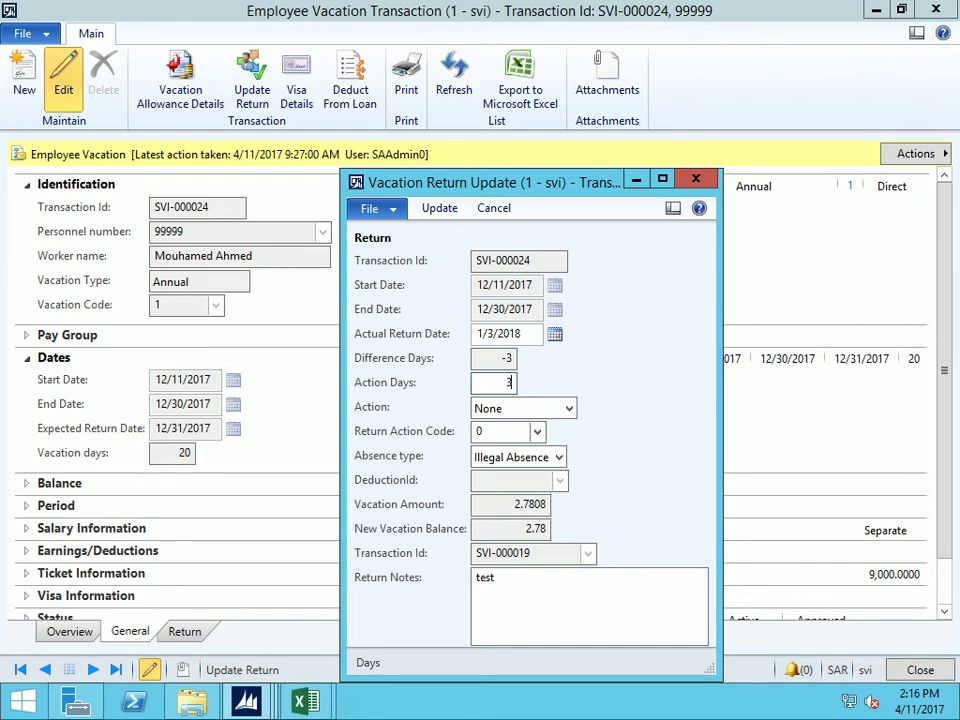
pyautogui.press('Tab')
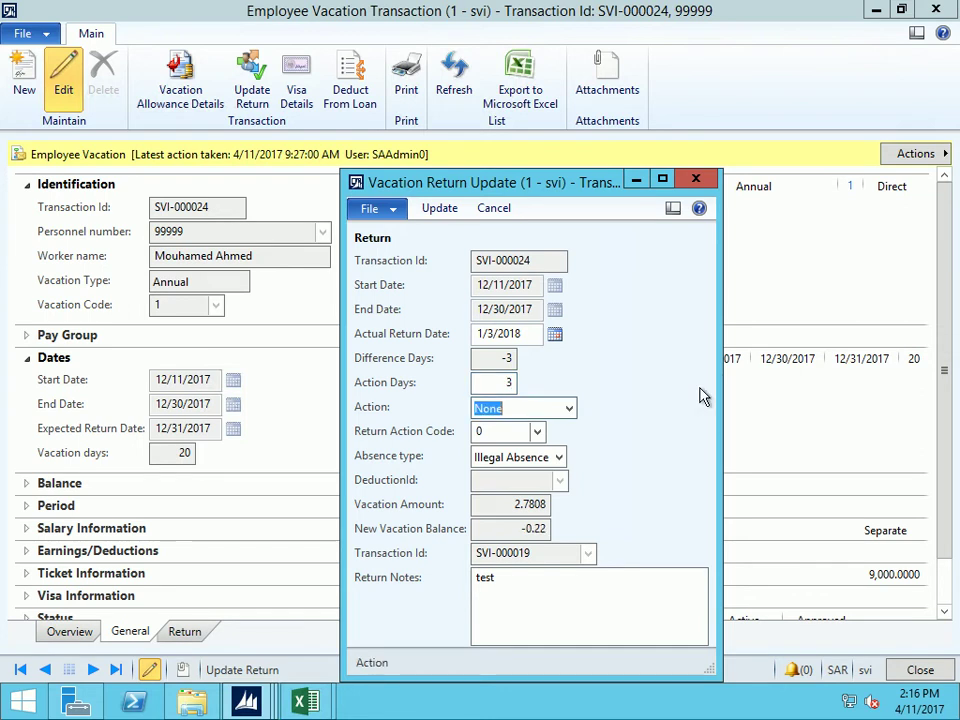
# Set the return action to Absence and the absence type to Legal Absence
pyautogui.click(571, 409)
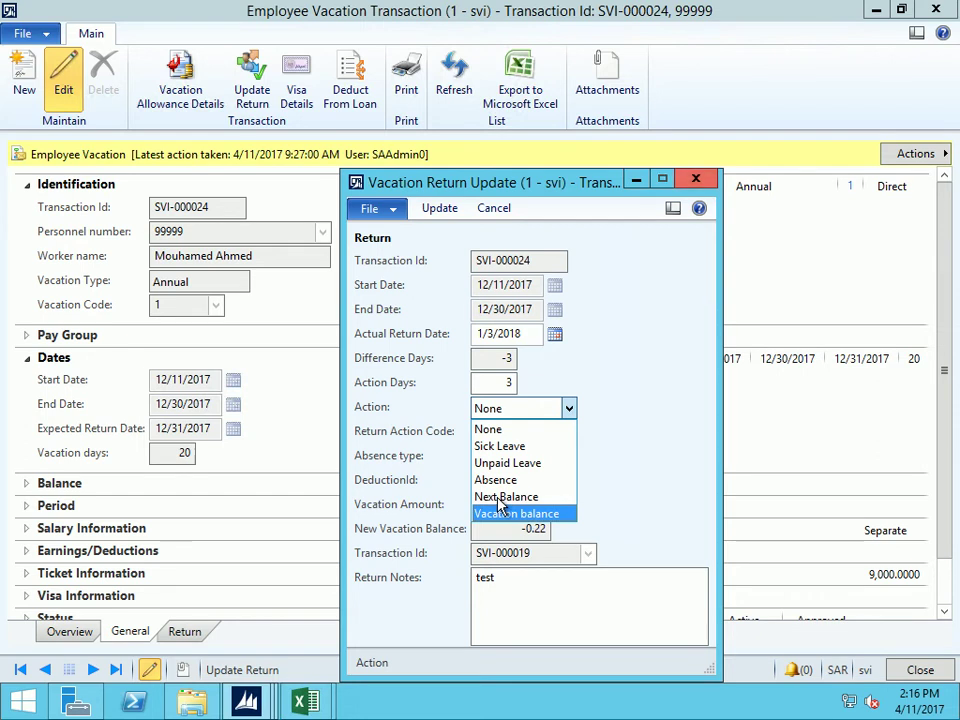
pyautogui.press('Escape')
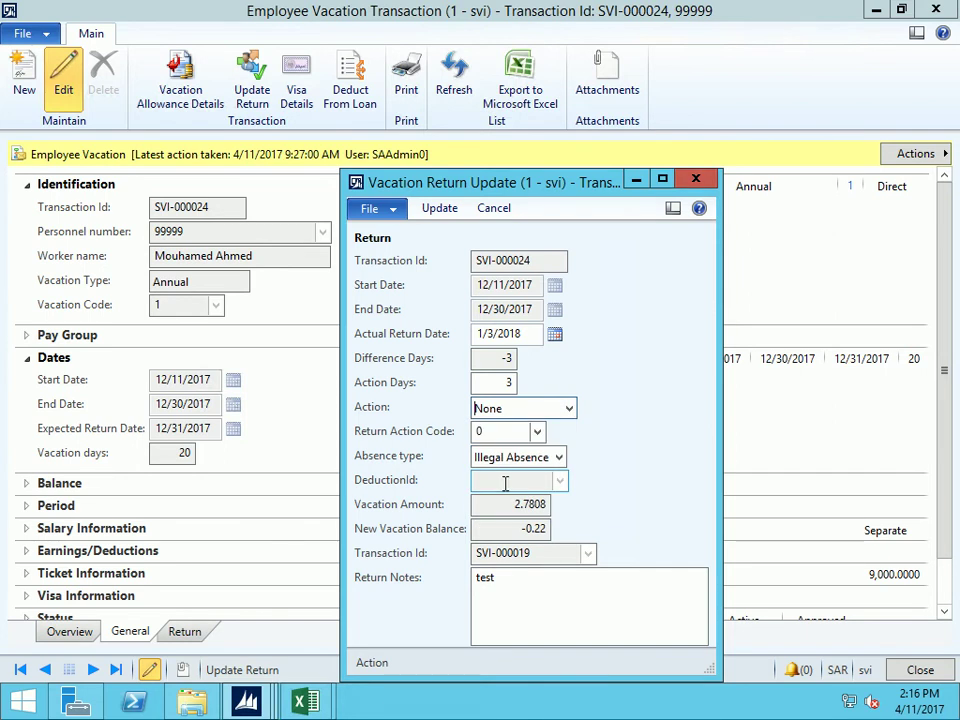
pyautogui.click(570, 408)
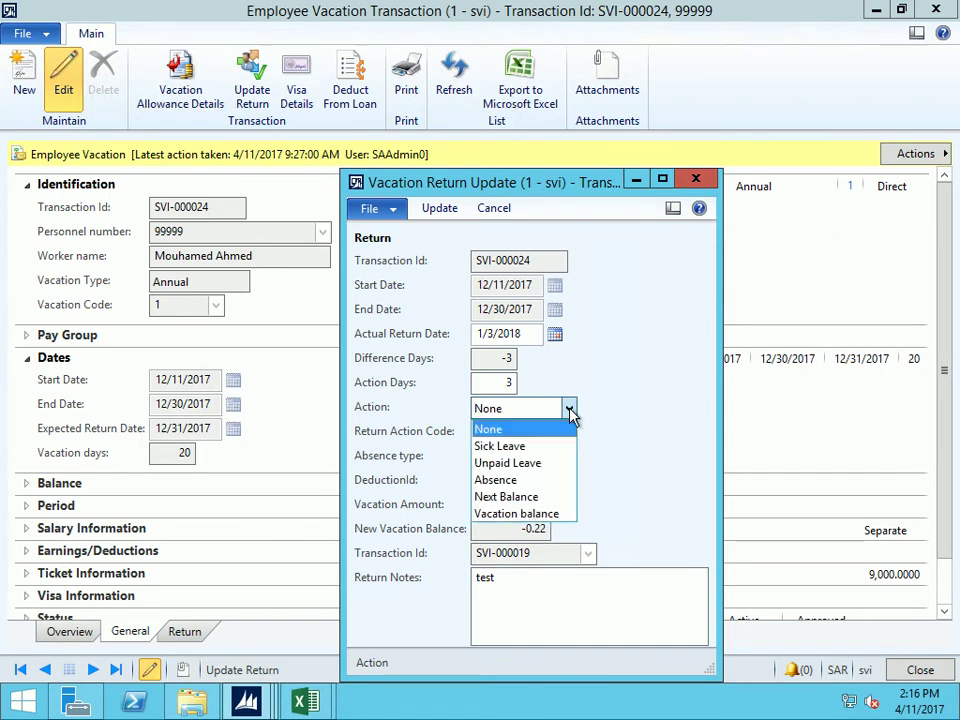
pyautogui.click(495, 482)
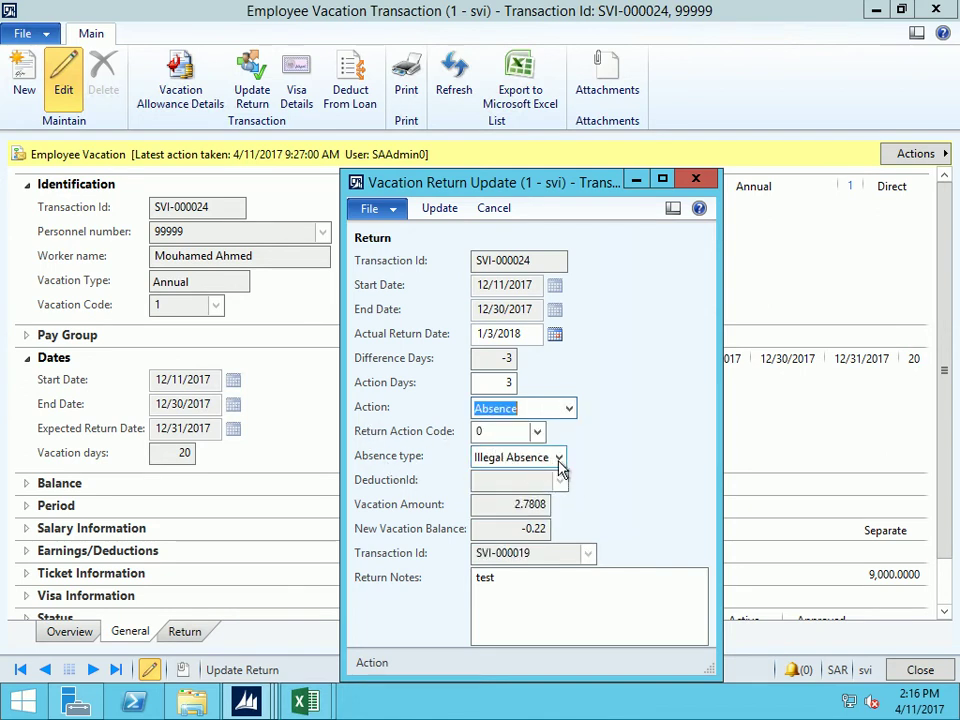
pyautogui.click(560, 460)
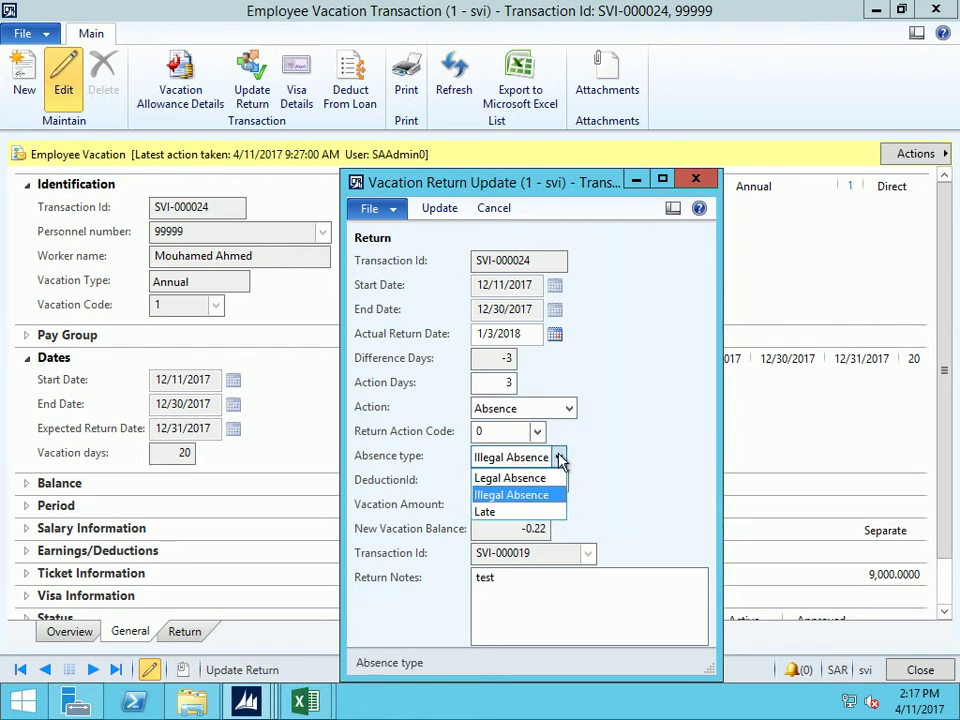
pyautogui.click(503, 479)
pyautogui.click(508, 480)
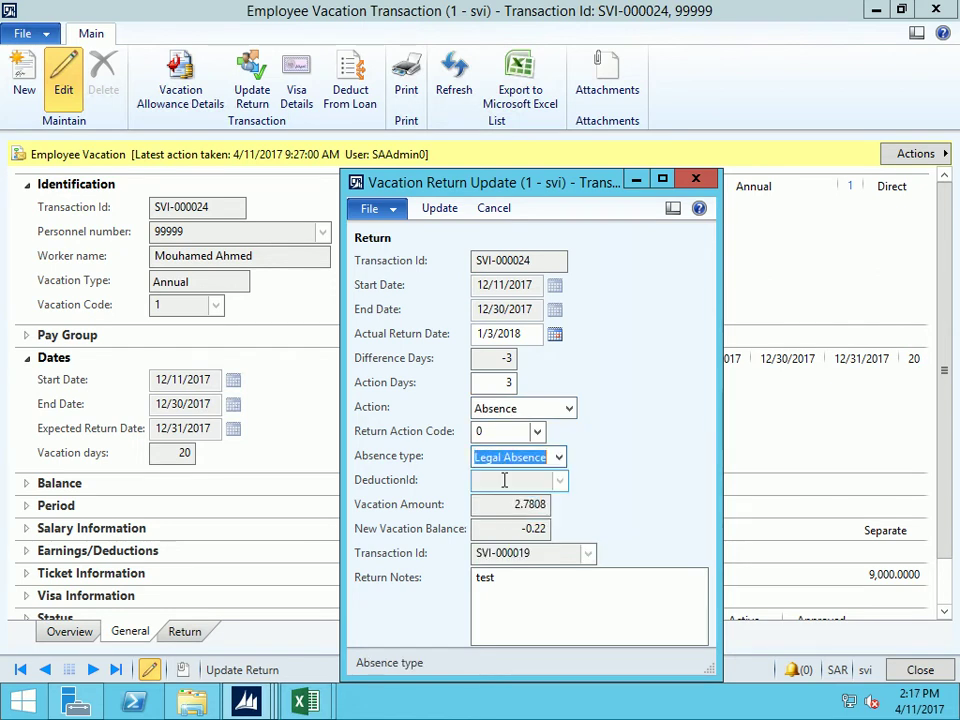
# Try the Unpaid Leave and Sick Leave return actions and look up the return action codes offered for each
pyautogui.click(570, 408)
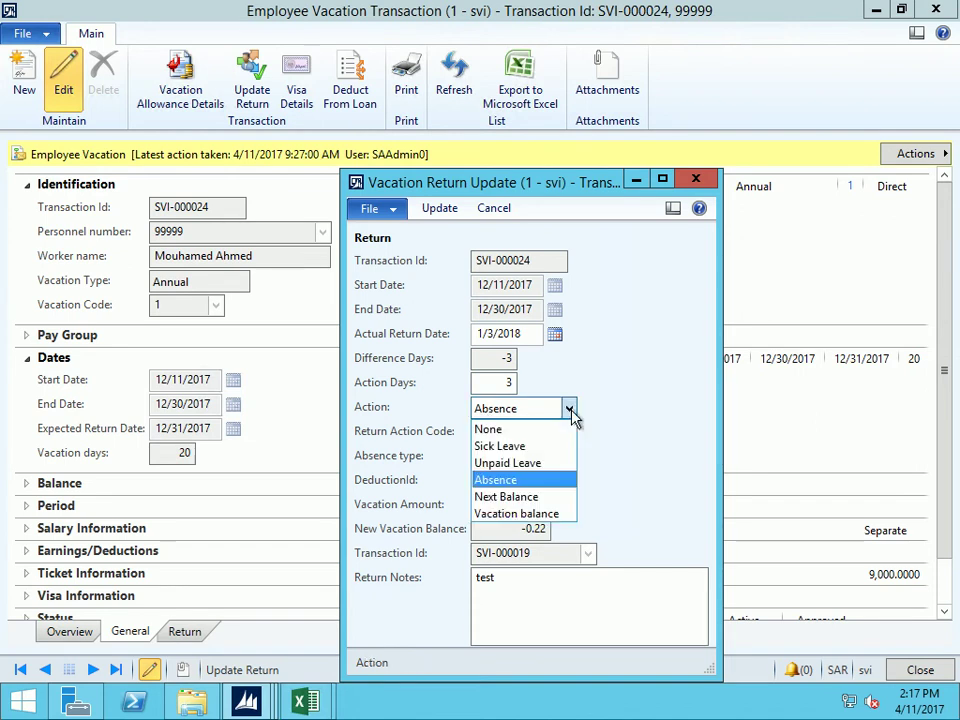
pyautogui.click(500, 461)
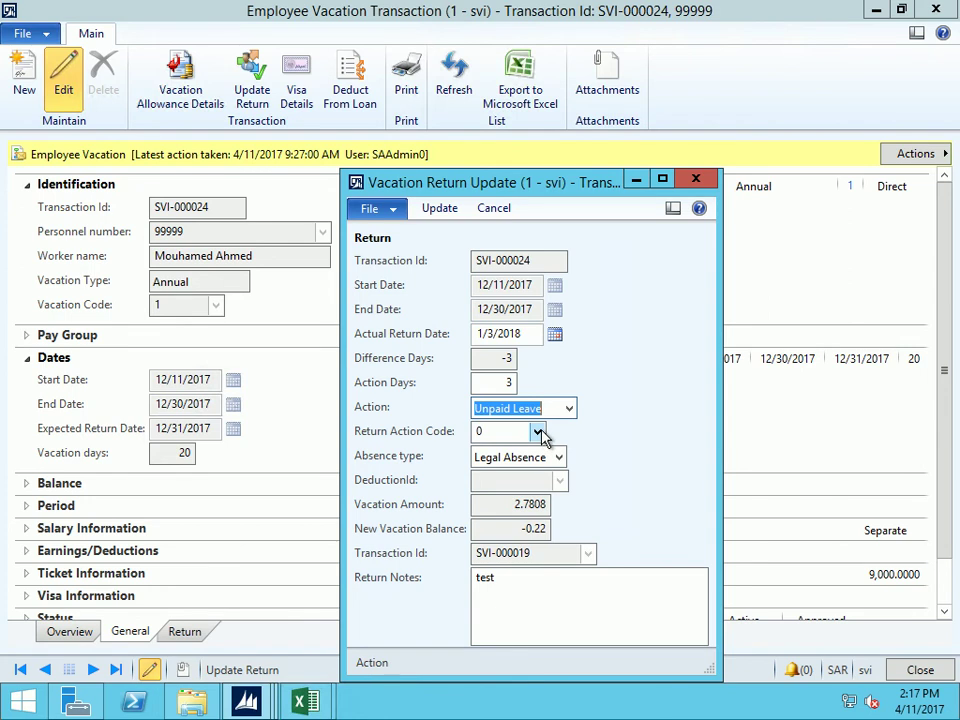
pyautogui.click(539, 433)
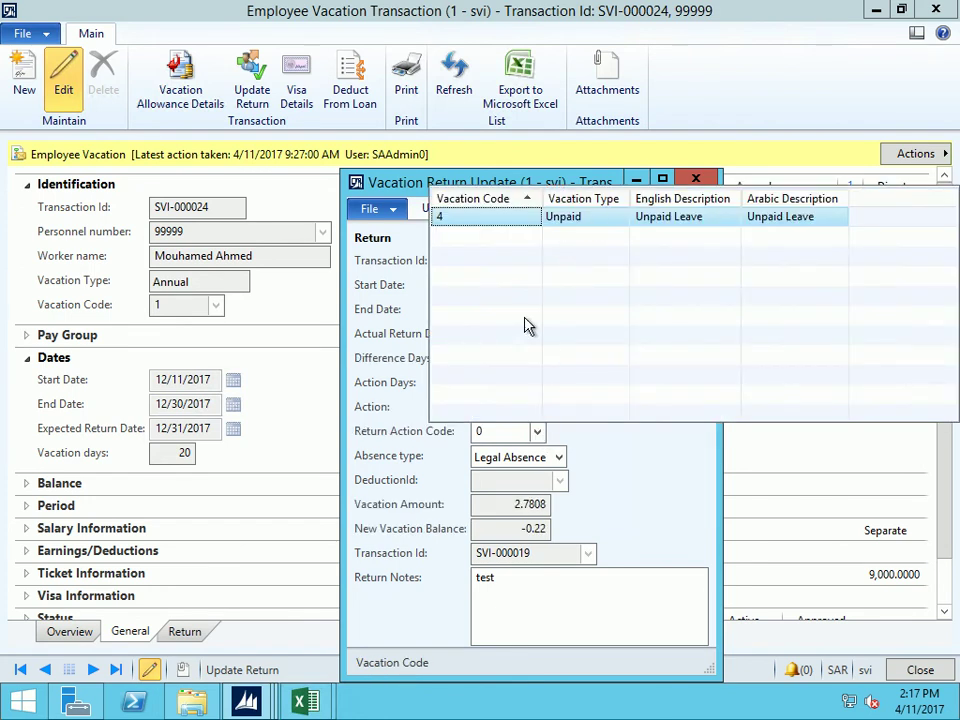
pyautogui.click(497, 432)
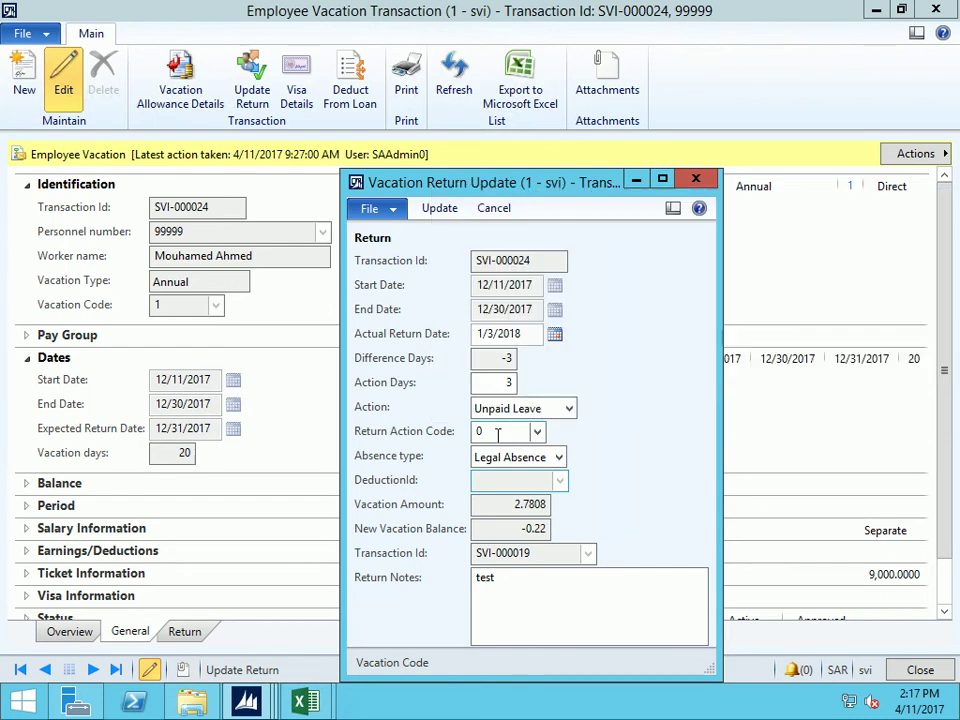
pyautogui.click(565, 408)
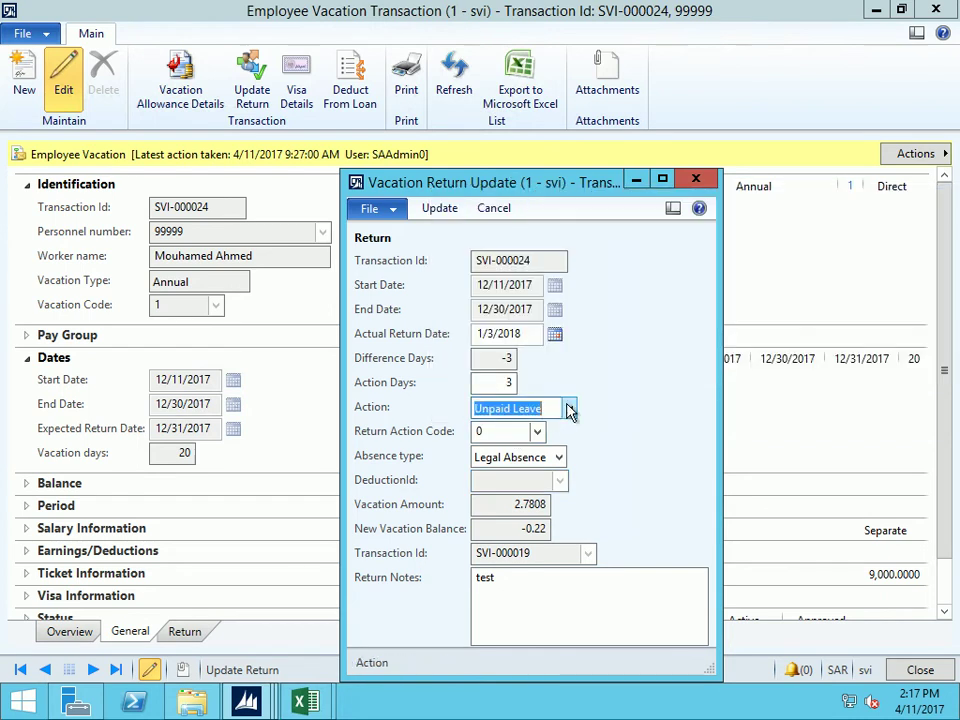
pyautogui.click(568, 410)
pyautogui.click(495, 445)
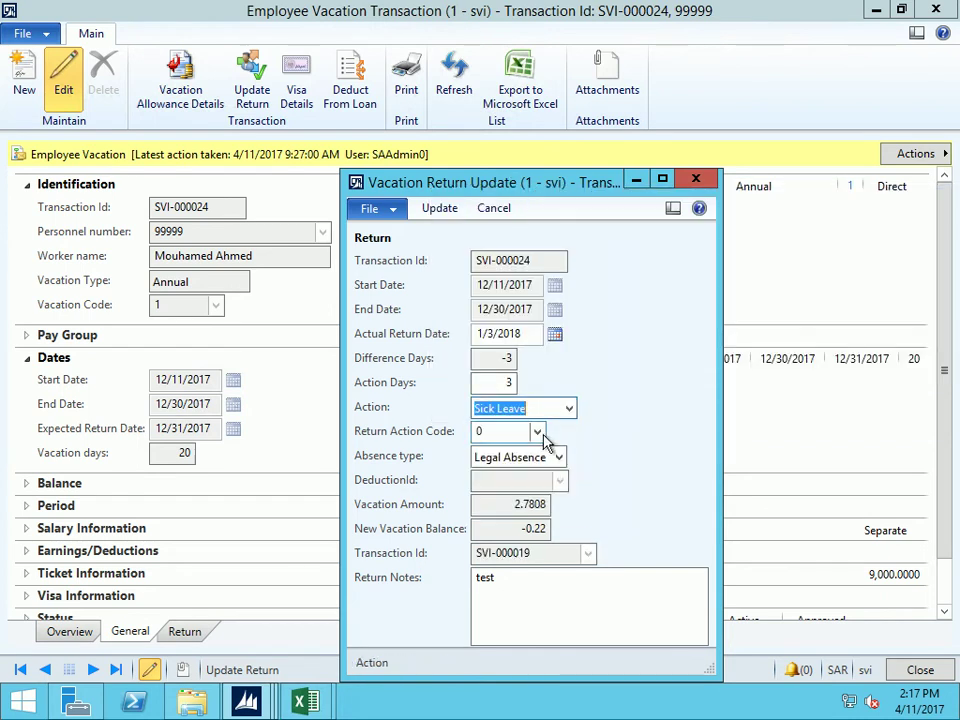
pyautogui.click(537, 433)
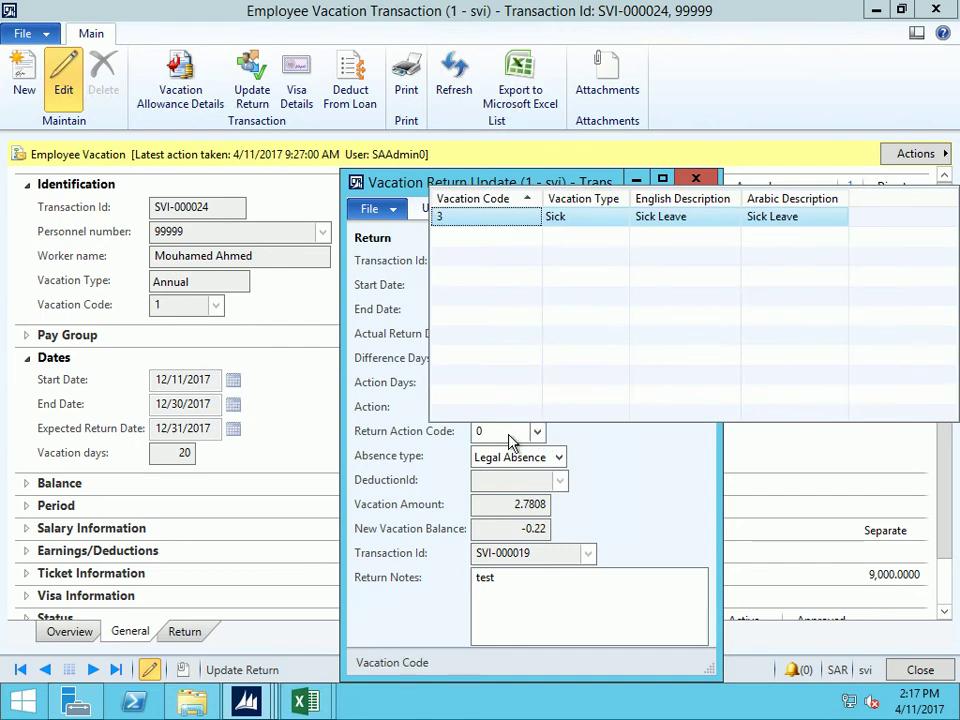
pyautogui.click(510, 433)
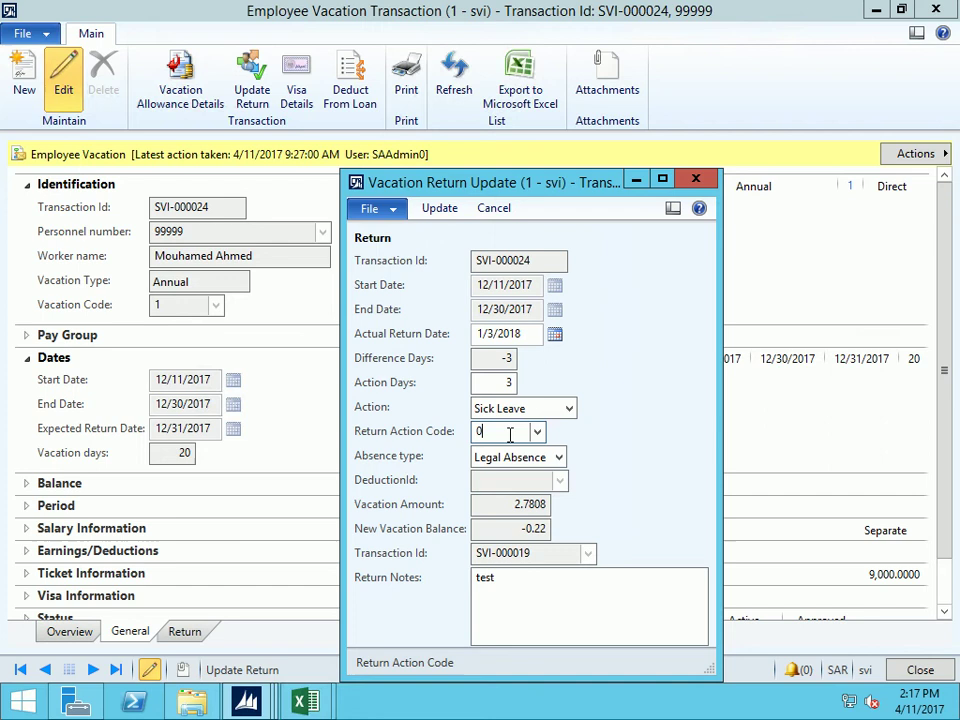
# Set the return action back to Absence, run the vacation return update and dismiss the information log
pyautogui.click(567, 408)
pyautogui.click(492, 481)
pyautogui.click(507, 432)
pyautogui.click(440, 216)
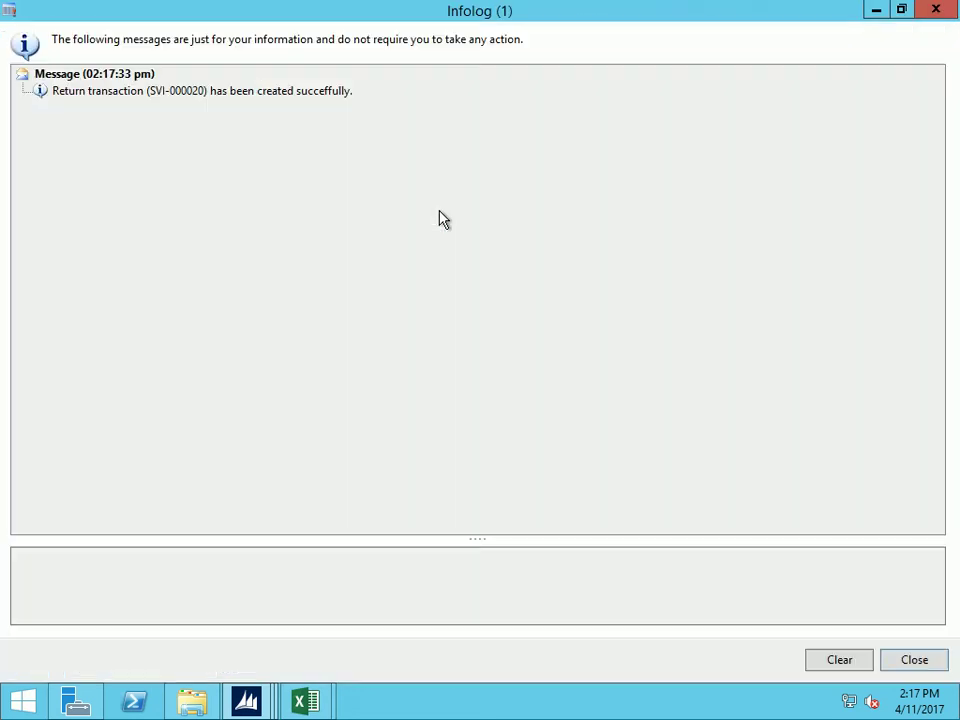
pyautogui.click(184, 100)
pyautogui.press('Escape')
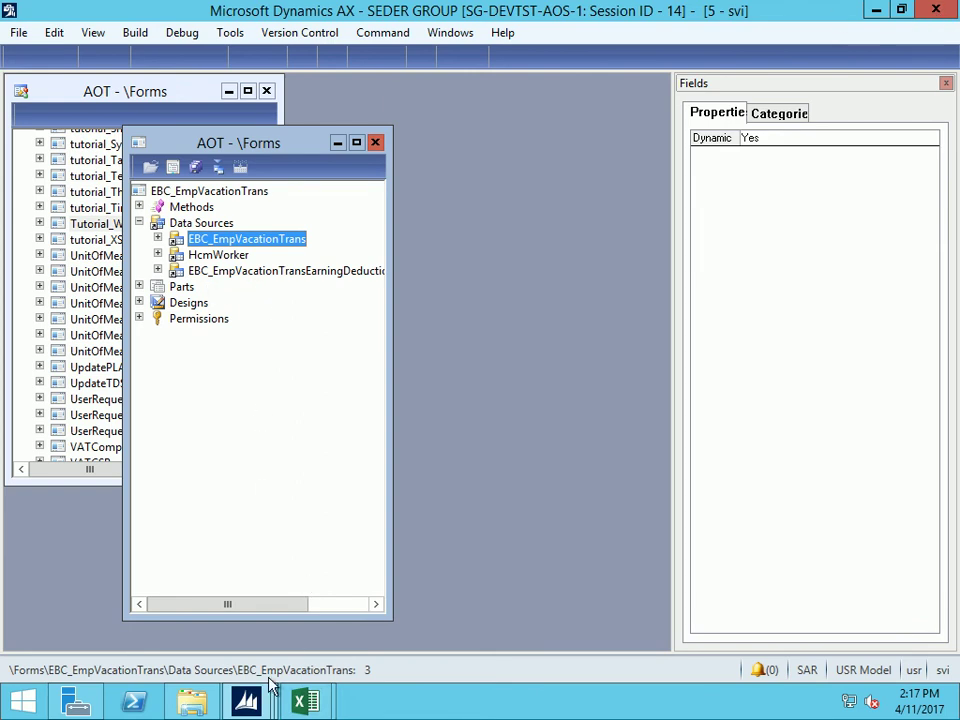
# Switch to the main Dynamics AX window and open Absence Transactions from Absence Management in the Payroll journals
pyautogui.moveTo(268, 703)
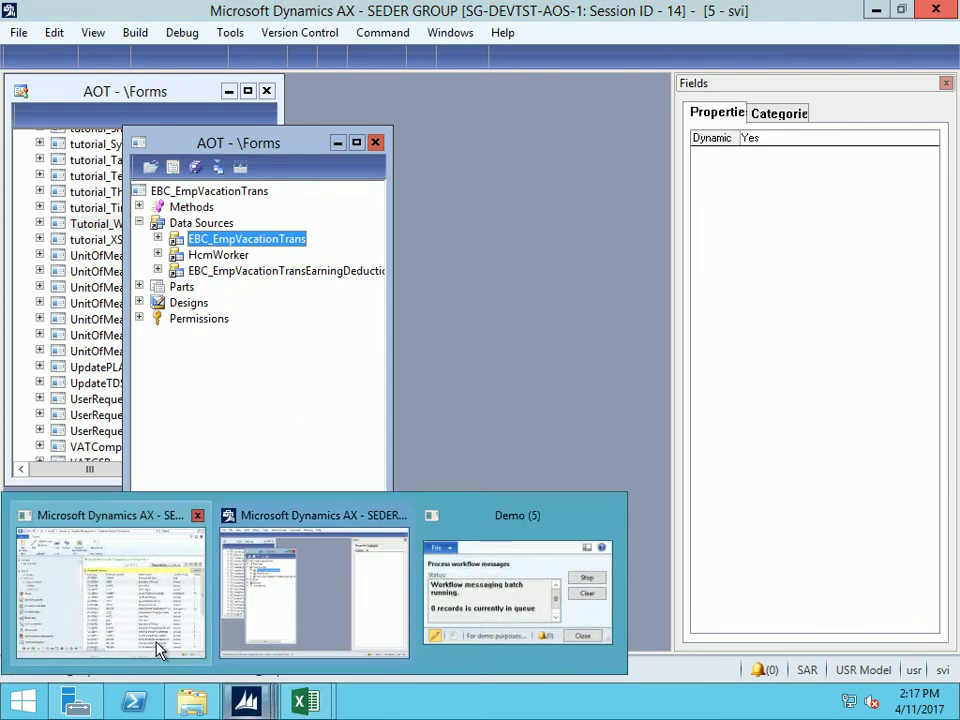
pyautogui.click(158, 645)
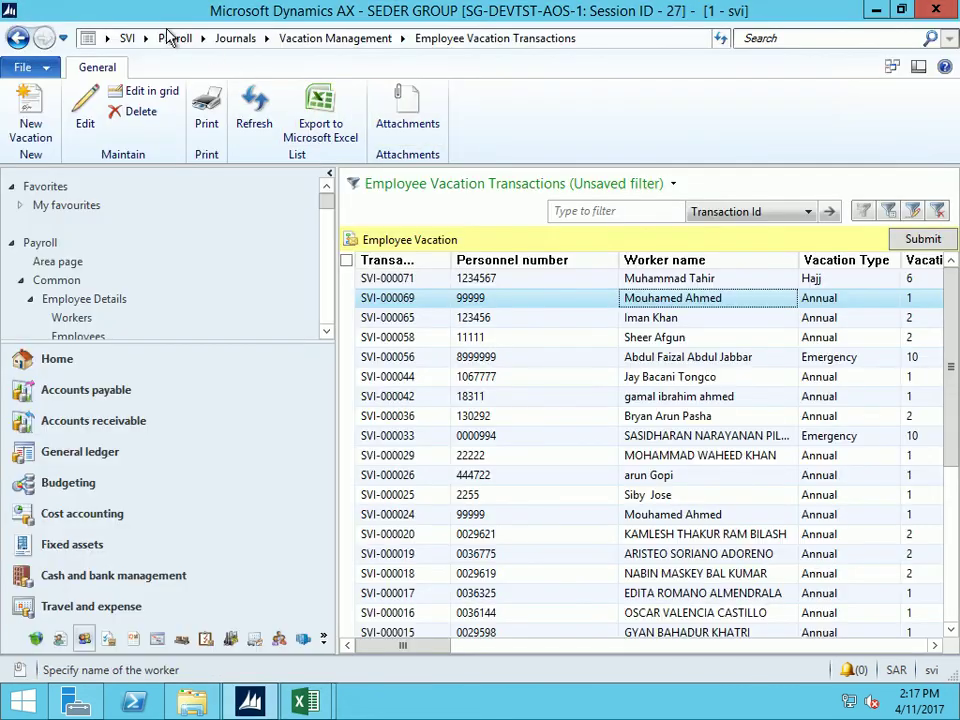
pyautogui.click(175, 38)
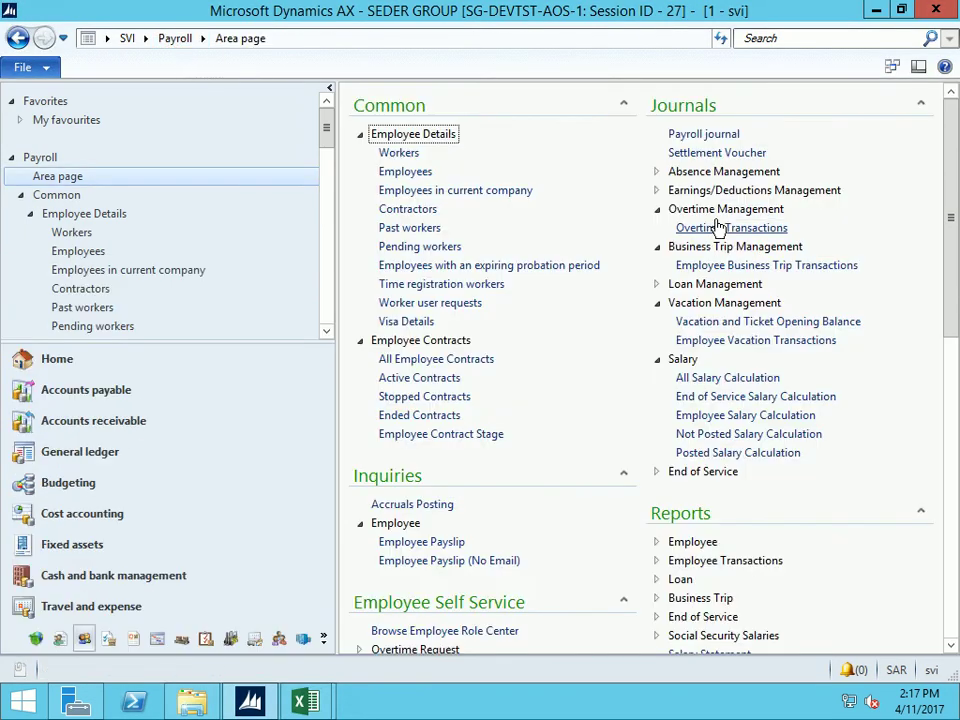
pyautogui.click(664, 172)
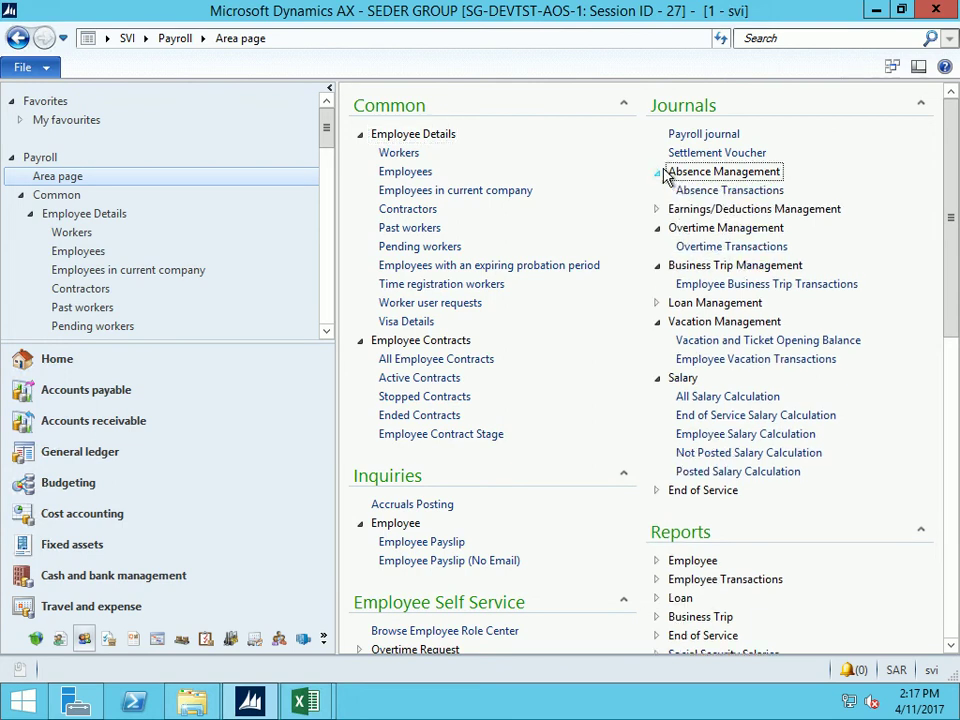
pyautogui.click(709, 192)
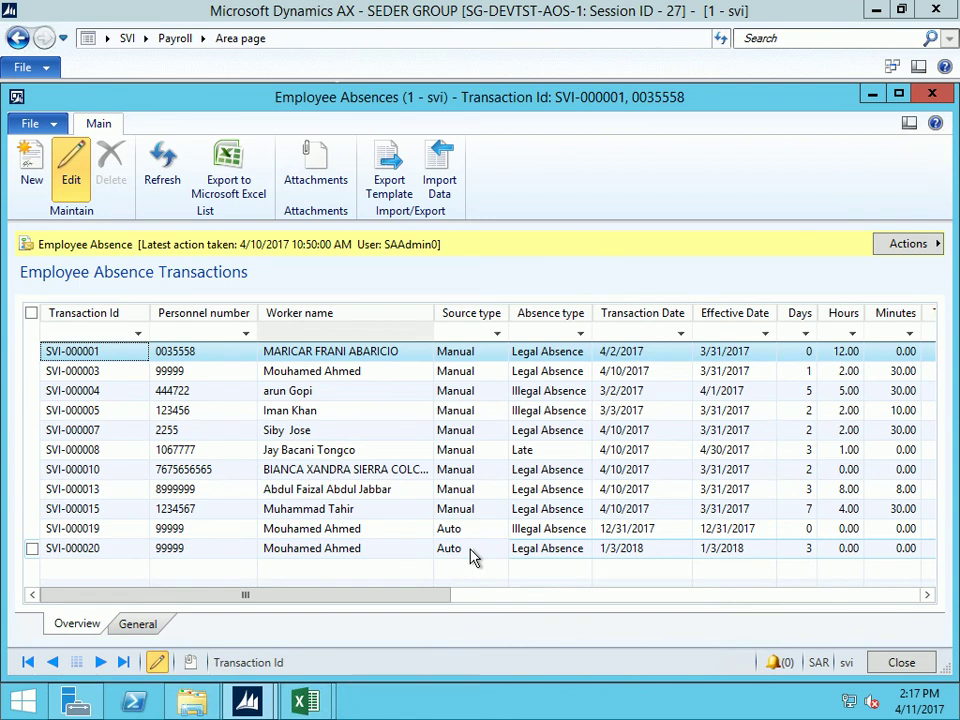
# Open the general details of absence transaction SVI-000020 and check its period, amounts, source type and absence type
pyautogui.click(664, 551)
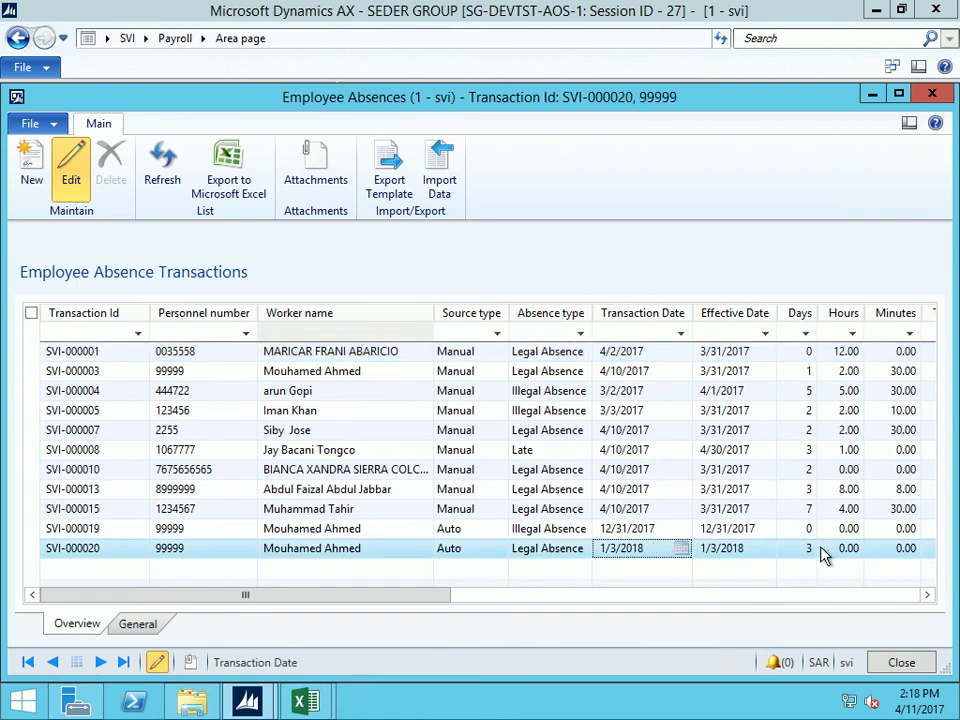
pyautogui.click(133, 627)
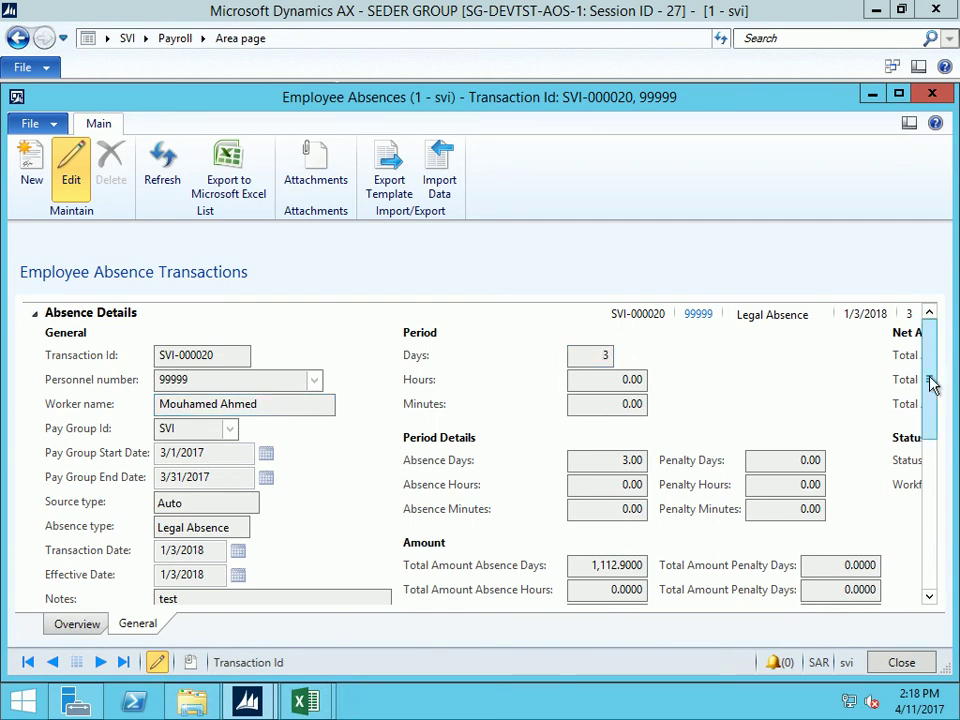
pyautogui.moveTo(932, 403); pyautogui.dragTo(930, 420)
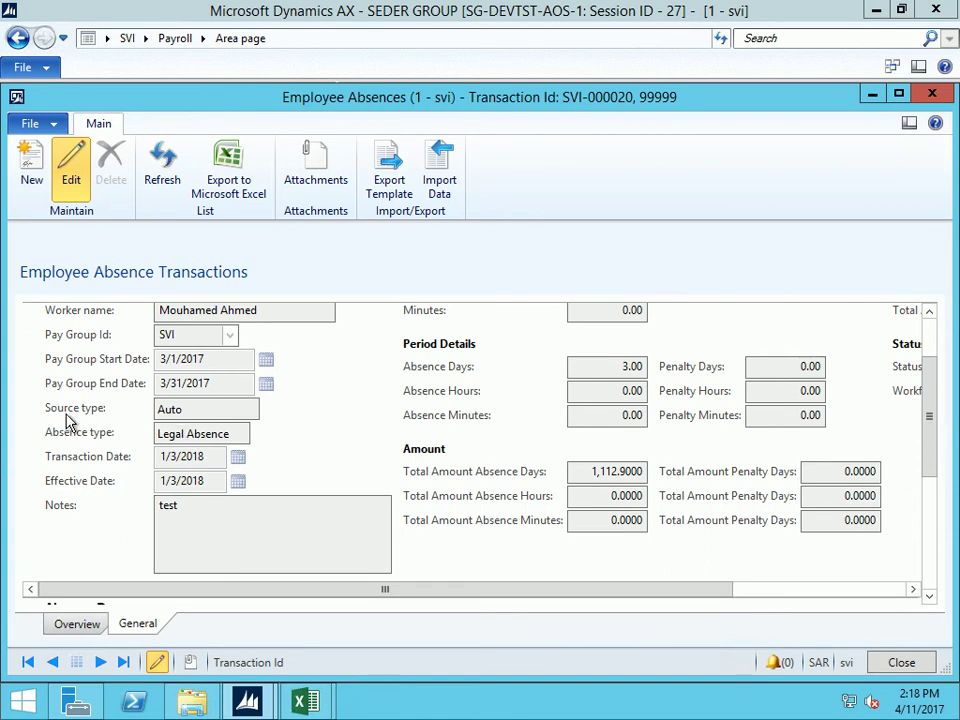
pyautogui.click(175, 409)
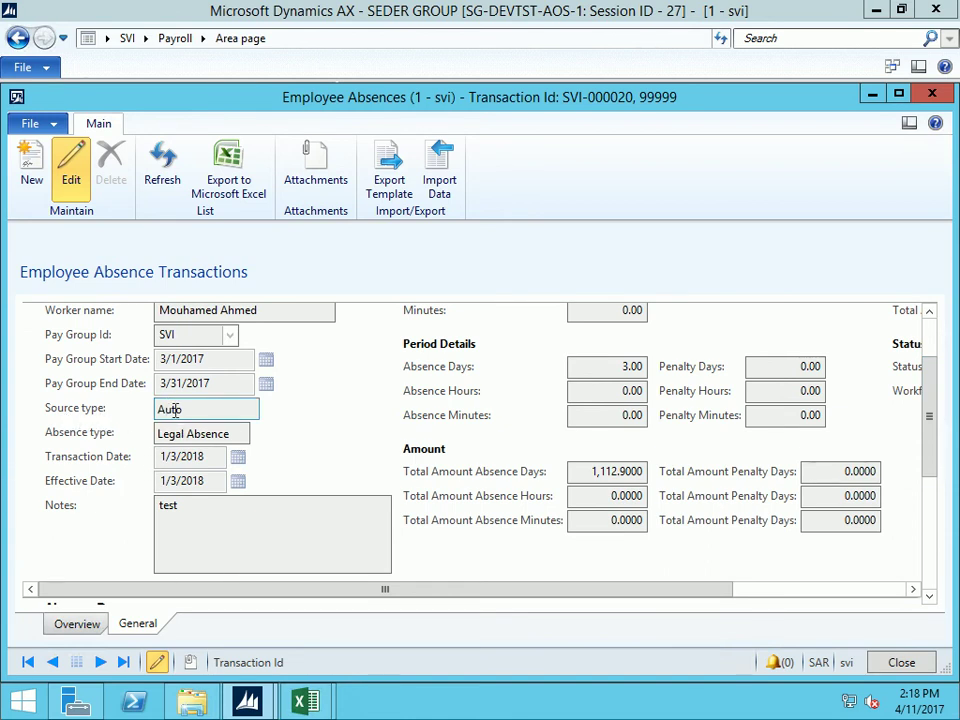
# View the general details of manual absence transaction SVI-000005 for comparison and close the Employee Absences form
pyautogui.click(88, 624)
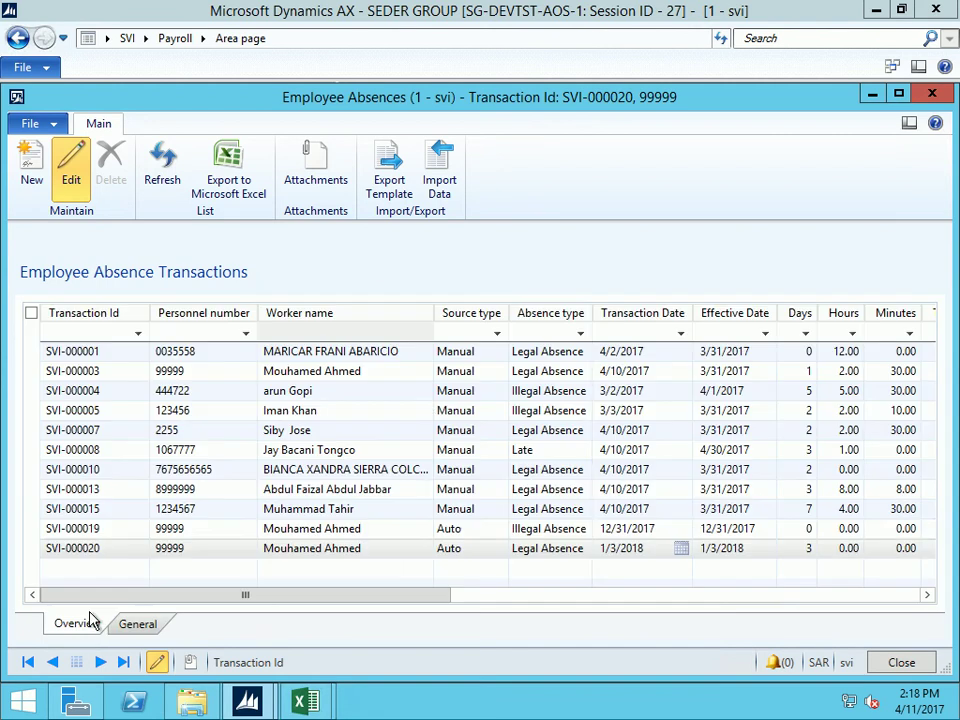
pyautogui.click(278, 411)
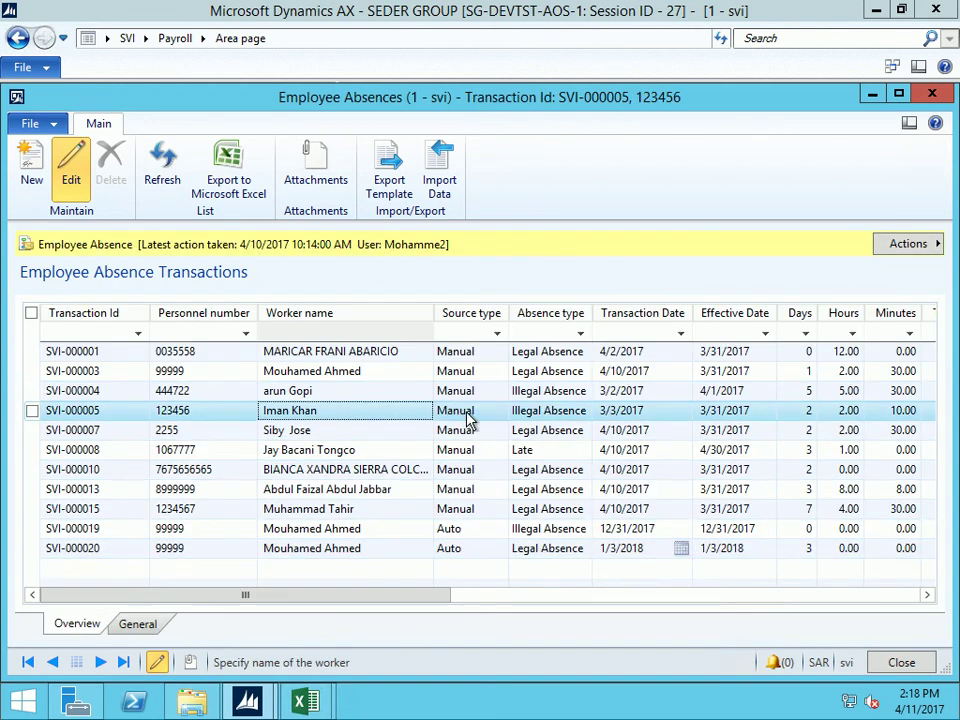
pyautogui.click(138, 625)
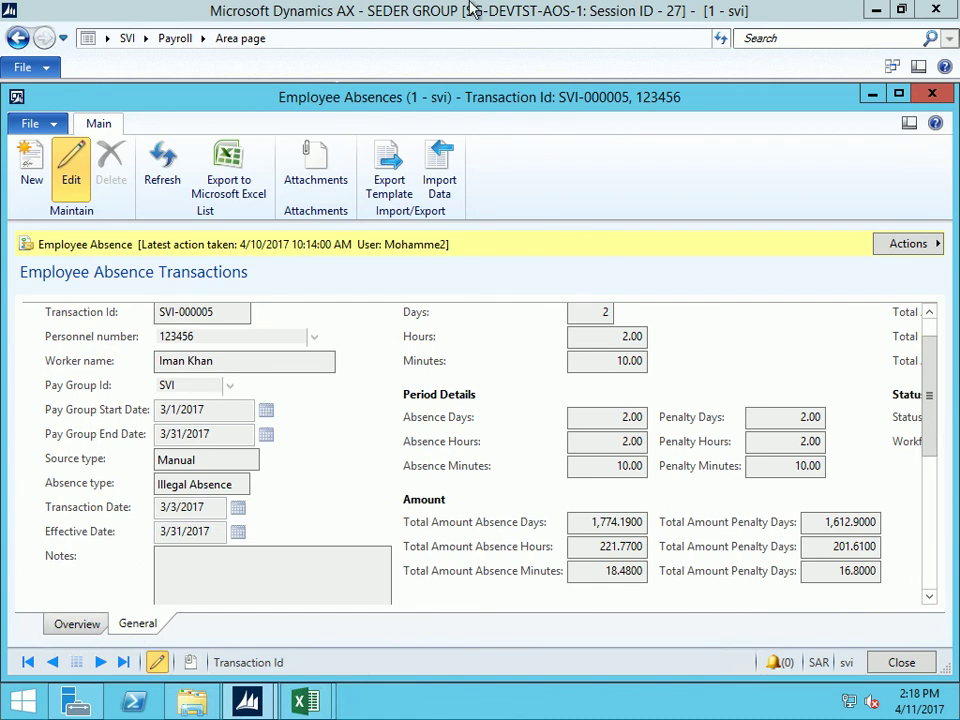
pyautogui.click(928, 96)
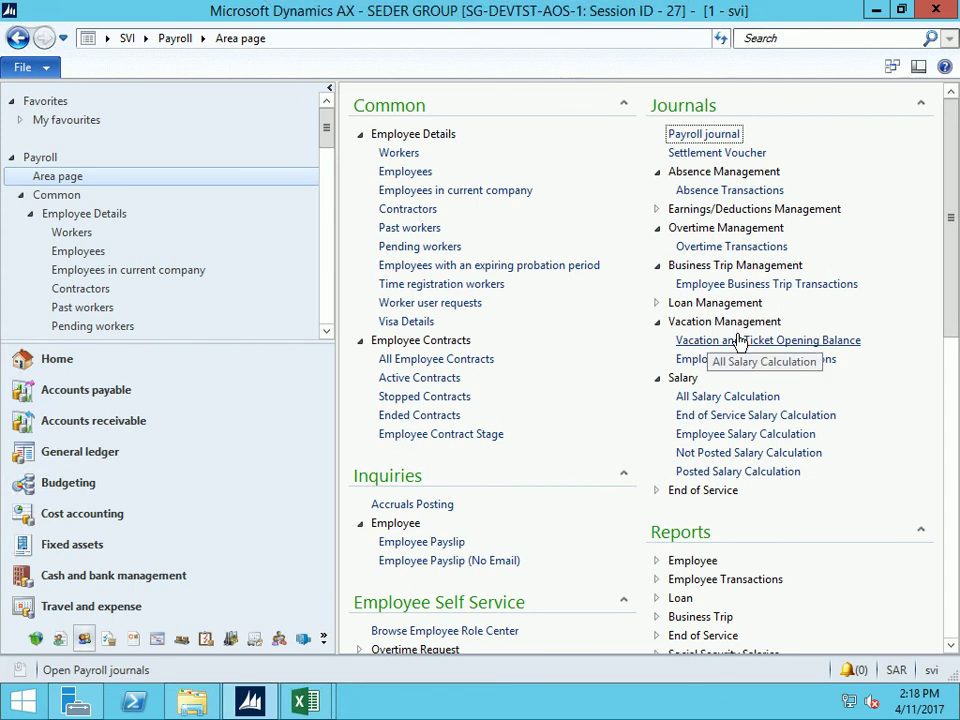
# Open vacation transaction SVI-000004 for editing from Employee Vacation Transactions and bring up its return update
pyautogui.click(737, 364)
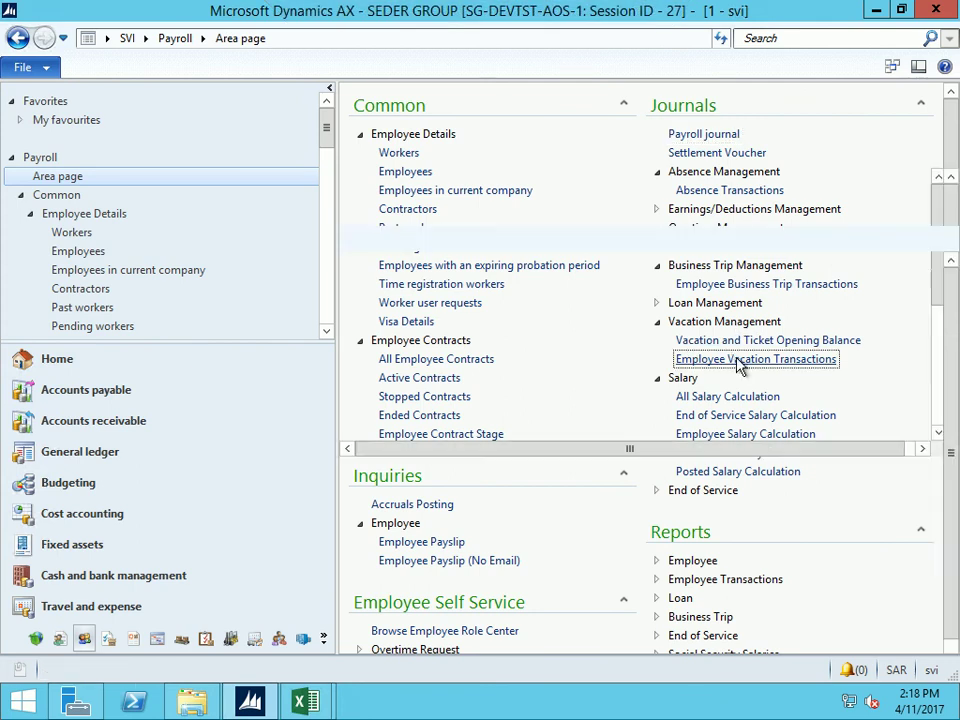
pyautogui.click(530, 340)
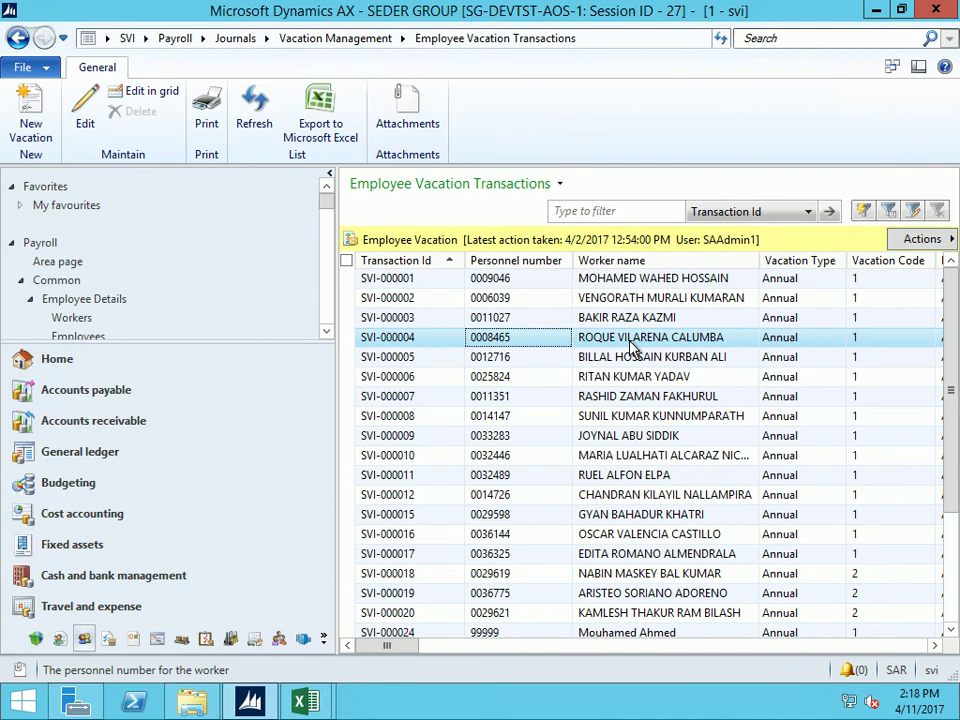
pyautogui.click(76, 128)
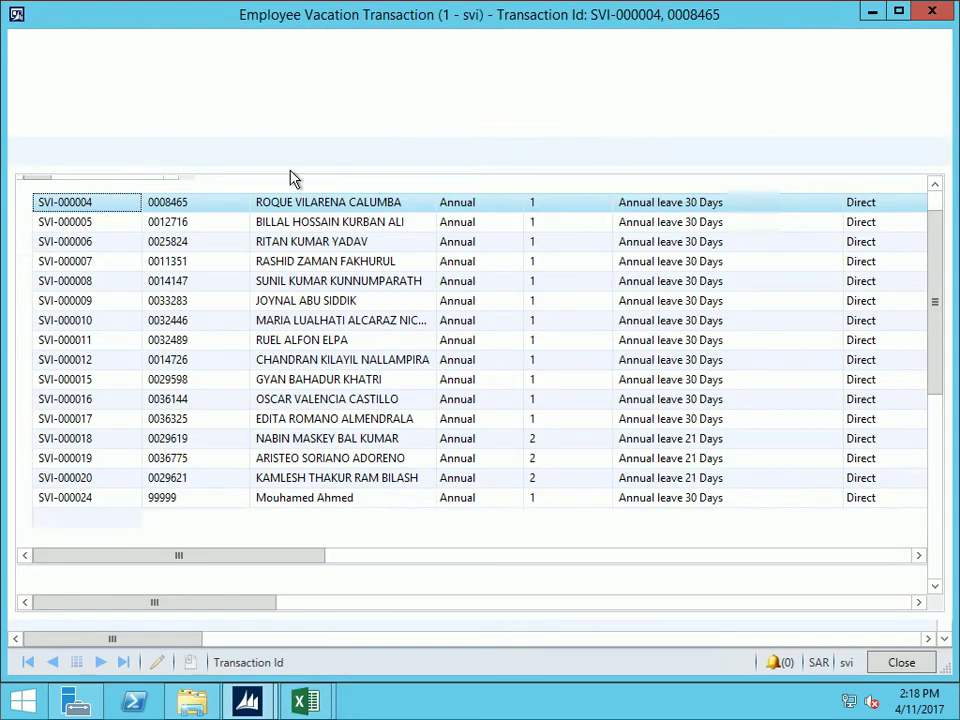
pyautogui.click(261, 98)
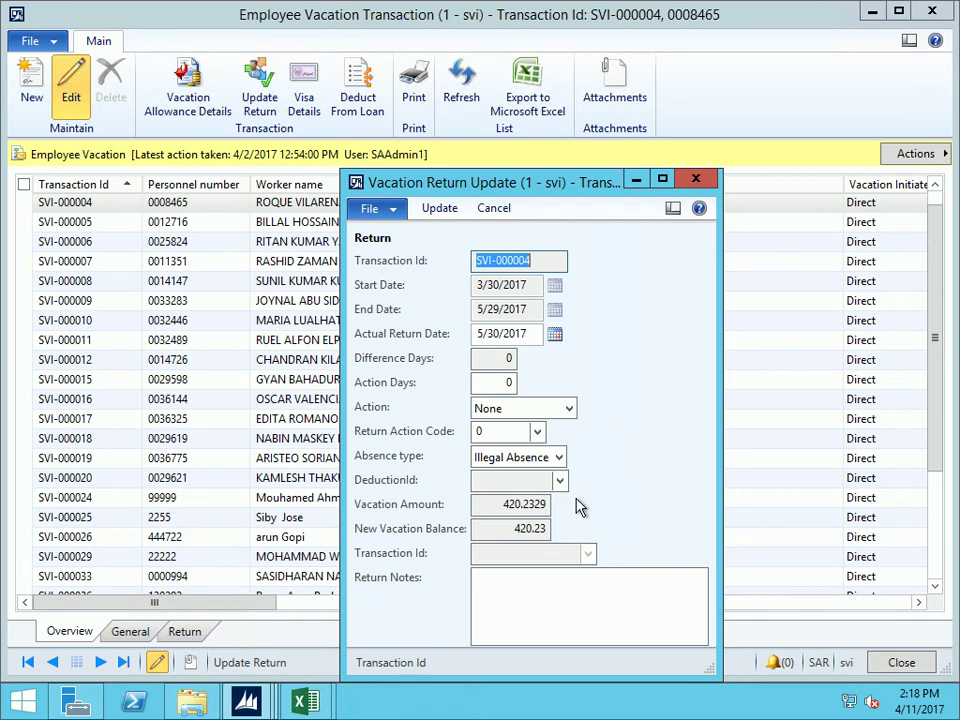
pyautogui.moveTo(430, 8)
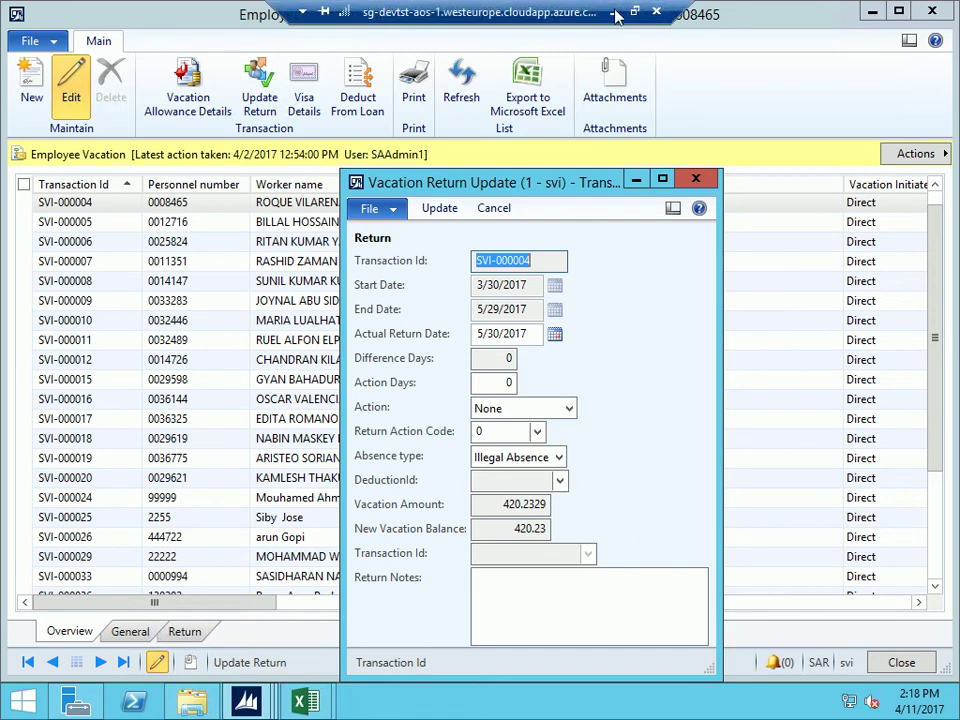
pyautogui.click(613, 12)
pyautogui.click(738, 701)
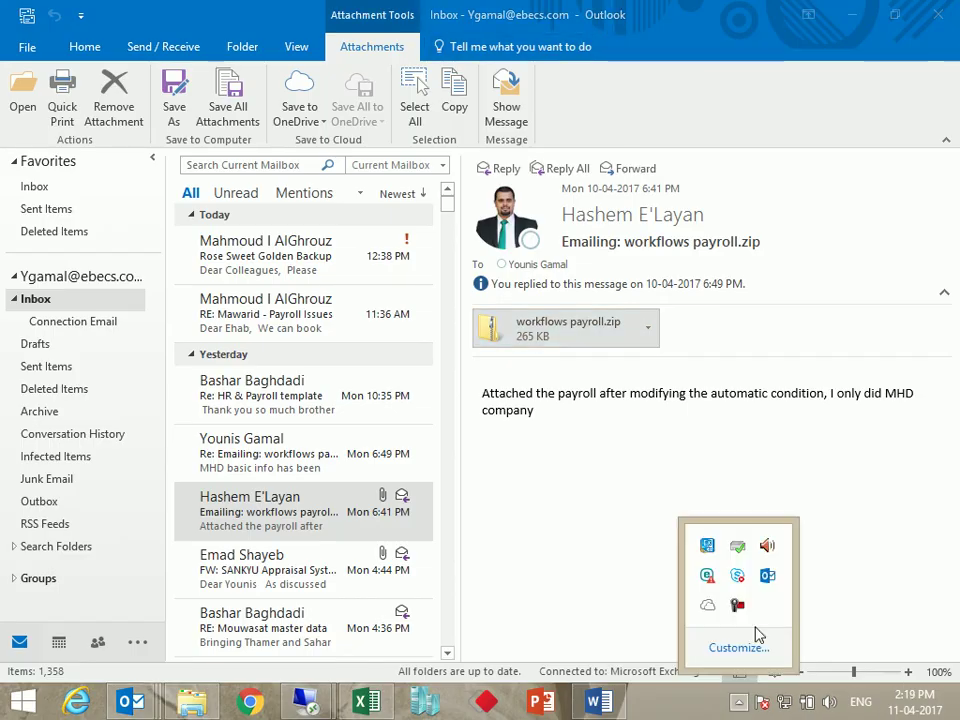
pyautogui.click(737, 605)
pyautogui.click(873, 617)
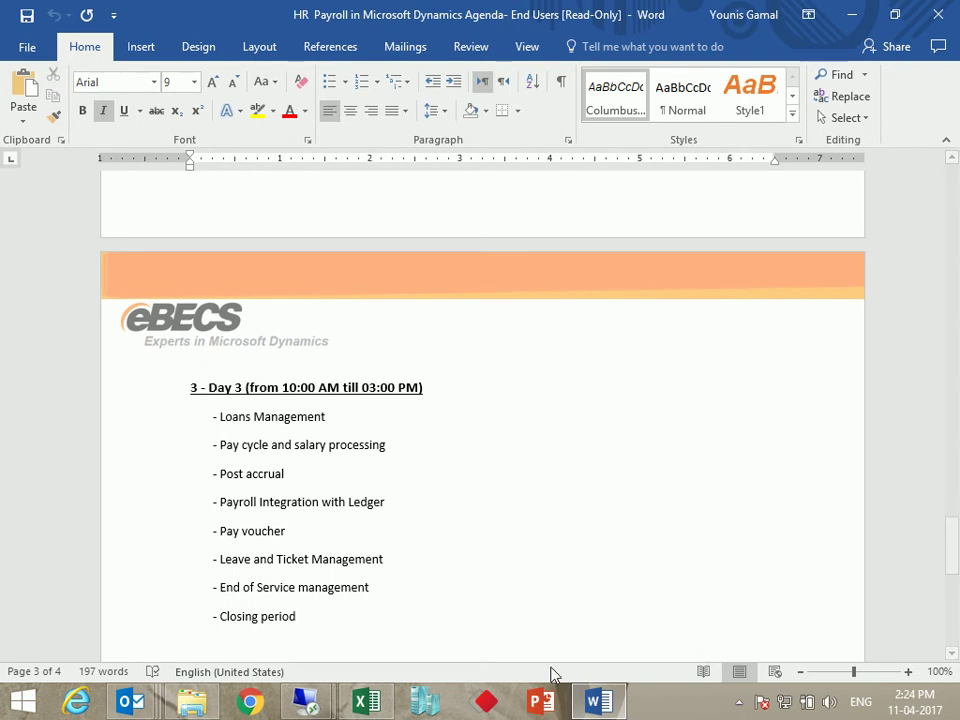
pyautogui.moveTo(310, 702)
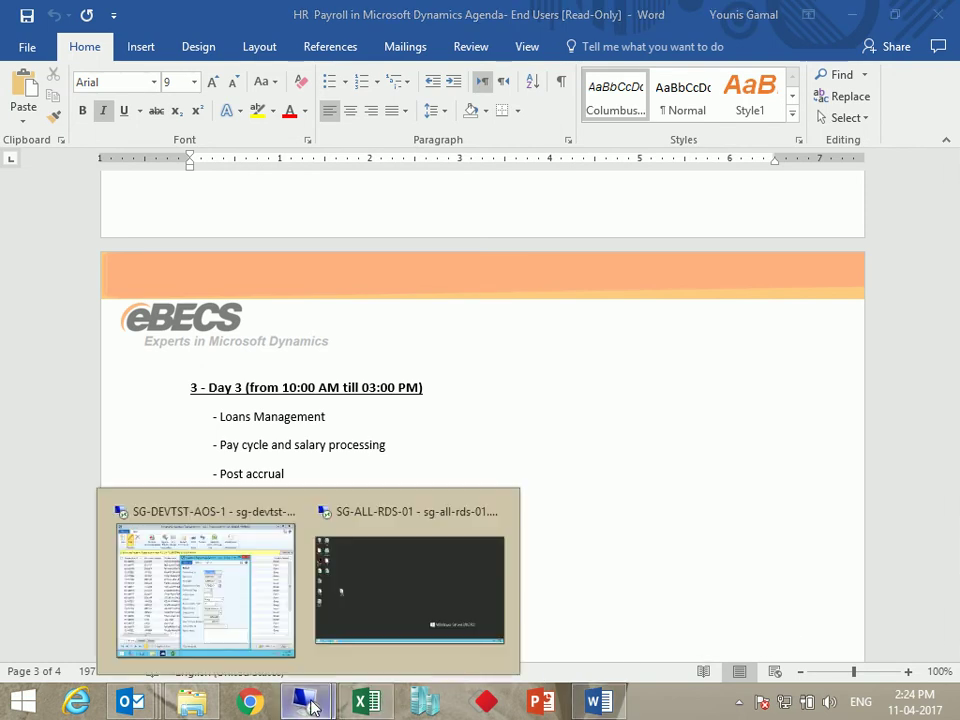
pyautogui.click(125, 630)
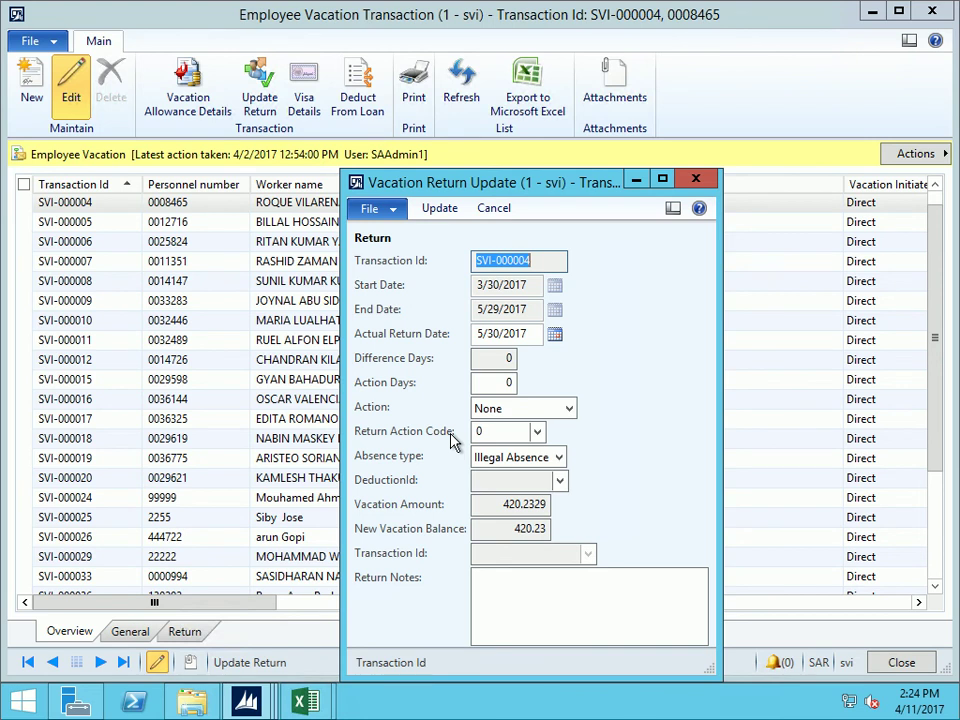
# Close the return update of SVI-000004, saving its changes, and select vacation transaction SVI-000002 in the list
pyautogui.press('Escape')
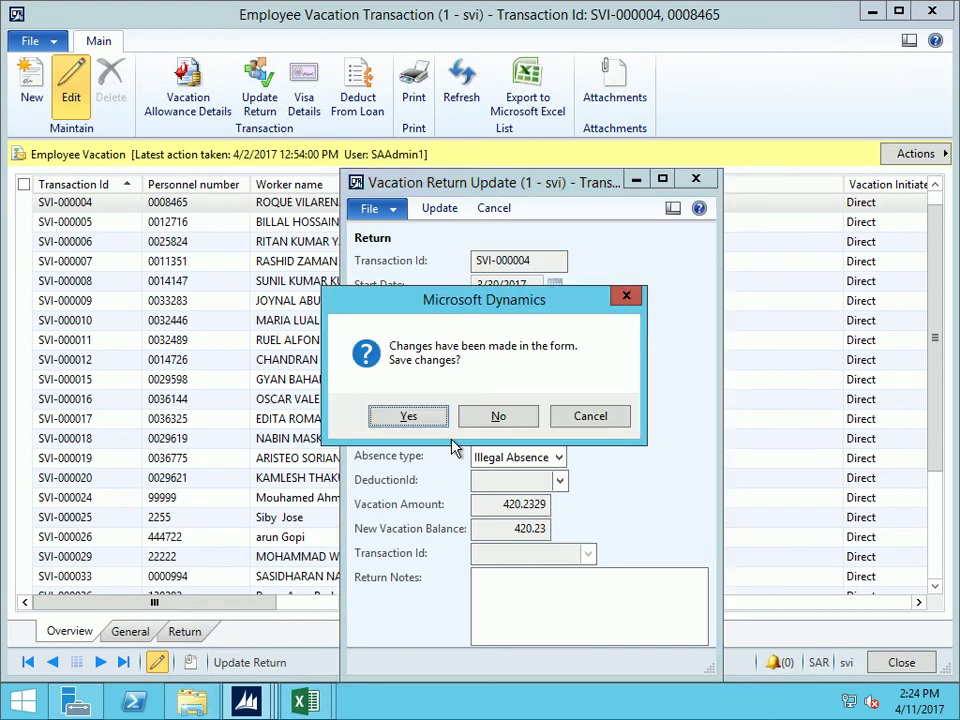
pyautogui.click(405, 422)
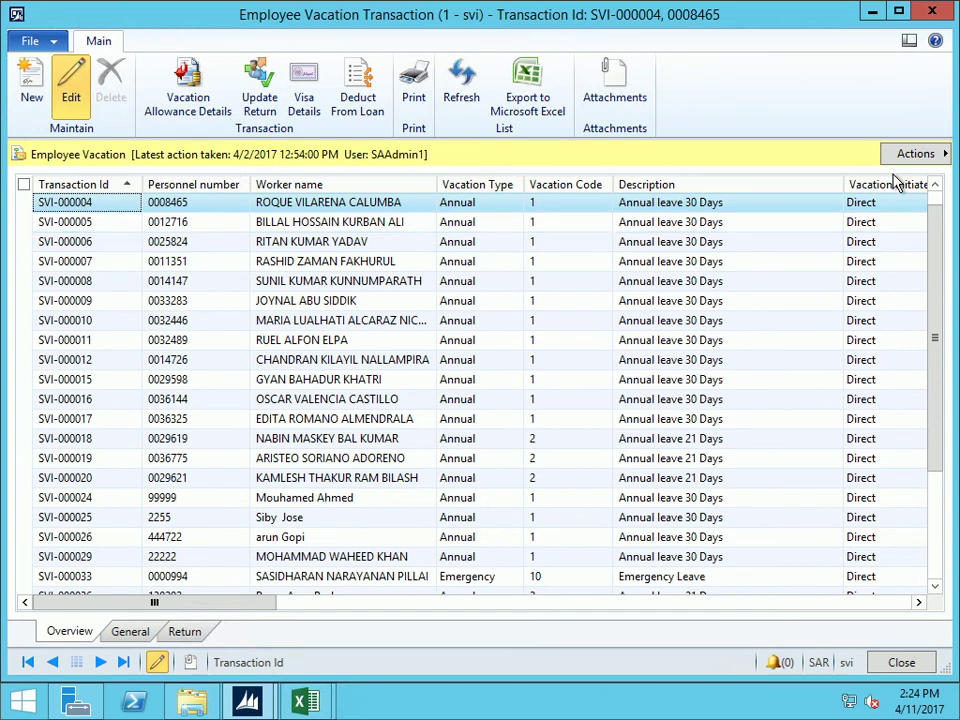
pyautogui.click(934, 186)
pyautogui.click(172, 241)
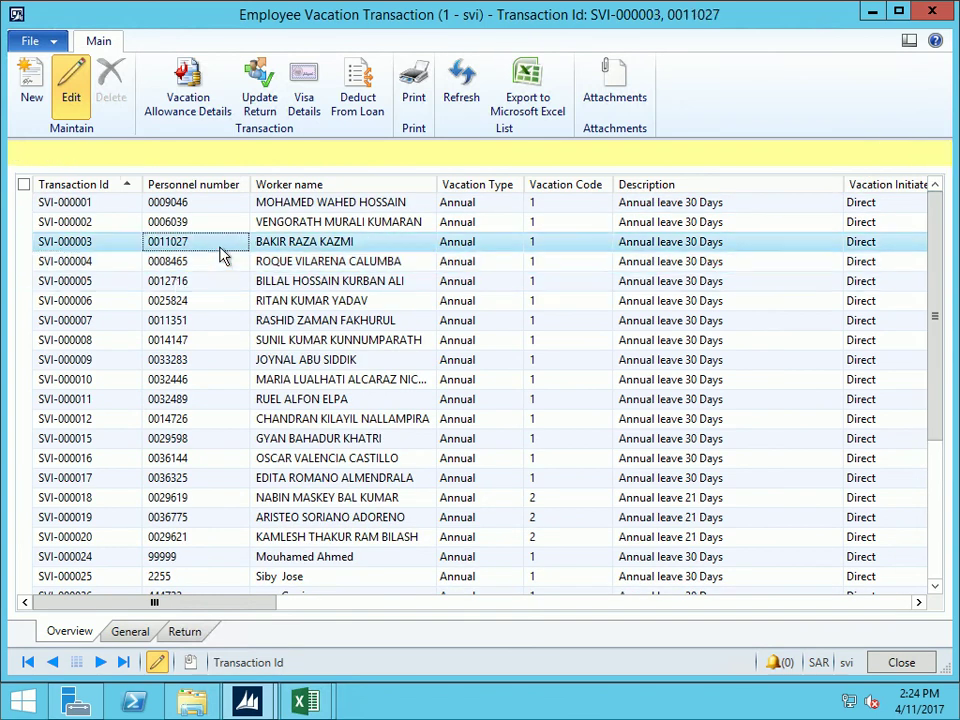
pyautogui.click(224, 222)
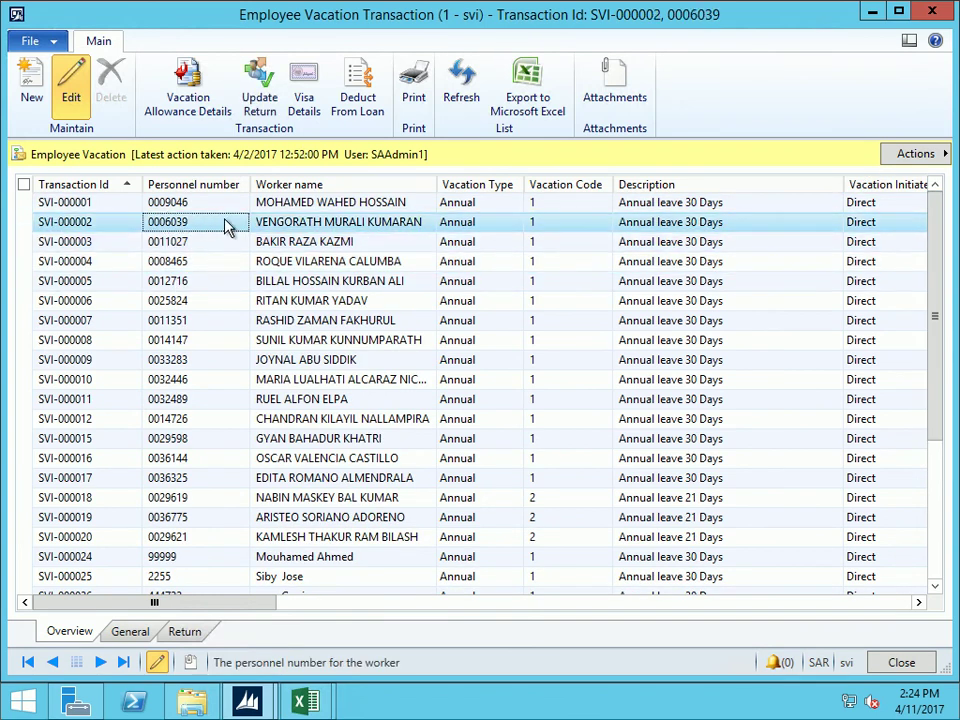
pyautogui.moveTo(224, 222)
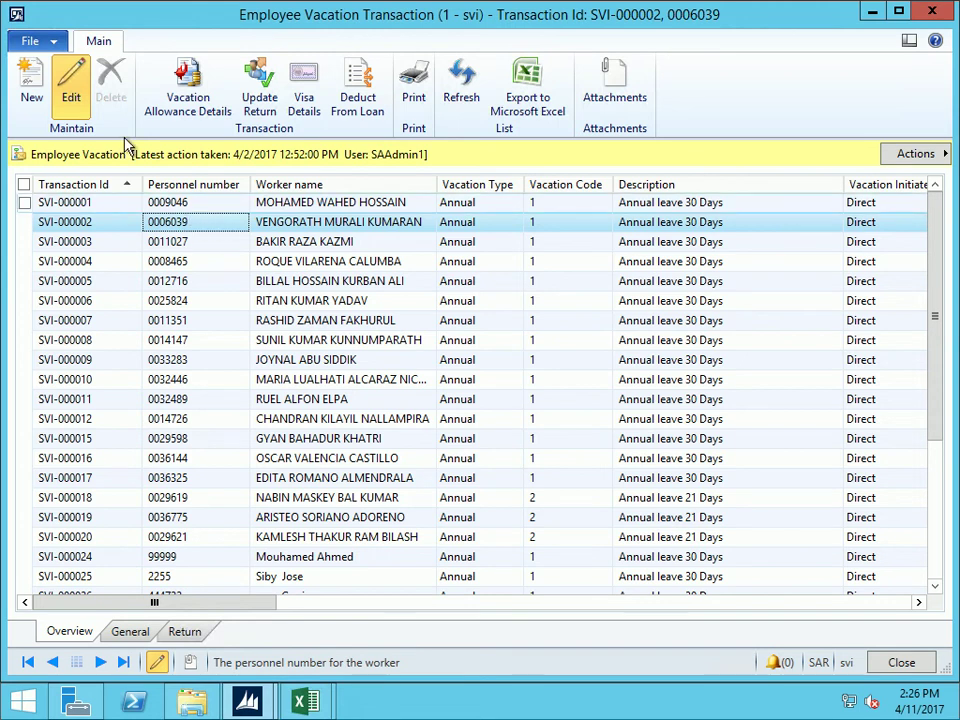
# Expand the Dates and Balance sections in the general details of vacation SVI-000002 and check its expected return date and balance
pyautogui.click(129, 632)
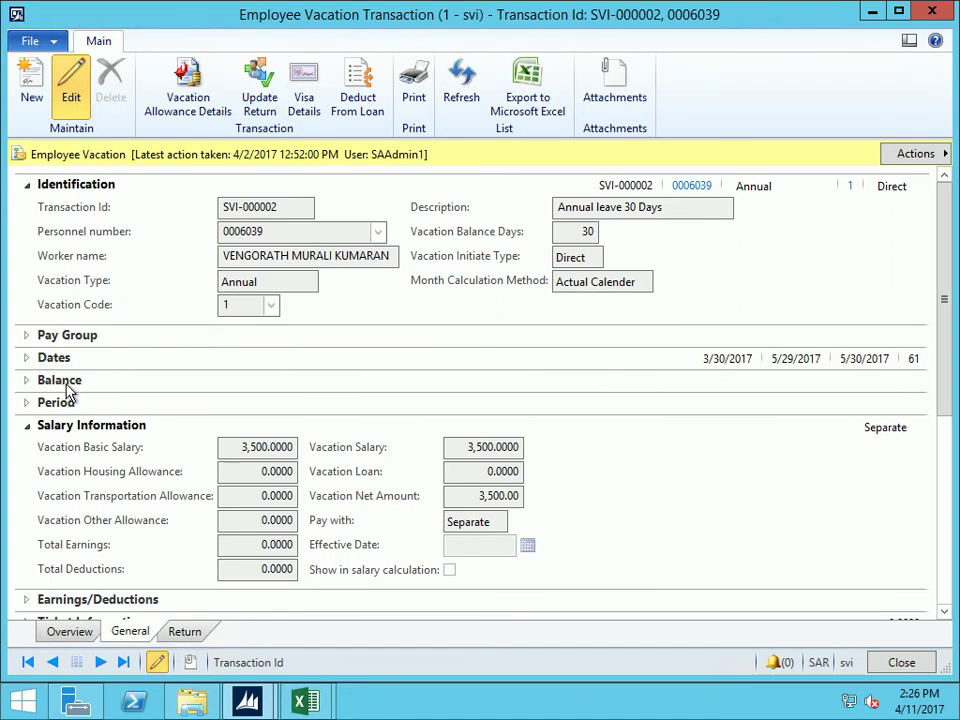
pyautogui.click(26, 358)
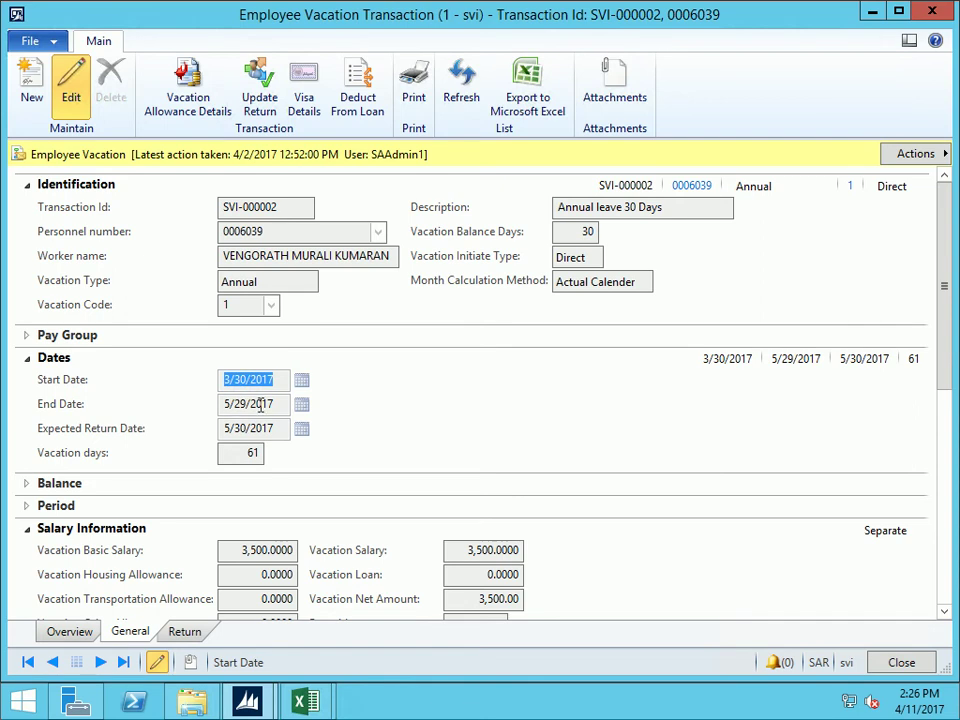
pyautogui.click(233, 428)
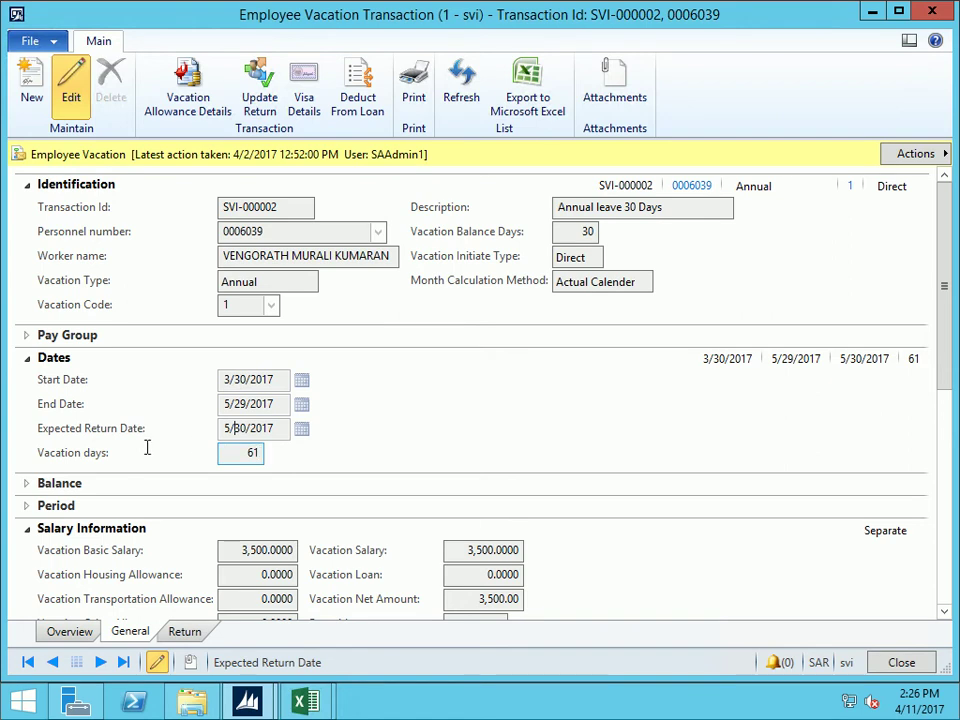
pyautogui.click(26, 483)
pyautogui.click(257, 505)
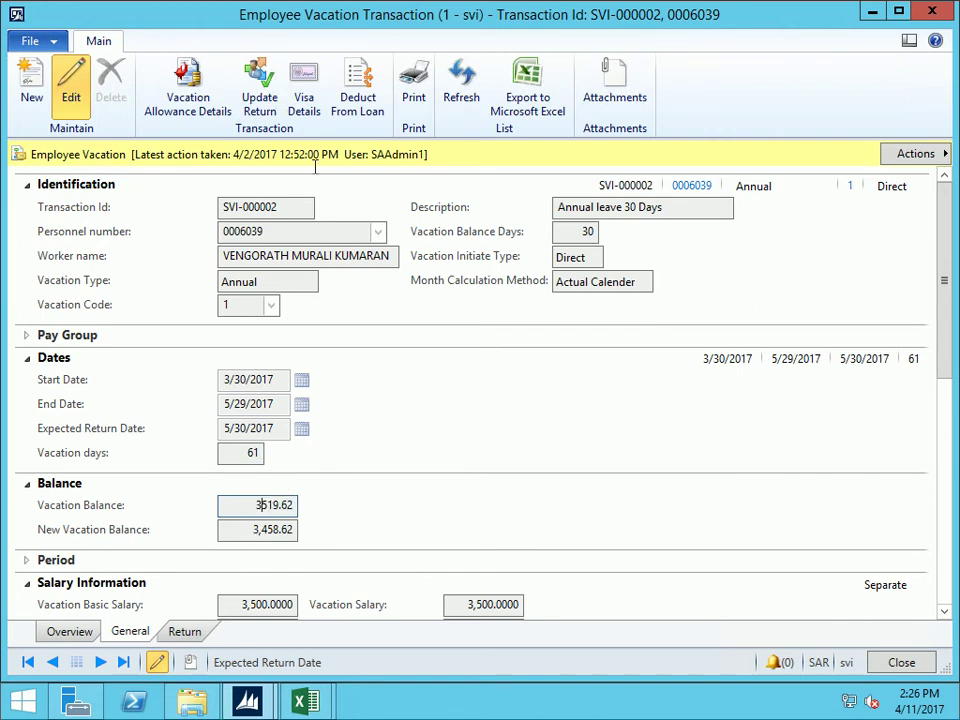
# Try an actual return date of 6/28/2017 in the return update of vacation SVI-000002
pyautogui.click(256, 100)
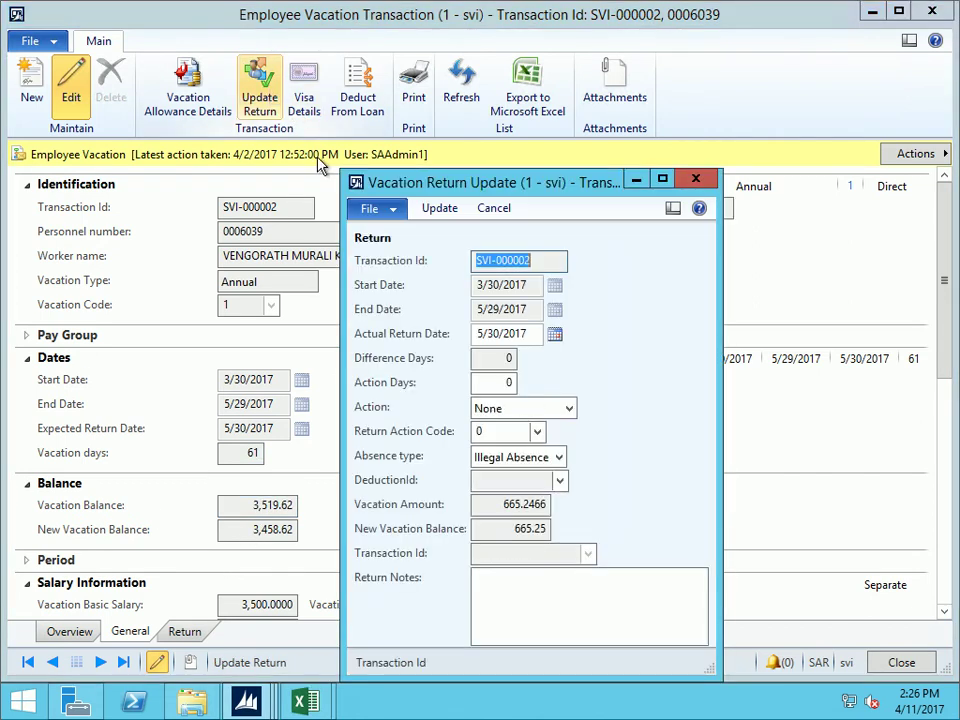
pyautogui.click(555, 334)
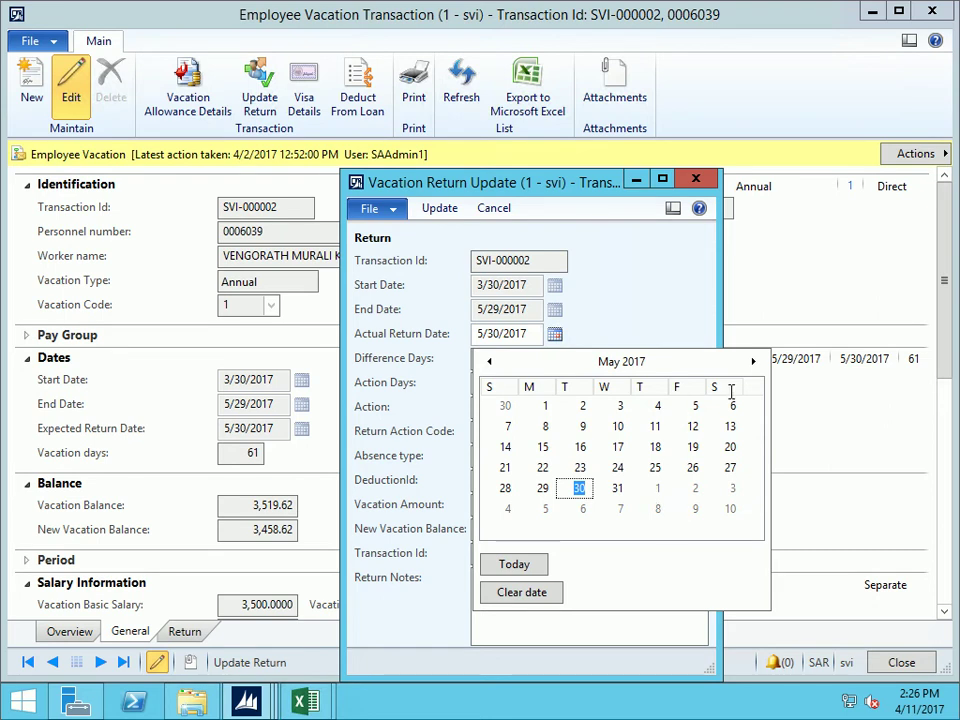
pyautogui.click(752, 366)
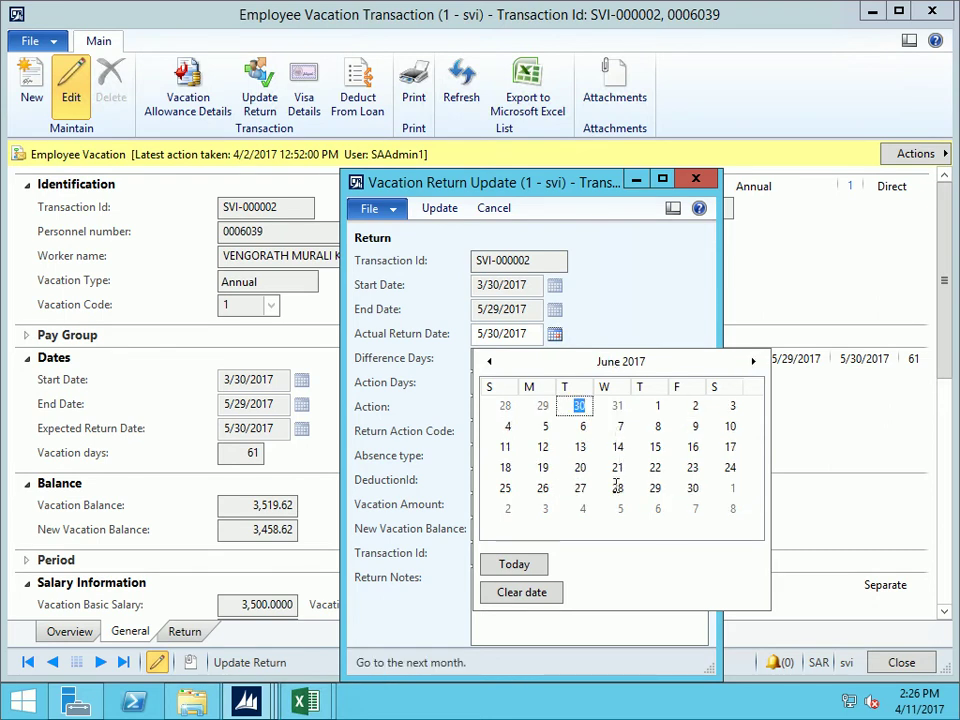
pyautogui.click(617, 488)
pyautogui.click(503, 358)
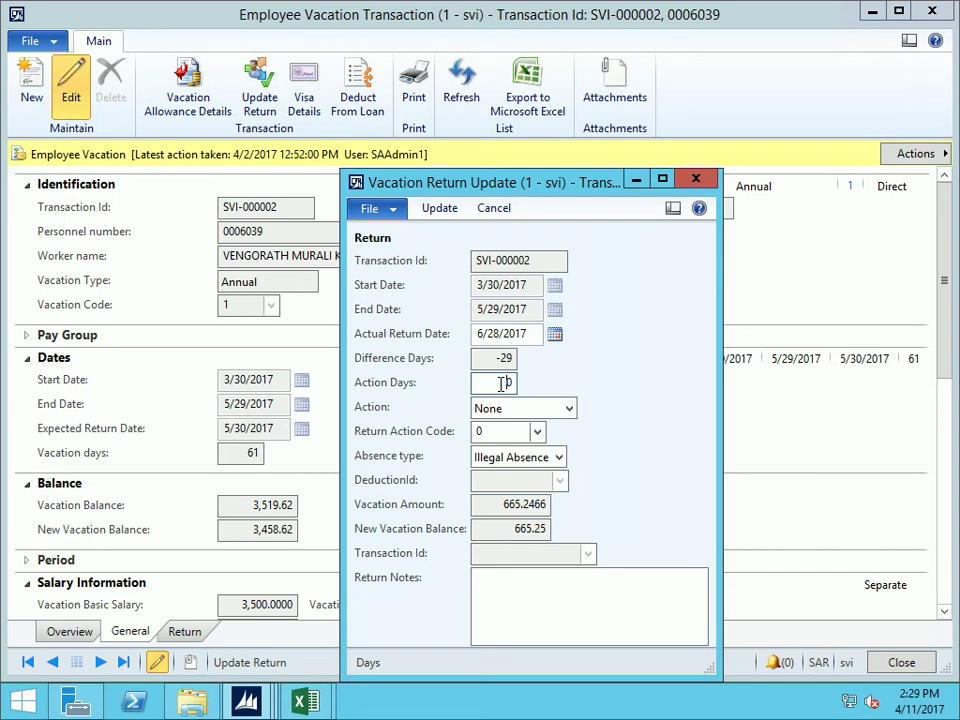
# Look at the SVI Vacation trans. workbook in Excel, return to Dynamics AX and close the return update and vacation transaction form
pyautogui.click(308, 706)
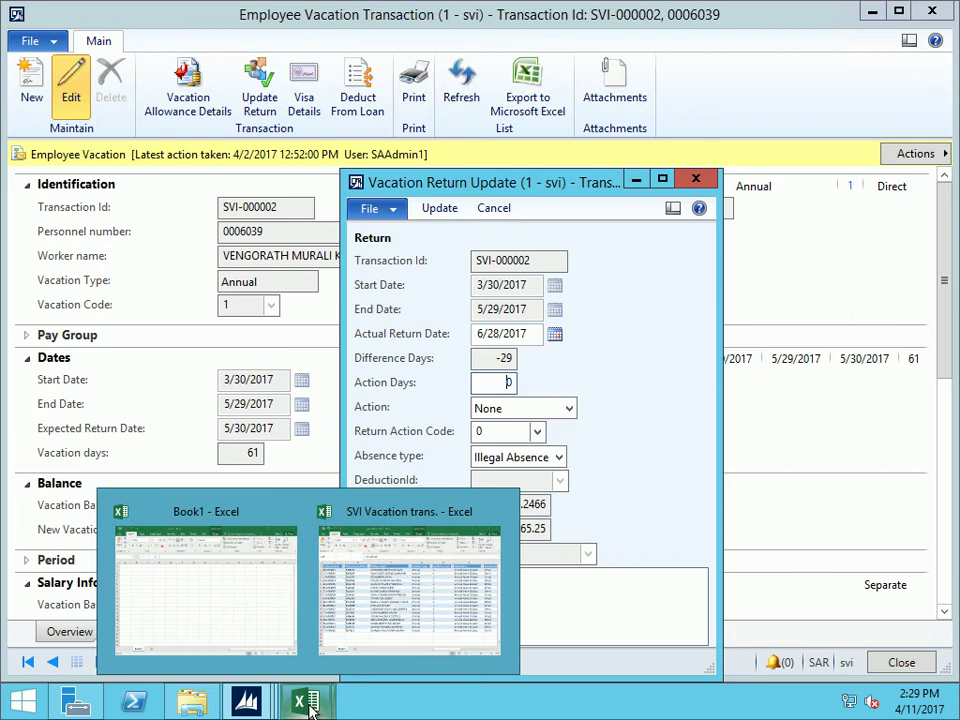
pyautogui.click(326, 668)
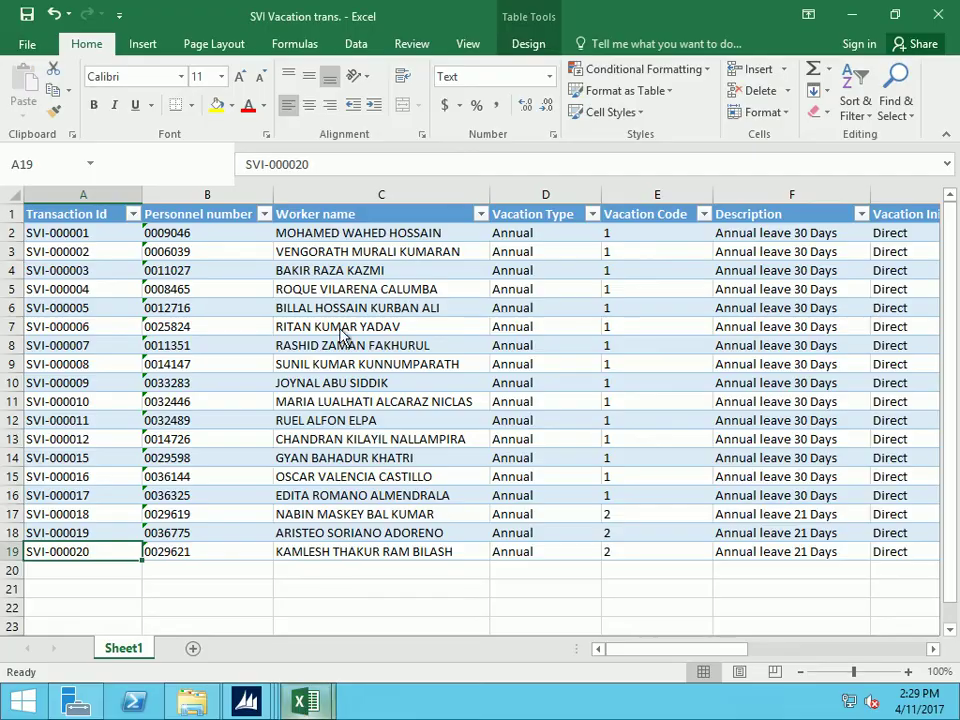
pyautogui.click(851, 12)
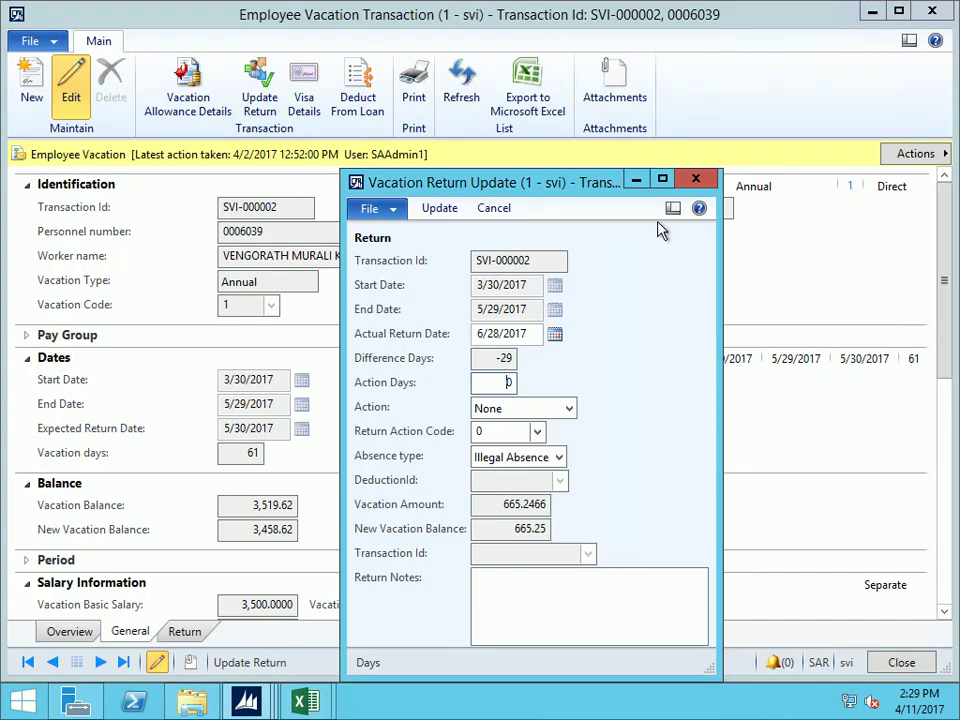
pyautogui.press('Escape')
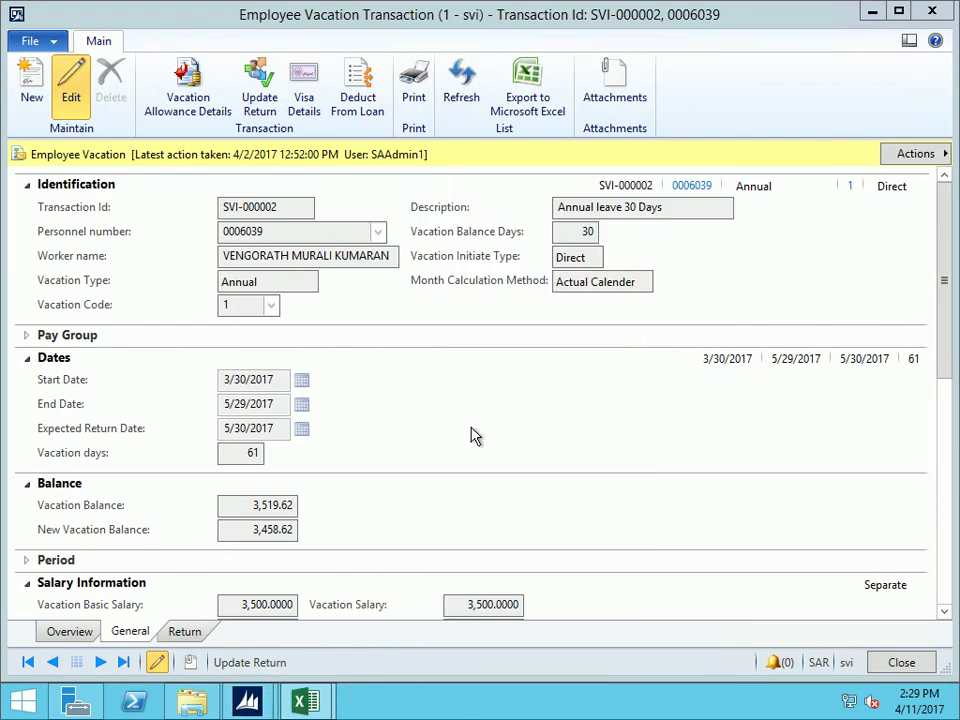
pyautogui.click(930, 11)
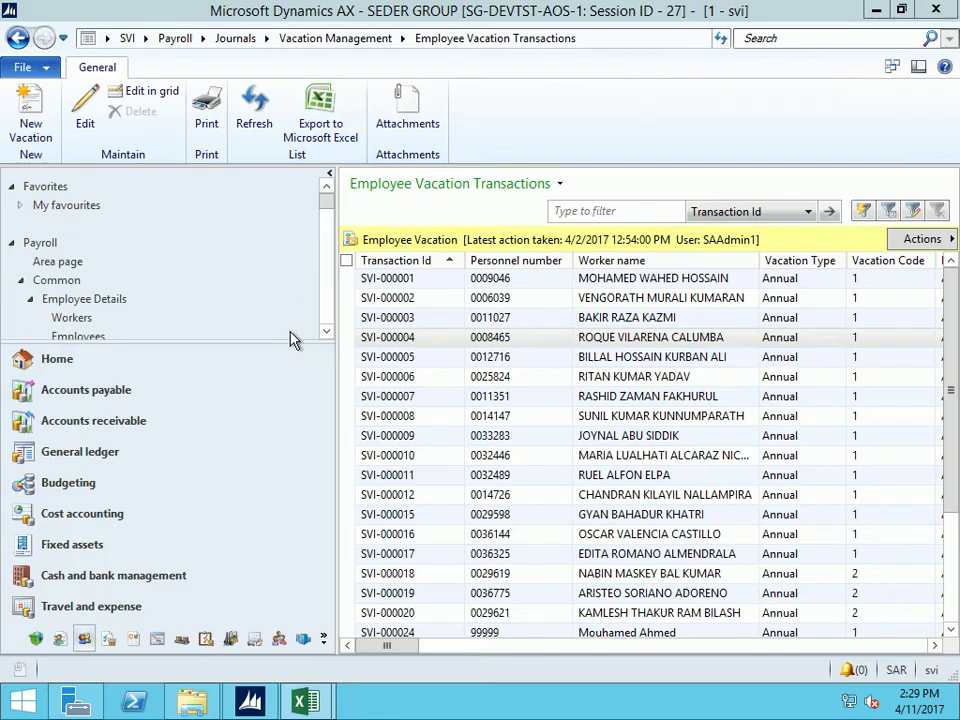
# Create a new employee vacation transaction and open its general details
pyautogui.click(30, 110)
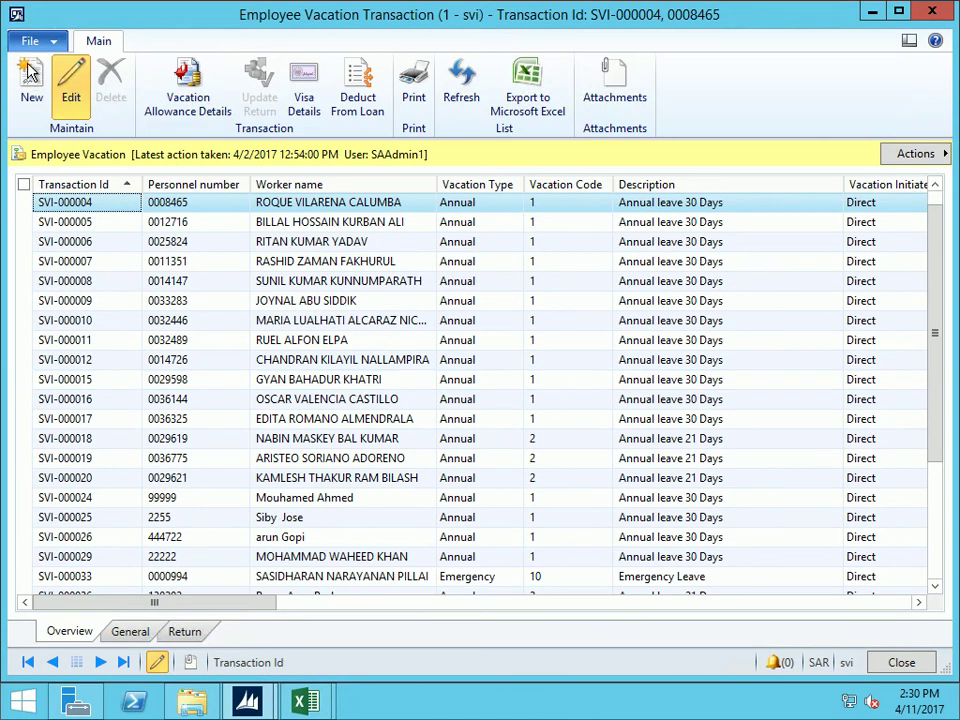
pyautogui.click(30, 96)
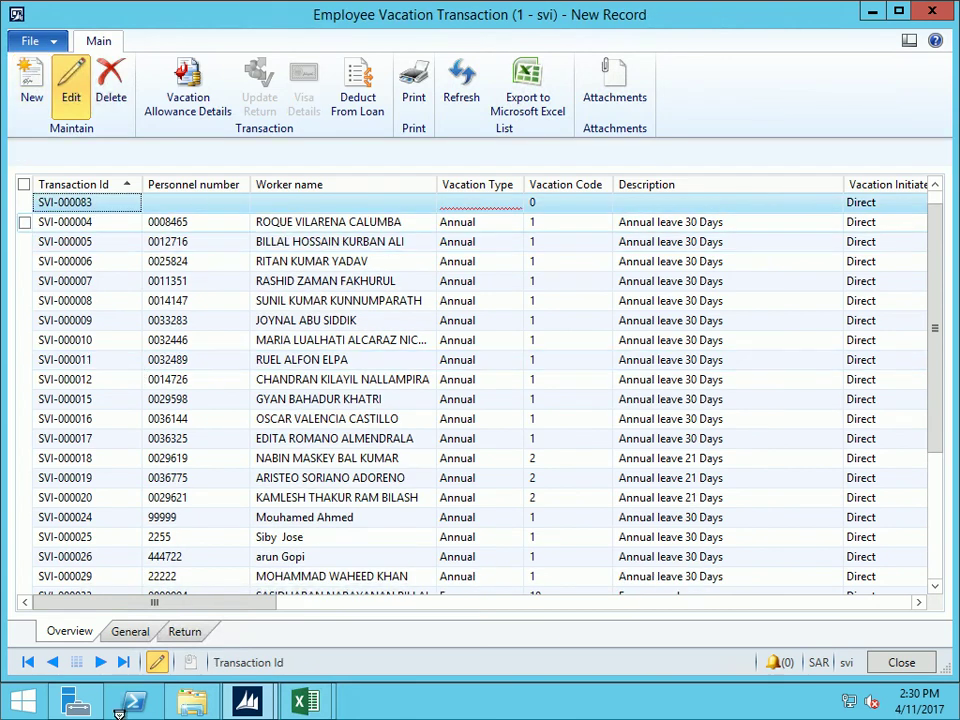
pyautogui.click(125, 632)
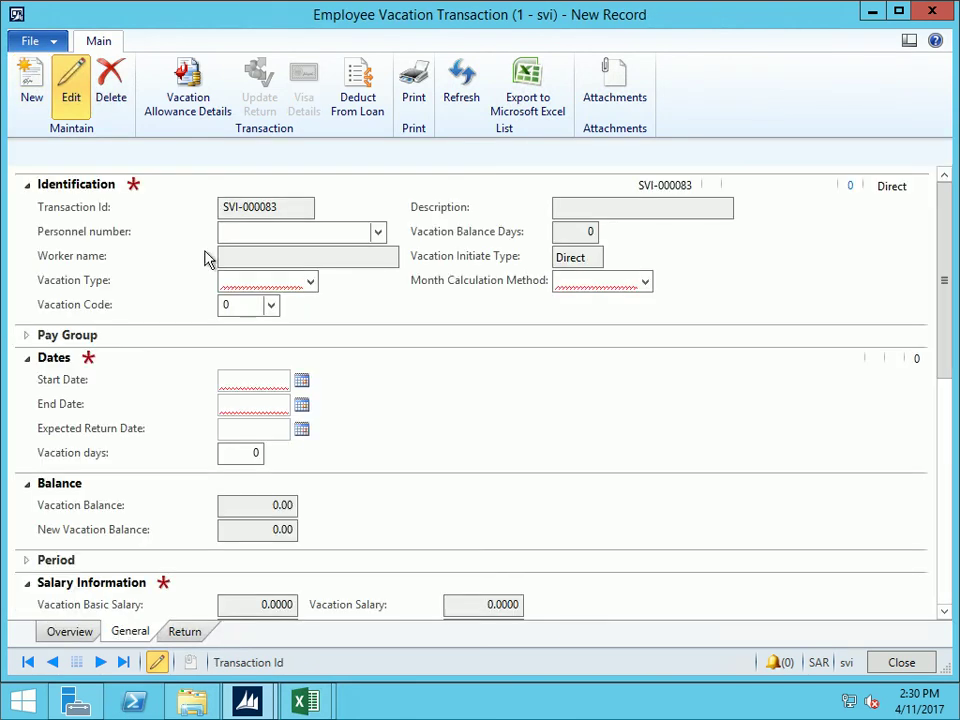
# Try a worker from the personnel number lookup with the Annual vacation type in the new transaction
pyautogui.click(375, 231)
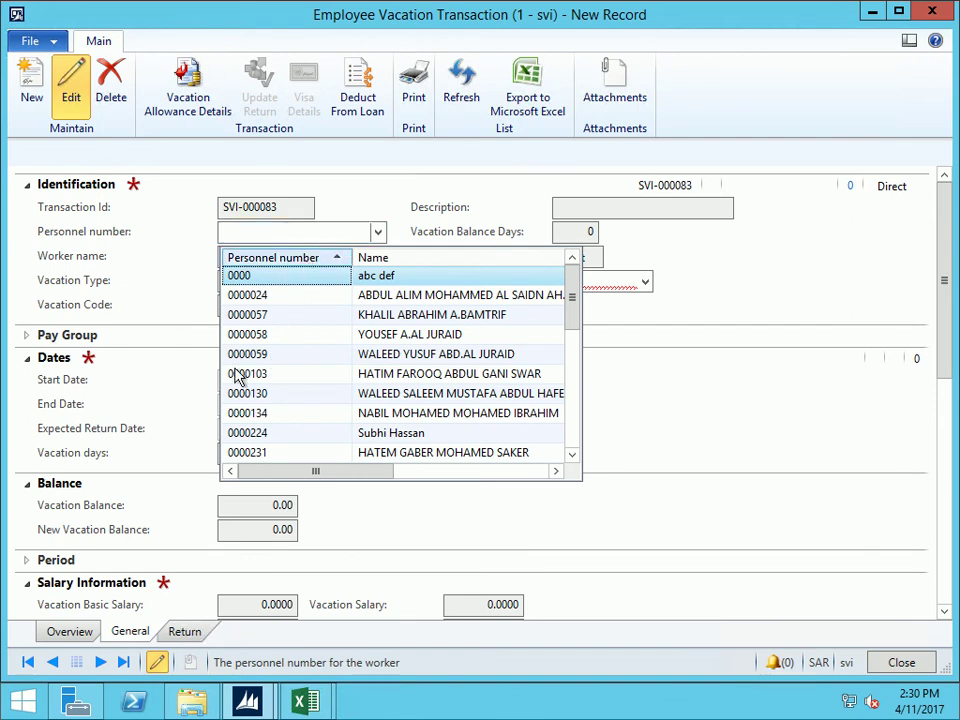
pyautogui.click(257, 414)
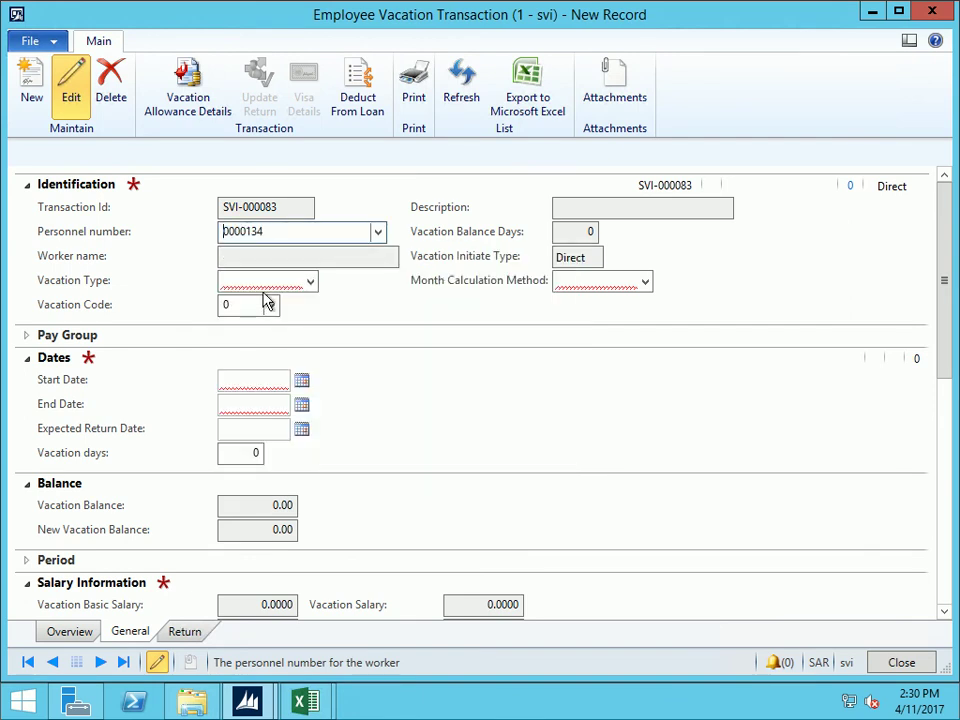
pyautogui.click(285, 281)
pyautogui.click(310, 282)
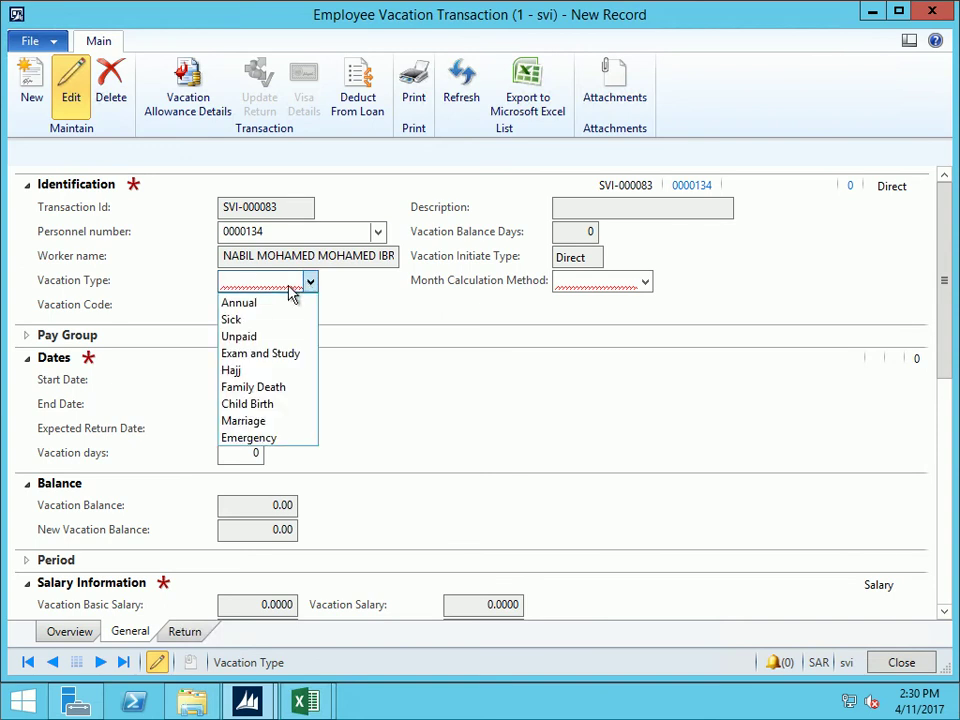
pyautogui.click(238, 303)
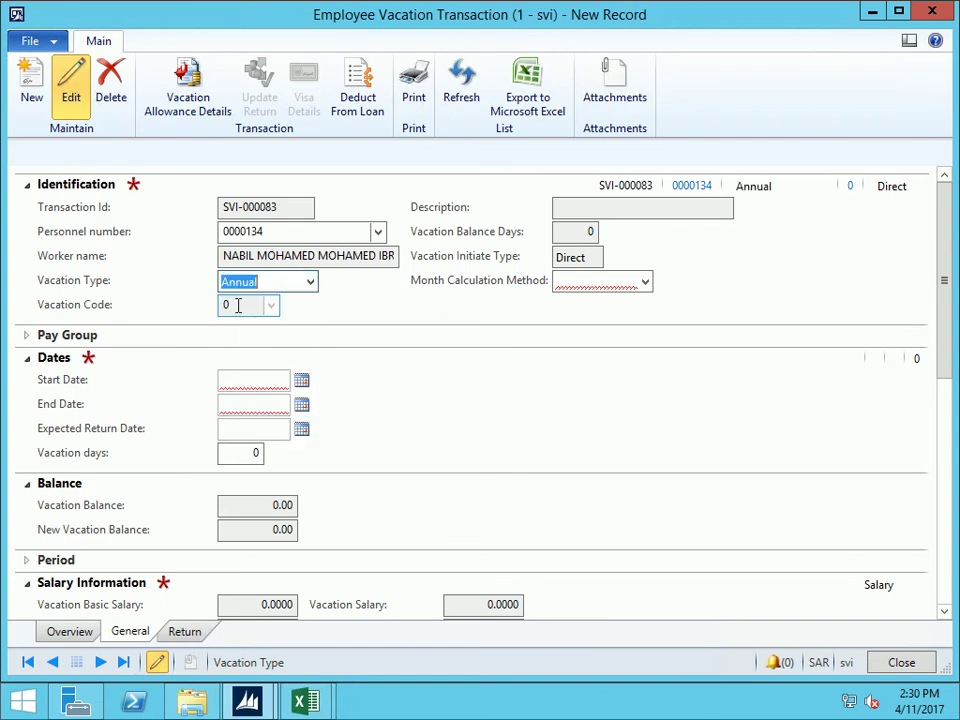
# Choose the highest personnel number from the lookup sorted in descending order, skipping None, and reselect the Annual vacation type
pyautogui.click(376, 232)
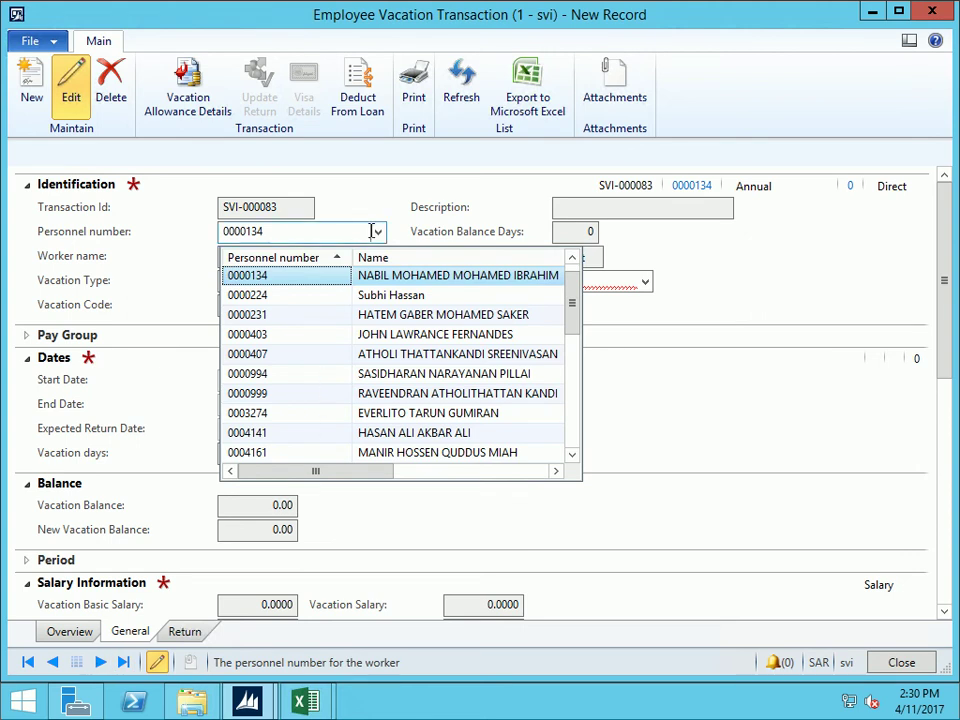
pyautogui.click(287, 264)
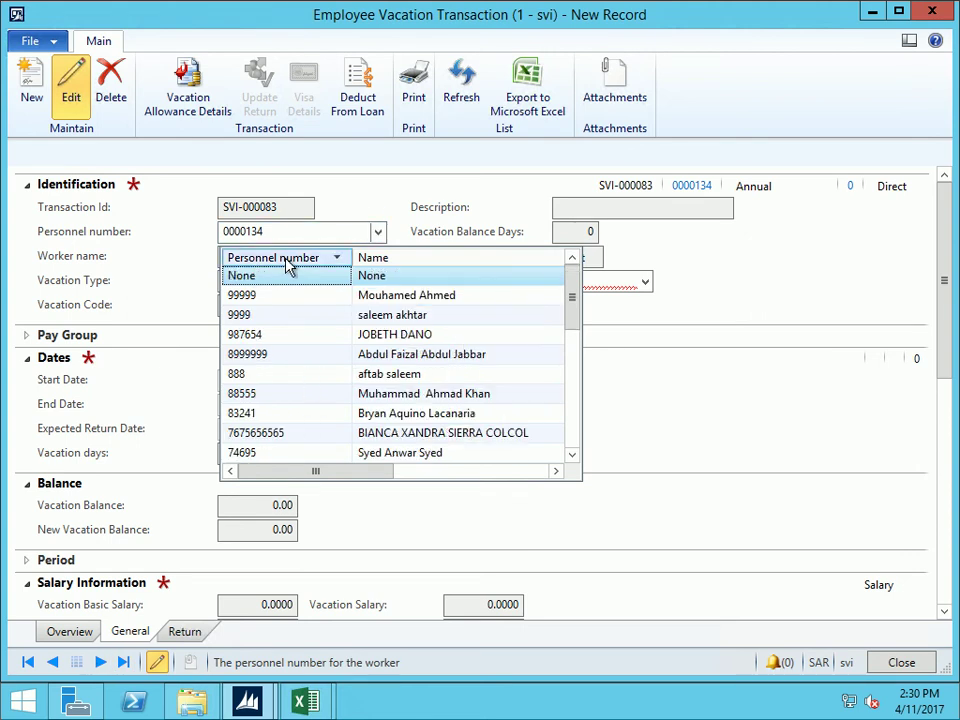
pyautogui.click(242, 295)
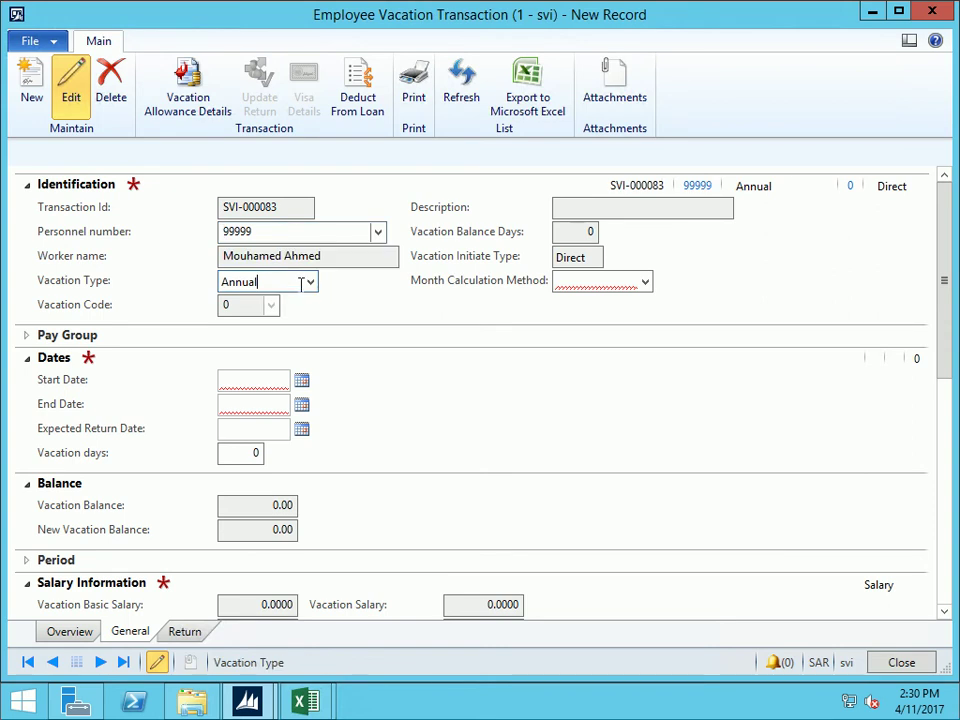
pyautogui.click(311, 283)
pyautogui.click(241, 310)
pyautogui.click(246, 304)
# Try vacation start dates of 1/1/2018 and 1/5/2018 in the Dates section
pyautogui.click(242, 380)
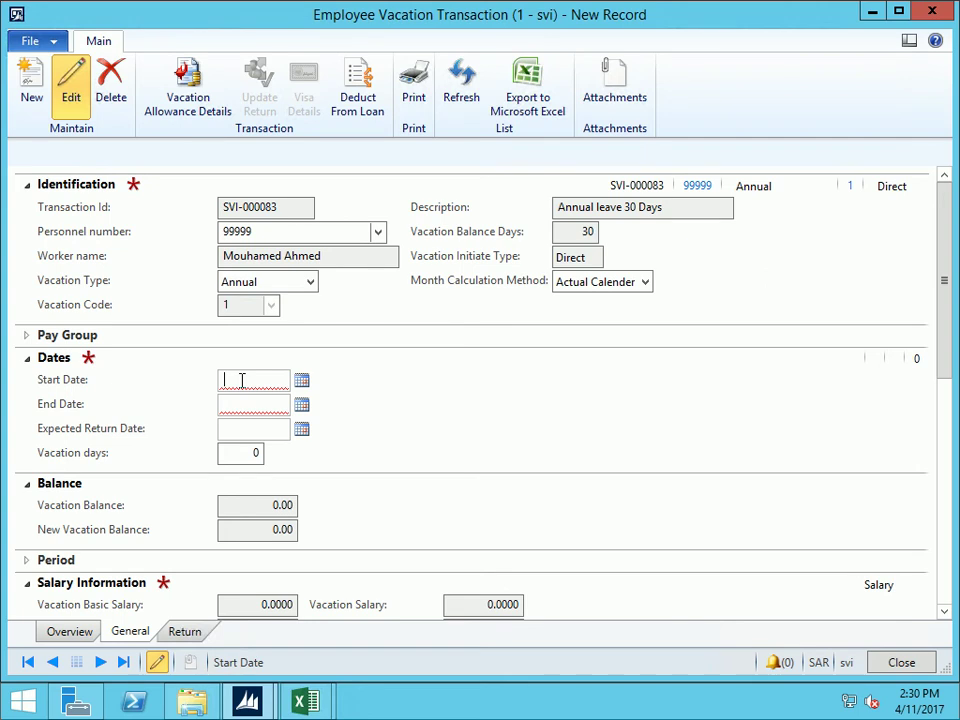
pyautogui.write('0101')
pyautogui.write('18')
pyautogui.press('Tab')
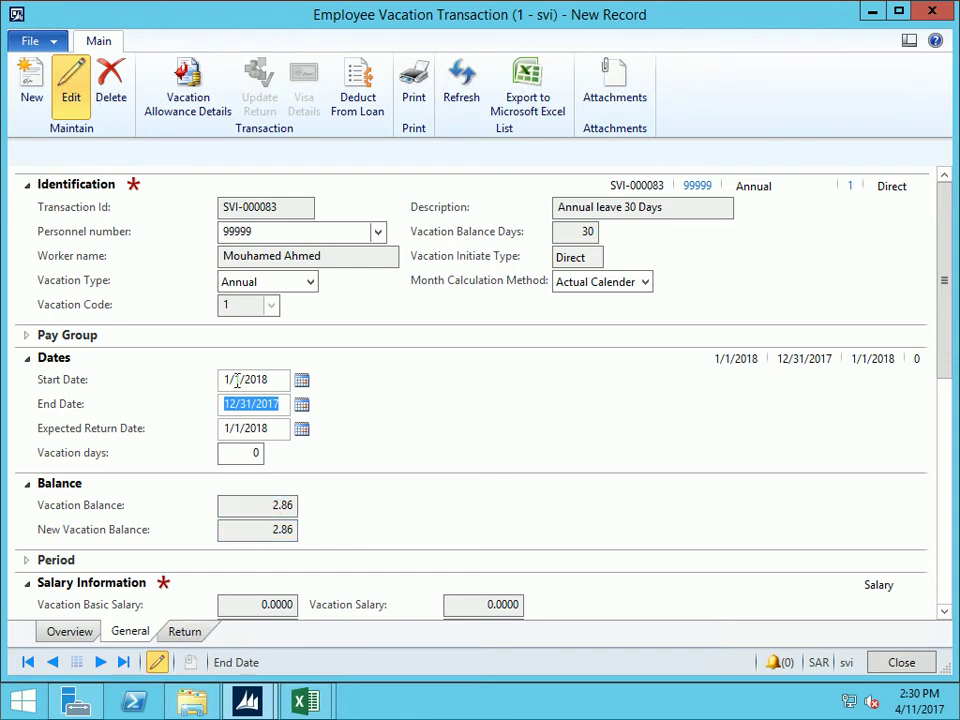
pyautogui.doubleClick(236, 381)
pyautogui.write('5')
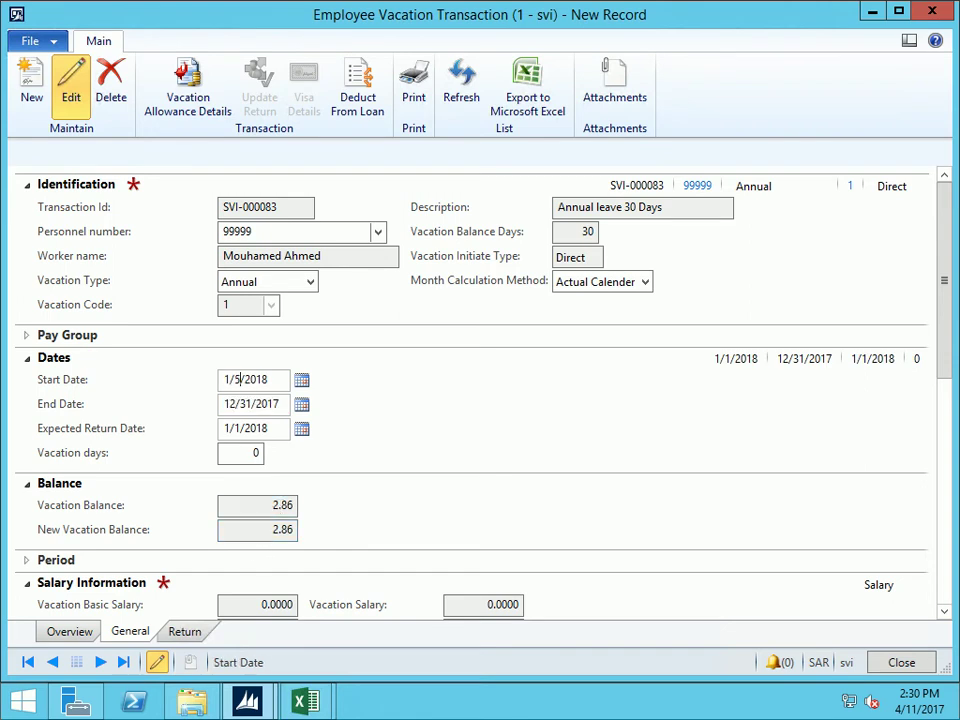
pyautogui.press('Tab')
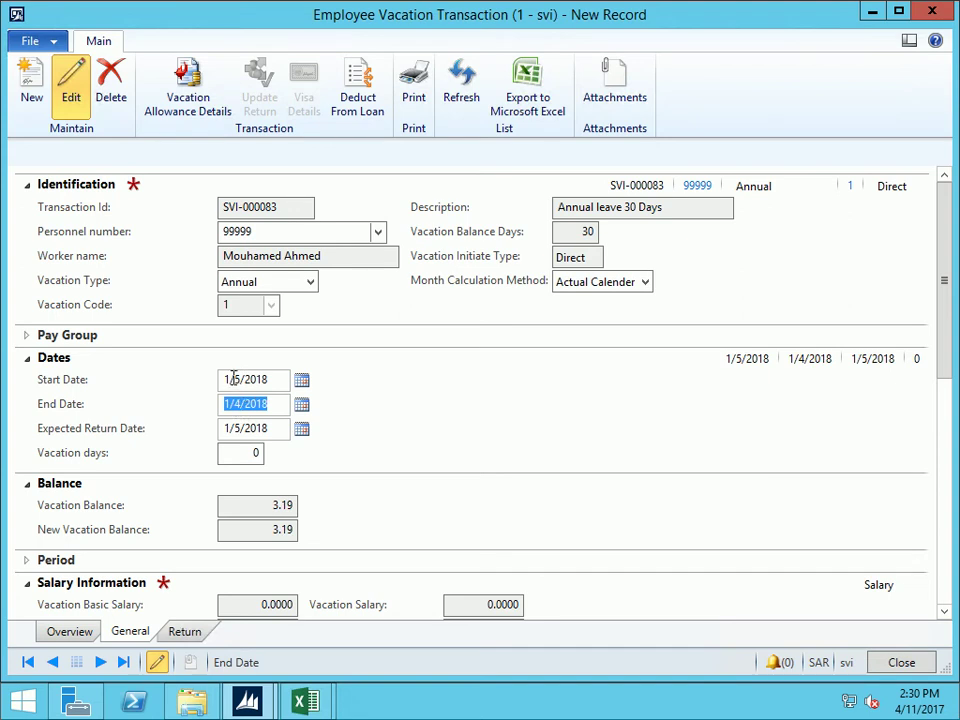
# Set the vacation start date to 5/5/2018 and the vacation days to 10
pyautogui.click(230, 378)
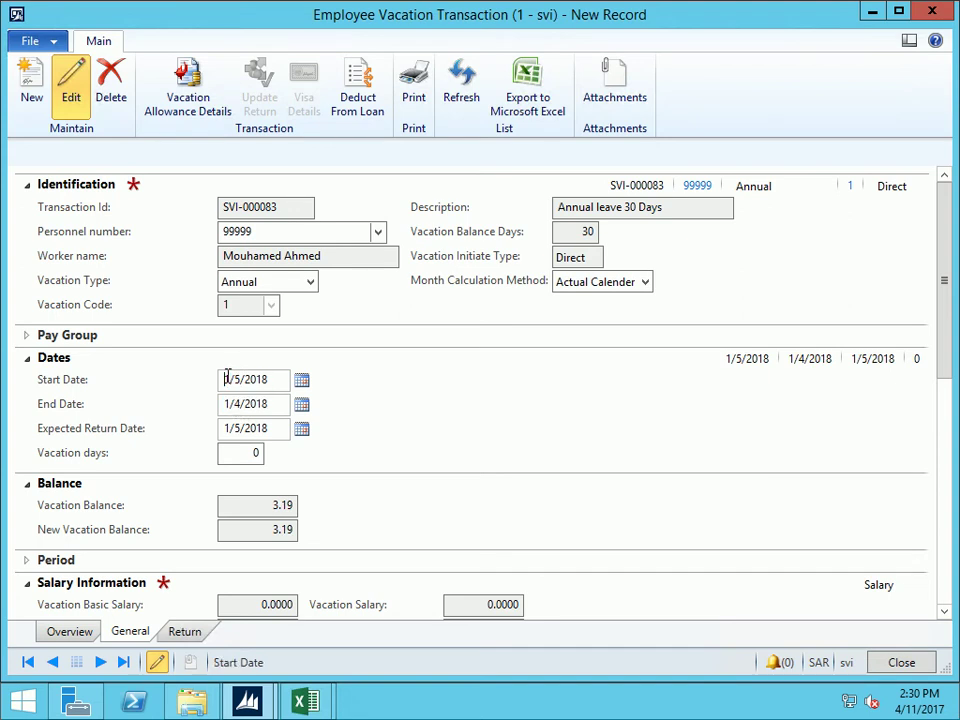
pyautogui.doubleClick(229, 380)
pyautogui.click(228, 378)
pyautogui.write('5')
pyautogui.press('Tab')
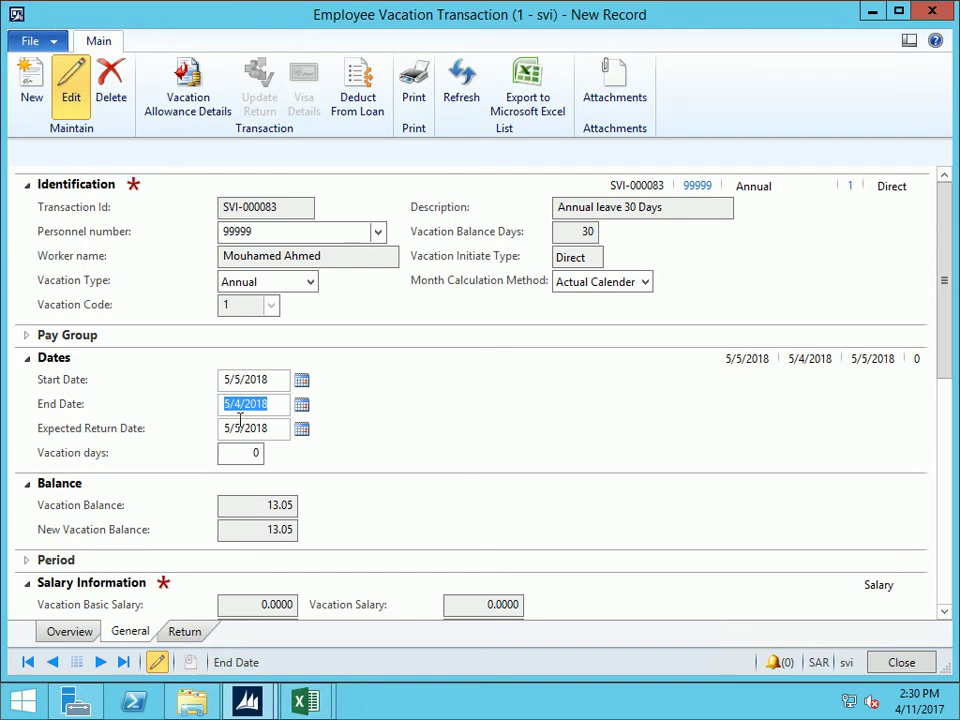
pyautogui.click(240, 455)
pyautogui.write('10')
pyautogui.press('Tab')
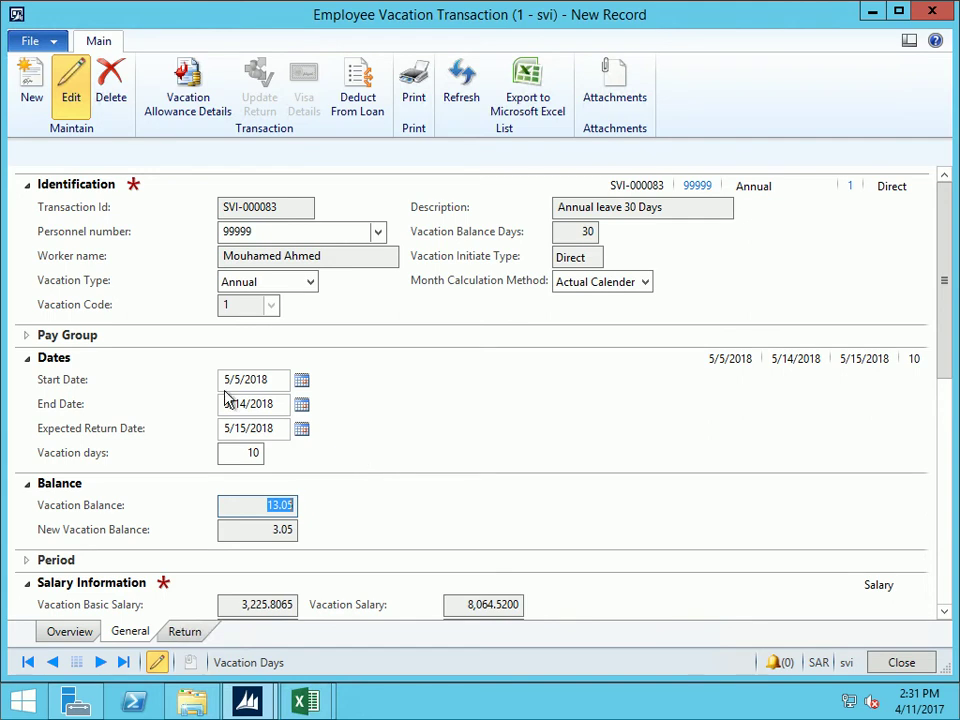
# Set the effective date in the Salary Information section of the new vacation to 5/1/2018
pyautogui.scroll(-3, 251, 423)
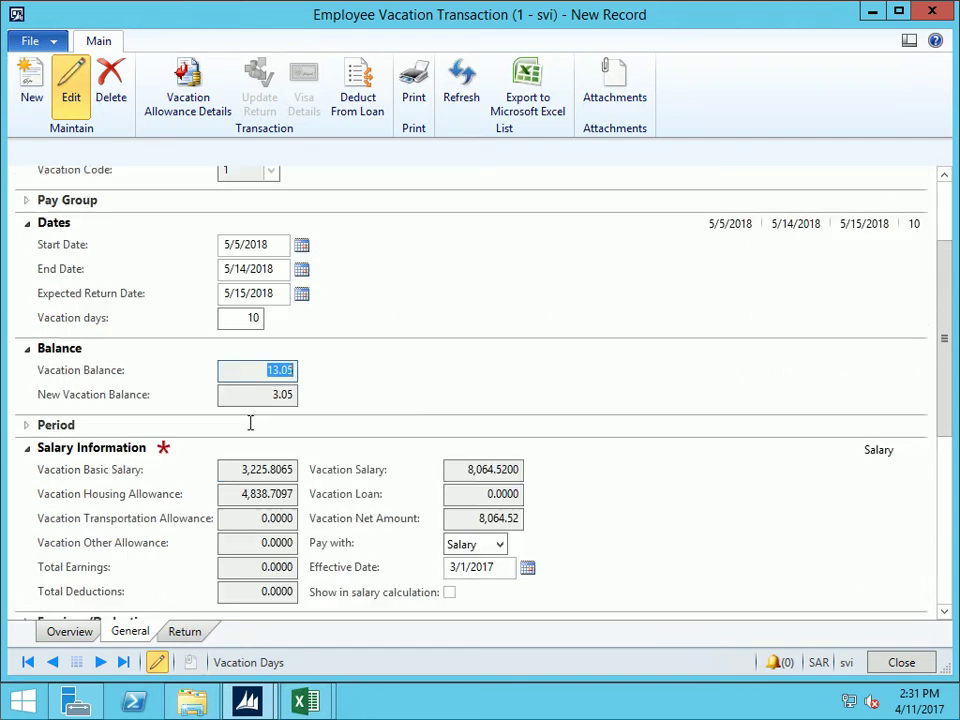
pyautogui.scroll(-6, 190, 318)
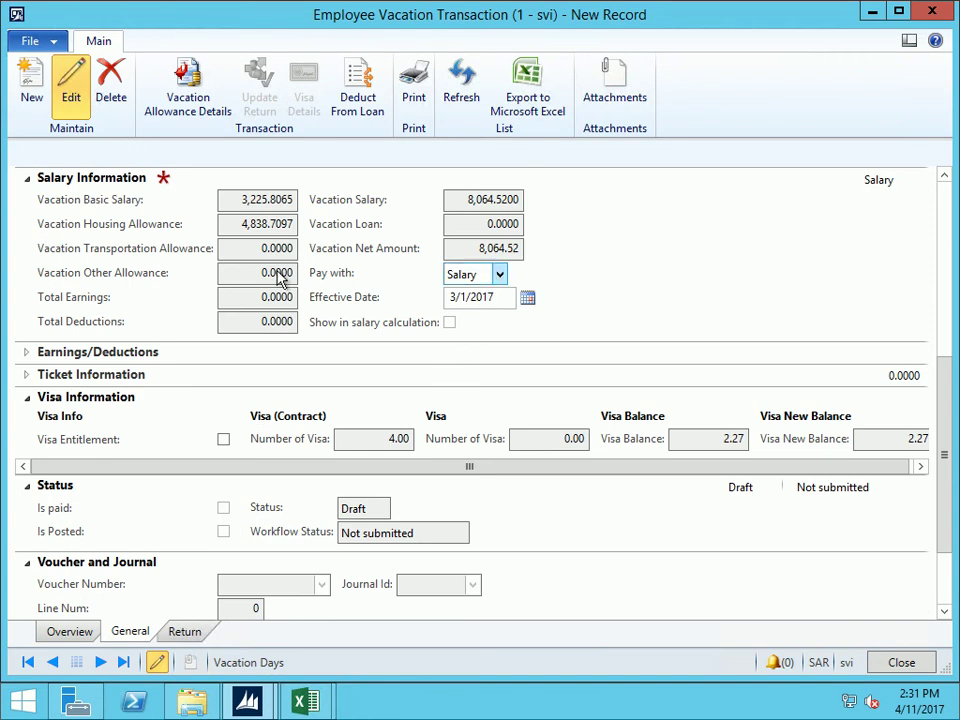
pyautogui.scroll(9, 300, 278)
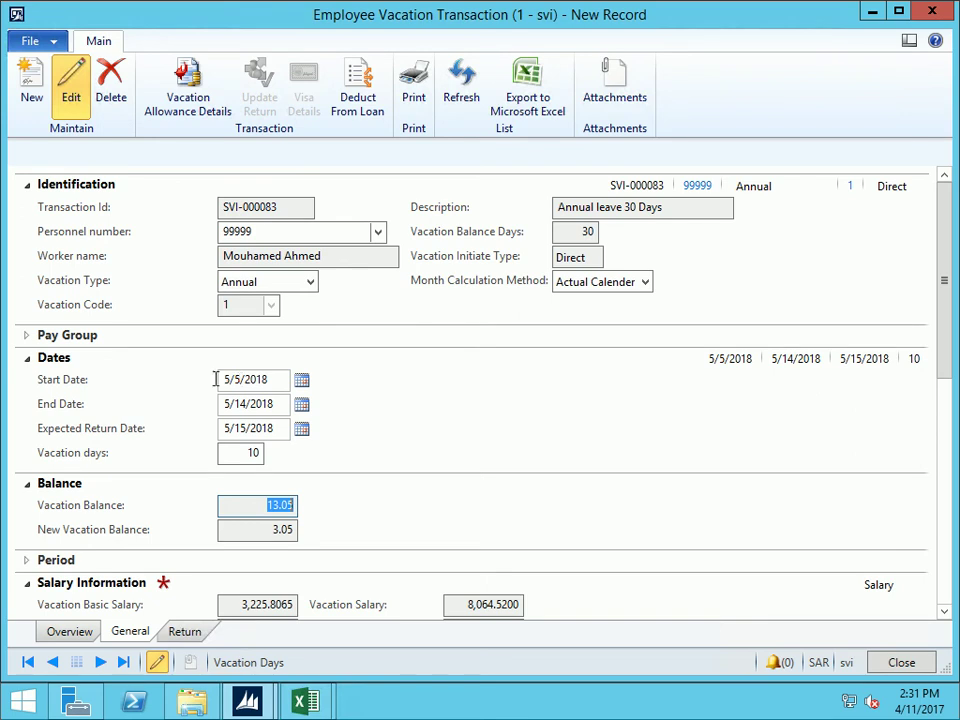
pyautogui.scroll(-6, 220, 380)
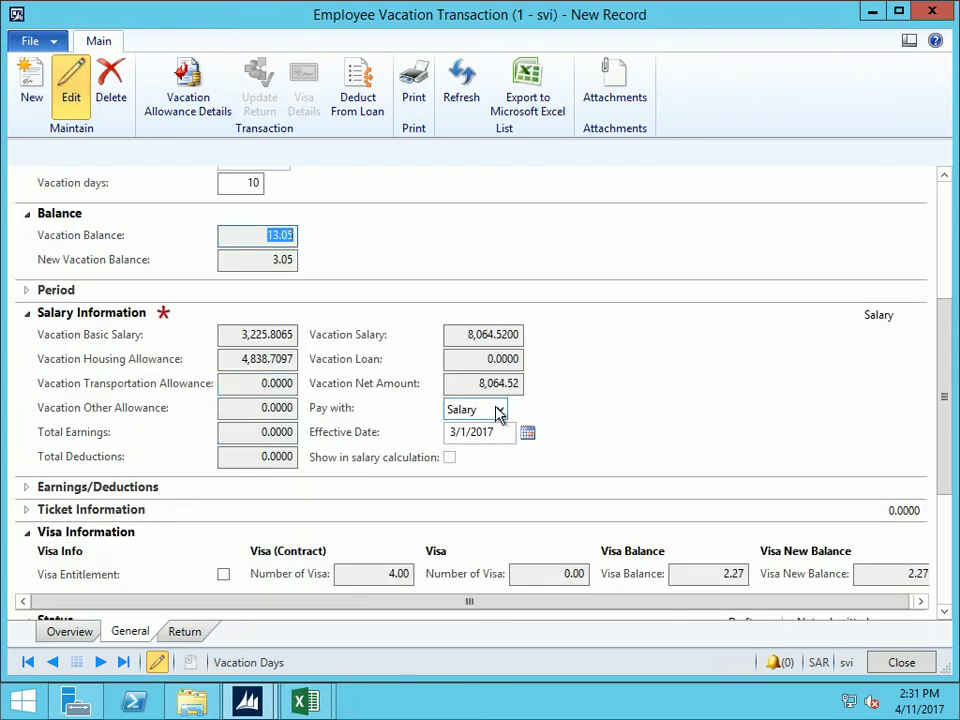
pyautogui.click(528, 433)
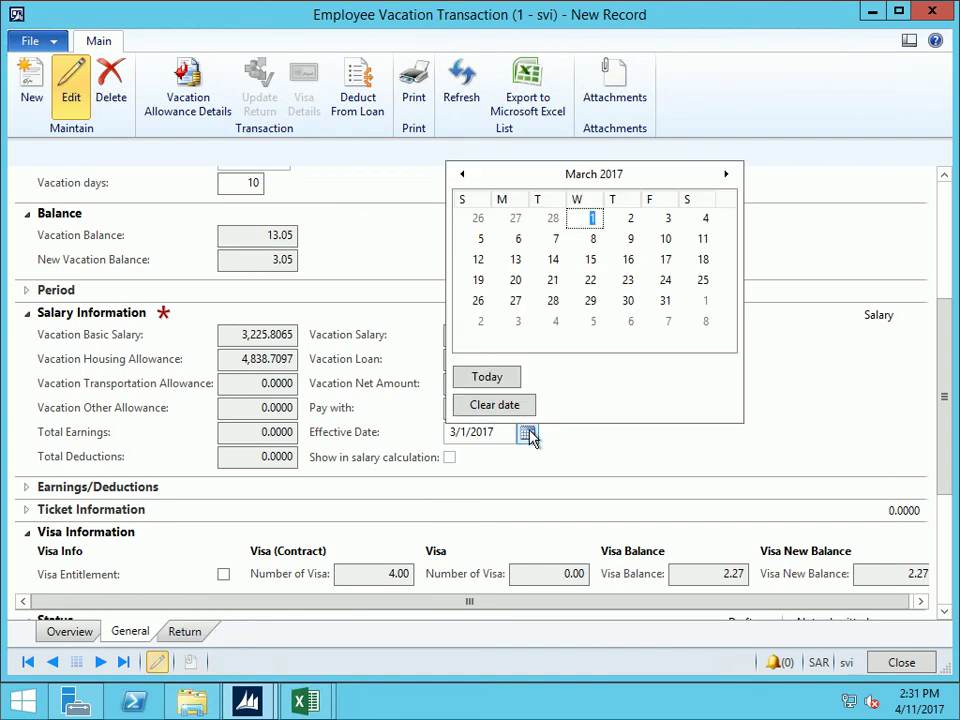
pyautogui.click(725, 177)
pyautogui.tripleClick(725, 177)
pyautogui.doubleClick(725, 177)
pyautogui.doubleClick(725, 177)
pyautogui.doubleClick(725, 177)
pyautogui.click(725, 177)
pyautogui.click(725, 177)
pyautogui.click(725, 177)
pyautogui.click(725, 177)
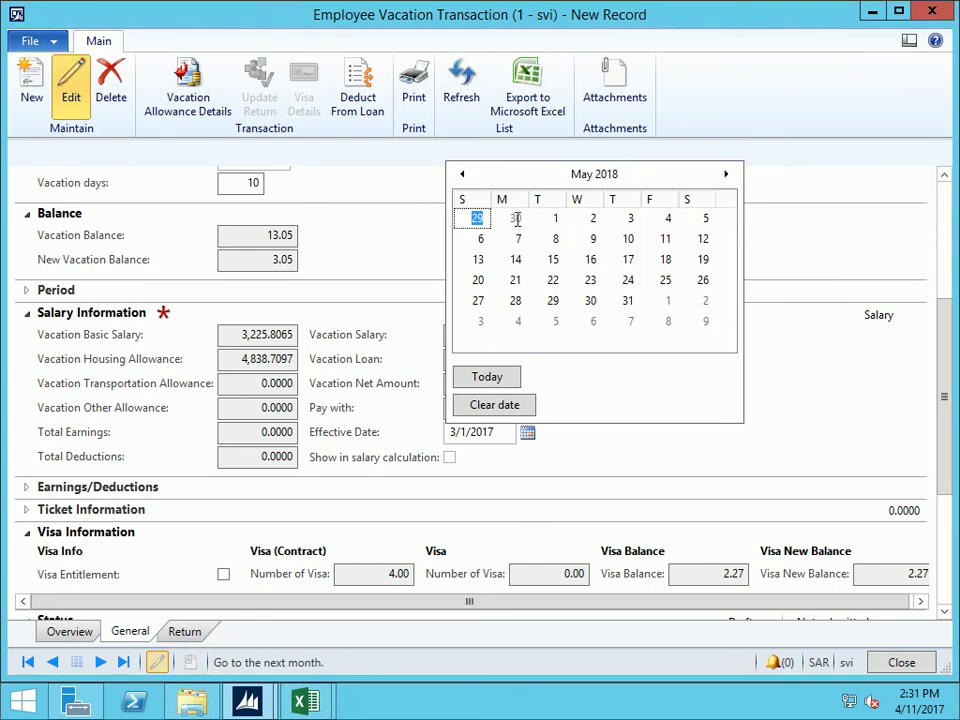
pyautogui.click(556, 218)
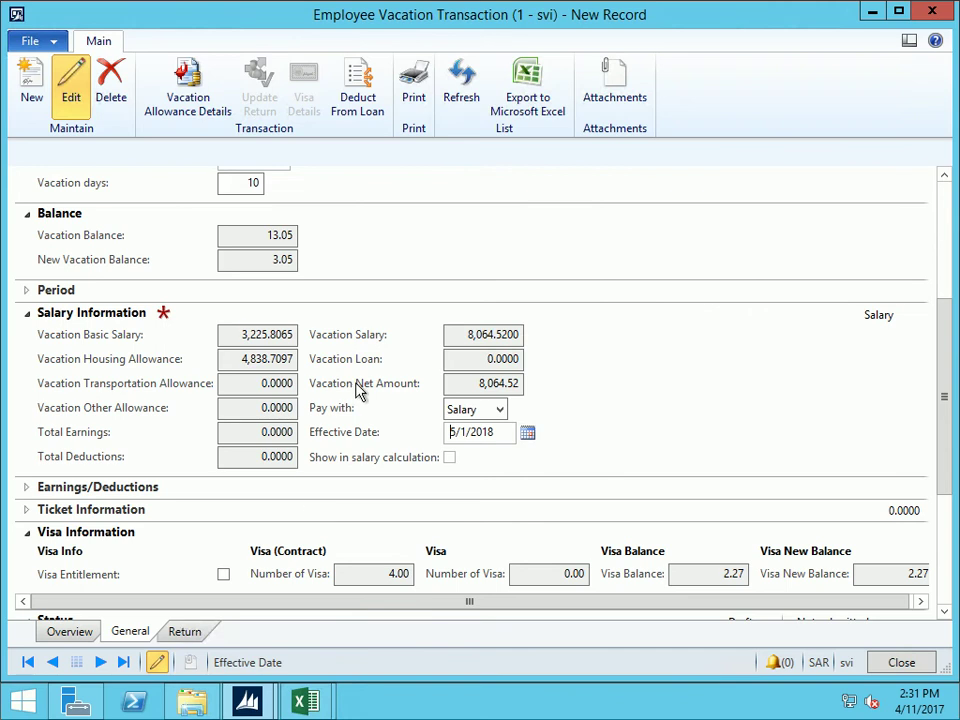
pyautogui.hotkey('shift', 'Tab')
pyautogui.hotkey('shift', 'Tab')
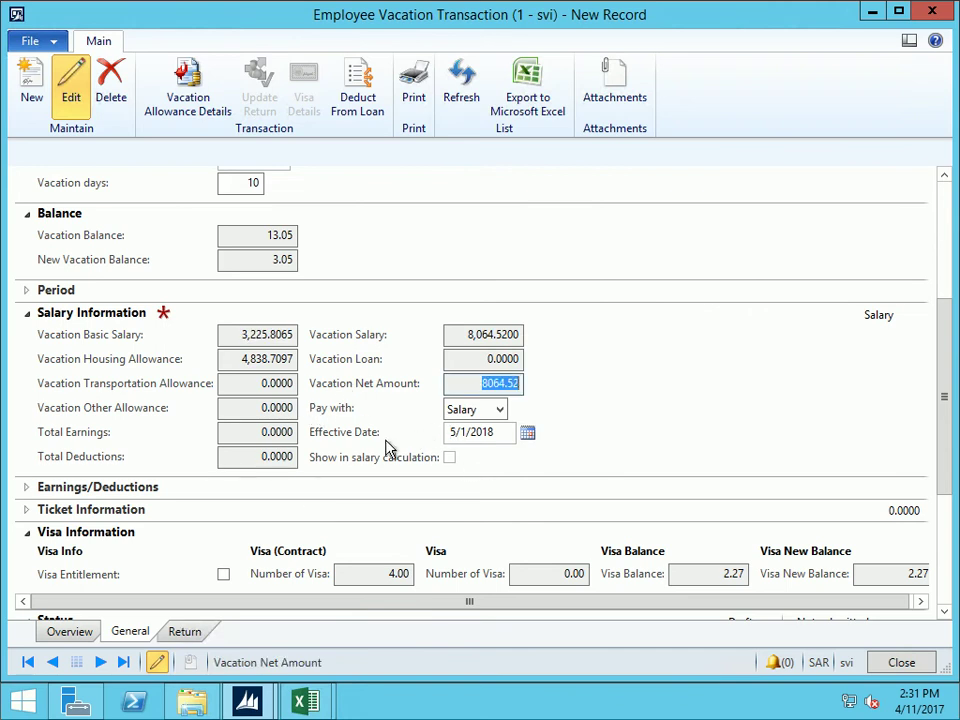
# Submit the new vacation to the workflow without a comment and close the transaction form
pyautogui.scroll(5, 300, 445)
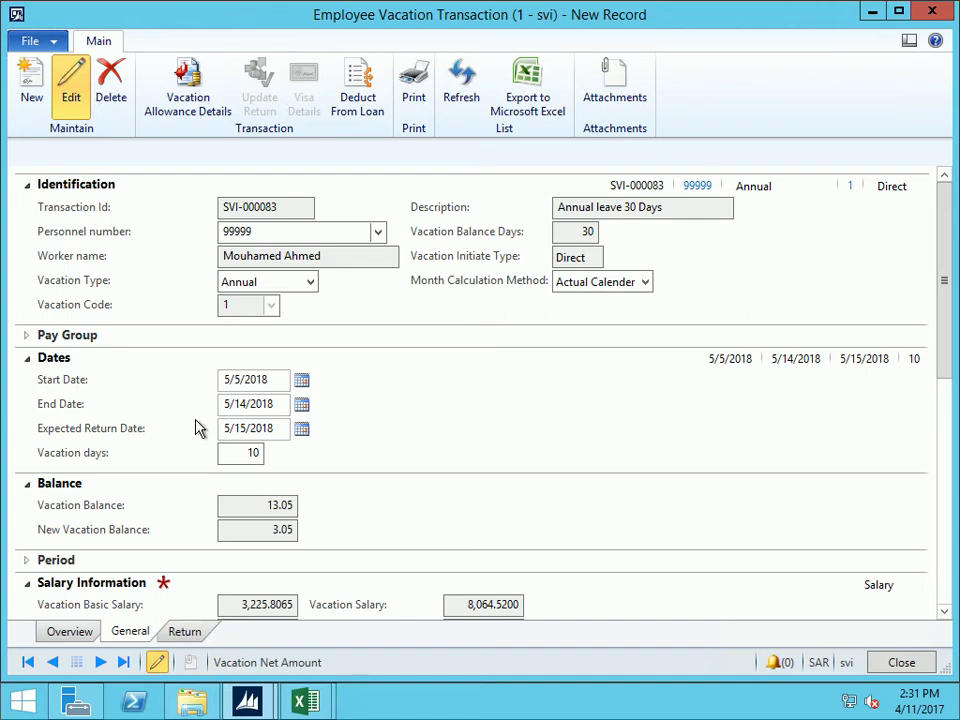
pyautogui.click(915, 154)
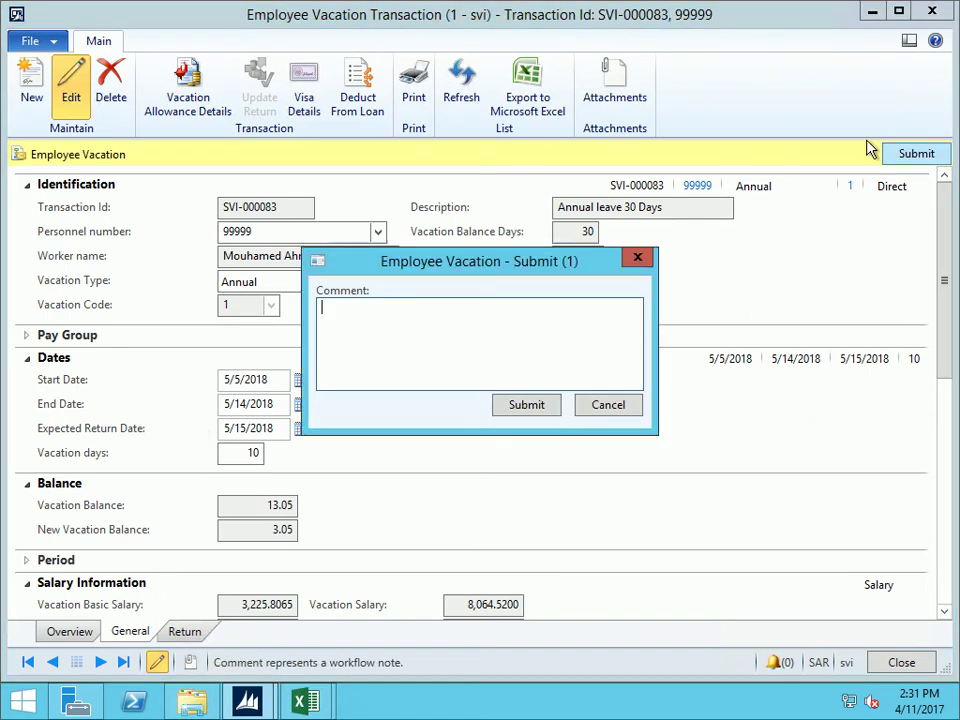
pyautogui.click(527, 406)
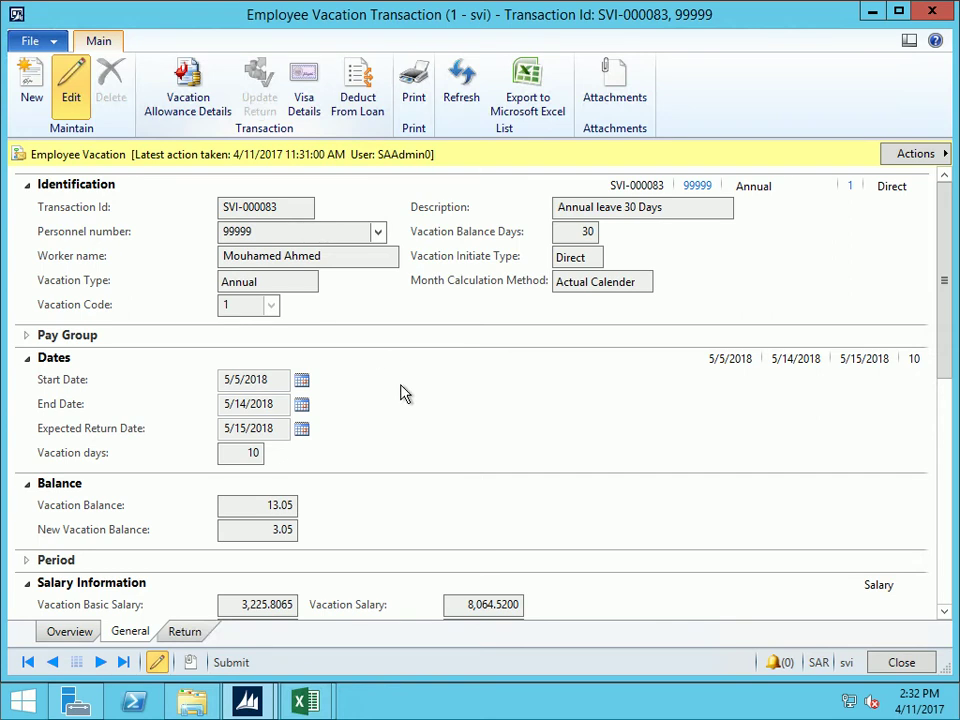
pyautogui.click(932, 11)
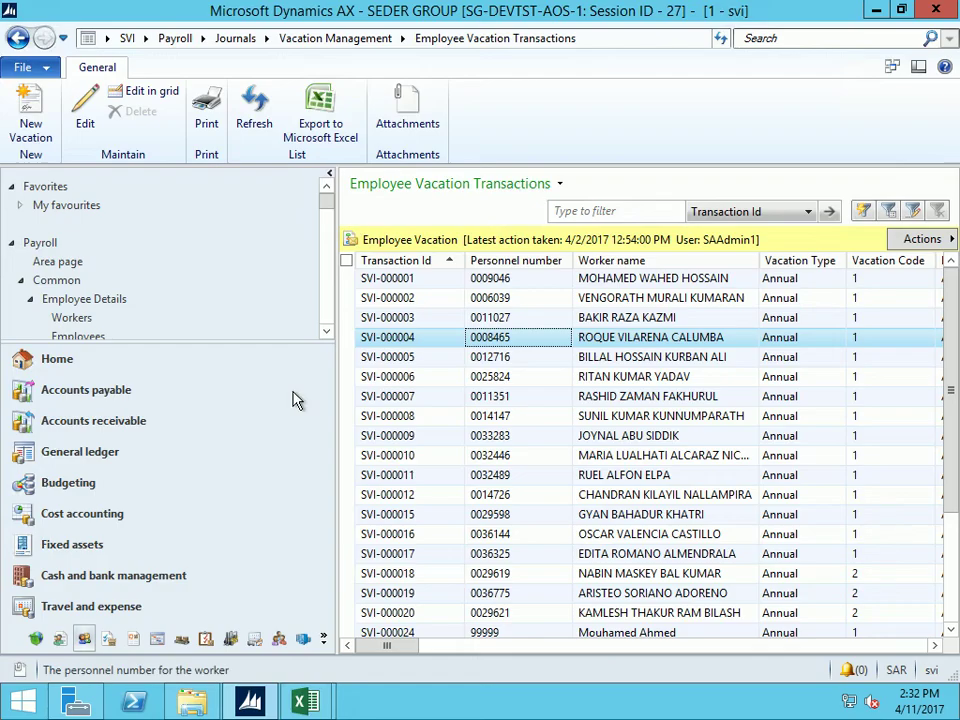
# Open the return update for vacation transaction SVI-000005 from the employee vacation transaction details
pyautogui.click(497, 318)
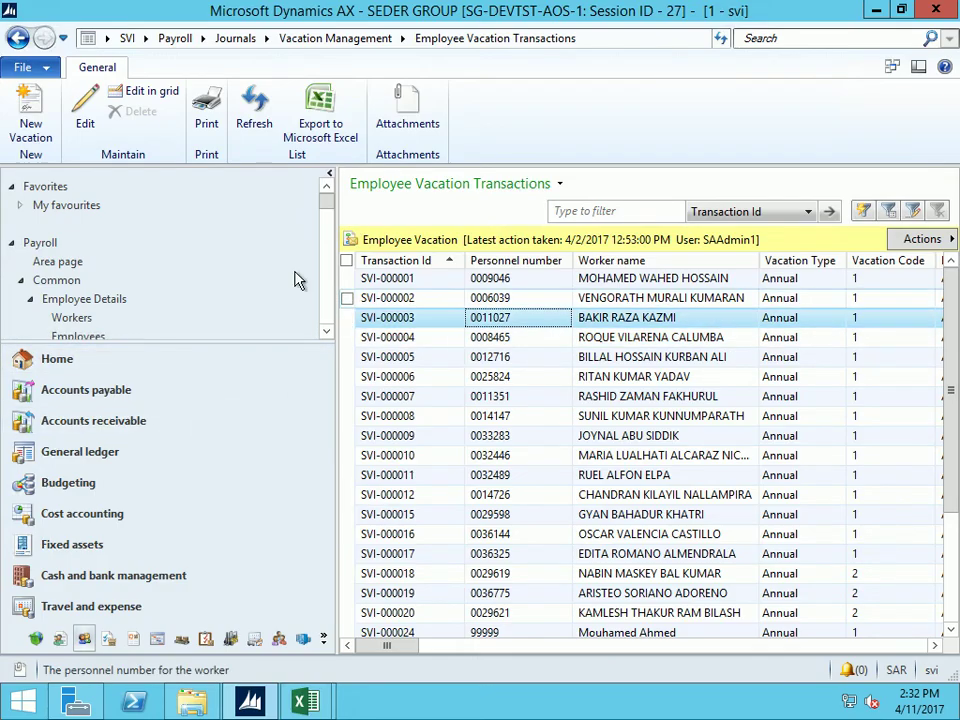
pyautogui.click(85, 118)
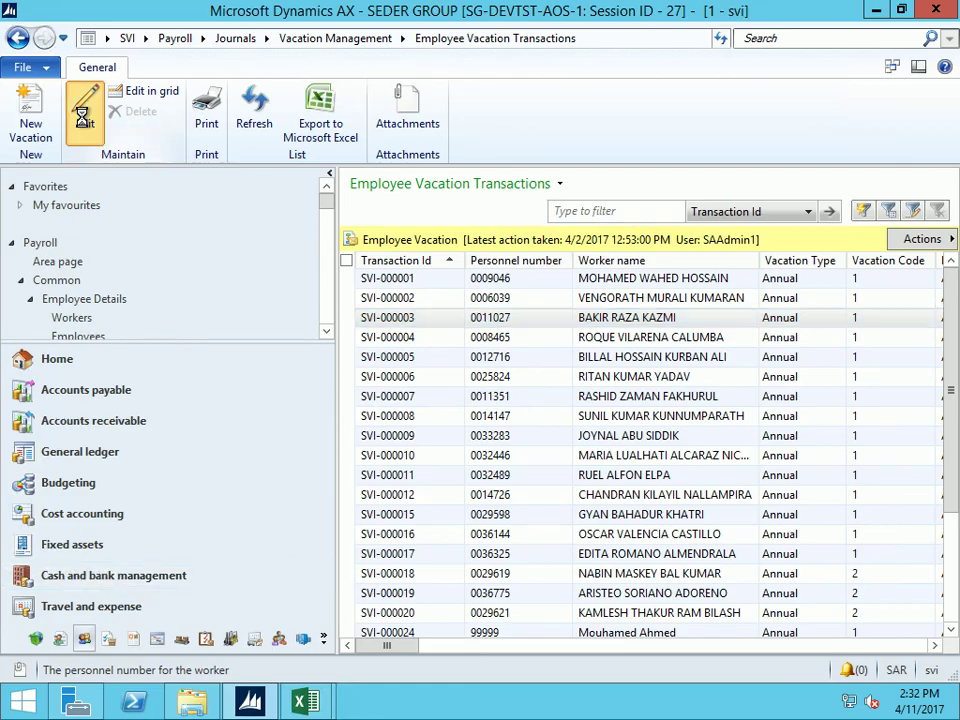
pyautogui.click(261, 228)
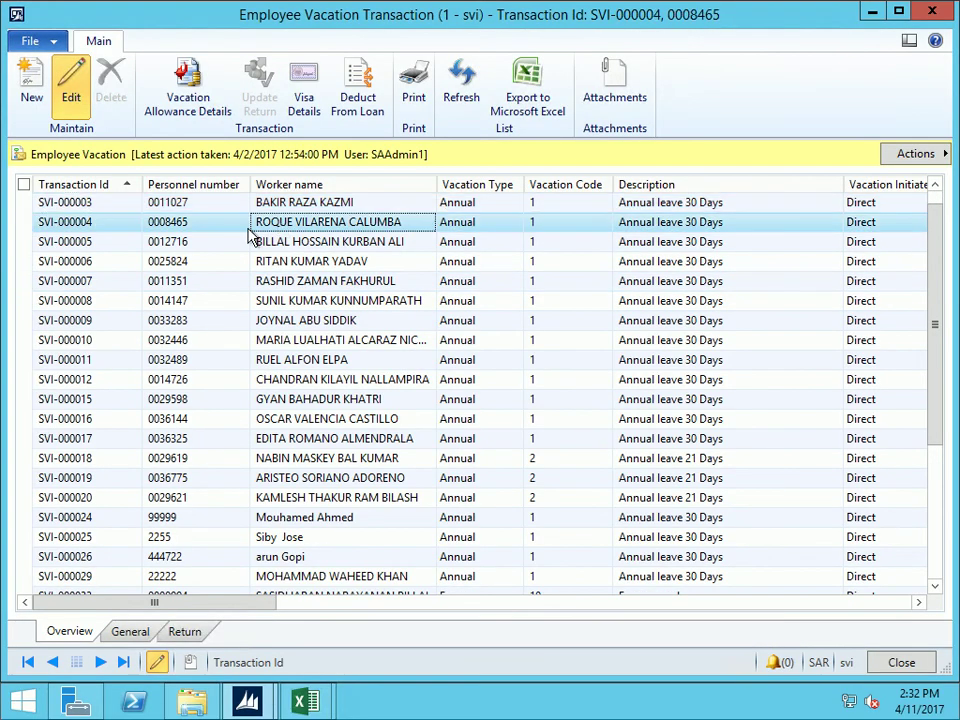
pyautogui.click(297, 250)
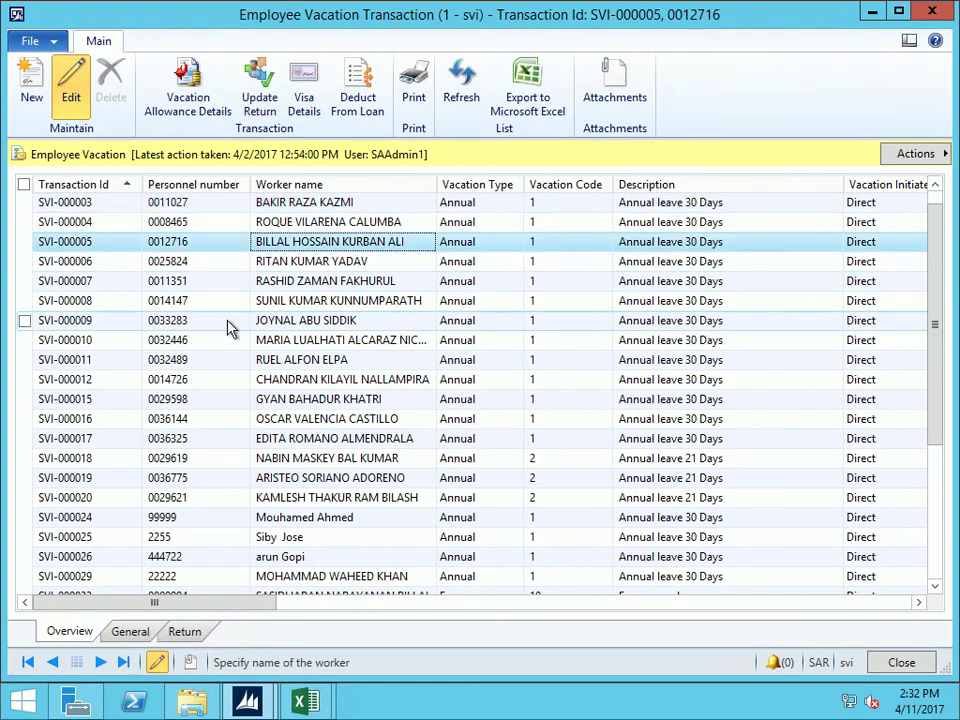
pyautogui.click(260, 90)
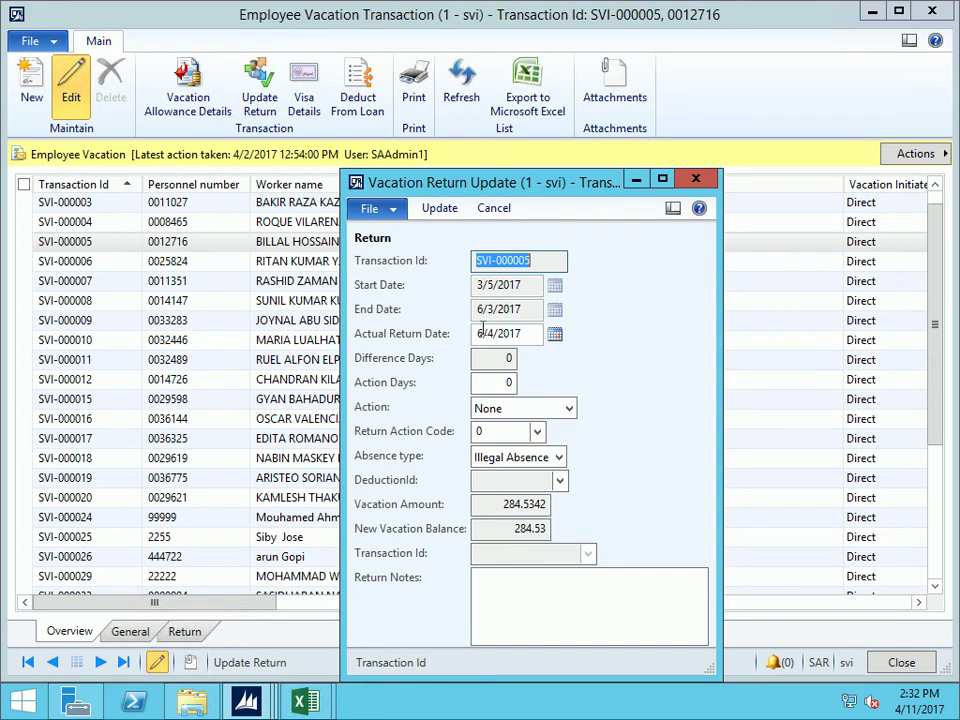
# Set the actual return date to 8/24/2017 and recalculate the difference days
pyautogui.click(555, 337)
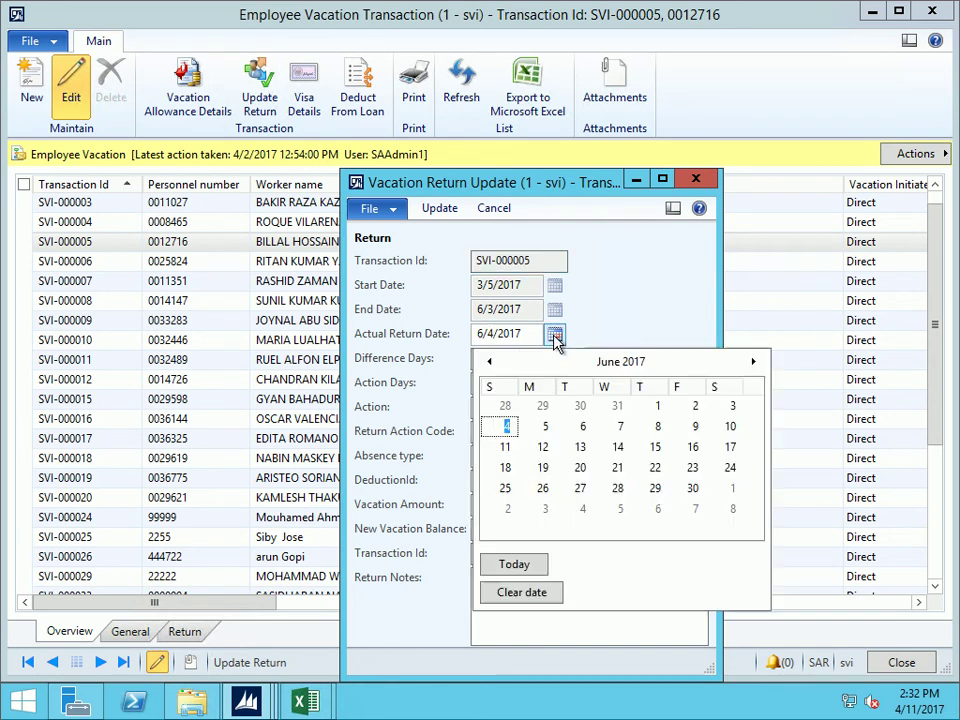
pyautogui.click(755, 363)
pyautogui.click(755, 363)
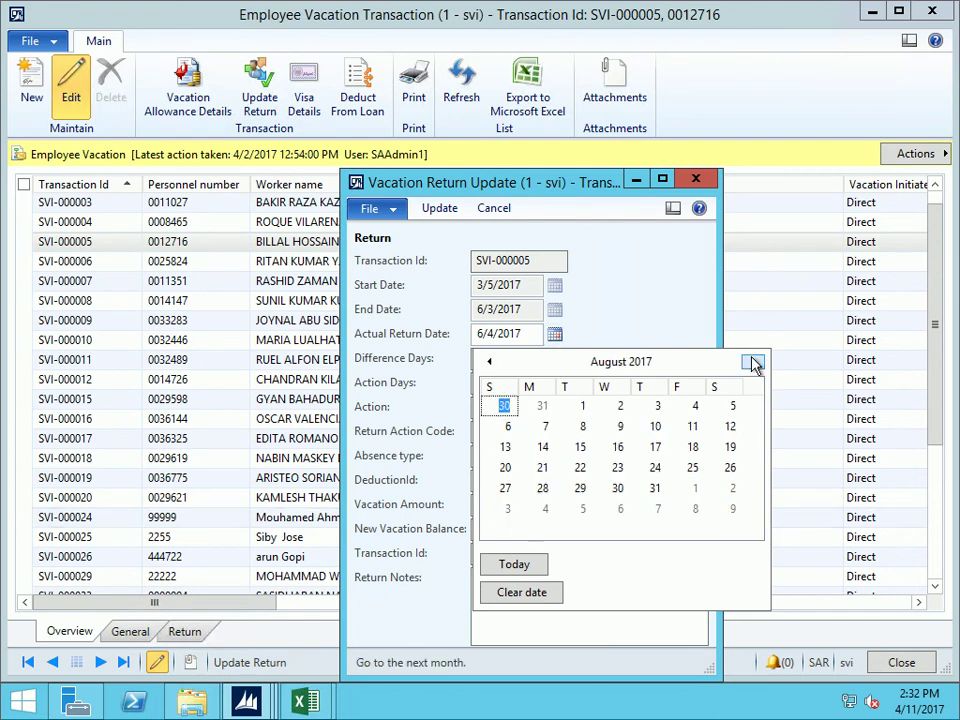
pyautogui.click(658, 467)
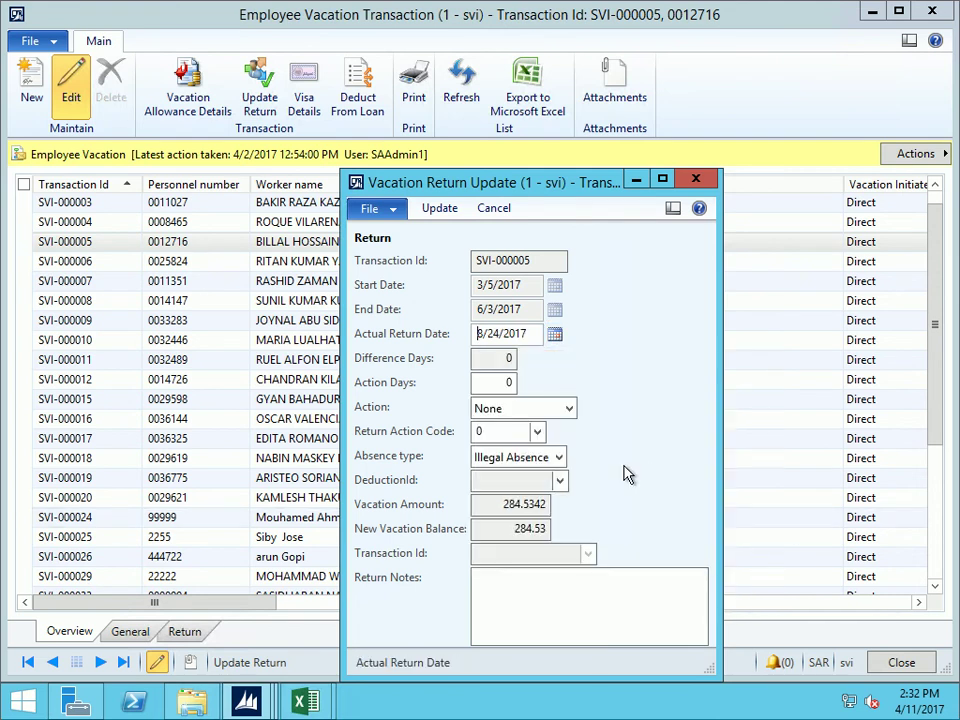
pyautogui.click(492, 360)
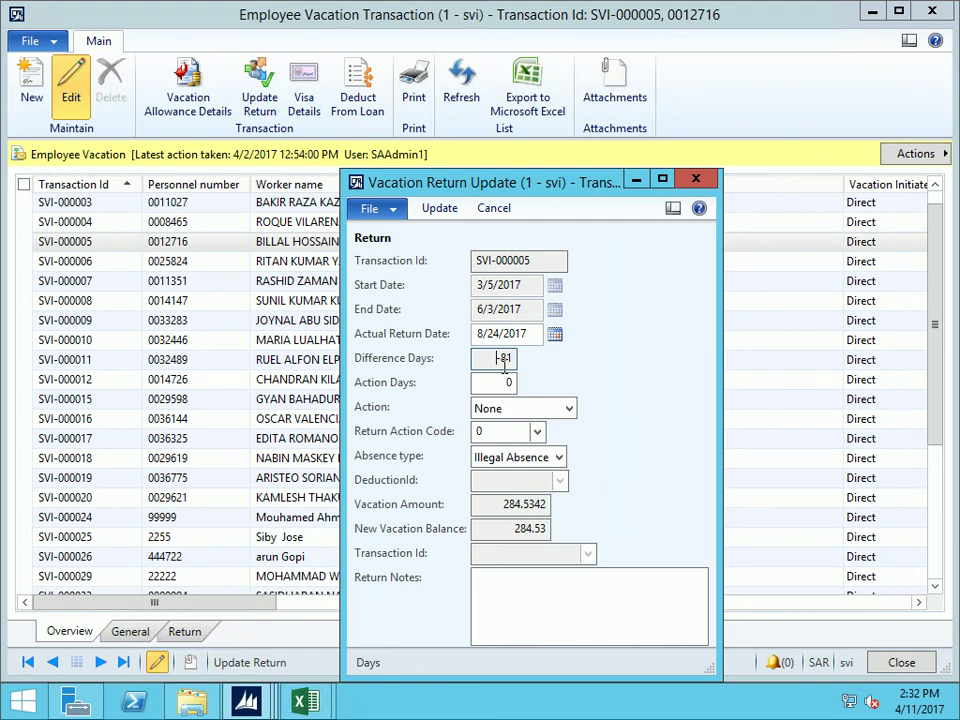
# Set the action days to 81 and the action to Unpaid Leave with return action code 4
pyautogui.click(506, 381)
pyautogui.write('81')
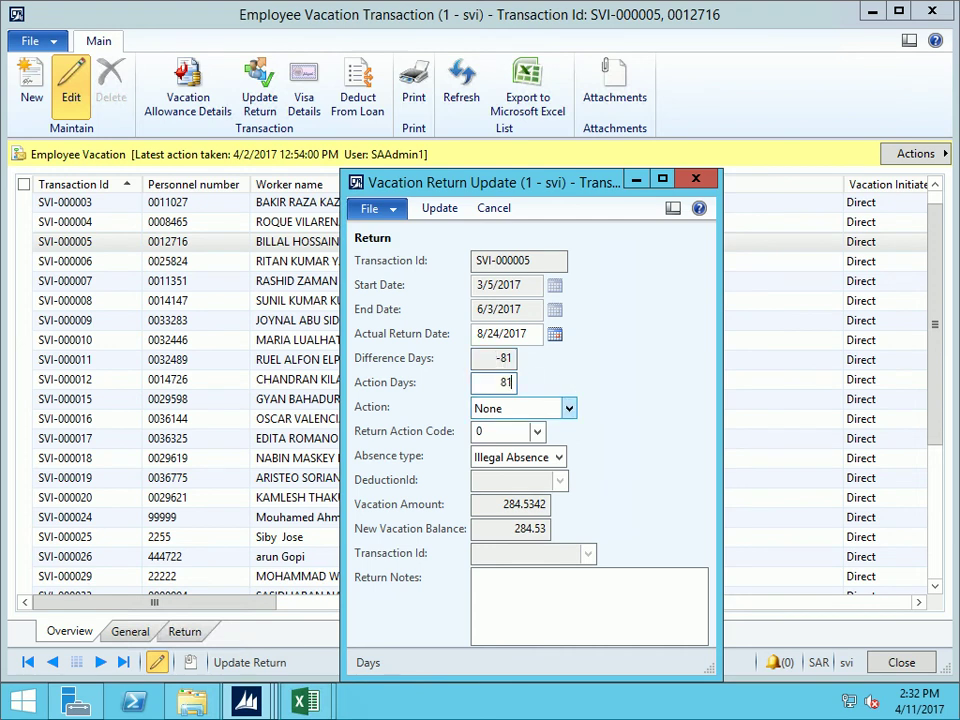
pyautogui.press('Tab')
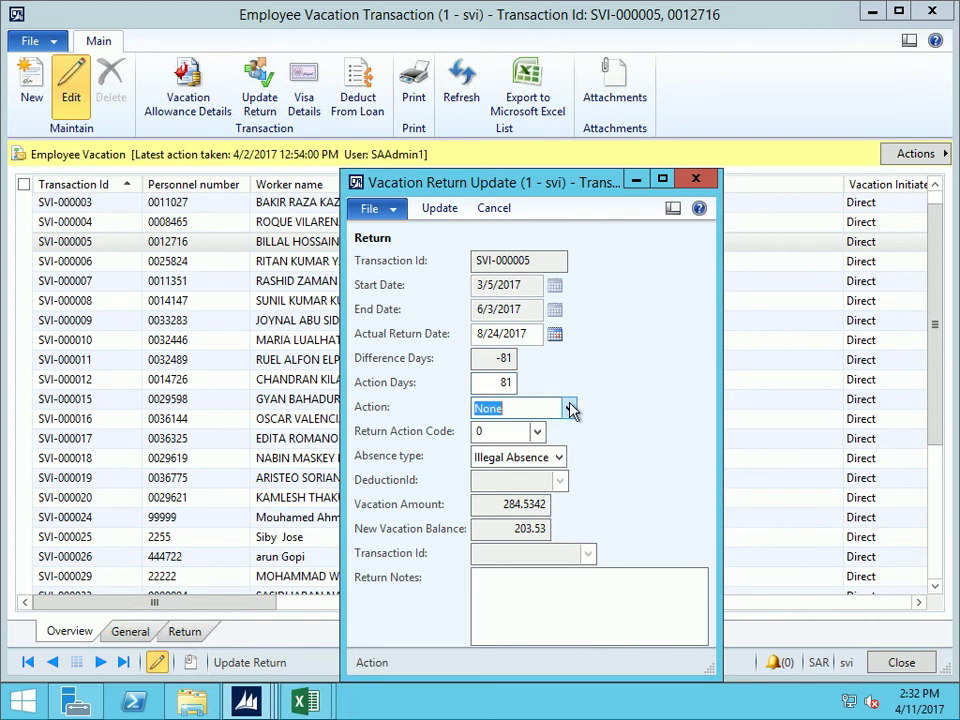
pyautogui.click(568, 408)
pyautogui.click(508, 463)
pyautogui.click(508, 463)
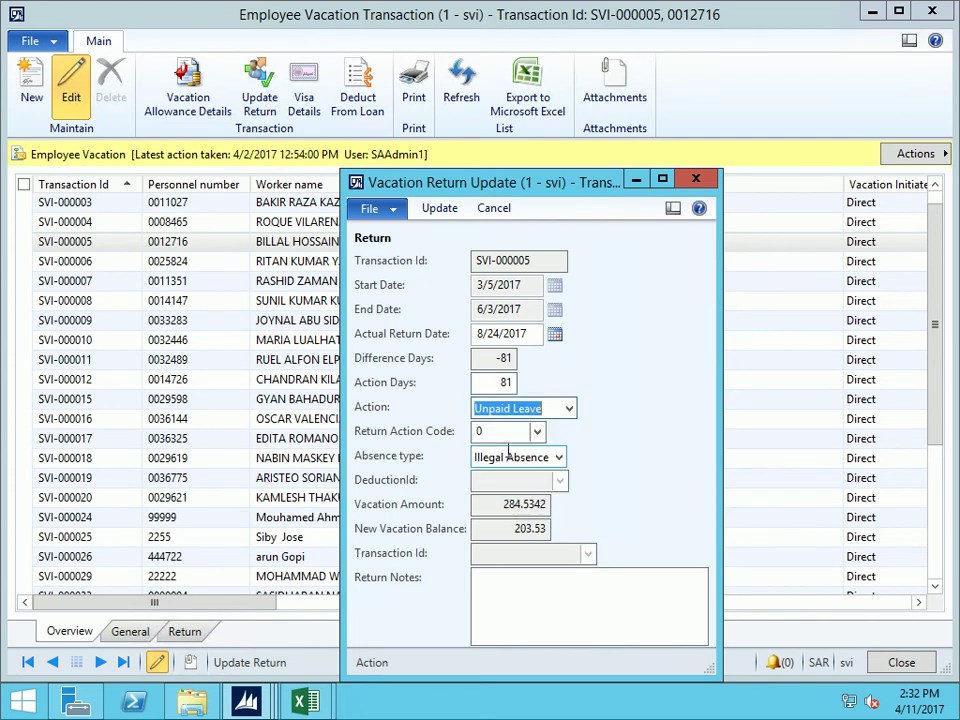
pyautogui.hotkey('alt', 'Down')
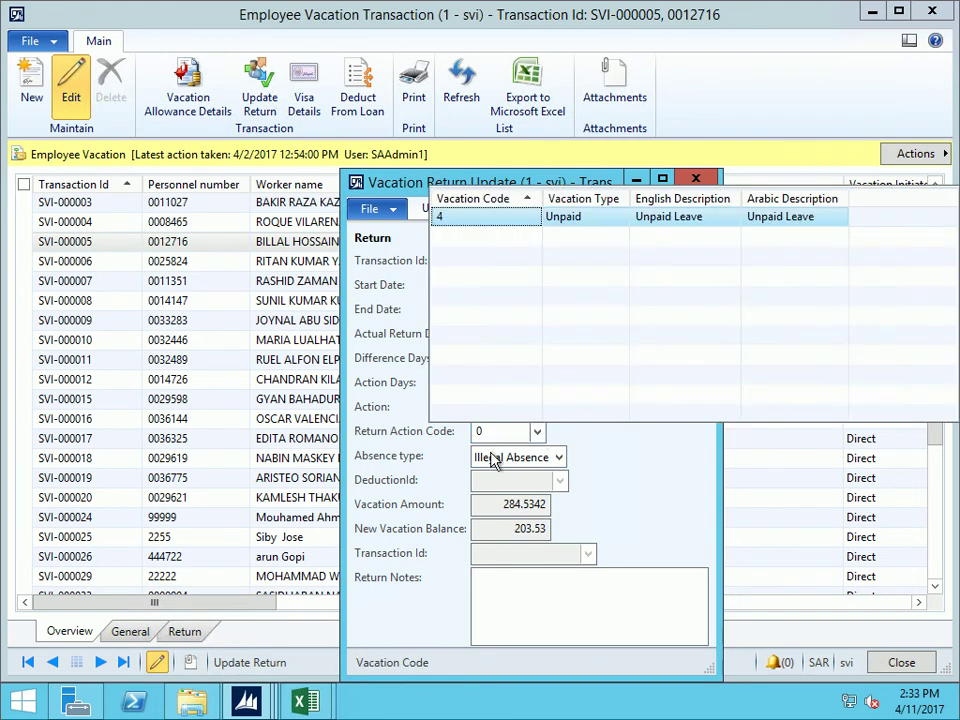
pyautogui.click(583, 217)
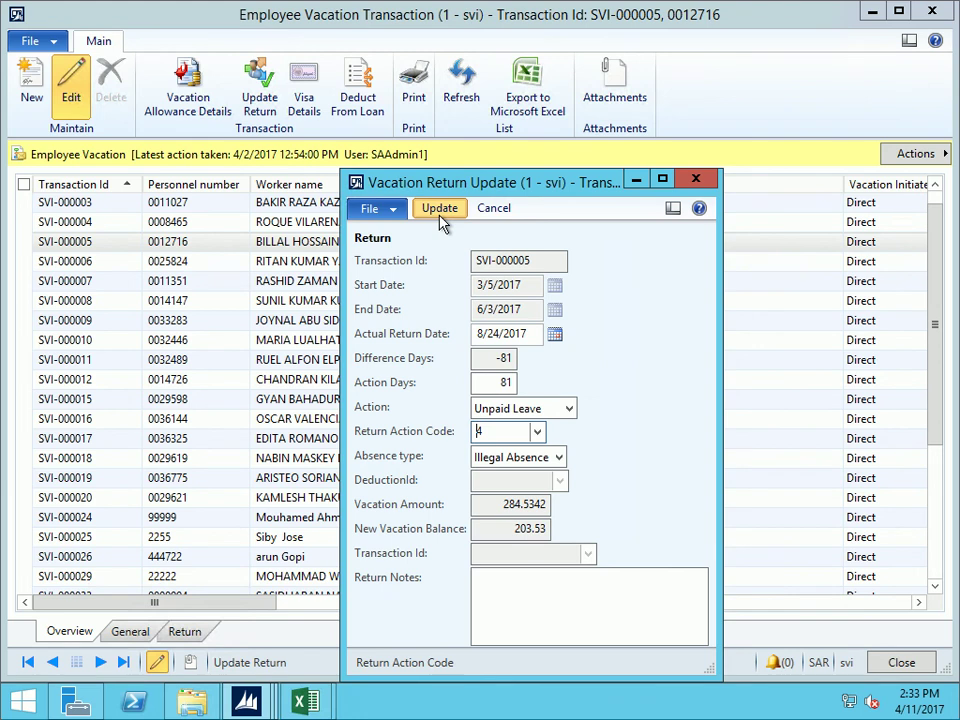
# Apply the vacation return update and close the message log and transaction form
pyautogui.click(440, 213)
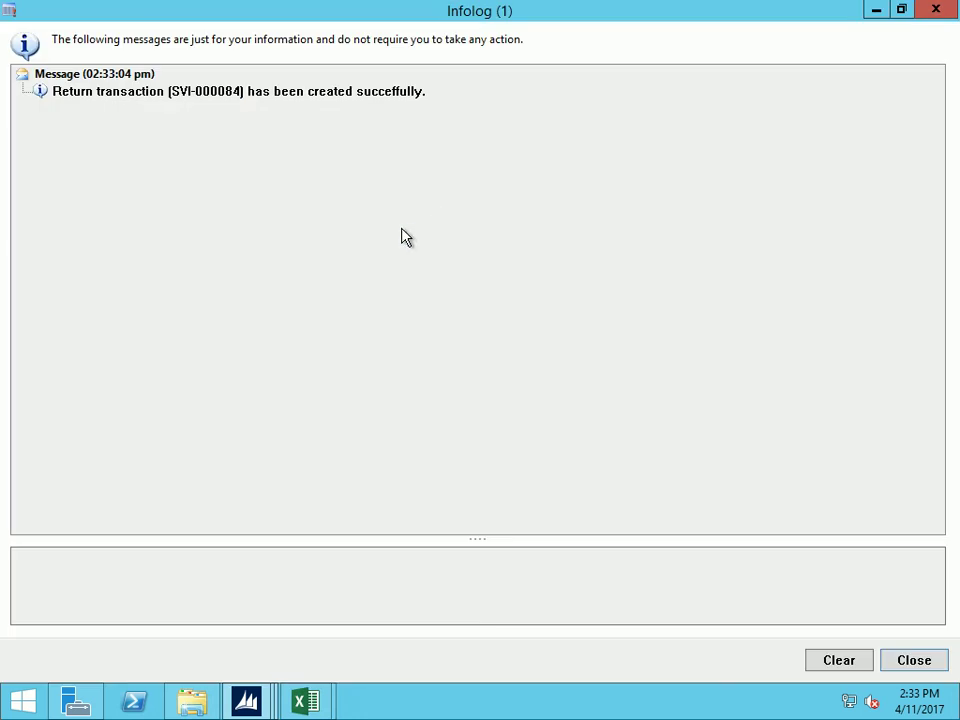
pyautogui.press('Escape')
pyautogui.press('Escape')
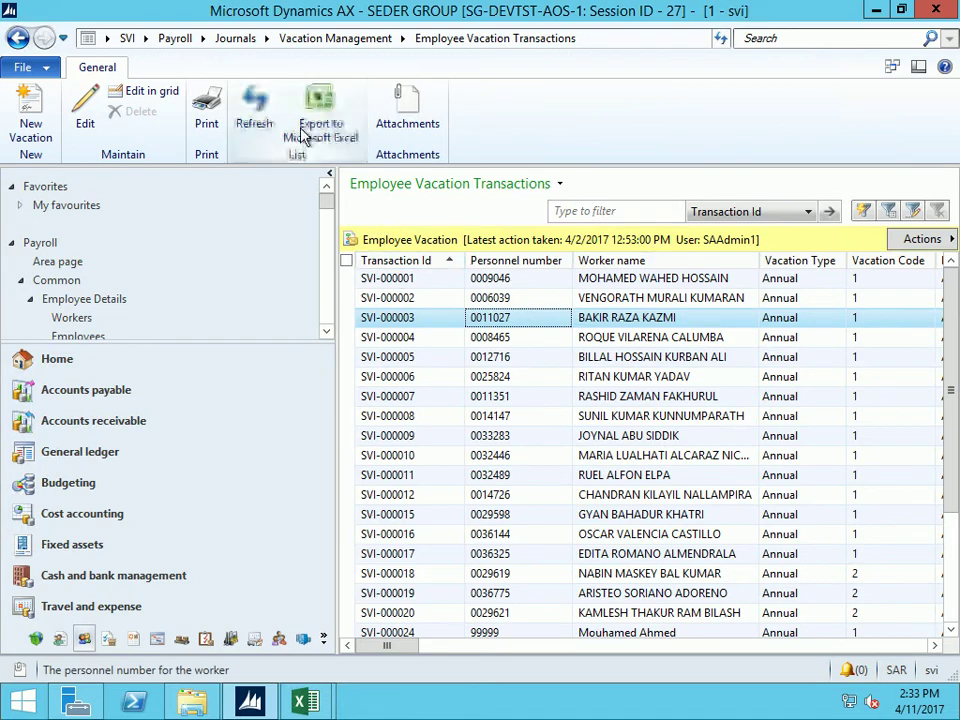
# Refresh the vacation transactions, sort them by vacation type in descending order, and check the dates of the new unpaid leave
pyautogui.click(253, 115)
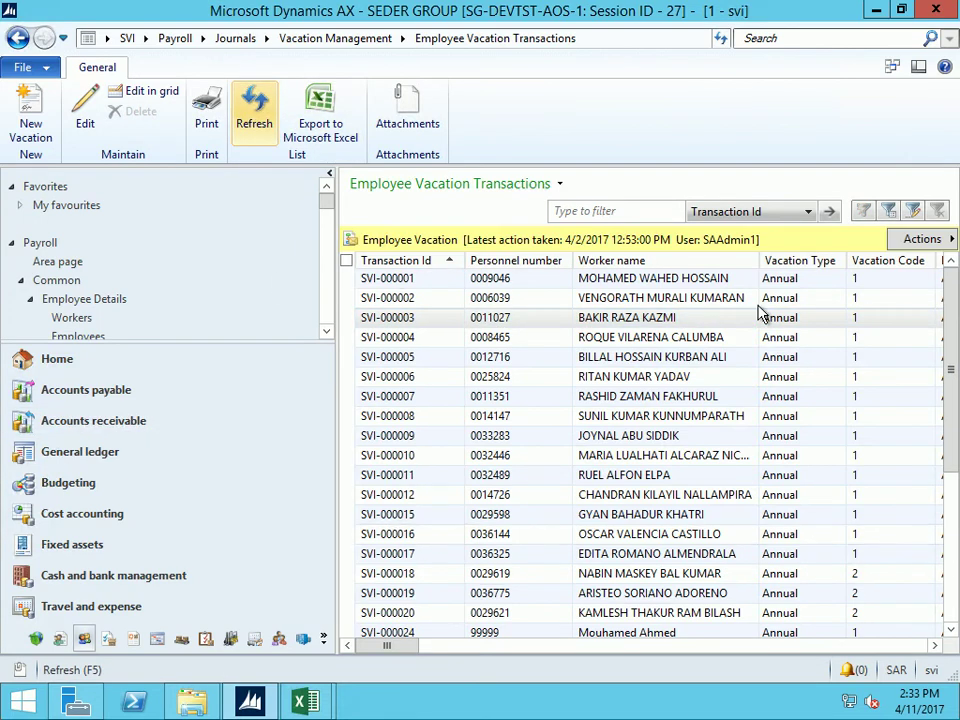
pyautogui.click(810, 261)
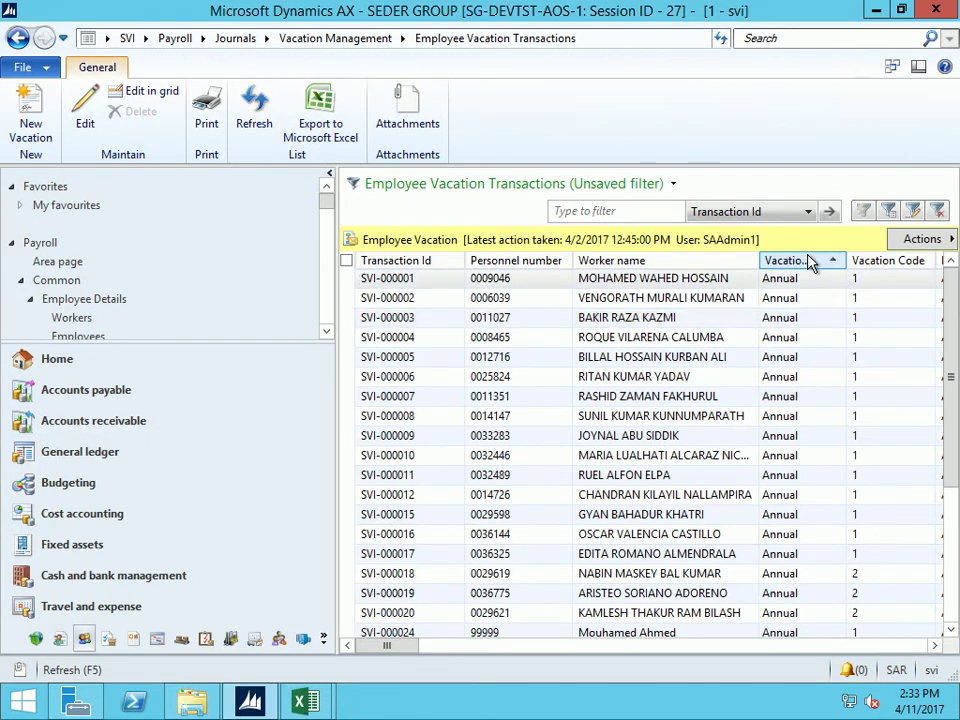
pyautogui.click(810, 261)
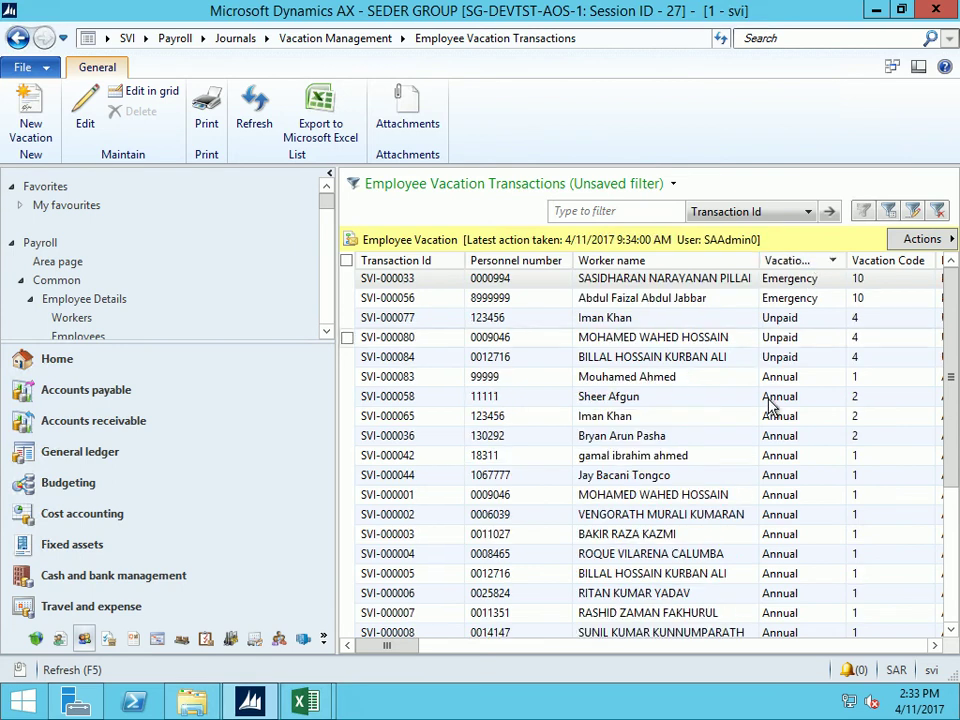
pyautogui.click(720, 358)
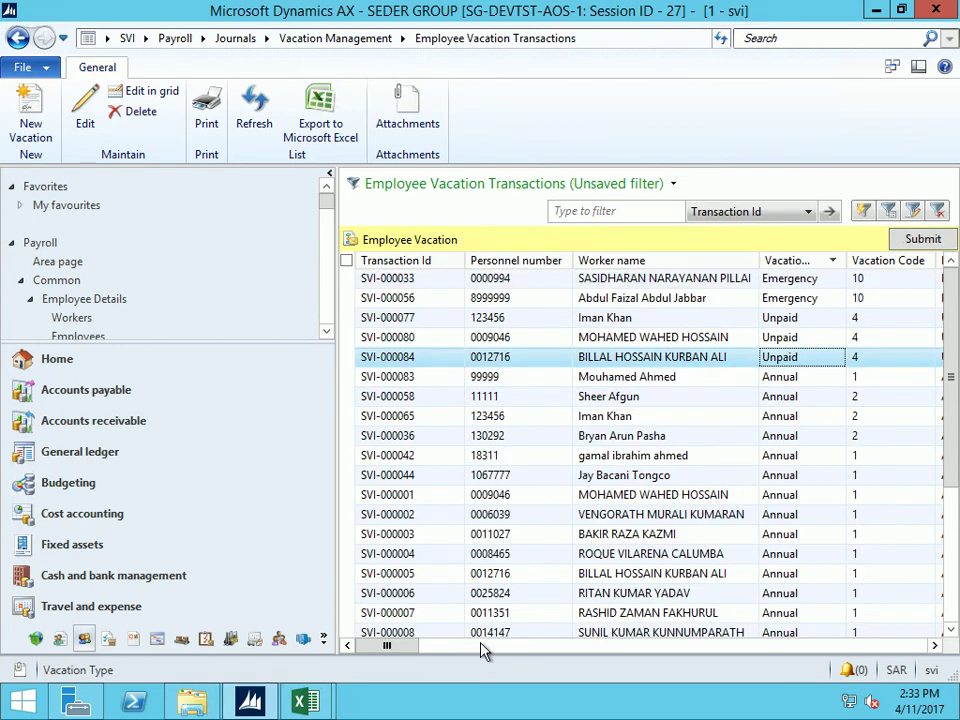
pyautogui.click(639, 647)
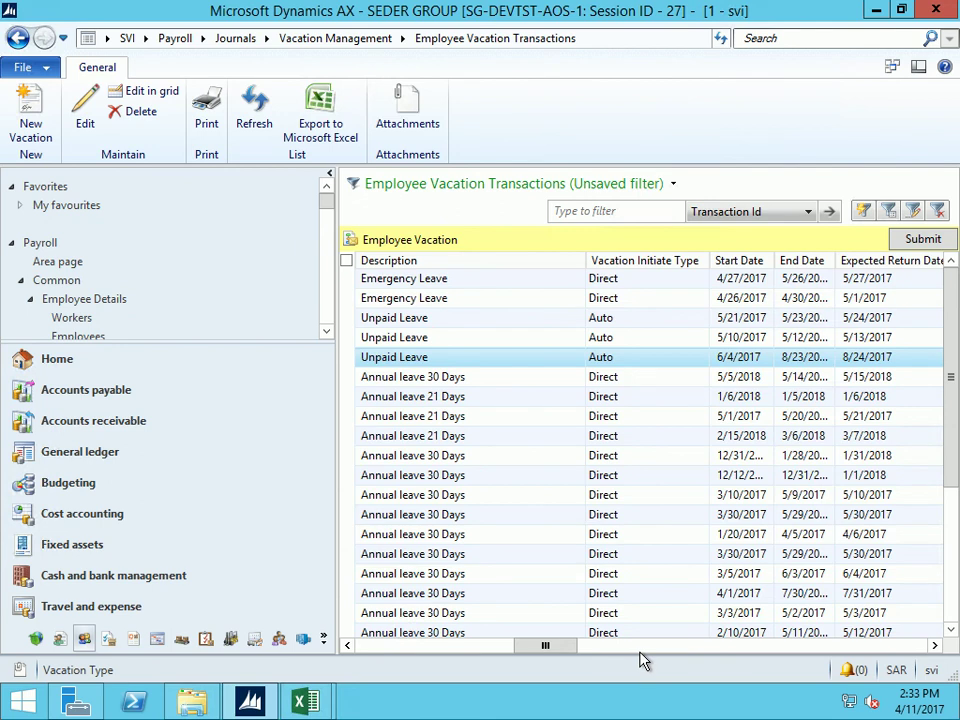
# Open unpaid leave transaction SVI-000084 and review its general details, dates and vacation balance
pyautogui.click(85, 105)
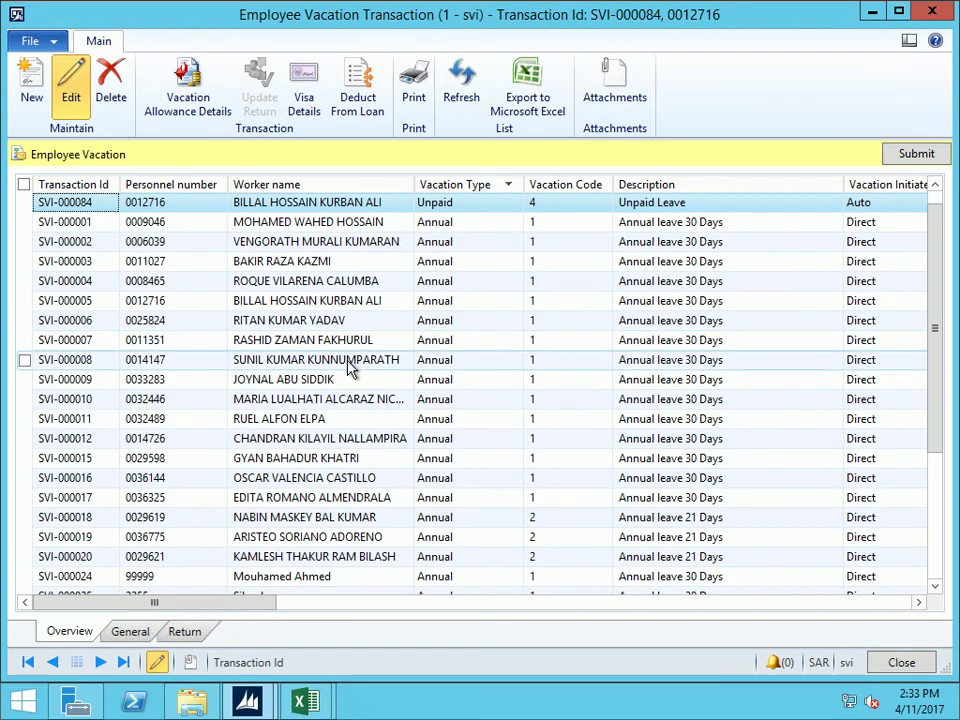
pyautogui.click(138, 631)
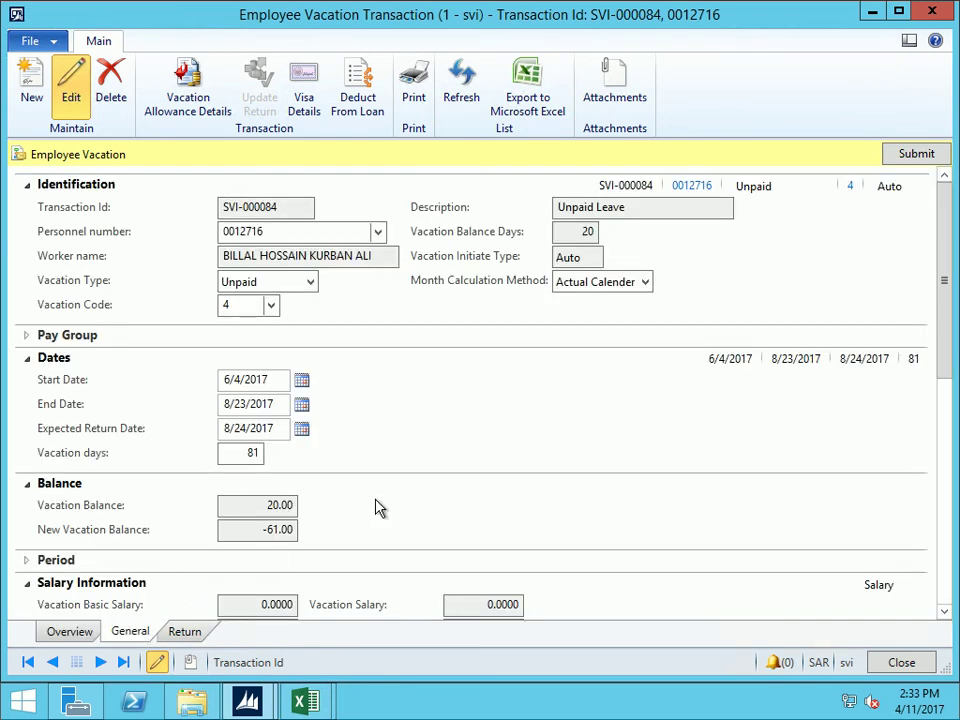
pyautogui.click(72, 637)
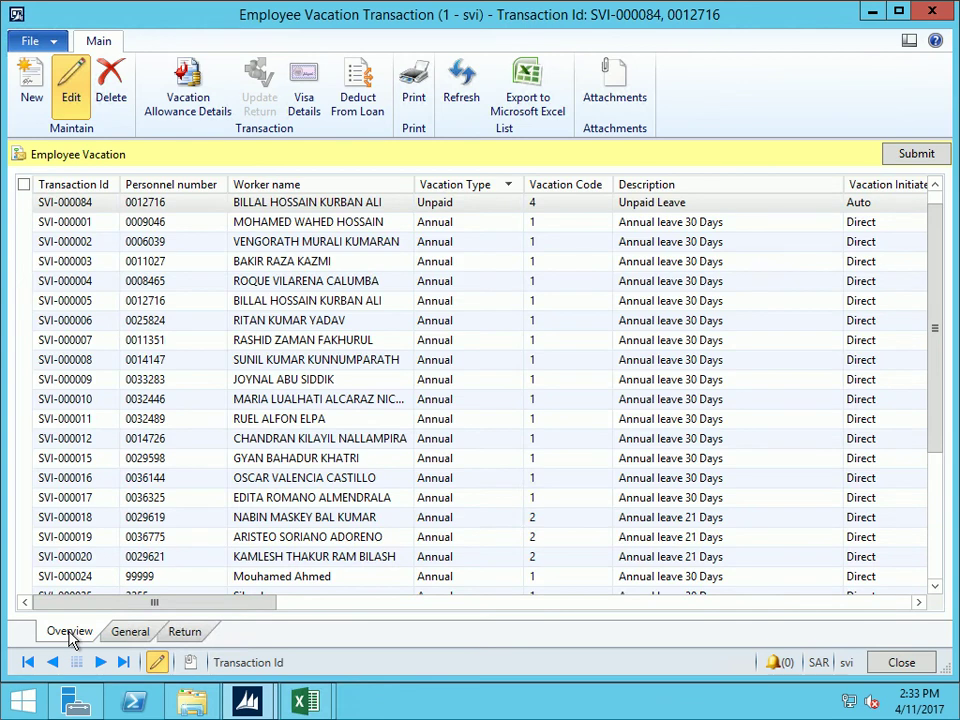
# Review the general details, dates and balance of unpaid leave transaction SVI-000080
pyautogui.click(936, 188)
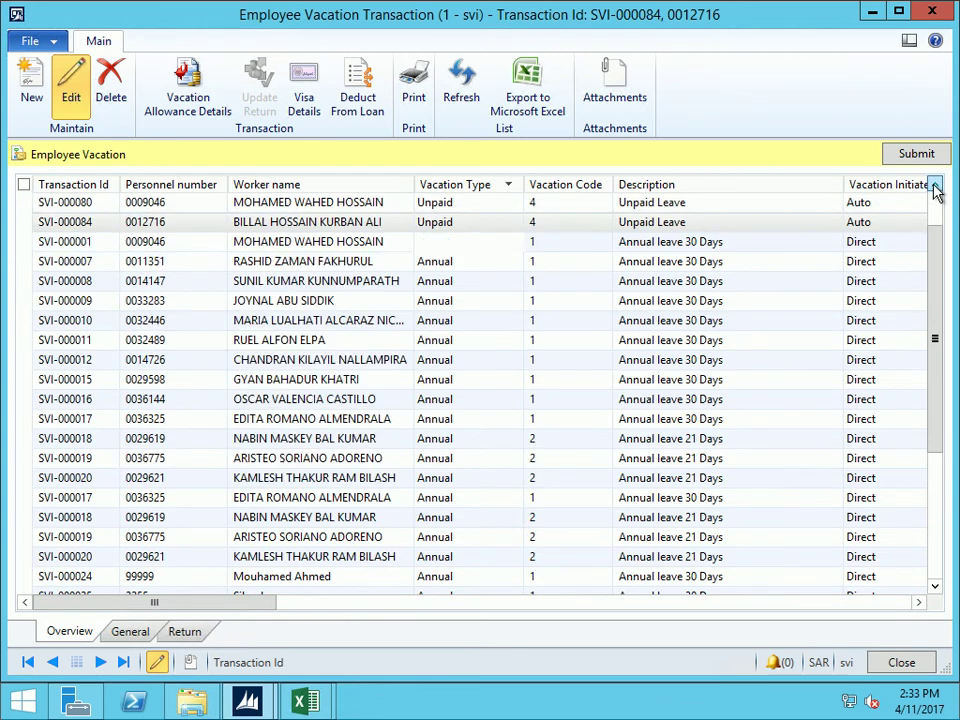
pyautogui.click(934, 187)
pyautogui.click(934, 187)
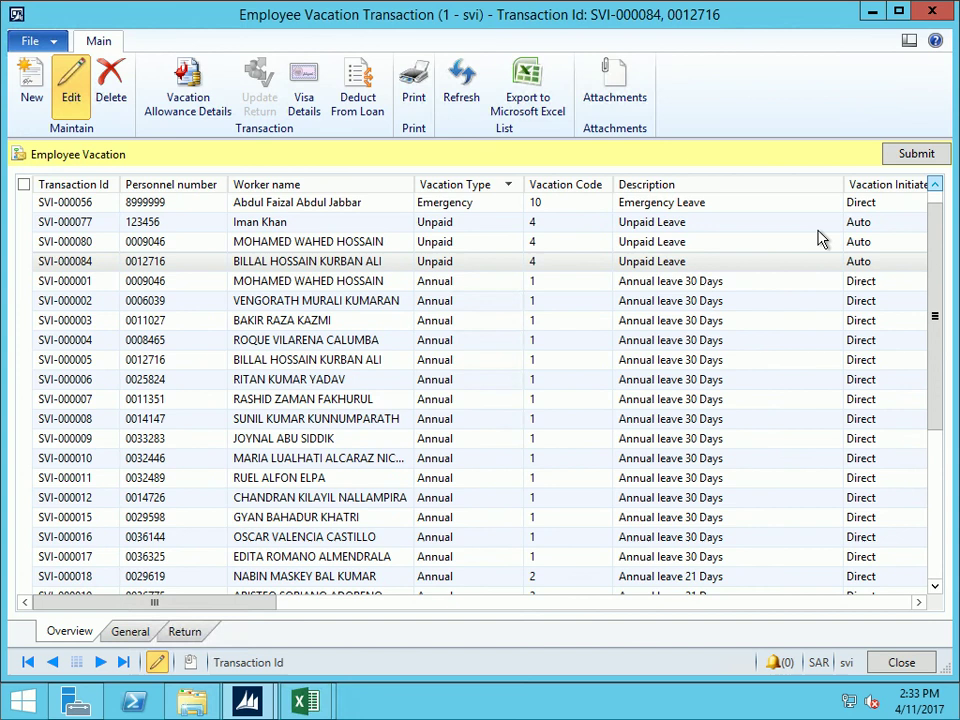
pyautogui.click(671, 242)
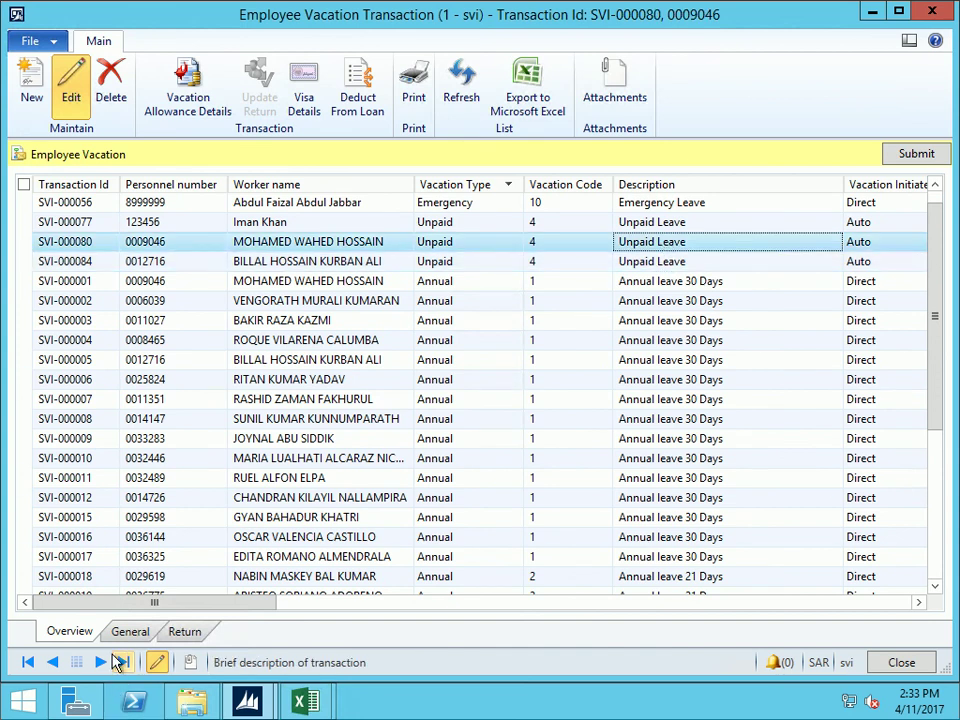
pyautogui.click(131, 640)
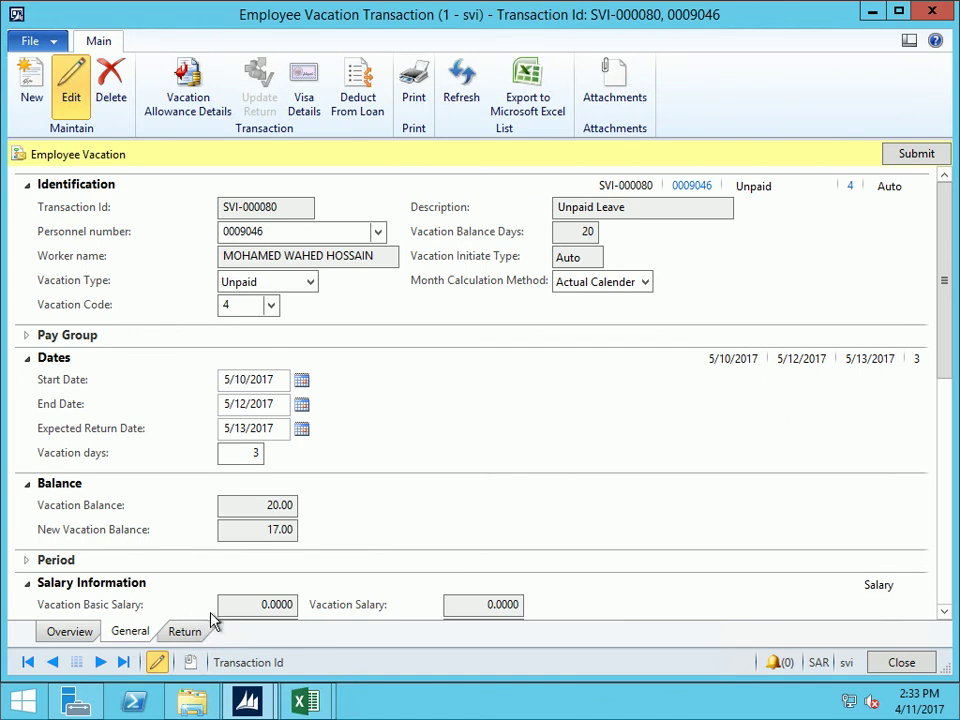
pyautogui.click(71, 637)
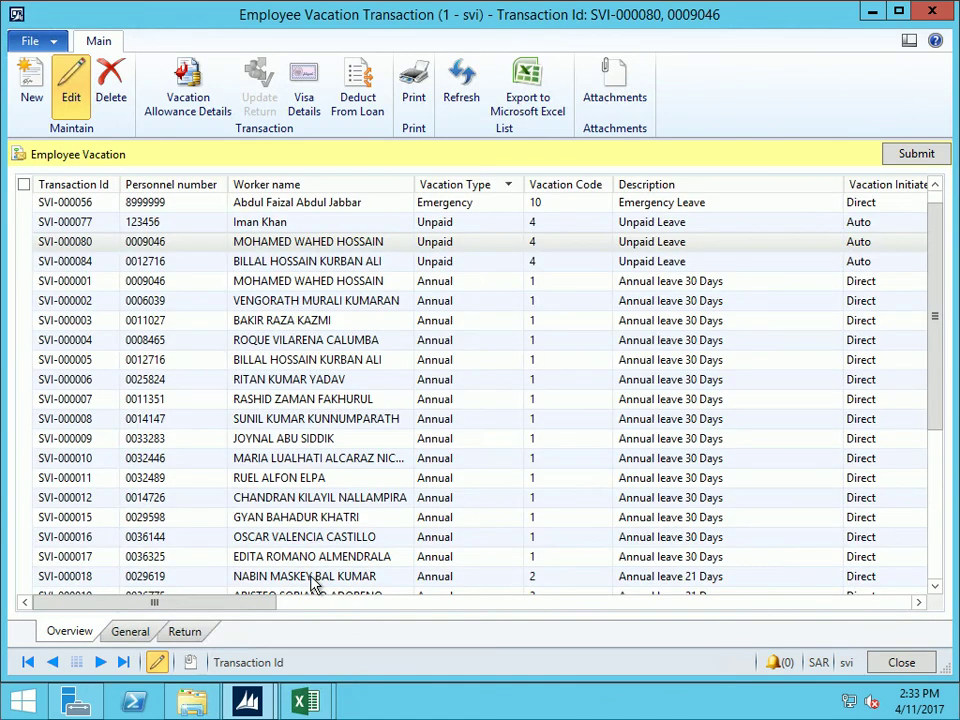
# Review the general details, dates and balance of unpaid leave transaction SVI-000077 and close the transaction form
pyautogui.click(636, 222)
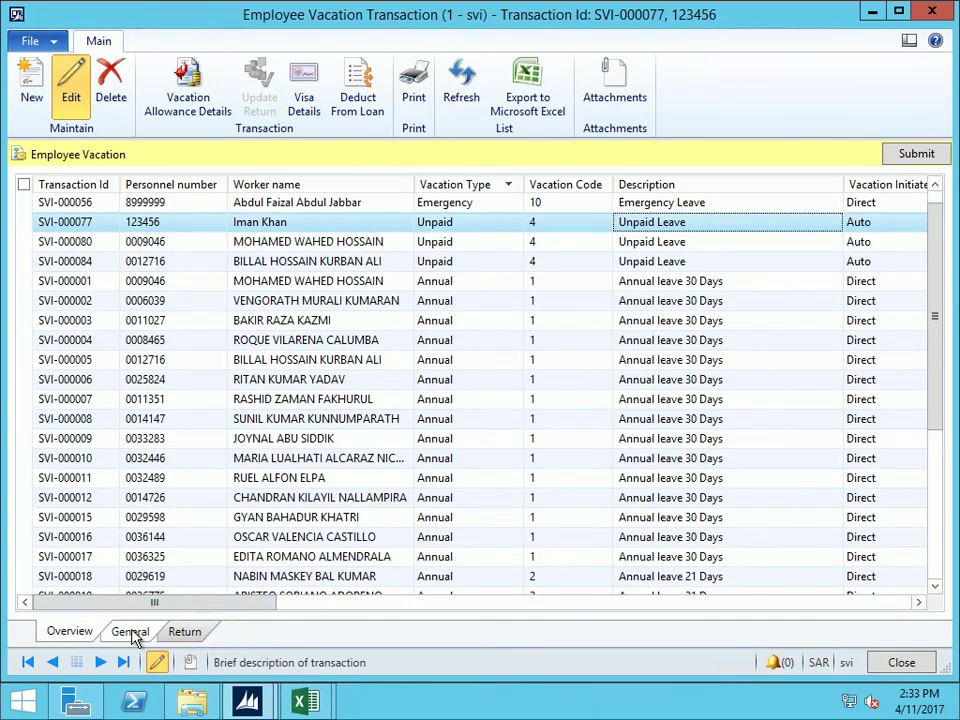
pyautogui.click(131, 634)
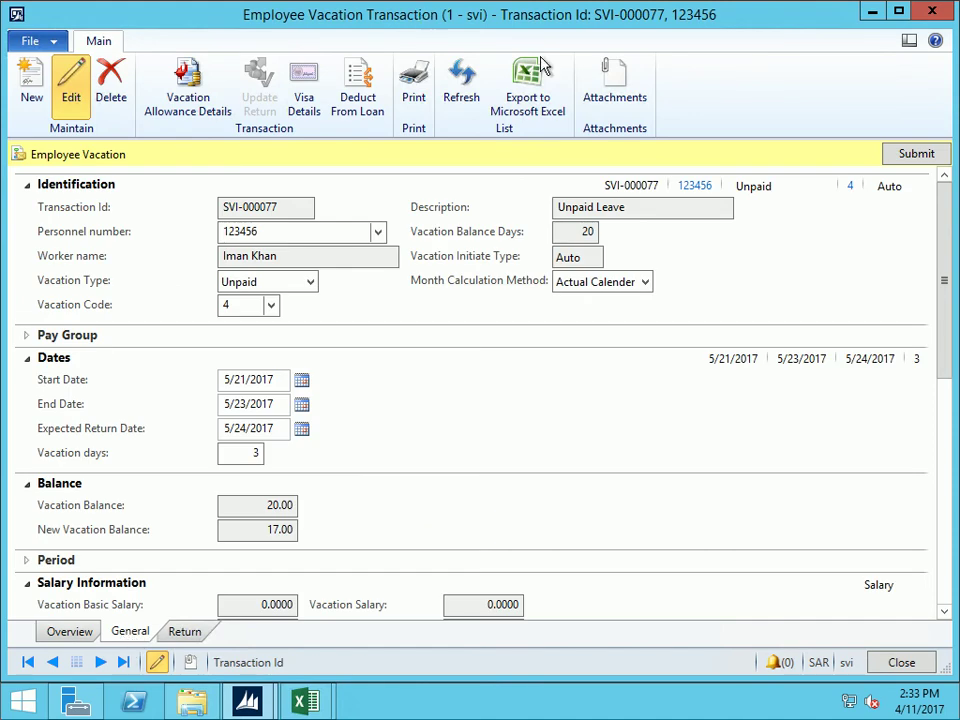
pyautogui.click(928, 12)
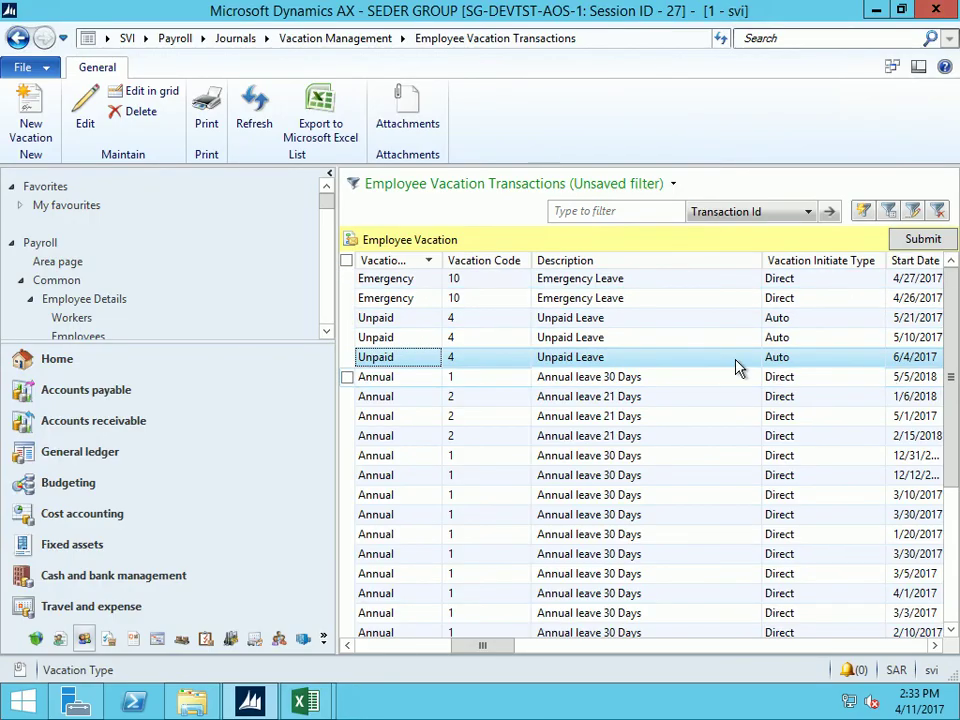
# Sort the vacation transactions by vacation initiate type in descending order and review their expected and actual return dates
pyautogui.click(822, 261)
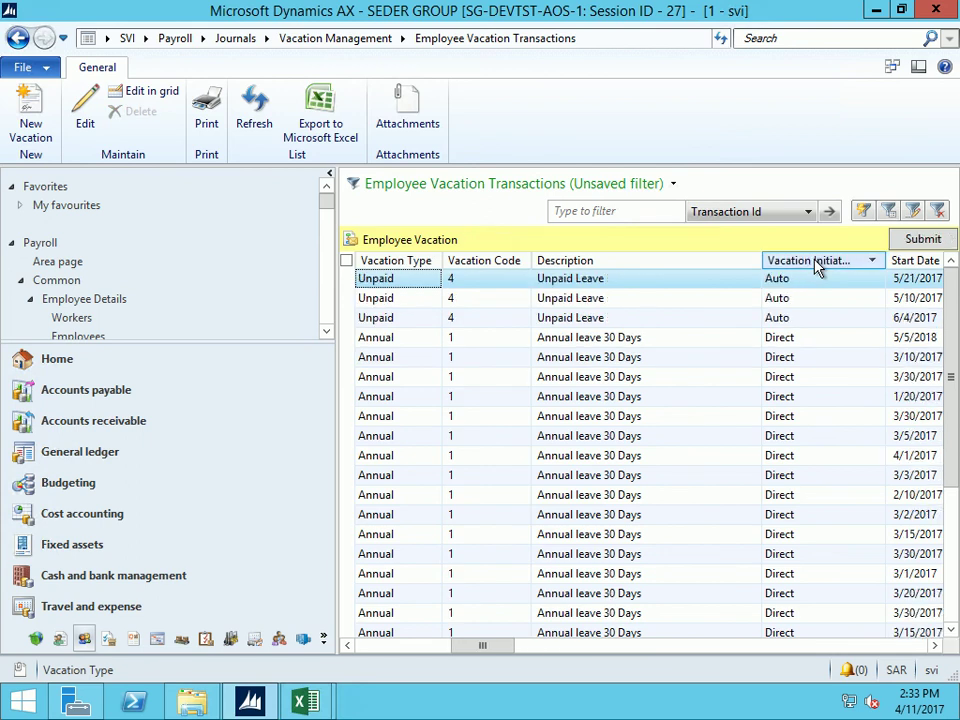
pyautogui.click(872, 648)
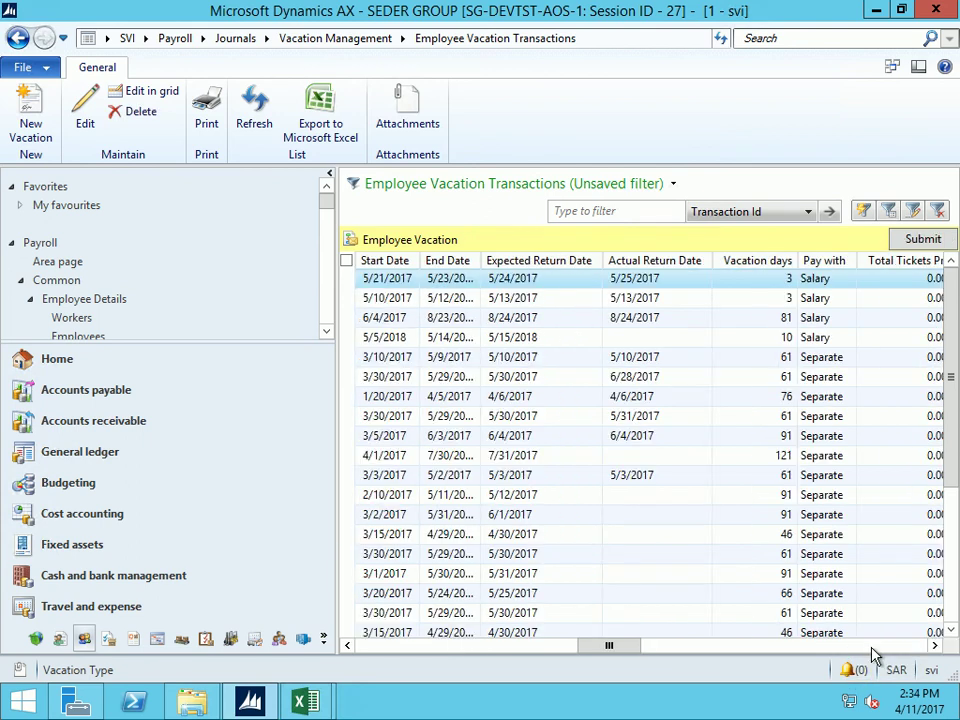
pyautogui.click(440, 645)
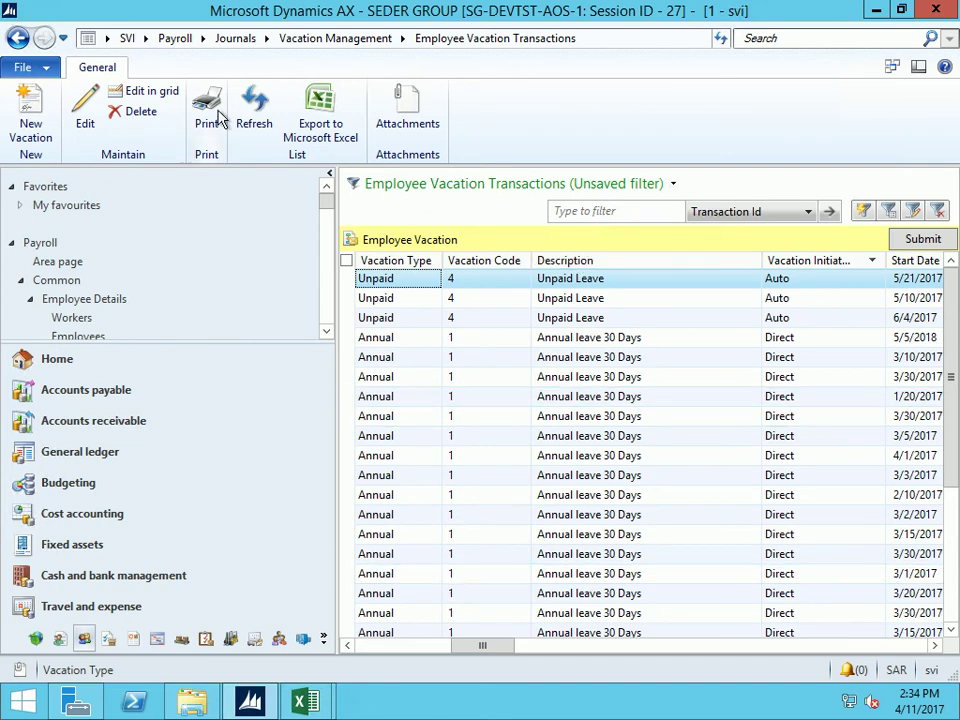
# Reopen the Employee Vacation Transactions list, sort it by vacation type in descending order and re-sort it by personnel number in ascending order
pyautogui.click(177, 39)
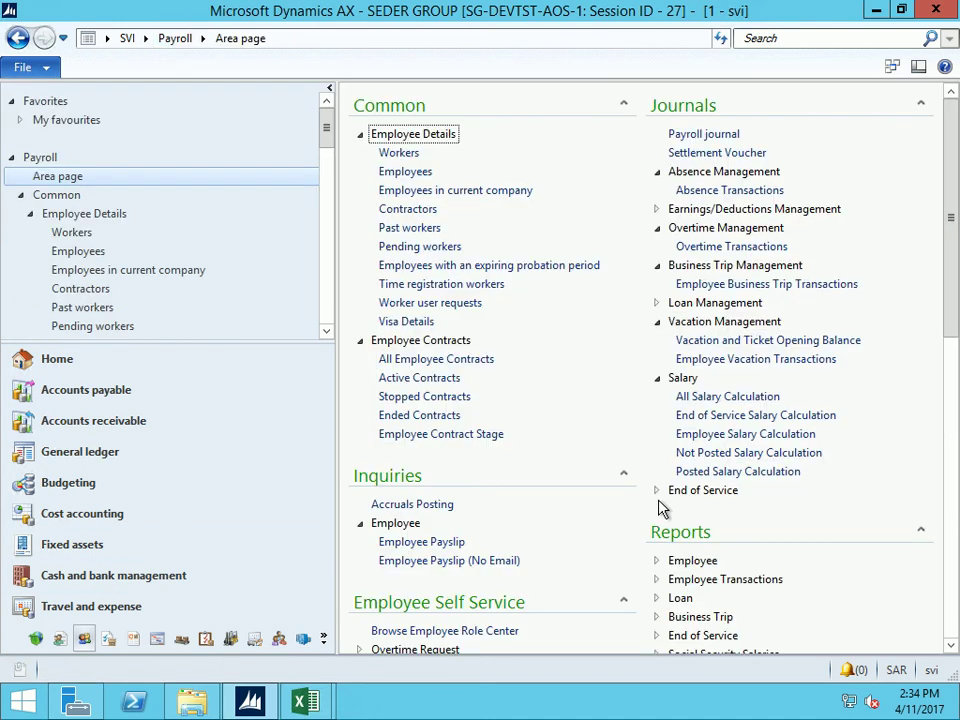
pyautogui.click(680, 358)
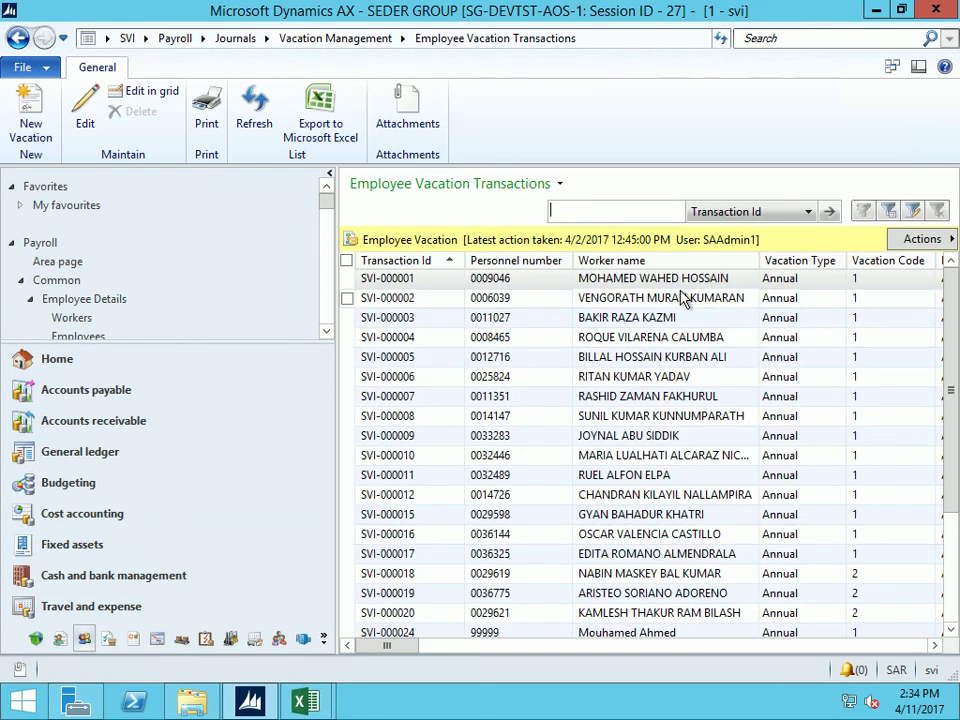
pyautogui.click(615, 318)
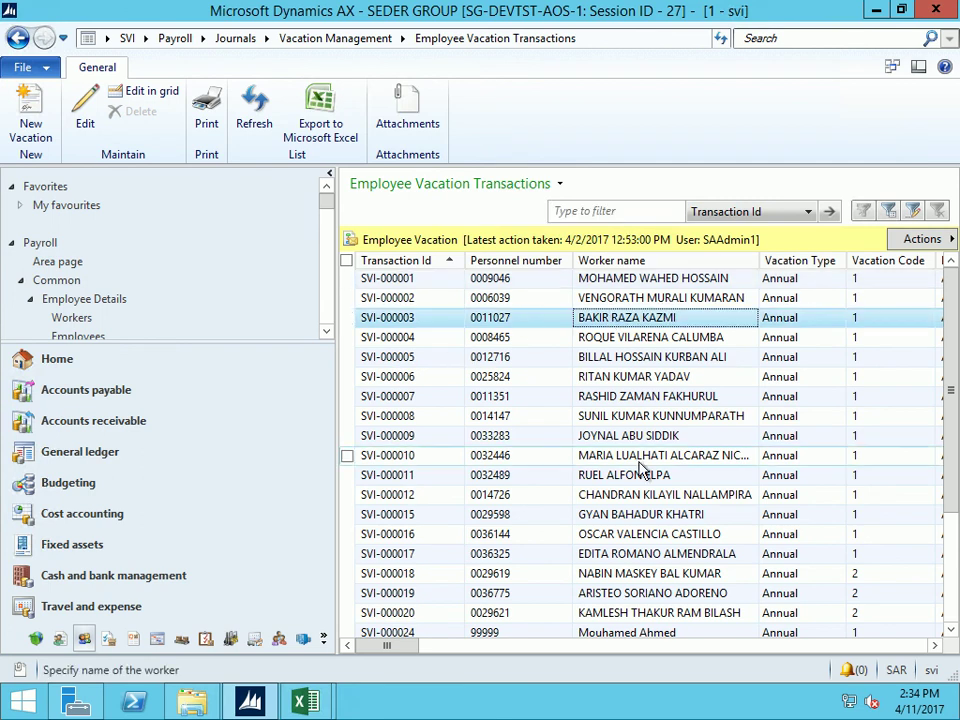
pyautogui.click(790, 261)
pyautogui.click(790, 261)
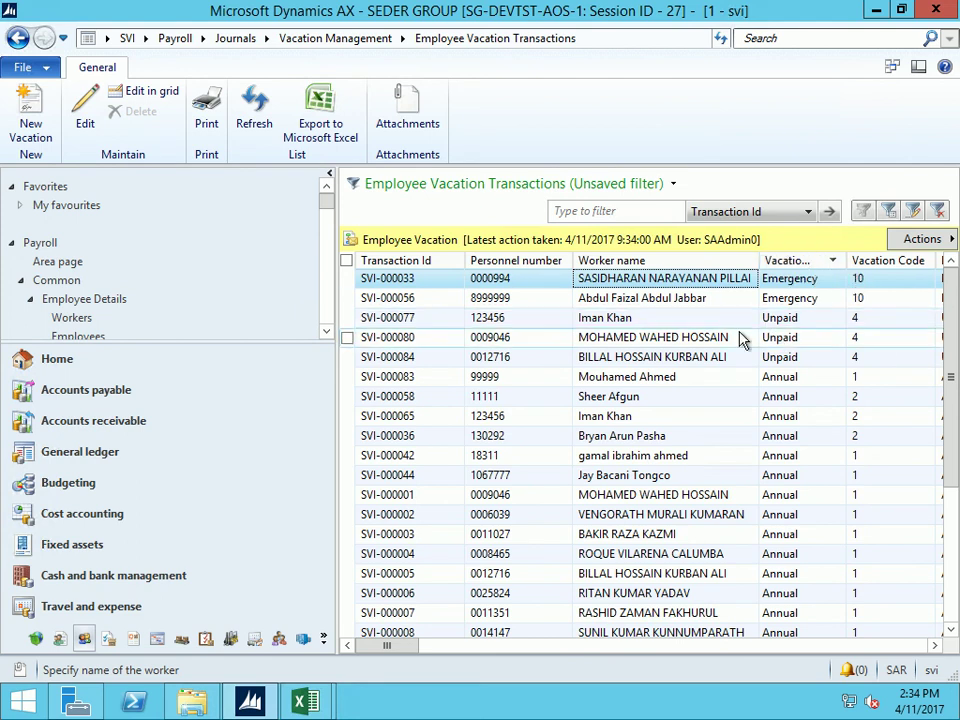
pyautogui.click(514, 260)
pyautogui.click(503, 376)
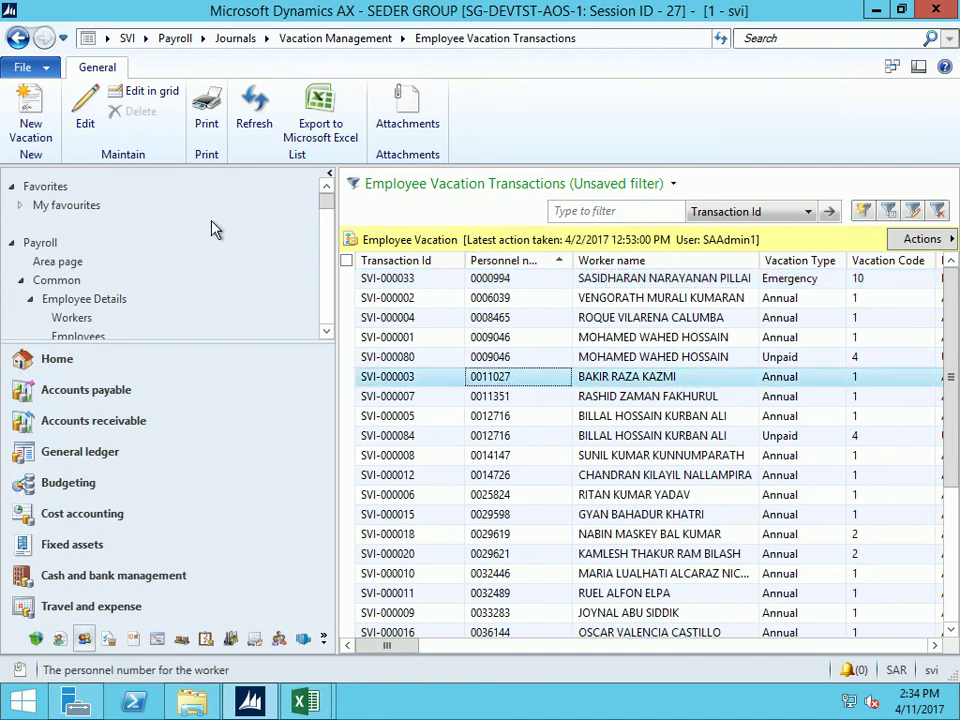
# Open unpaid leave transaction SVI-000084, check its general details and submit it to the workflow without a comment
pyautogui.click(85, 112)
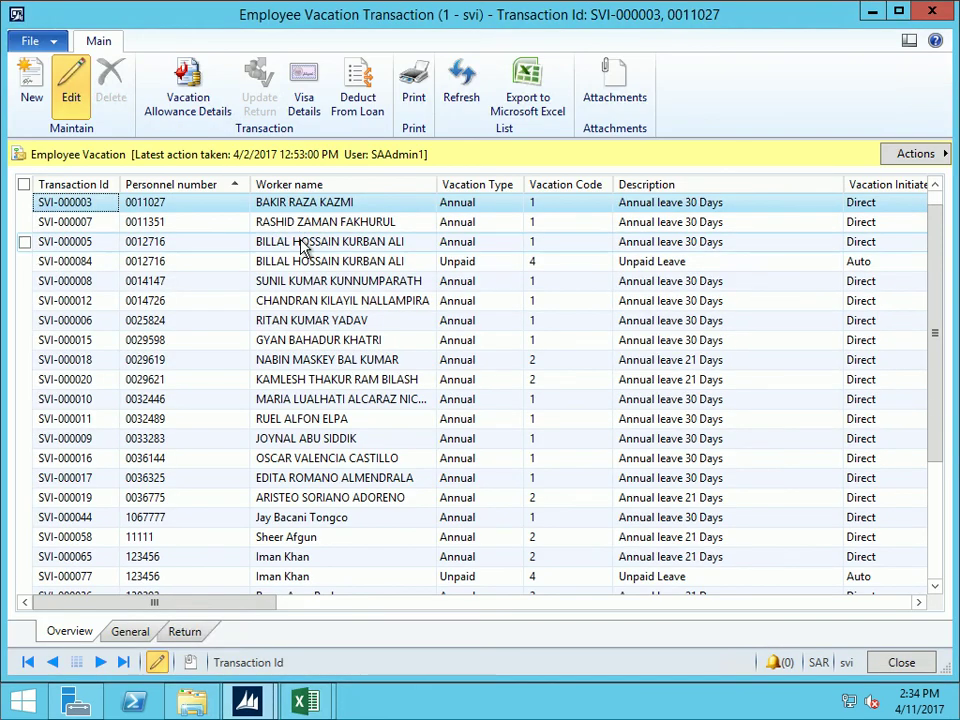
pyautogui.click(304, 246)
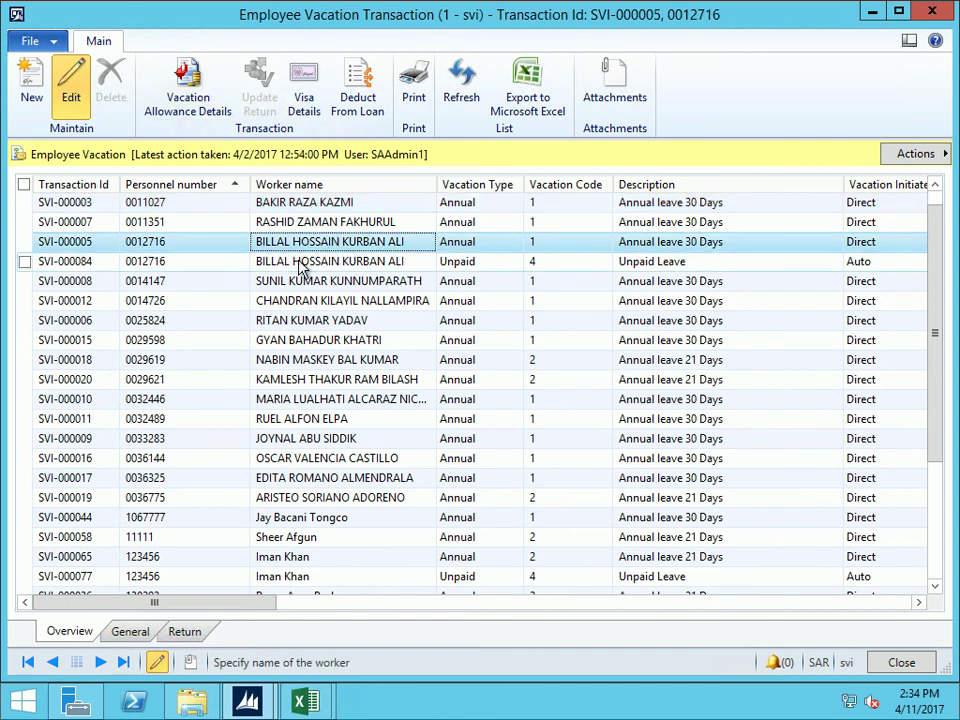
pyautogui.click(306, 262)
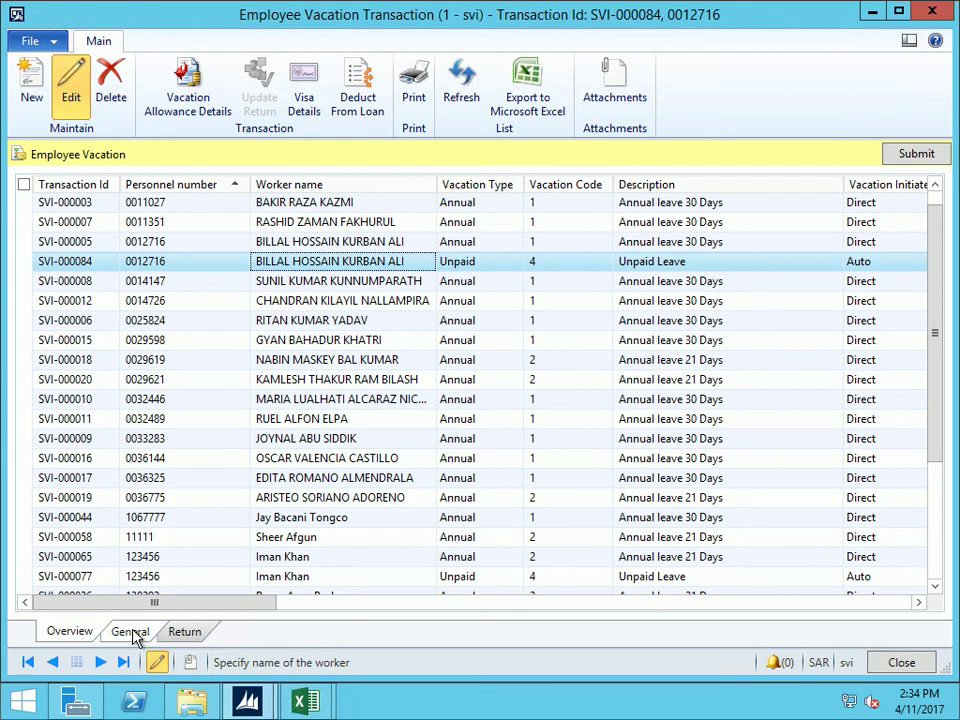
pyautogui.click(133, 632)
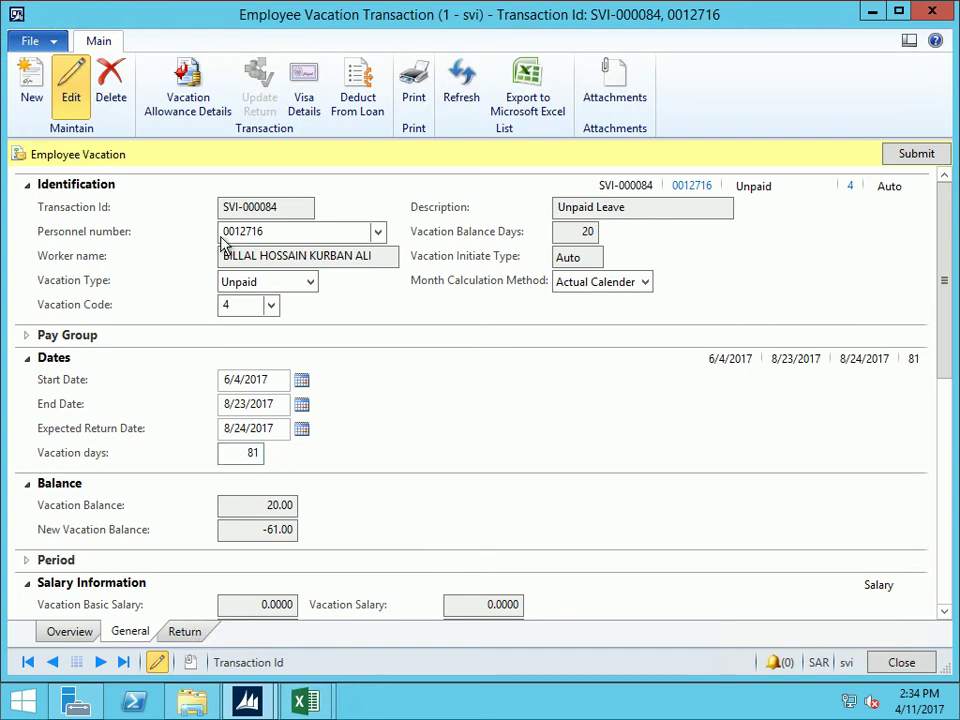
pyautogui.click(916, 155)
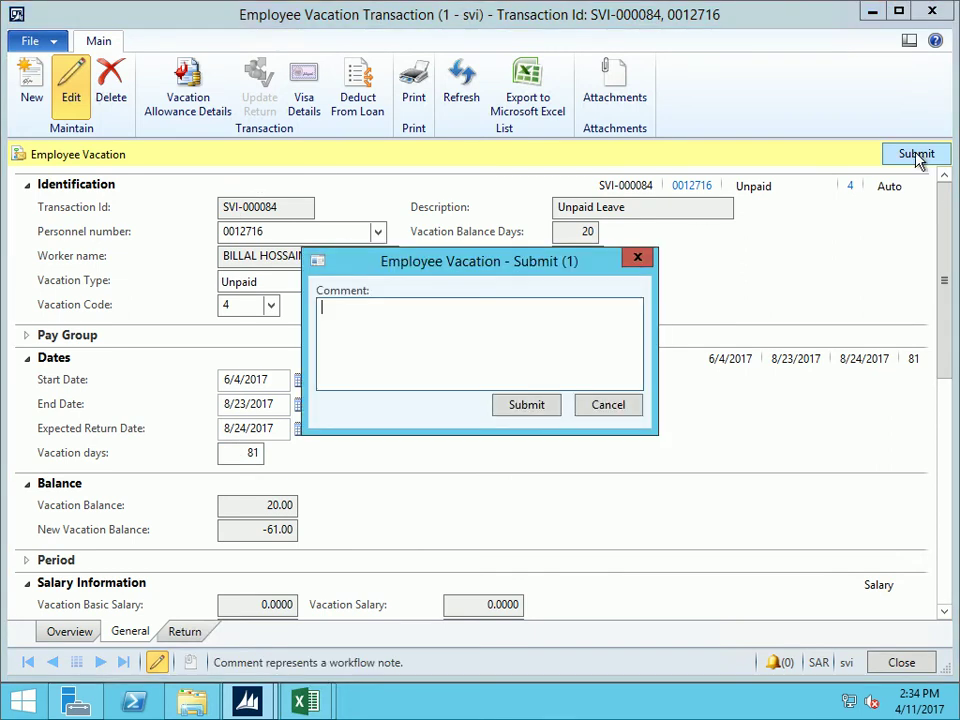
pyautogui.click(518, 407)
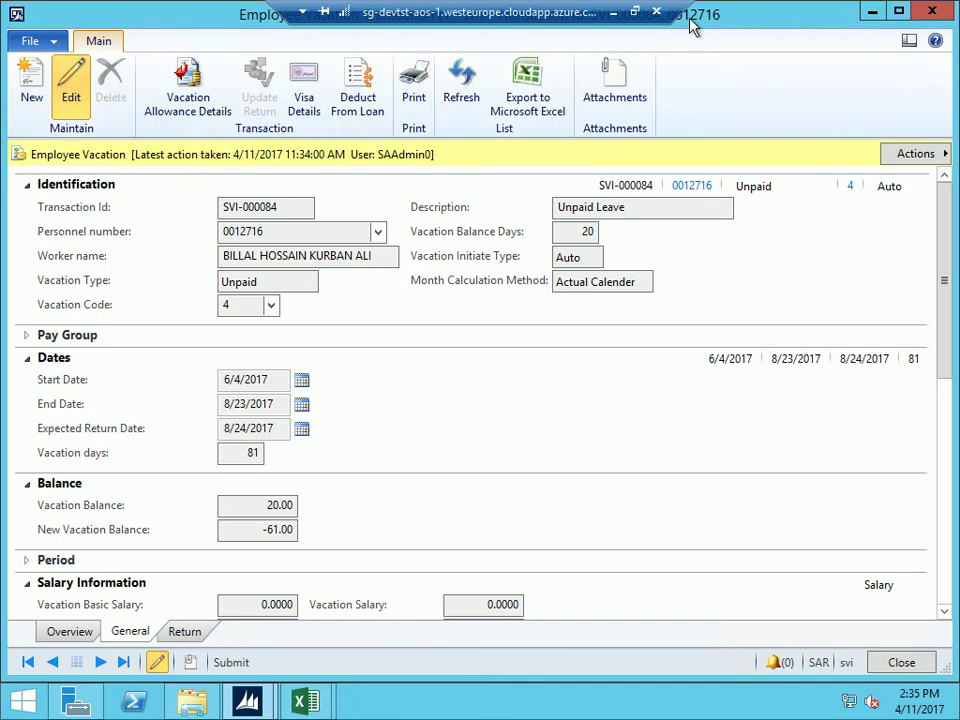
# Return to the transaction overview and review the general details and dates of annual vacation SVI-000008
pyautogui.click(72, 631)
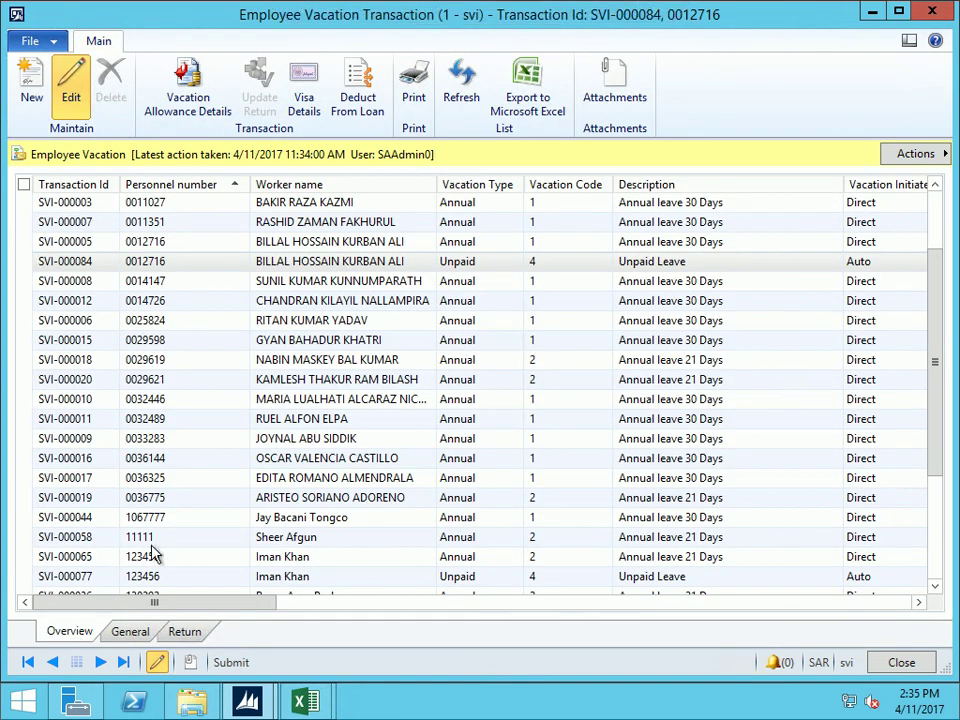
pyautogui.click(253, 285)
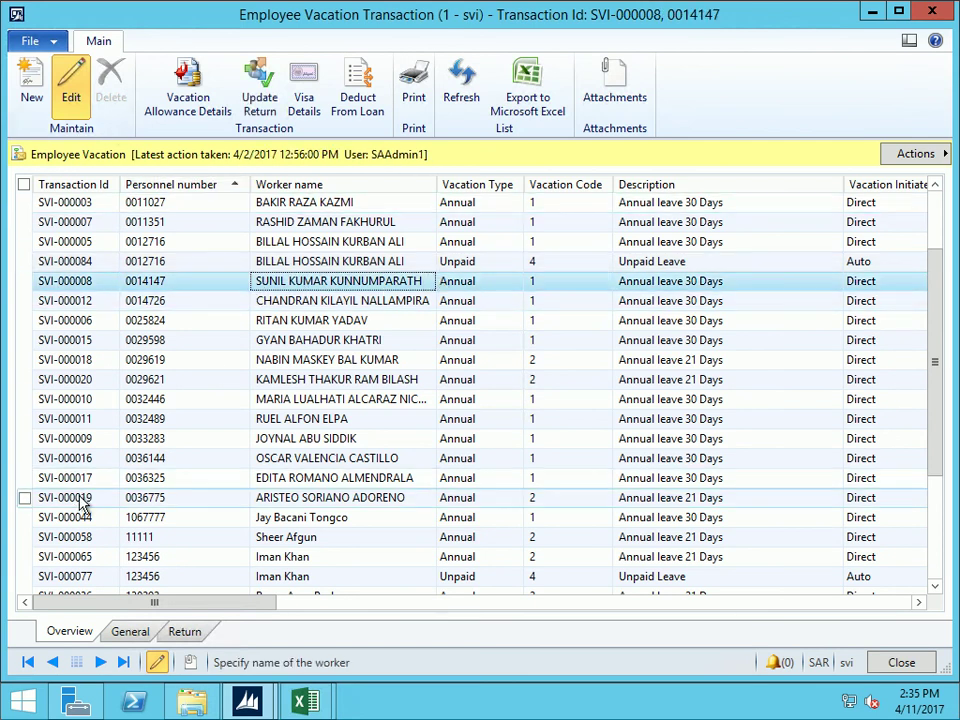
pyautogui.click(129, 631)
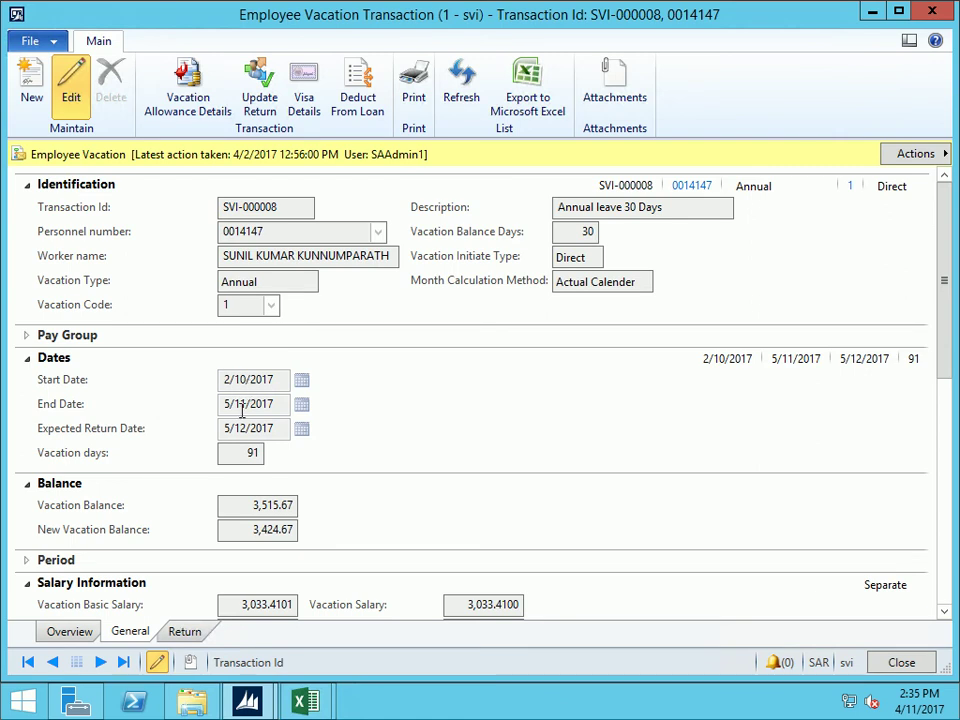
# Try Vacation balance as the action in the return update of annual vacation SVI-000008, discard the changes and close the transaction form
pyautogui.click(258, 82)
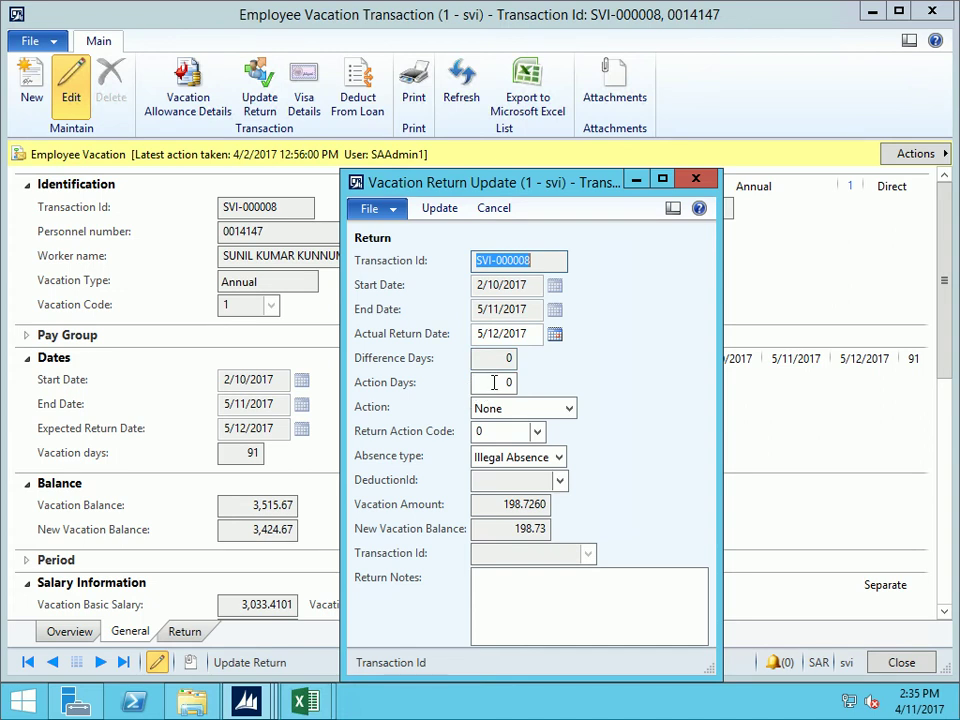
pyautogui.click(568, 409)
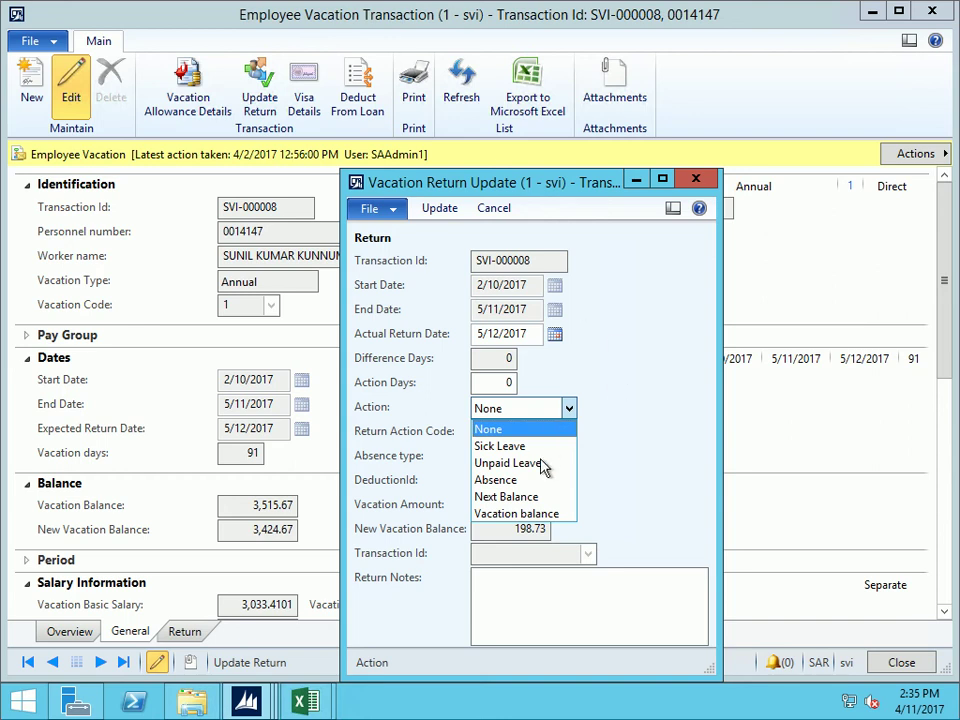
pyautogui.click(497, 514)
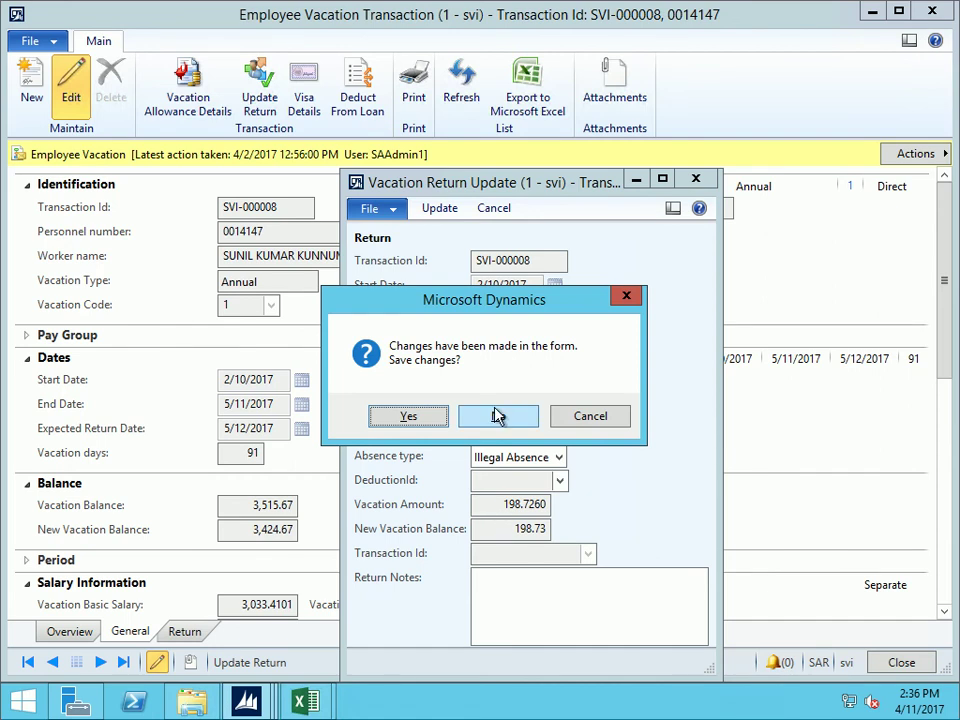
pyautogui.click(497, 416)
pyautogui.press('Escape')
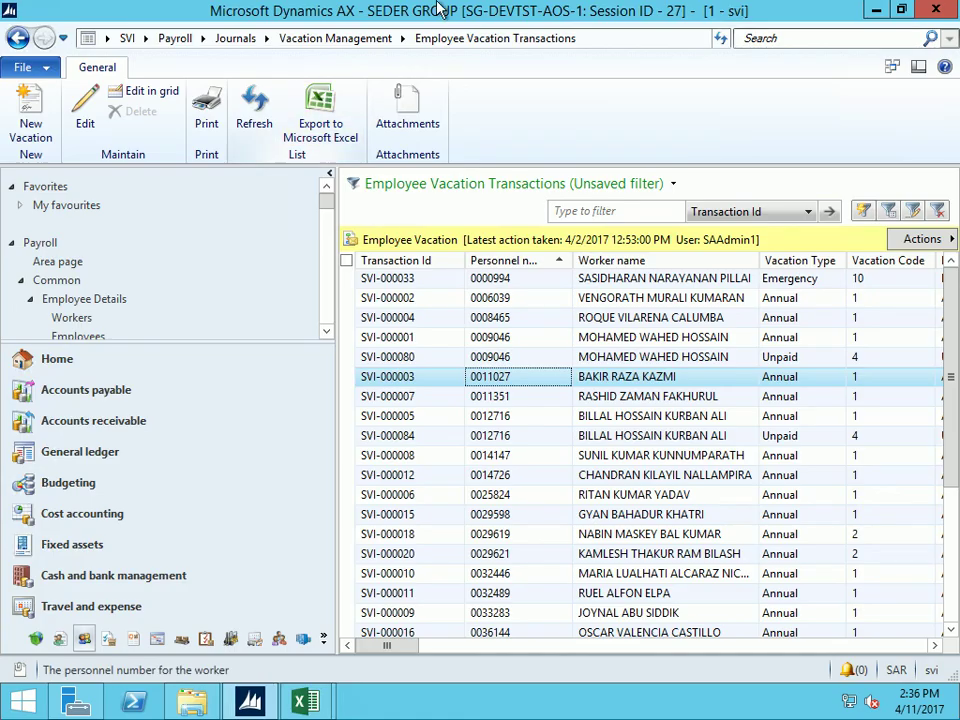
# Open the Employee End of Service Transactions form from the Payroll journals, maximize it and create a new record
pyautogui.click(171, 45)
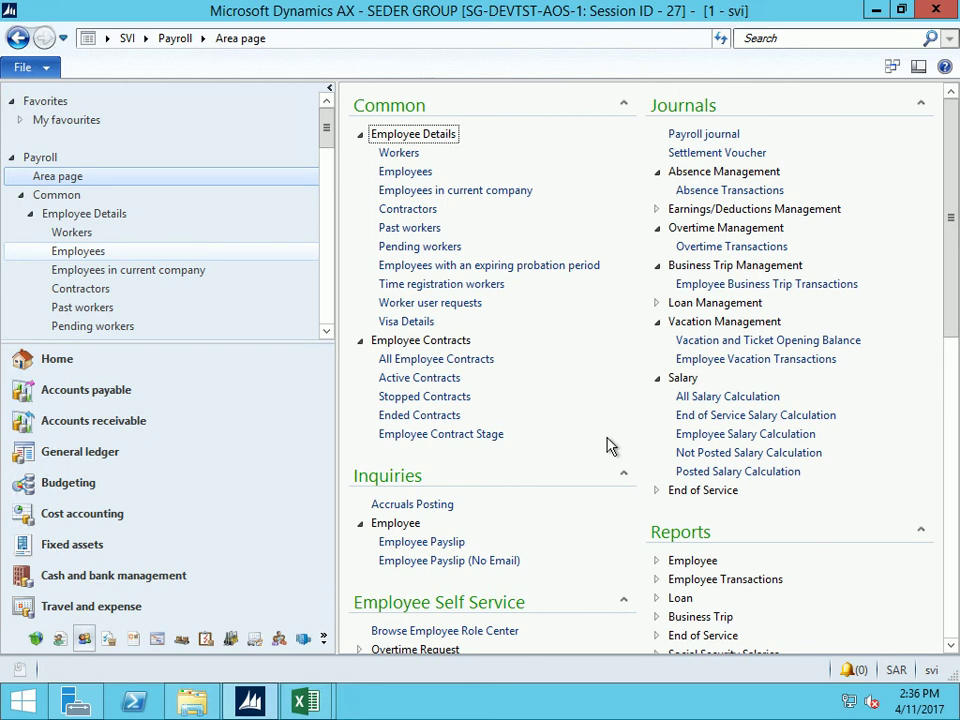
pyautogui.click(657, 491)
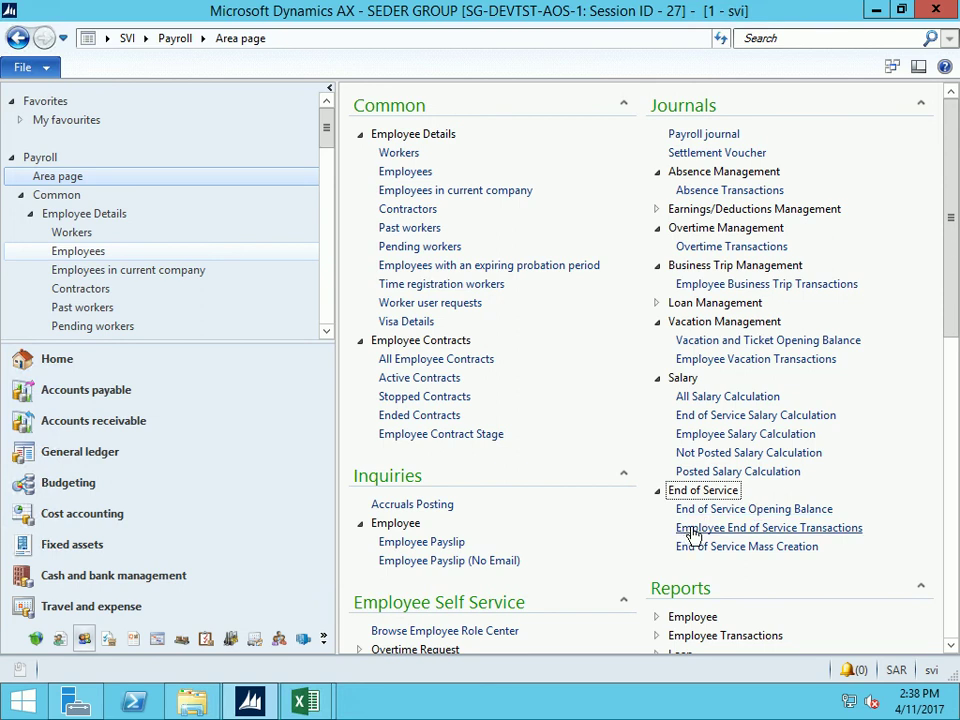
pyautogui.click(760, 528)
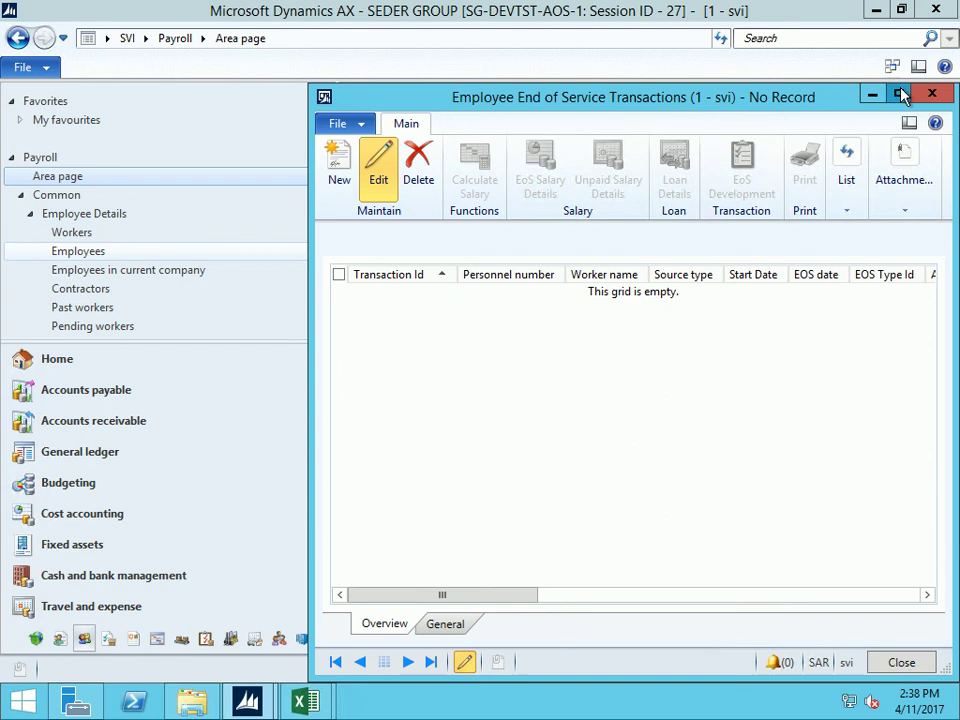
pyautogui.click(898, 93)
pyautogui.click(21, 92)
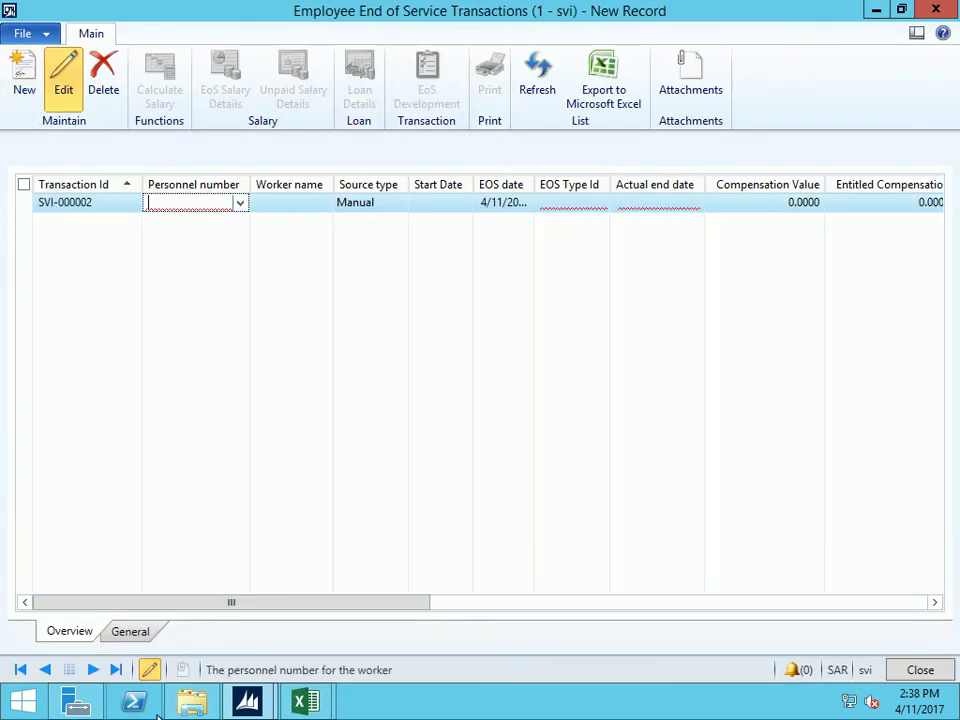
# In the new record's general details, pick the second worker from the personnel numbers sorted in descending order
pyautogui.click(133, 632)
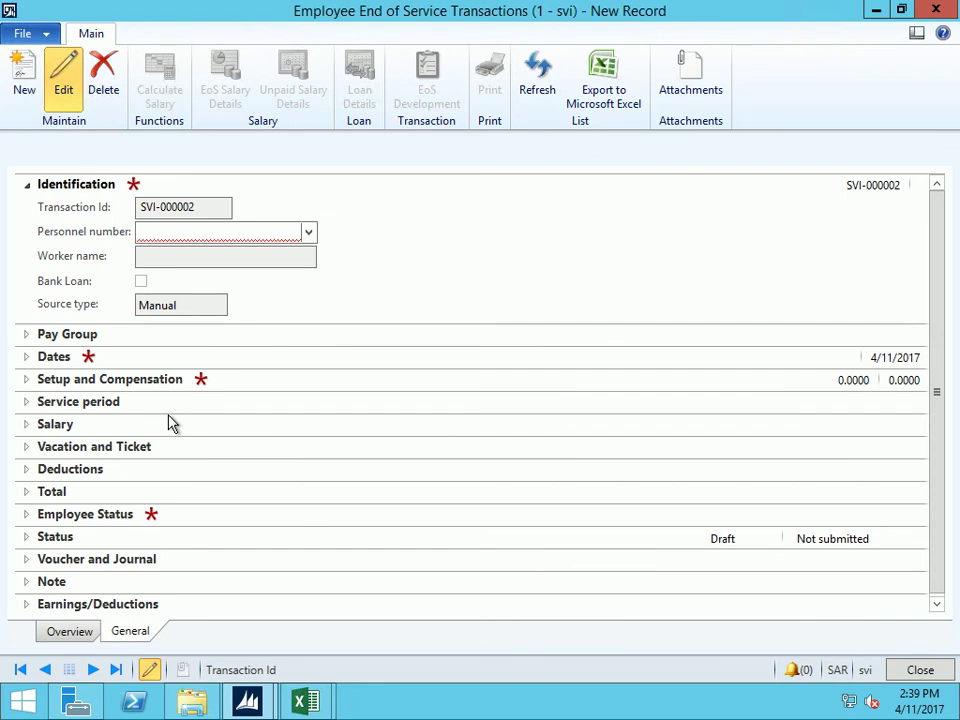
pyautogui.click(308, 232)
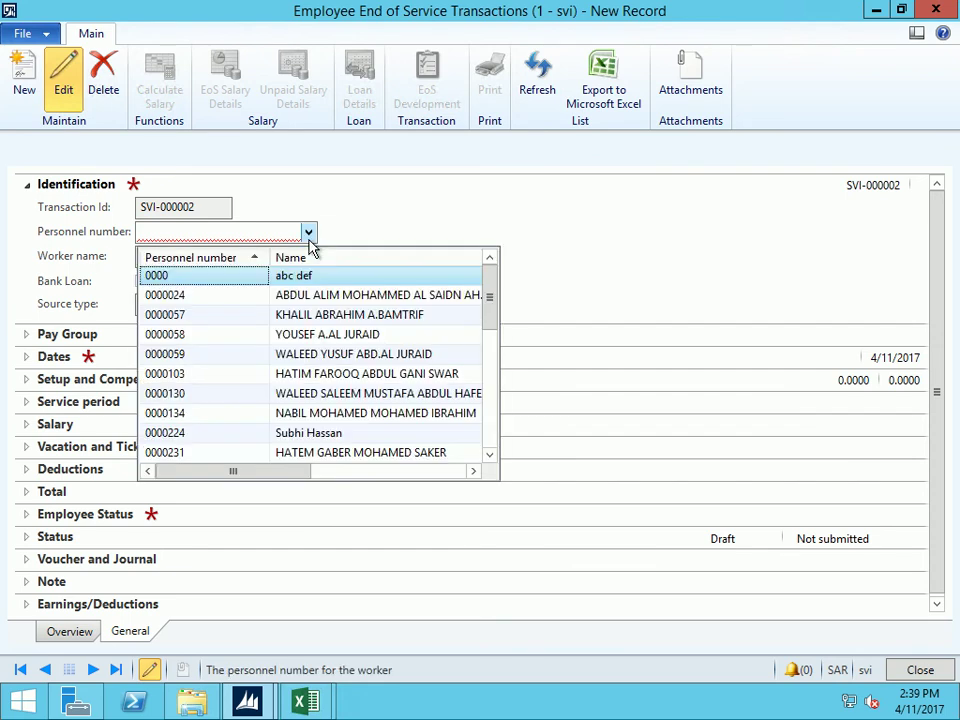
pyautogui.click(197, 259)
pyautogui.click(171, 294)
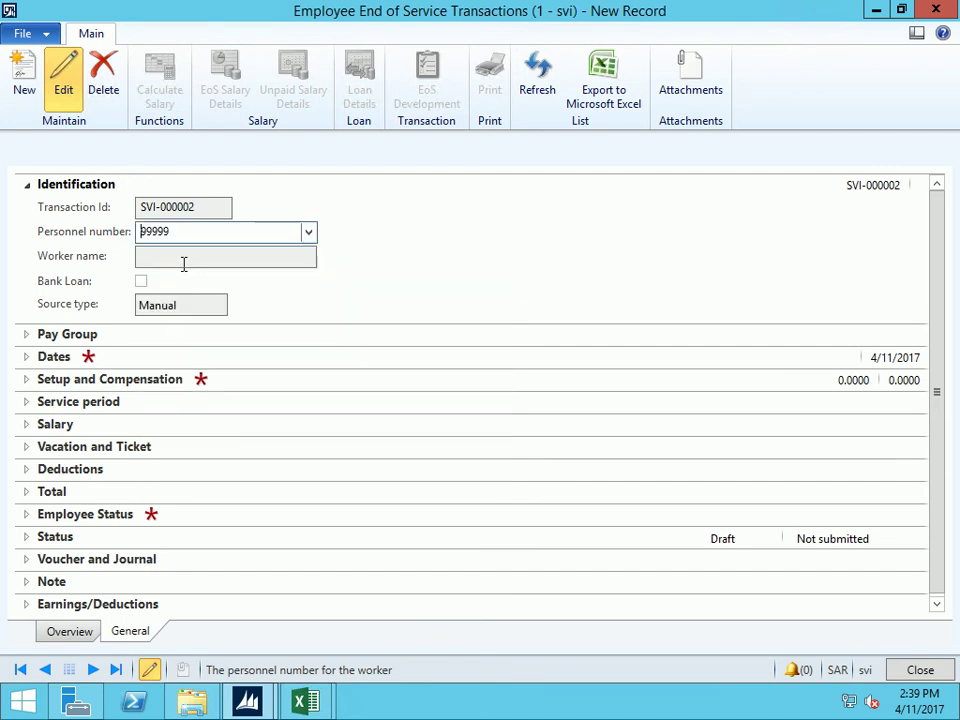
# Review the start and EOS dates of the end of service transaction and set the actual notice period value to 1
pyautogui.click(27, 360)
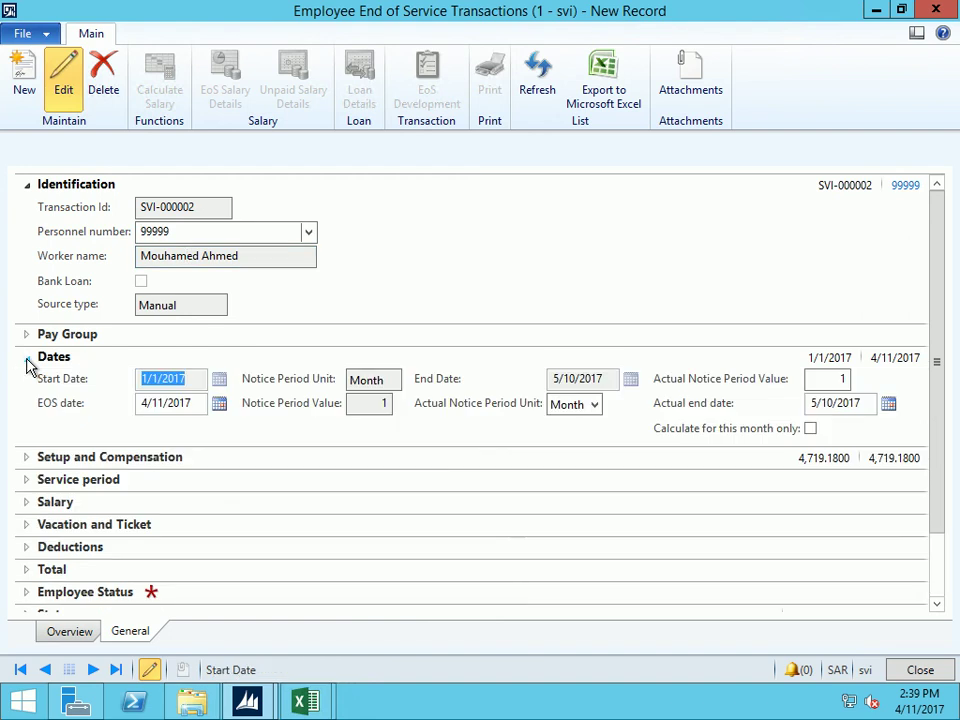
pyautogui.click(166, 379)
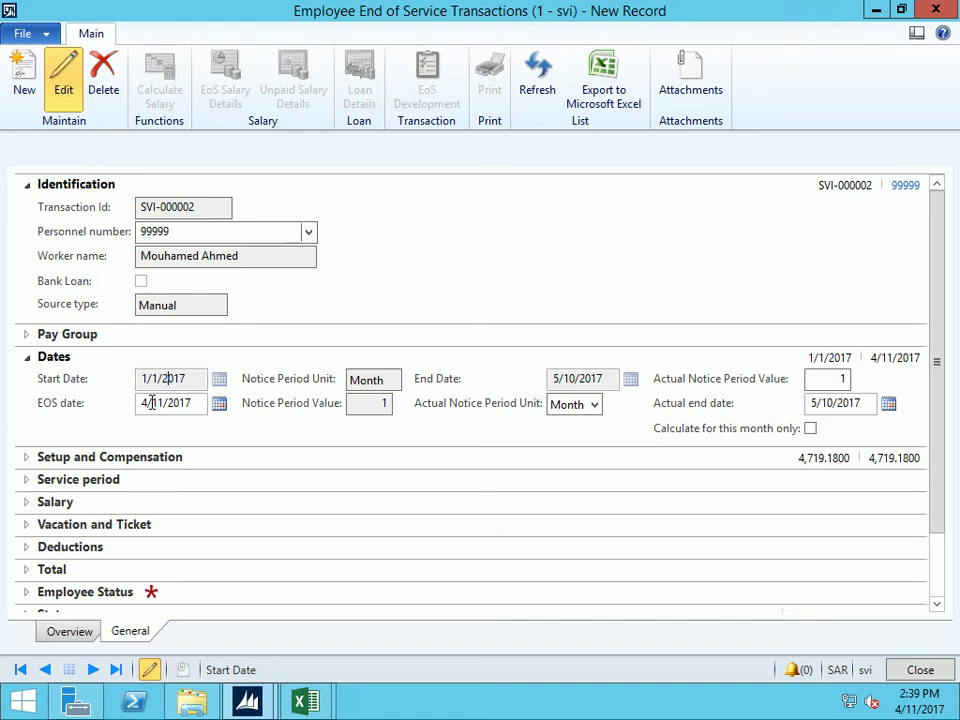
pyautogui.click(195, 400)
pyautogui.click(835, 379)
pyautogui.press('BackSpace')
pyautogui.write('1')
# Set the employee status of the end of service transaction to Iqama Transfer
pyautogui.click(24, 594)
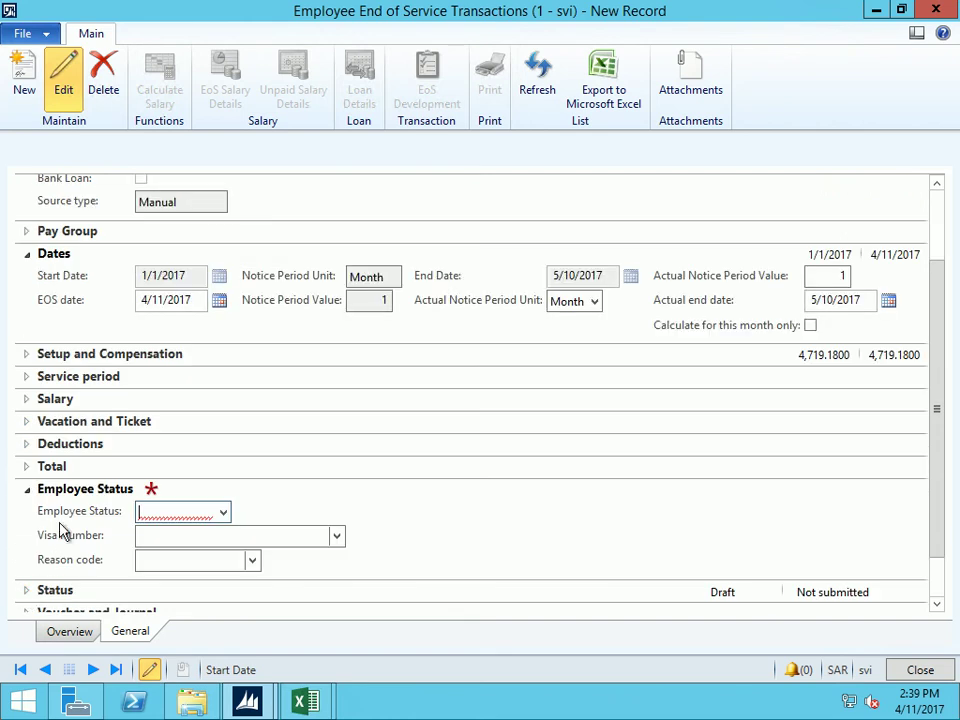
pyautogui.click(224, 512)
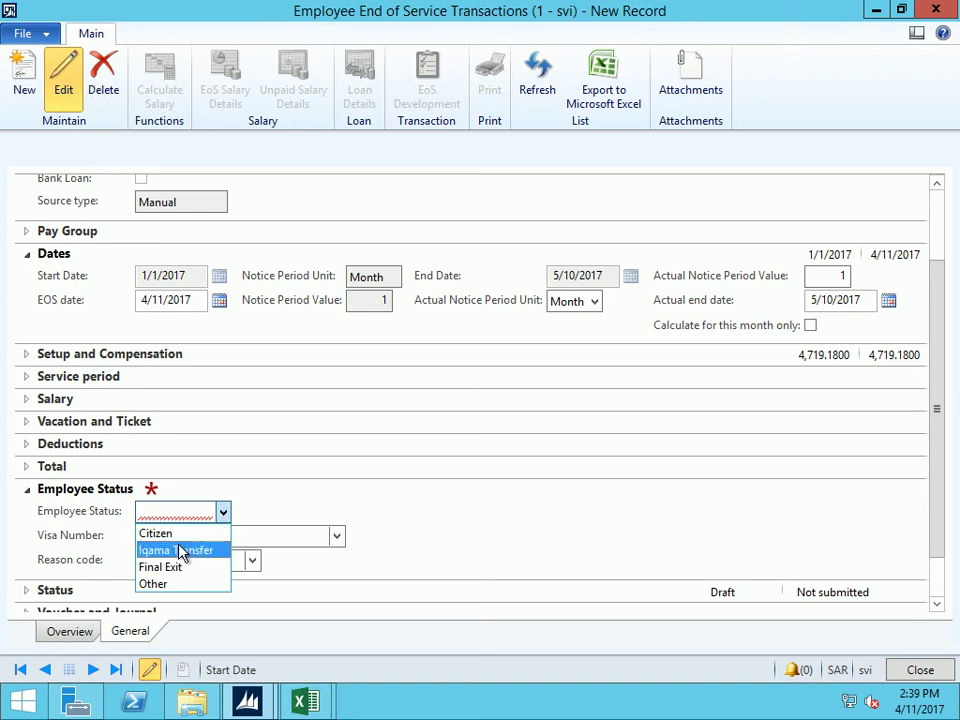
pyautogui.click(181, 549)
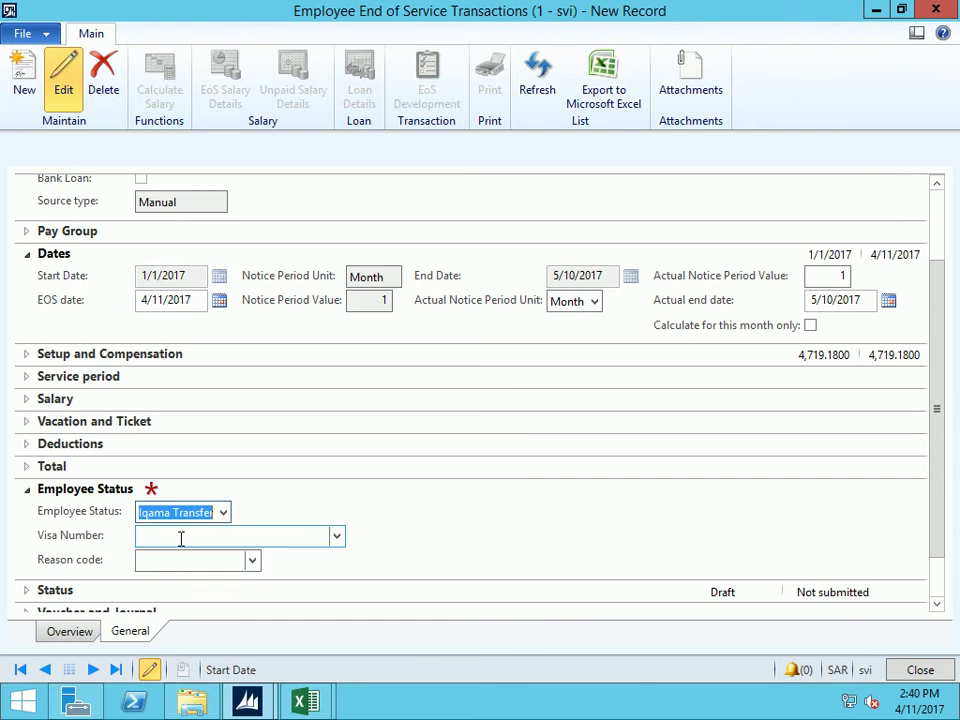
# Review the compensation value under Setup and Compensation and set the EOS type to TRM80 (Termination 80)
pyautogui.scroll(2, 182, 488)
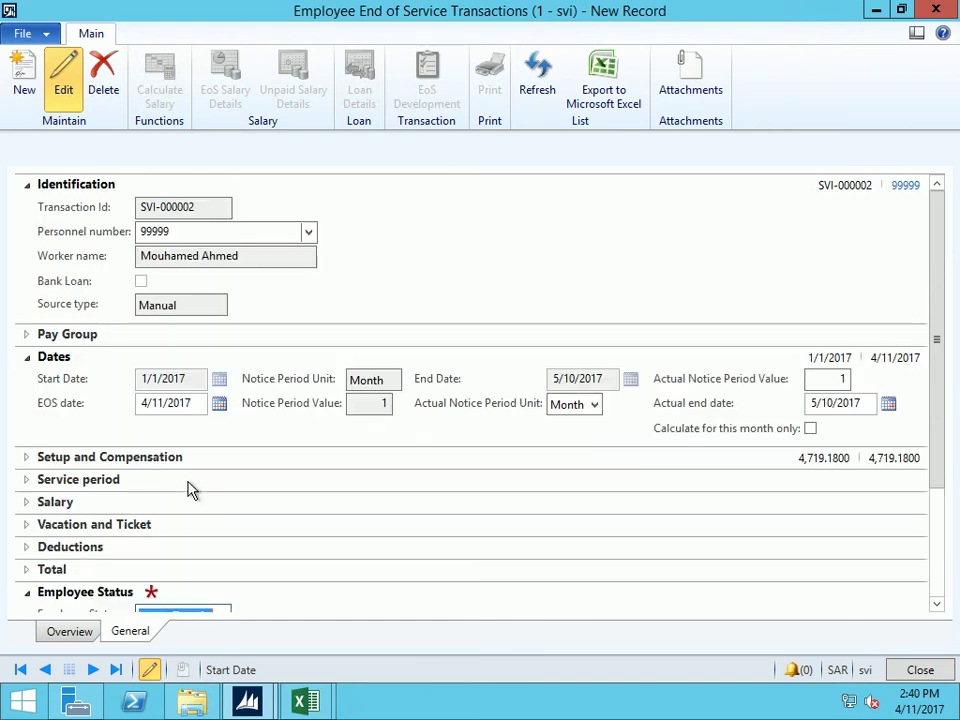
pyautogui.click(27, 459)
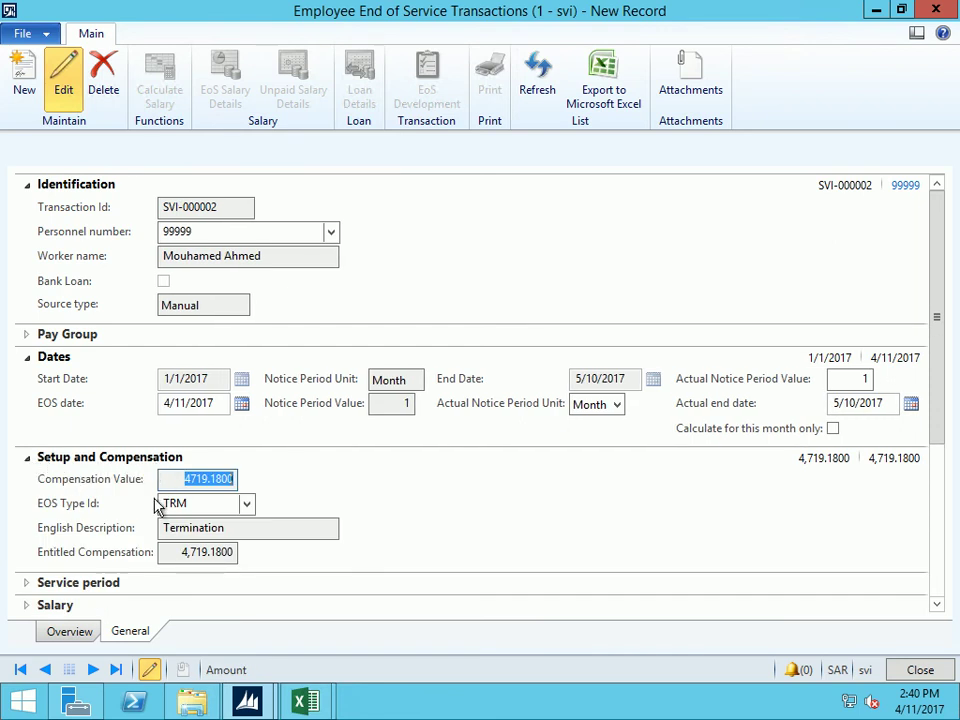
pyautogui.click(196, 479)
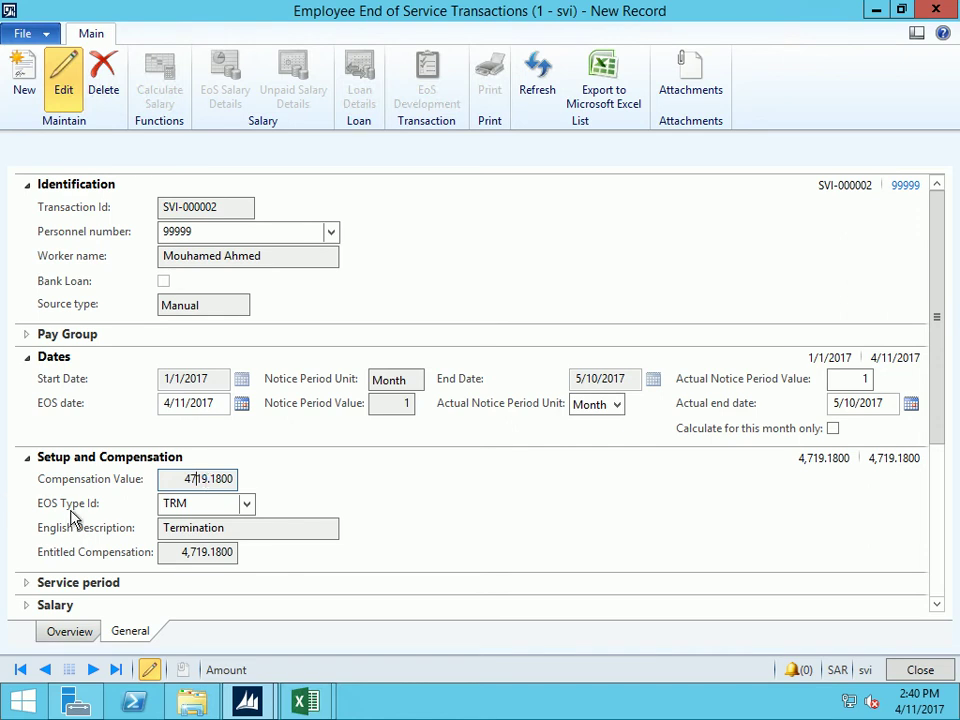
pyautogui.click(246, 505)
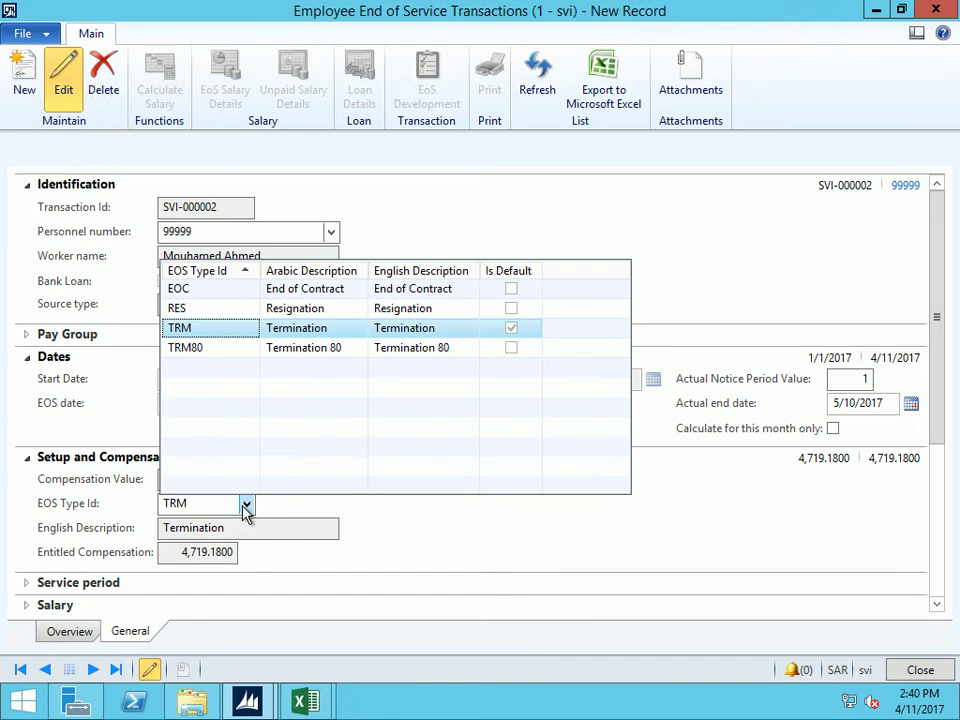
pyautogui.click(308, 349)
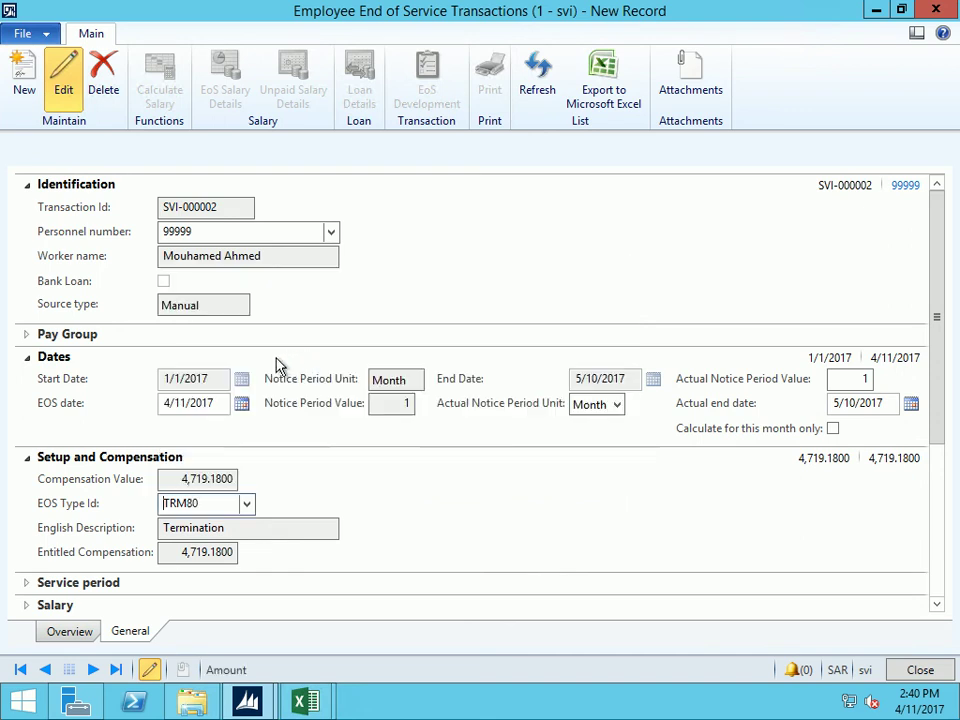
# Switch the EOS type of the transaction to RES (Resignation) and check the entitled compensation
pyautogui.click(207, 532)
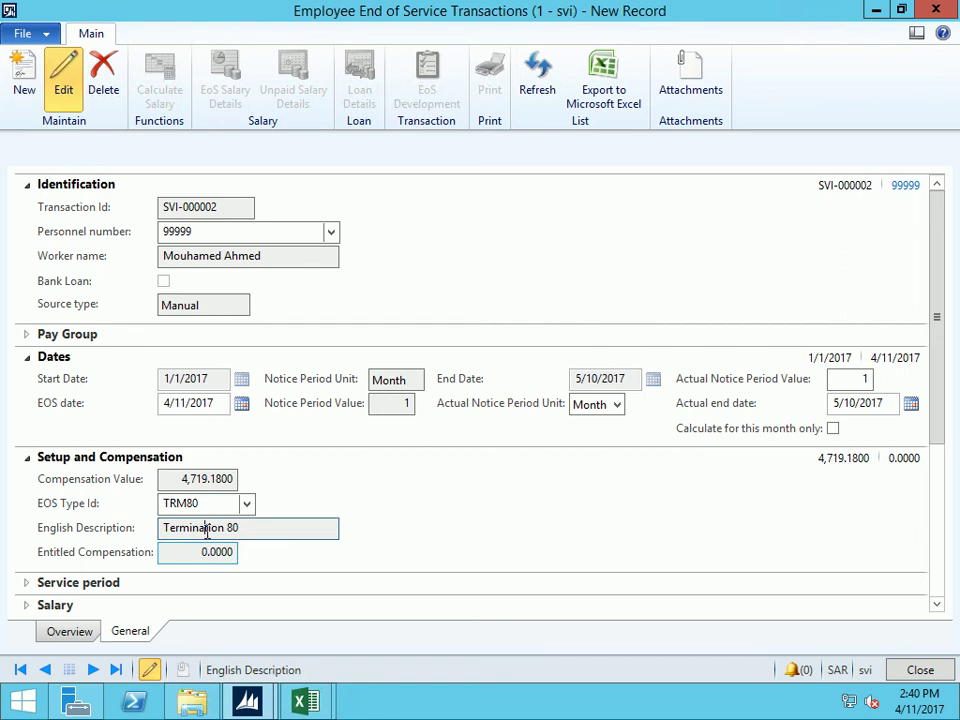
pyautogui.click(248, 505)
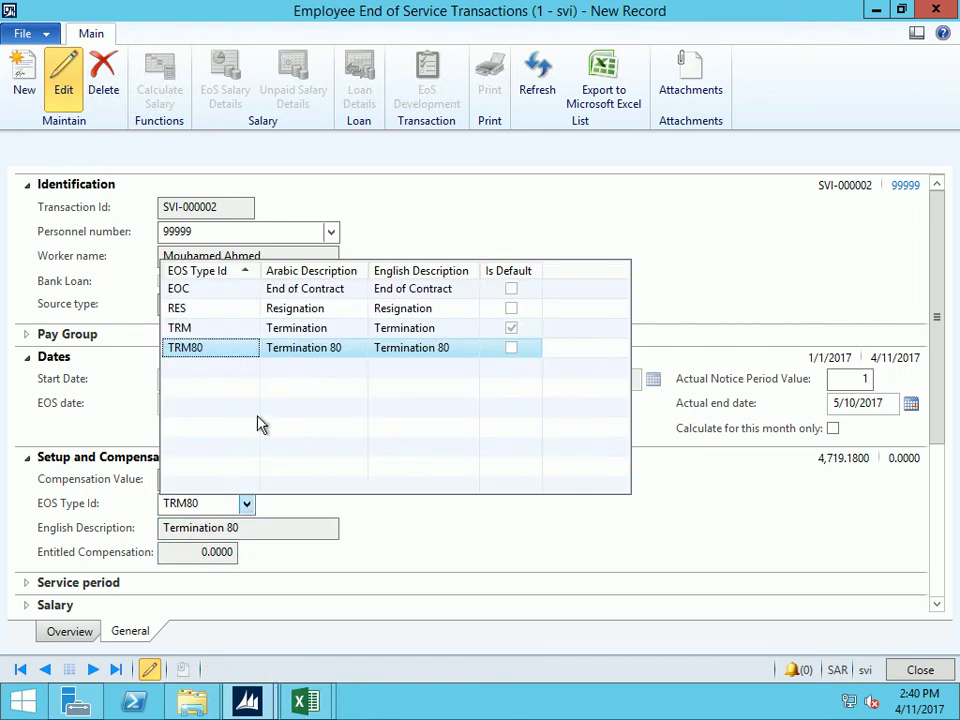
pyautogui.click(305, 310)
pyautogui.click(193, 556)
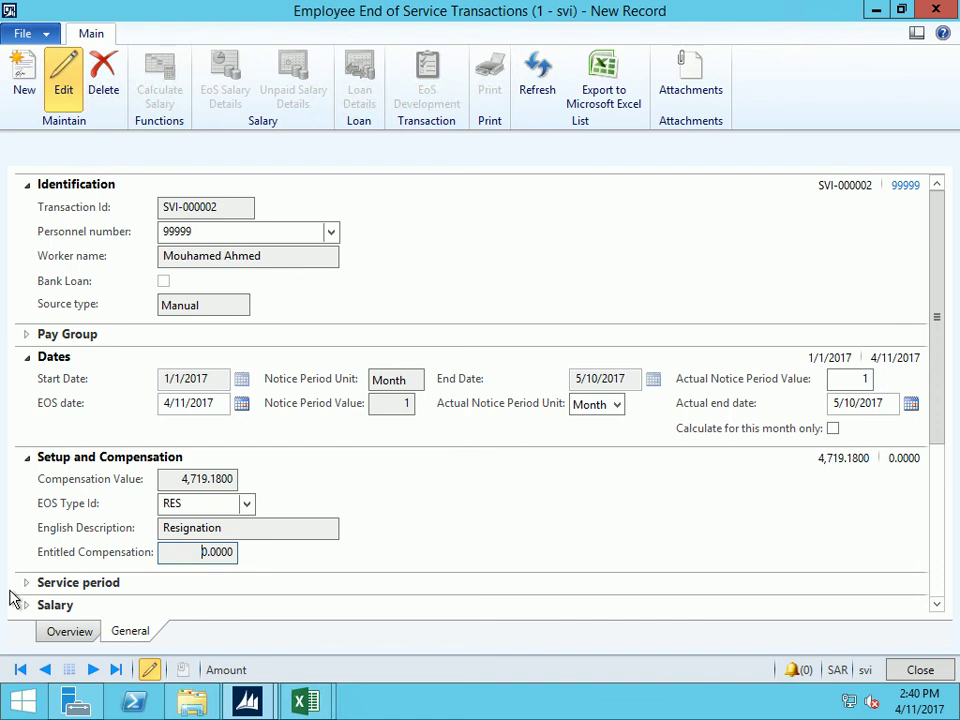
# Review the service period details and set the EOS type to TRM (Termination), checking the entitled compensation
pyautogui.click(26, 582)
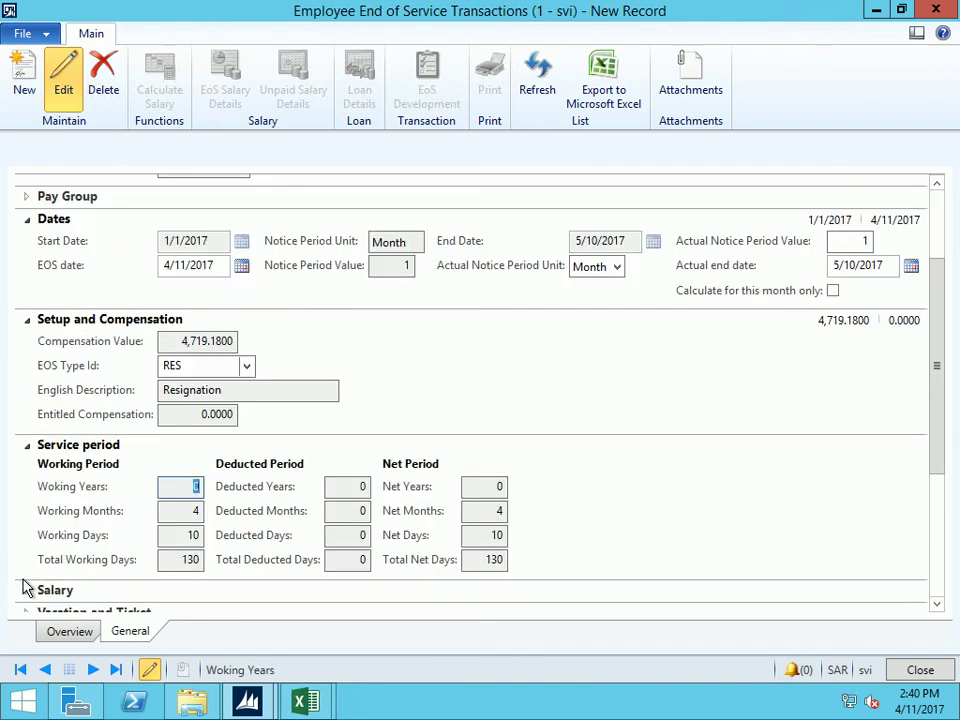
pyautogui.press('Tab')
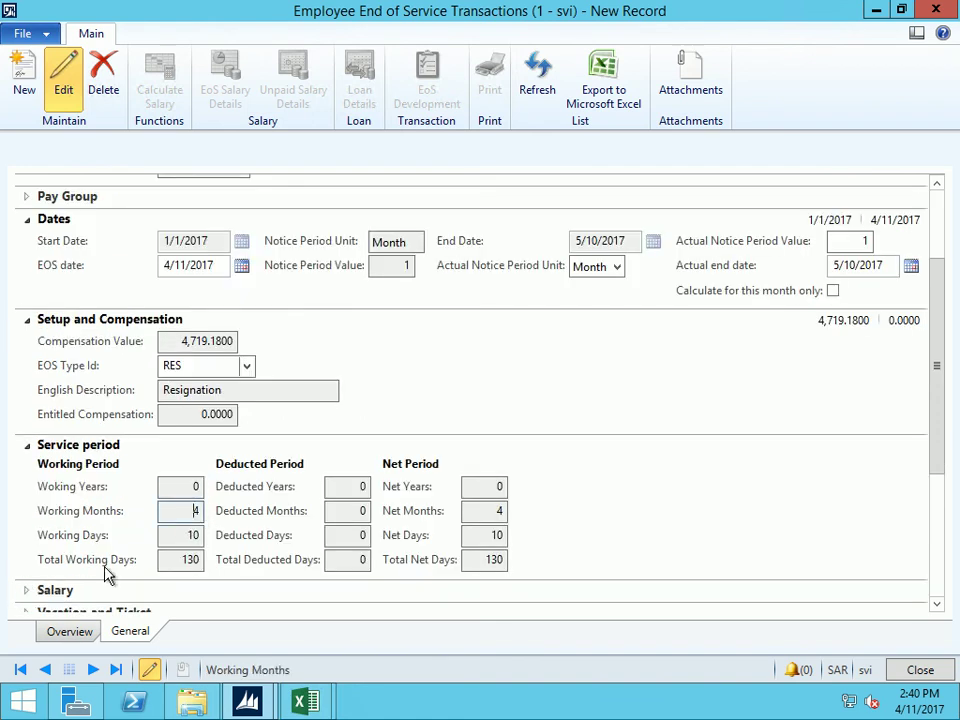
pyautogui.click(246, 366)
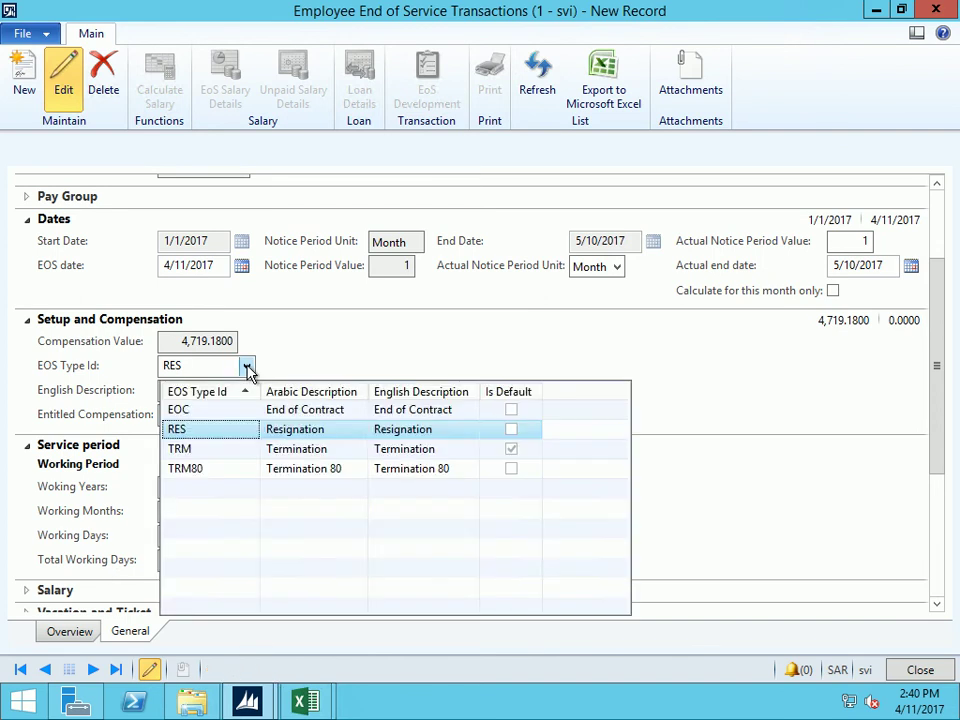
pyautogui.click(277, 458)
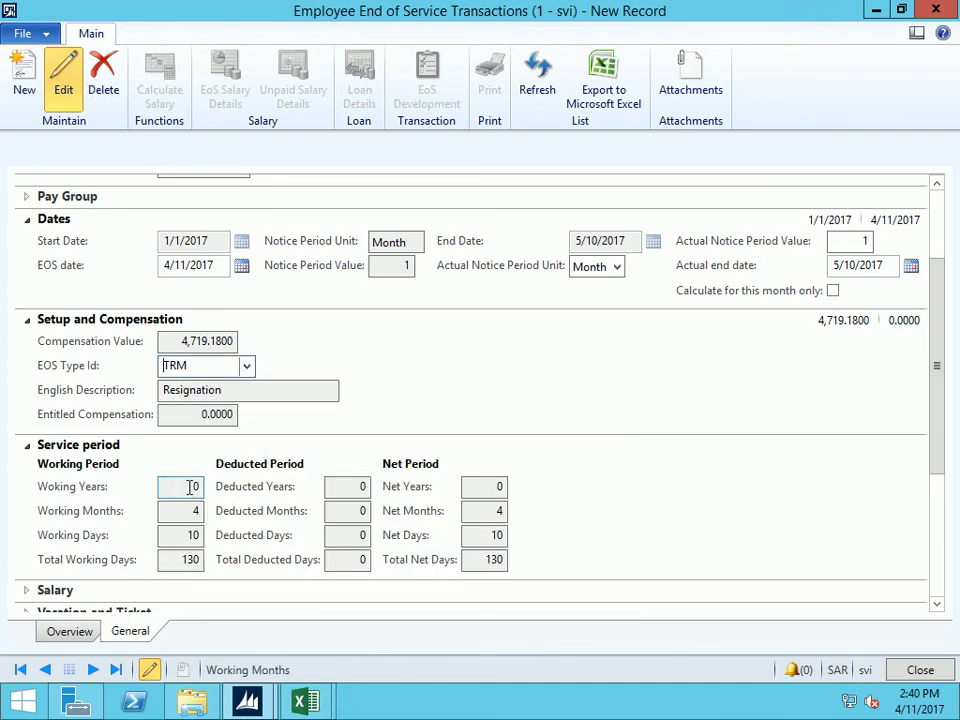
pyautogui.click(205, 410)
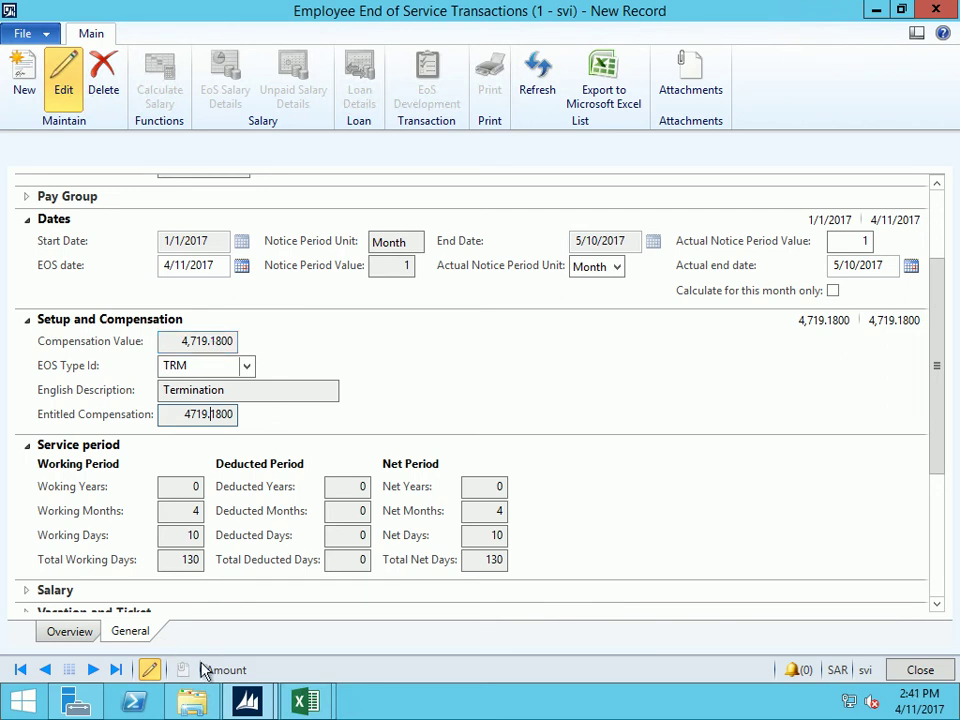
# Switch to the Payroll area page and open the Periods Setup for End of Service
pyautogui.click(190, 702)
pyautogui.moveTo(248, 700)
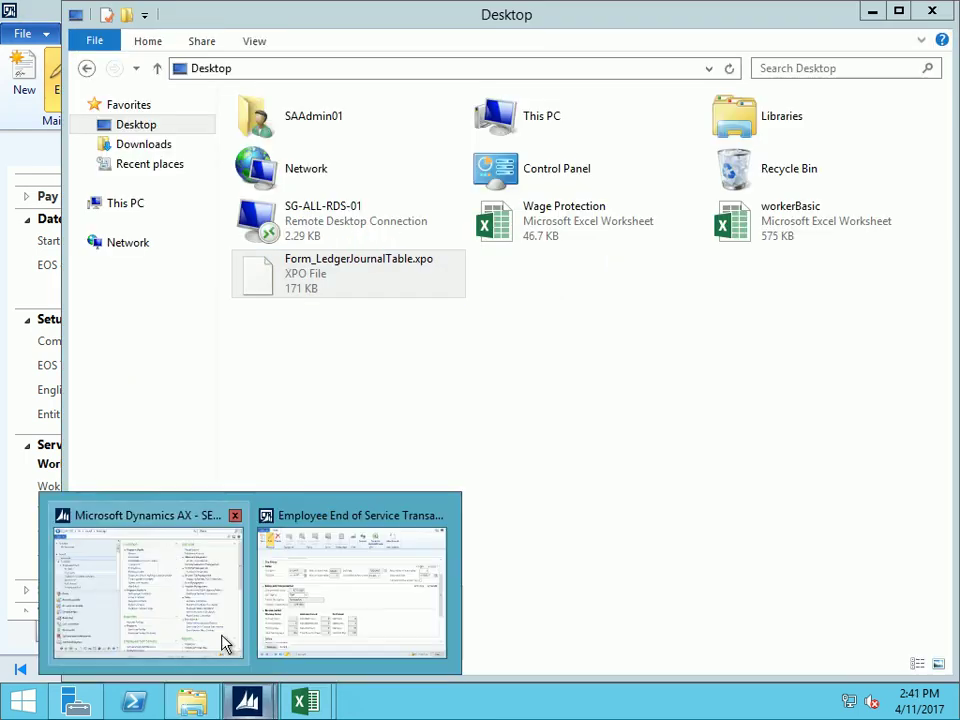
pyautogui.click(163, 553)
pyautogui.scroll(-15, 512, 502)
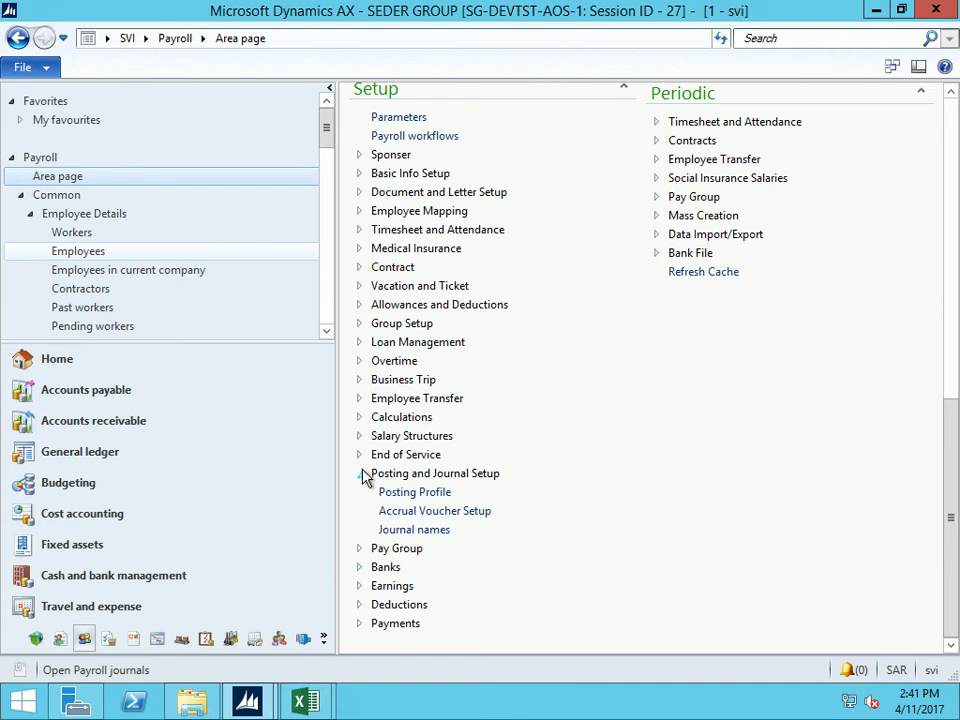
pyautogui.click(361, 455)
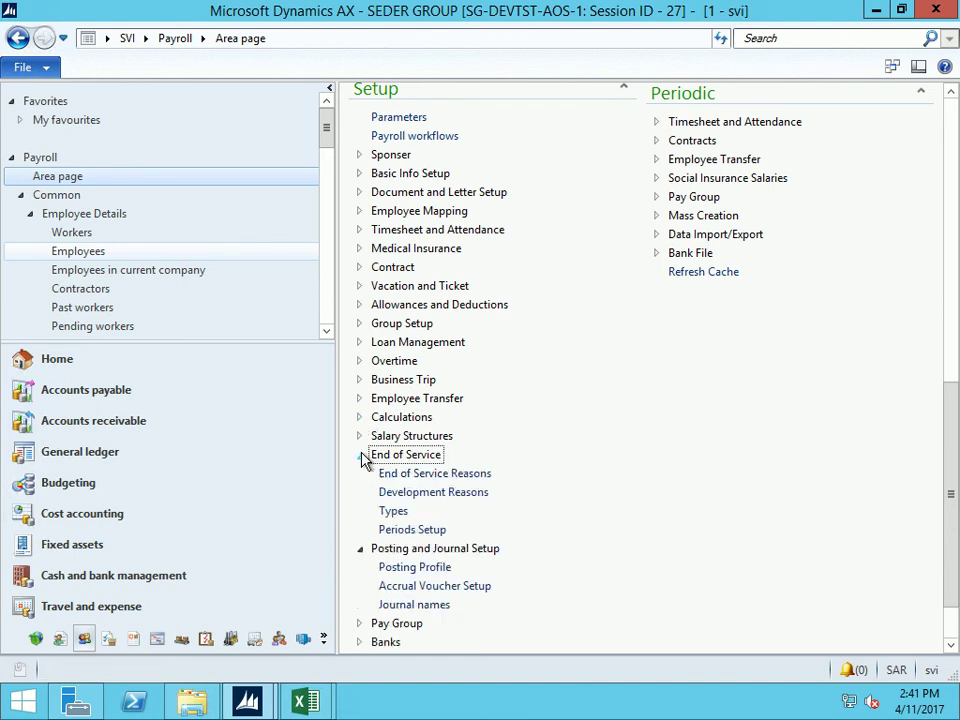
pyautogui.click(405, 531)
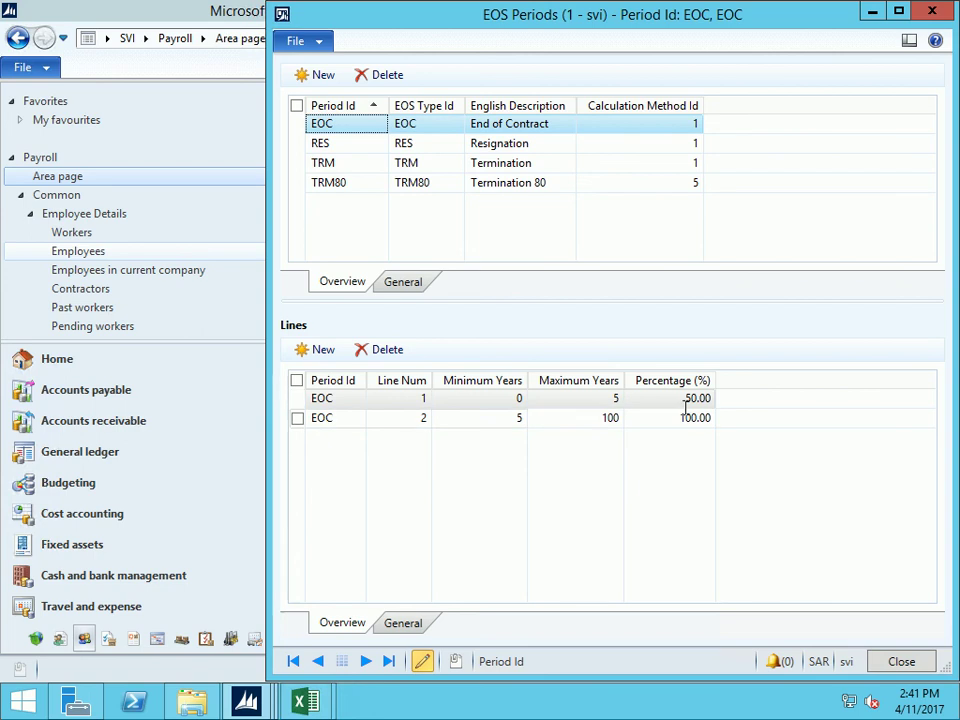
# Examine the year ranges and percentages of the EOC, TRM, TRM80 and RES periods, and close the EOS periods setup
pyautogui.click(615, 397)
pyautogui.write('5')
pyautogui.click(514, 164)
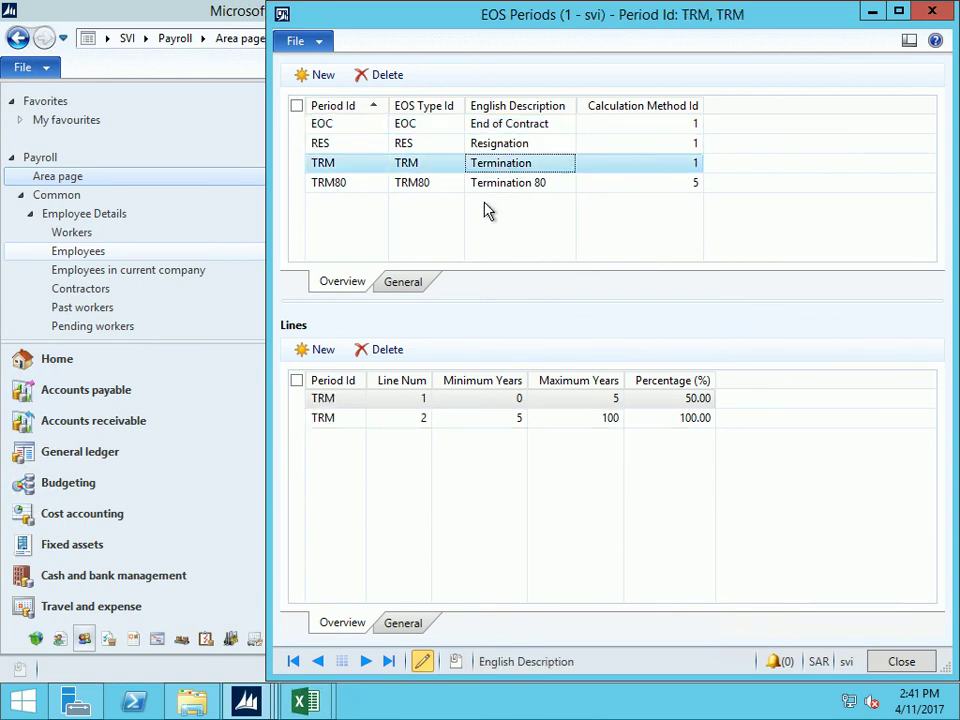
pyautogui.click(501, 192)
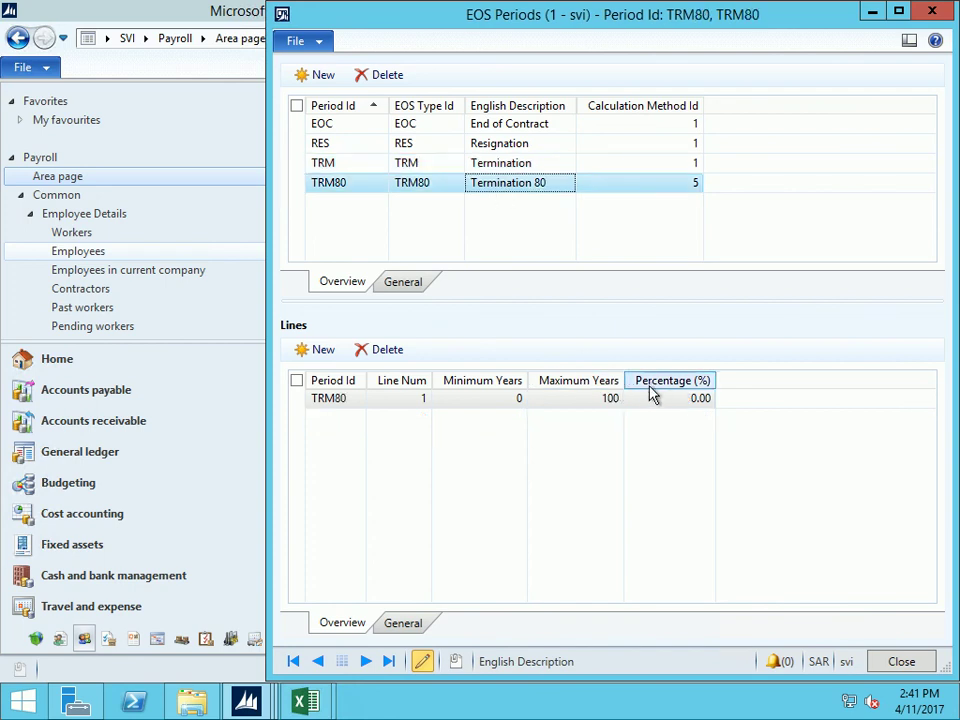
pyautogui.click(519, 145)
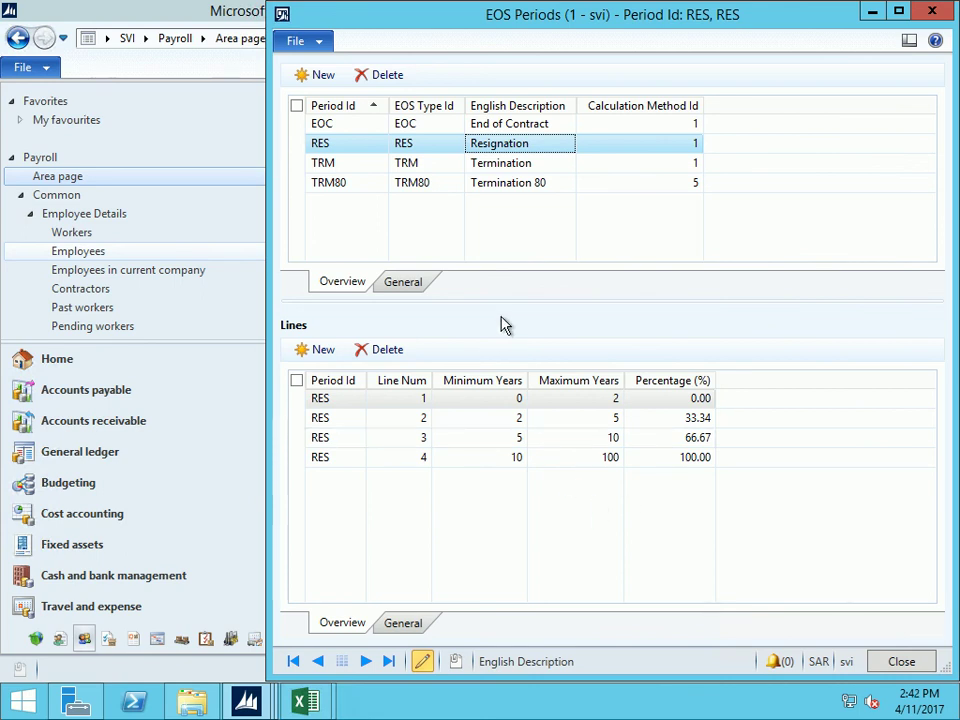
pyautogui.press('Escape')
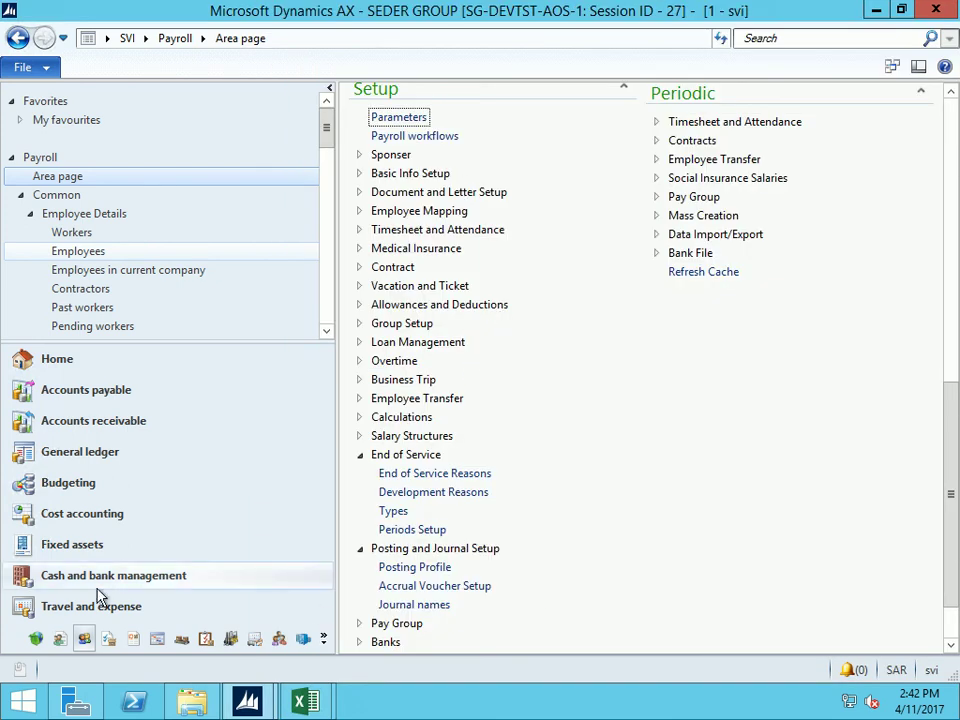
# Return to the end of service transaction, calculate its salary and check the unpaid salaries
pyautogui.click(256, 702)
pyautogui.click(338, 634)
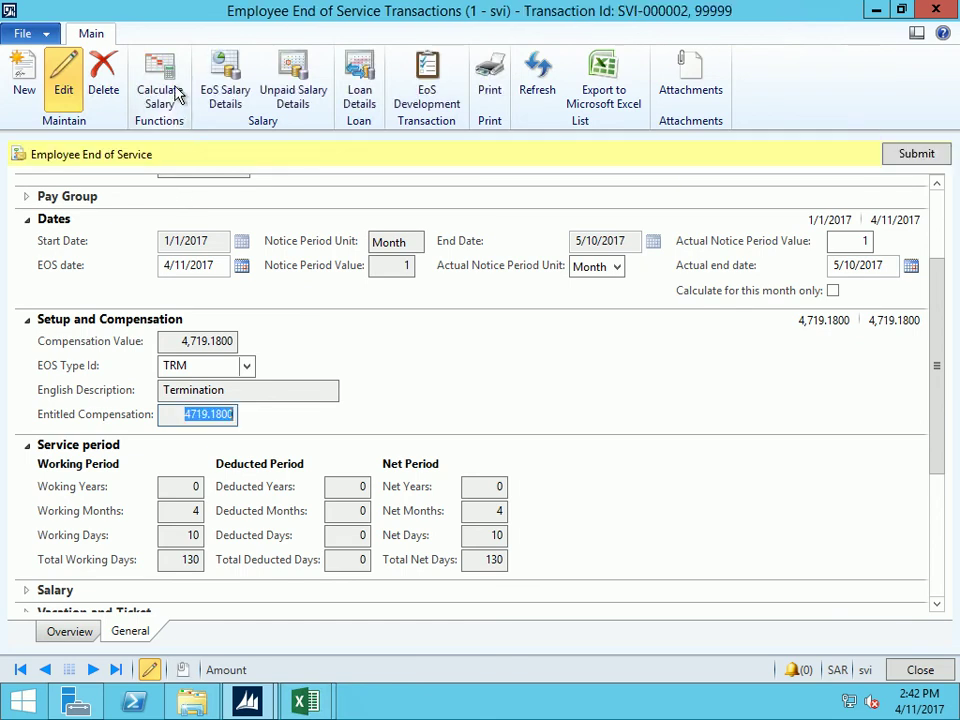
pyautogui.click(163, 92)
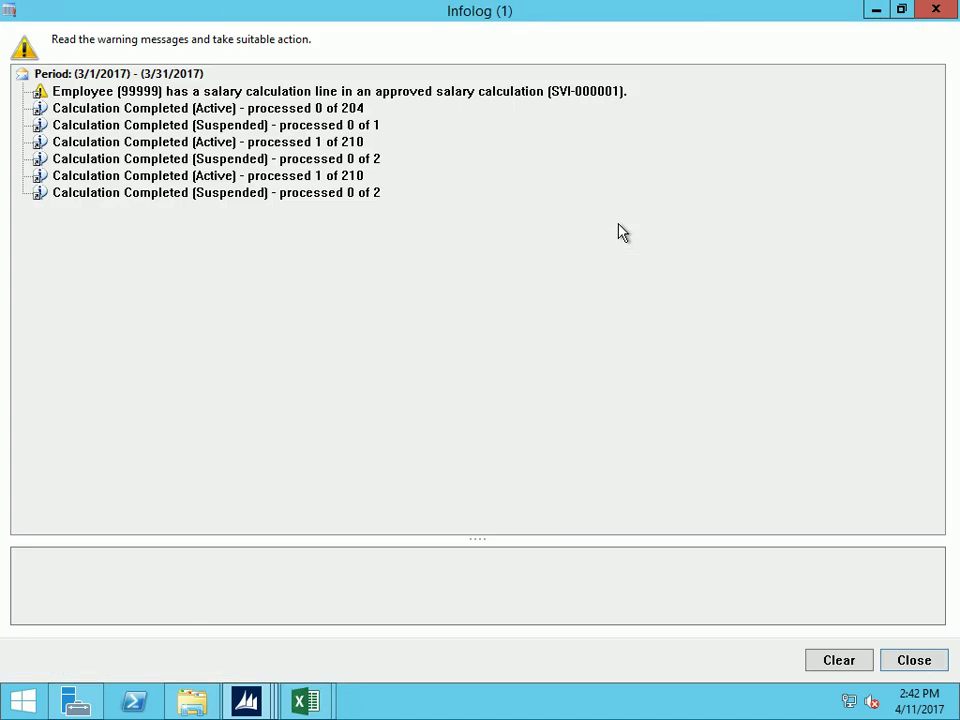
pyautogui.press('Escape')
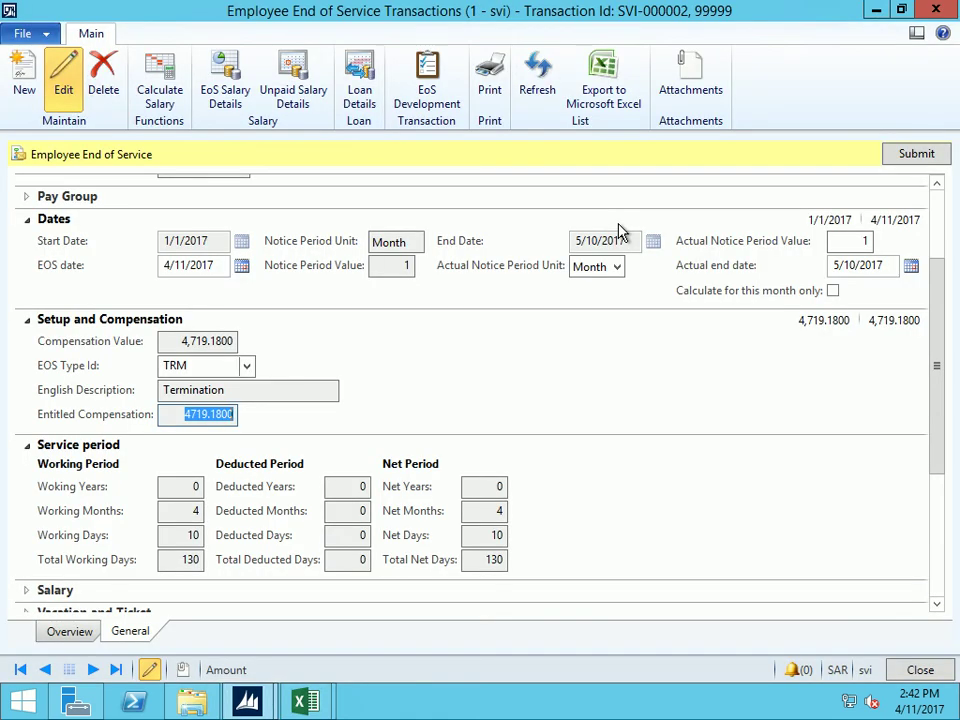
pyautogui.click(27, 592)
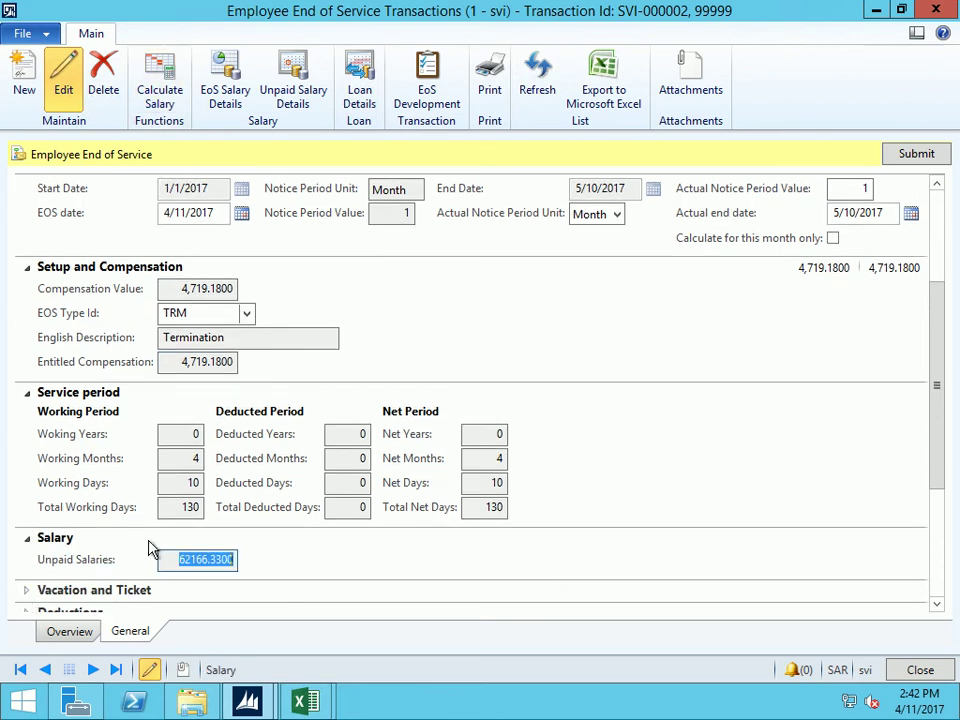
pyautogui.click(192, 561)
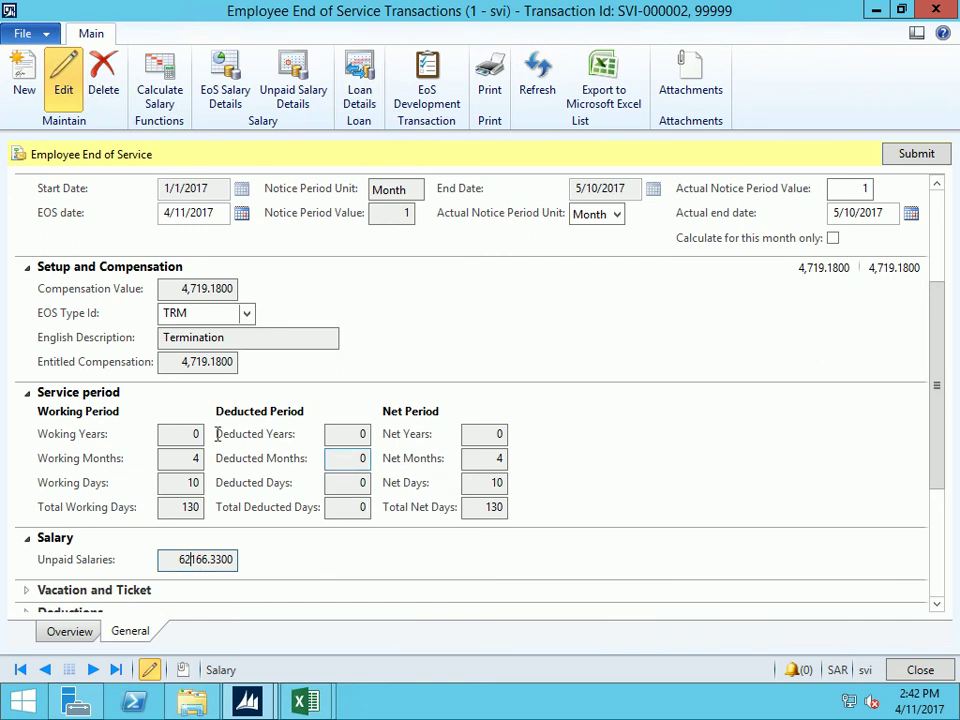
# Under Vacation and Ticket, set the ticket payment method to Cash and check the ticket amount
pyautogui.scroll(-2, 187, 437)
pyautogui.scroll(-2, 187, 437)
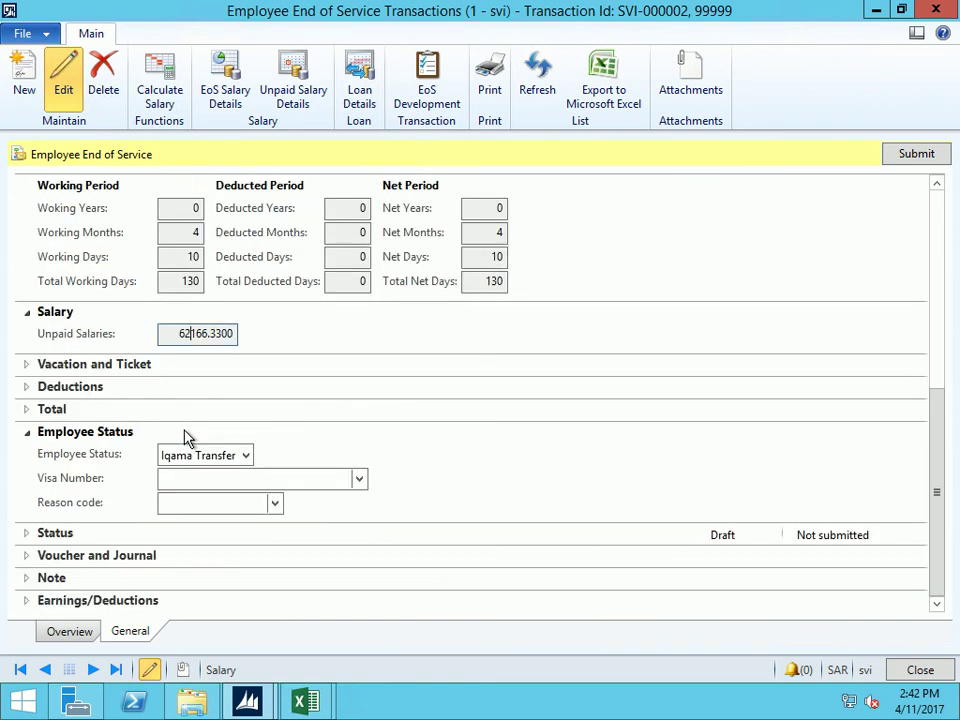
pyautogui.click(27, 366)
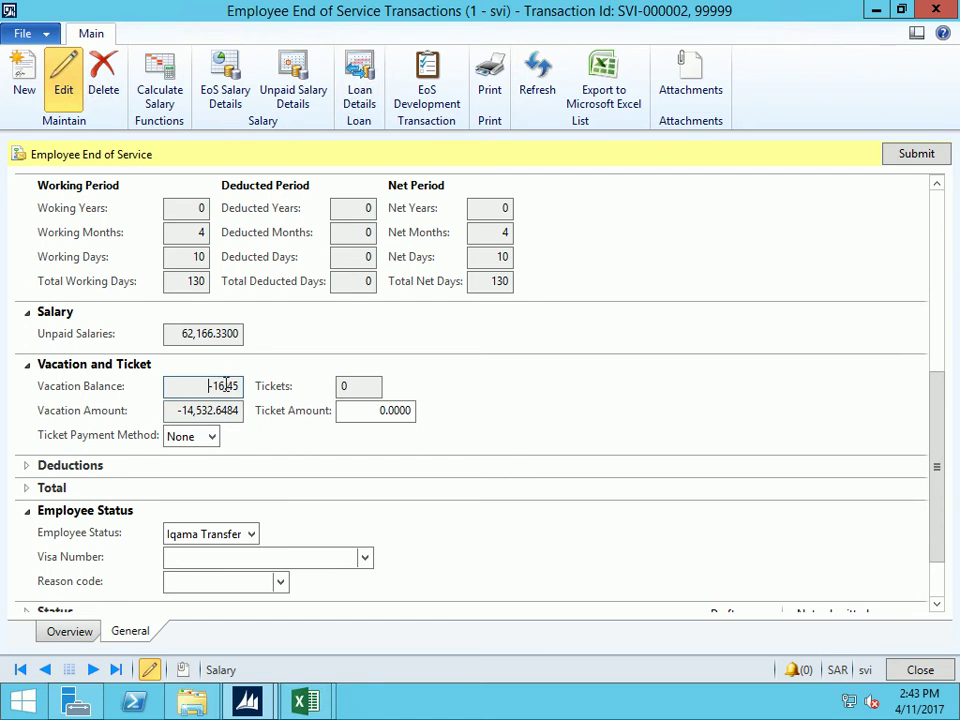
pyautogui.click(214, 439)
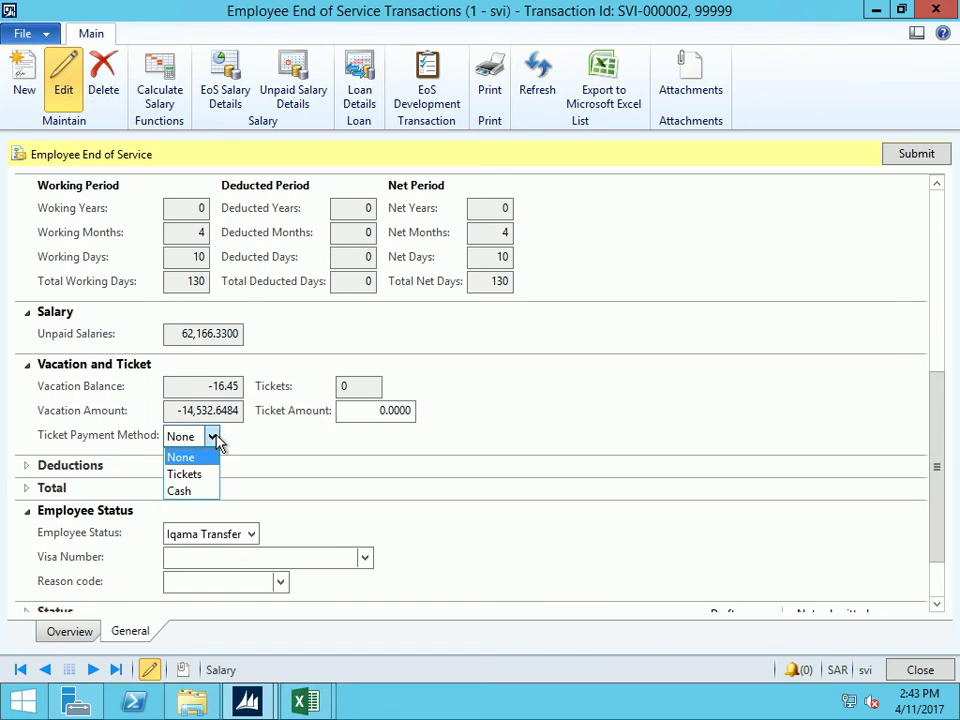
pyautogui.click(180, 492)
pyautogui.click(347, 410)
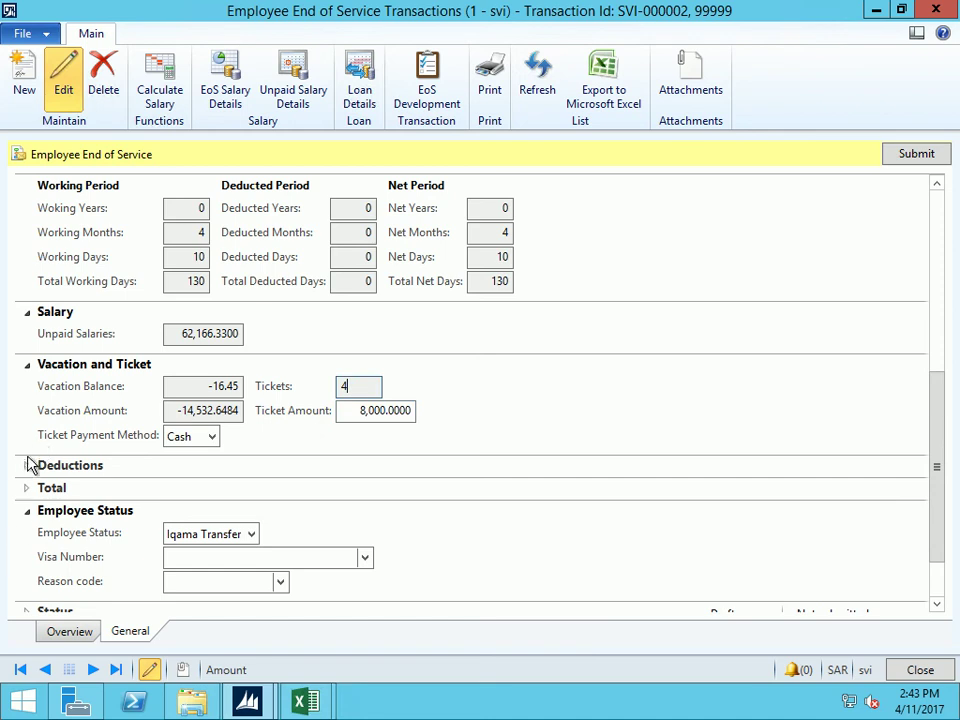
# Examine the housing allowance, unpaid loans and EOS deduction amounts, together with the transaction's total earnings, deductions and amount
pyautogui.click(28, 466)
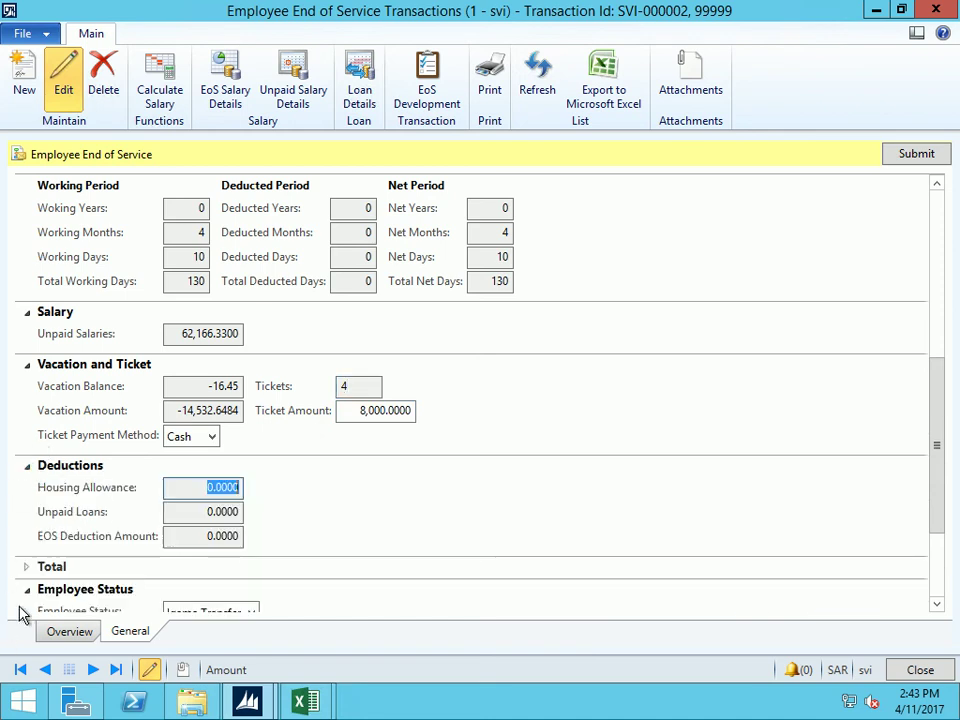
pyautogui.click(206, 487)
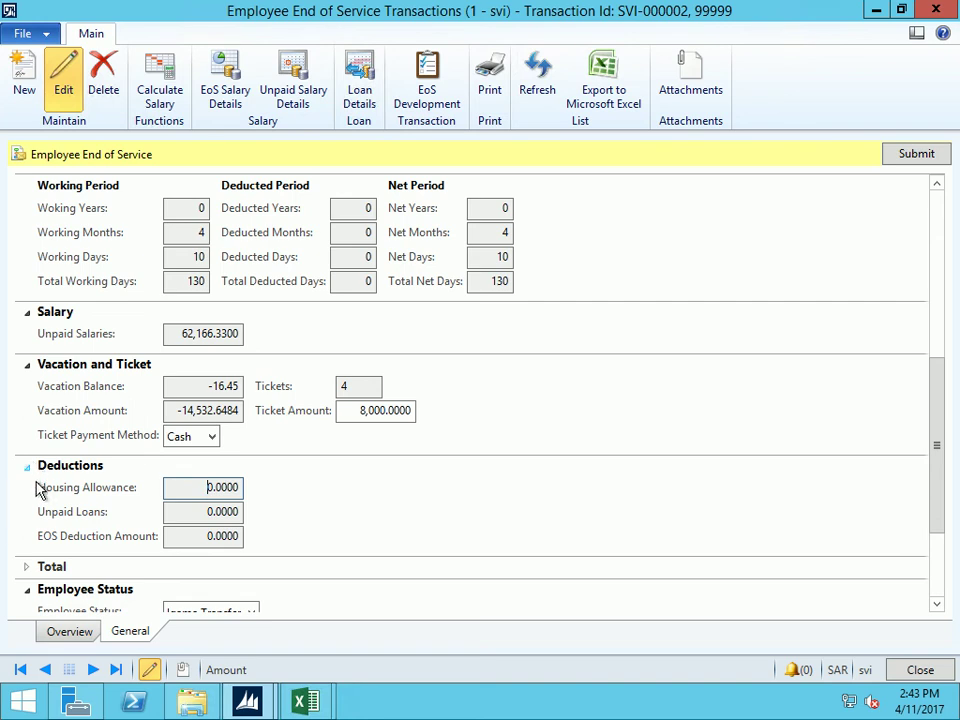
pyautogui.click(201, 514)
pyautogui.click(185, 536)
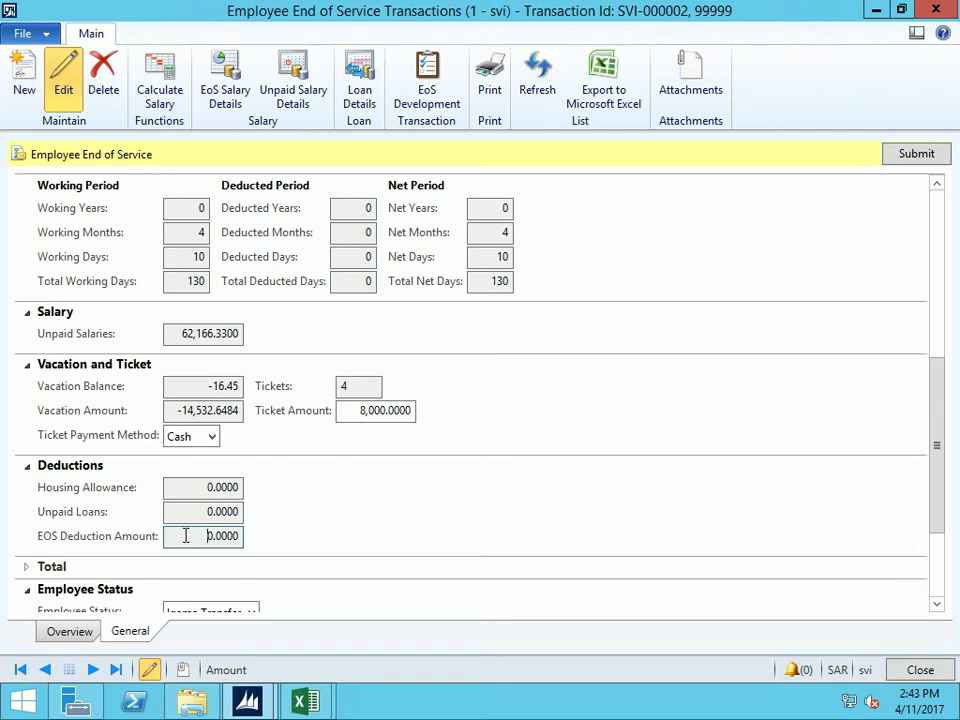
pyautogui.click(15, 565)
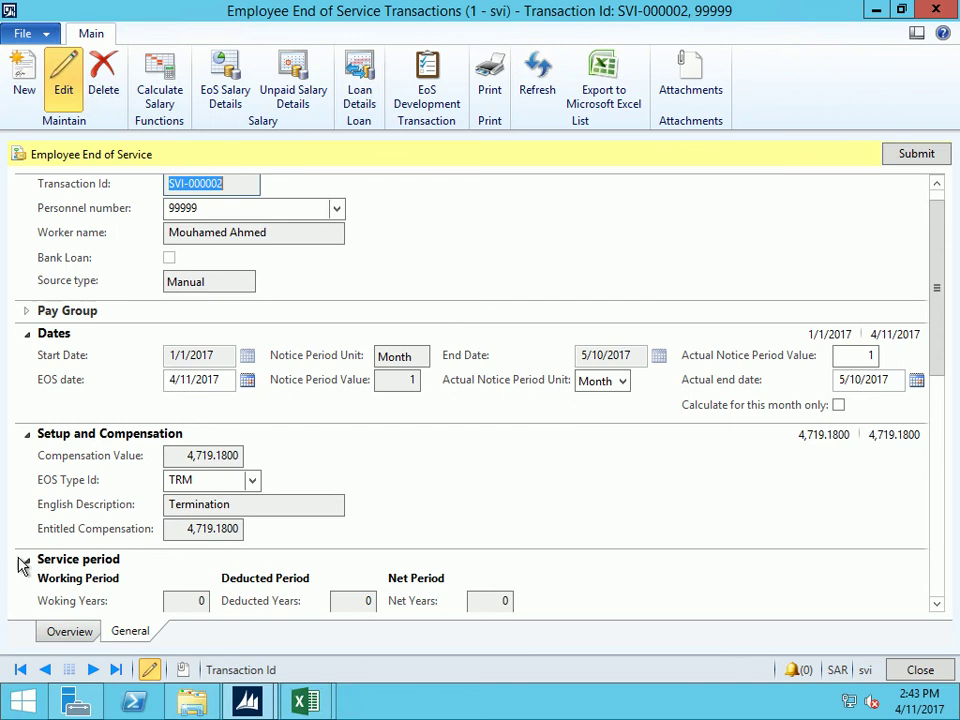
pyautogui.scroll(-10, 139, 366)
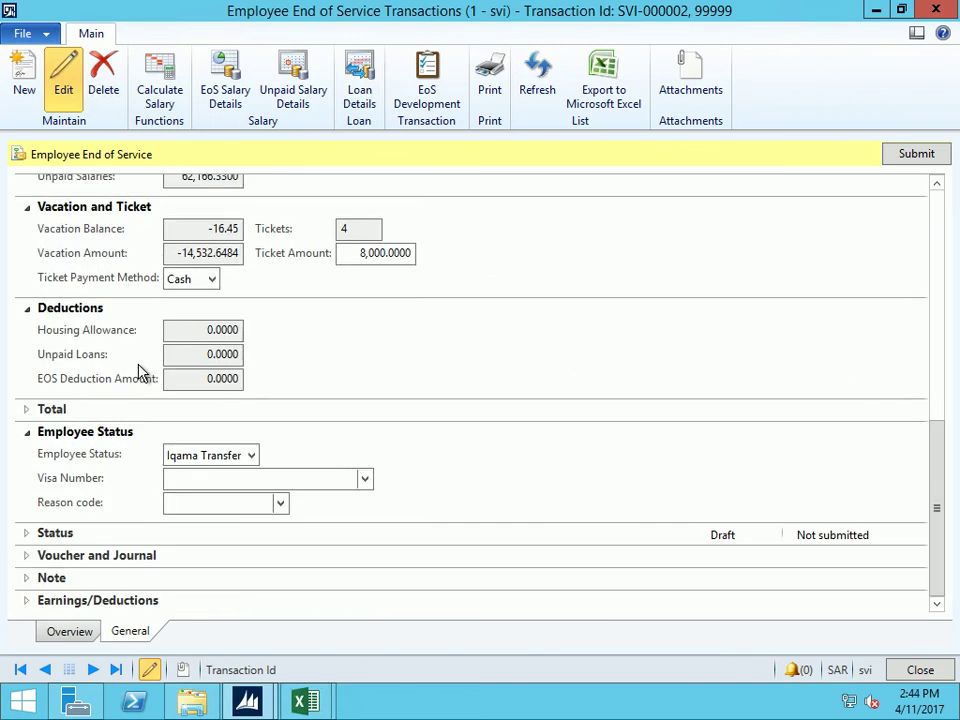
pyautogui.click(27, 415)
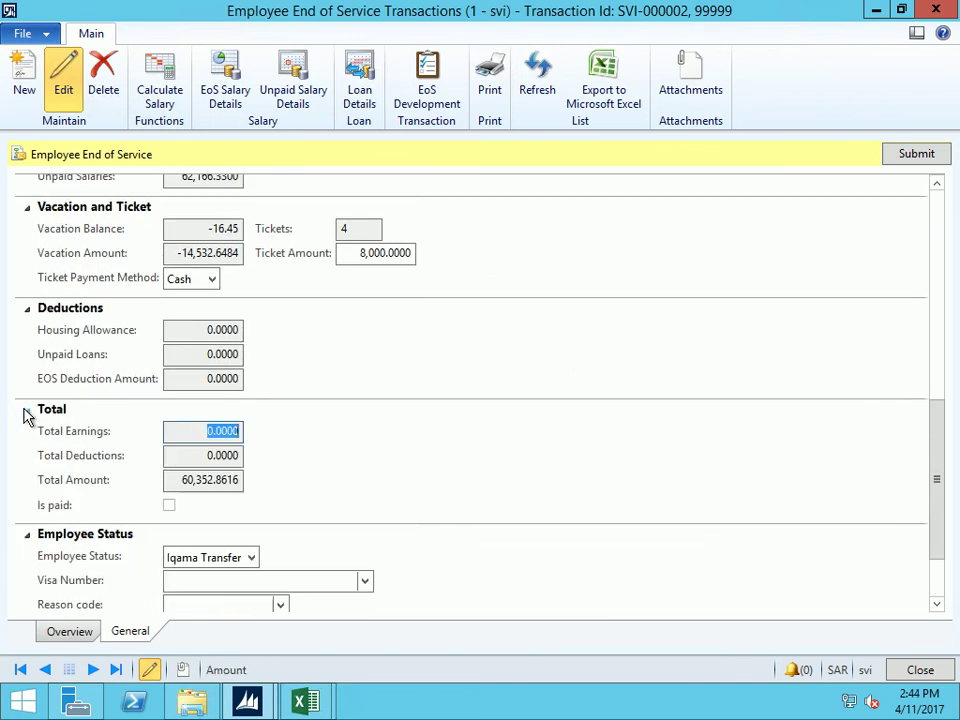
pyautogui.click(209, 455)
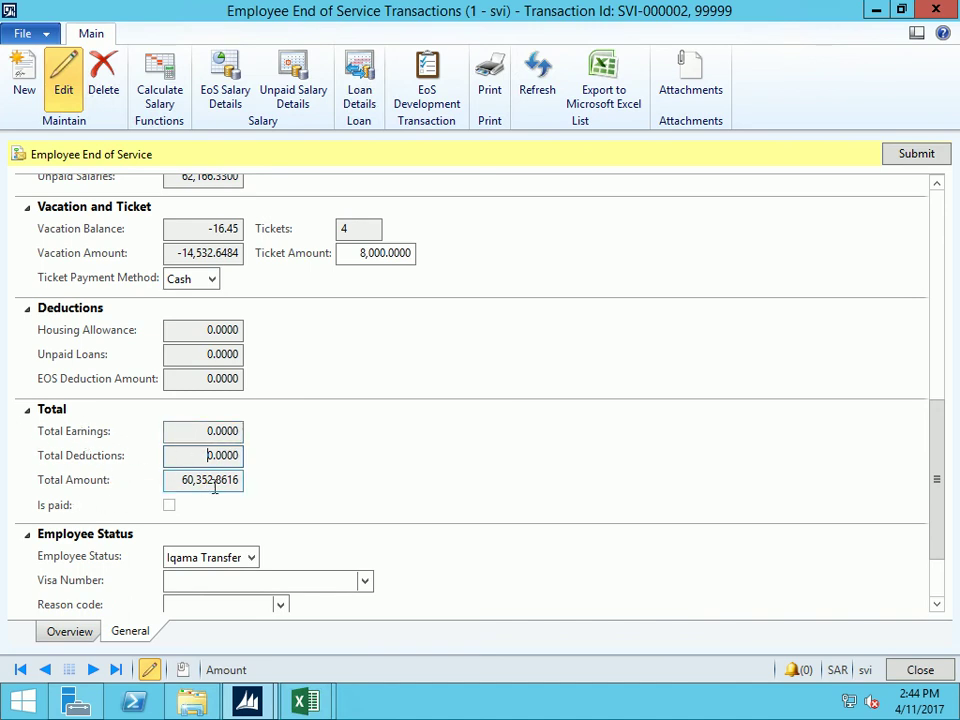
pyautogui.scroll(-2, 208, 485)
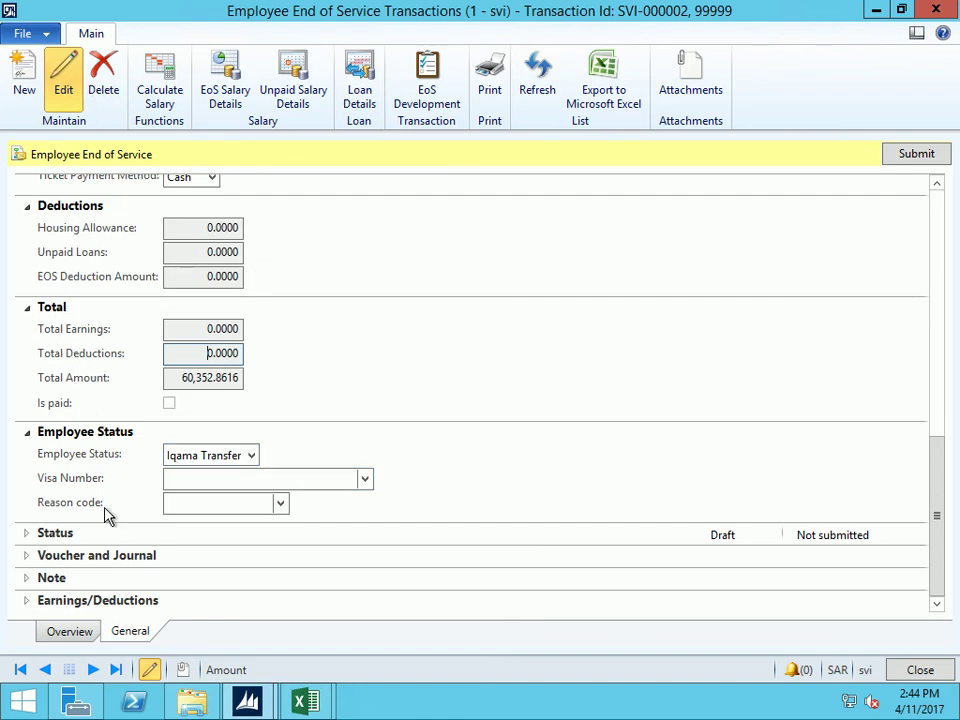
# Add an Earning line with the Bonus ID at 50 percent to the transaction's Earnings/Deductions
pyautogui.click(25, 601)
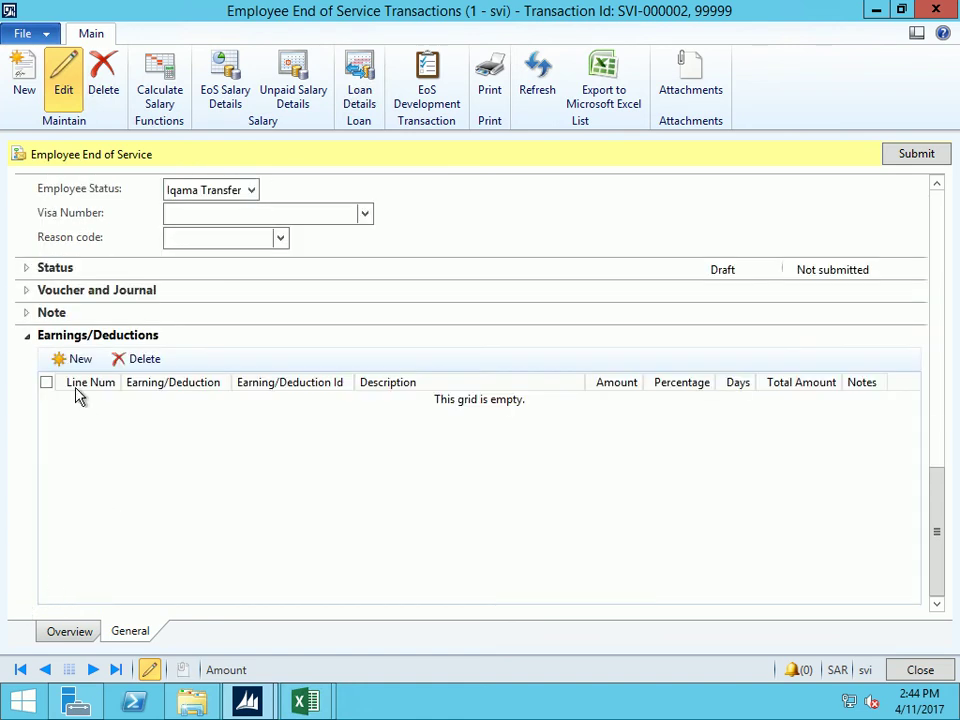
pyautogui.click(82, 362)
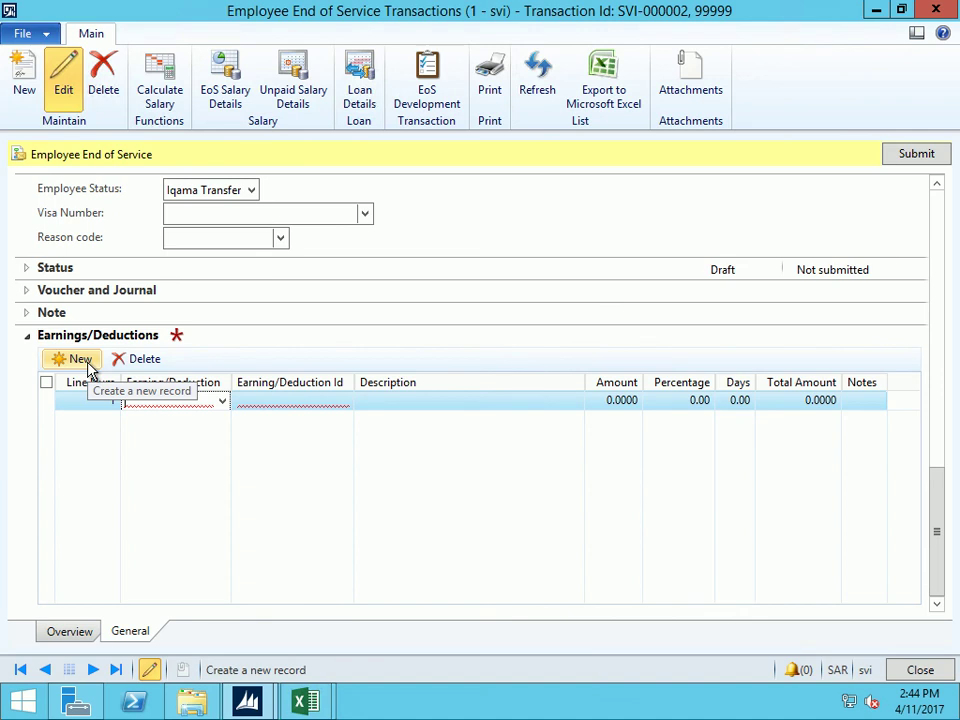
pyautogui.click(222, 401)
pyautogui.click(145, 424)
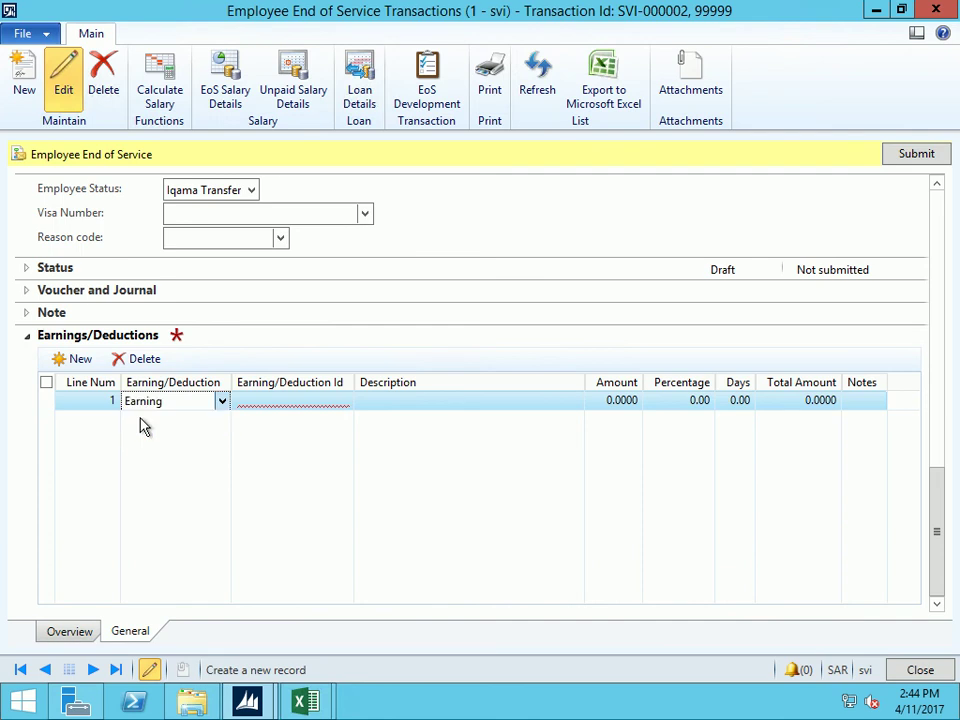
pyautogui.click(289, 400)
pyautogui.click(345, 403)
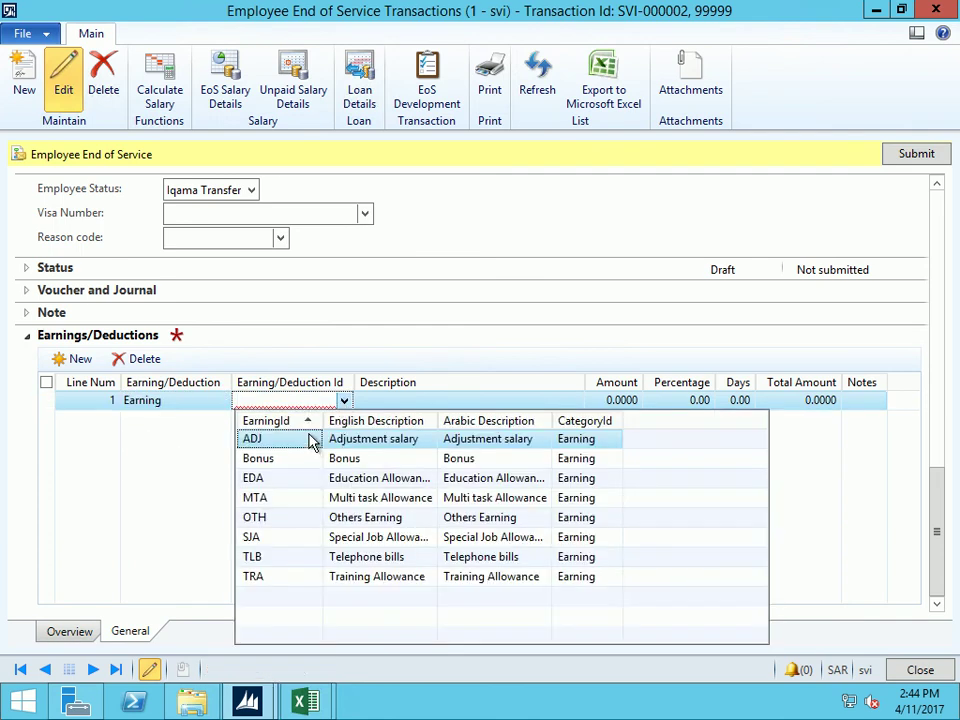
pyautogui.click(345, 462)
pyautogui.click(668, 402)
pyautogui.write('5')
pyautogui.press('Tab')
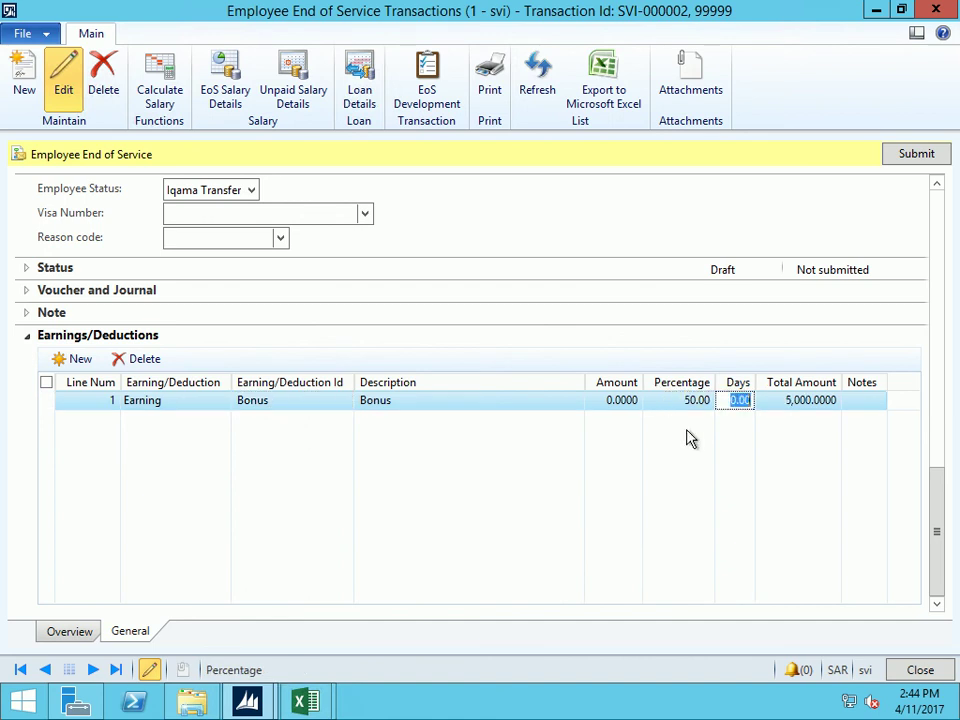
# Check the transaction's total earnings and total deductions in the Total section
pyautogui.click(940, 245)
pyautogui.click(193, 504)
pyautogui.click(181, 527)
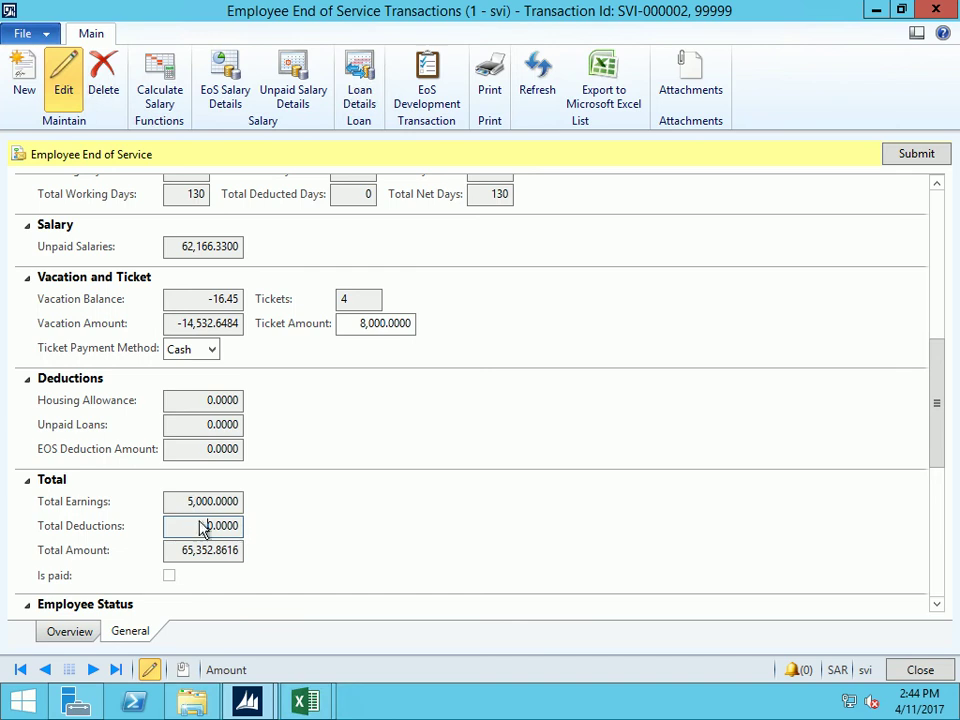
# Look up the available visa numbers and reason codes under Employee Status without selecting any
pyautogui.scroll(-3, 85, 477)
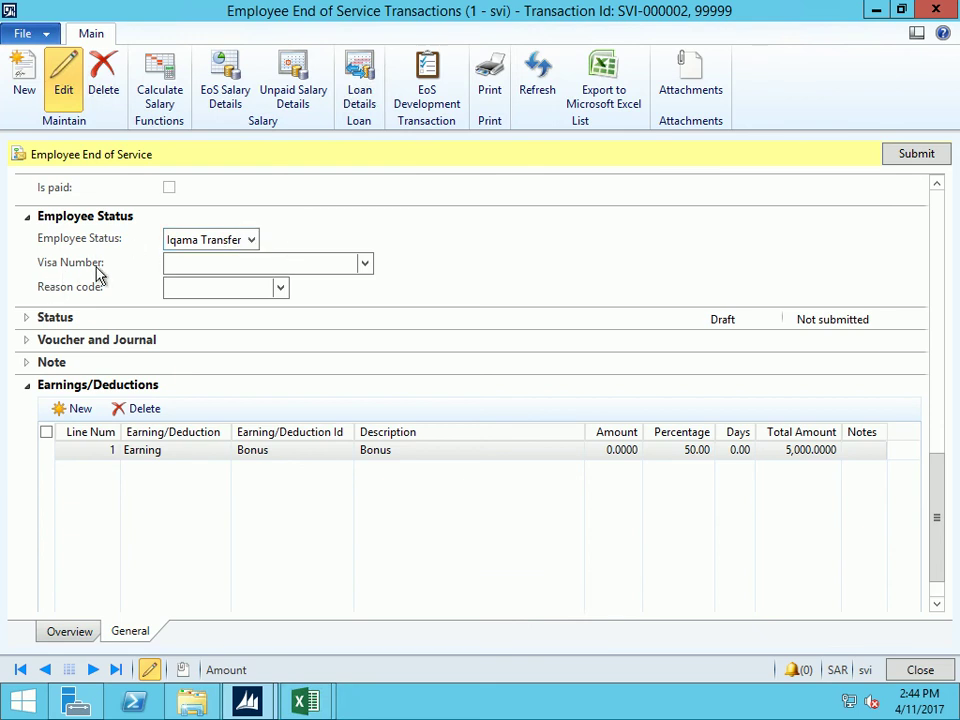
pyautogui.click(177, 265)
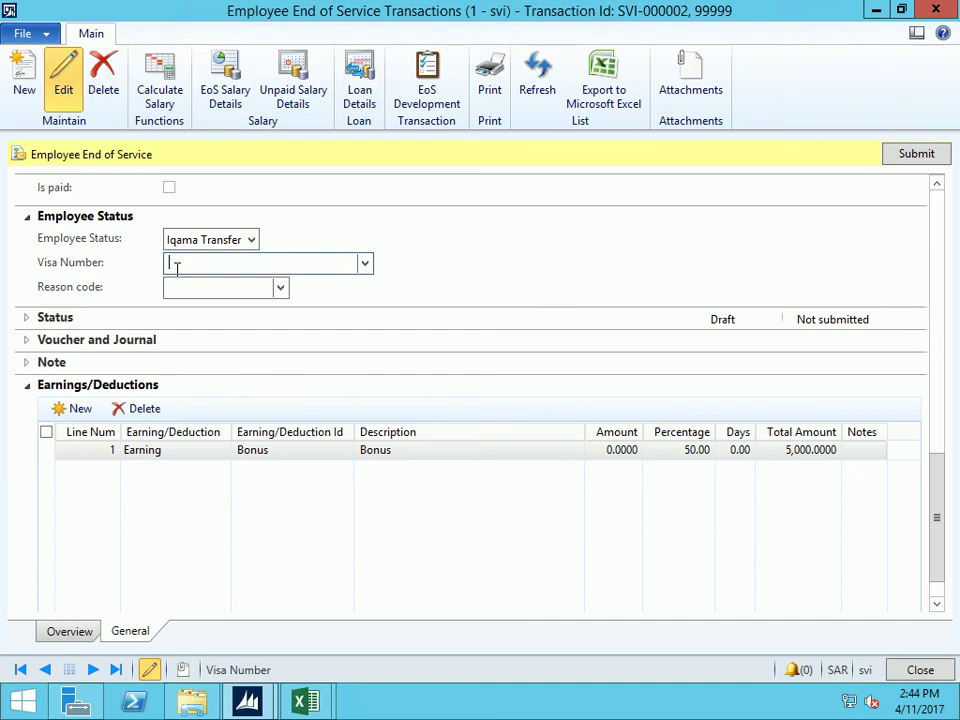
pyautogui.click(365, 265)
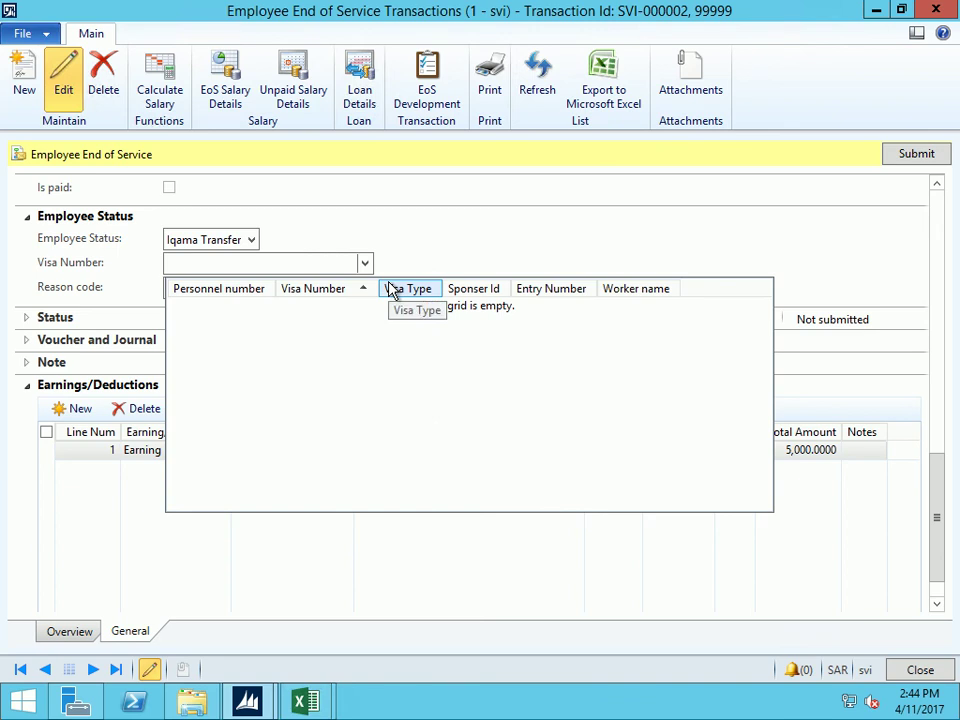
pyautogui.click(242, 261)
pyautogui.click(280, 288)
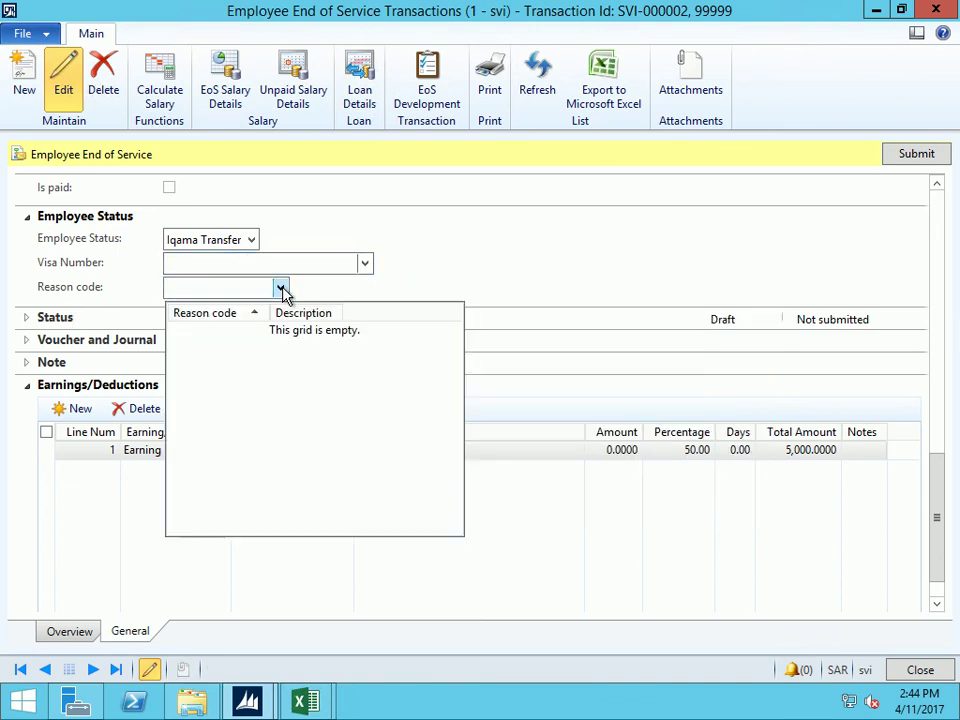
pyautogui.click(281, 289)
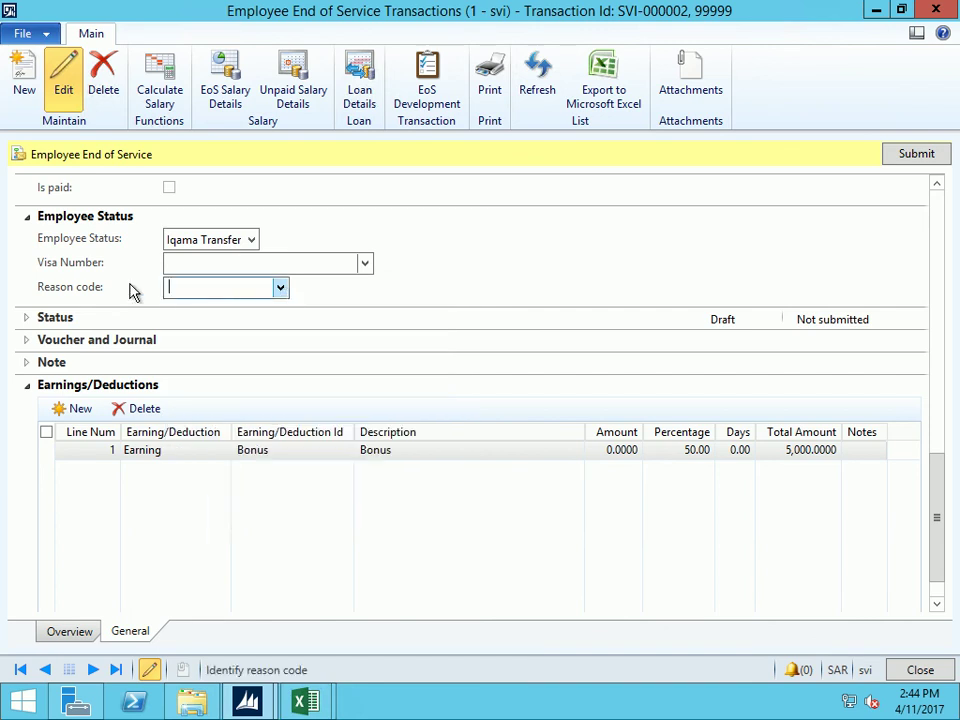
# Examine the transaction's Status, Workflow Status and Voucher and Journal fields
pyautogui.click(27, 318)
pyautogui.click(200, 339)
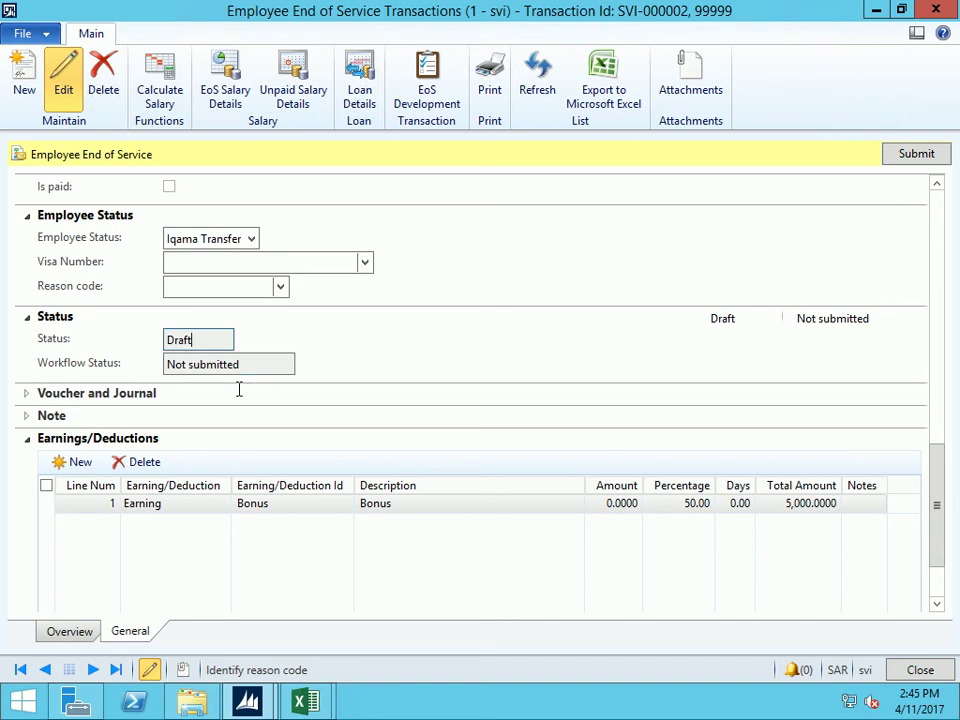
pyautogui.click(30, 395)
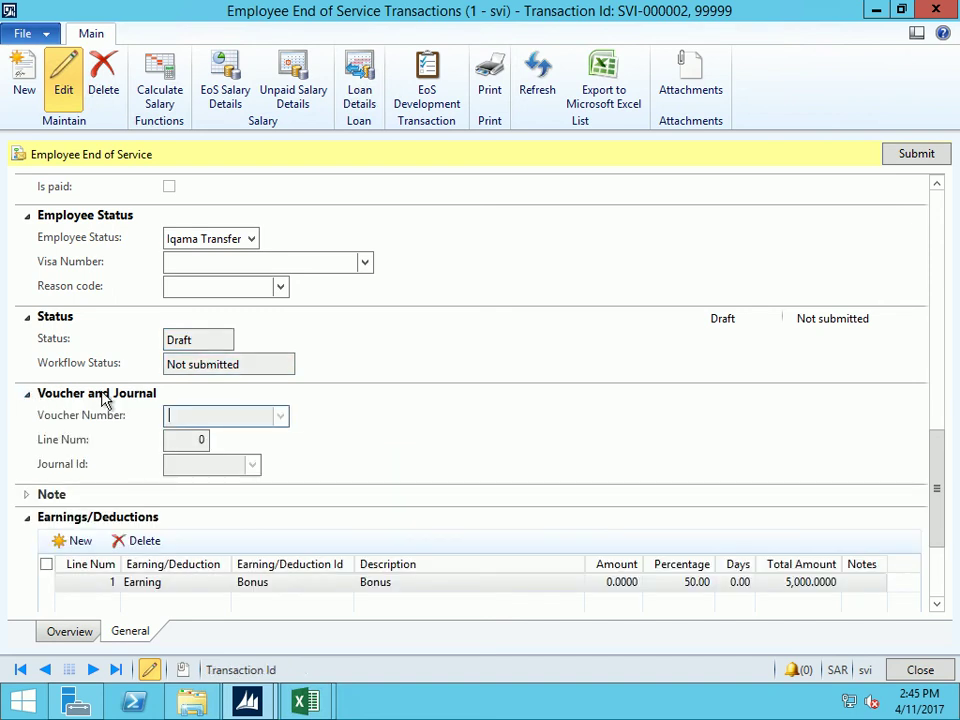
# Enter the placeholder text "sdt;ohkkd;glglkl;adfk" in the transaction's notes, and collapse the Note and Earnings/Deductions sections
pyautogui.click(26, 494)
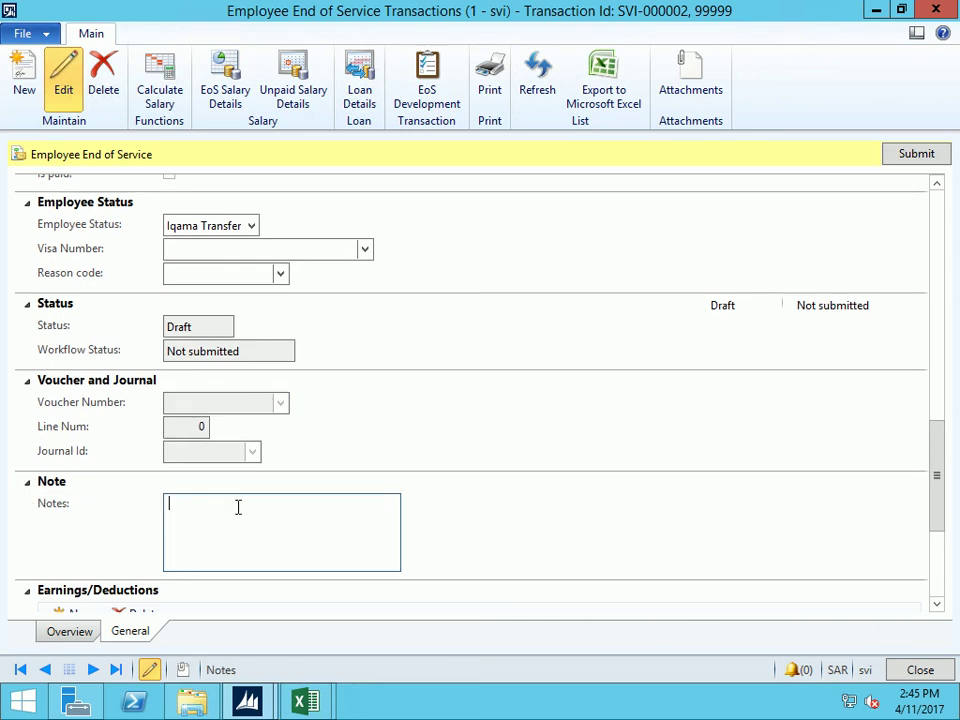
pyautogui.write('sdt;ohkkd;glglkl;adfk')
pyautogui.click(28, 482)
pyautogui.click(28, 505)
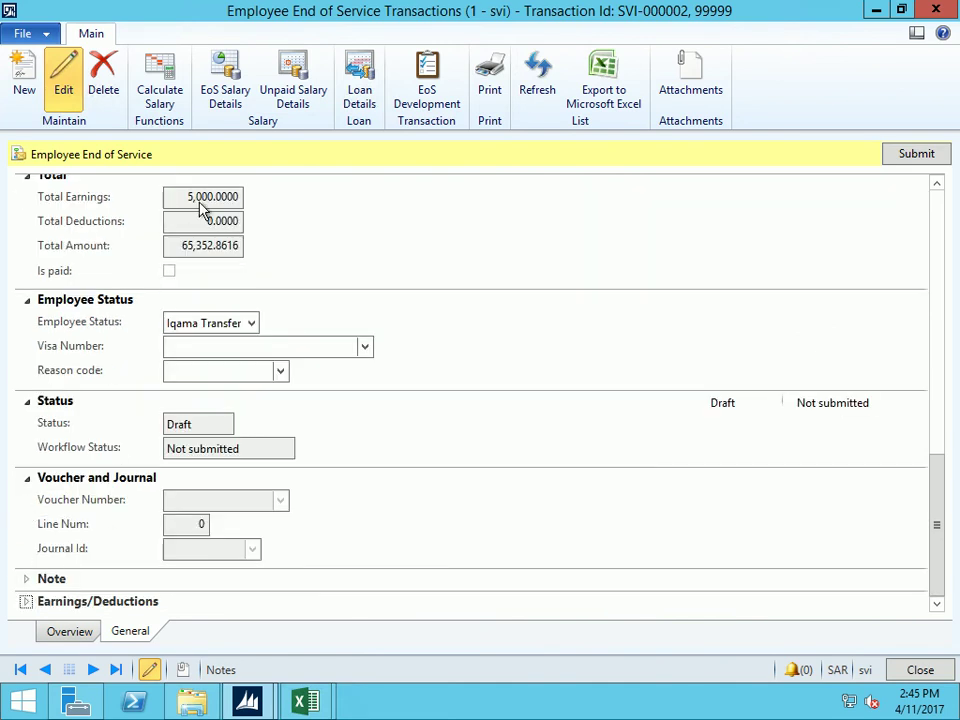
# Examine the pay group periods in the unpaid salary details and check the loan installment details, closing both windows
pyautogui.click(302, 86)
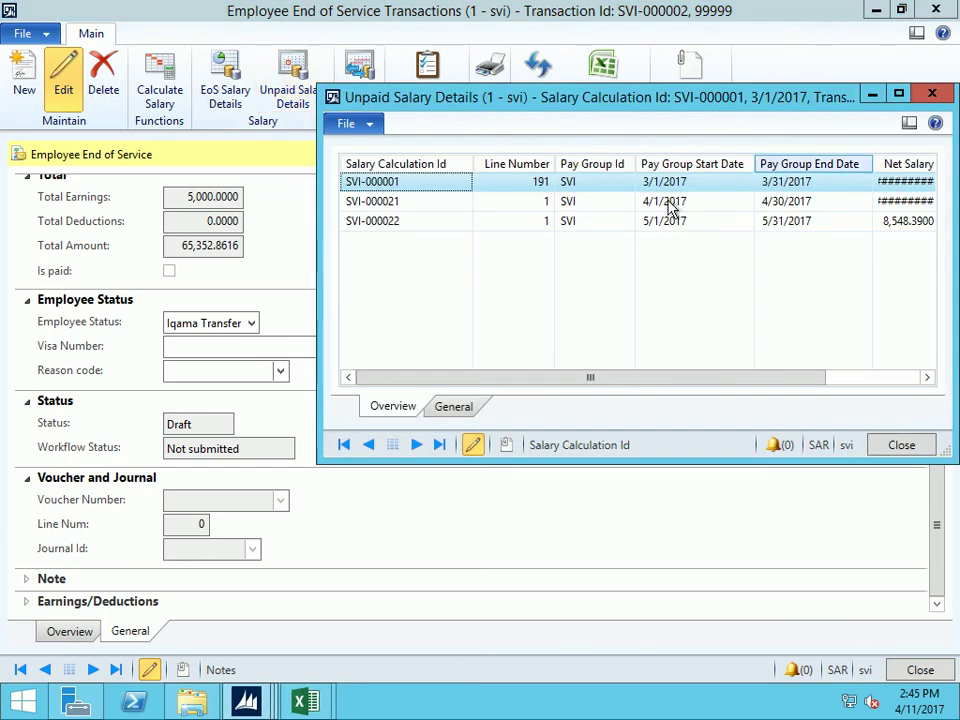
pyautogui.click(774, 185)
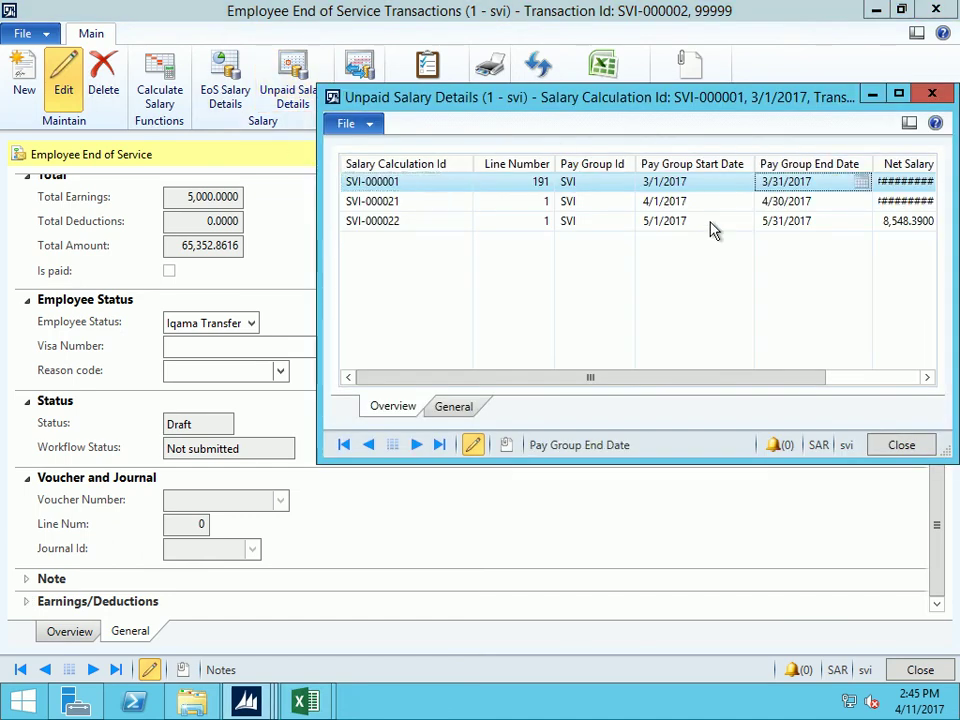
pyautogui.click(800, 204)
pyautogui.click(786, 225)
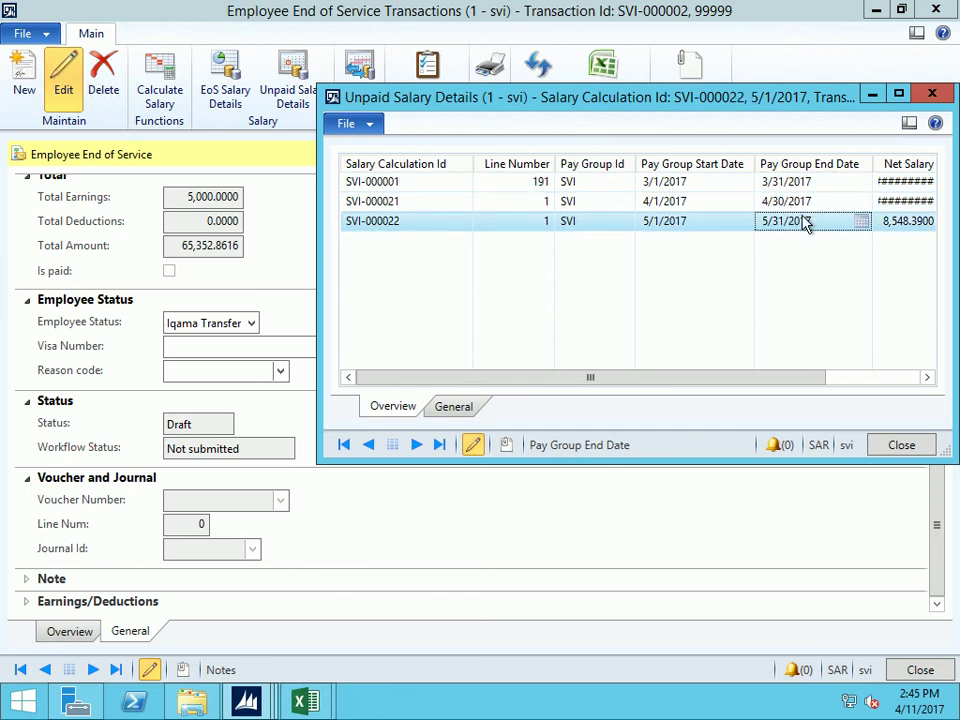
pyautogui.click(931, 94)
pyautogui.click(360, 100)
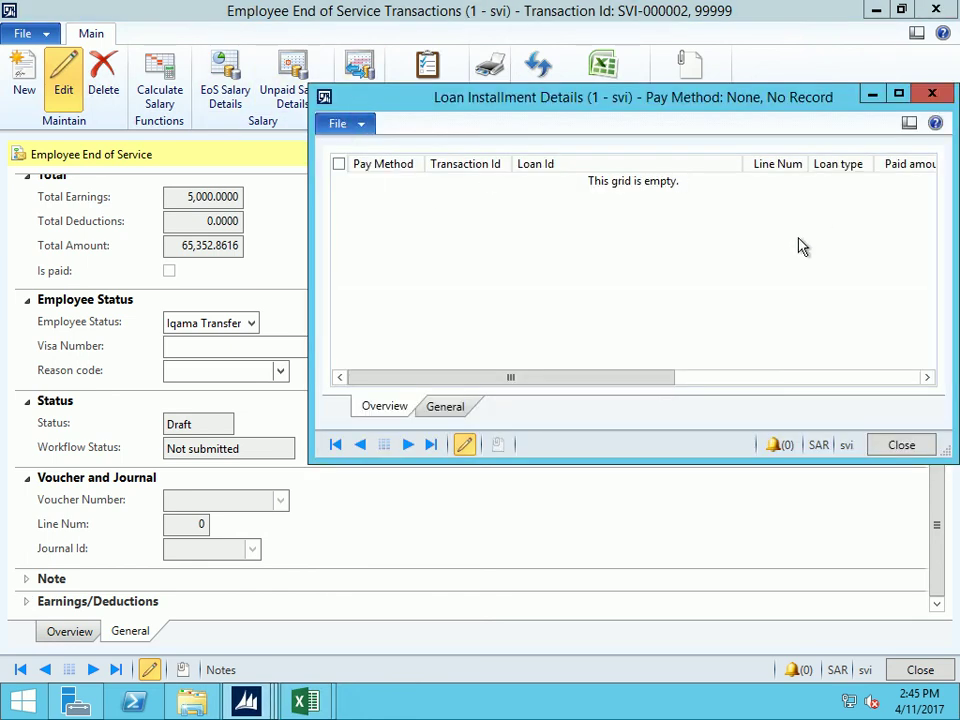
pyautogui.click(931, 94)
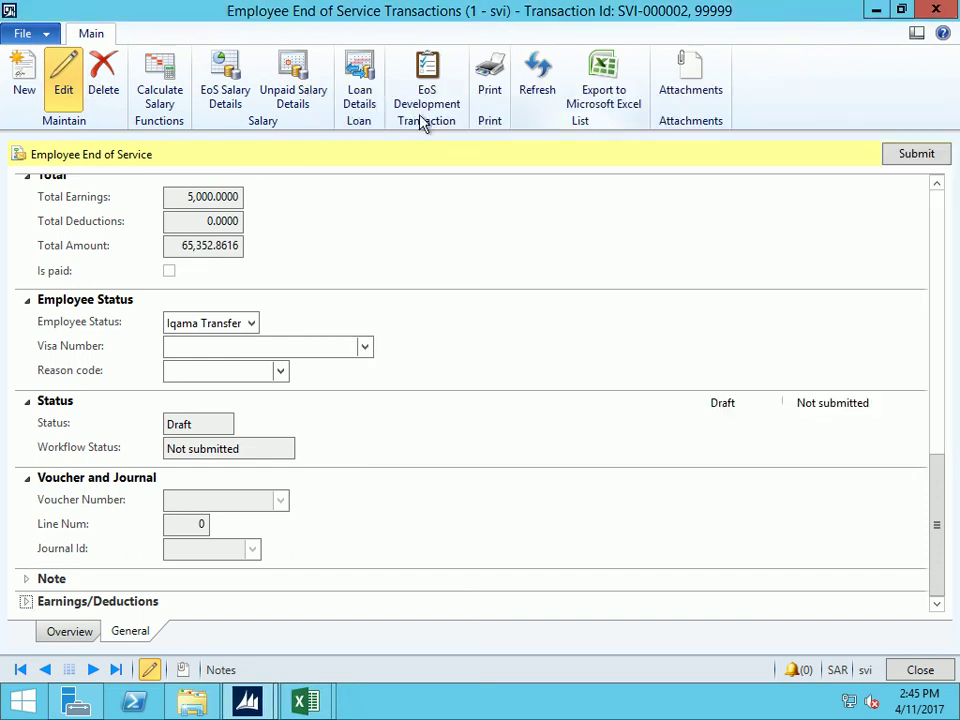
# Create an EoS Development record for the transaction and set its status to Complete
pyautogui.click(427, 105)
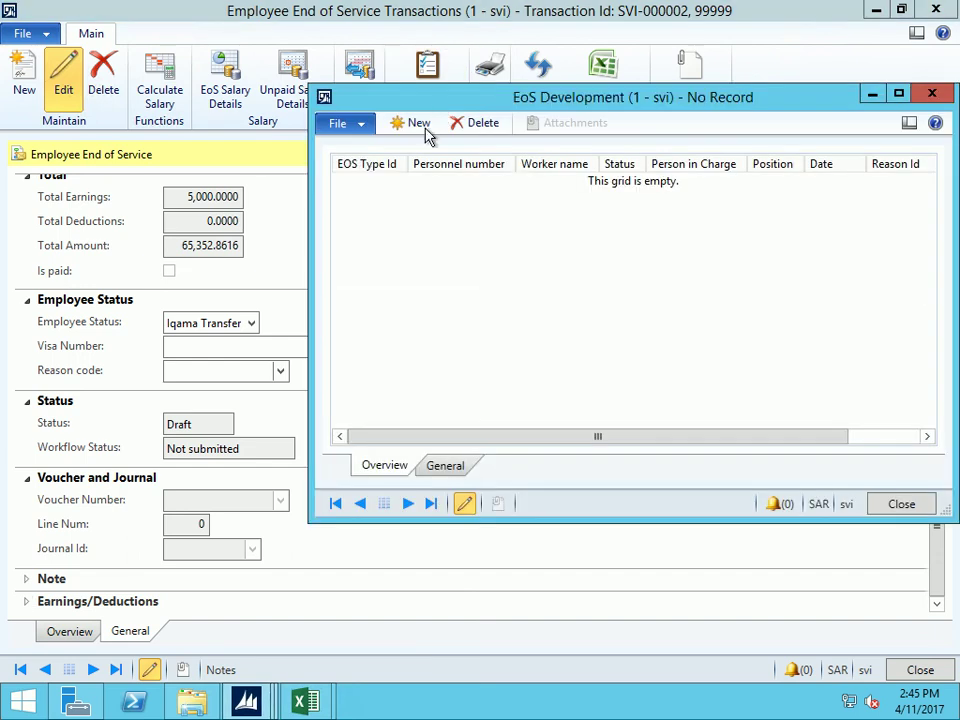
pyautogui.click(898, 95)
pyautogui.click(84, 34)
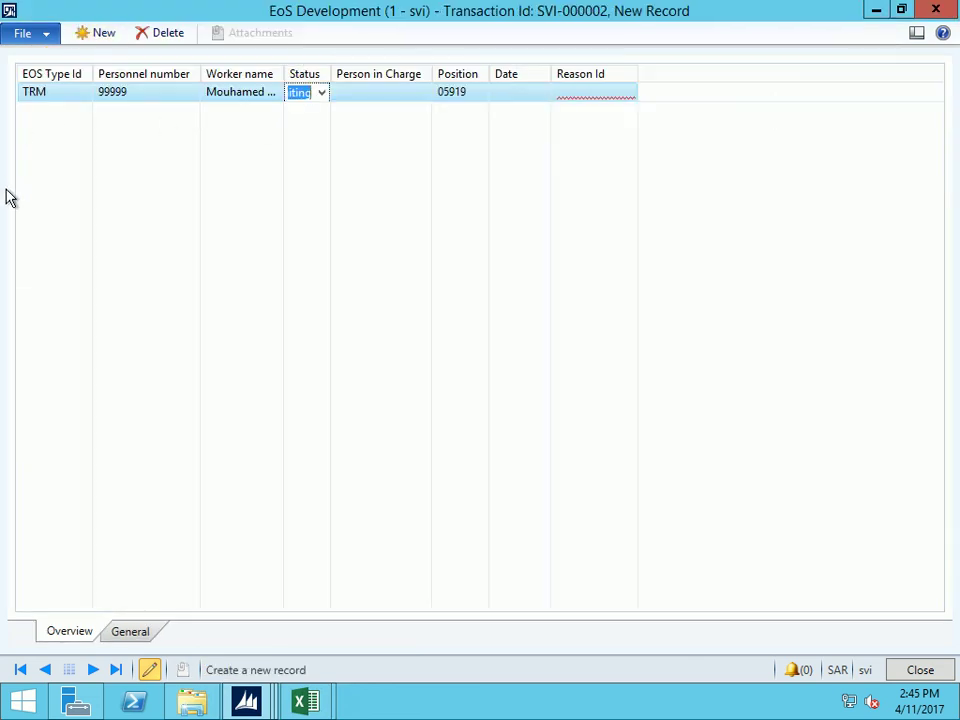
pyautogui.moveTo(331, 72); pyautogui.dragTo(458, 91)
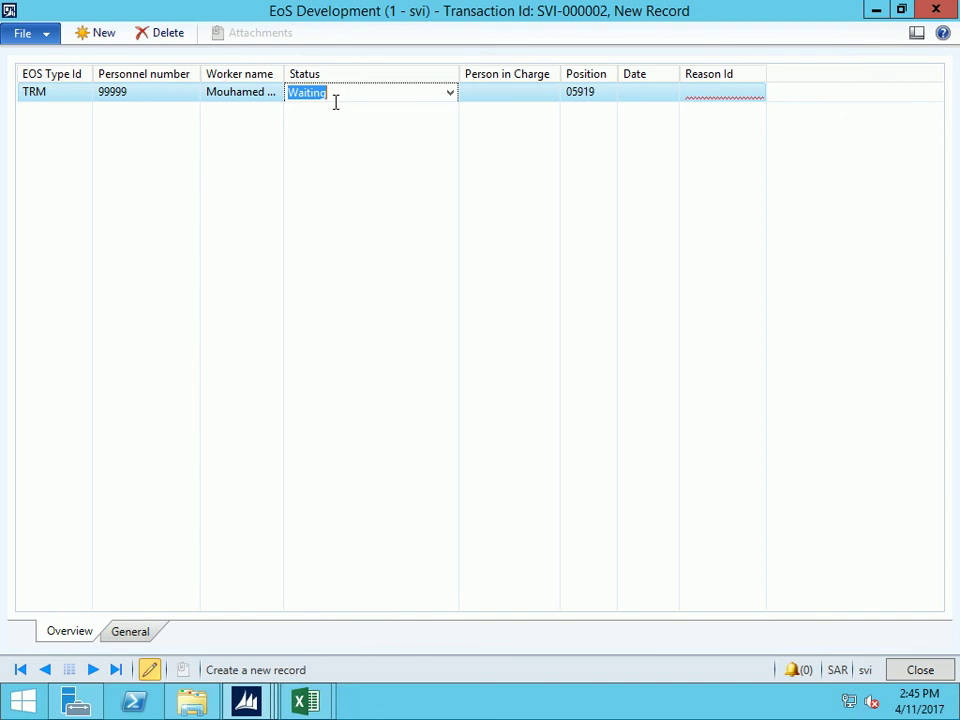
pyautogui.click(450, 93)
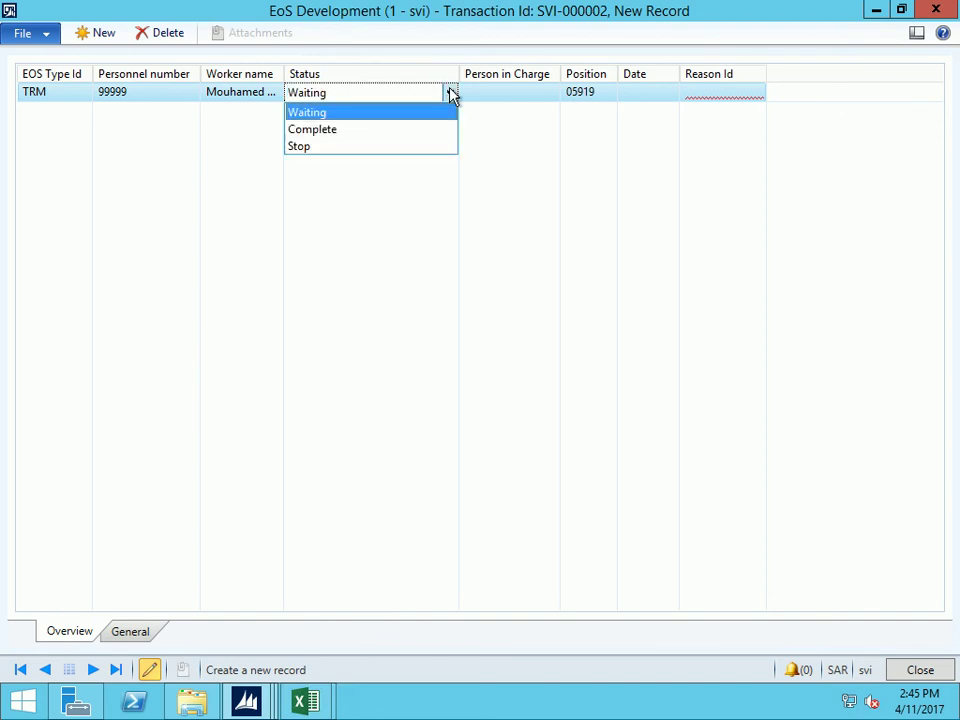
pyautogui.click(345, 137)
# Assign the fifth listed worker as the EoS Development record's person in charge and enter today's date
pyautogui.click(521, 92)
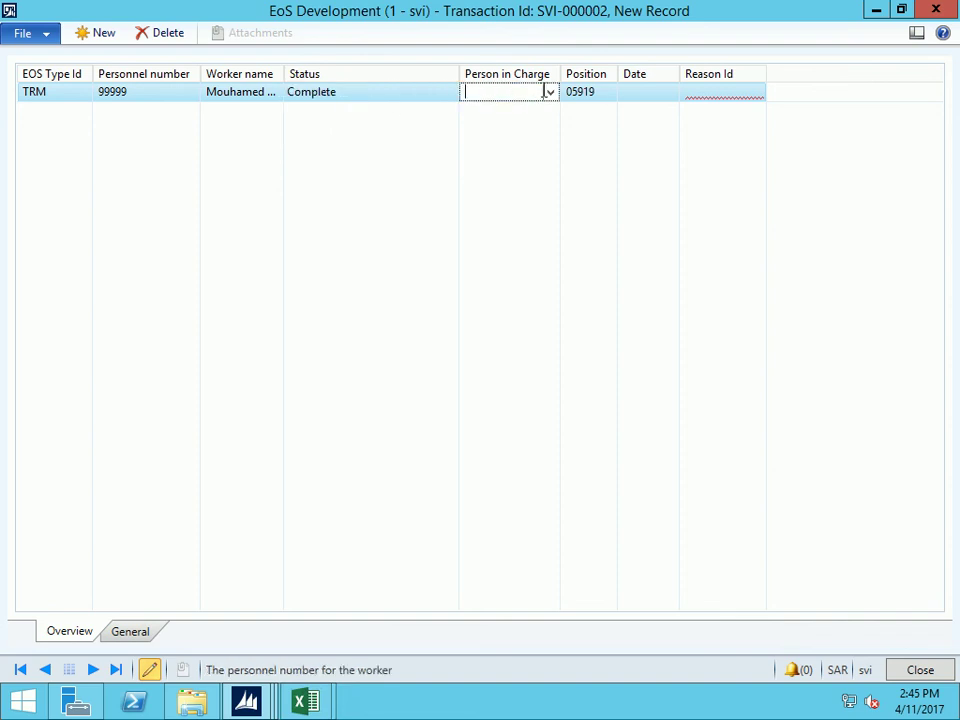
pyautogui.click(551, 93)
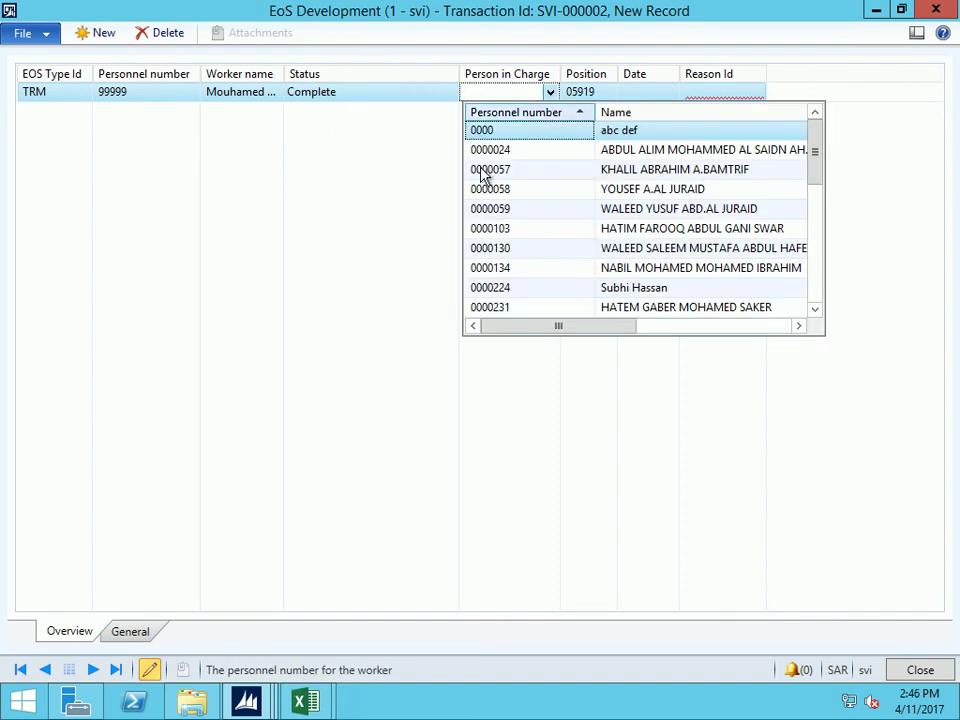
pyautogui.click(647, 208)
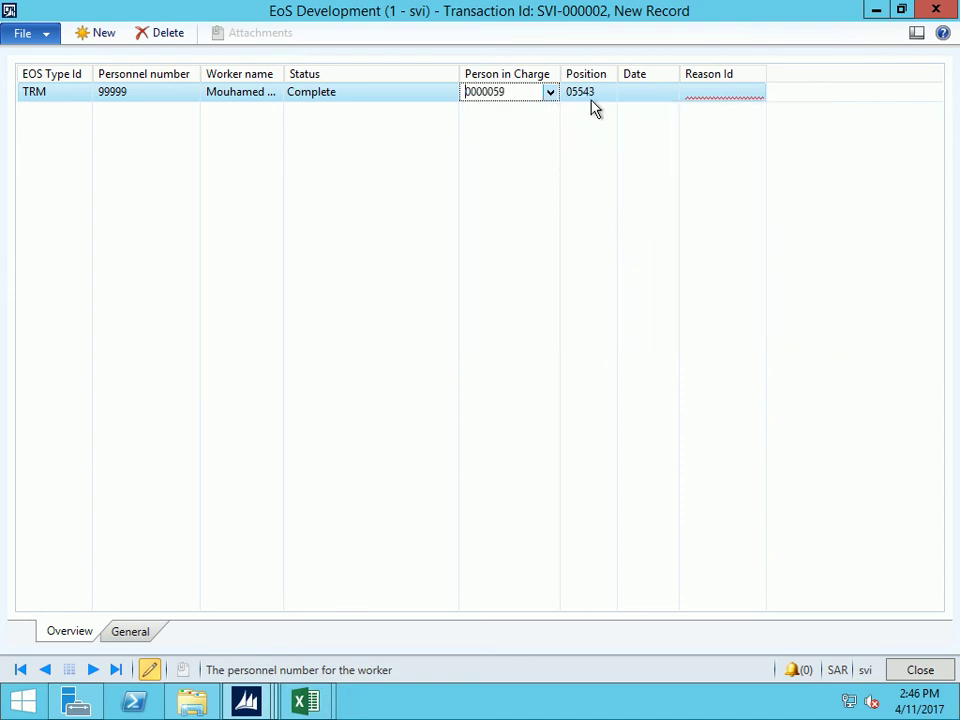
pyautogui.click(648, 93)
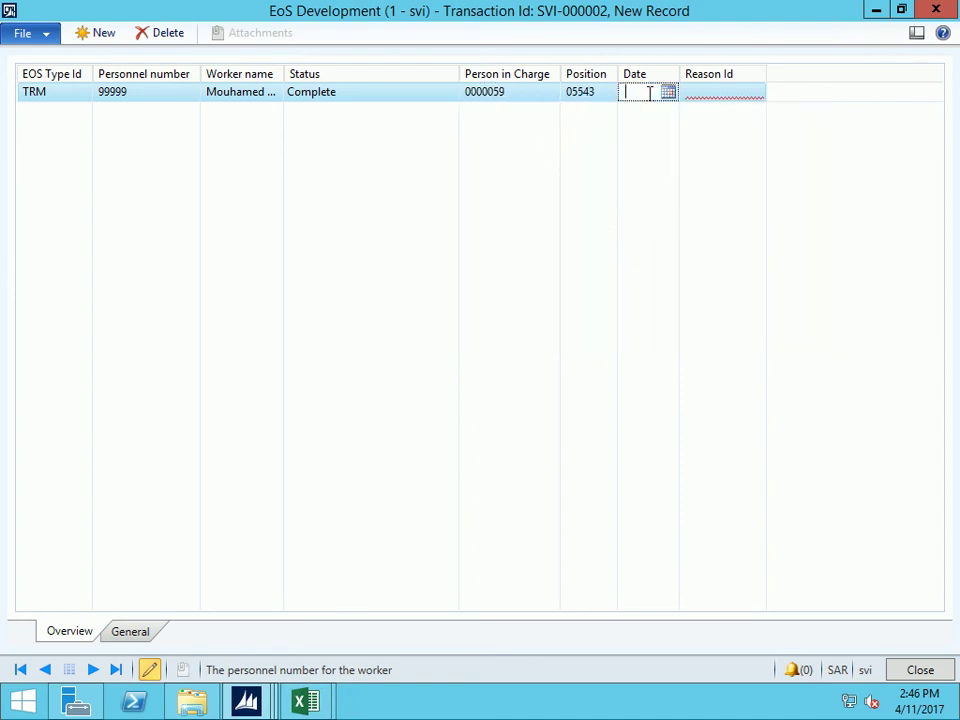
pyautogui.moveTo(533, 108)
pyautogui.write('t')
pyautogui.press('Tab')
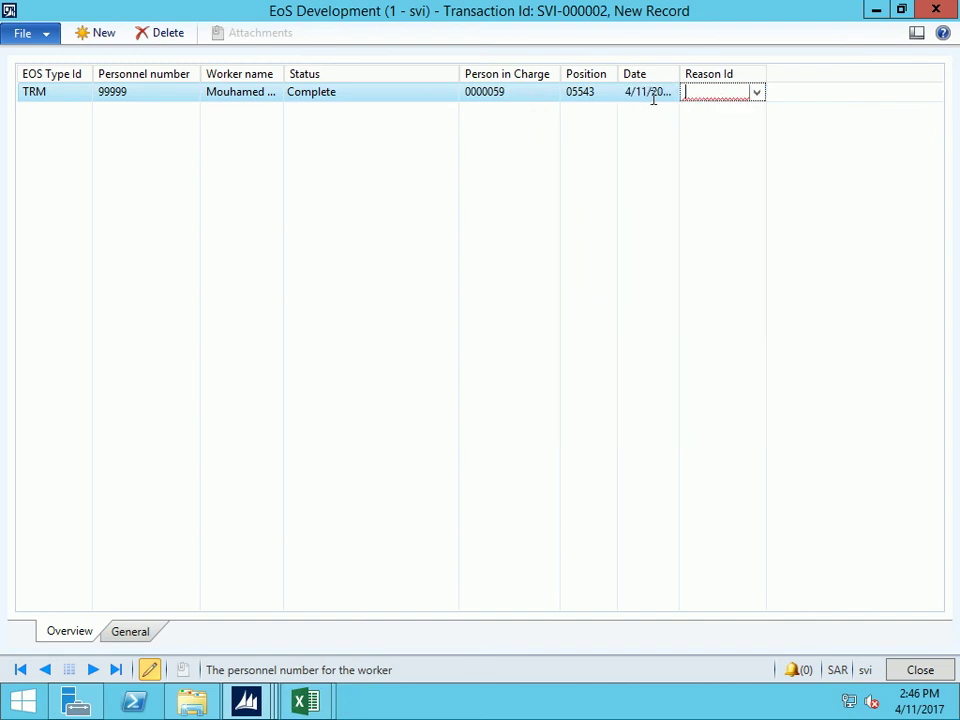
# Set the EoS Development record's Reason Id to Reason, save the record and close the form
pyautogui.click(758, 92)
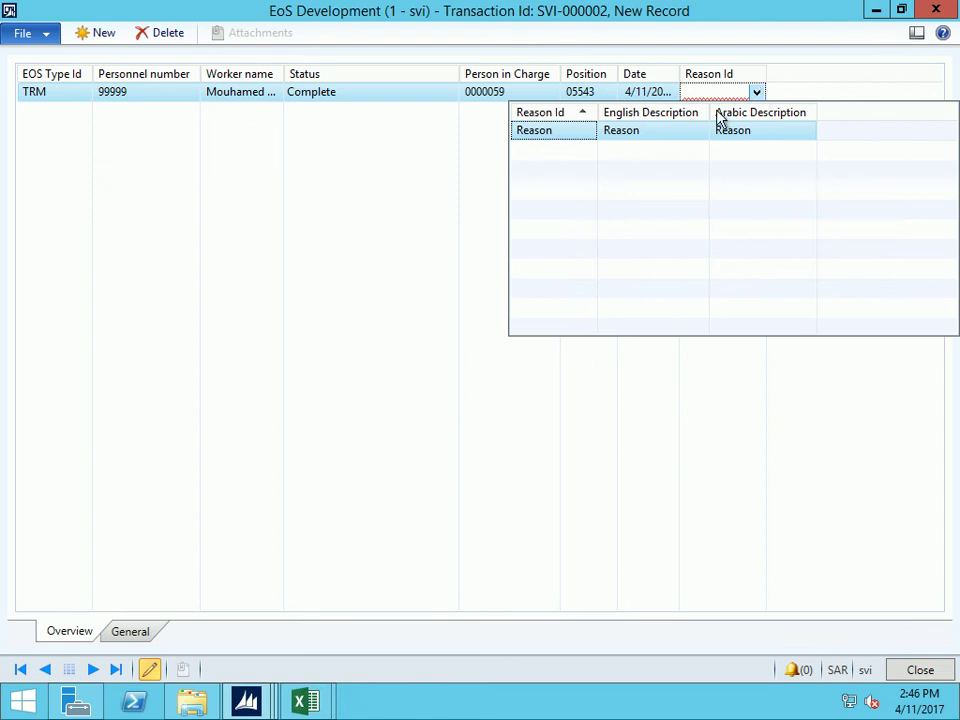
pyautogui.click(584, 134)
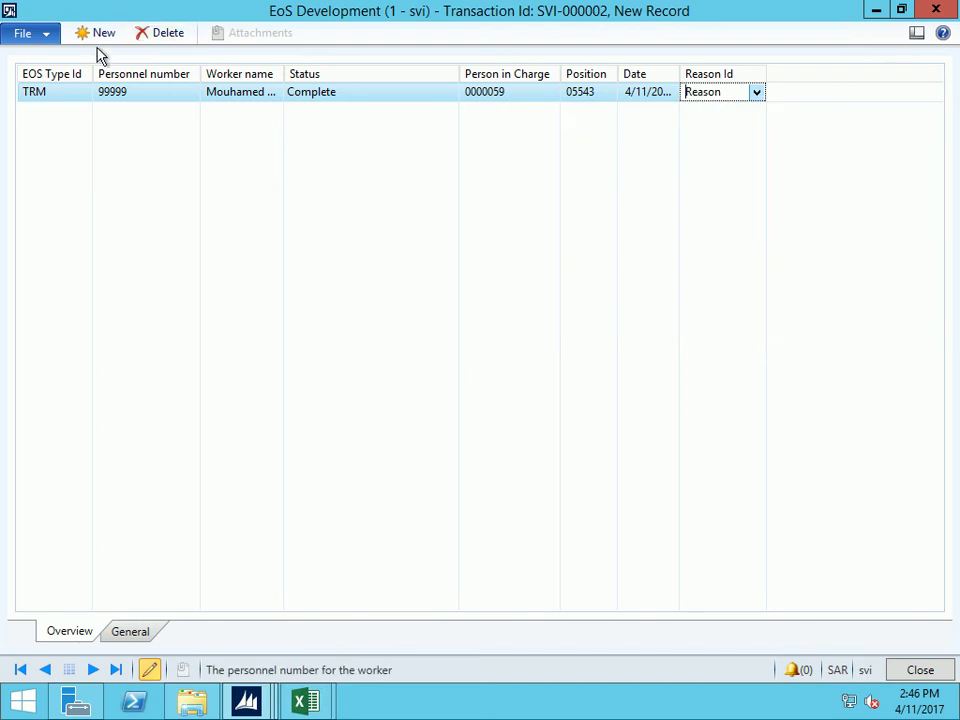
pyautogui.hotkey('ctrl', 's')
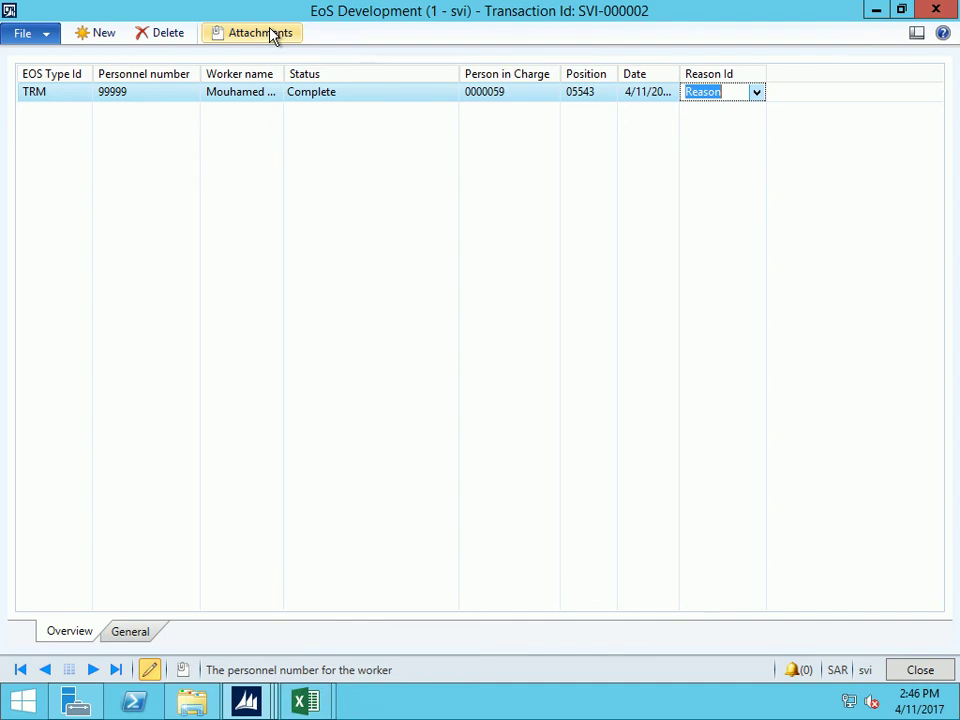
pyautogui.click(933, 10)
# Print the End of Service report to screen with contract allowances, employee dimensions, earnings/deductions, loan details and unpaid salaries shown
pyautogui.click(489, 88)
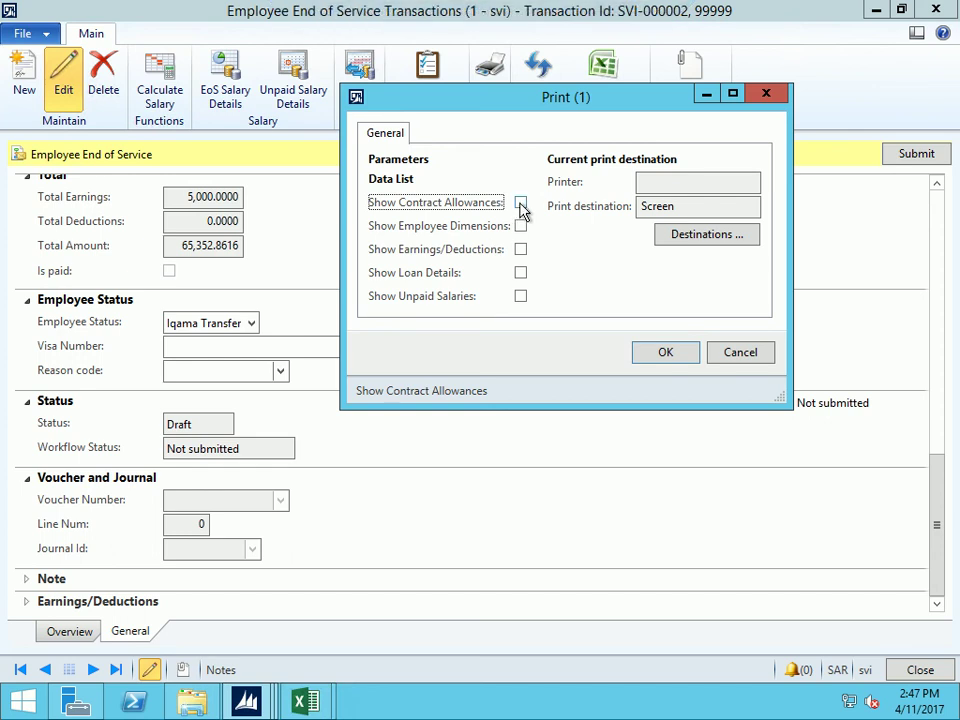
pyautogui.click(520, 227)
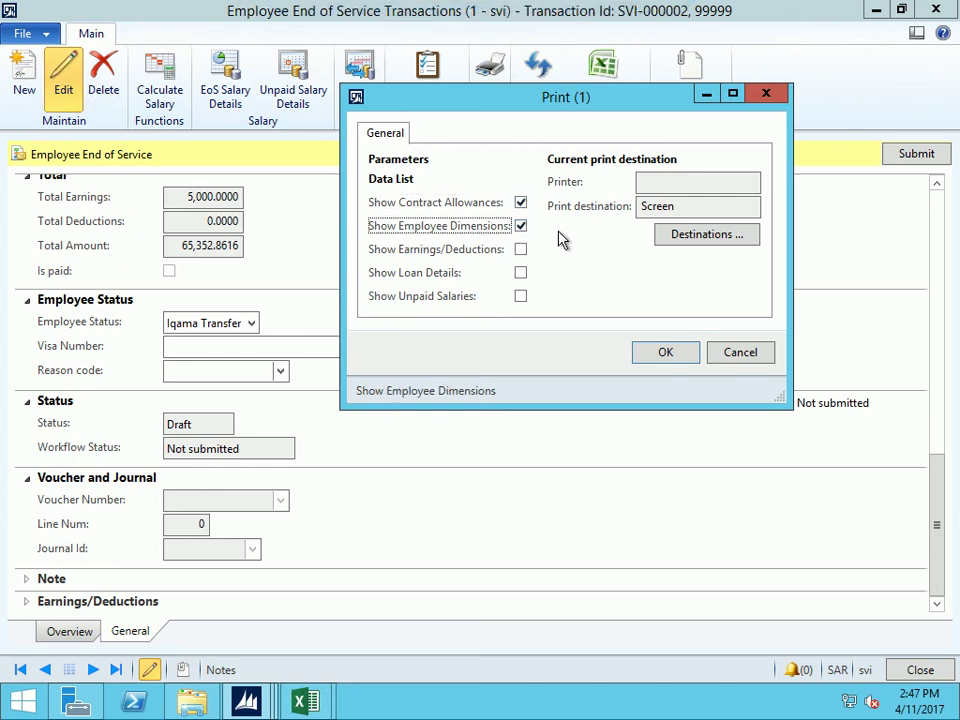
pyautogui.click(520, 249)
pyautogui.click(520, 272)
pyautogui.click(520, 296)
pyautogui.click(665, 352)
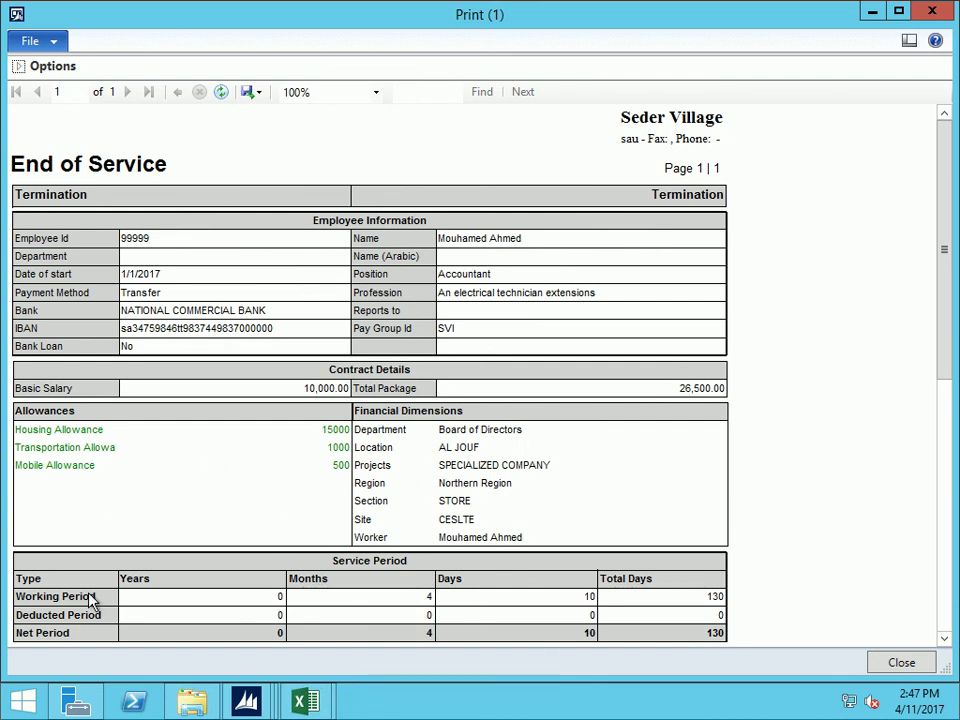
# Review the printed End of Service report through its transaction amounts and signature section and close it
pyautogui.click(944, 638)
pyautogui.scroll(-5, 952, 643)
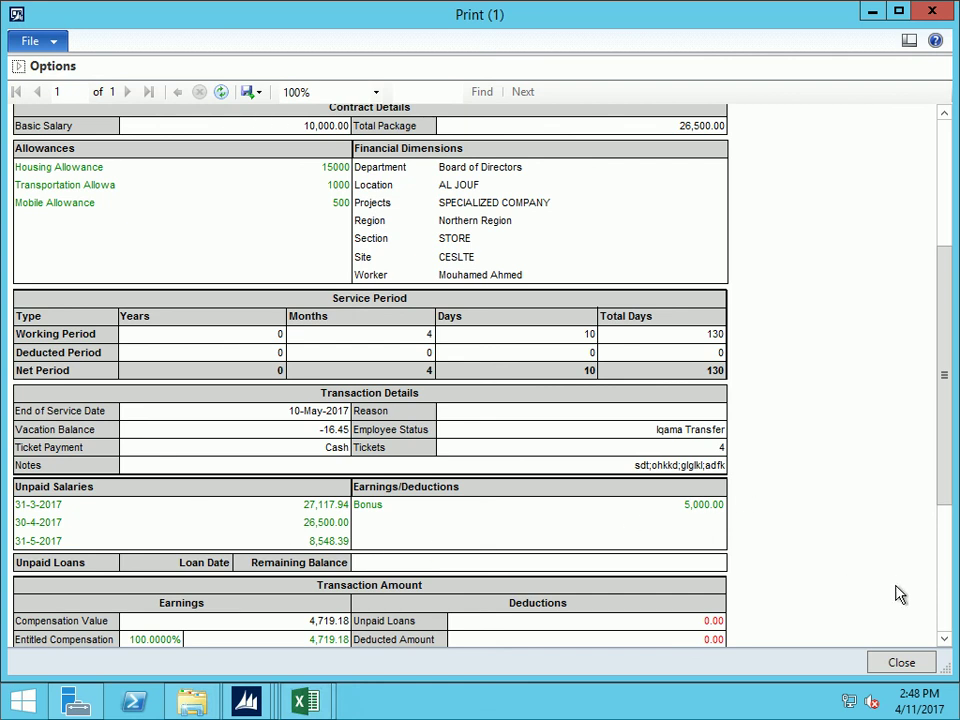
pyautogui.click(944, 638)
pyautogui.scroll(-5, 951, 645)
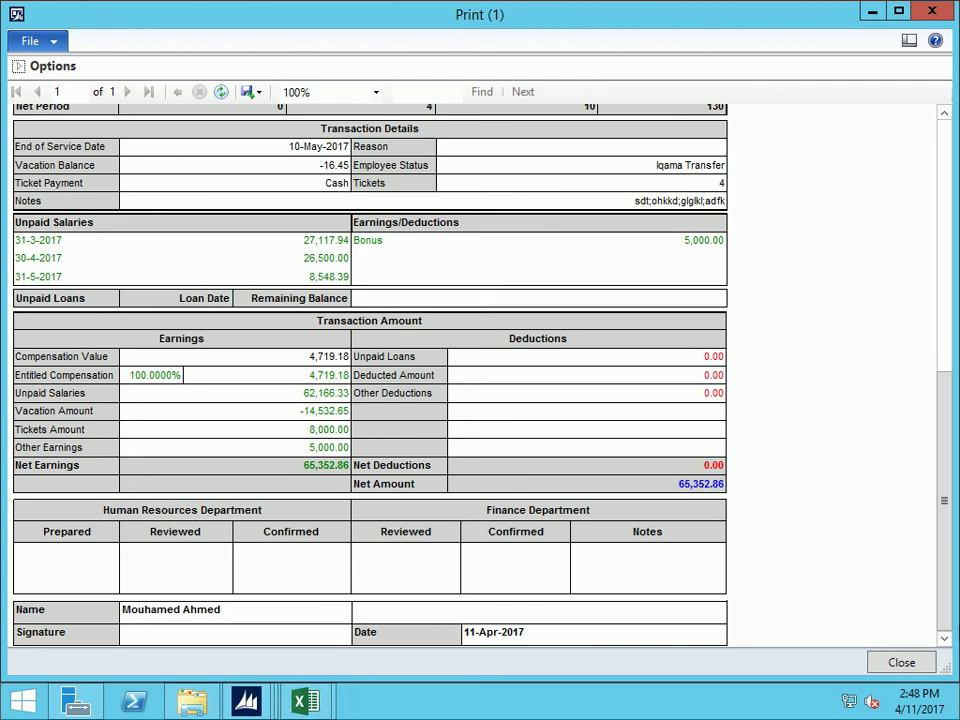
pyautogui.click(885, 667)
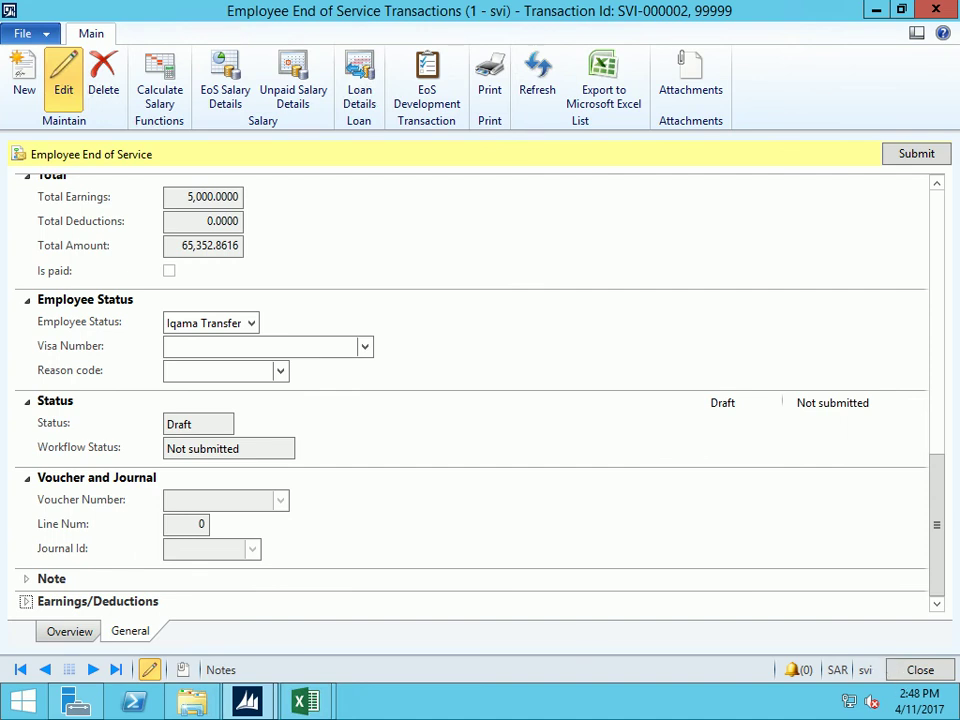
pyautogui.click(613, 11)
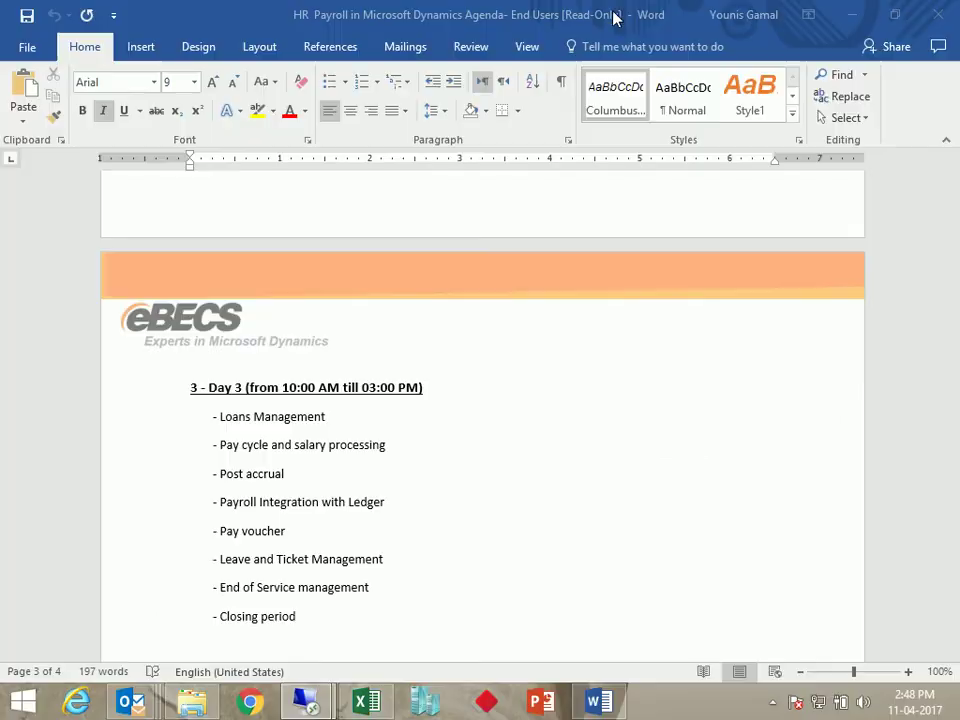
pyautogui.click(738, 704)
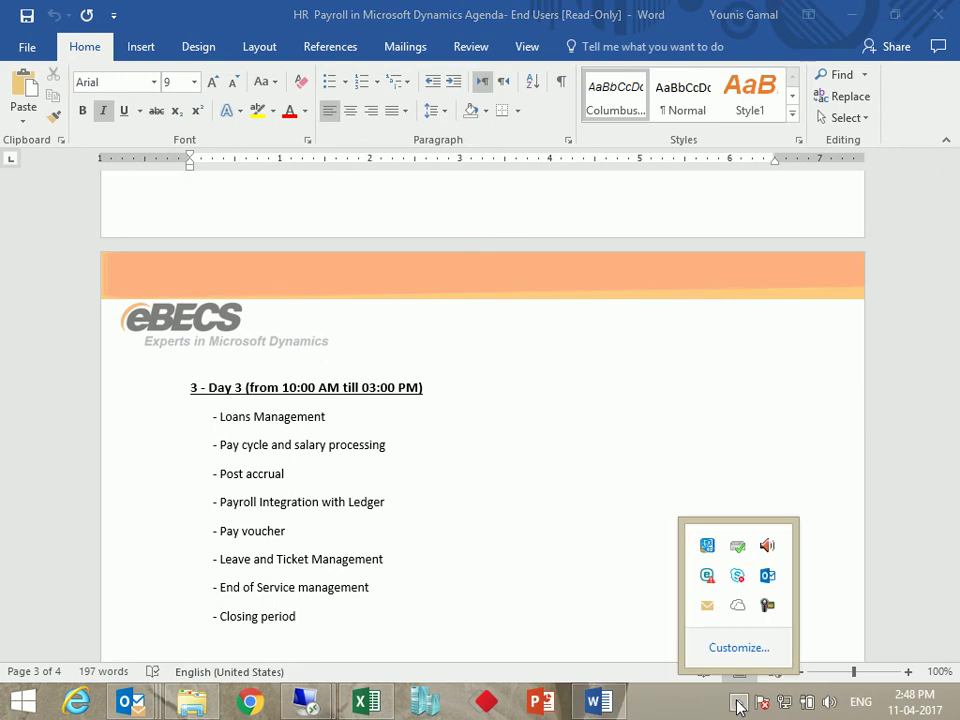
pyautogui.click(776, 614)
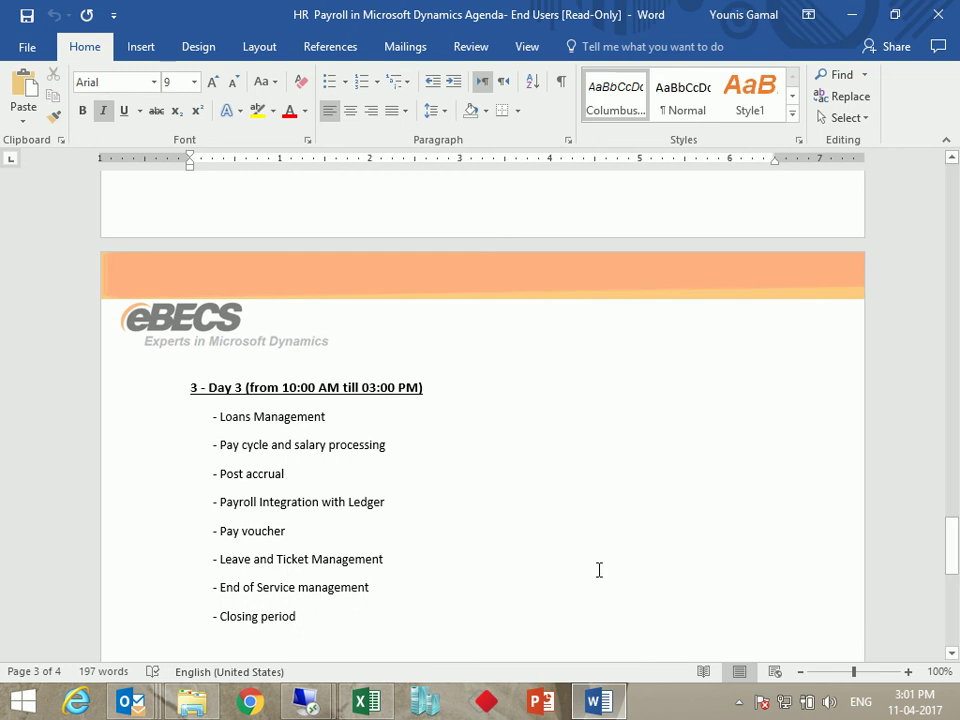
pyautogui.click(308, 700)
pyautogui.click(279, 643)
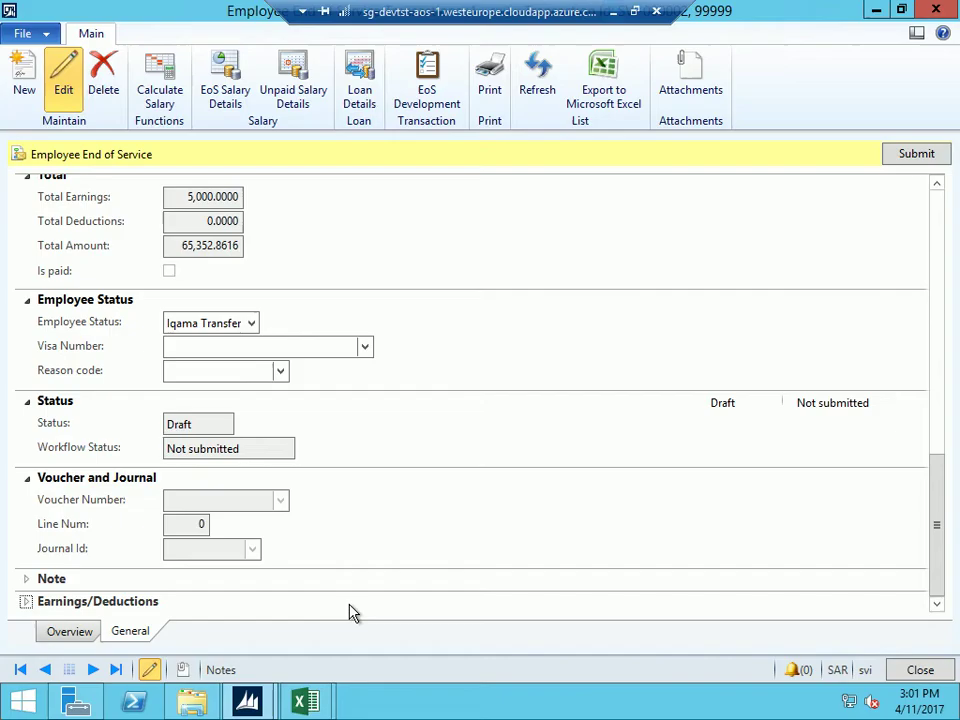
# Close the Employee End of Service Transactions form and create a new Settlement Voucher record from the Payroll journals
pyautogui.click(946, 11)
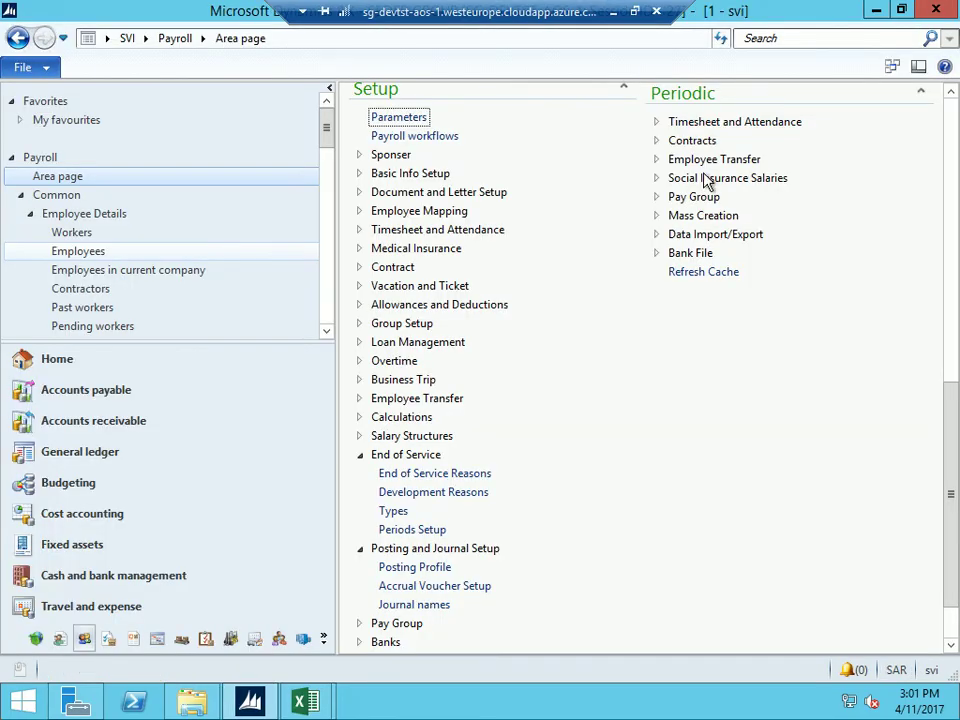
pyautogui.scroll(12, 776, 124)
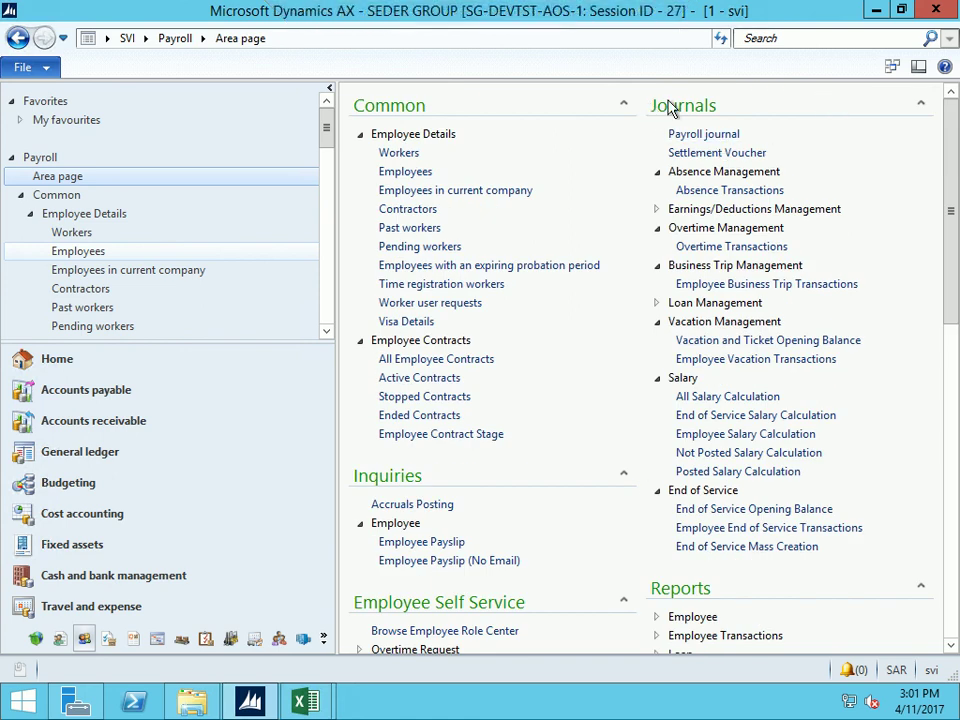
pyautogui.click(714, 154)
pyautogui.click(129, 165)
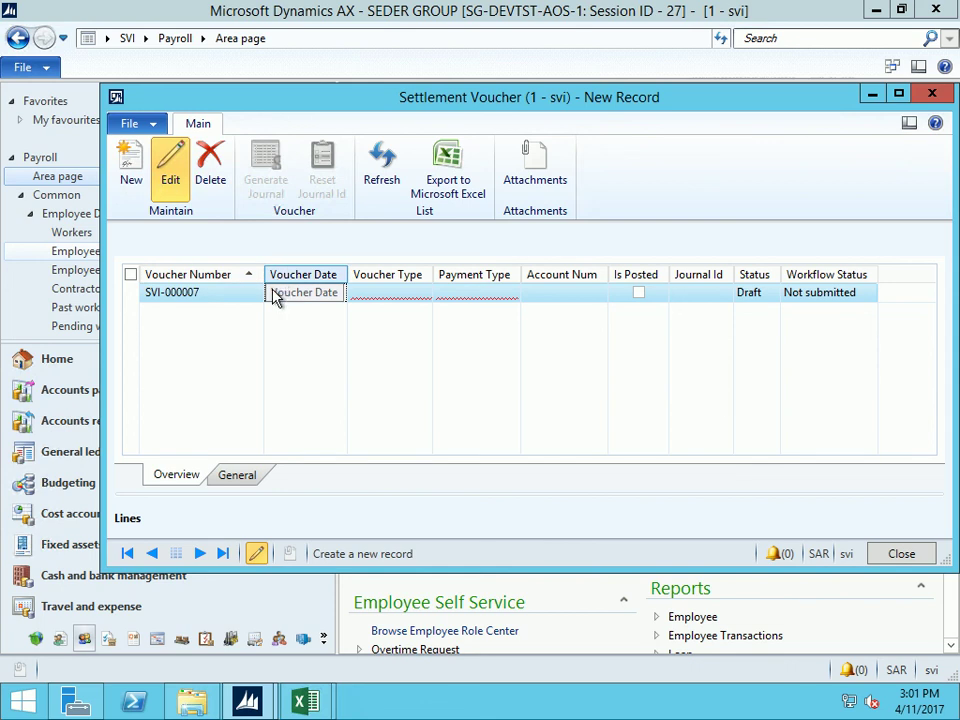
# Set the new settlement voucher's voucher type to Monthly Salary and its payment type to Transfer
pyautogui.click(403, 298)
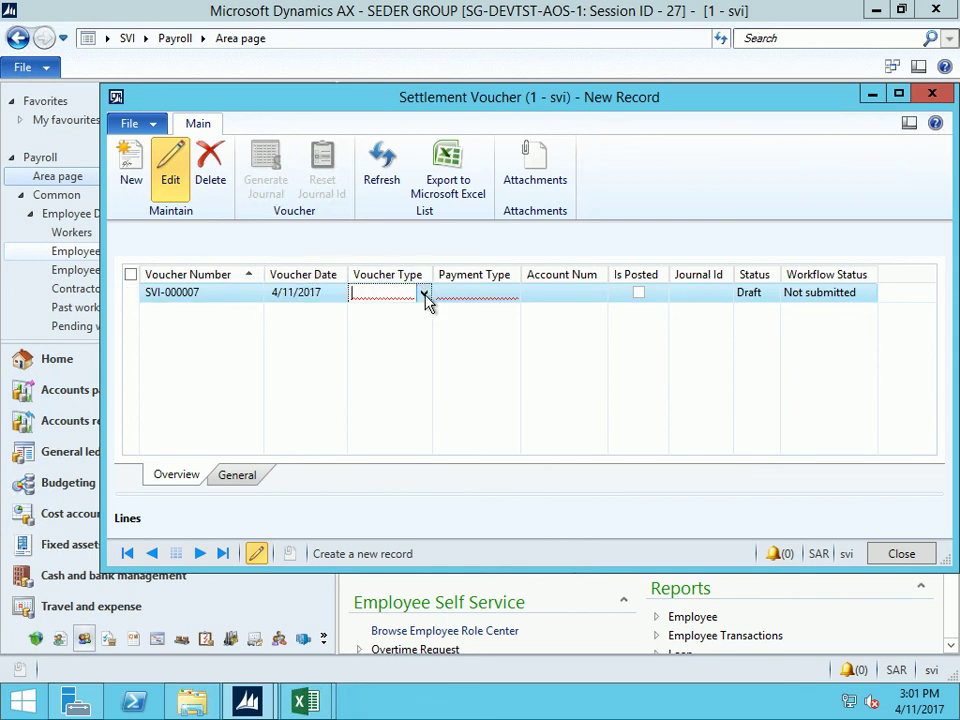
pyautogui.click(425, 295)
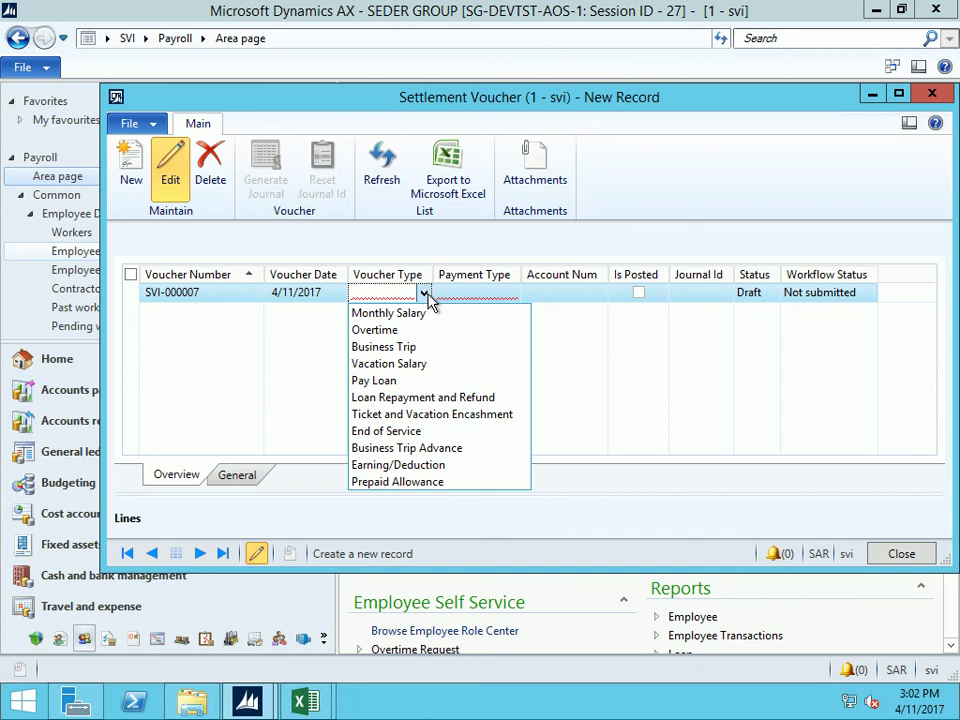
pyautogui.click(425, 314)
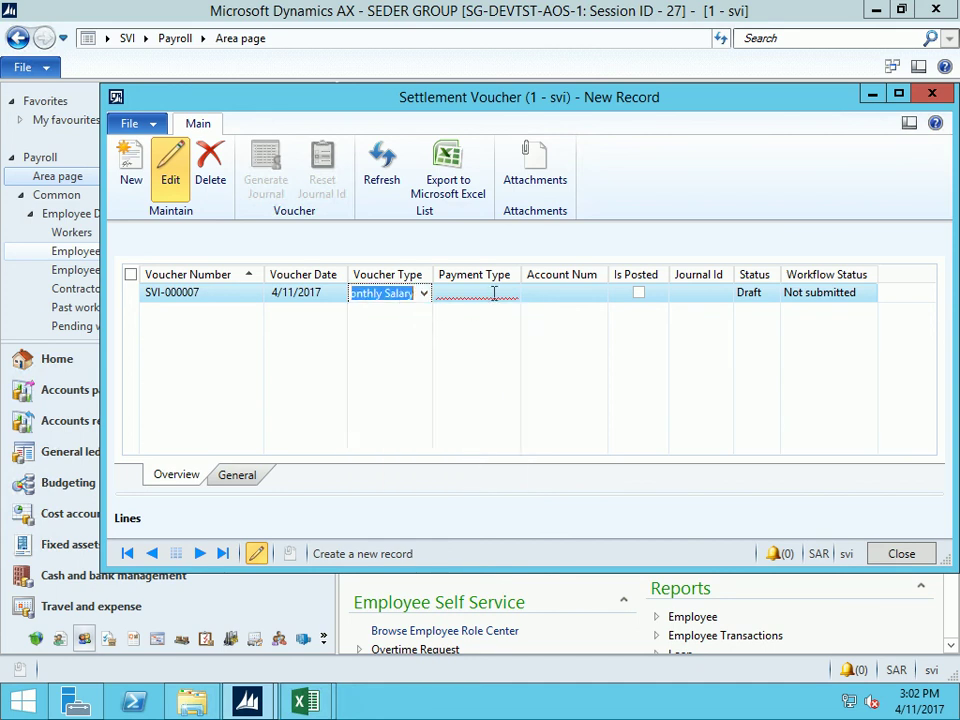
pyautogui.click(495, 293)
pyautogui.click(513, 293)
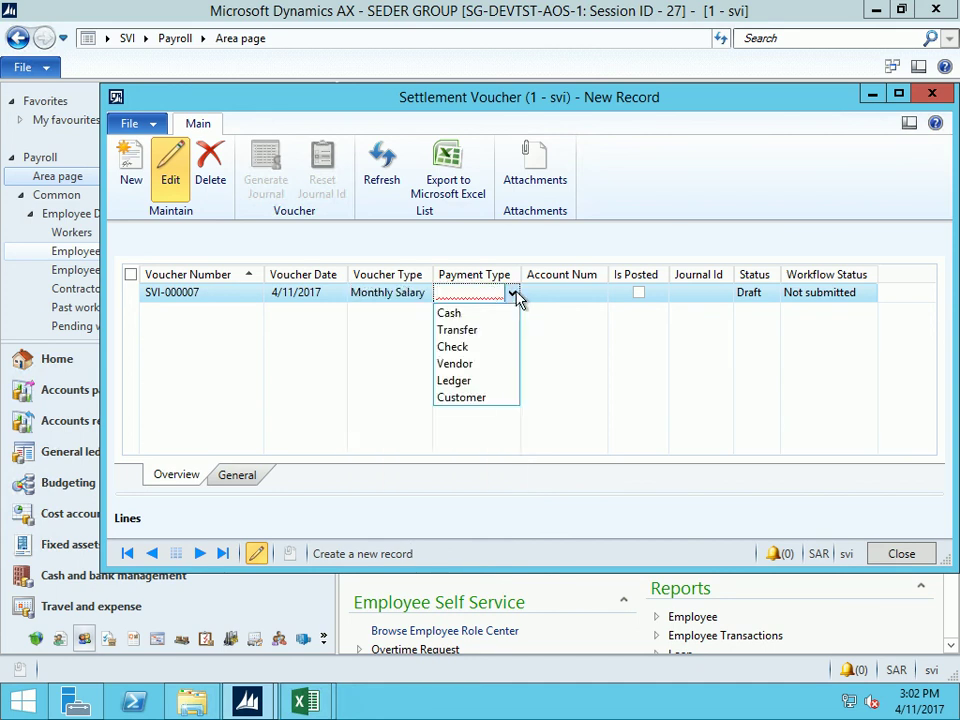
pyautogui.click(466, 330)
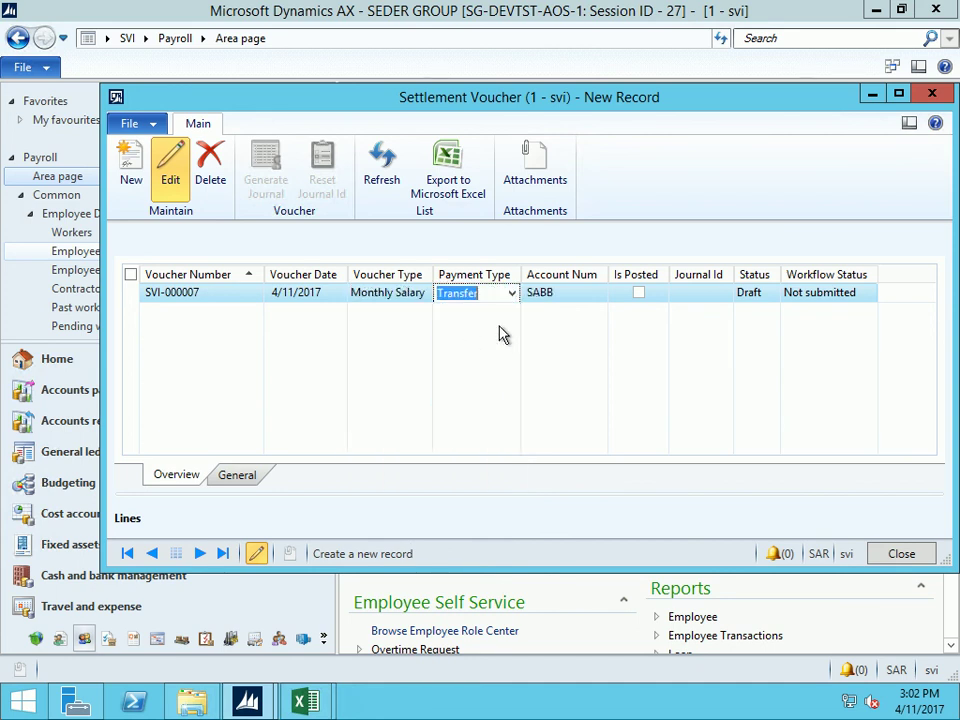
# Keep SABB as the voucher's account number, maximize the Settlement Voucher form and save the record
pyautogui.click(596, 293)
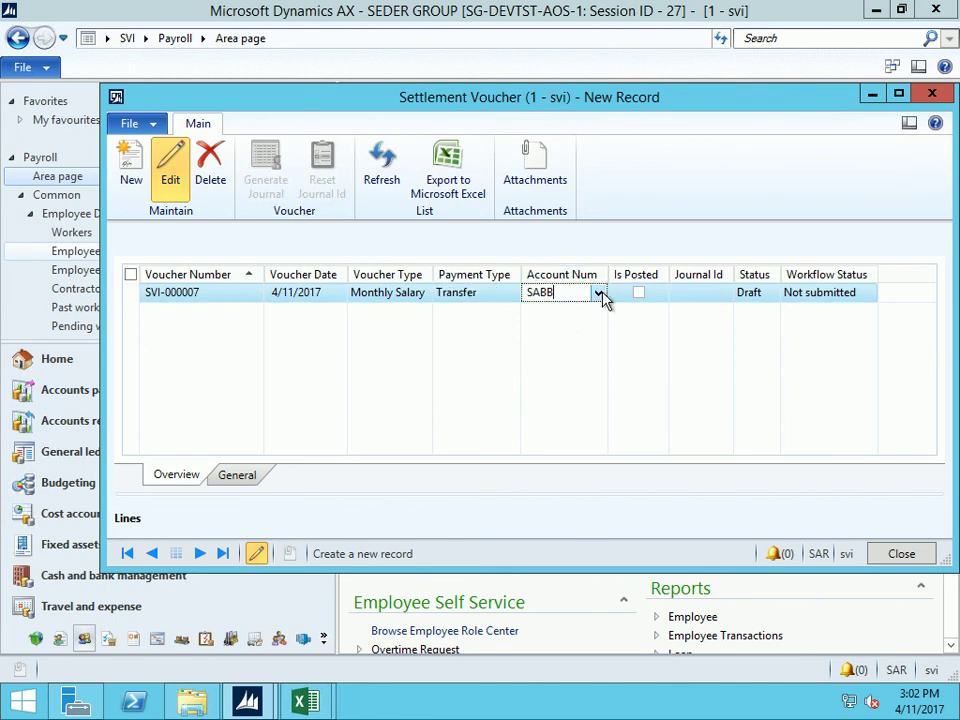
pyautogui.click(600, 294)
pyautogui.click(602, 293)
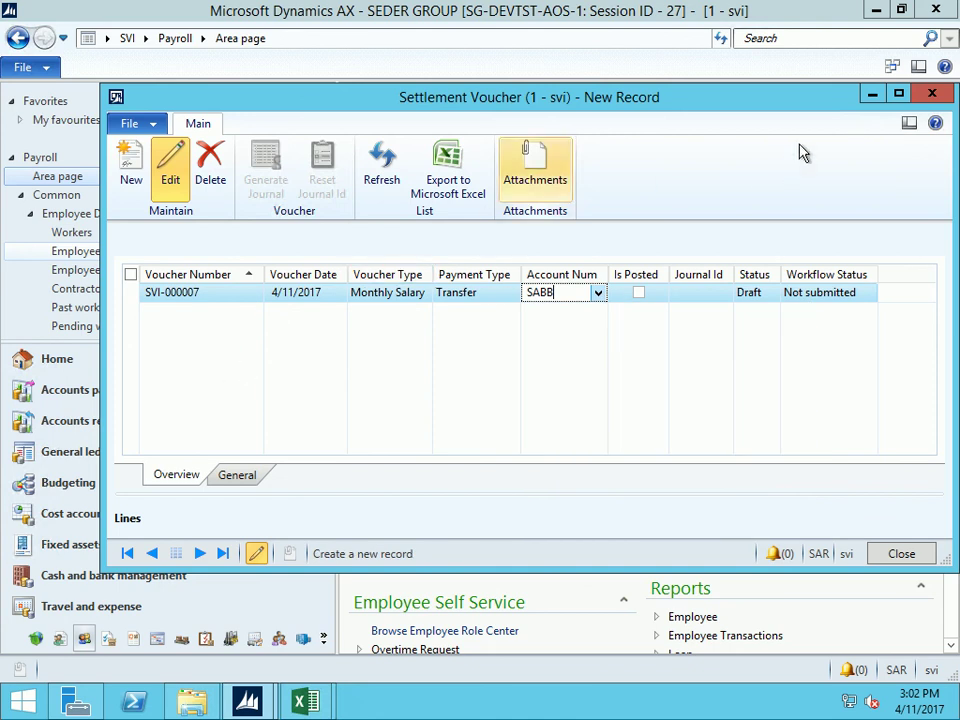
pyautogui.click(899, 95)
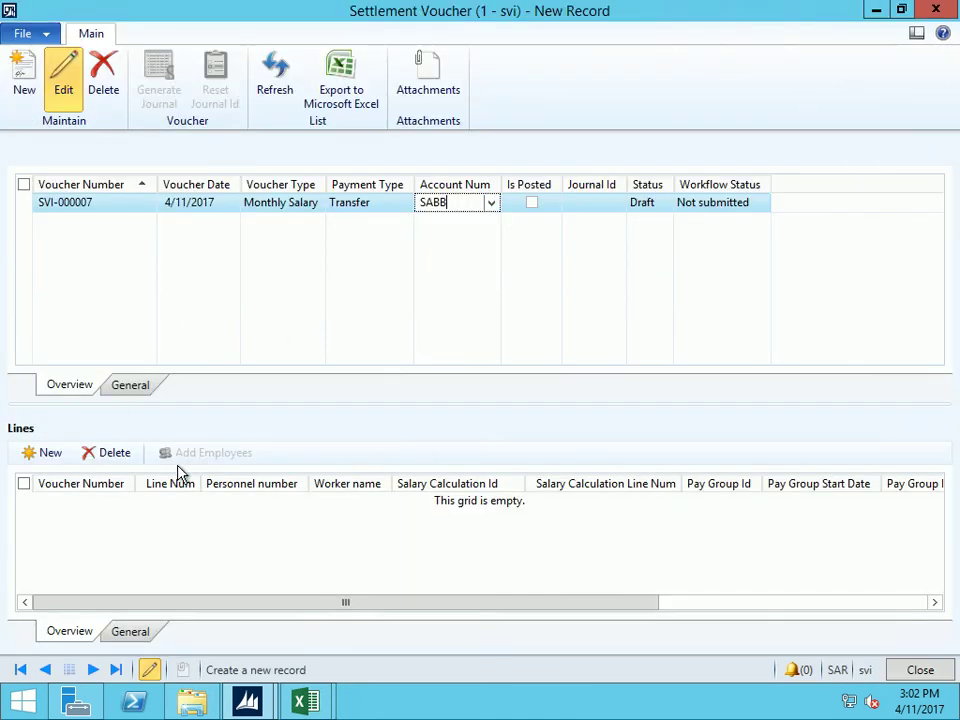
pyautogui.hotkey('ctrl', 's')
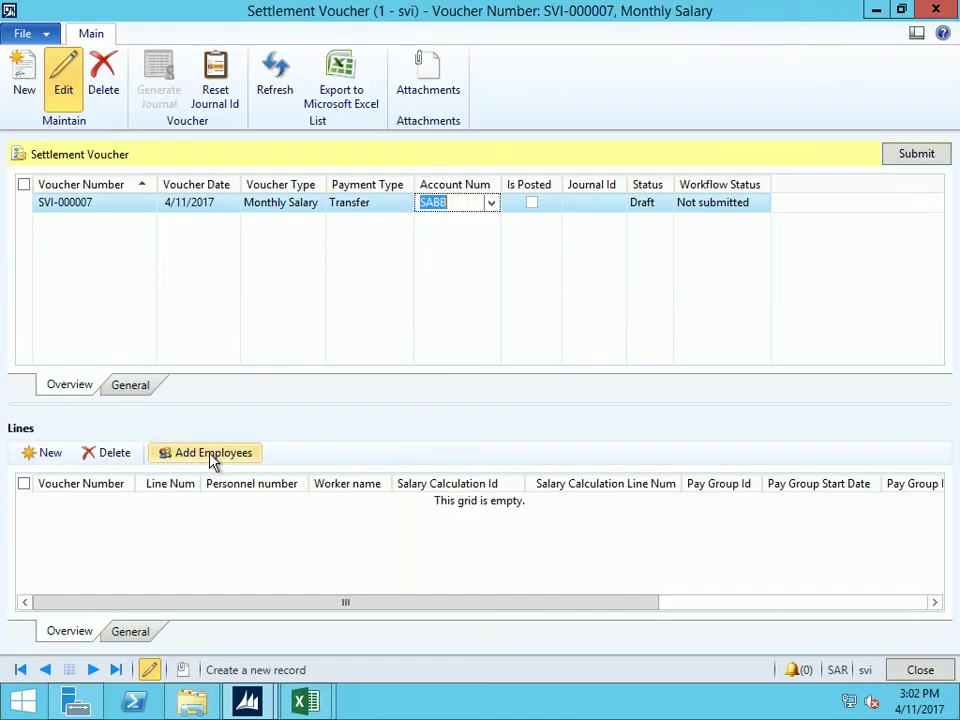
# Add all employees listed in the Monthly Salary employee selection to the voucher's lines
pyautogui.click(210, 456)
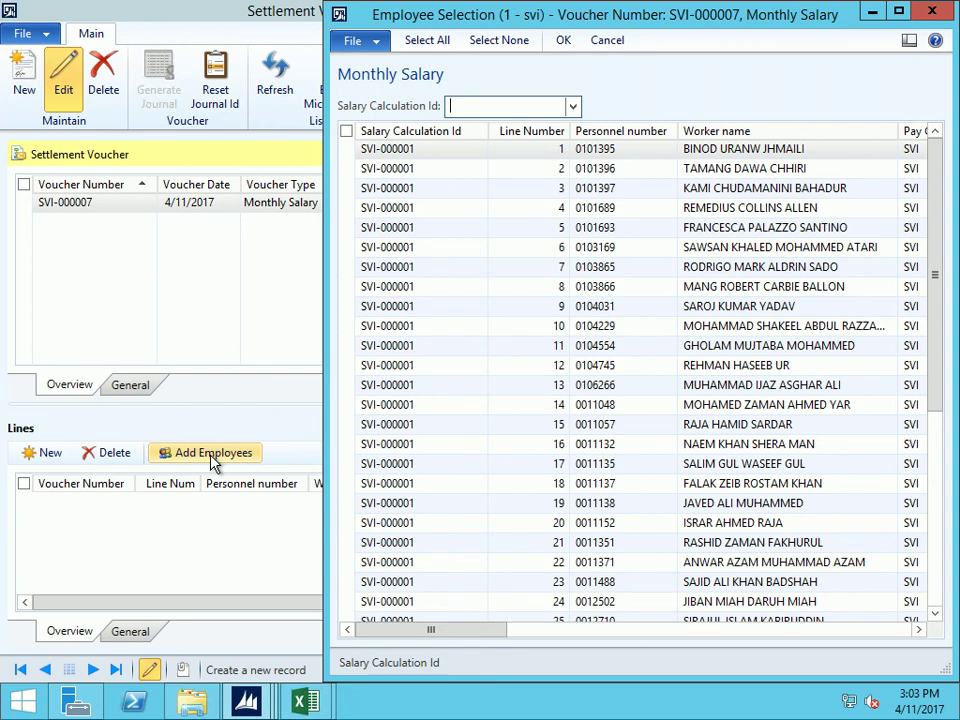
pyautogui.click(347, 267)
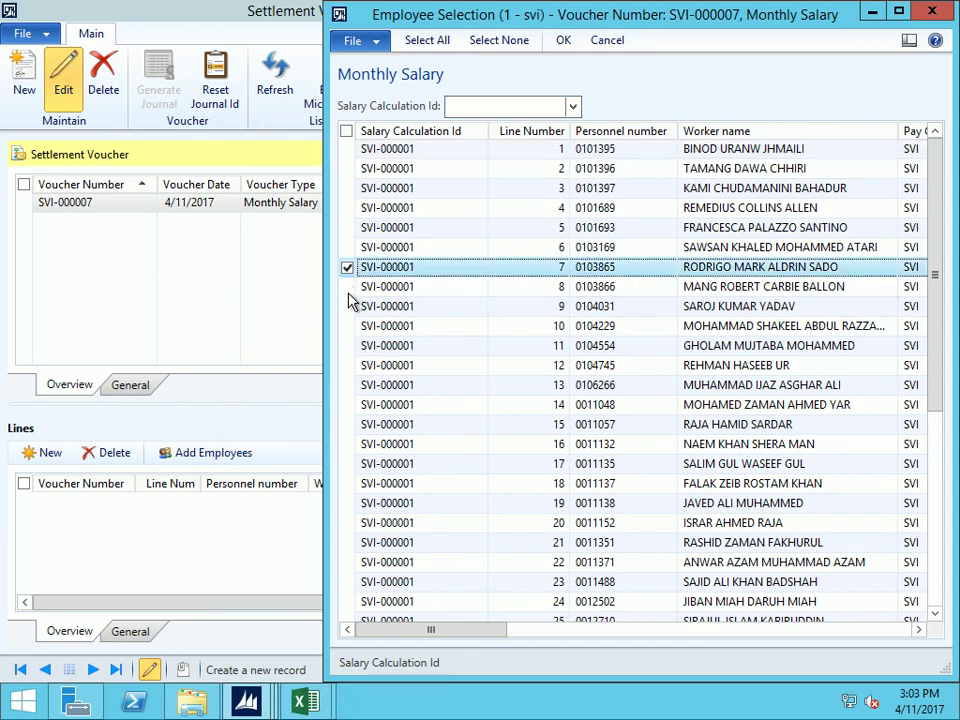
pyautogui.click(347, 287)
pyautogui.click(347, 326)
pyautogui.click(347, 365)
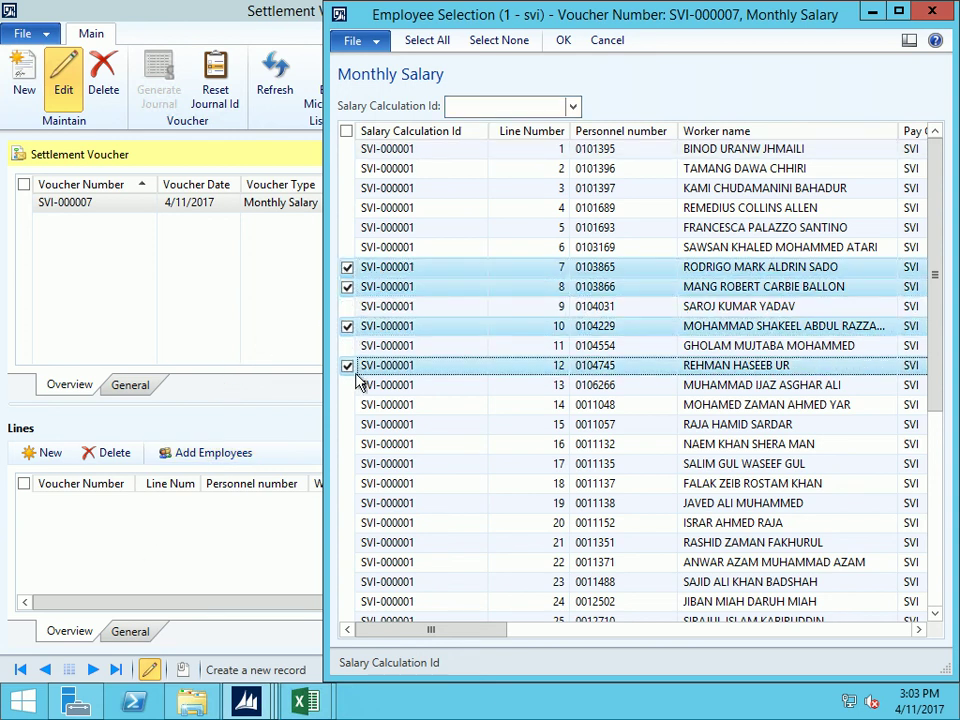
pyautogui.click(346, 131)
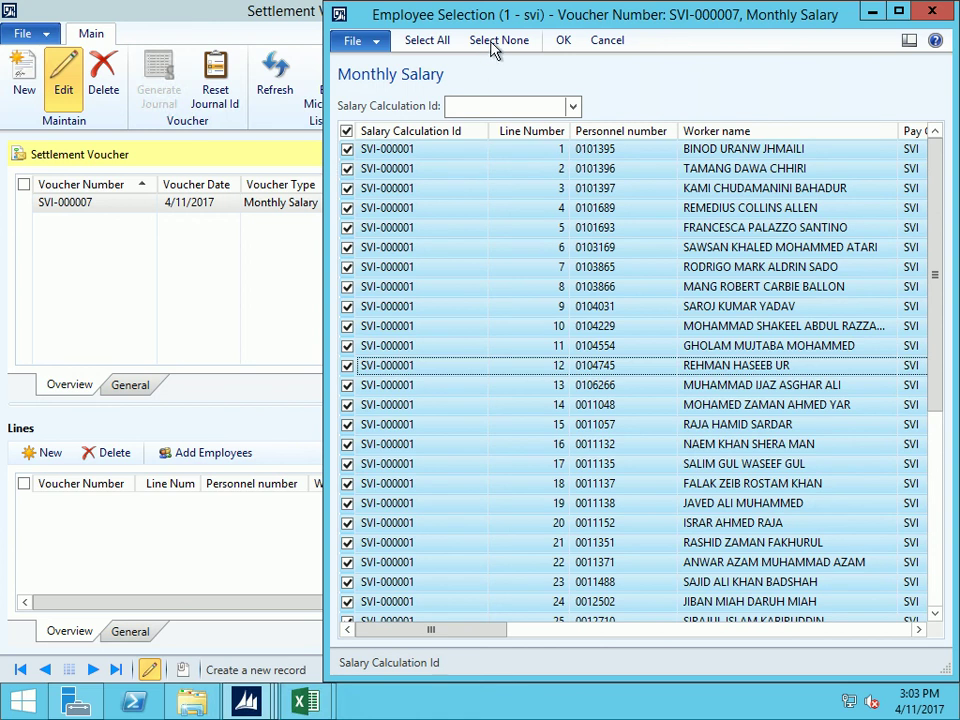
pyautogui.click(562, 40)
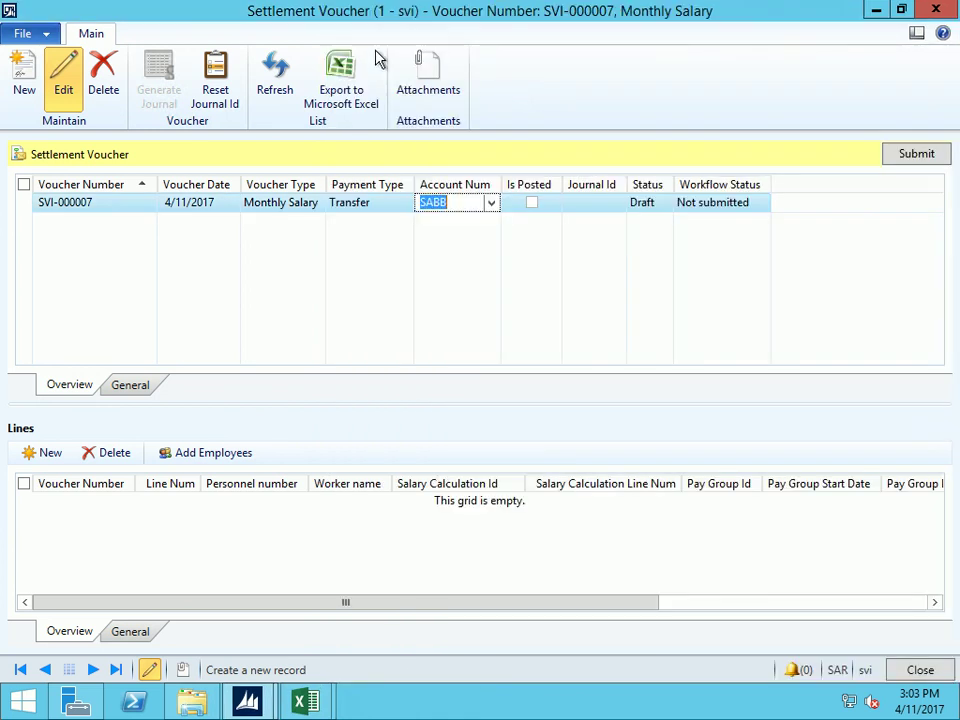
# Refresh the Monthly Salary voucher and submit it to the workflow with a blank comment
pyautogui.click(274, 84)
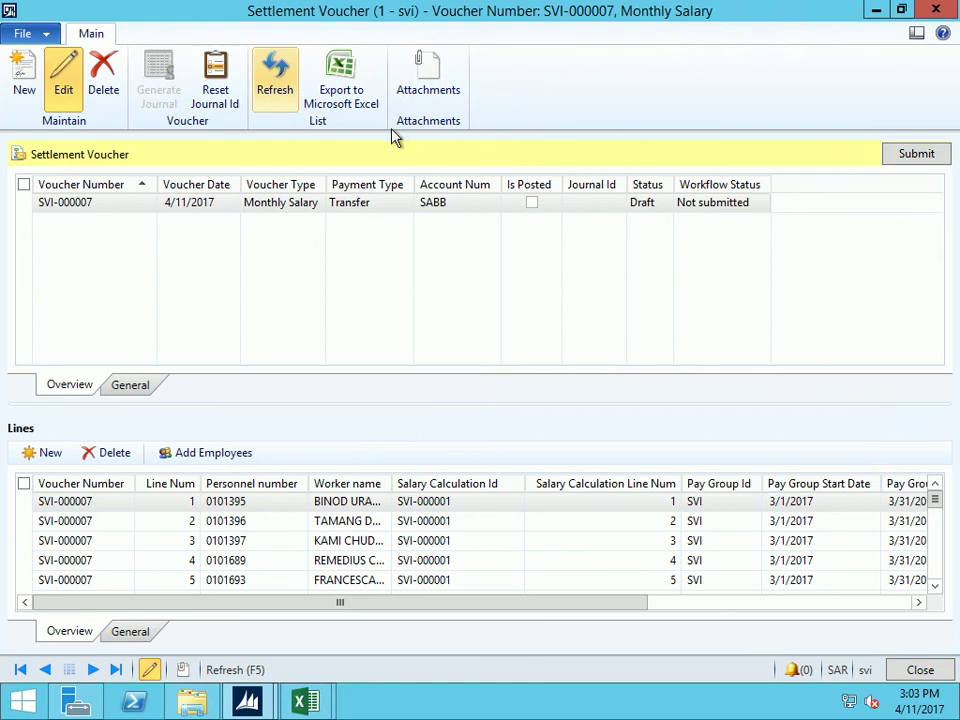
pyautogui.click(917, 157)
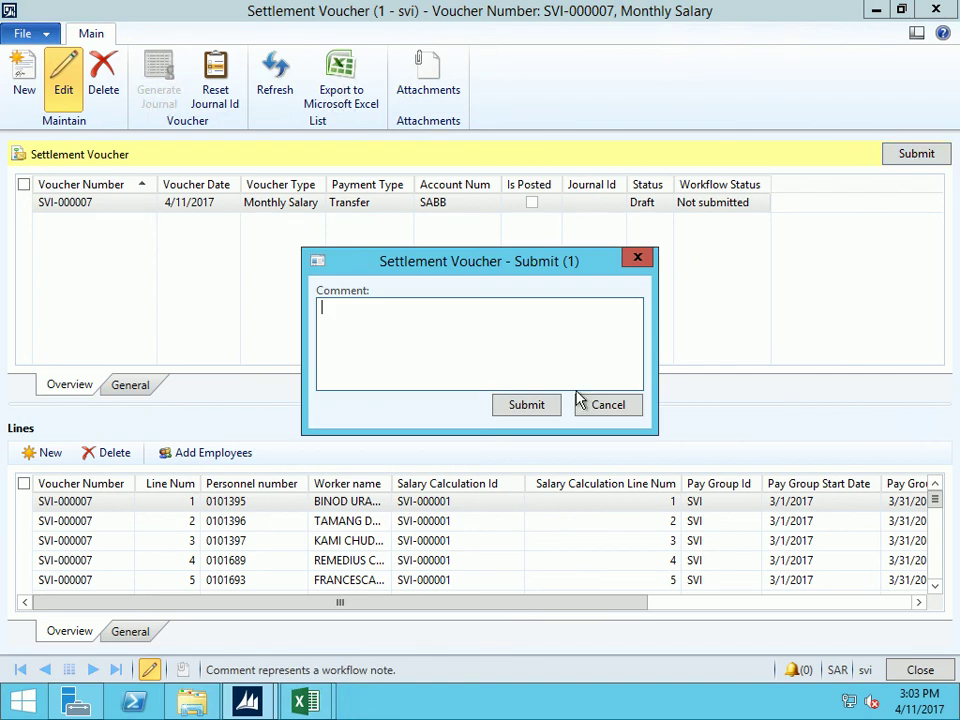
pyautogui.click(520, 408)
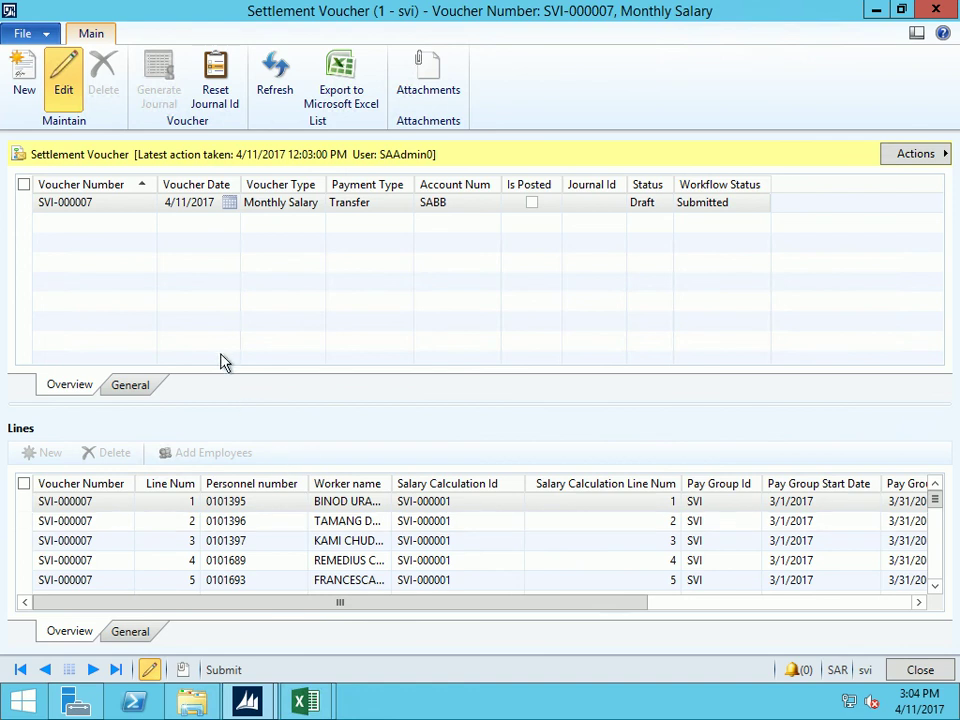
# Create a second settlement voucher with voucher type Vacation Salary and payment type Transfer
pyautogui.click(22, 88)
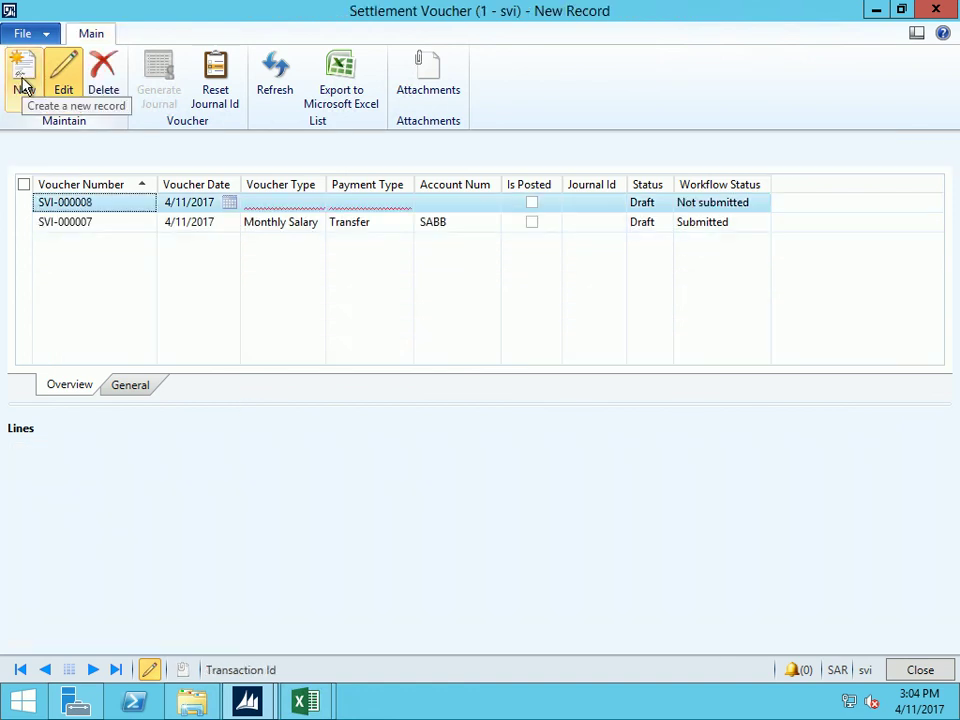
pyautogui.click(282, 200)
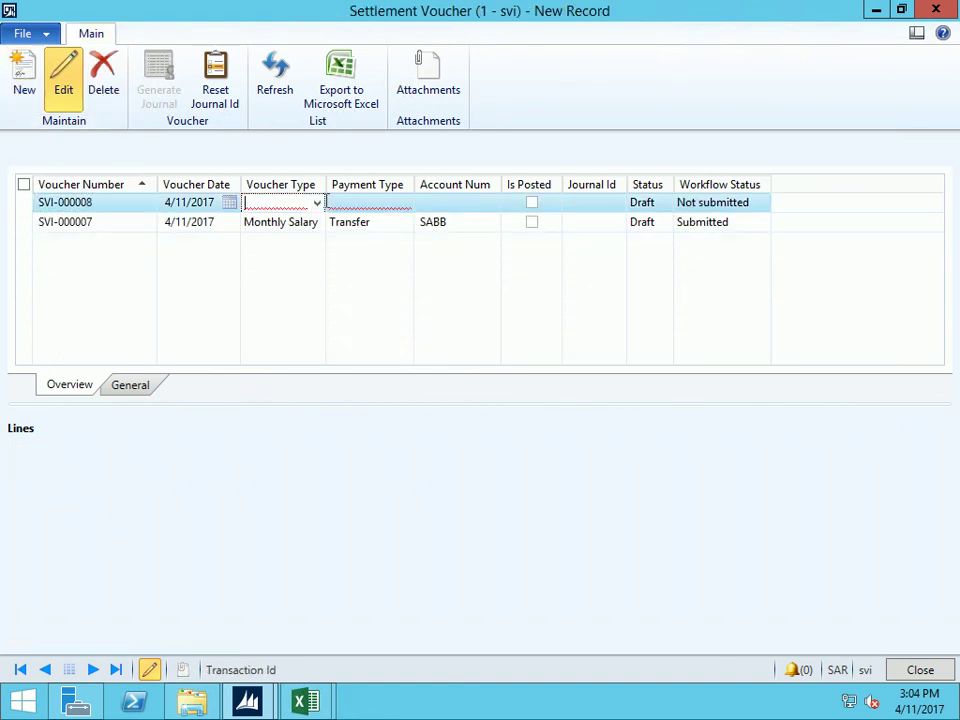
pyautogui.click(318, 204)
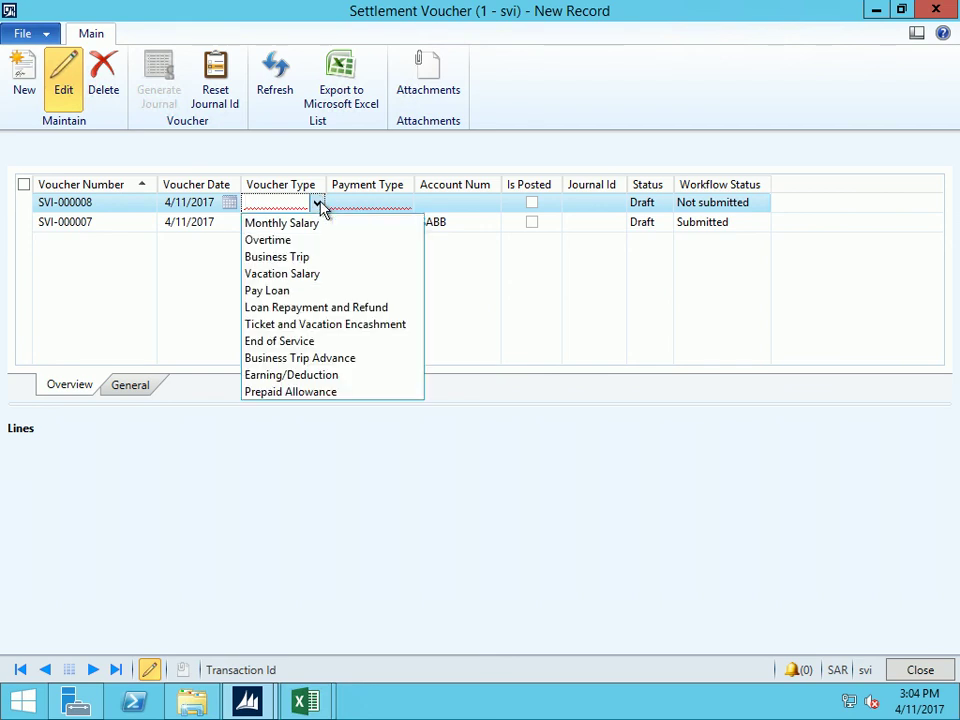
pyautogui.click(286, 275)
pyautogui.click(400, 207)
pyautogui.click(403, 205)
pyautogui.click(386, 240)
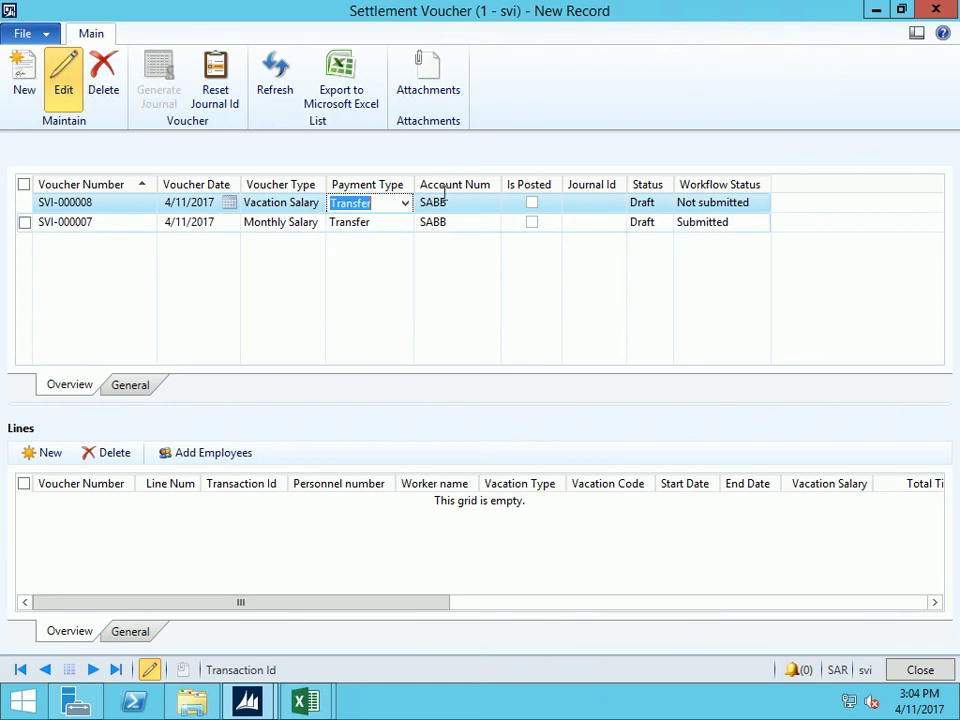
# Add the first, second and fourth listed employee vacation transactions to the Vacation Salary voucher's lines
pyautogui.click(240, 458)
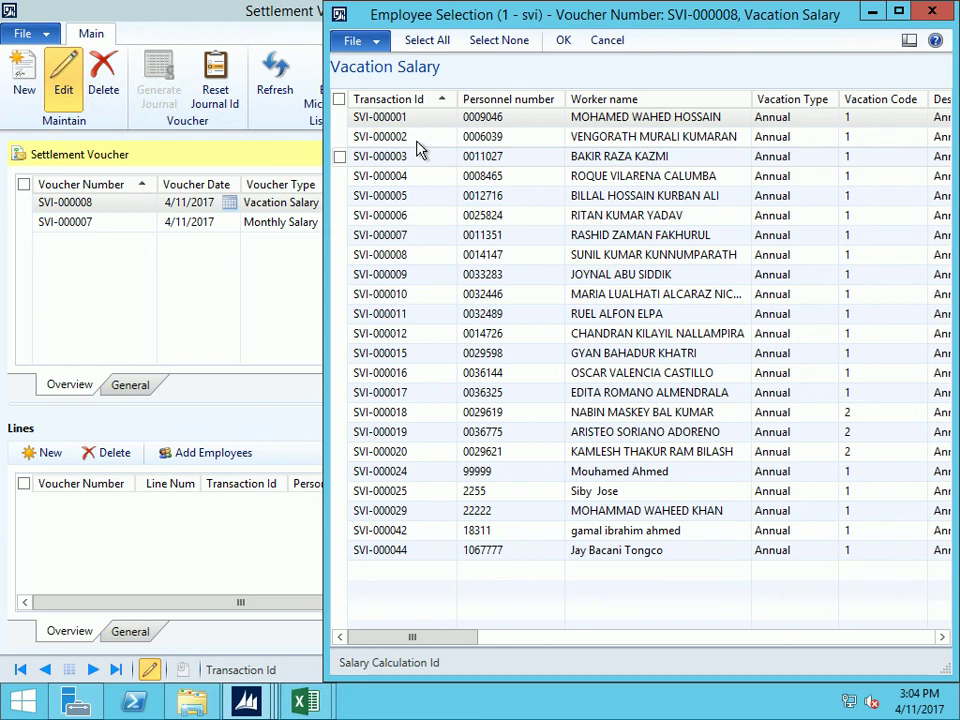
pyautogui.click(340, 117)
pyautogui.click(340, 137)
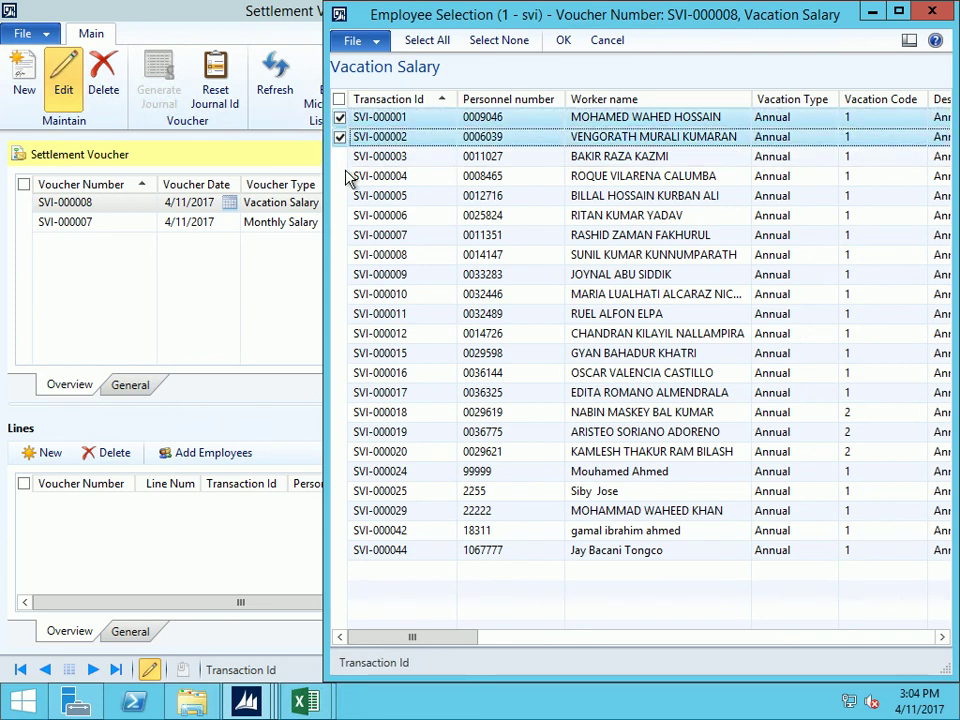
pyautogui.click(340, 176)
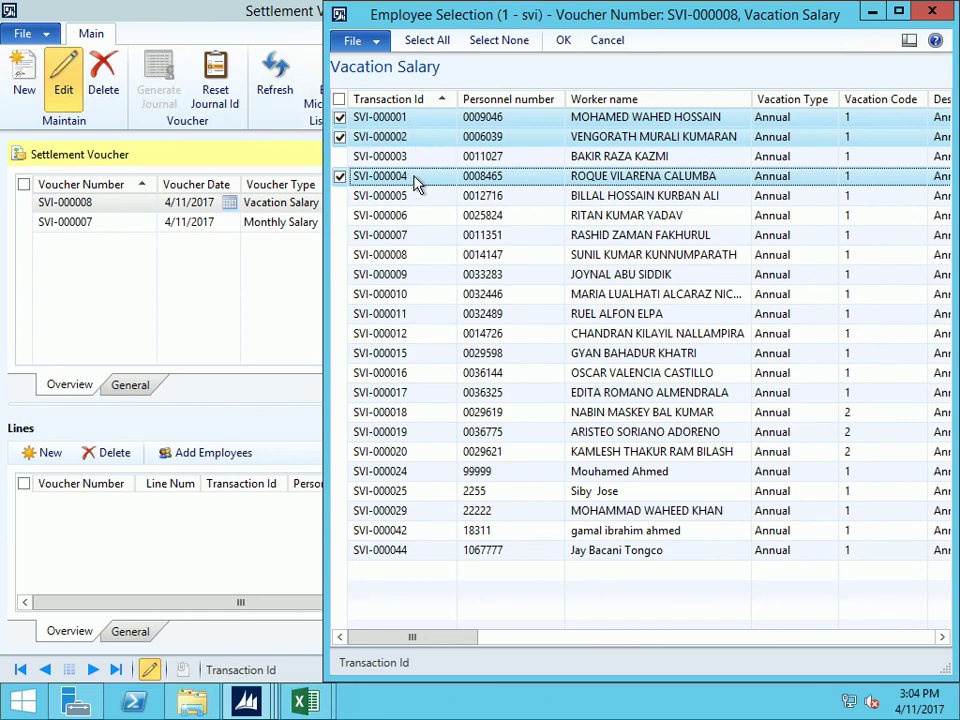
pyautogui.click(562, 41)
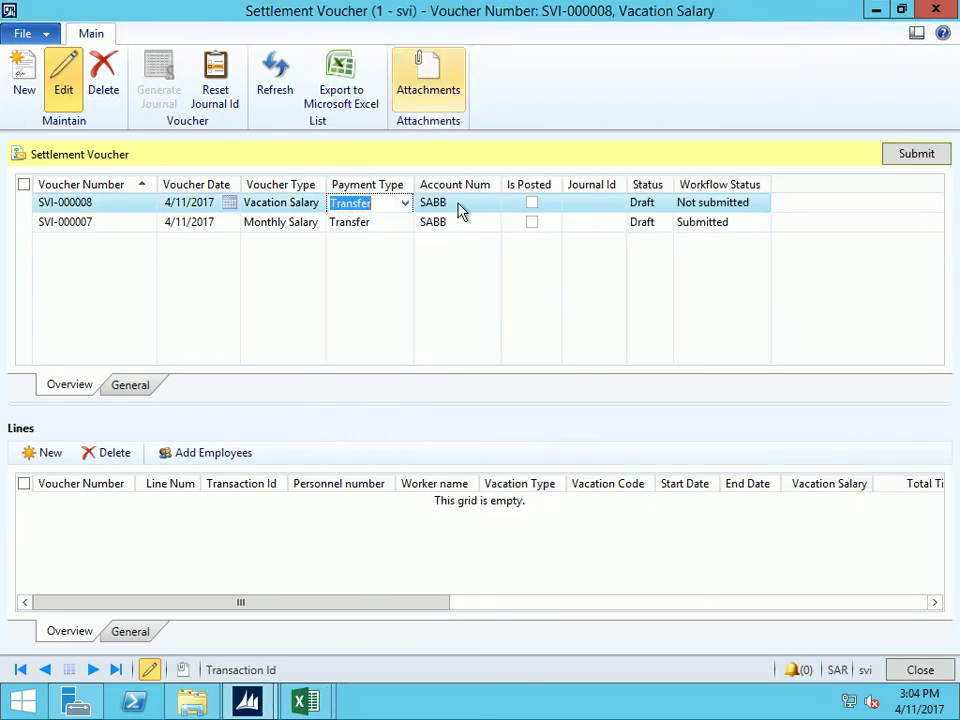
# Refresh the Vacation Salary settlement voucher and submit it to the workflow
pyautogui.click(272, 92)
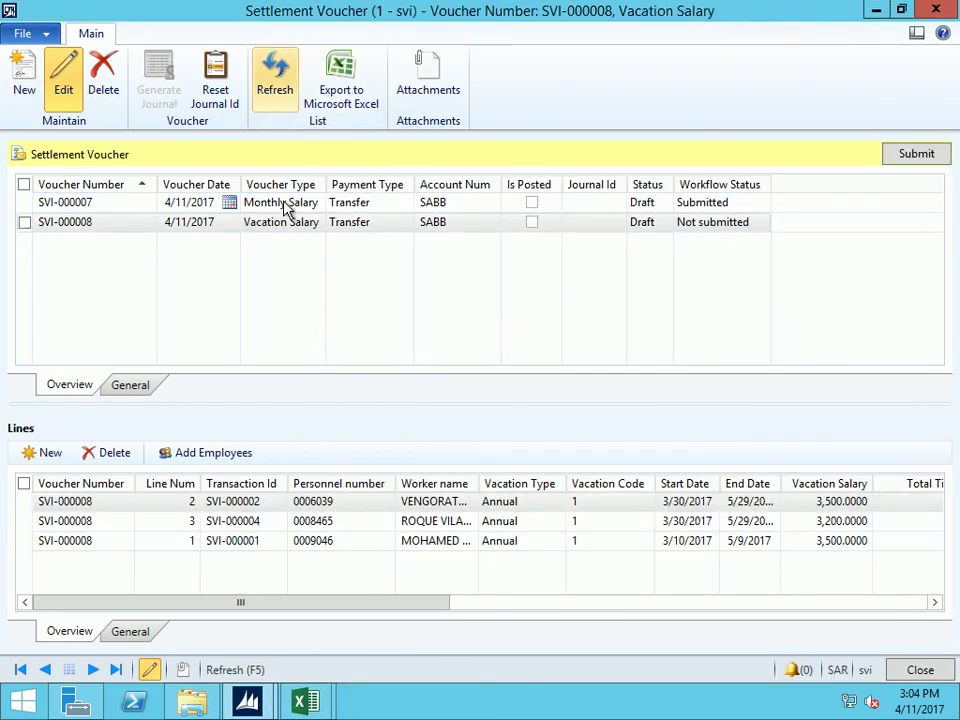
pyautogui.click(912, 157)
pyautogui.click(509, 403)
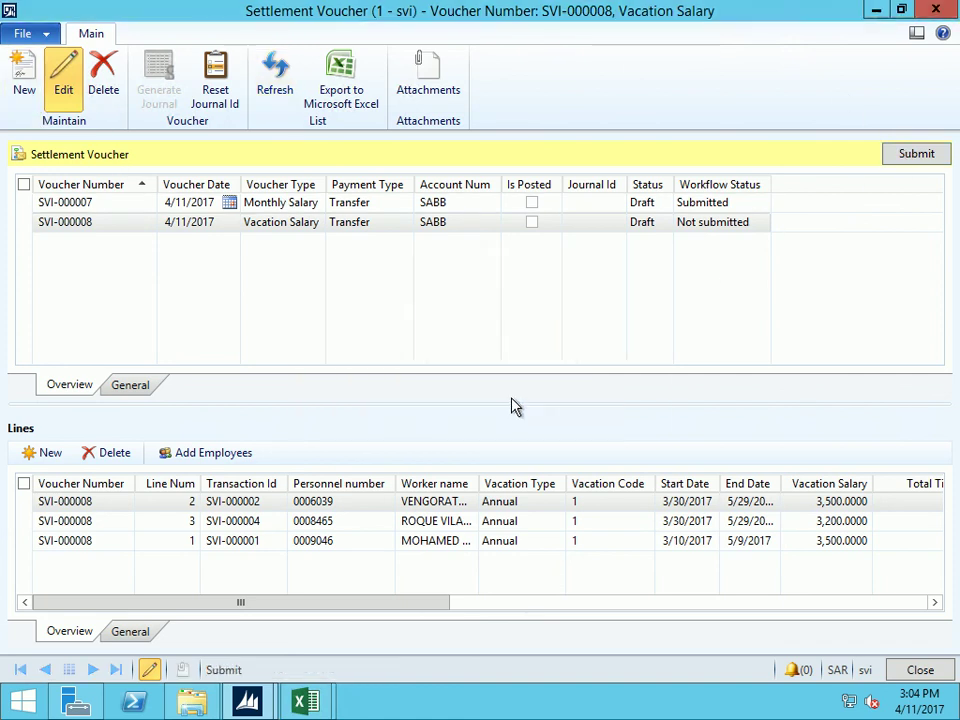
# Create another settlement voucher with voucher type Vacation Salary and payment type Transfer
pyautogui.click(22, 88)
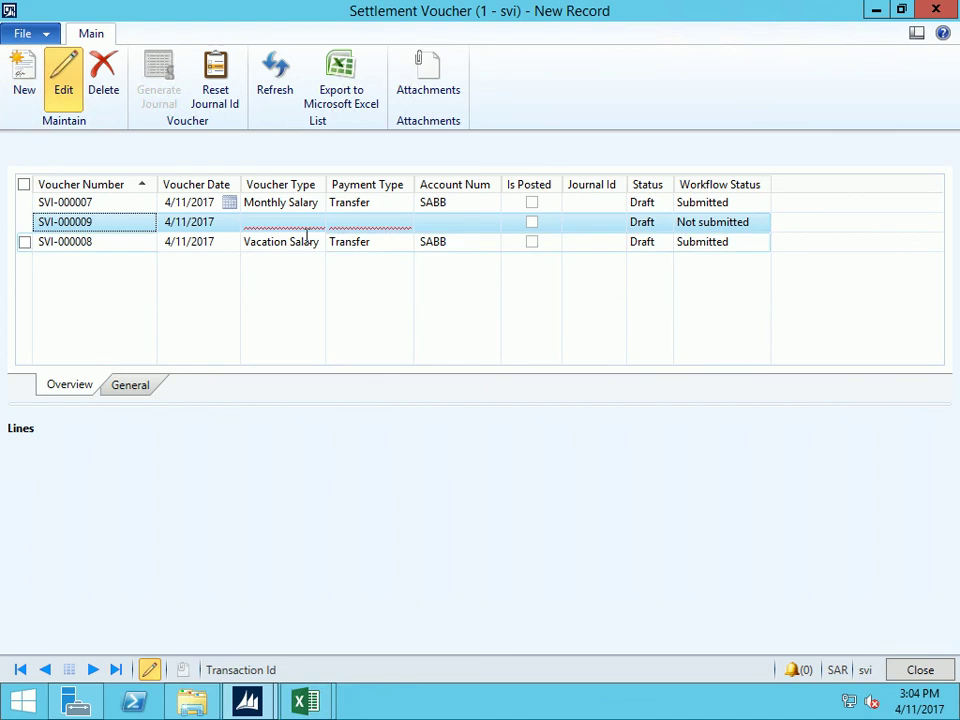
pyautogui.click(305, 225)
pyautogui.click(317, 222)
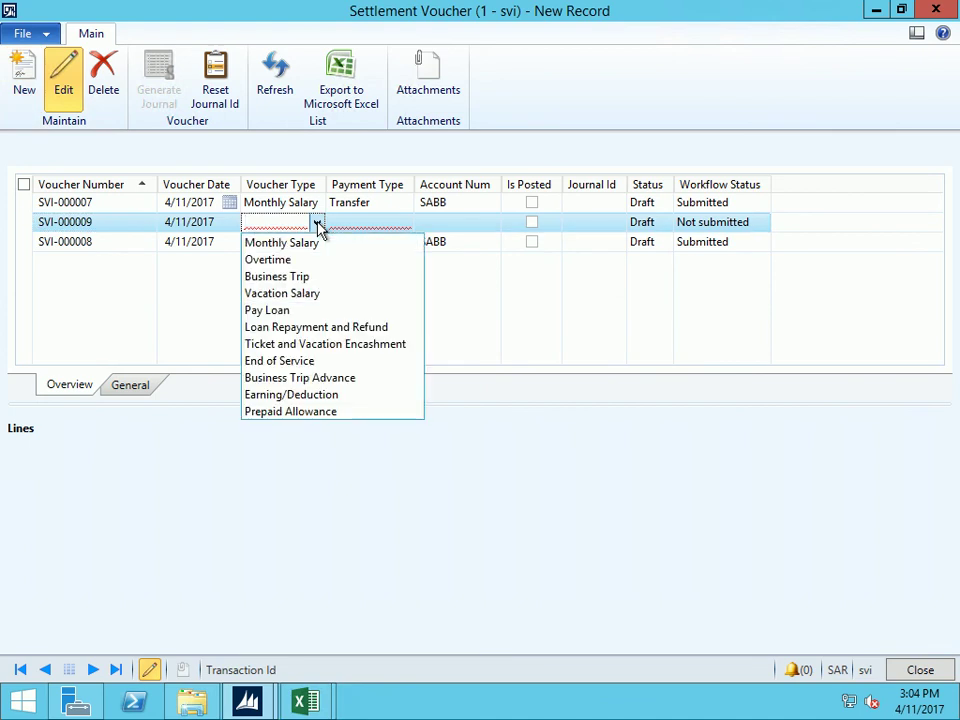
pyautogui.click(280, 293)
pyautogui.click(368, 221)
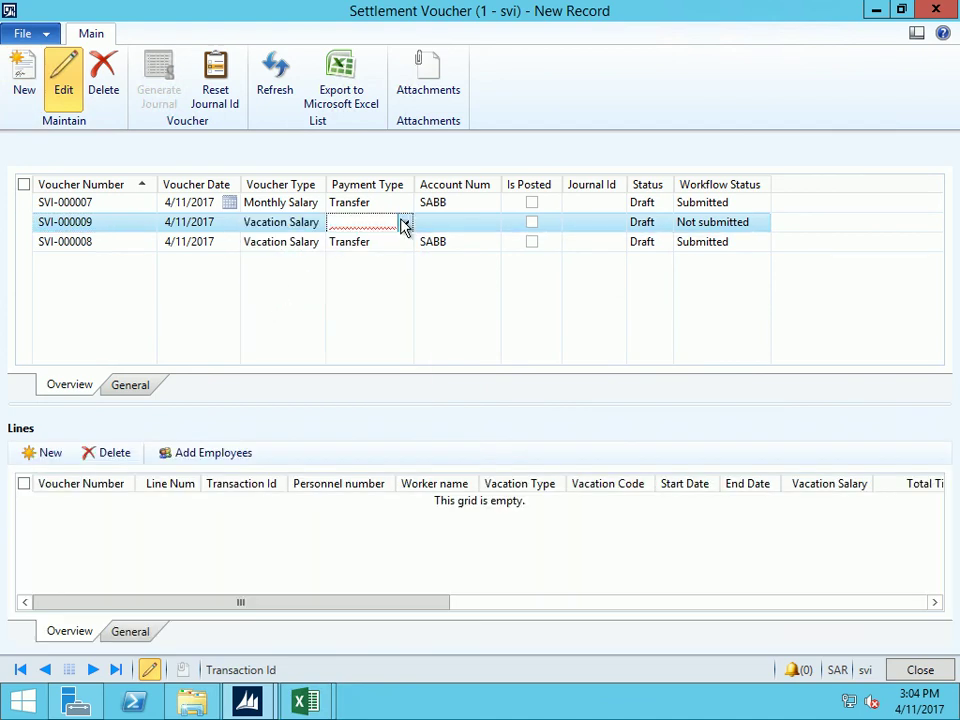
pyautogui.click(403, 222)
pyautogui.click(366, 259)
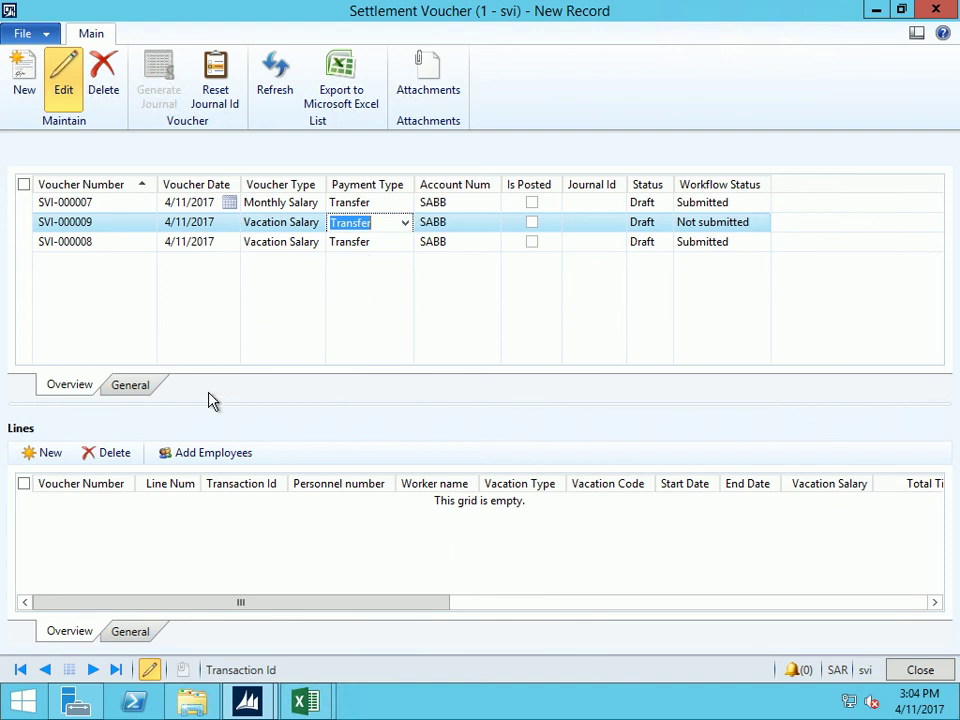
# View the employee selection for the unsubmitted Vacation Salary voucher, close it without adding anyone, and delete that voucher
pyautogui.click(231, 455)
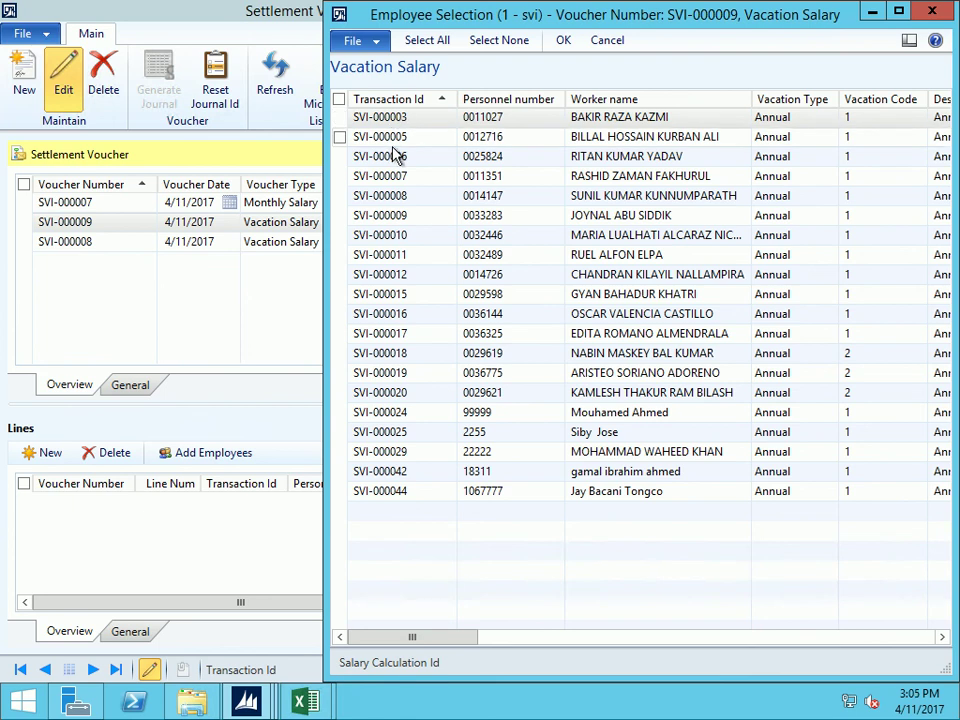
pyautogui.press('Escape')
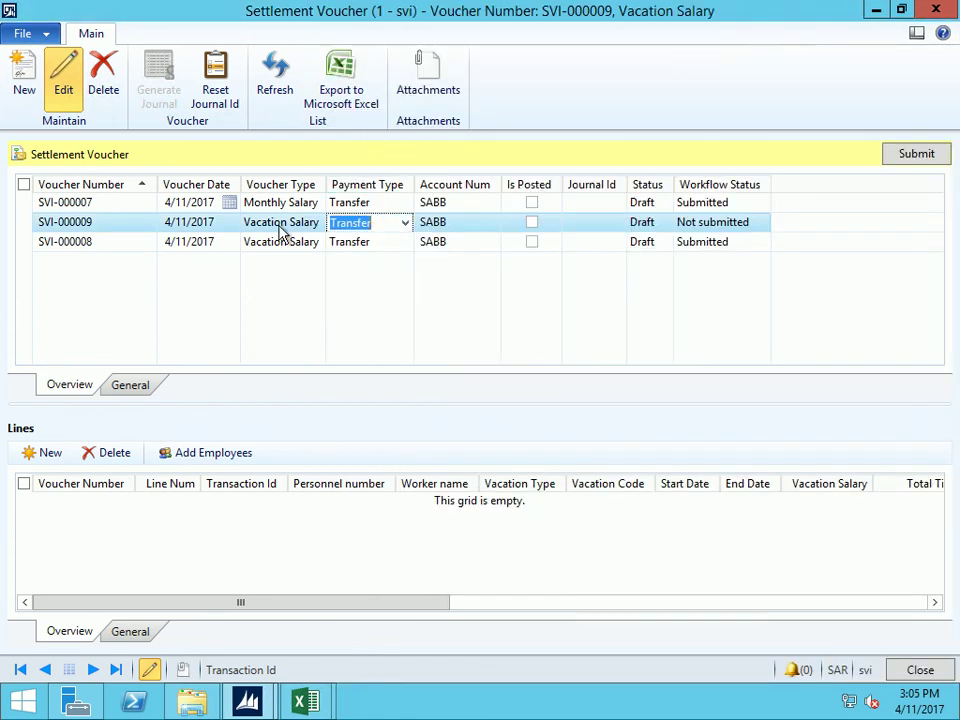
pyautogui.click(102, 80)
pyautogui.click(499, 416)
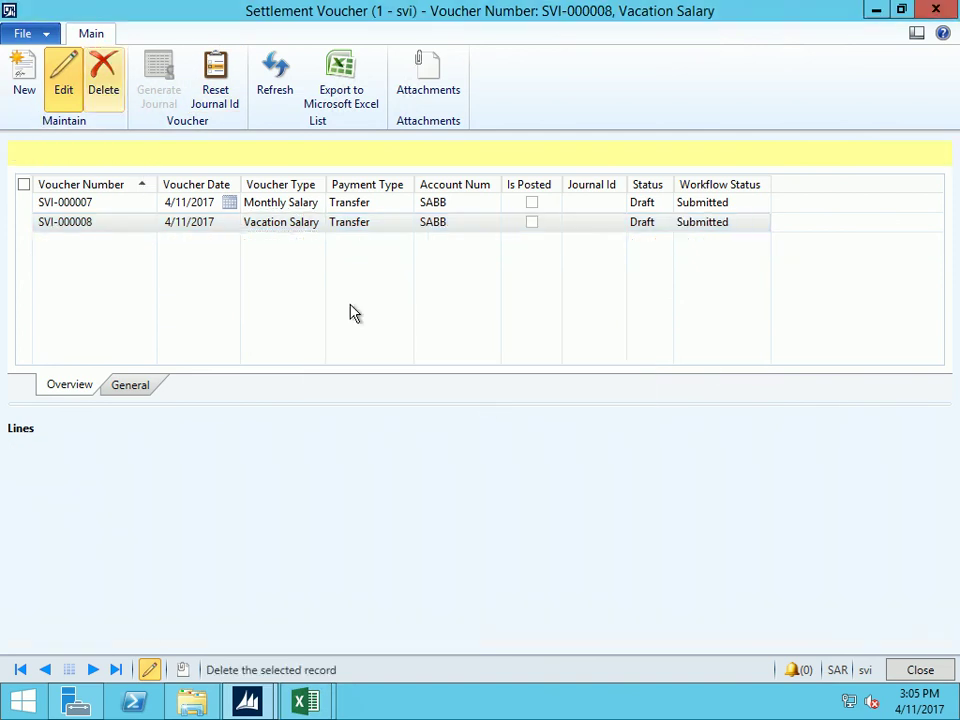
# Create a settlement voucher with voucher type Monthly Salary and payment type Check
pyautogui.click(28, 90)
pyautogui.click(302, 220)
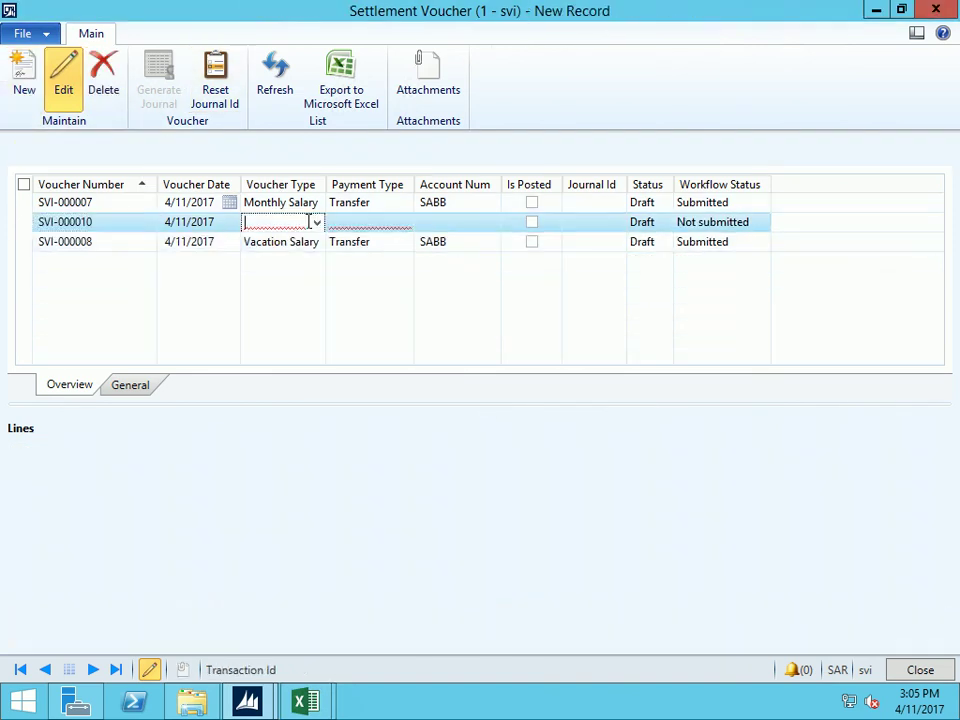
pyautogui.click(317, 221)
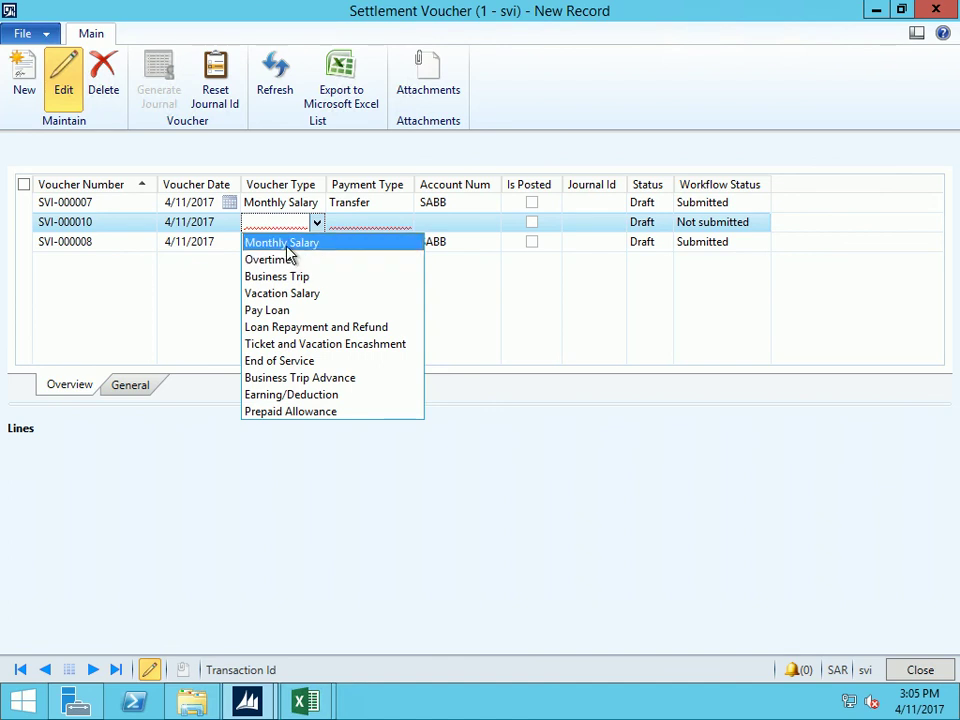
pyautogui.click(283, 243)
pyautogui.click(369, 227)
pyautogui.click(405, 224)
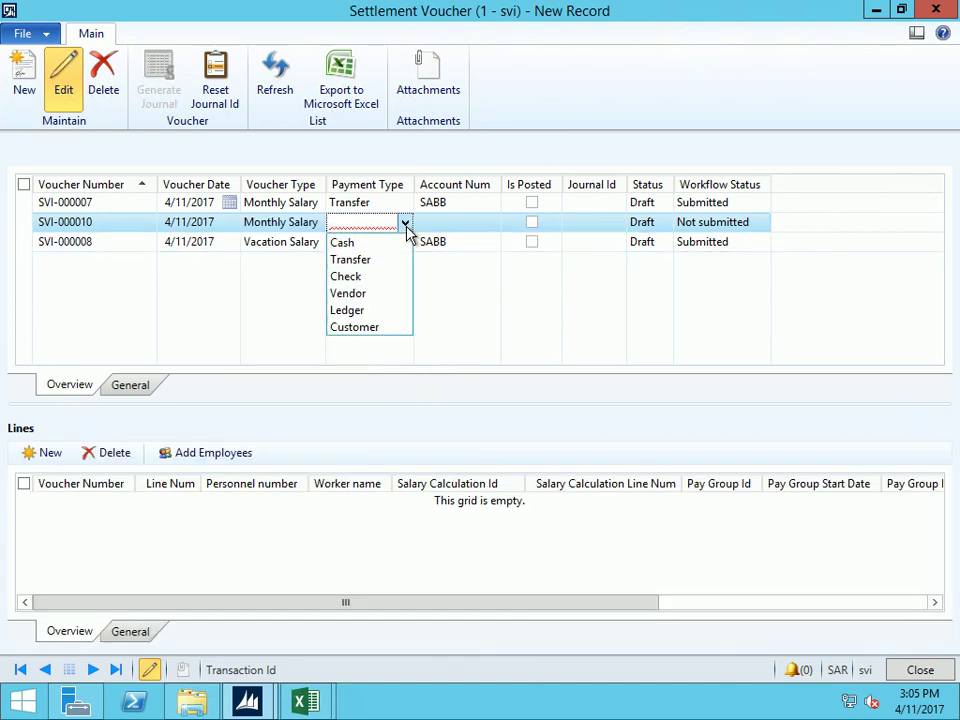
pyautogui.click(349, 276)
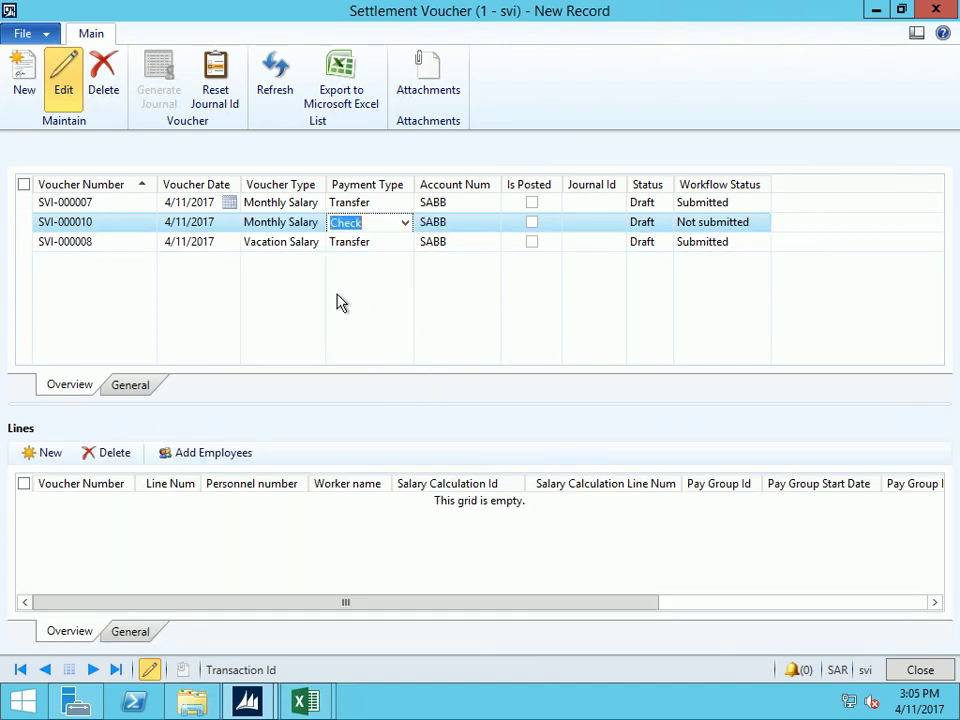
# View the employee selection for the Monthly Salary voucher paid by check, close it, and delete that voucher
pyautogui.click(229, 461)
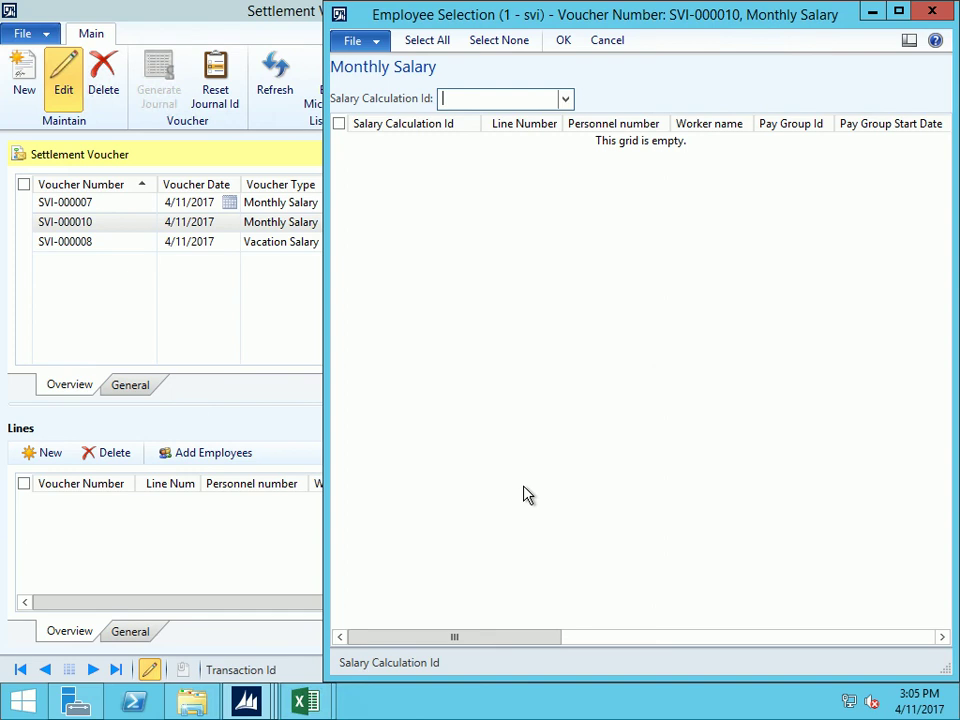
pyautogui.press('Escape')
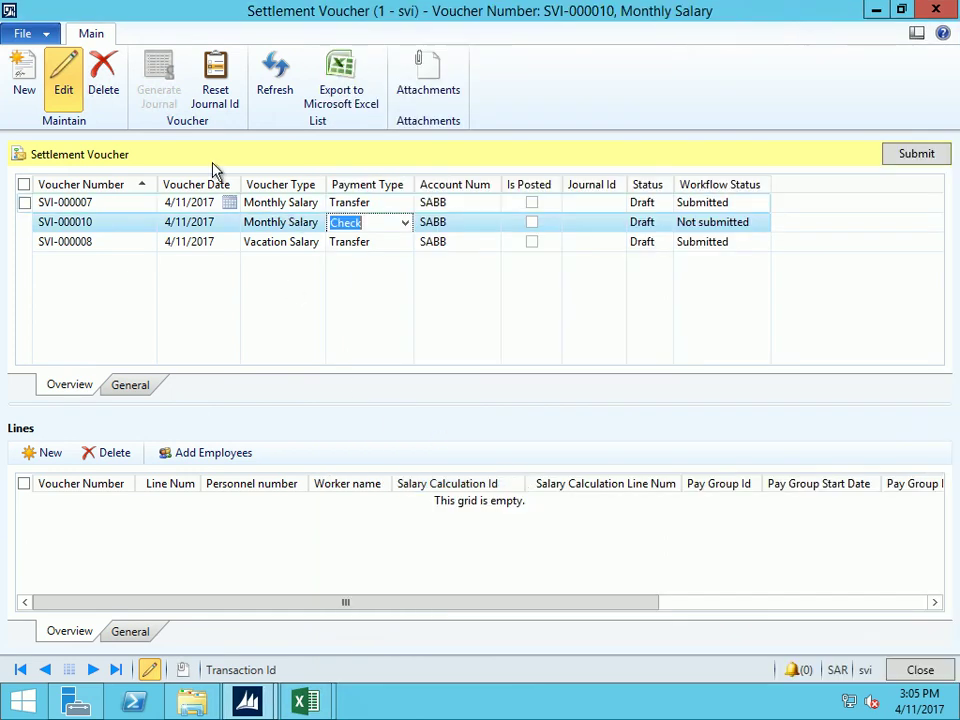
pyautogui.click(110, 92)
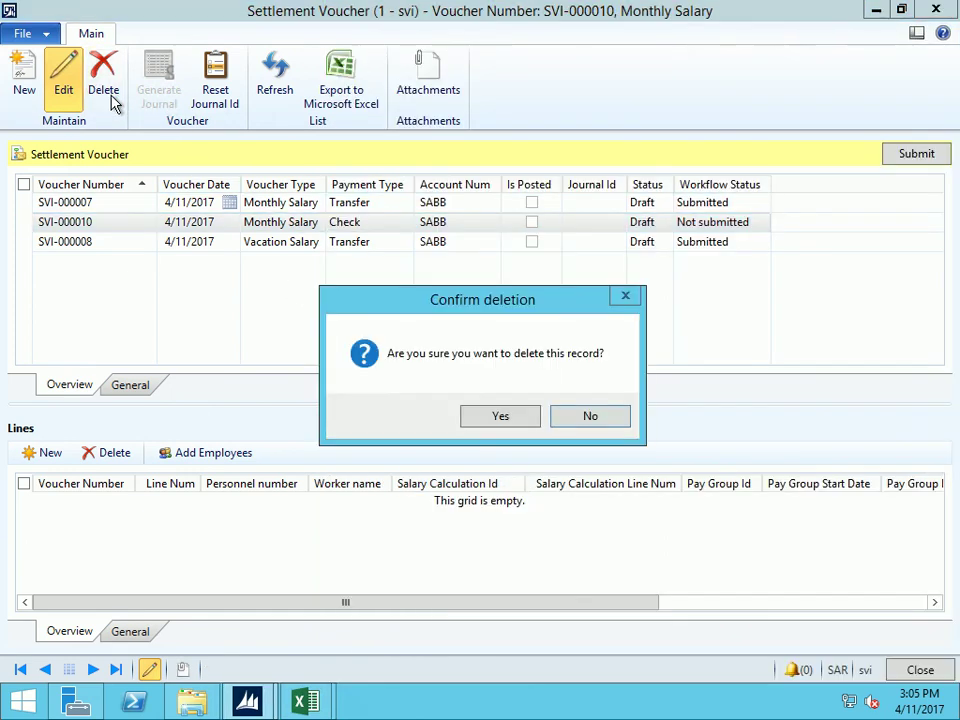
pyautogui.click(518, 423)
# Create a settlement voucher with voucher type Pay Loan and payment type Transfer
pyautogui.click(24, 78)
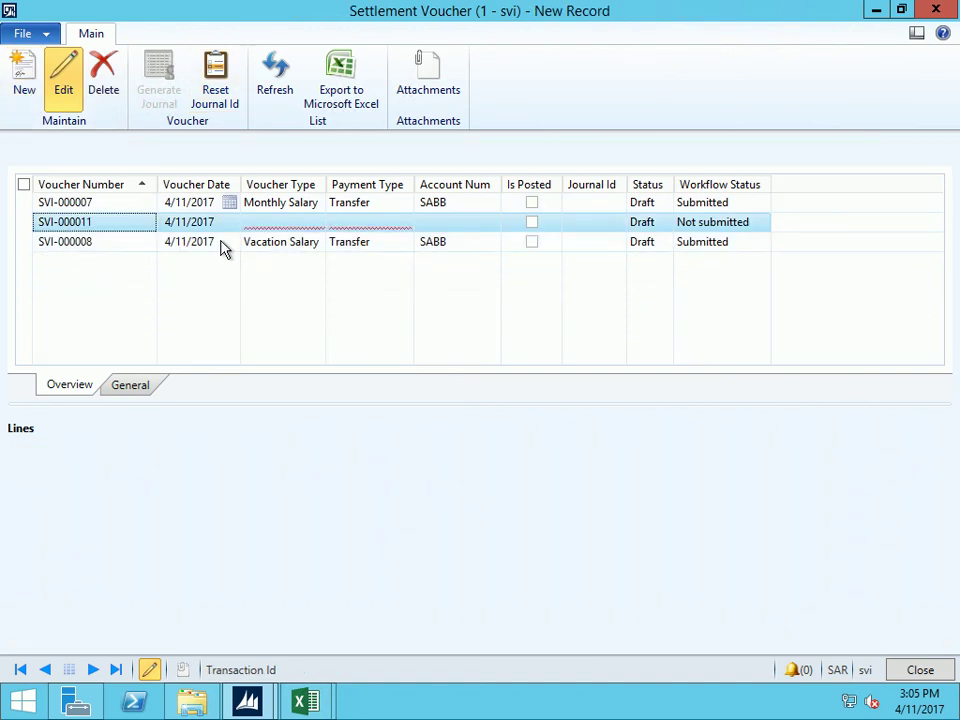
pyautogui.click(318, 228)
pyautogui.click(317, 222)
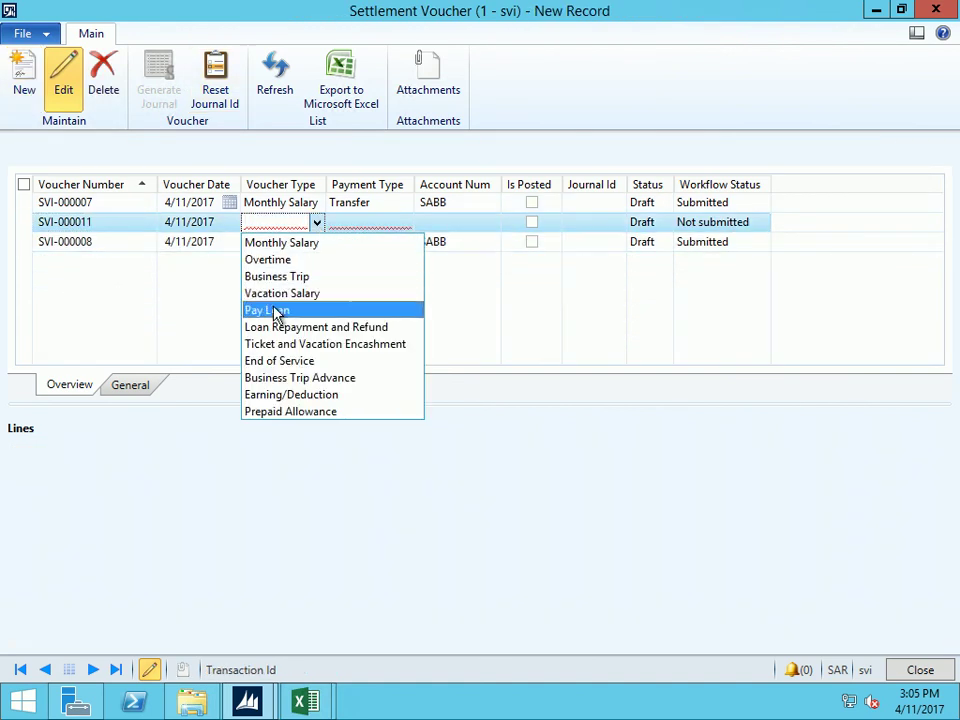
pyautogui.click(275, 311)
pyautogui.click(405, 222)
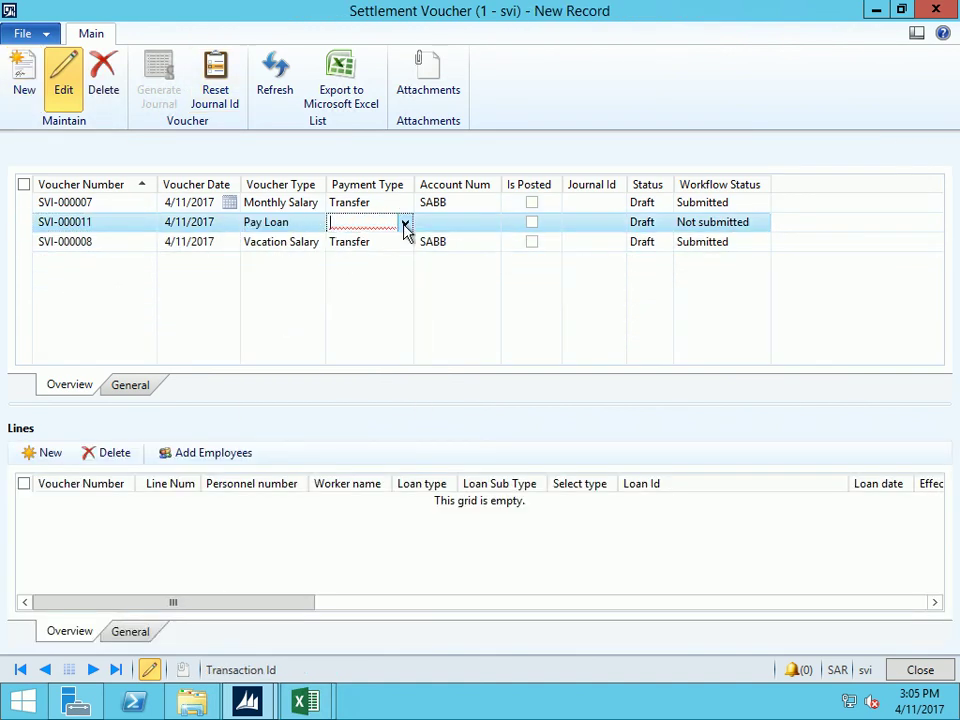
pyautogui.click(404, 225)
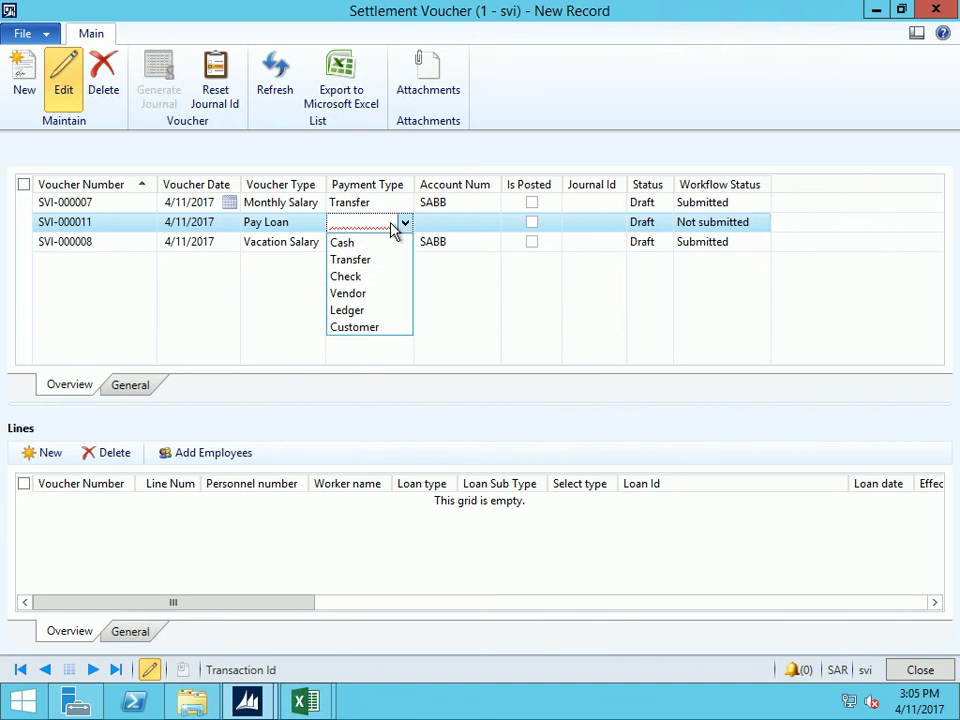
pyautogui.click(353, 260)
# View the employee selection for the Pay Loan voucher, then close it and the Settlement Voucher form without adding anyone
pyautogui.click(207, 455)
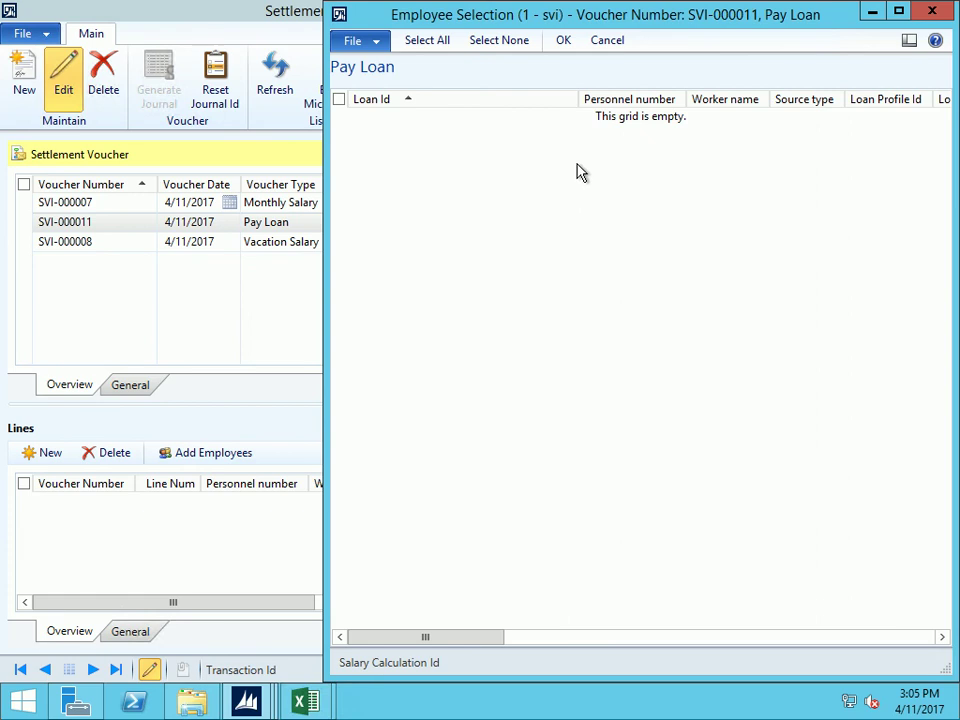
pyautogui.press('Escape')
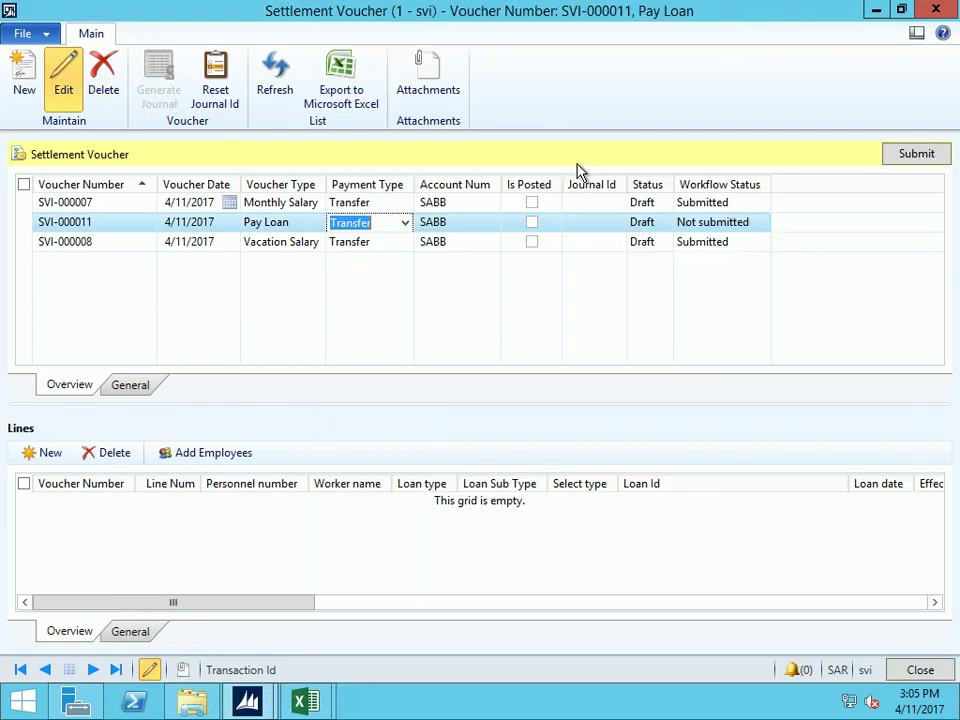
pyautogui.press('Escape')
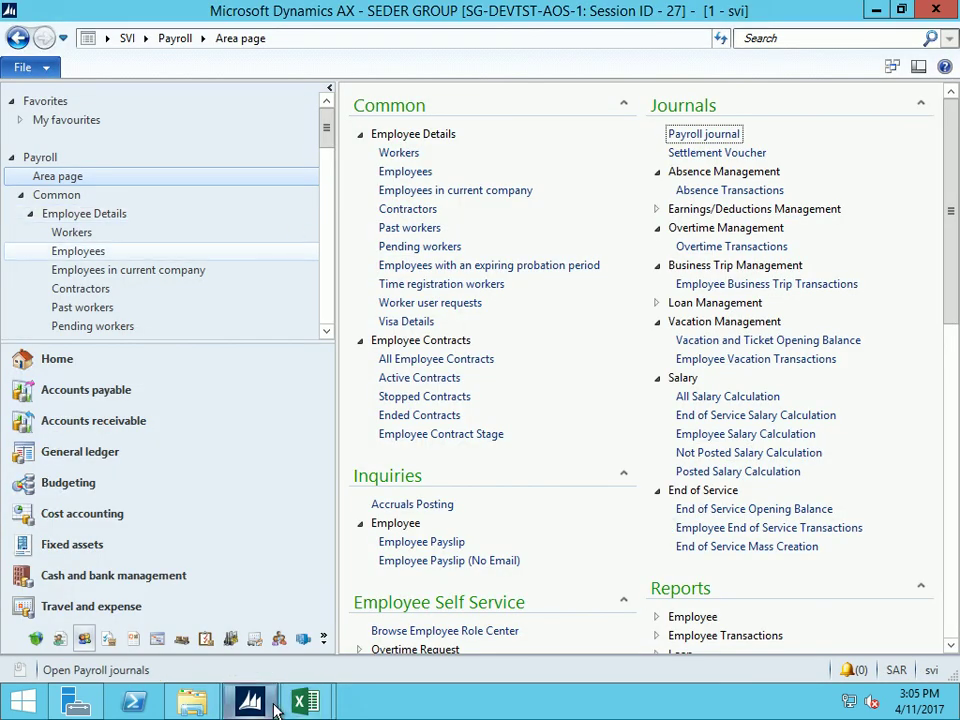
# Reopen the Settlement Voucher form, delete the Pay Loan voucher, and select the submitted Vacation Salary voucher
pyautogui.click(718, 153)
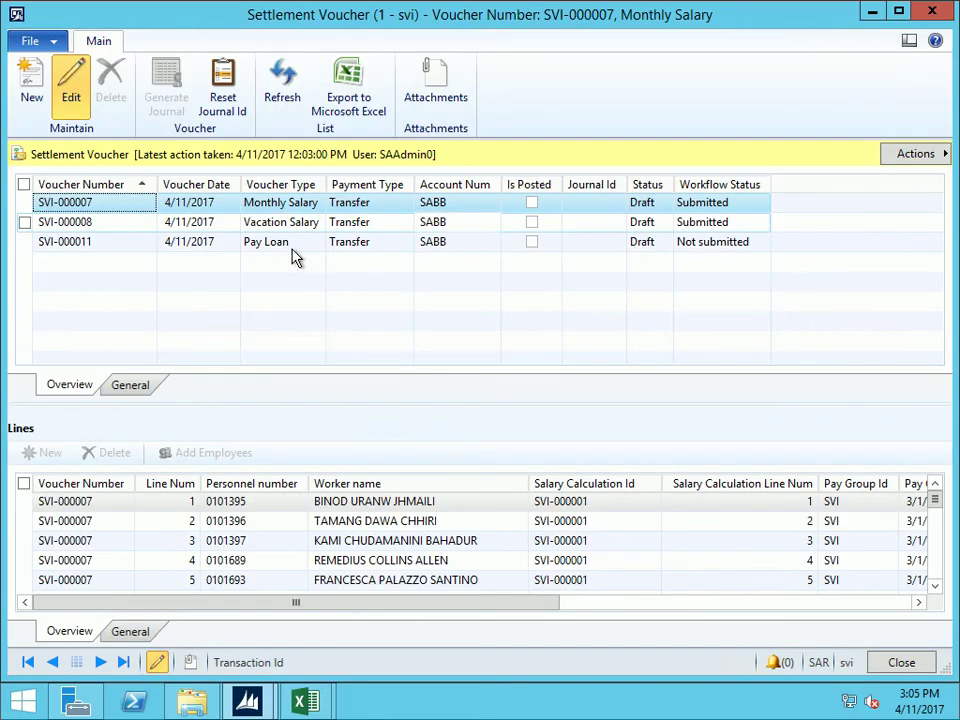
pyautogui.click(358, 242)
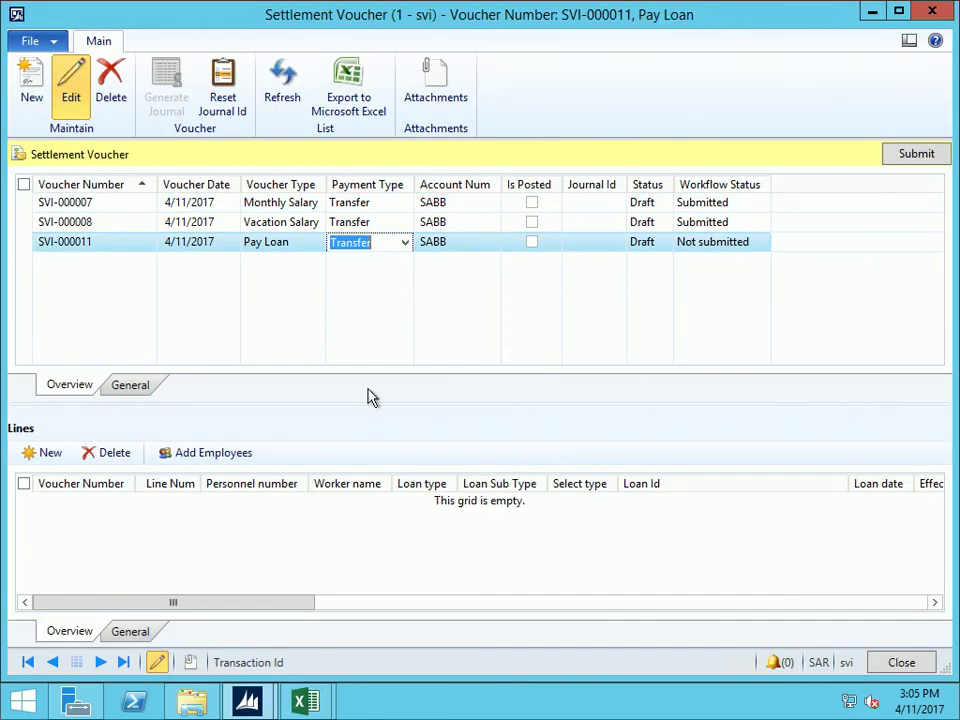
pyautogui.click(319, 250)
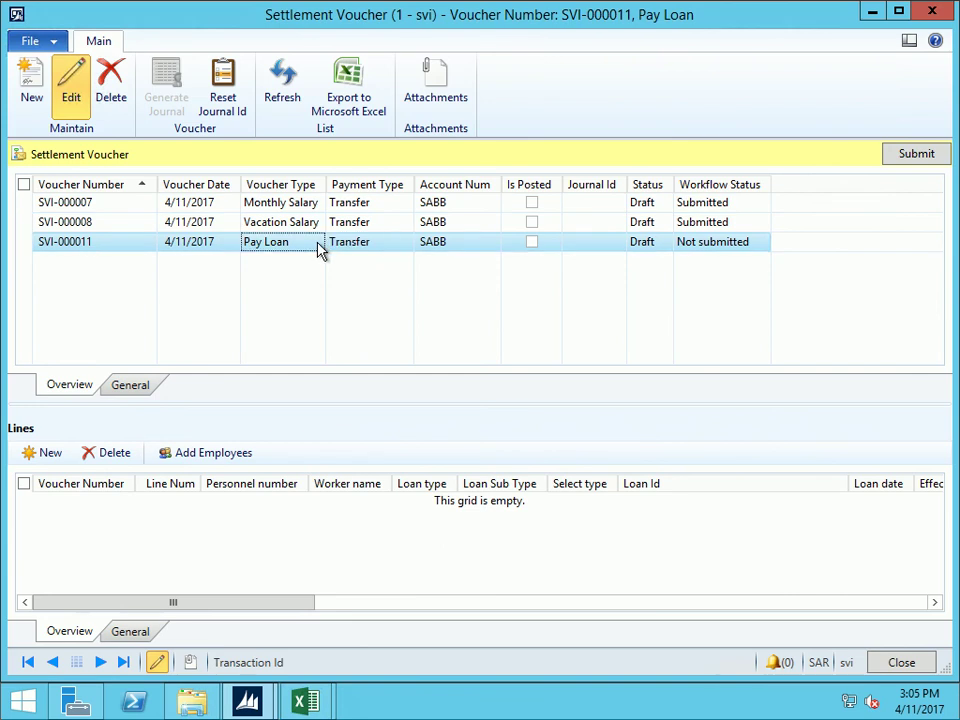
pyautogui.click(118, 98)
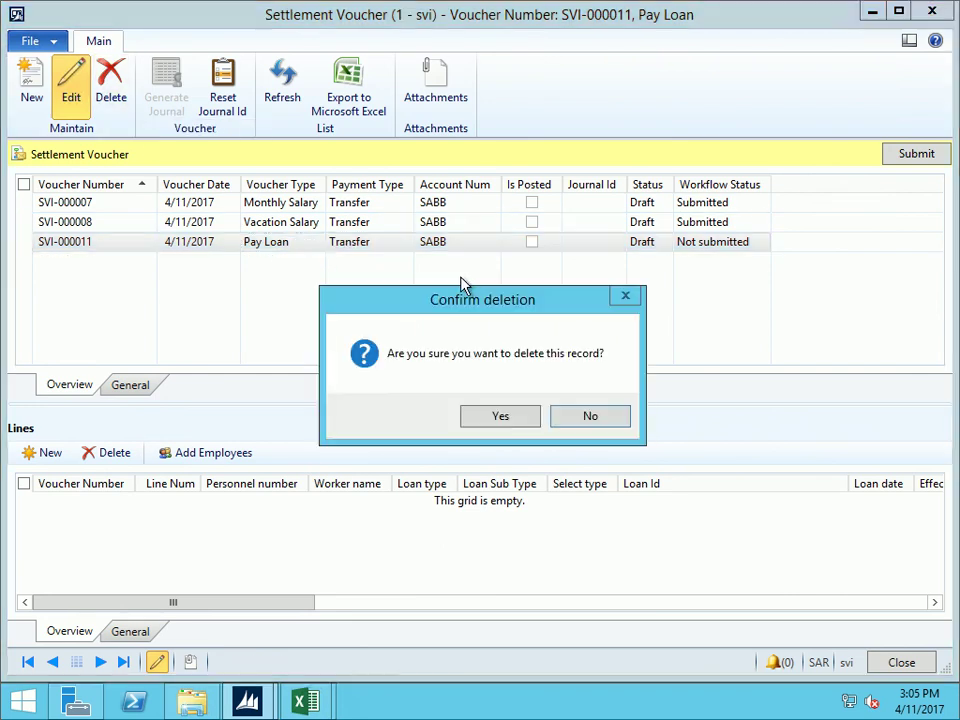
pyautogui.click(512, 414)
pyautogui.click(690, 226)
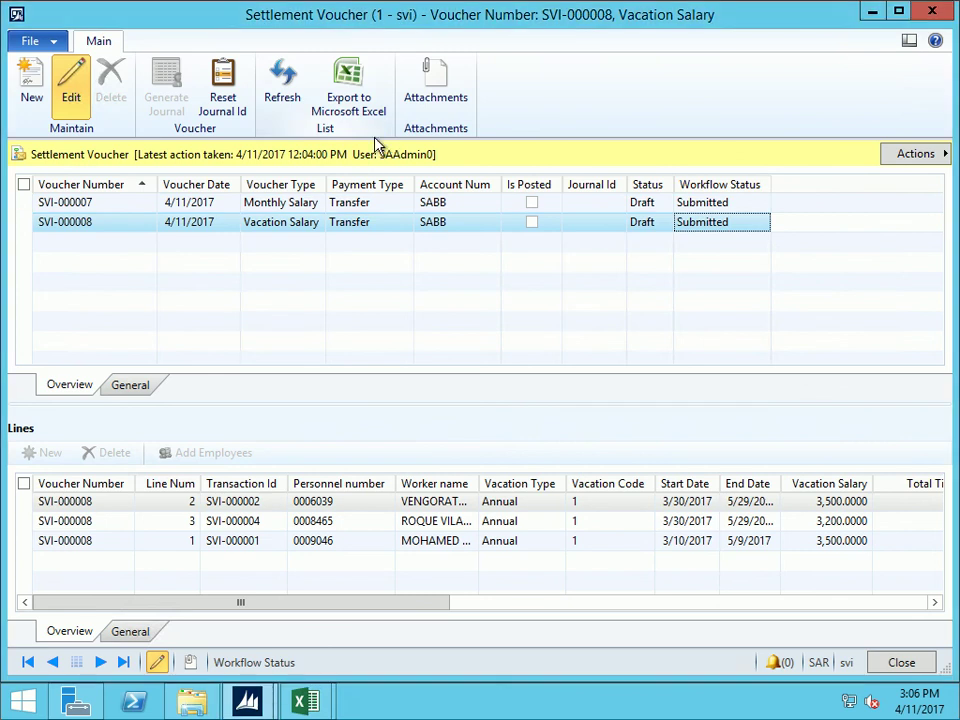
# Switch to the AOT development workspace, find the Tutorial_WorkflowProcessor form under Forms, and open it
pyautogui.hotkey('alt', 'Tab')
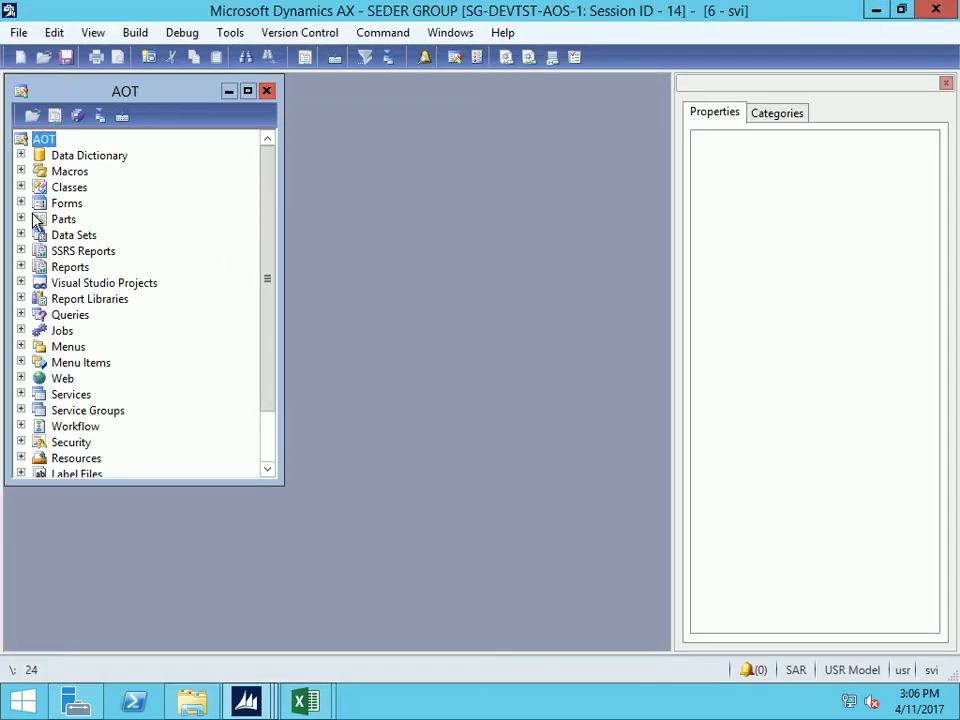
pyautogui.click(21, 203)
pyautogui.click(138, 266)
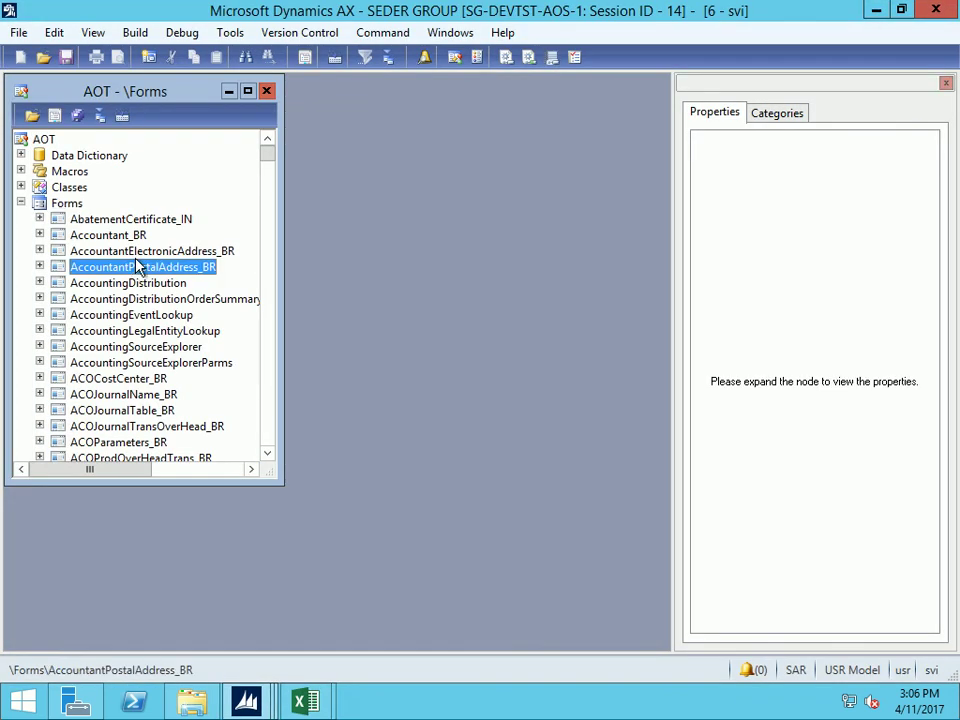
pyautogui.write('tut')
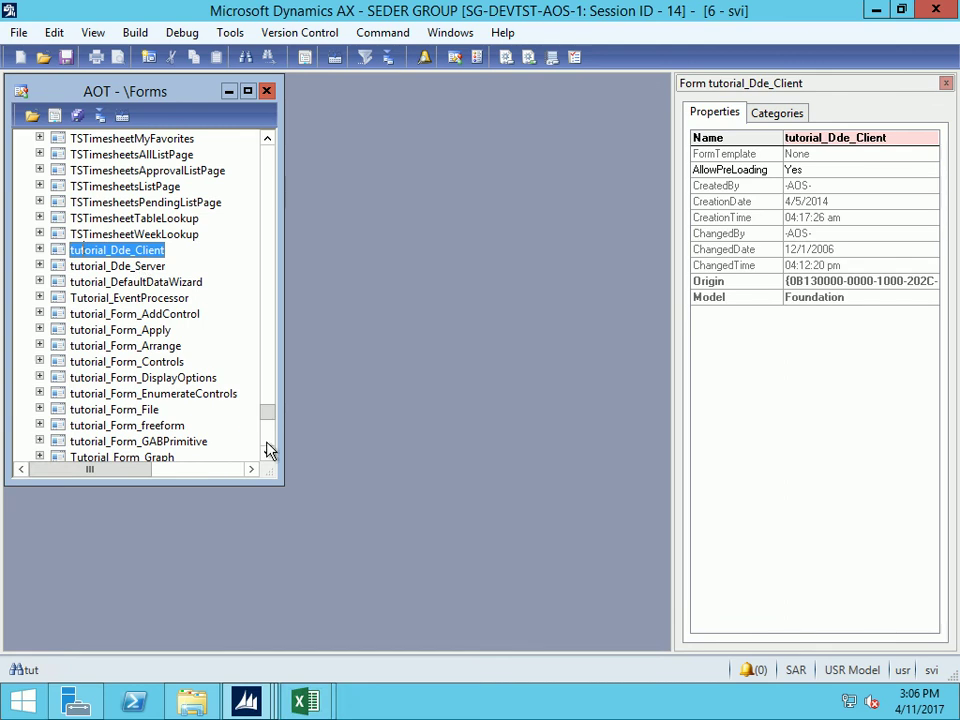
pyautogui.scroll(-8, 270, 450)
pyautogui.scroll(-10, 270, 450)
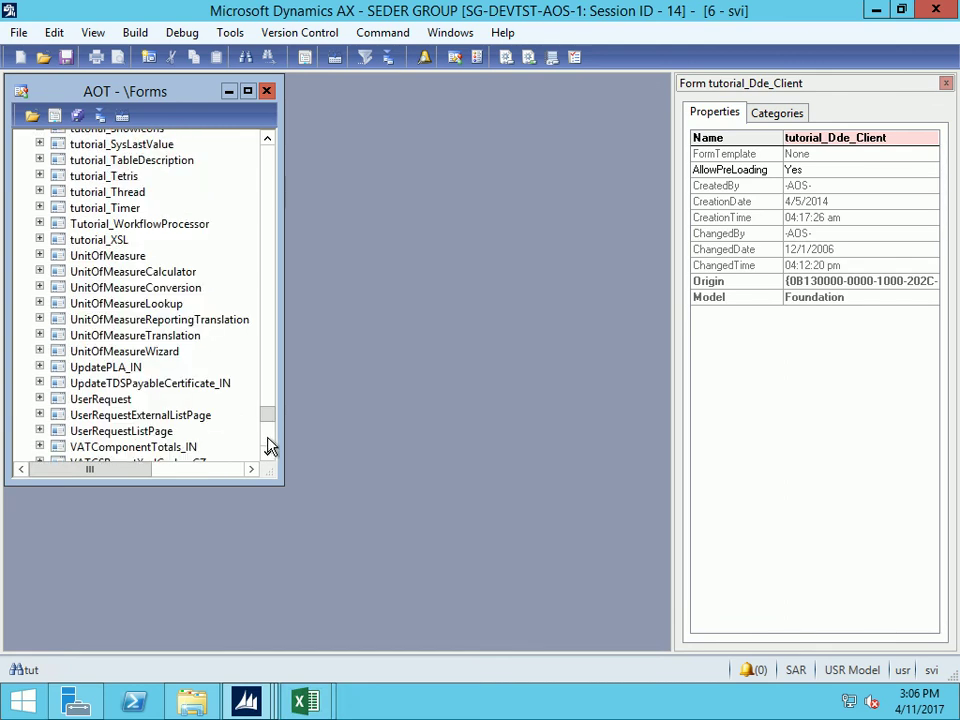
pyautogui.rightClick(162, 226)
pyautogui.click(233, 240)
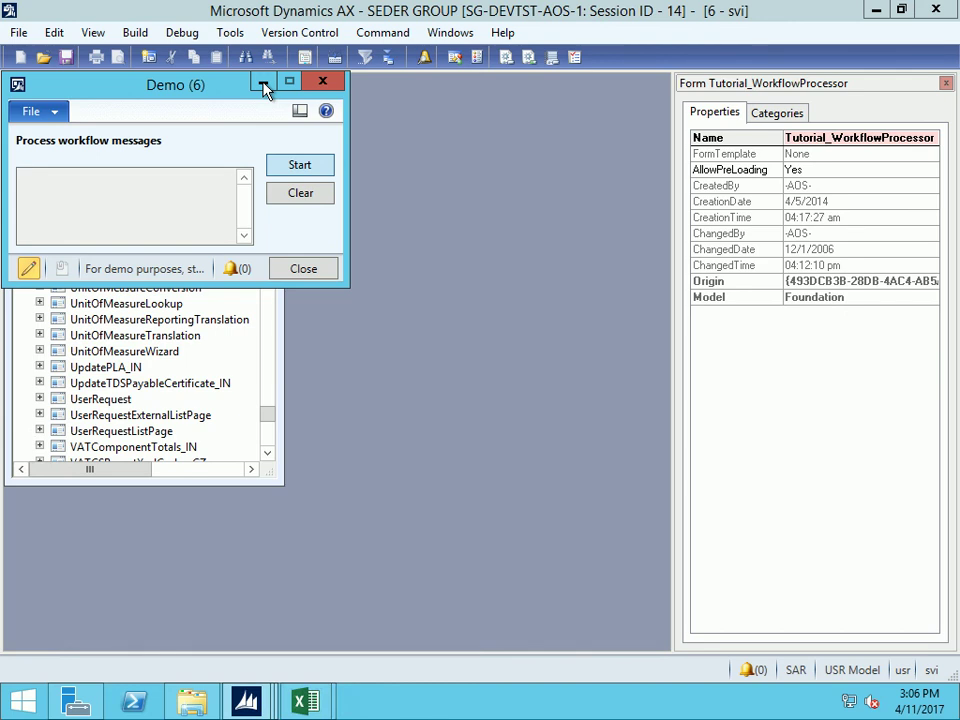
# Return to the Settlement Voucher form and refresh it to check the vouchers' workflow status
pyautogui.click(874, 12)
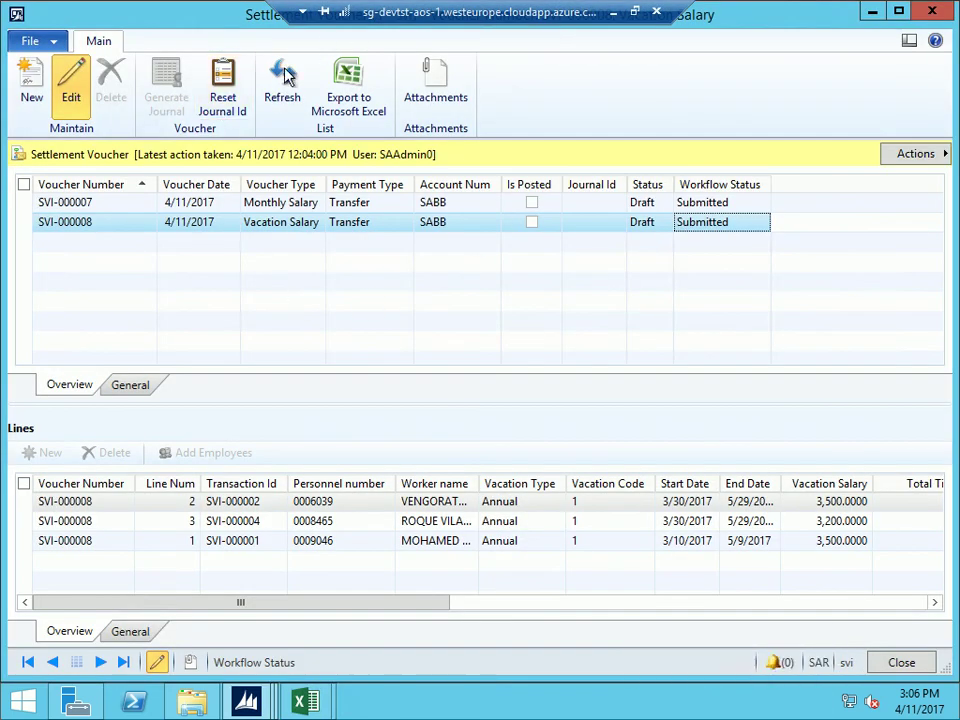
pyautogui.click(285, 72)
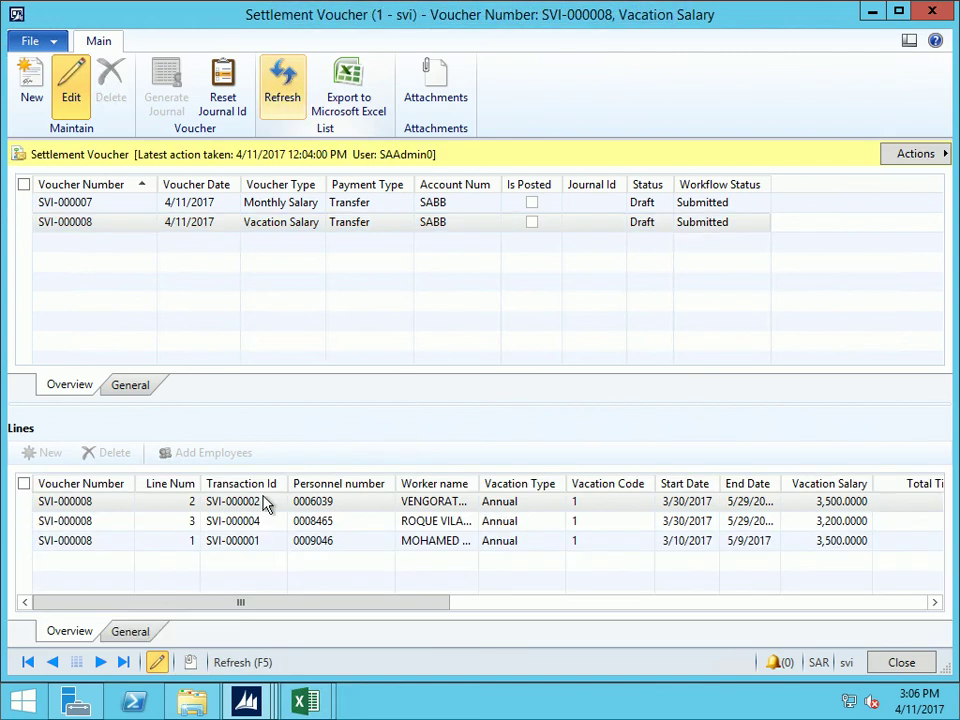
# Check and minimize the workflow processing window, then refresh the Settlement Voucher form to track the vouchers' workflow status
pyautogui.moveTo(246, 700)
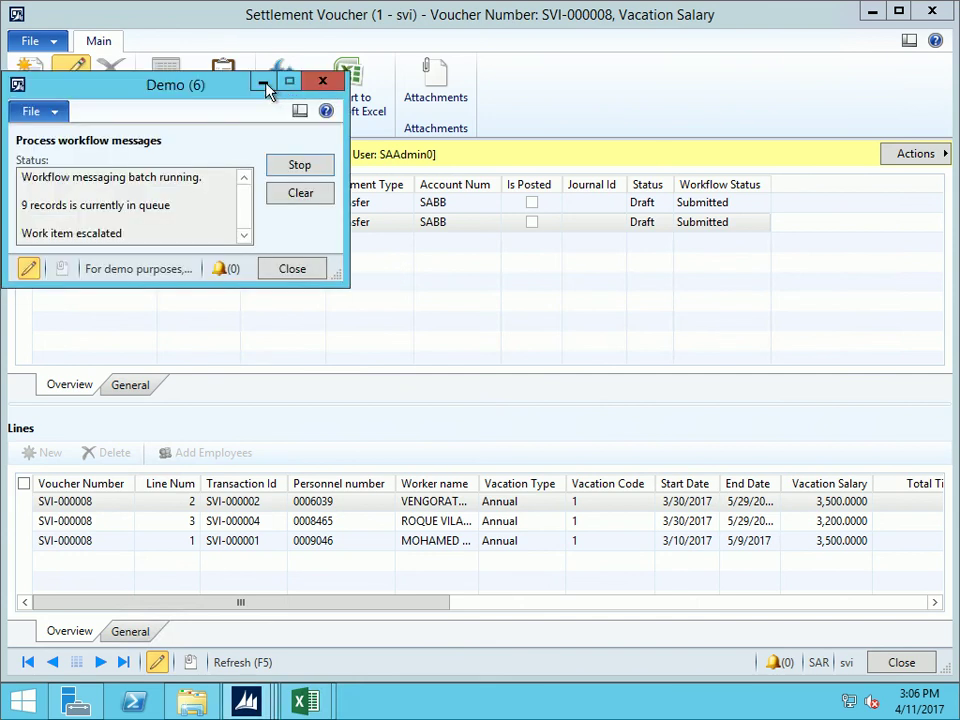
pyautogui.click(264, 84)
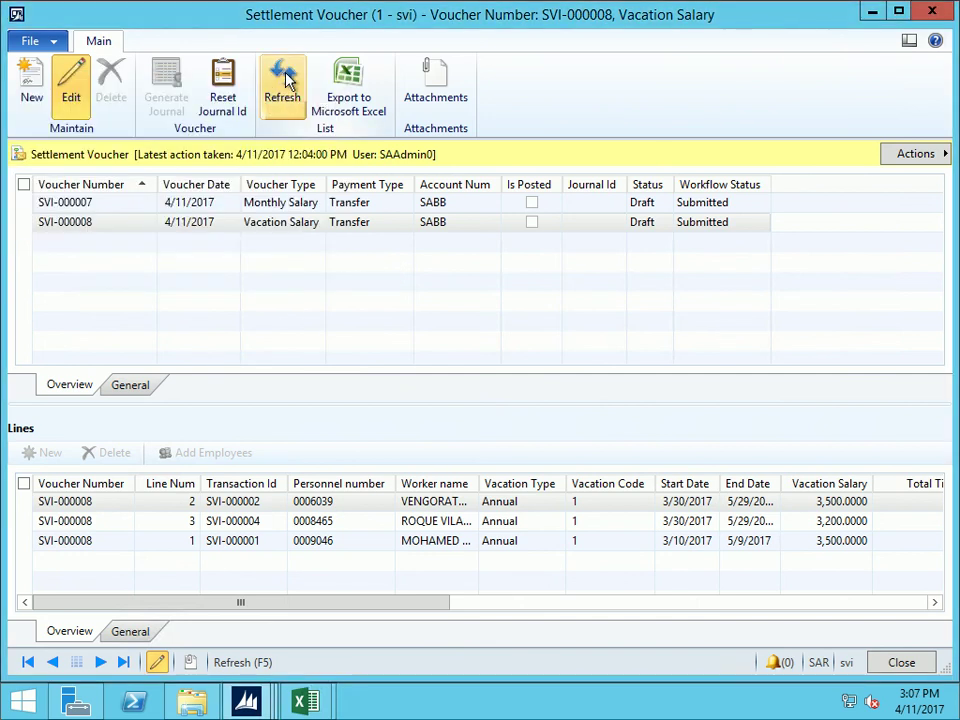
pyautogui.click(285, 80)
pyautogui.click(285, 80)
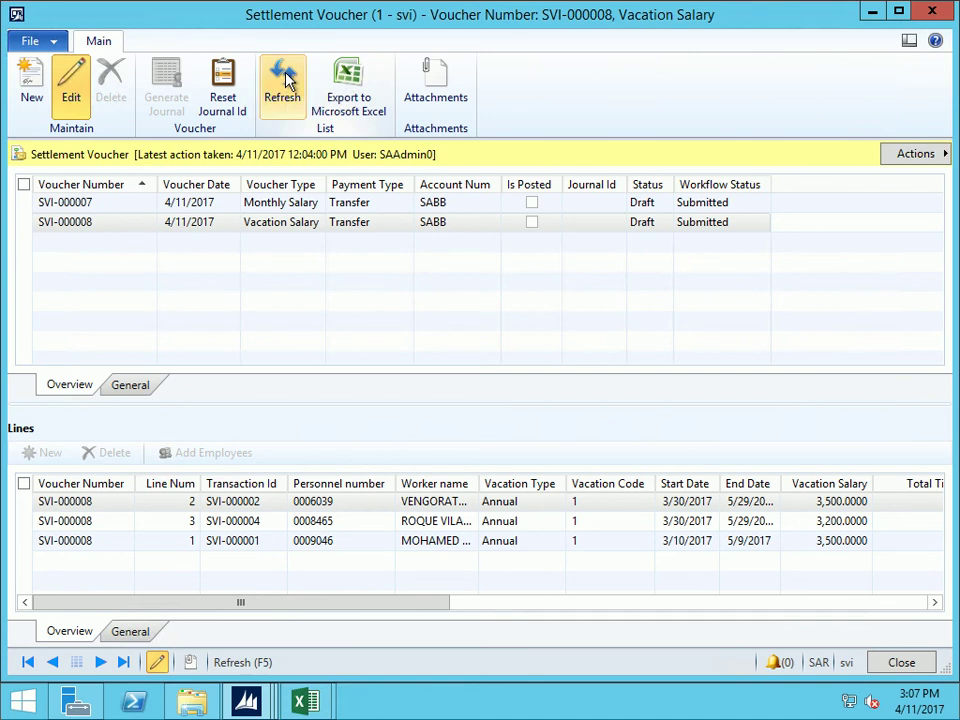
pyautogui.click(285, 80)
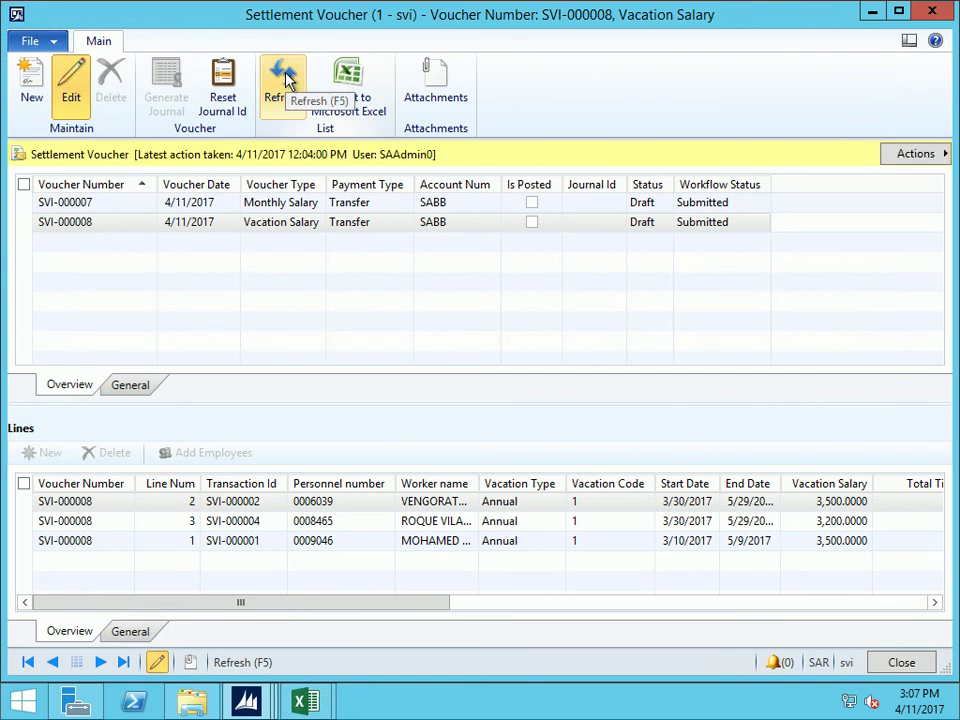
pyautogui.click(285, 80)
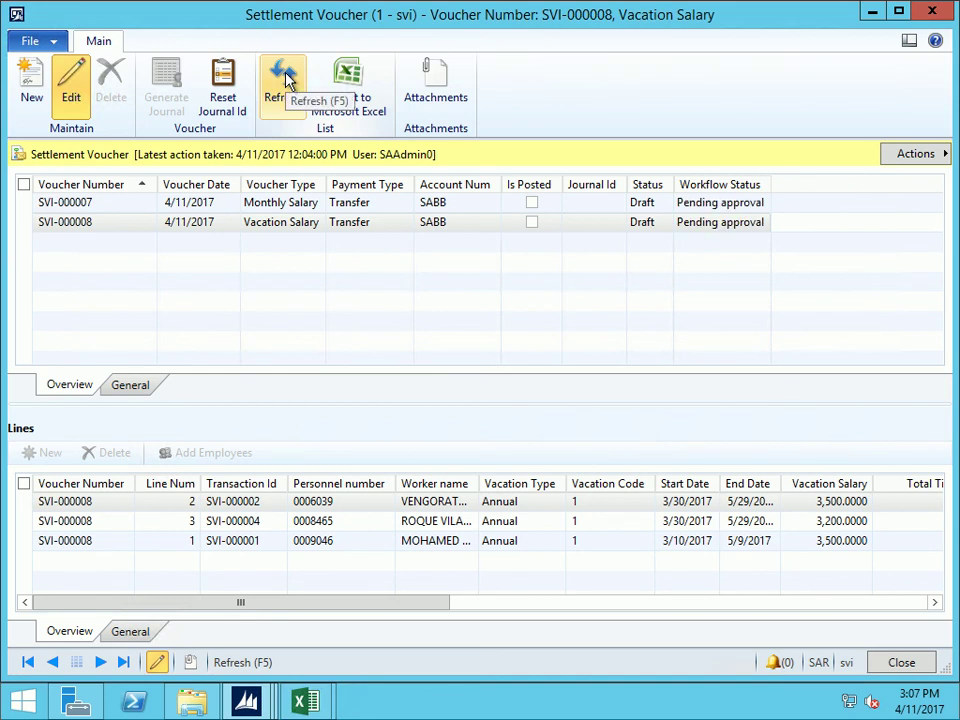
pyautogui.click(285, 80)
pyautogui.click(287, 80)
pyautogui.click(287, 80)
pyautogui.moveTo(531, 9)
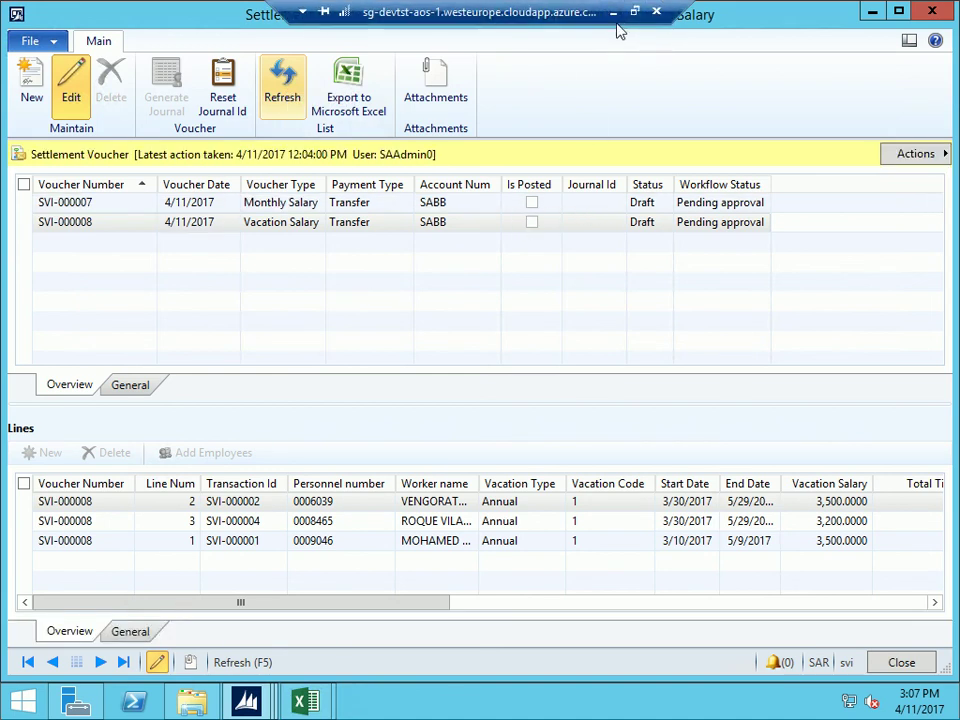
pyautogui.click(614, 12)
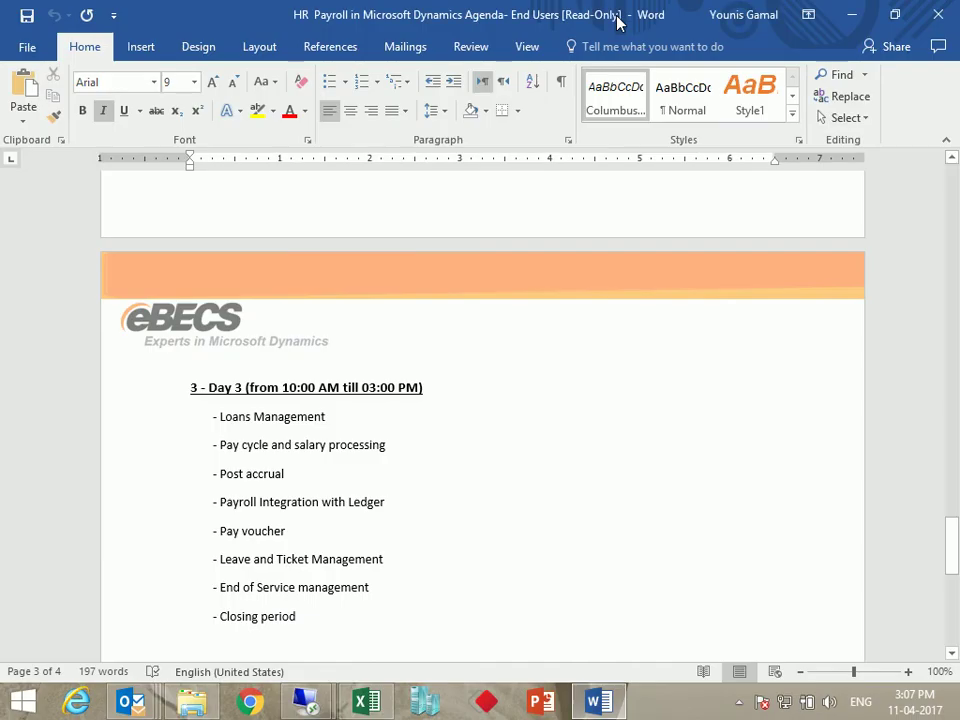
pyautogui.click(745, 698)
pyautogui.click(770, 607)
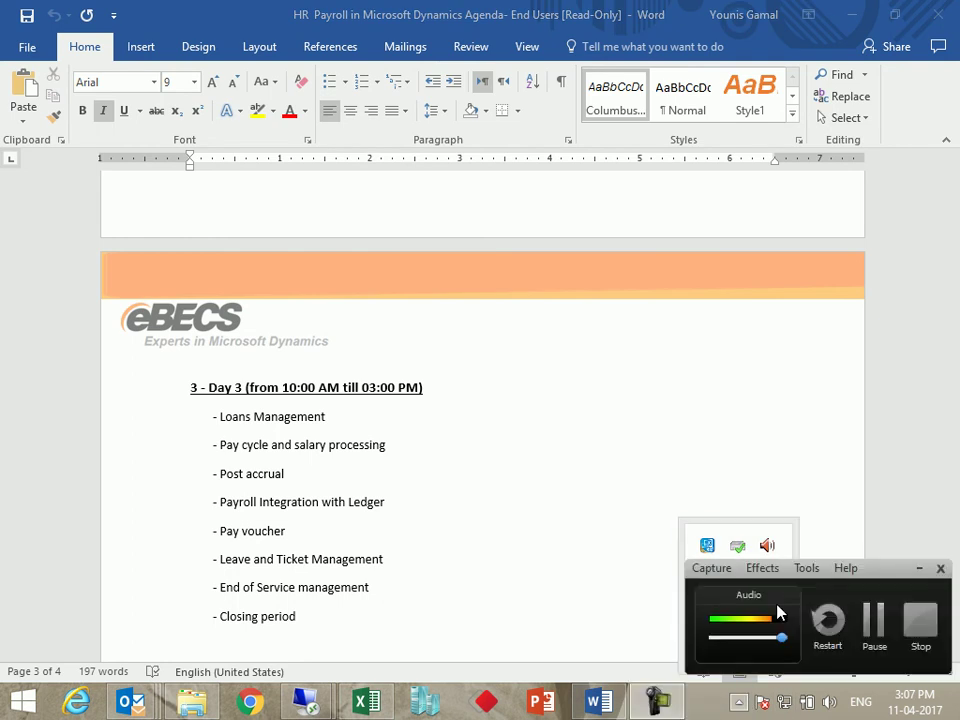
pyautogui.click(874, 622)
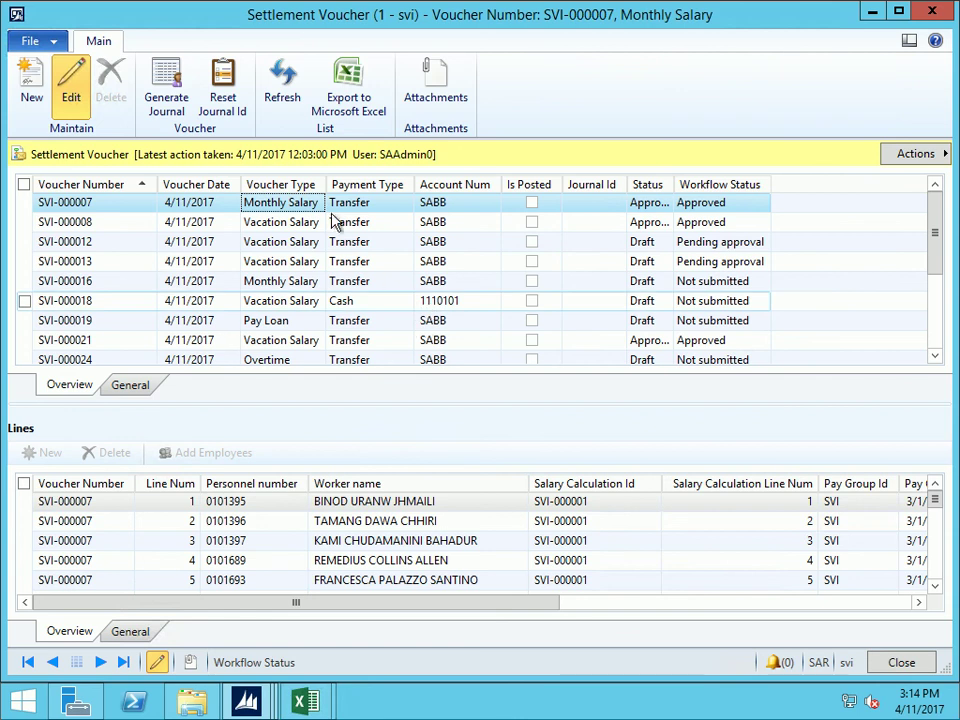
# Generate the journal for the approved Monthly Salary voucher SVI-000007 and confirm its creation
pyautogui.click(176, 105)
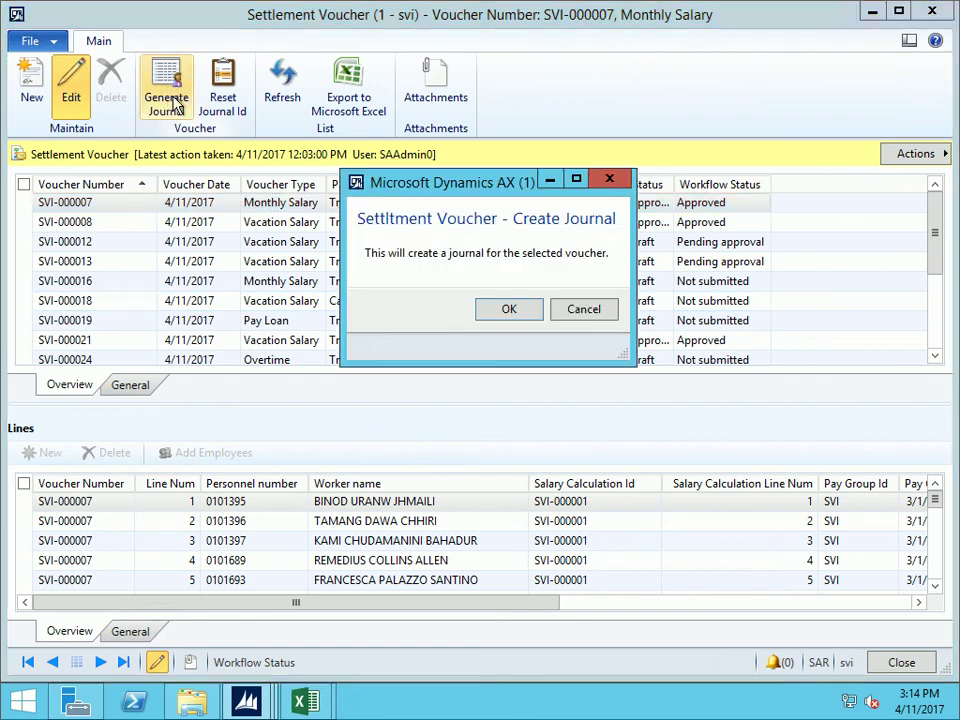
pyautogui.click(510, 311)
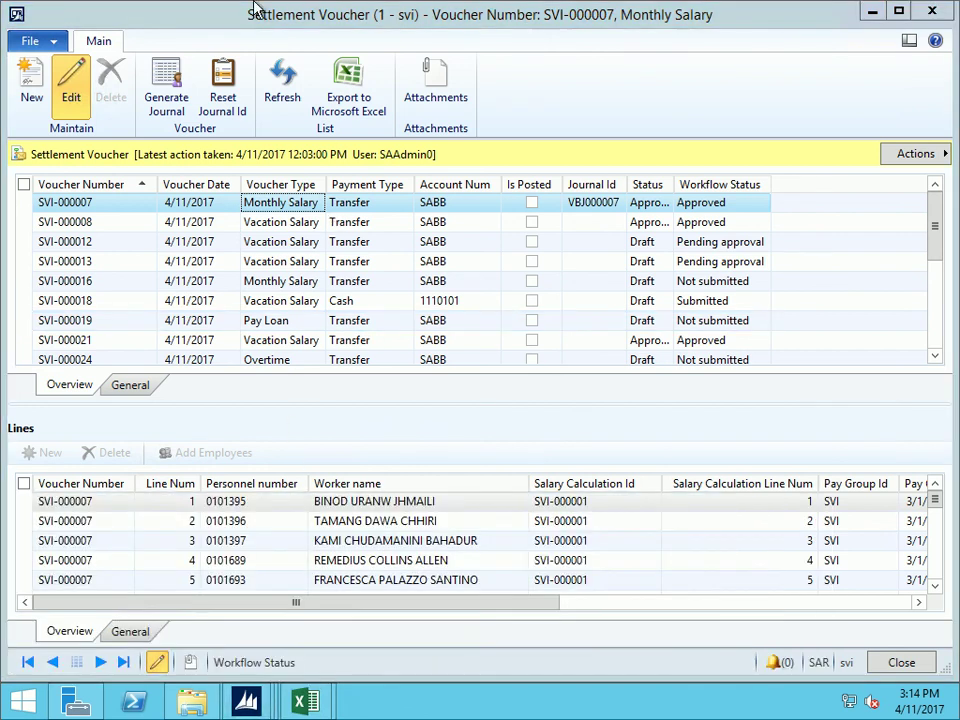
pyautogui.press('Escape')
# Open the Payroll journal form from the Payroll area page and open the lines of the [Payment] Salaries, SVI-000007 journal
pyautogui.click(178, 38)
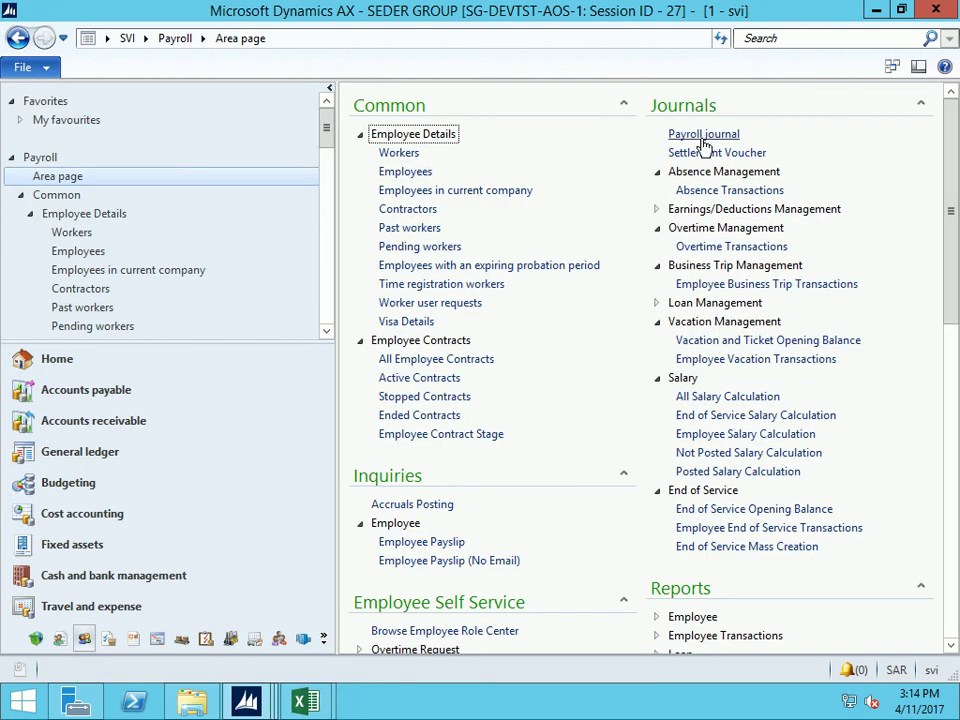
pyautogui.click(704, 135)
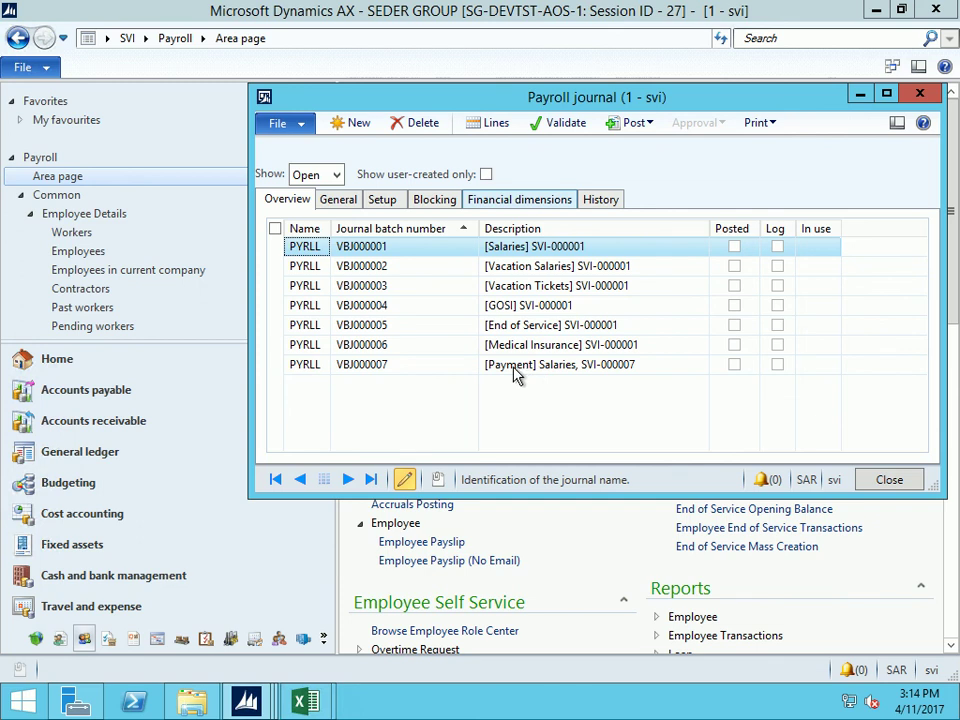
pyautogui.click(586, 367)
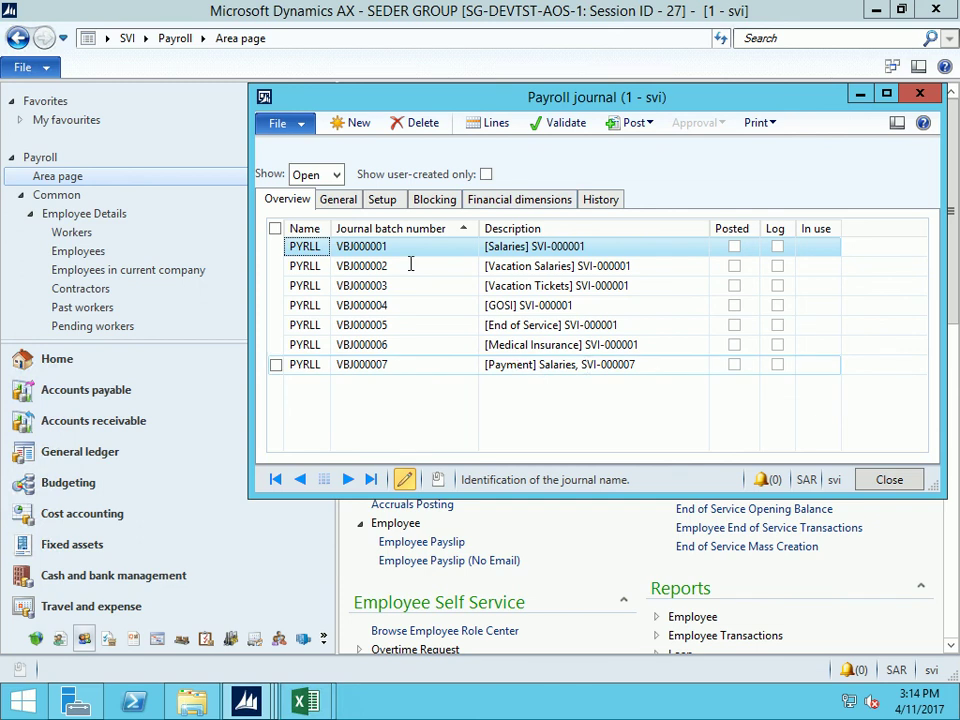
pyautogui.click(495, 122)
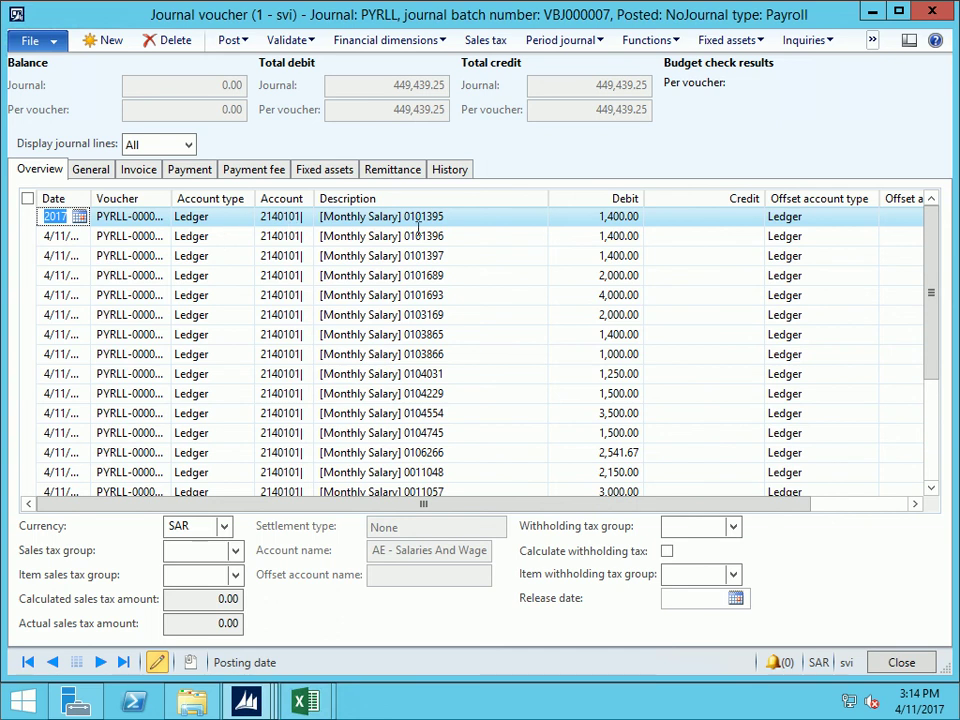
# Review the monthly salary journal lines through to the bank payment line, then close the lines and the Payroll journal form
pyautogui.press('super+Up')
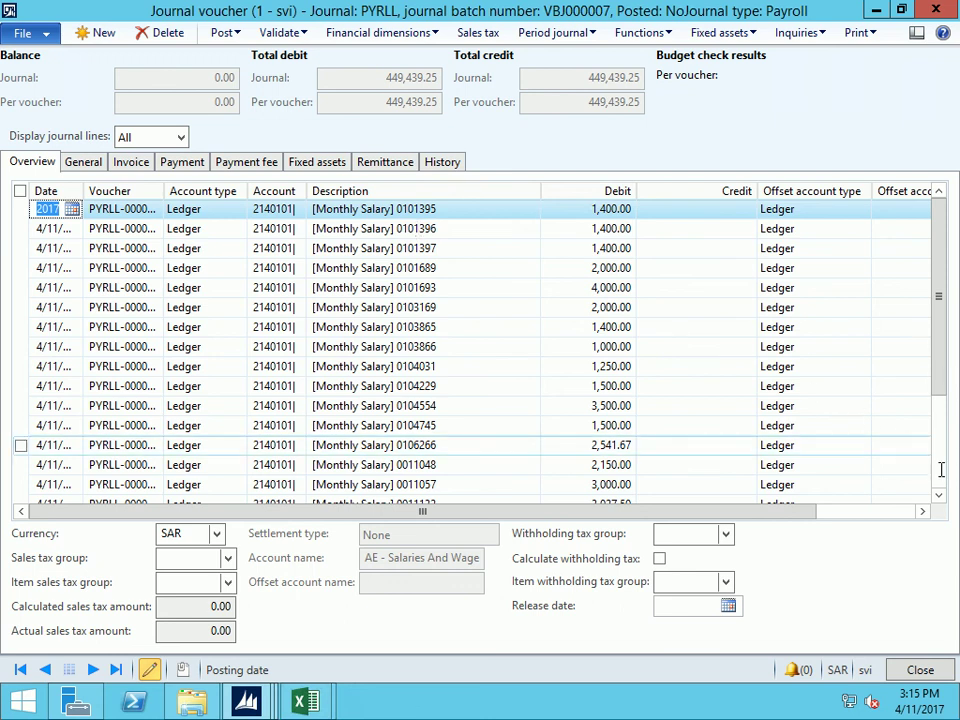
pyautogui.scroll(-15, 942, 476)
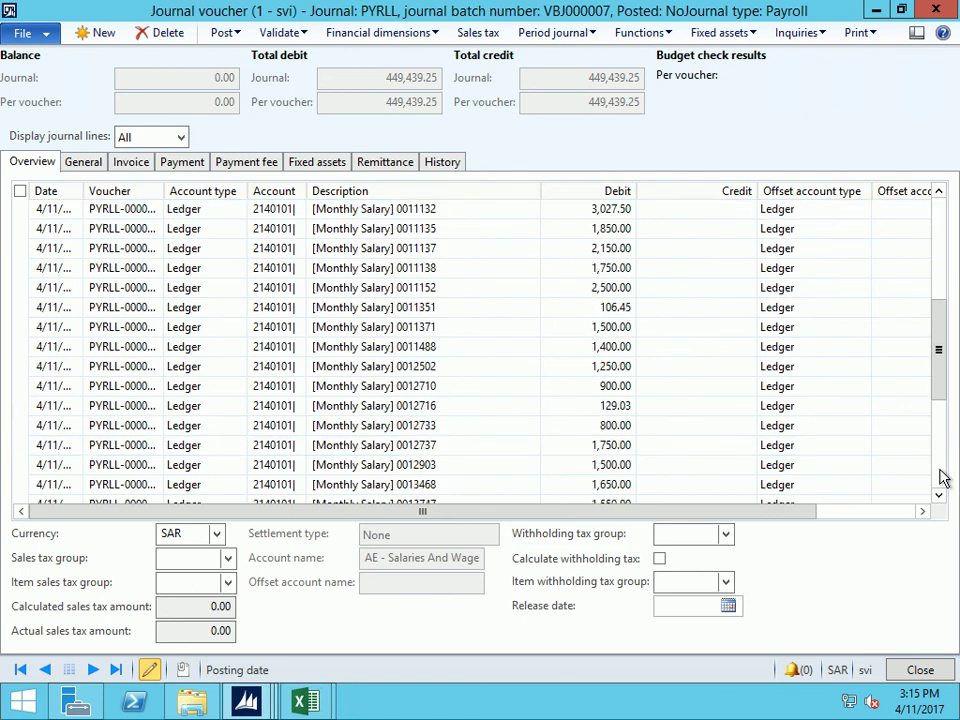
pyautogui.scroll(-10, 942, 478)
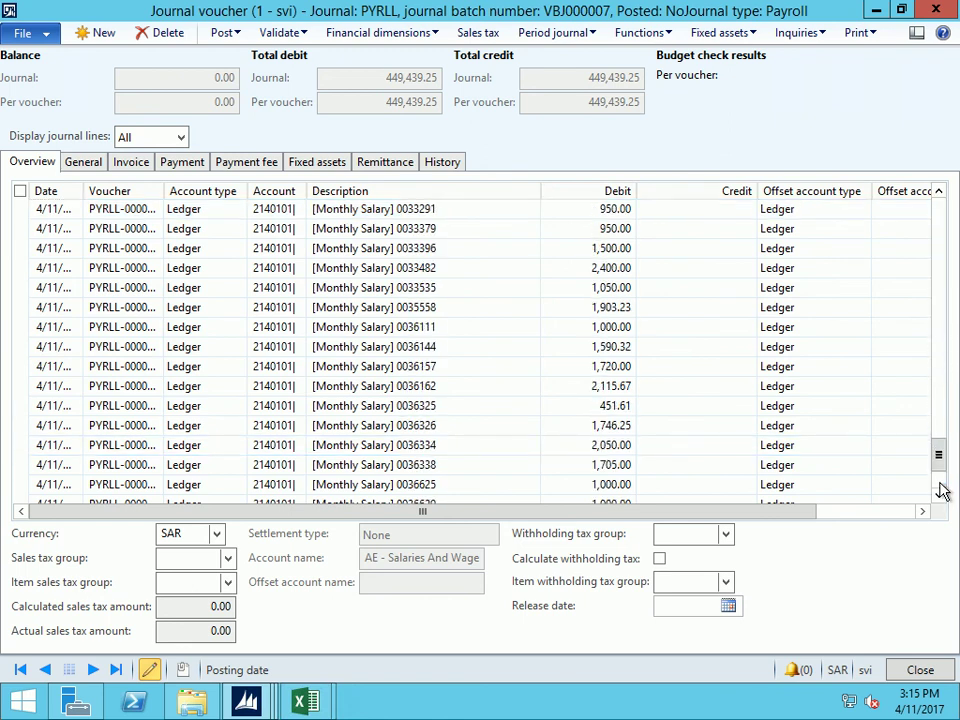
pyautogui.scroll(-8, 942, 490)
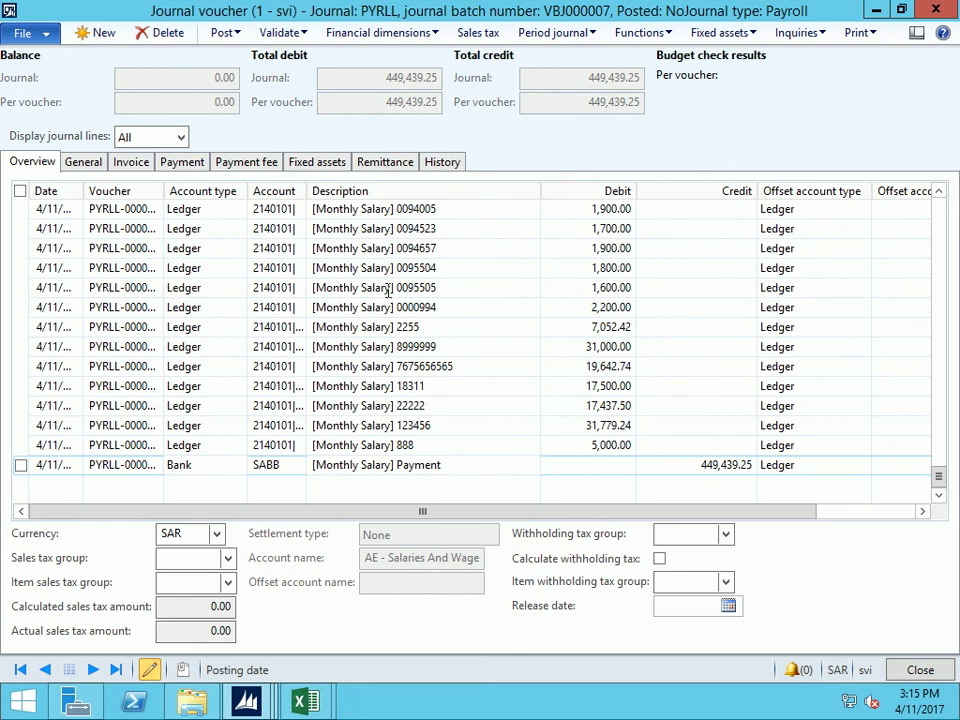
pyautogui.press('Escape')
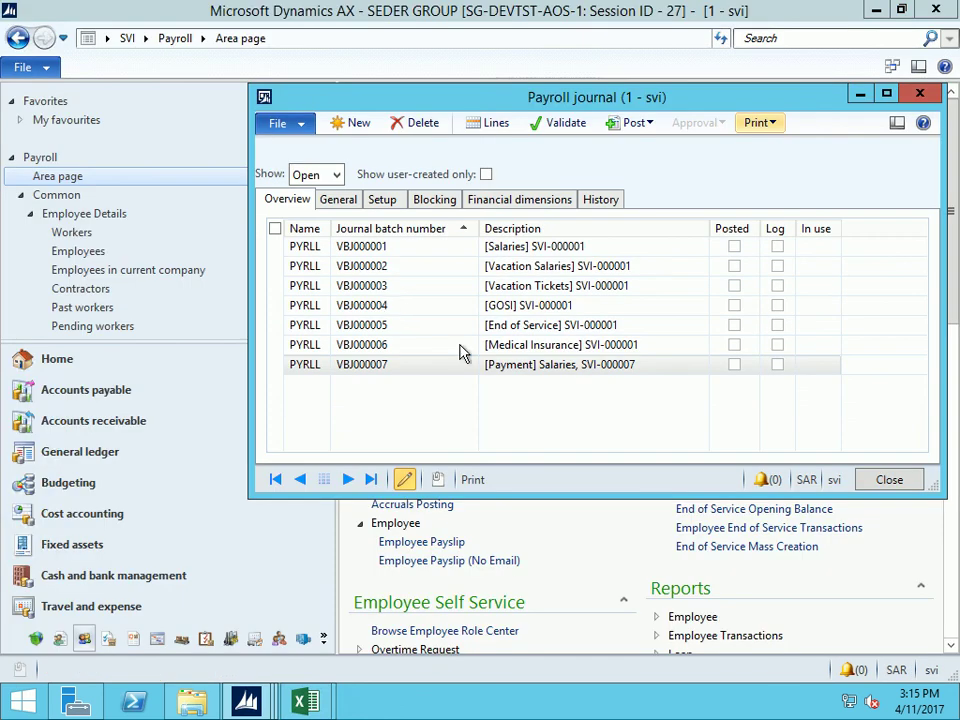
pyautogui.press('Escape')
# Return to the Payroll area page, open Close Pay Group Period under the periodic Pay Group tasks, and maximize the form
pyautogui.click(262, 708)
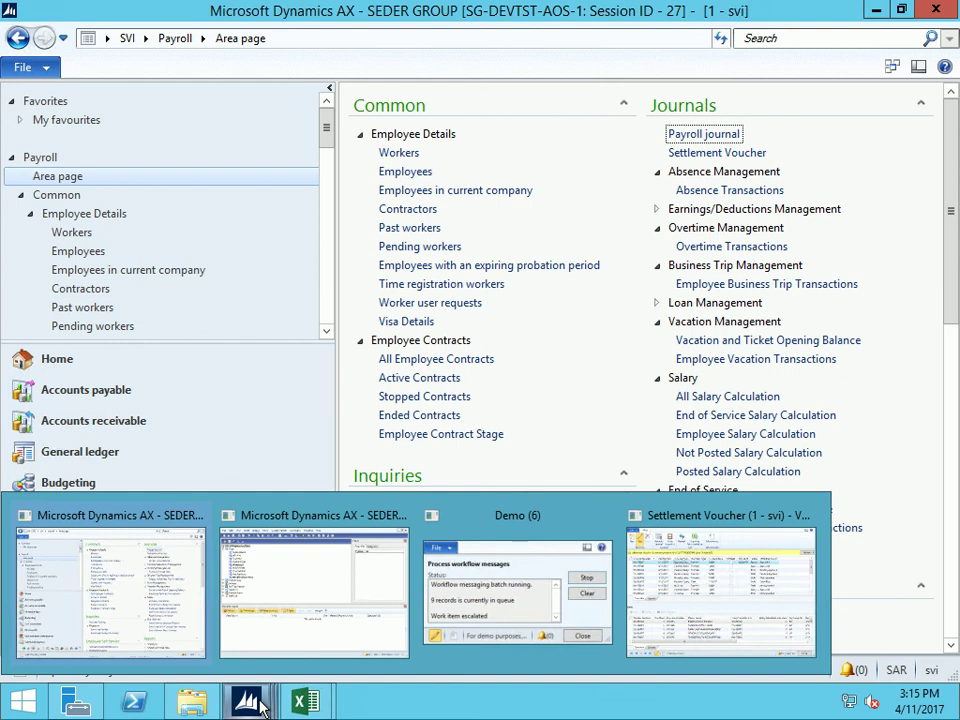
pyautogui.click(157, 602)
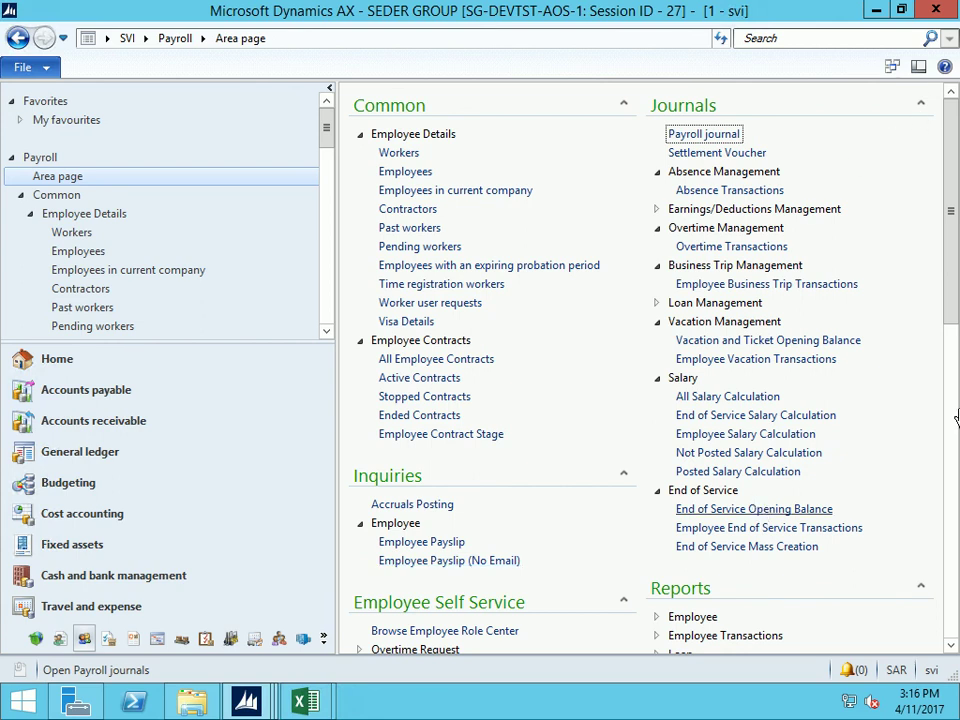
pyautogui.click(955, 598)
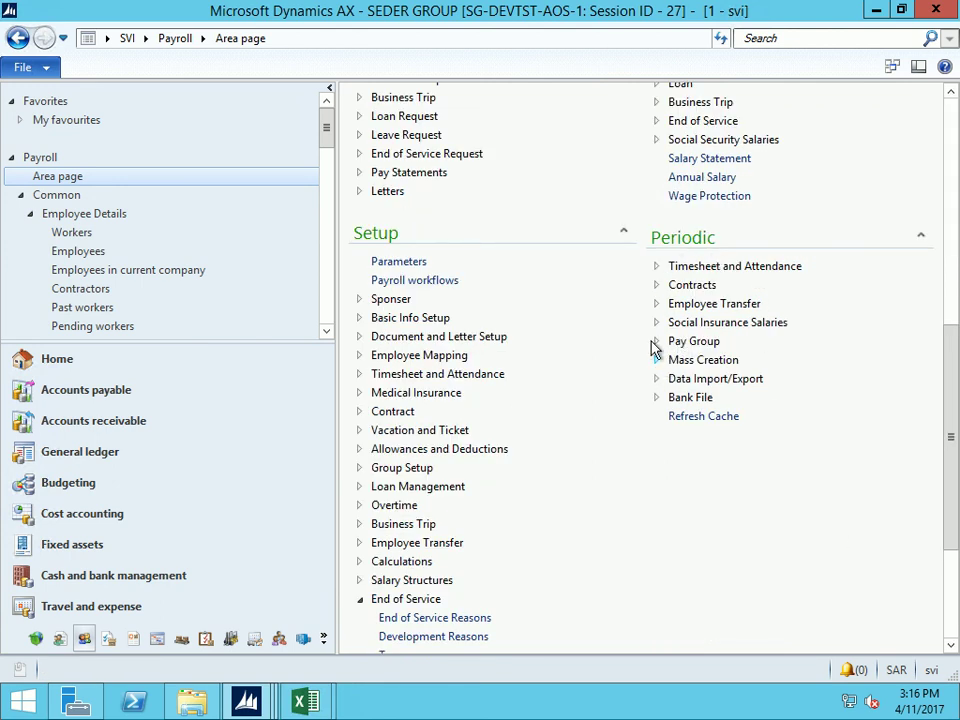
pyautogui.click(655, 342)
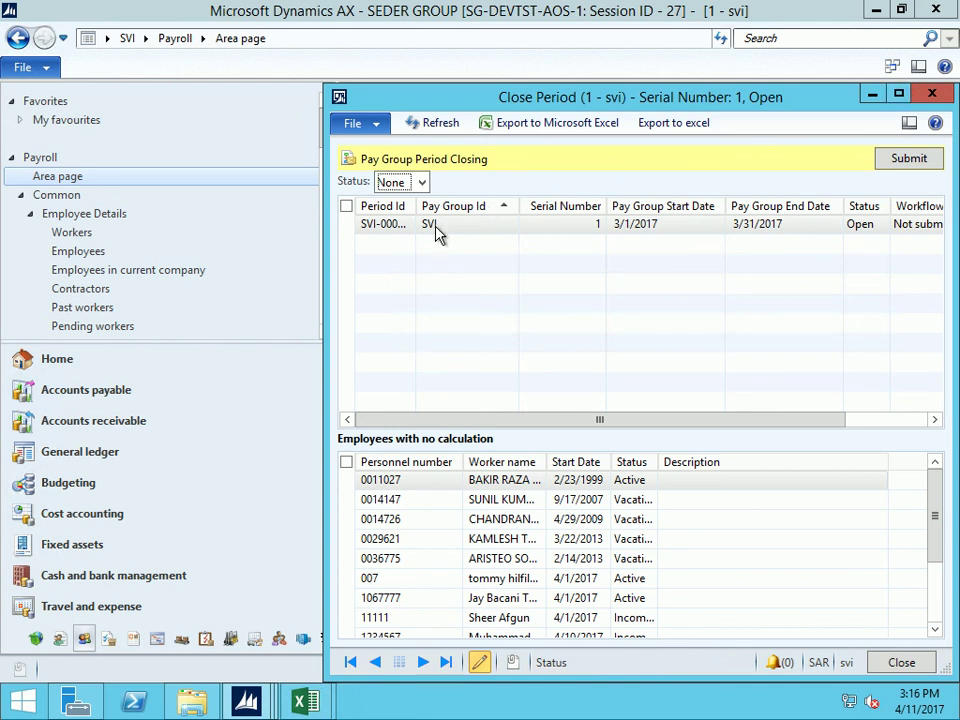
pyautogui.click(898, 93)
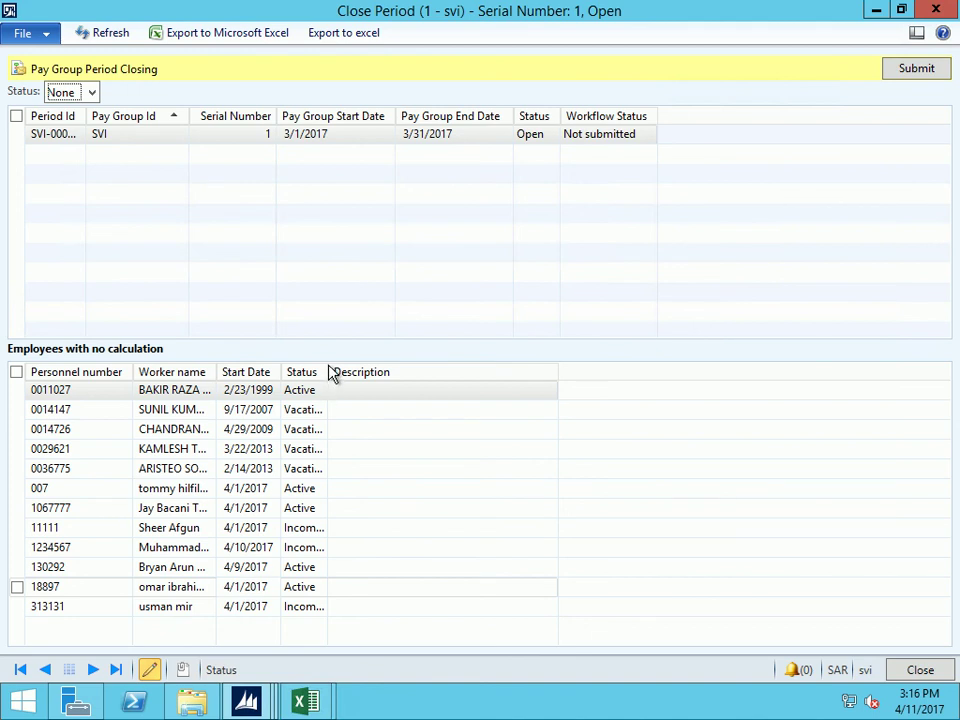
# Widen the Status column and examine the start dates and statuses of the employees with no calculation
pyautogui.moveTo(330, 372); pyautogui.dragTo(122, 409)
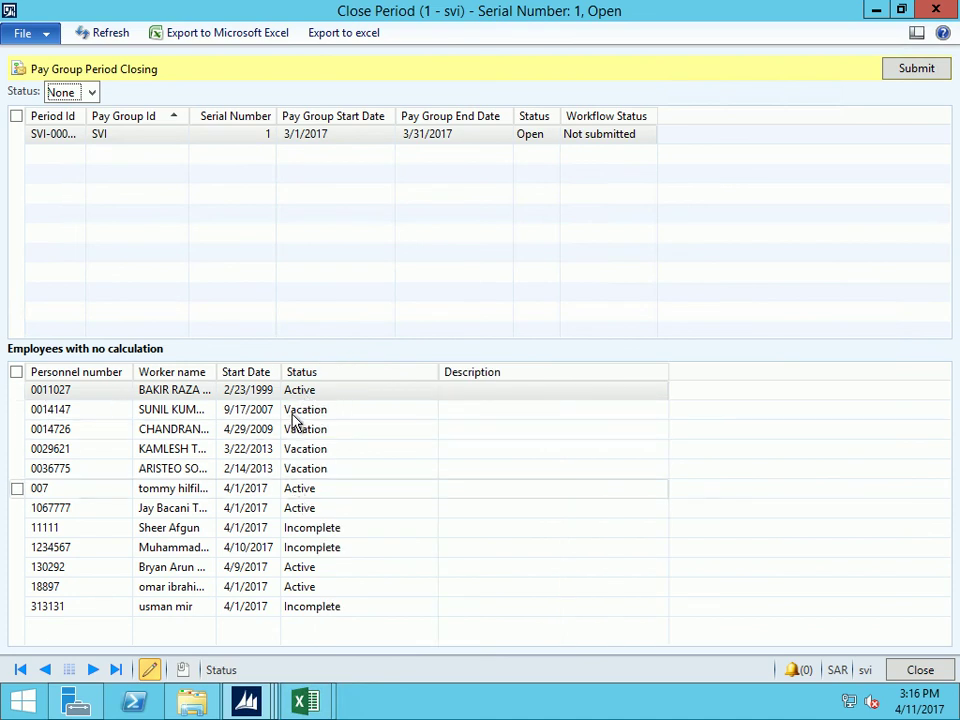
pyautogui.click(296, 450)
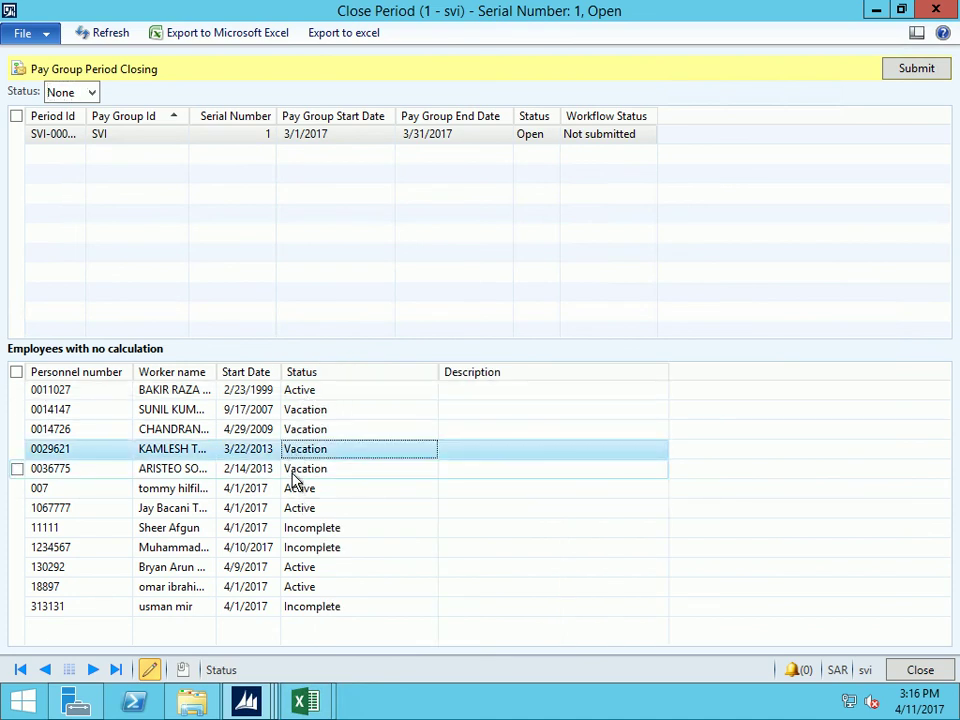
pyautogui.click(295, 472)
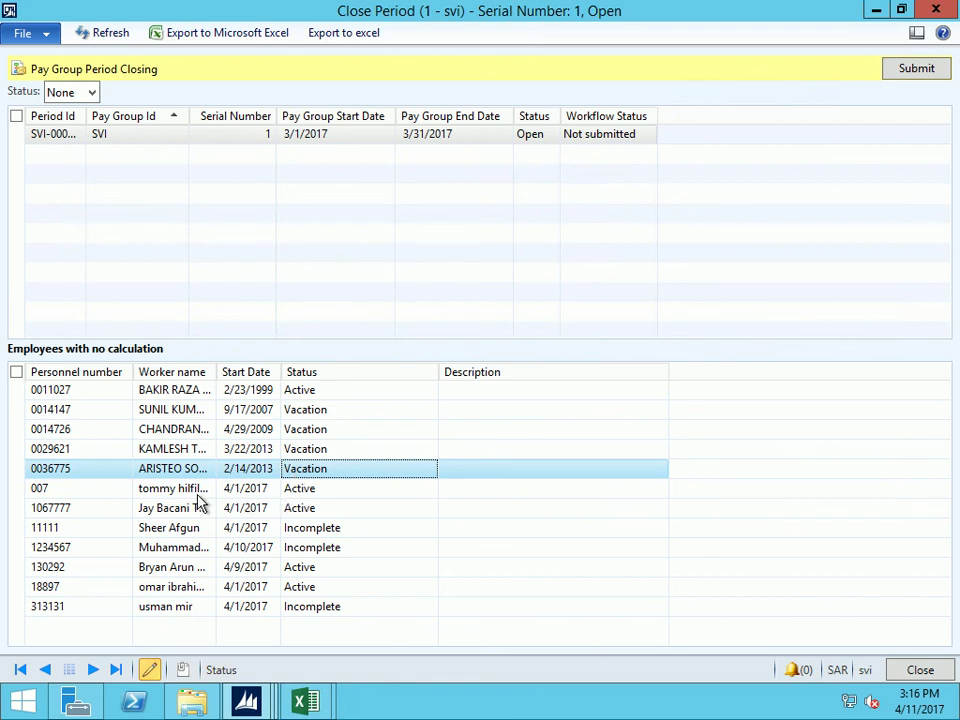
pyautogui.click(273, 511)
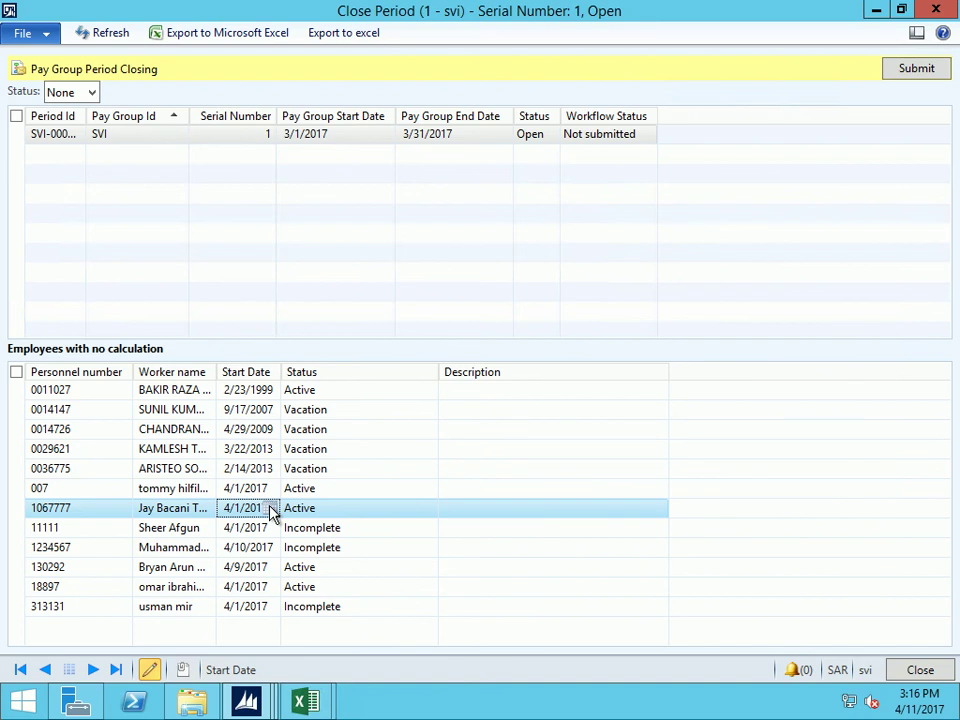
pyautogui.click(228, 530)
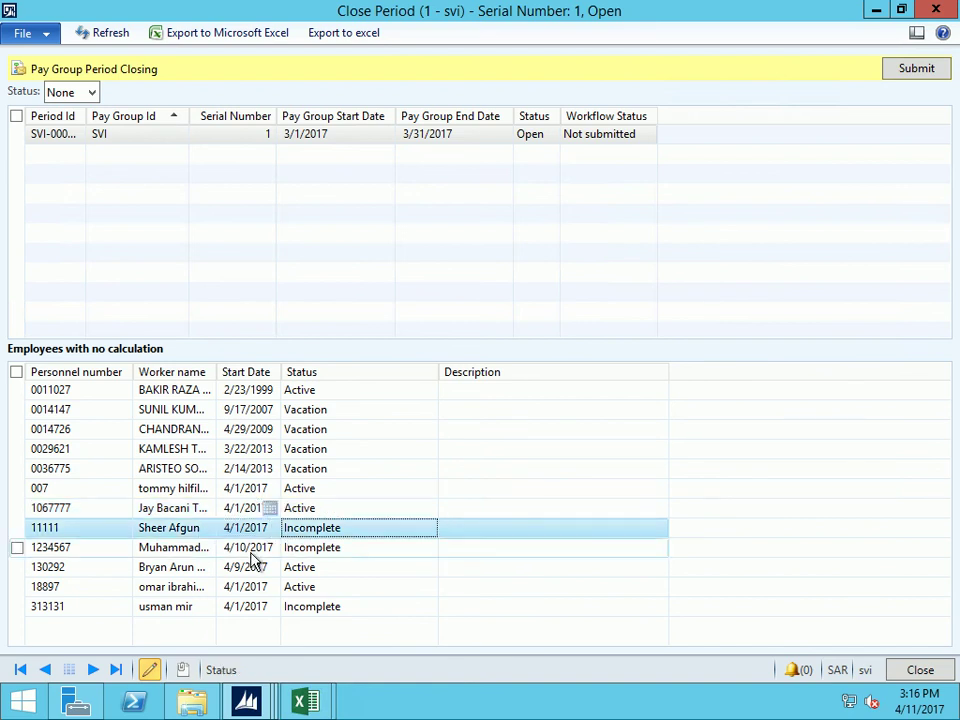
pyautogui.click(253, 555)
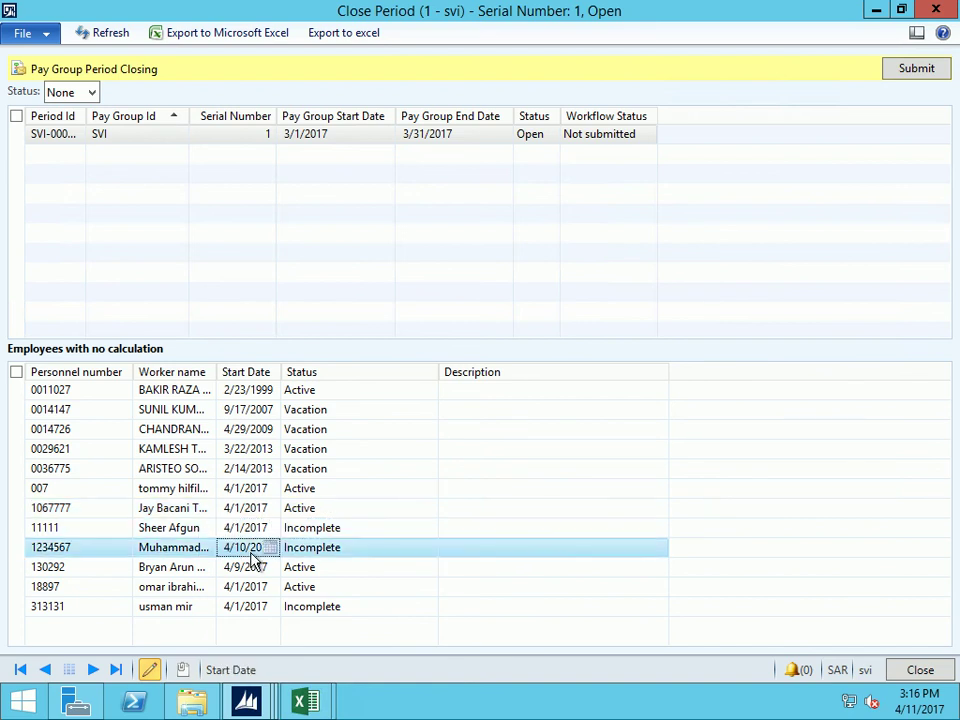
pyautogui.click(290, 575)
pyautogui.click(268, 592)
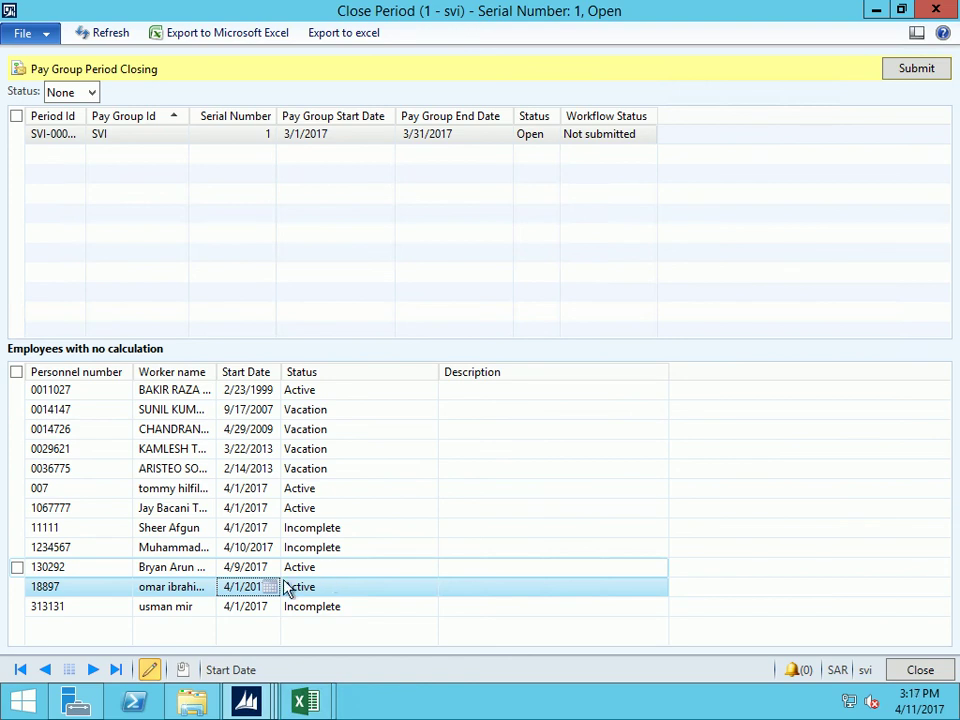
pyautogui.press('Down')
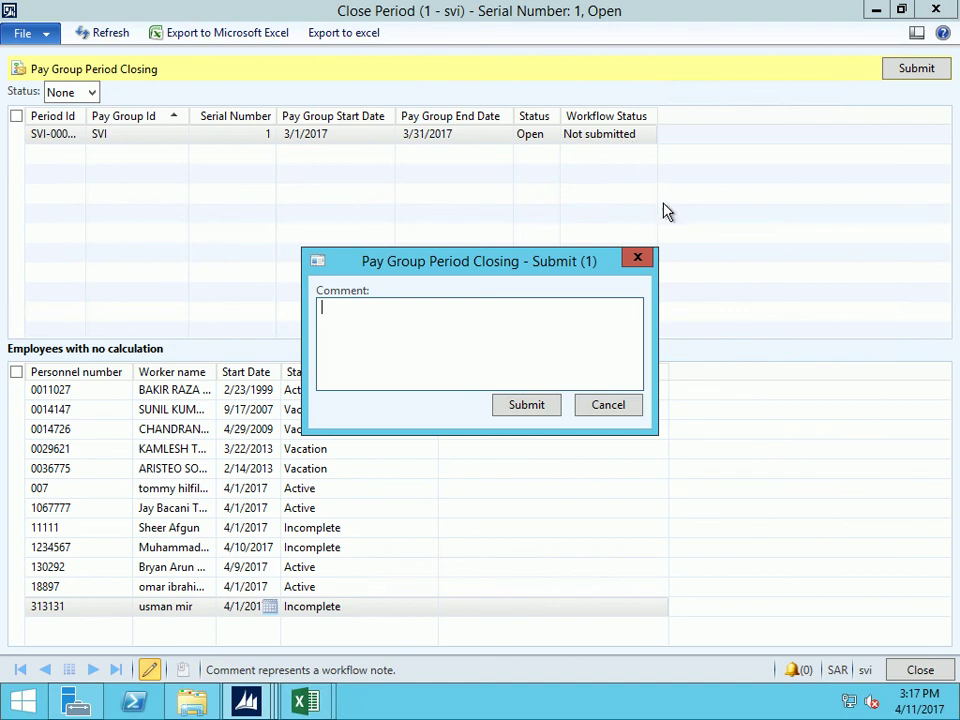
# View the Pay Group Period Closing submission dialog, cancel it, and close the Close Period form
pyautogui.click(608, 410)
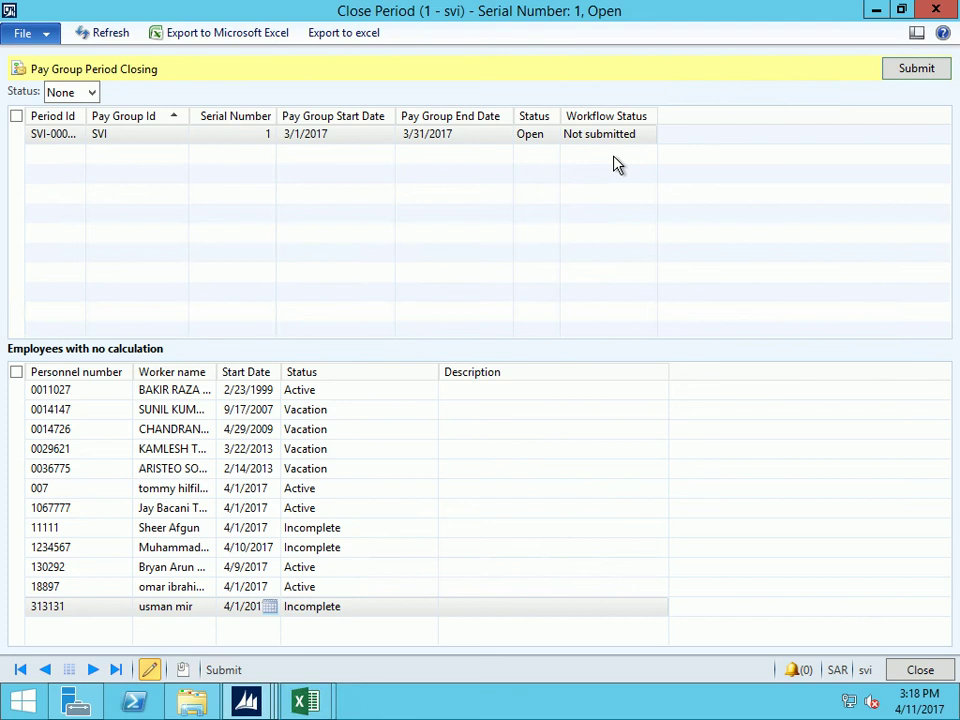
pyautogui.press('Escape')
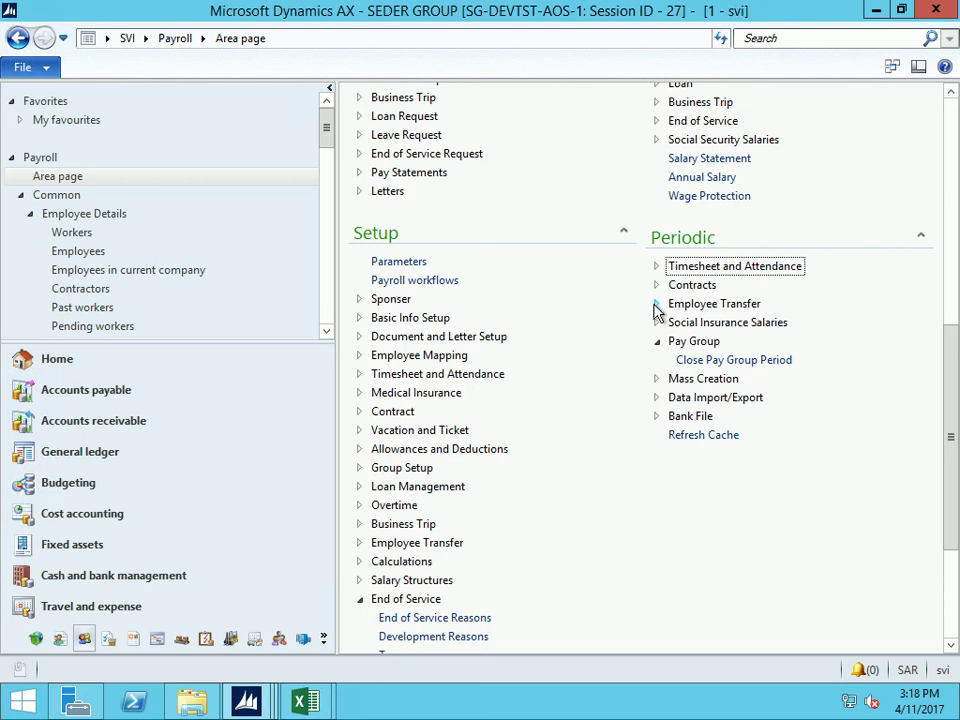
# Open Employee Transfer under the periodic Payroll tasks, create a new transfer record, maximize its form and visit the description and notes fields
pyautogui.click(657, 305)
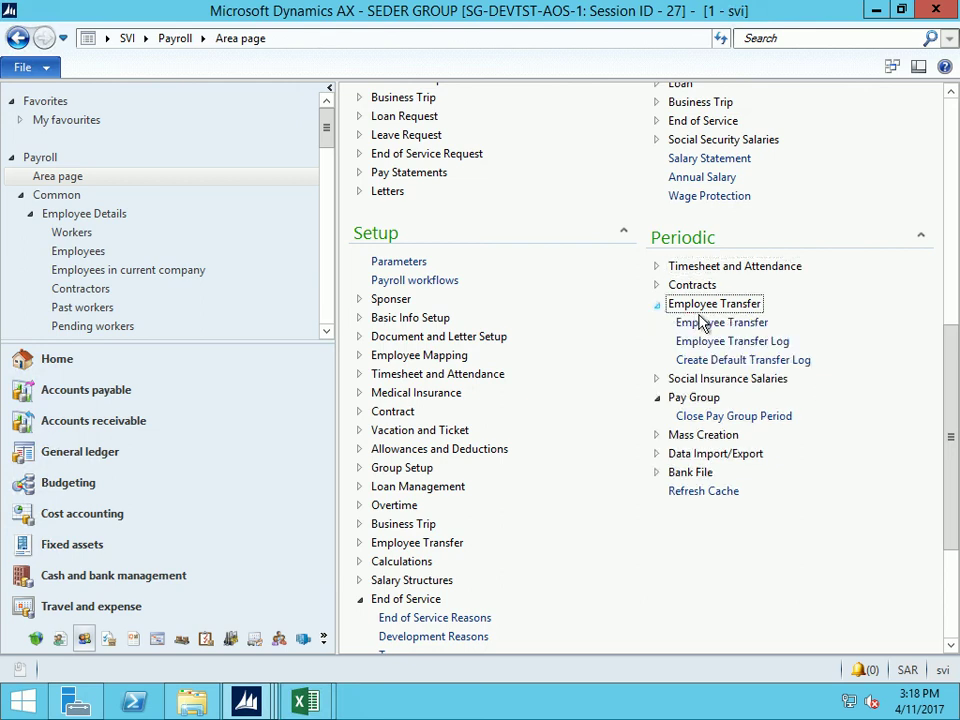
pyautogui.click(722, 323)
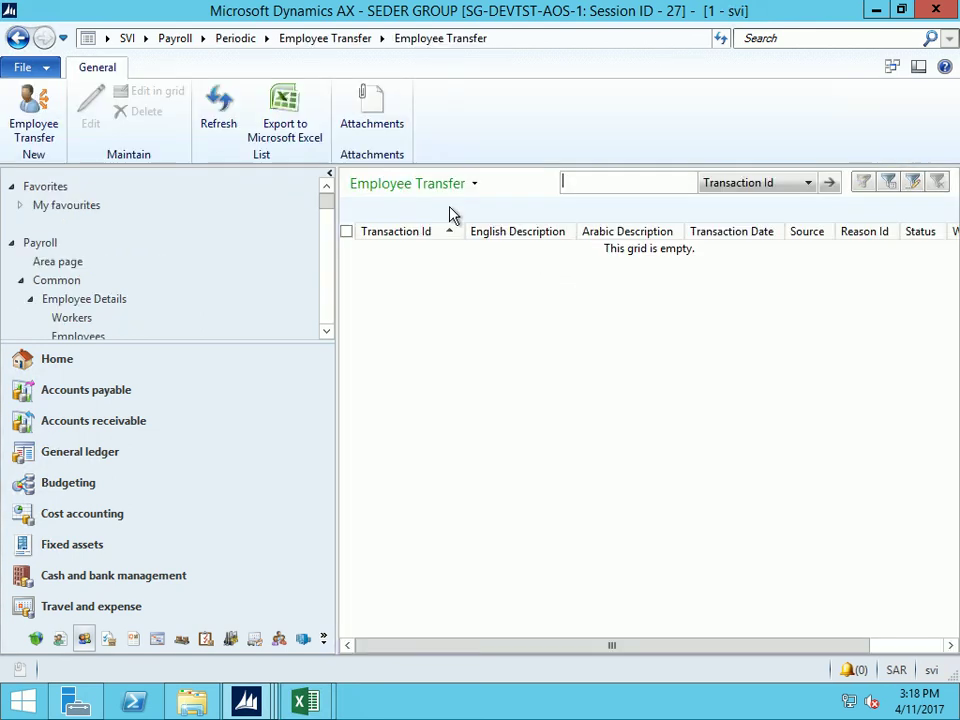
pyautogui.click(32, 108)
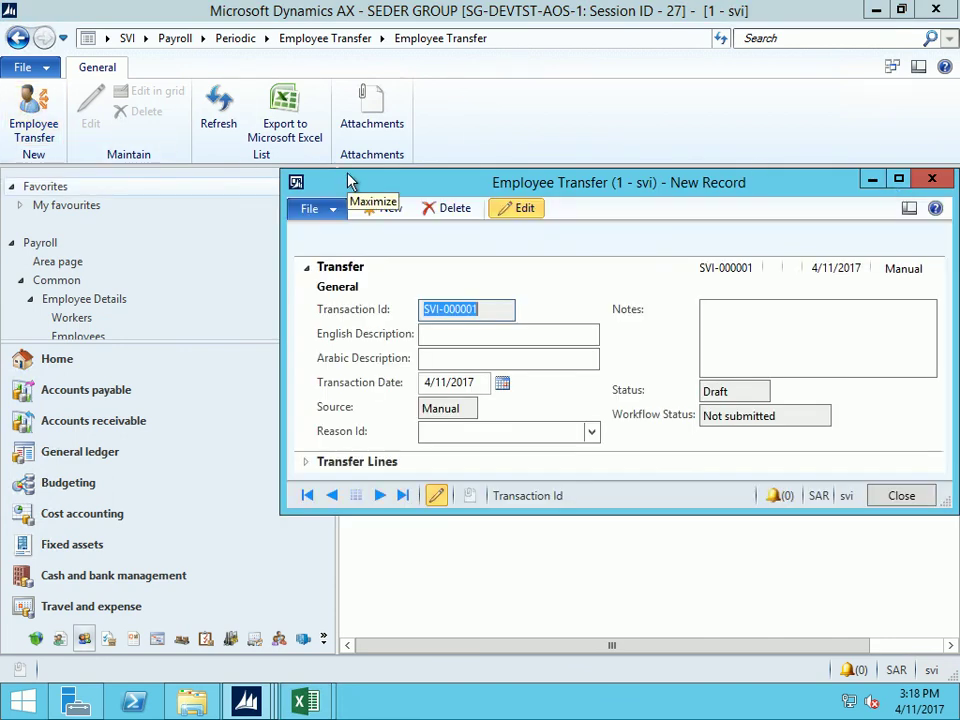
pyautogui.click(897, 183)
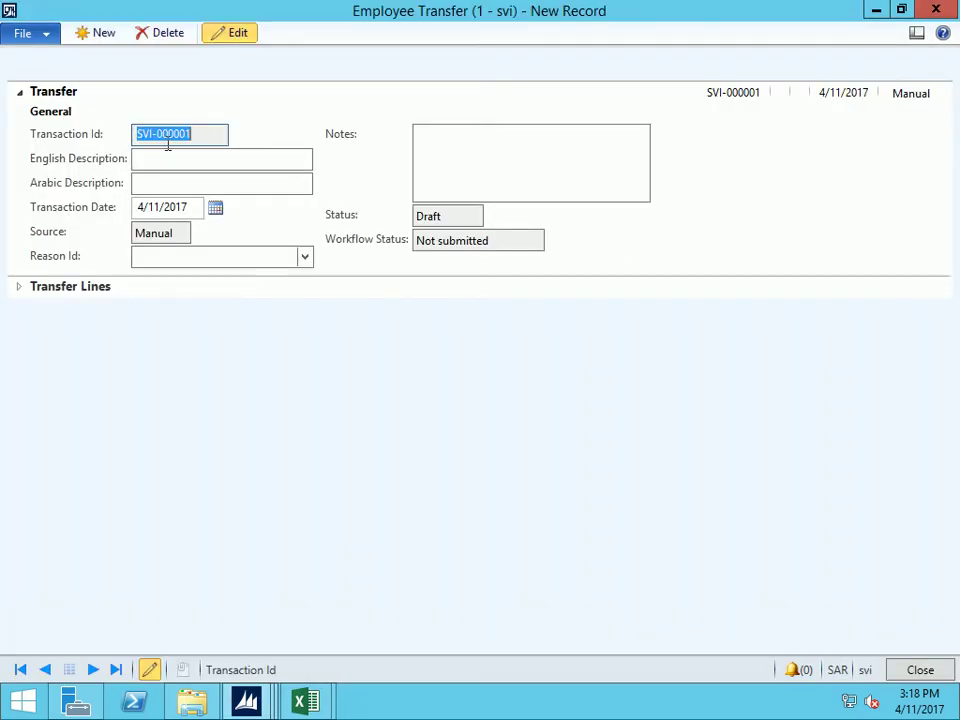
pyautogui.click(170, 160)
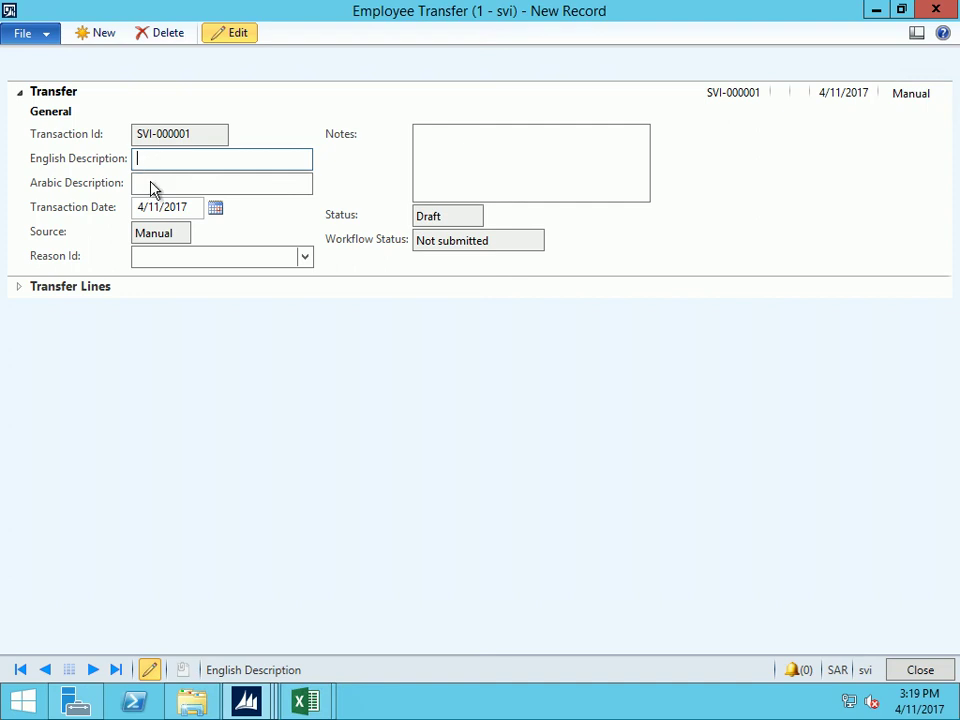
pyautogui.press('Tab')
pyautogui.click(566, 158)
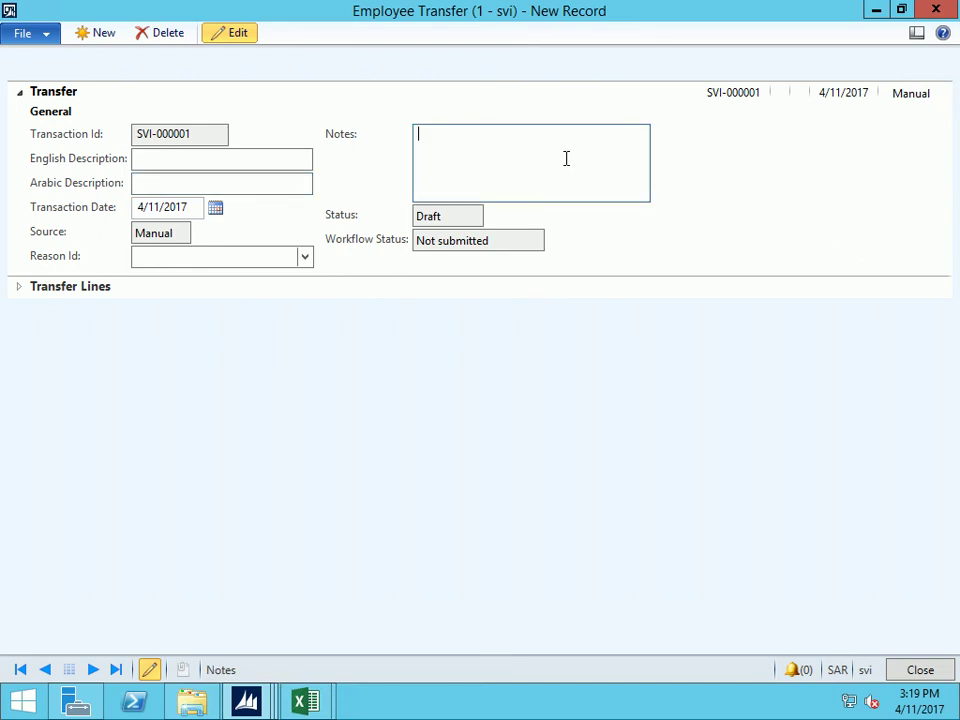
# Expand the transfer lines and add a line with the employee's personnel number
pyautogui.click(42, 295)
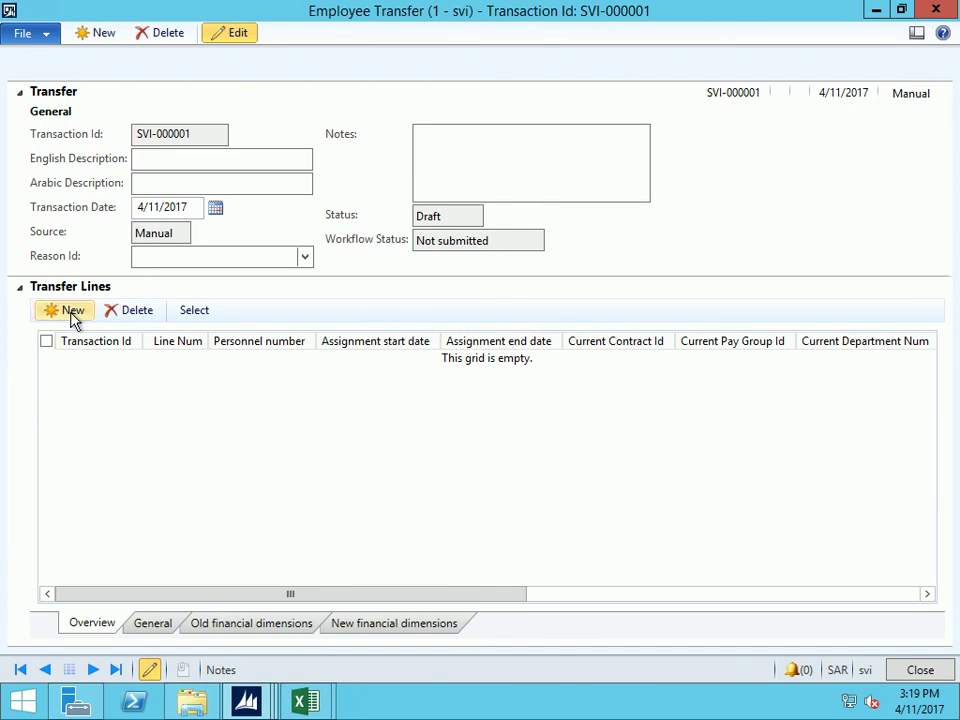
pyautogui.click(72, 316)
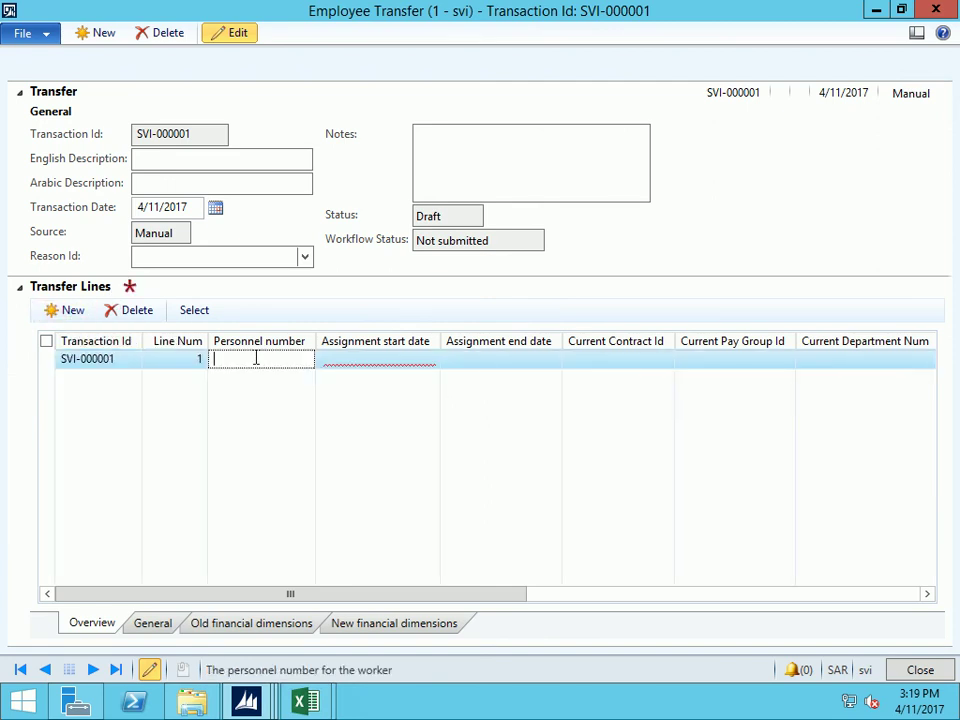
pyautogui.write('99999')
pyautogui.press('Tab')
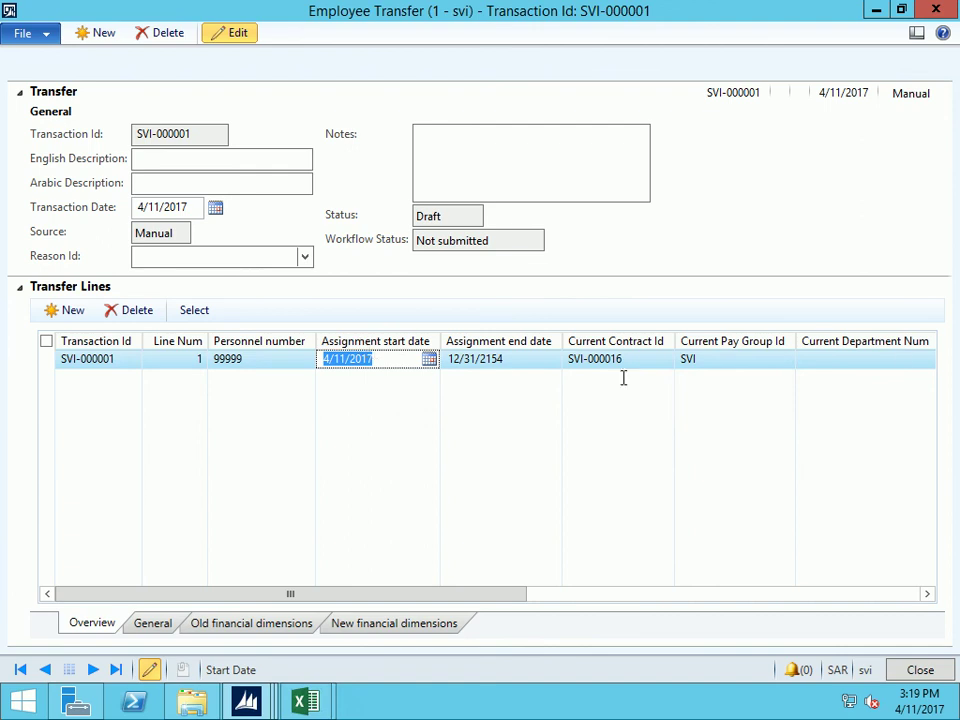
# Review the transfer line's general details and its old and new financial dimensions, and close the Employee Transfer form
pyautogui.click(169, 626)
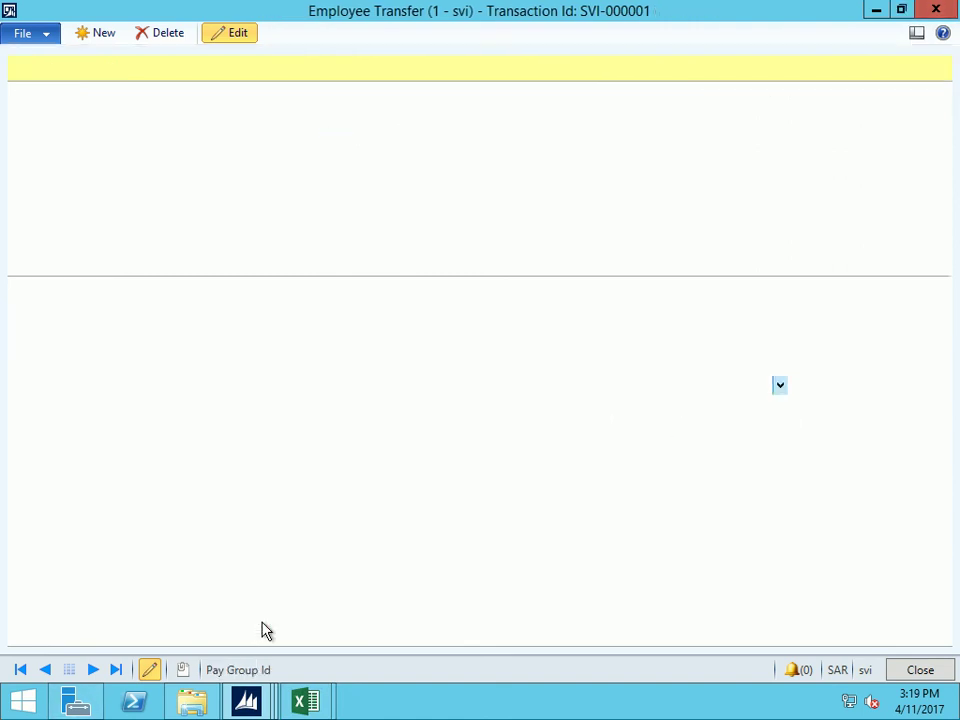
pyautogui.click(262, 624)
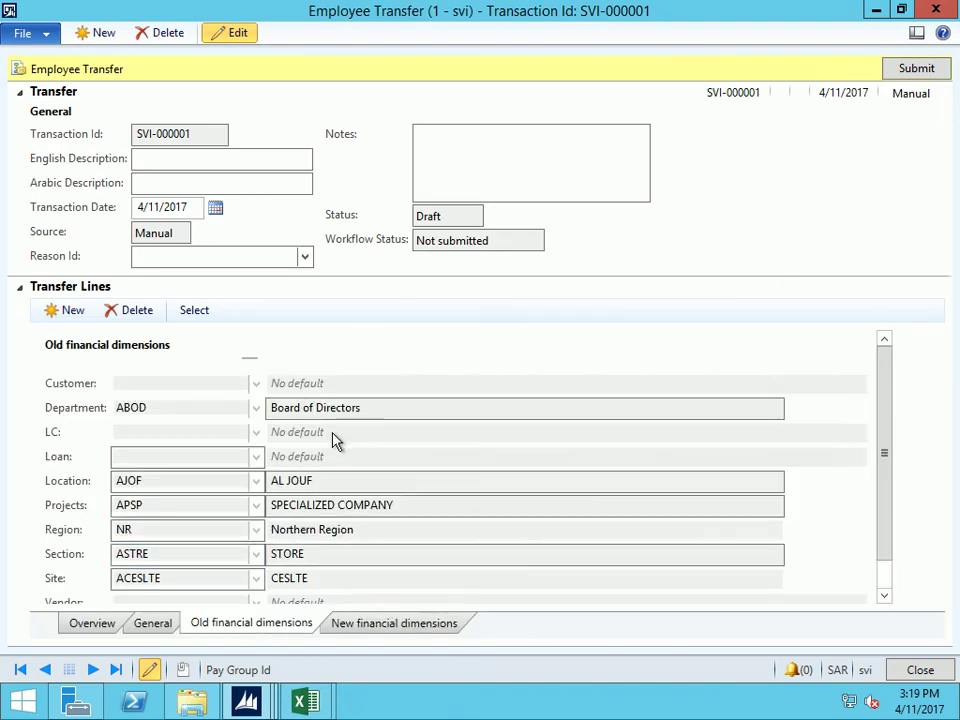
pyautogui.click(377, 624)
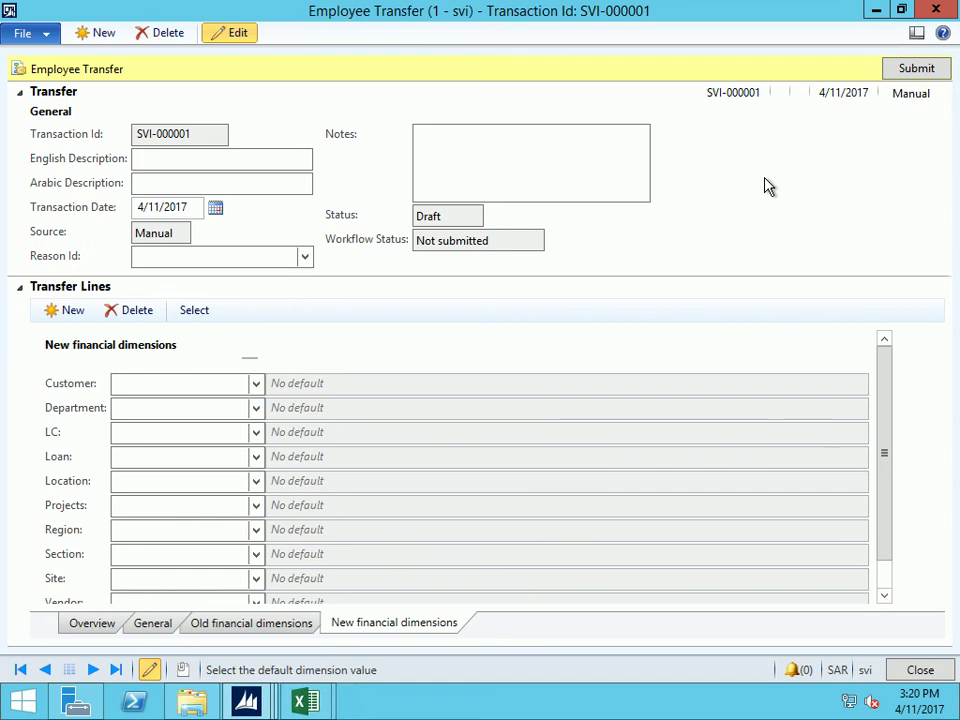
pyautogui.click(935, 10)
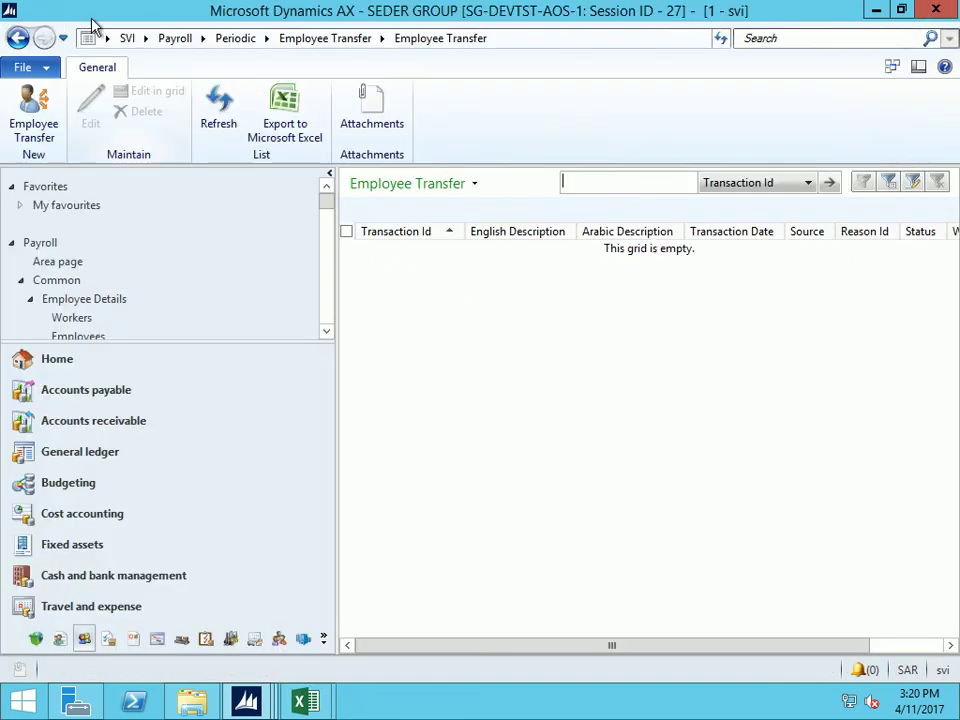
# Return to the Payroll area page, switch to the Human resources module and open the Positions list
pyautogui.click(166, 40)
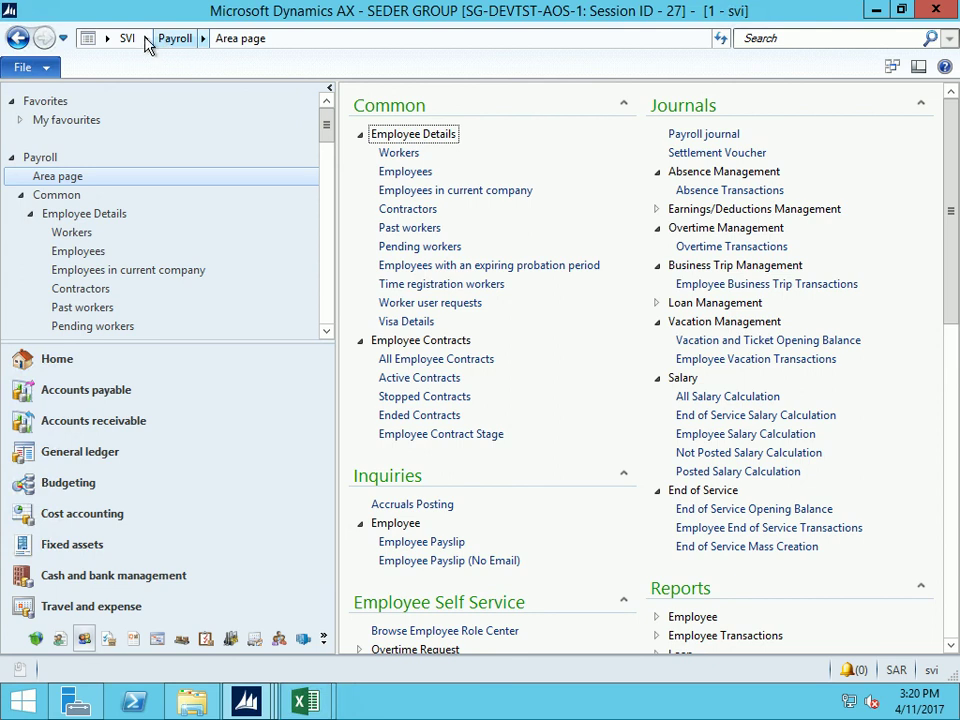
pyautogui.click(146, 39)
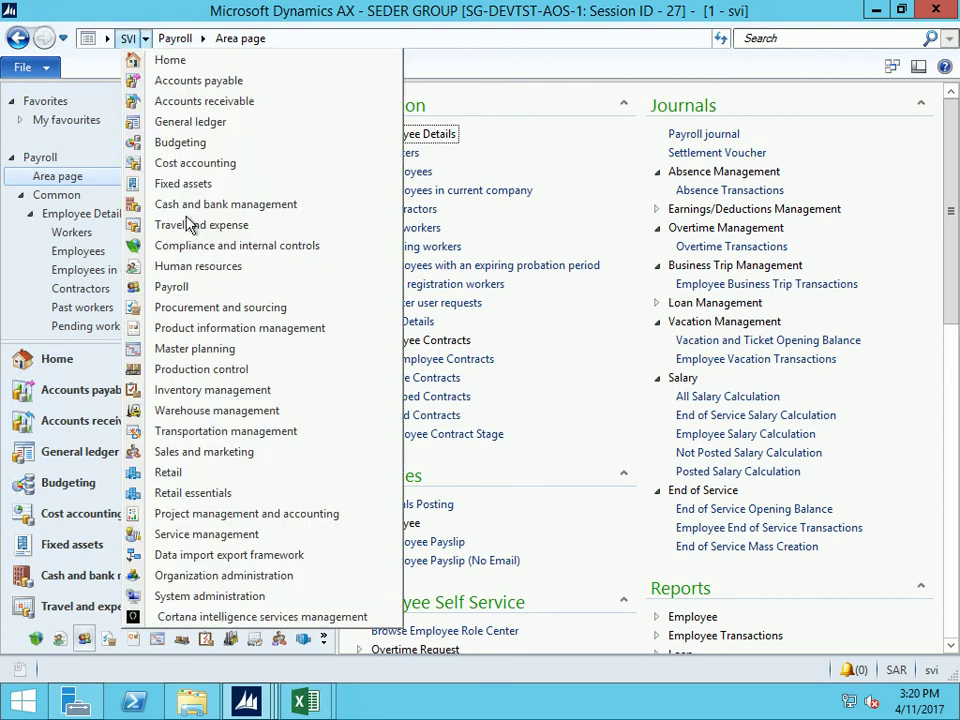
pyautogui.click(167, 267)
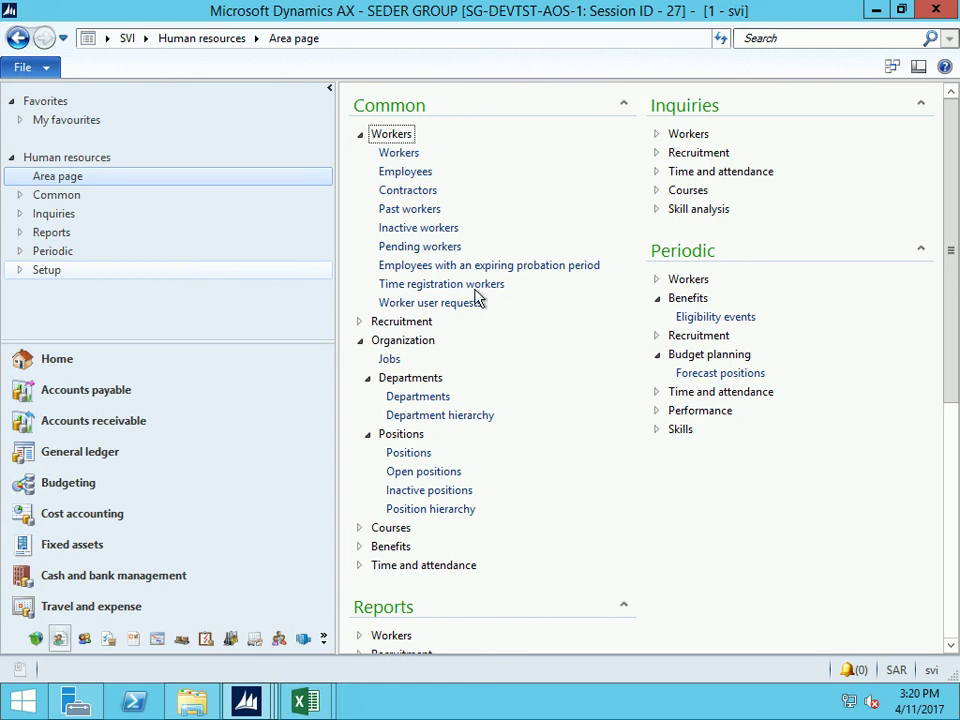
pyautogui.click(408, 453)
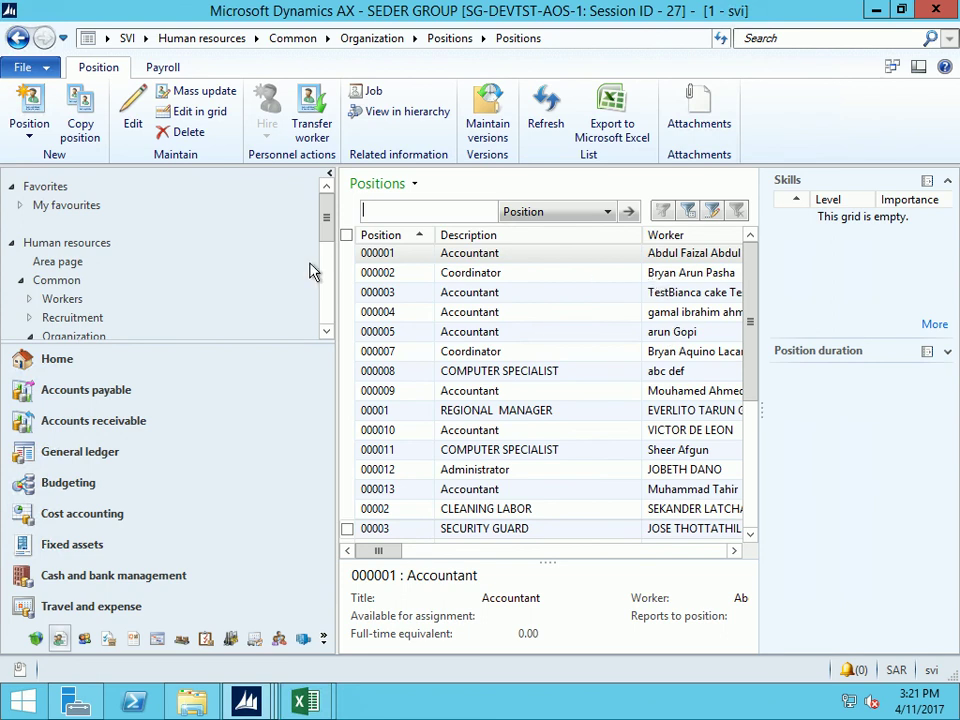
# Open Coordinator position 000002 for editing, view the dialog for ending its worker assignment, and close both without saving
pyautogui.click(470, 277)
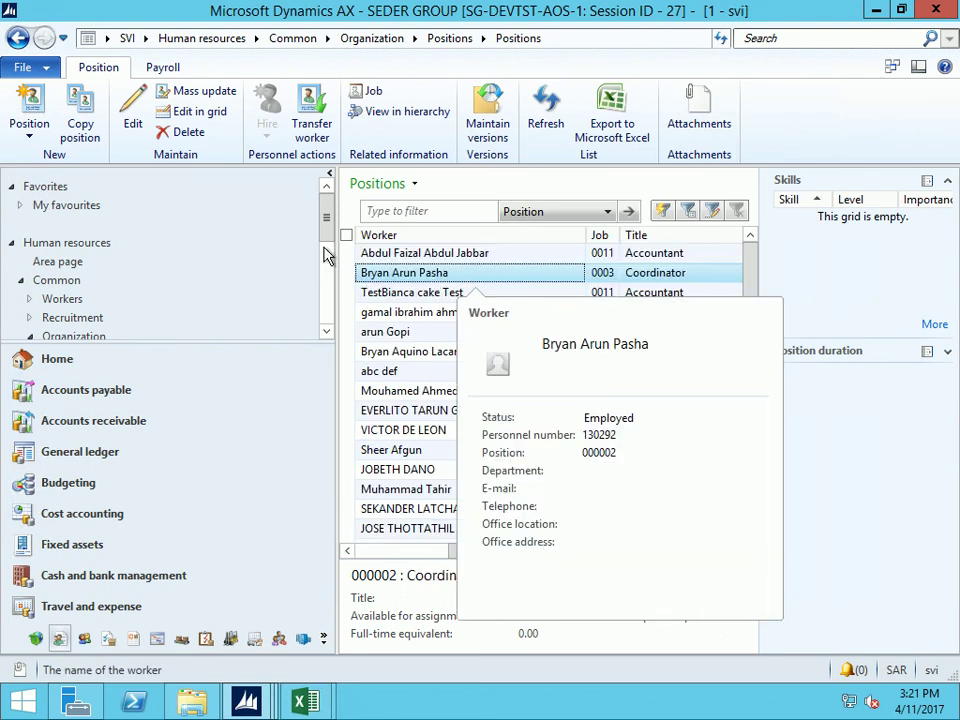
pyautogui.click(133, 122)
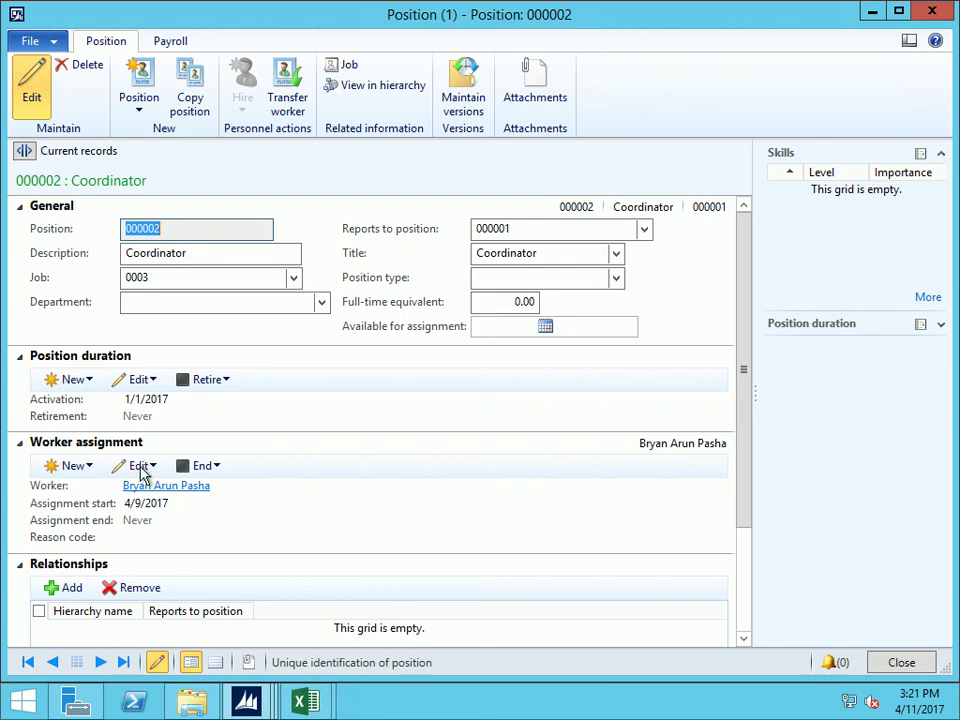
pyautogui.click(210, 468)
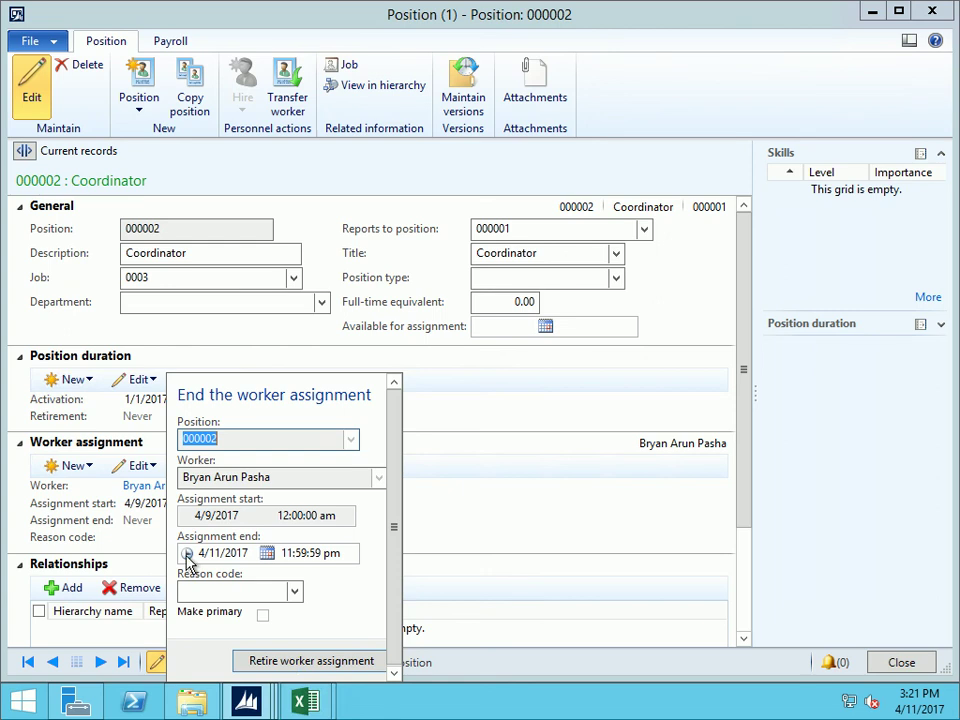
pyautogui.press('Escape')
pyautogui.press('Escape')
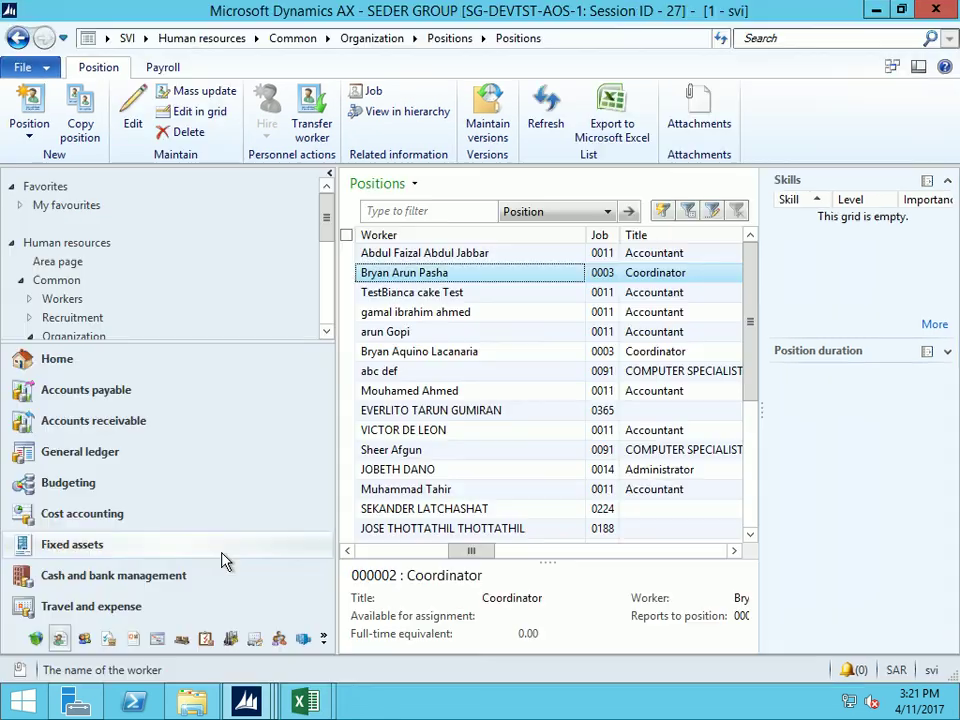
# Open Regional Manager position 00001 for editing, view the new worker assignment dialog and its worker lookup, and dismiss the dialog
pyautogui.click(686, 412)
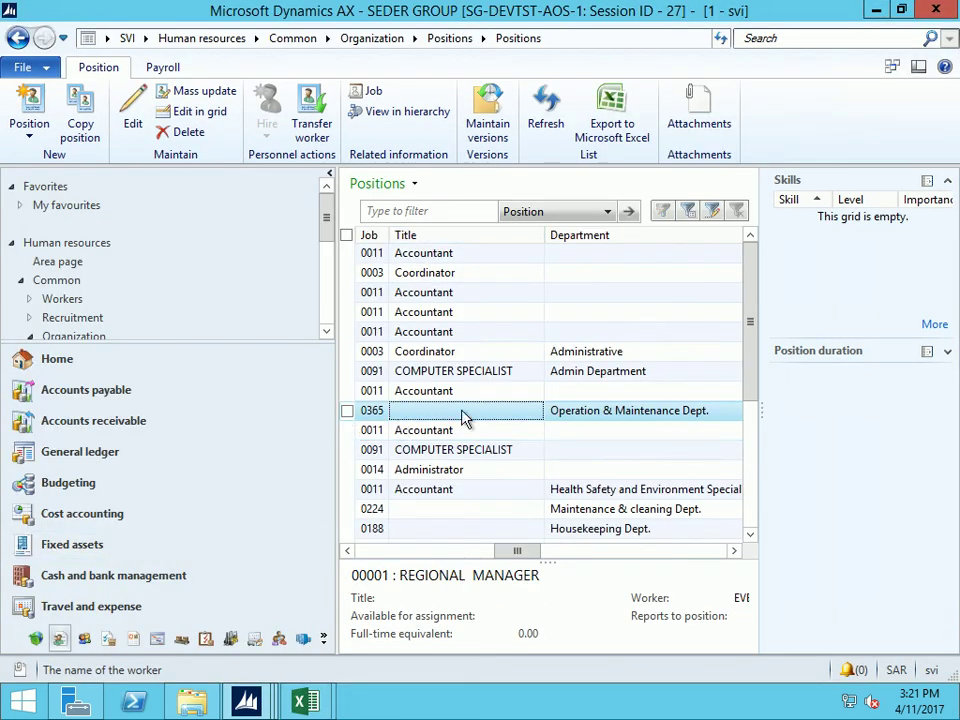
pyautogui.click(125, 112)
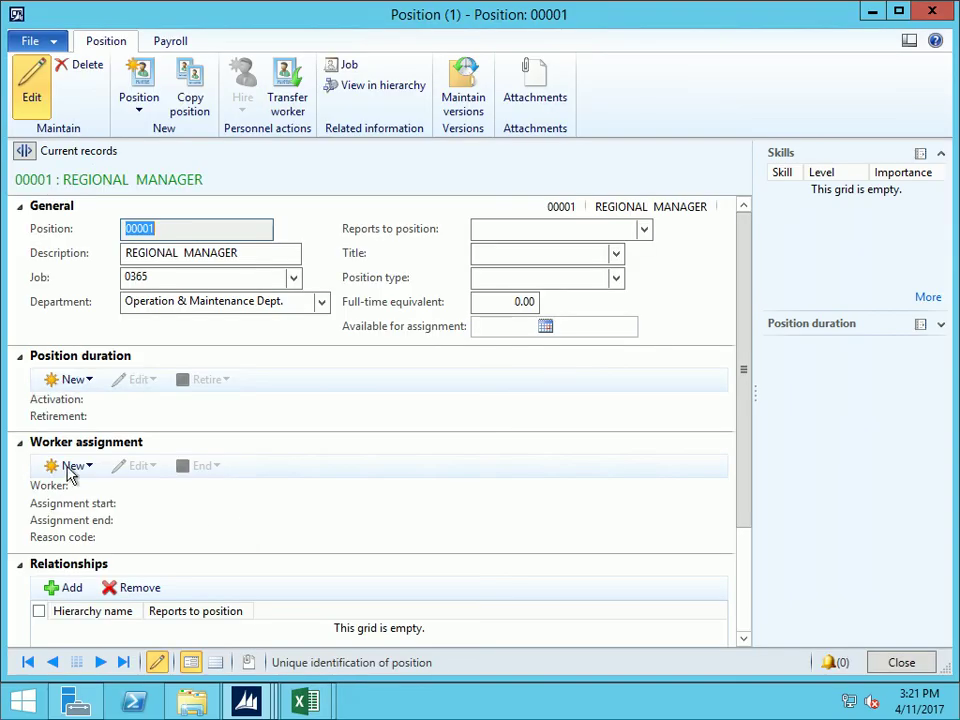
pyautogui.click(69, 468)
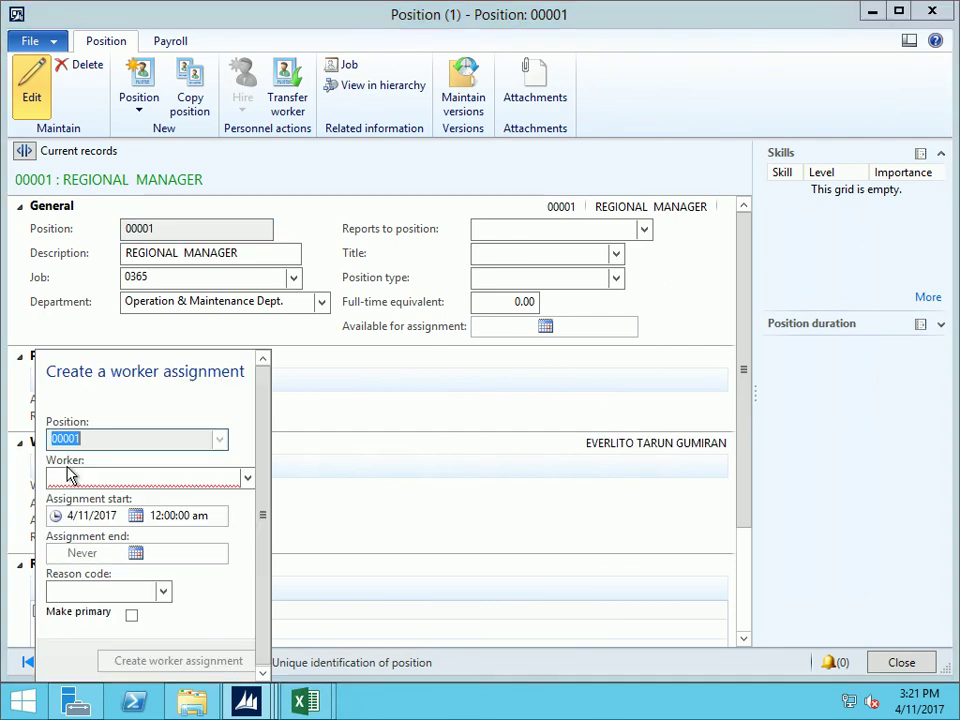
pyautogui.click(247, 481)
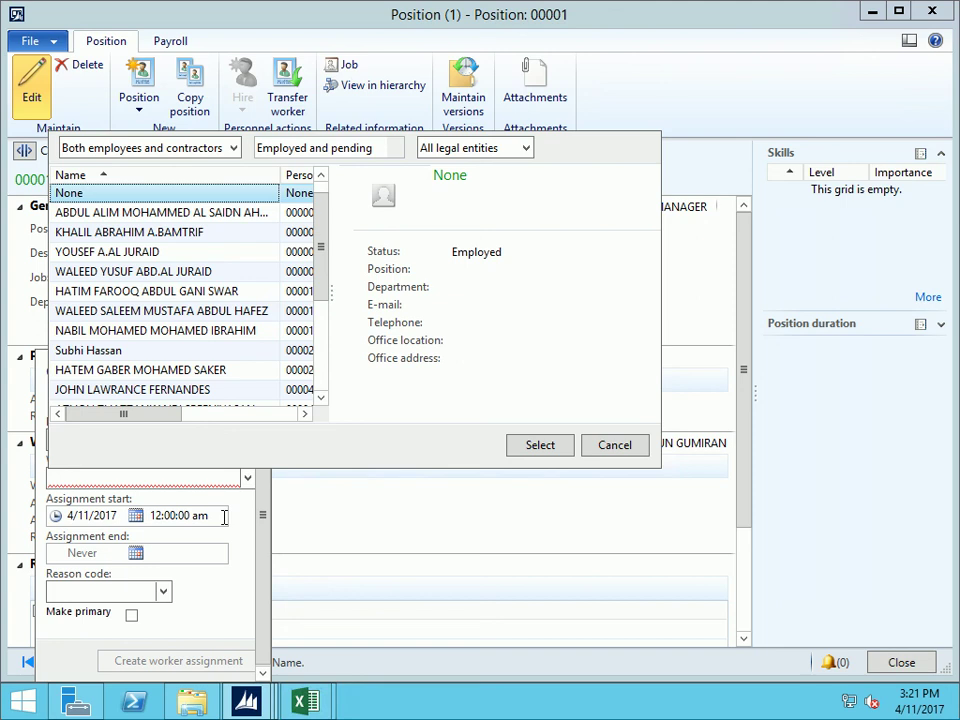
pyautogui.click(213, 480)
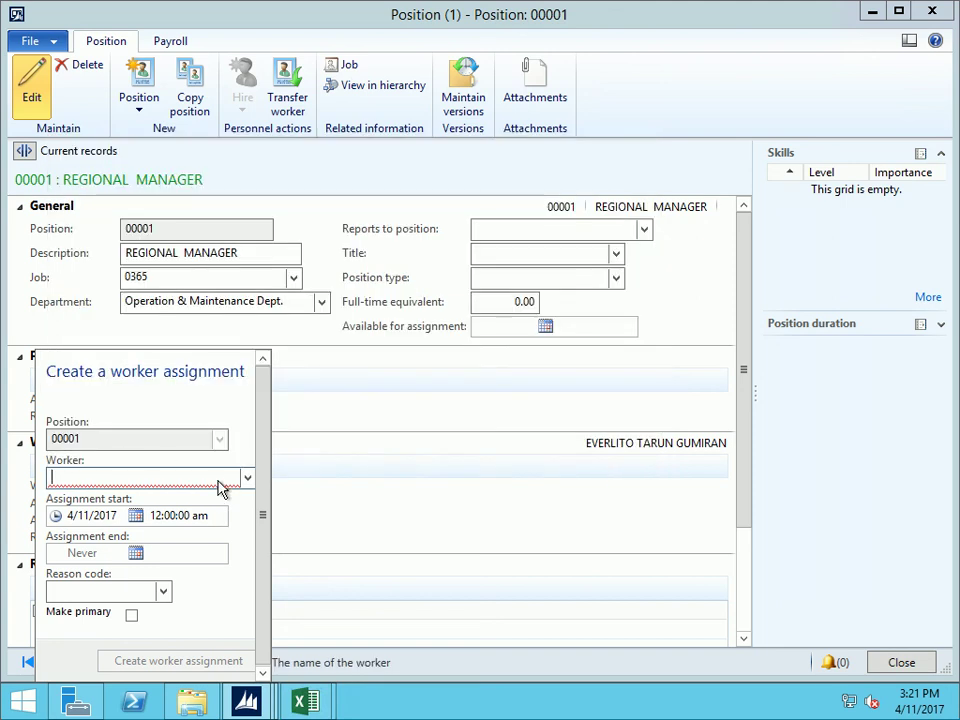
pyautogui.click(394, 390)
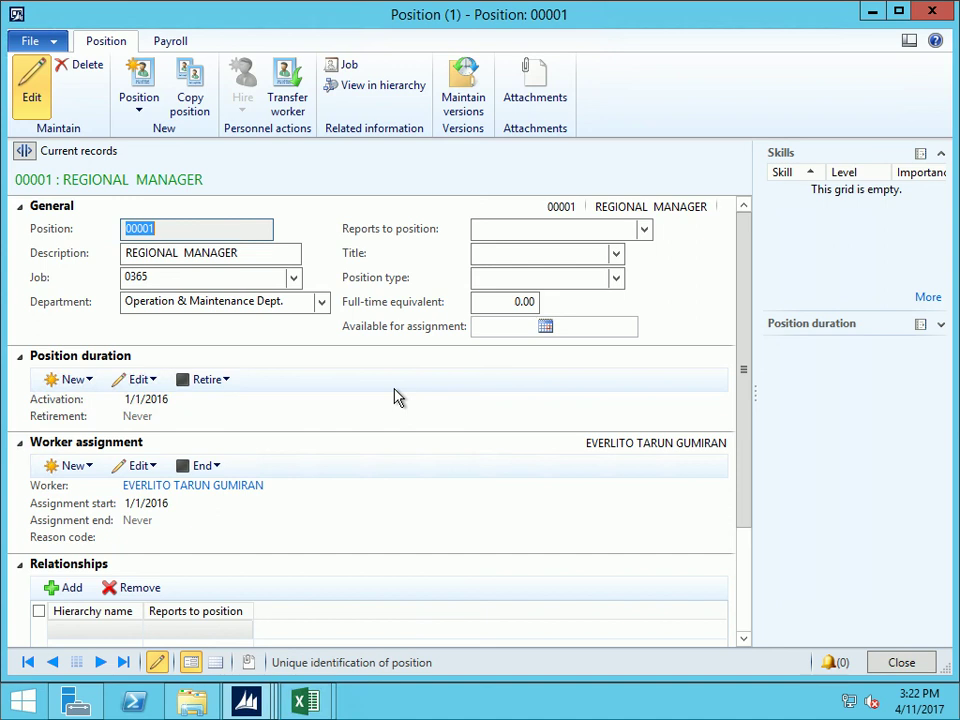
pyautogui.click(607, 11)
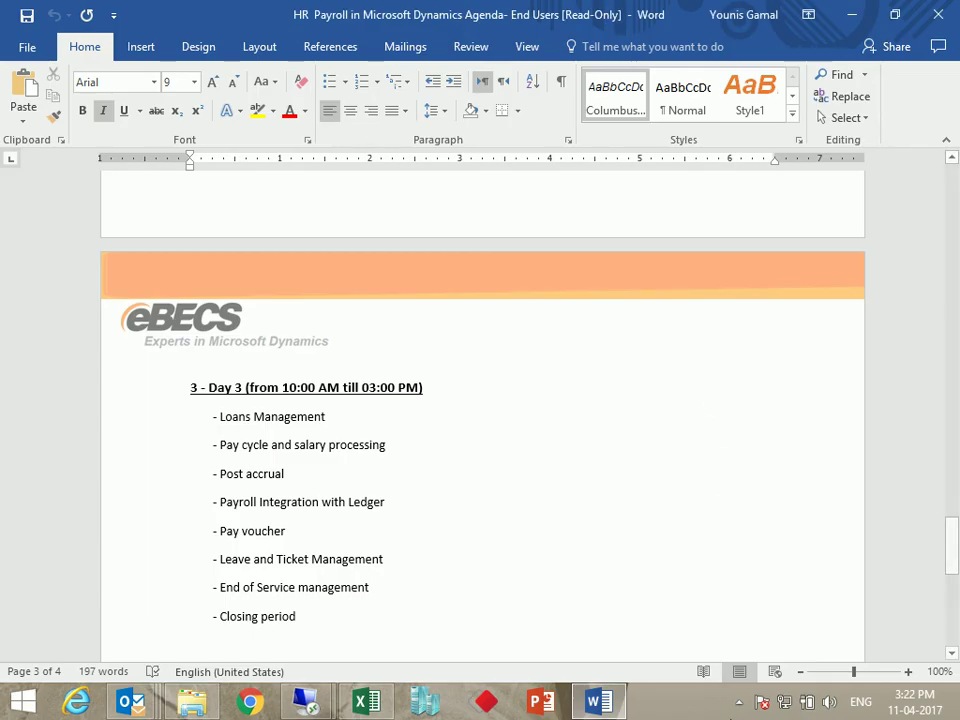
pyautogui.click(742, 707)
pyautogui.click(765, 606)
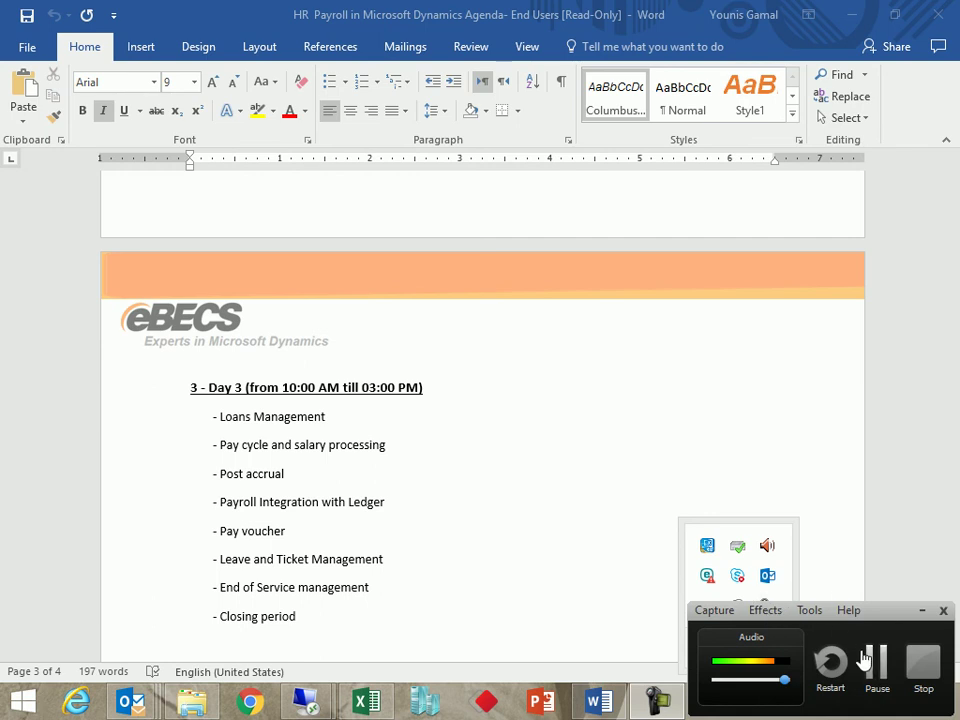